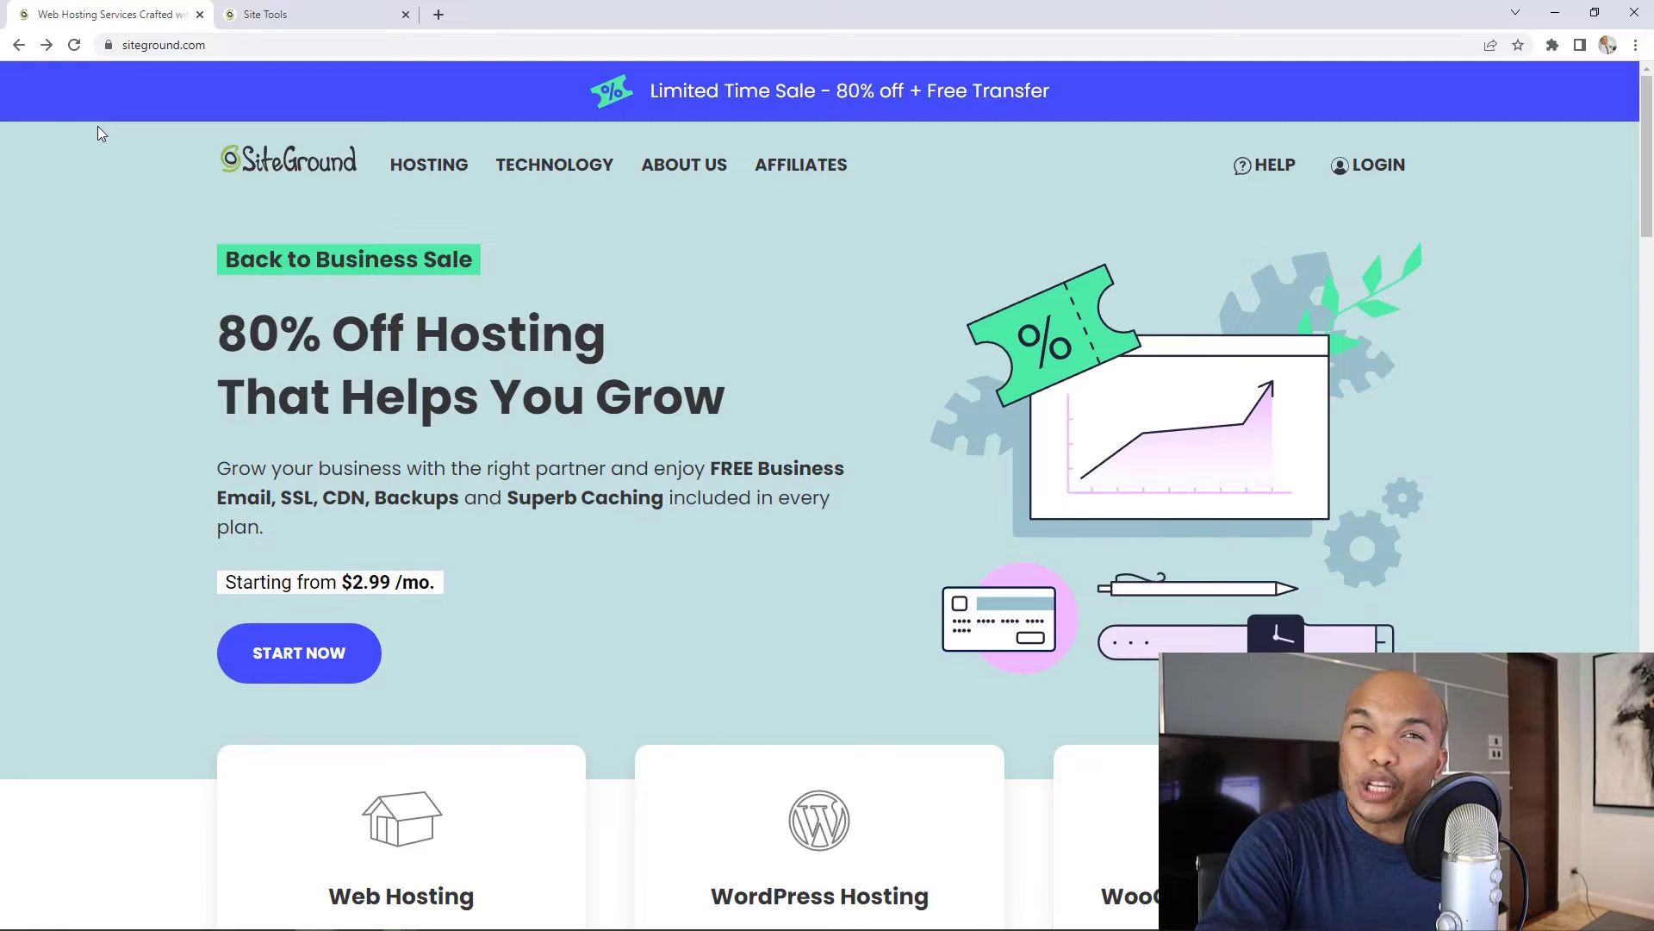
Step: Switch to the site management dashboard and scroll through it
left_click(293, 14)
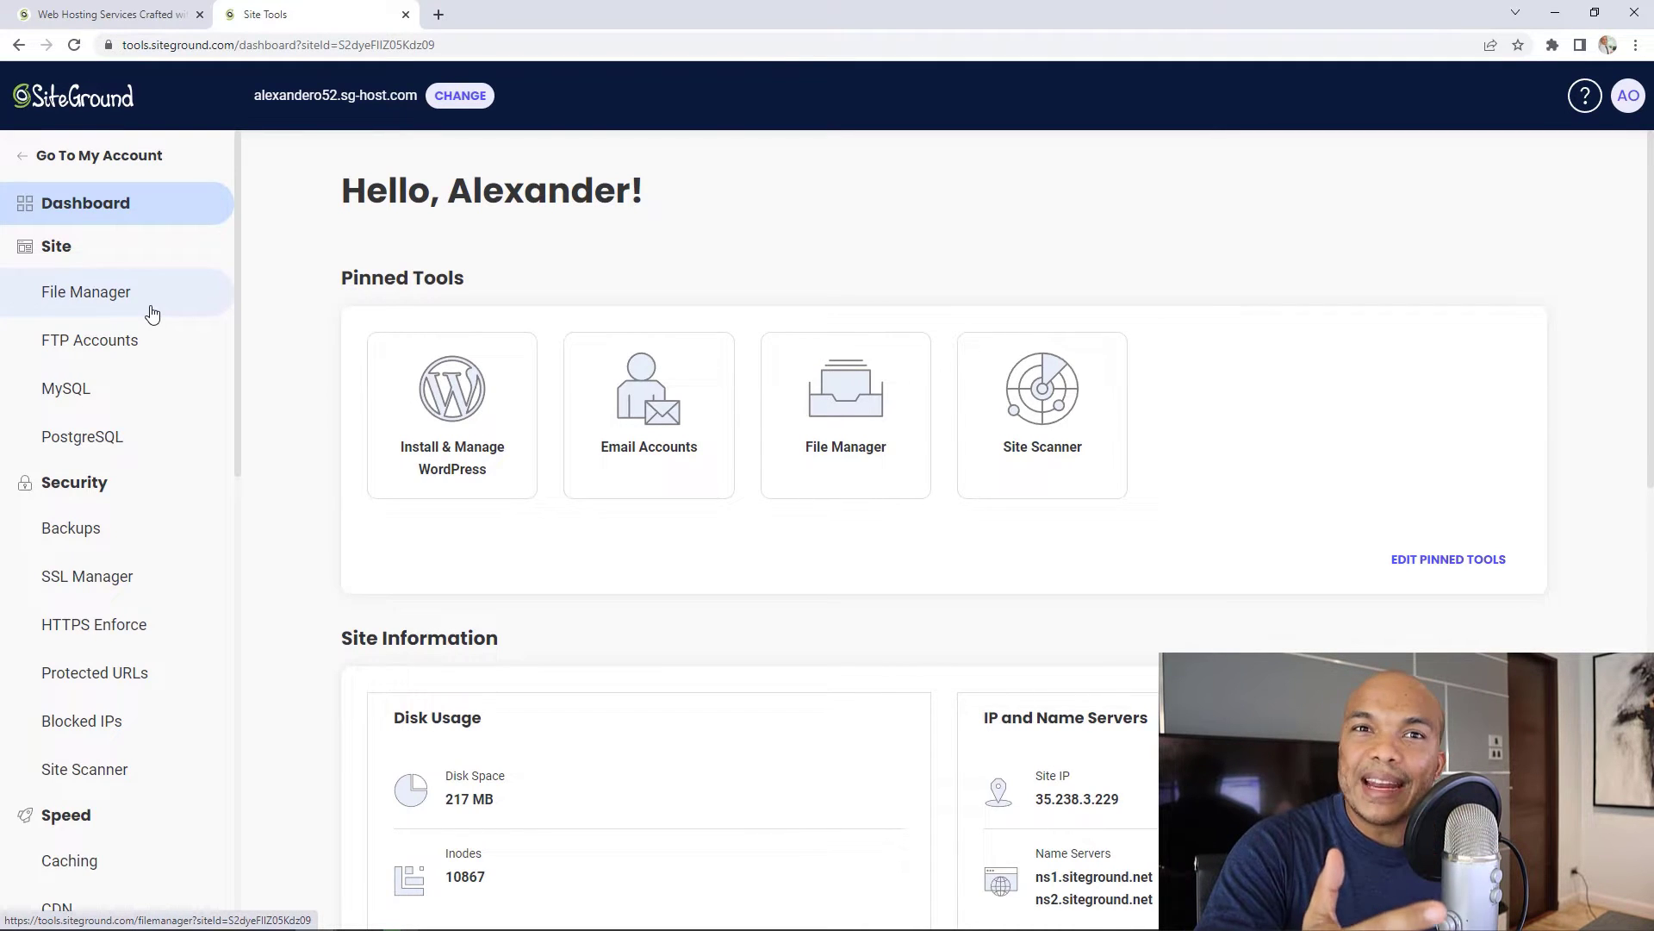
scroll(149, 383, "down", 5)
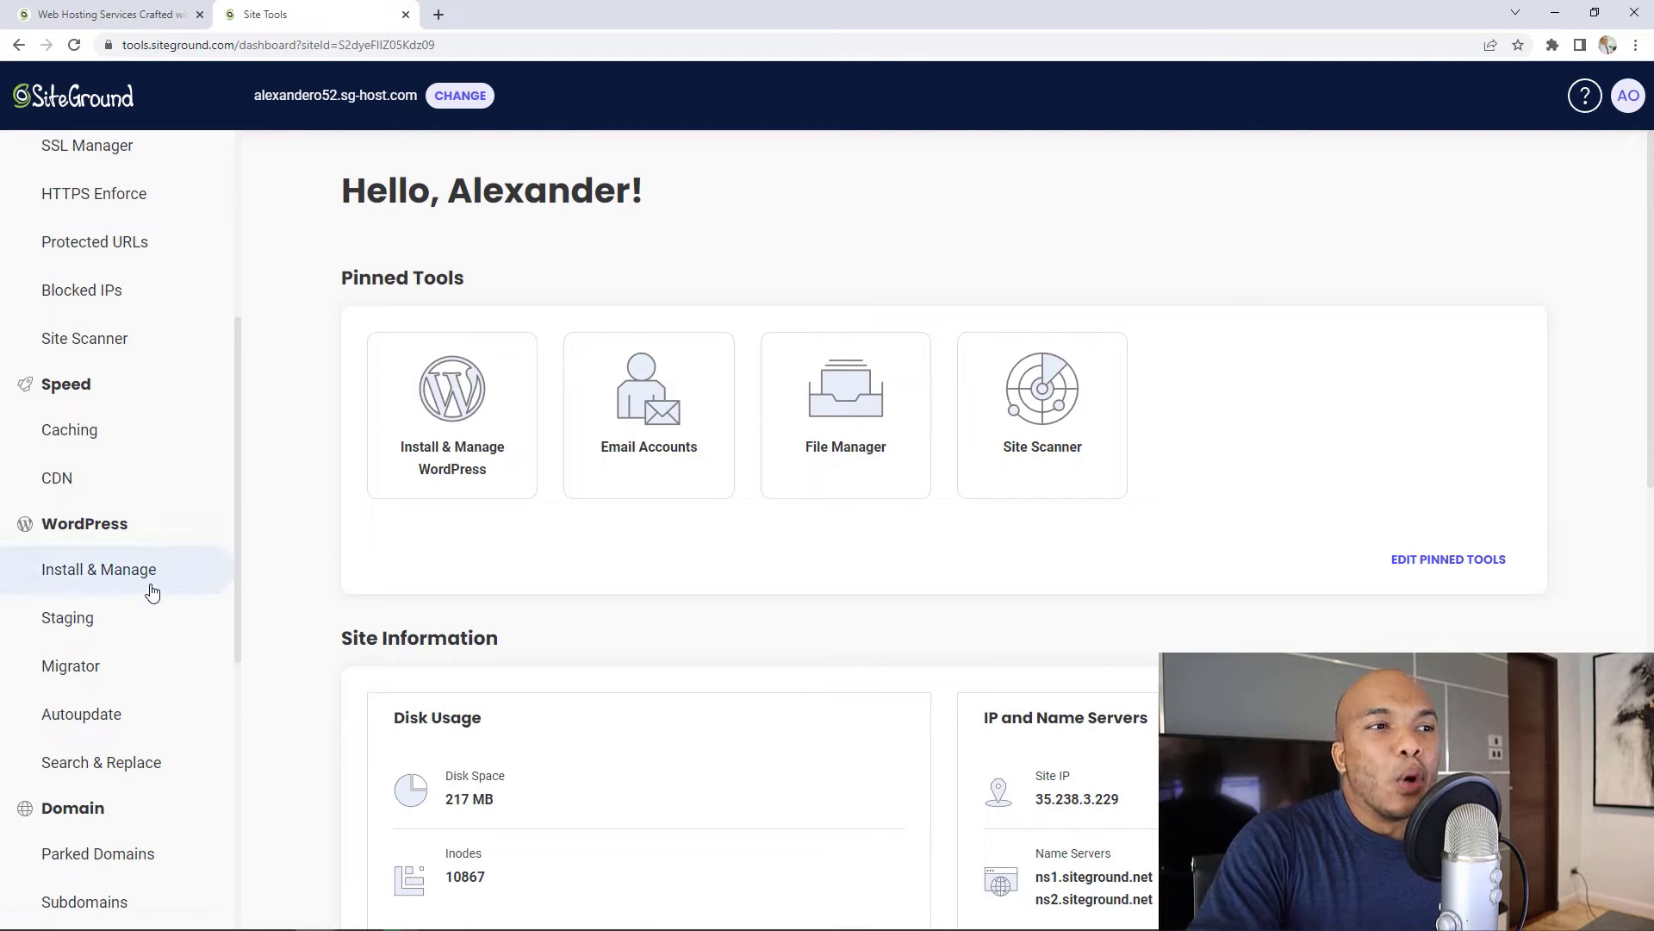
scroll(152, 592, "down", 1)
scroll(152, 592, "down", 5)
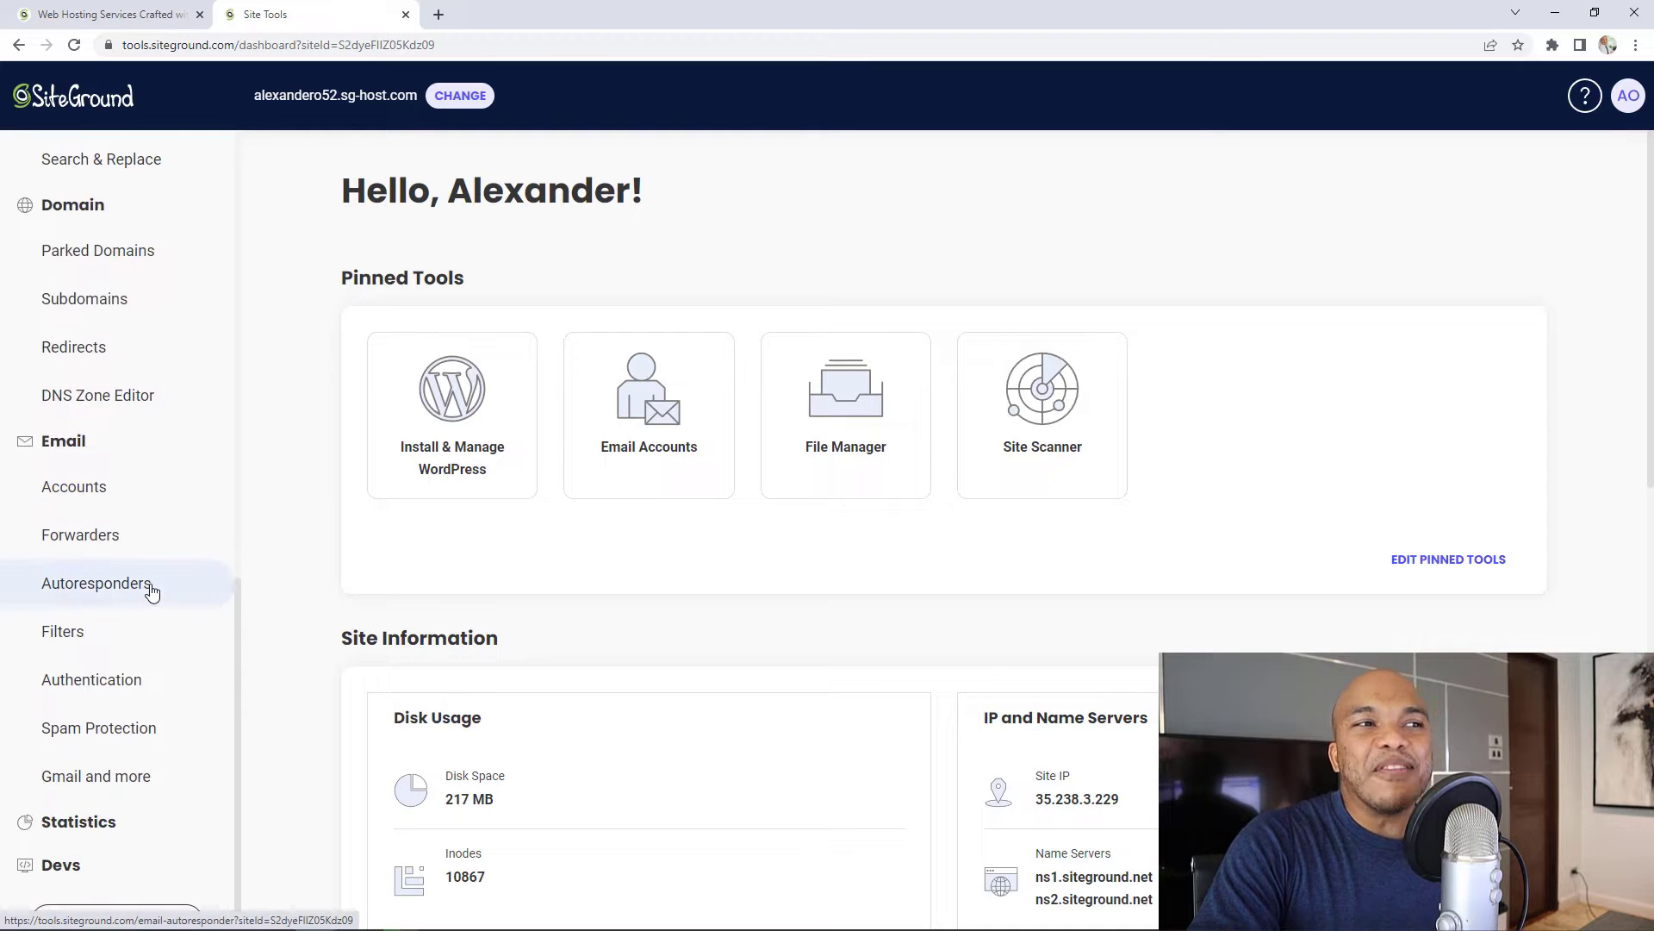
scroll(164, 535, "up", 9)
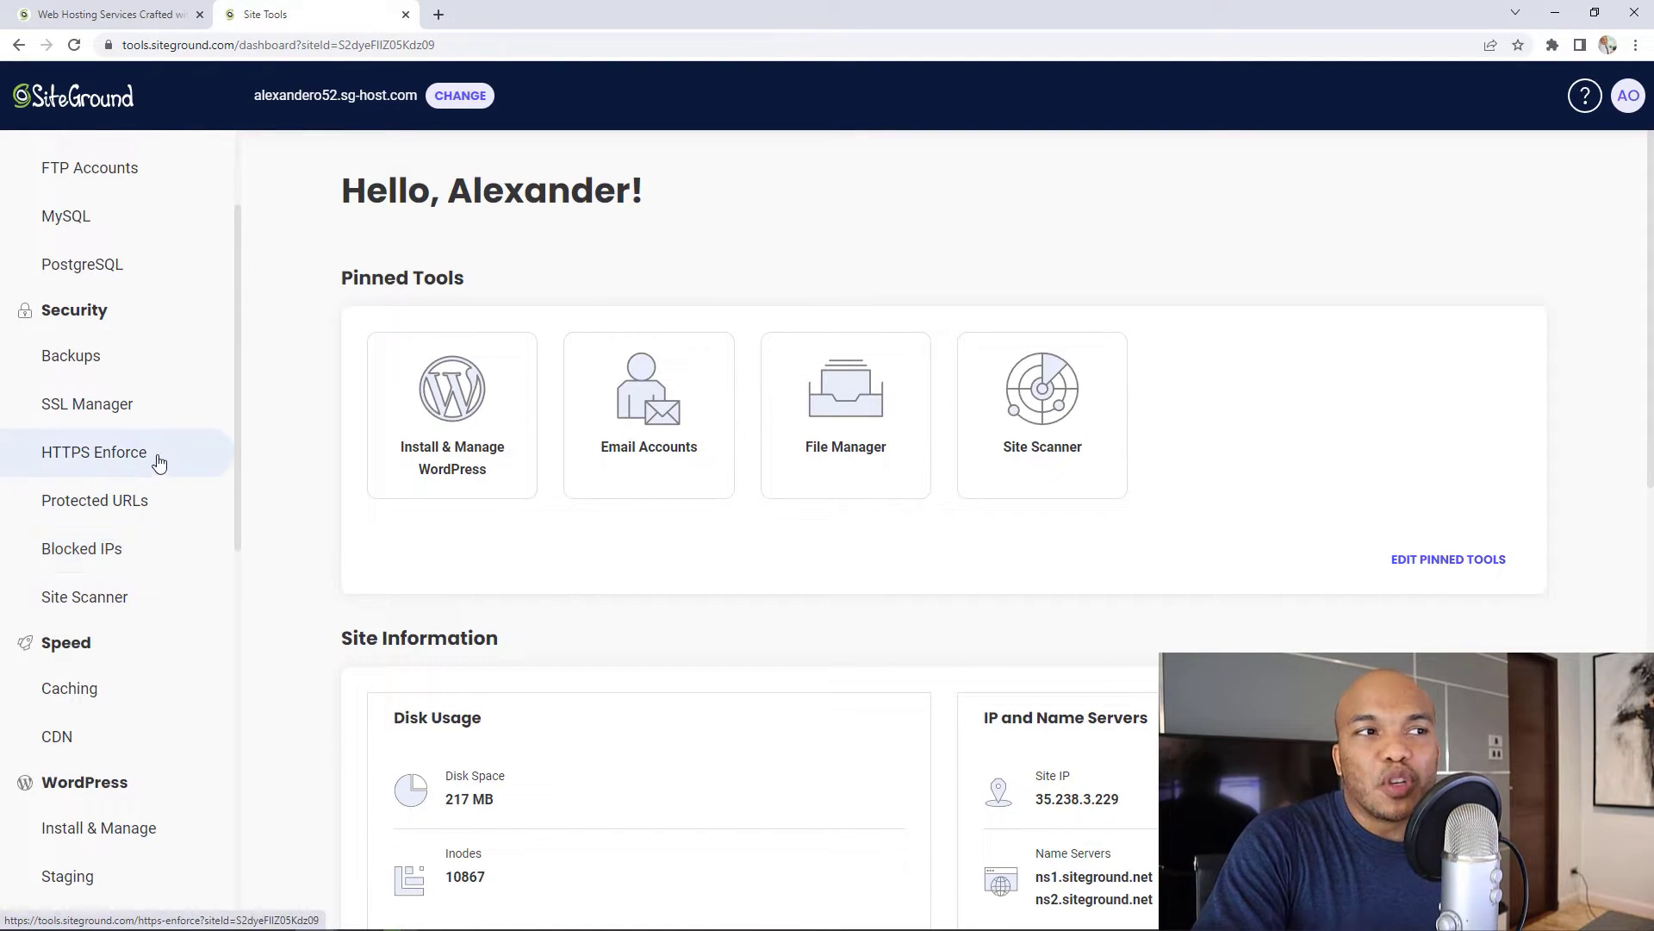
scroll(159, 461, "up", 1)
scroll(159, 463, "up", 1)
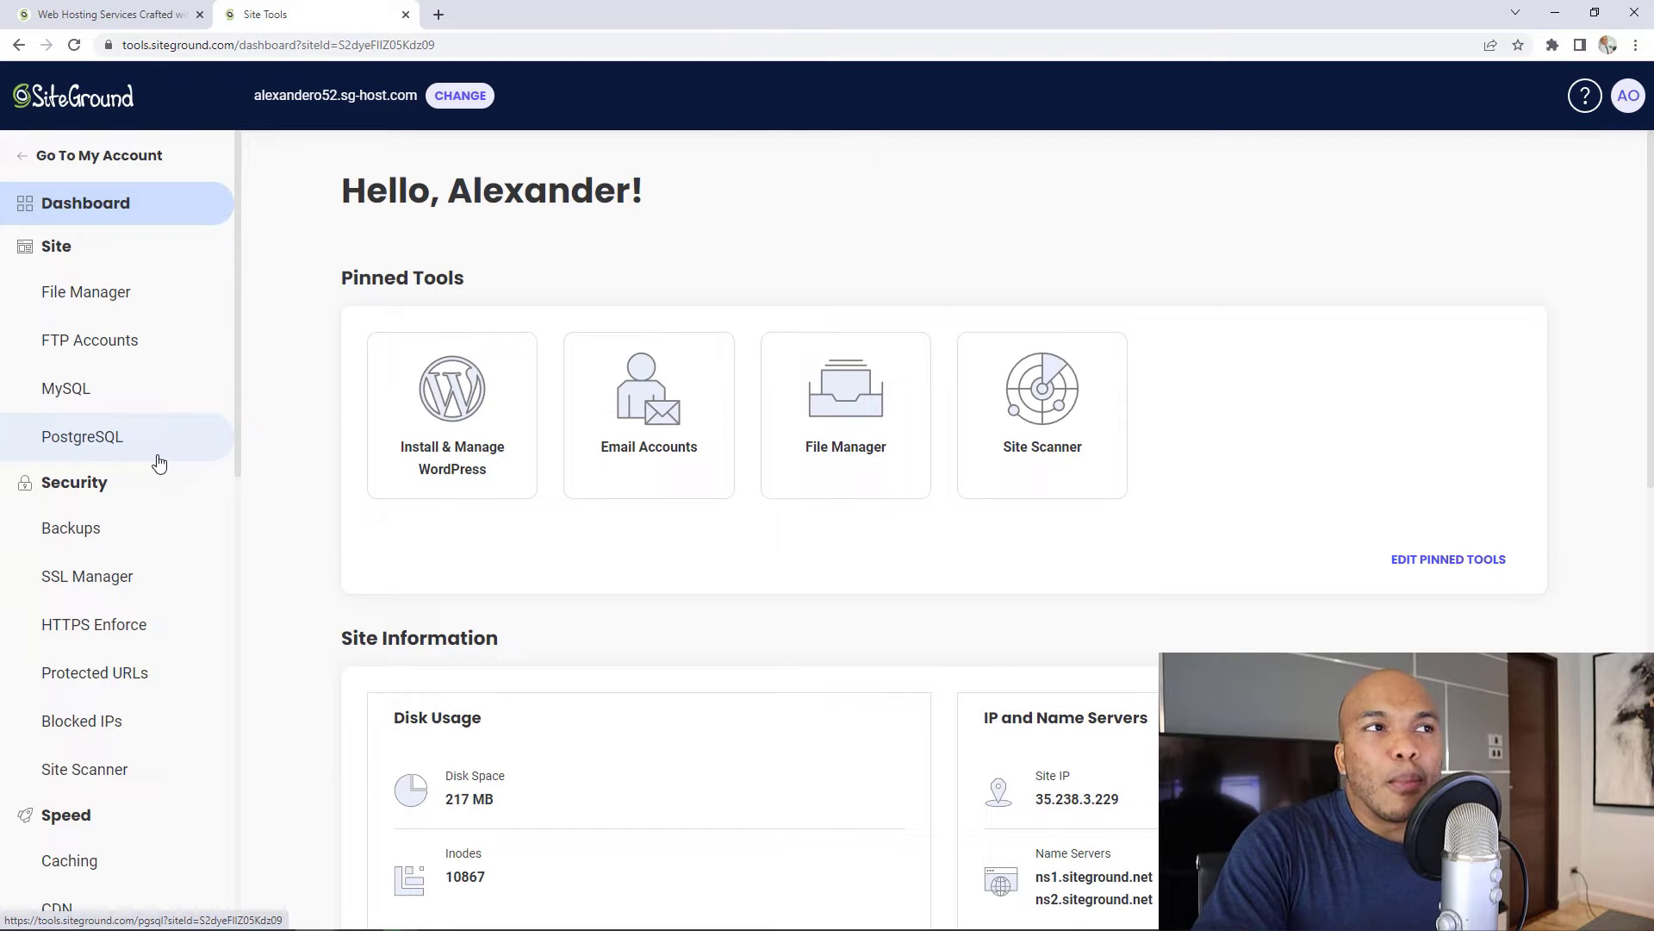
Step: From the SiteGround homepage, view the WordPress hosting offer, then return to the dashboard
left_click(108, 14)
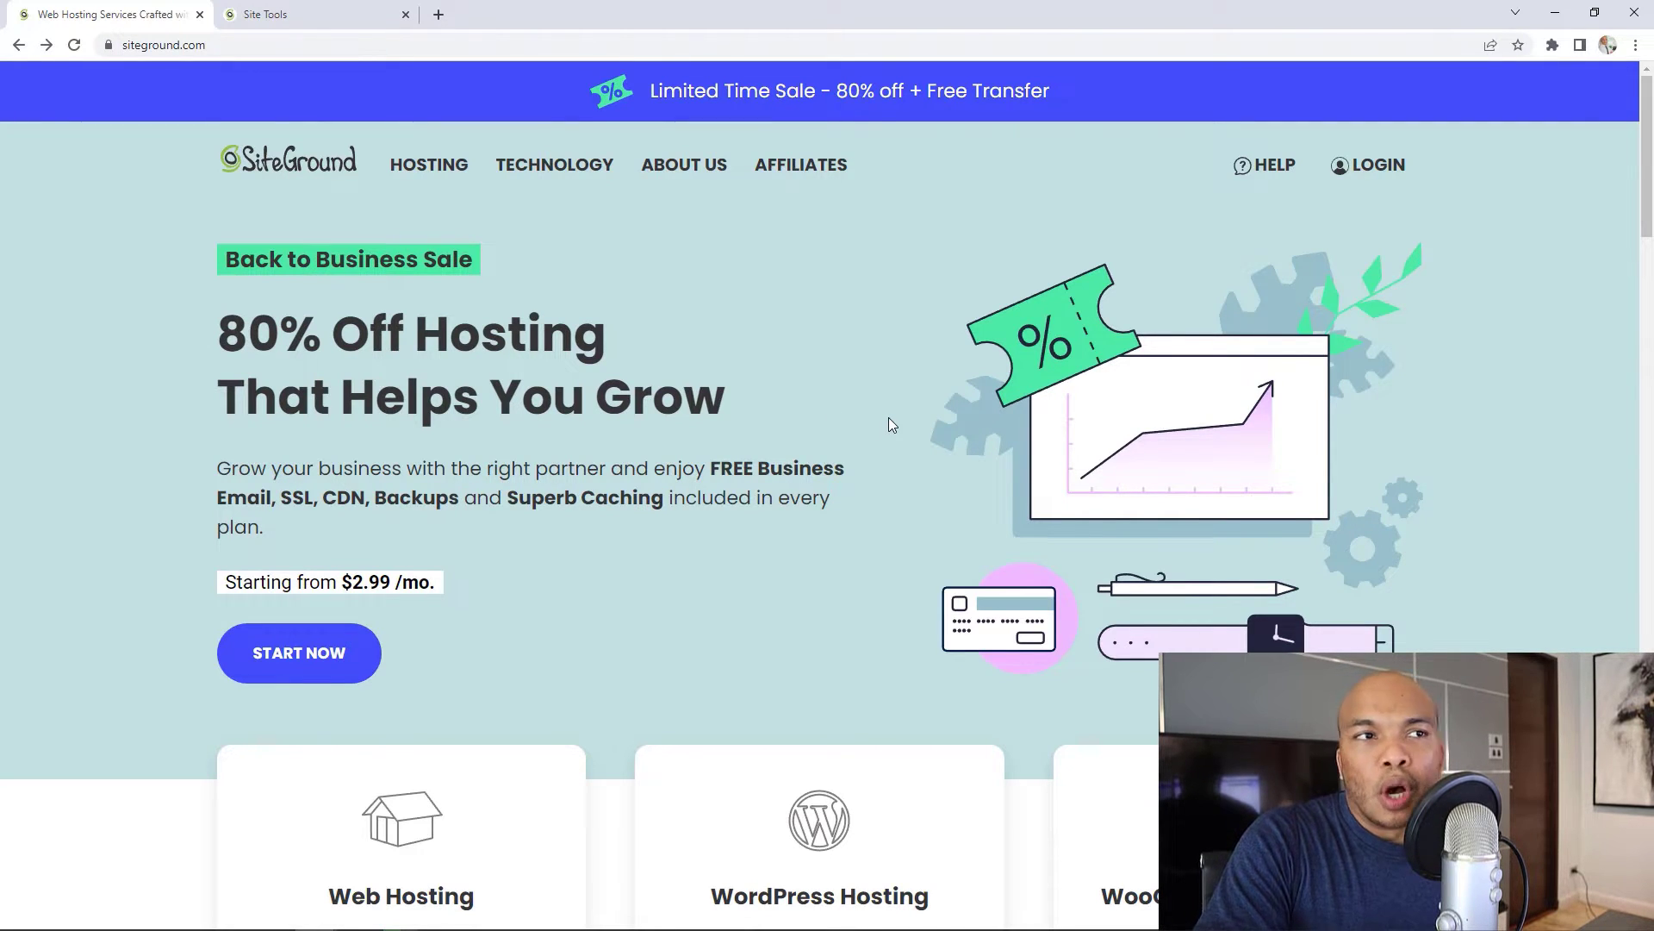
mouse_move(471, 183)
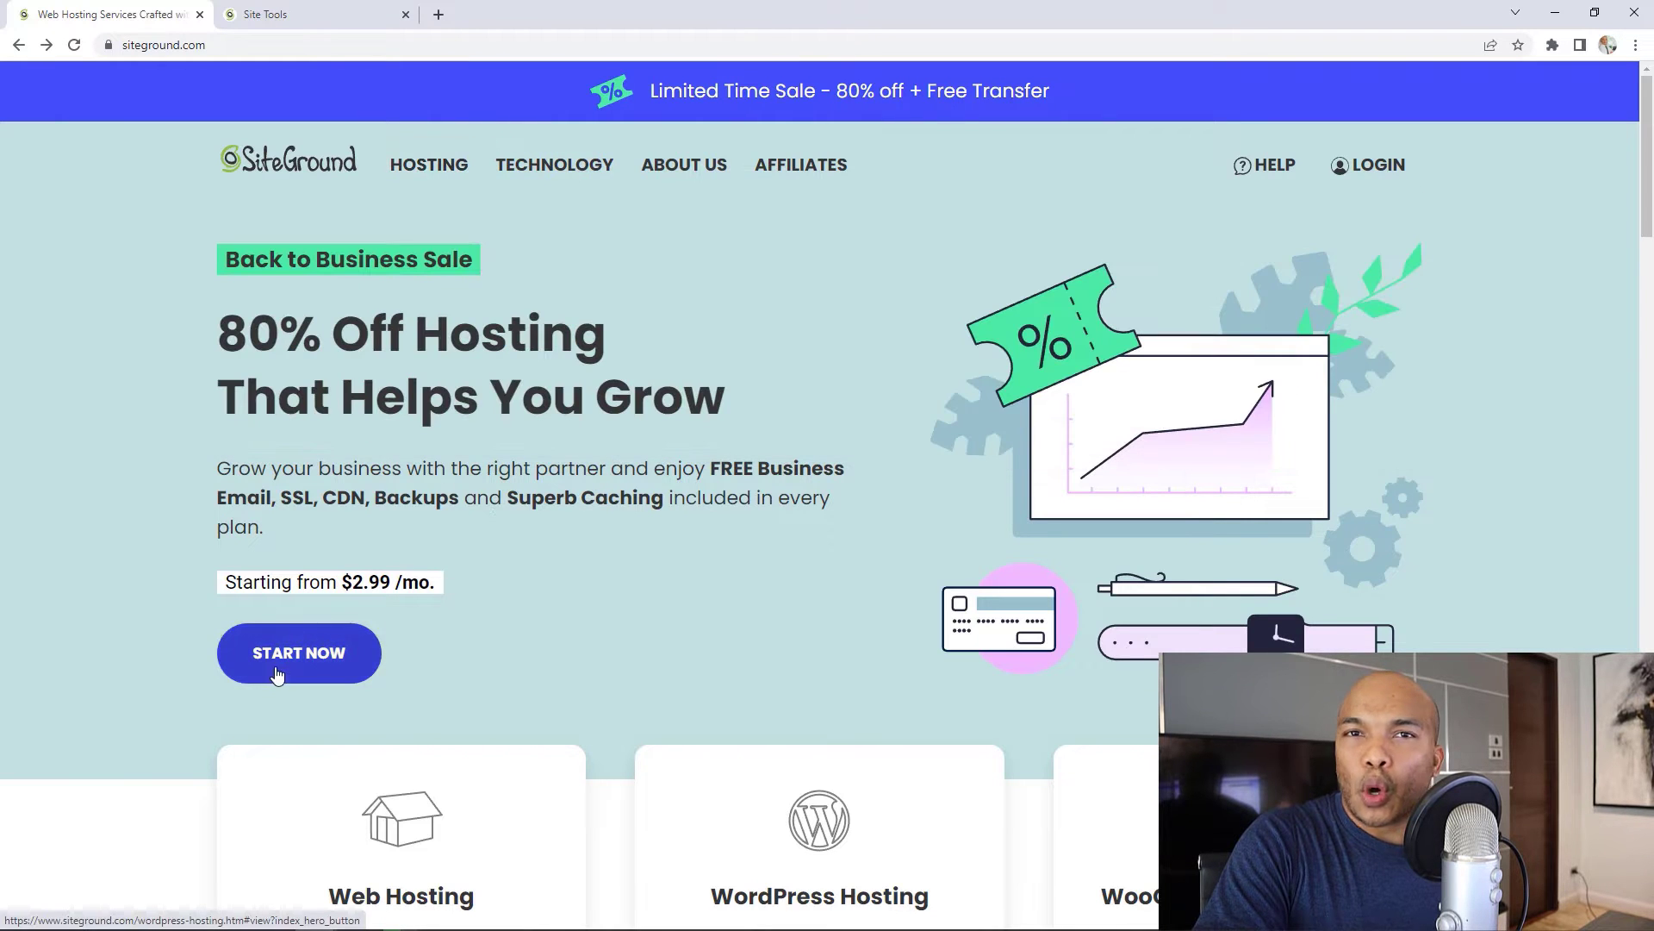
left_click(299, 664)
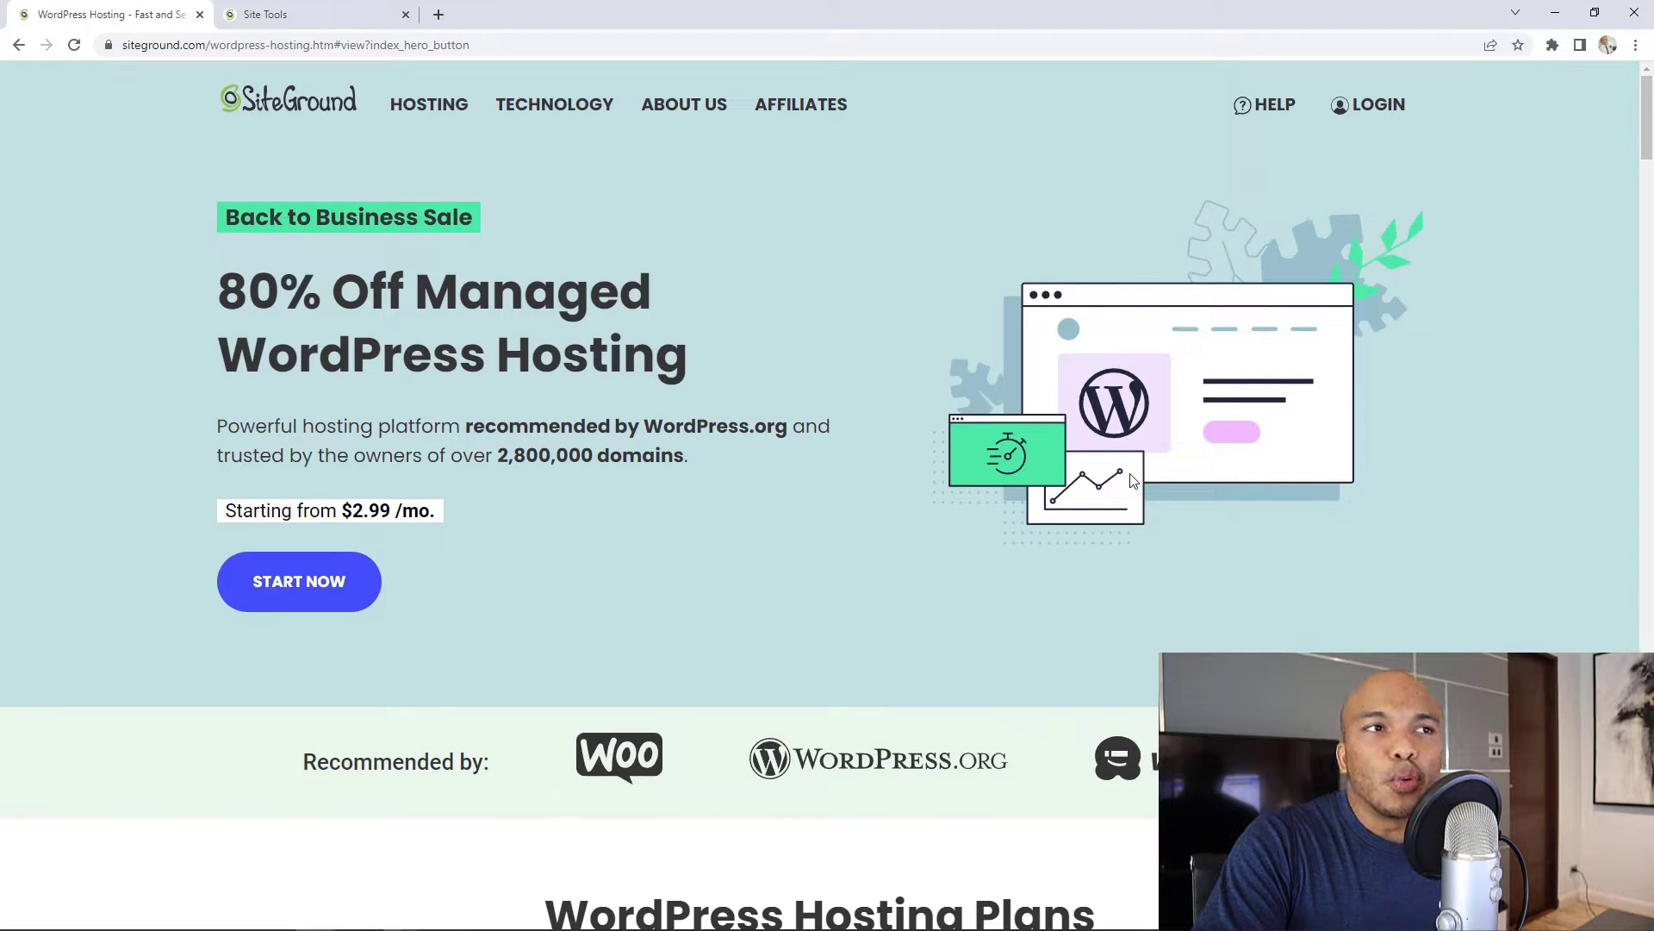
left_click(321, 8)
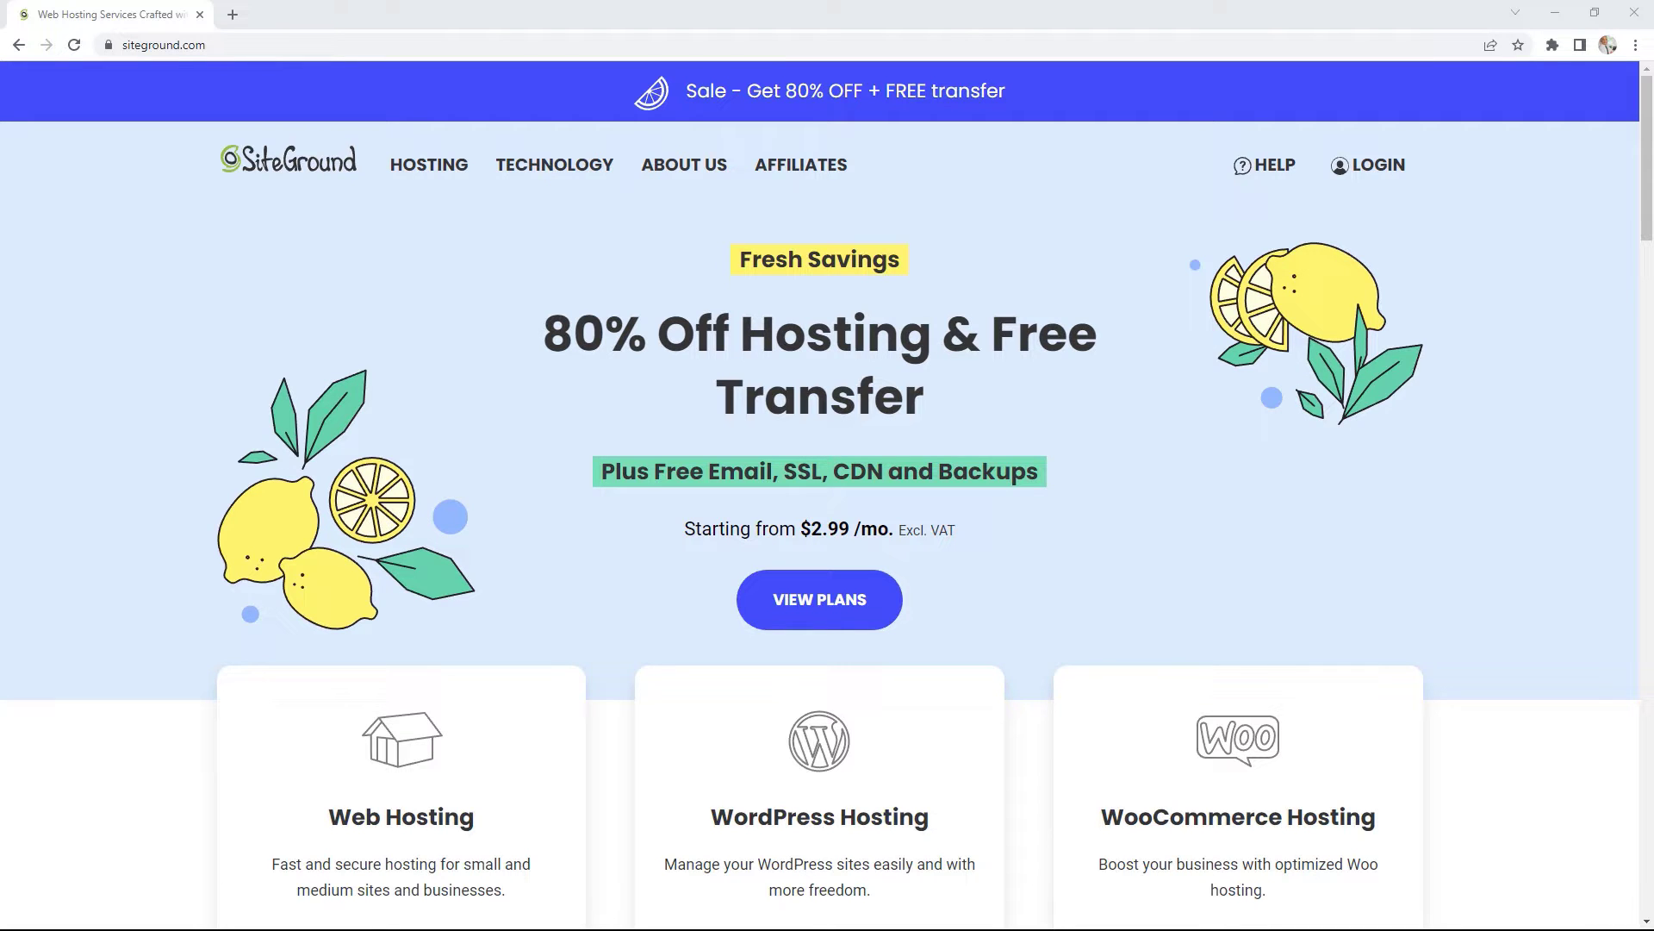
Step: Open the Cloud Hosting page listing Jump Start through Super Power plans
mouse_move(439, 174)
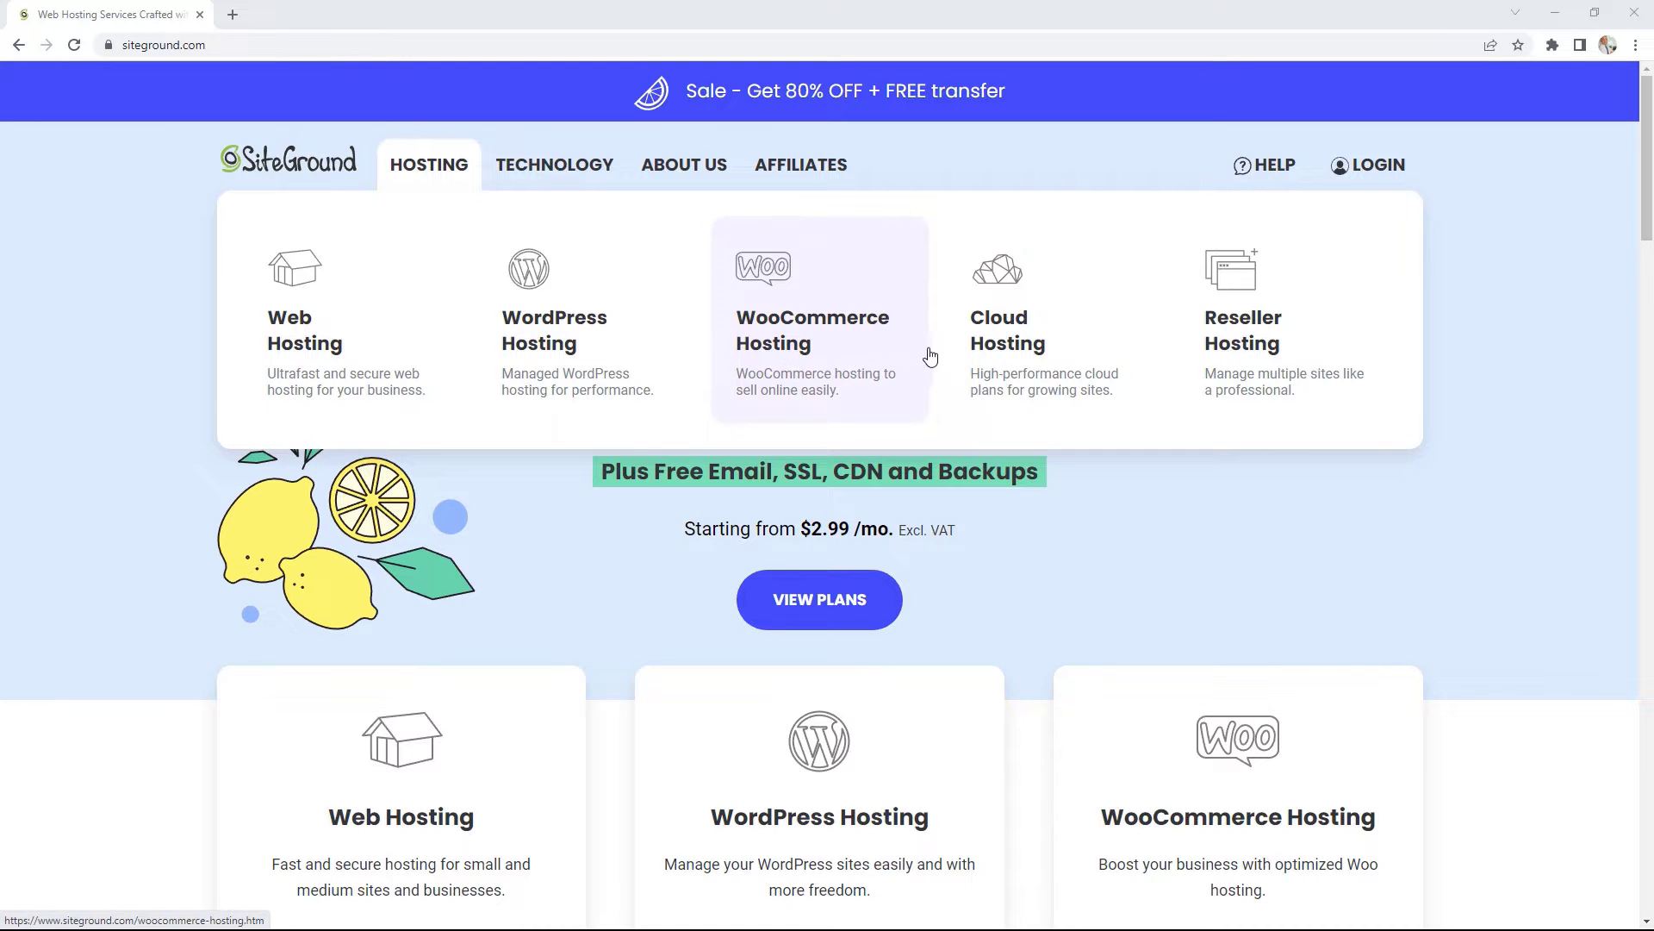
left_click(1004, 342)
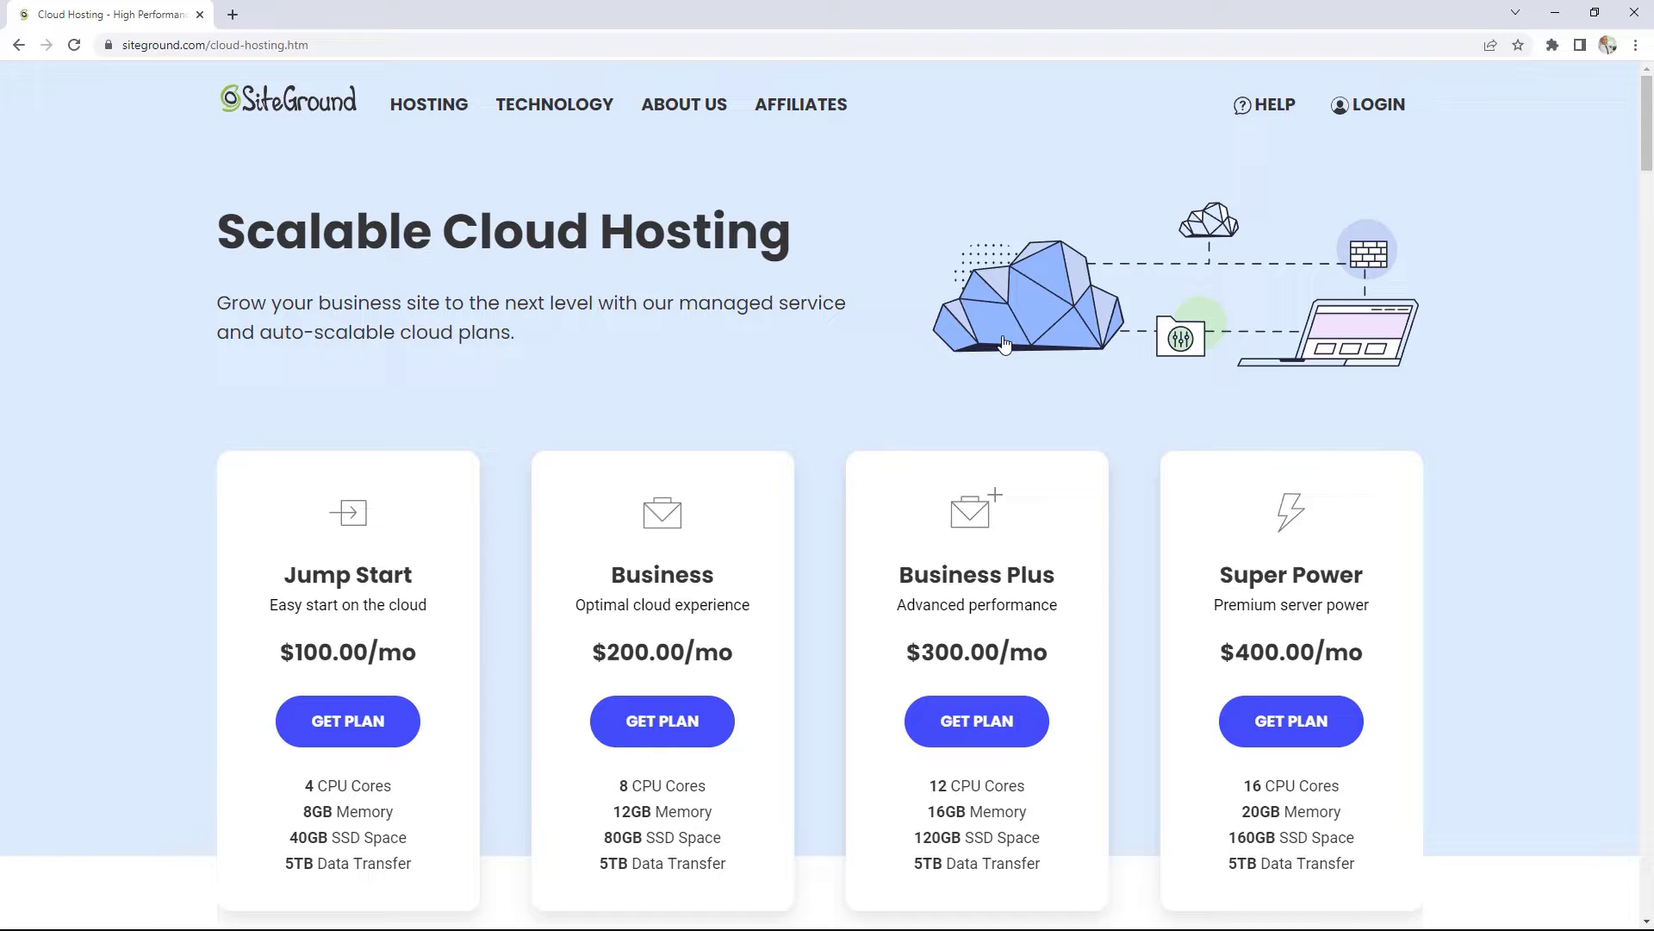
mouse_move(428, 115)
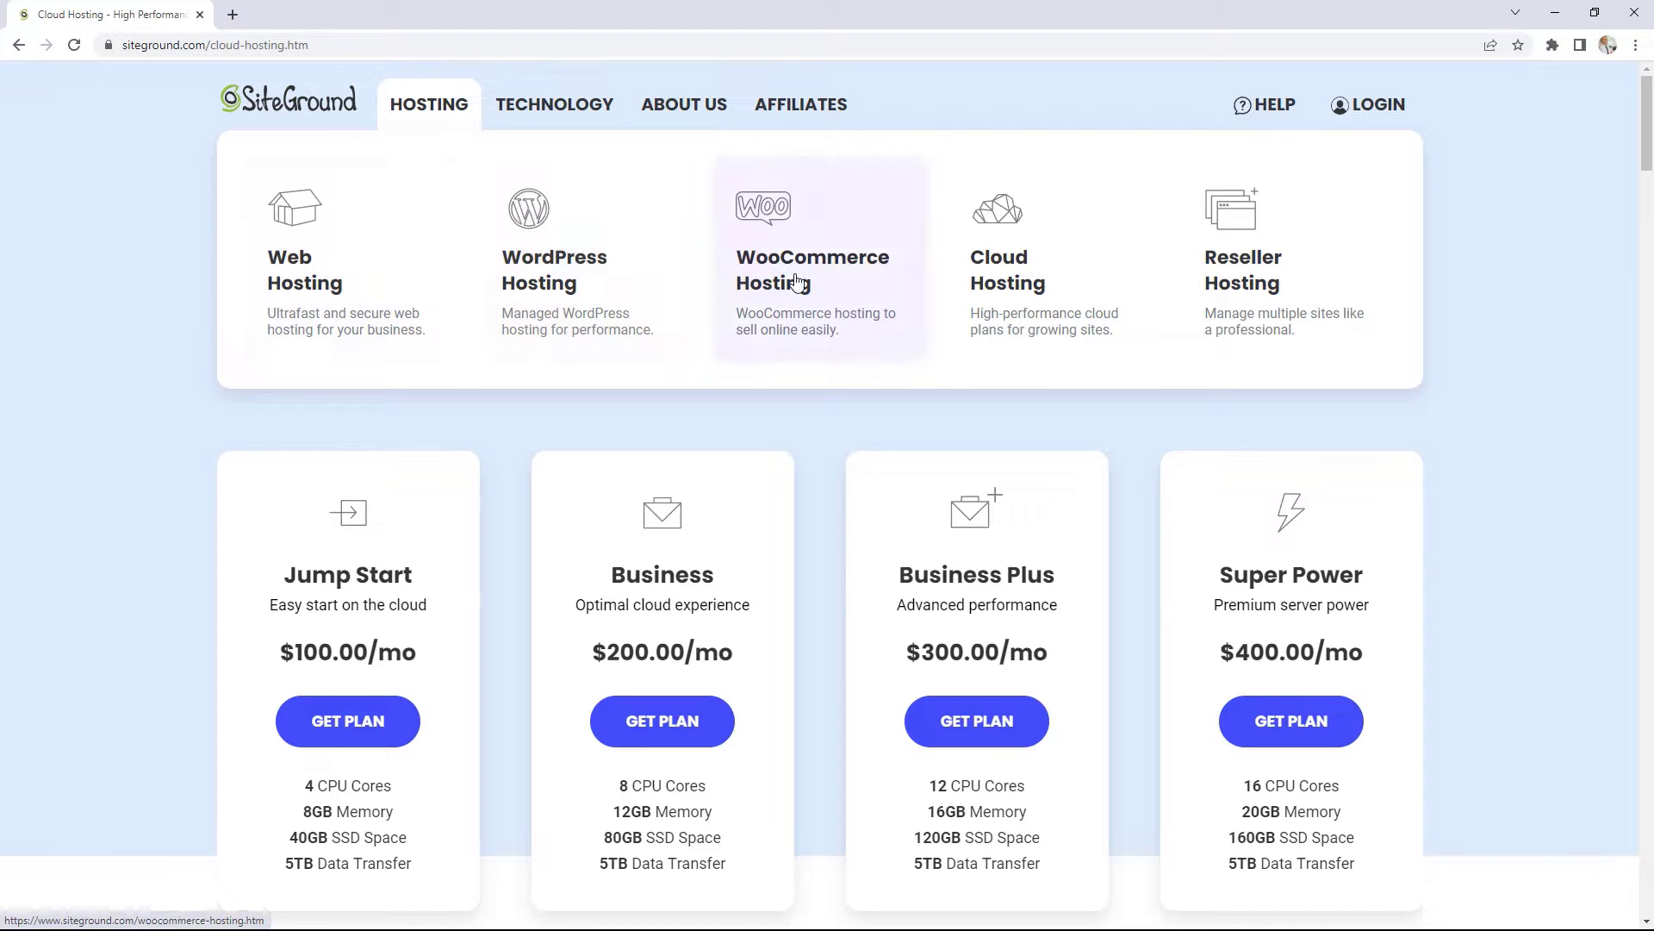
Step: Open the WordPress Hosting page and scroll to the StartUp, GrowBig and GoGeek plan cards
left_click(569, 276)
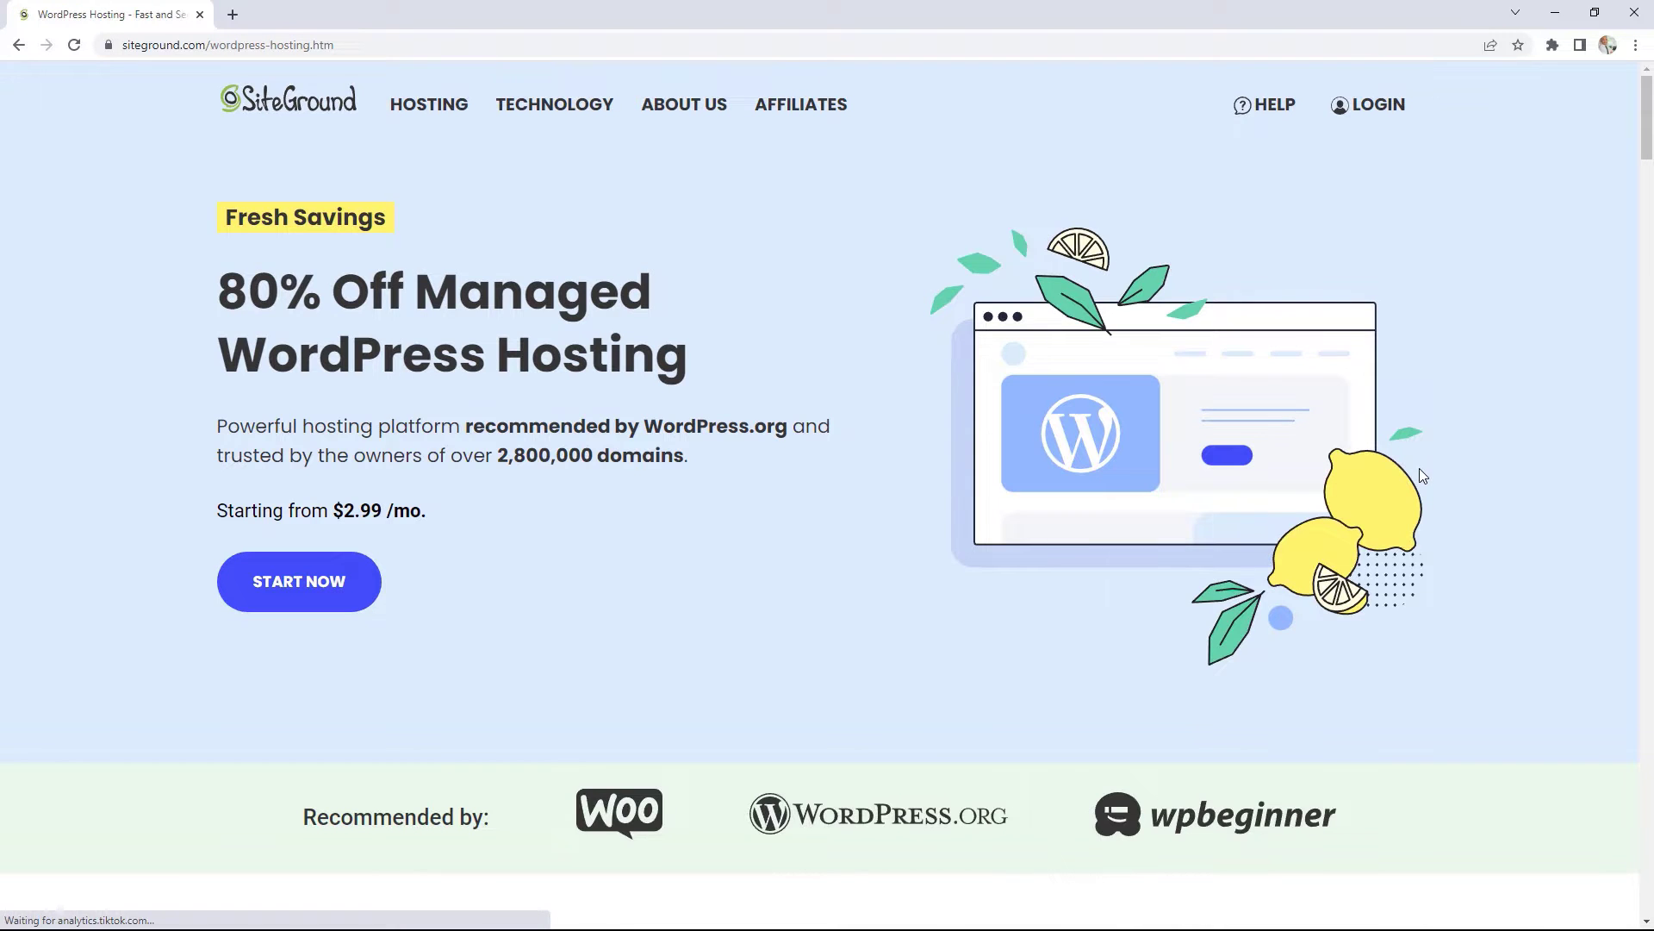
scroll(1420, 469, "down", 10)
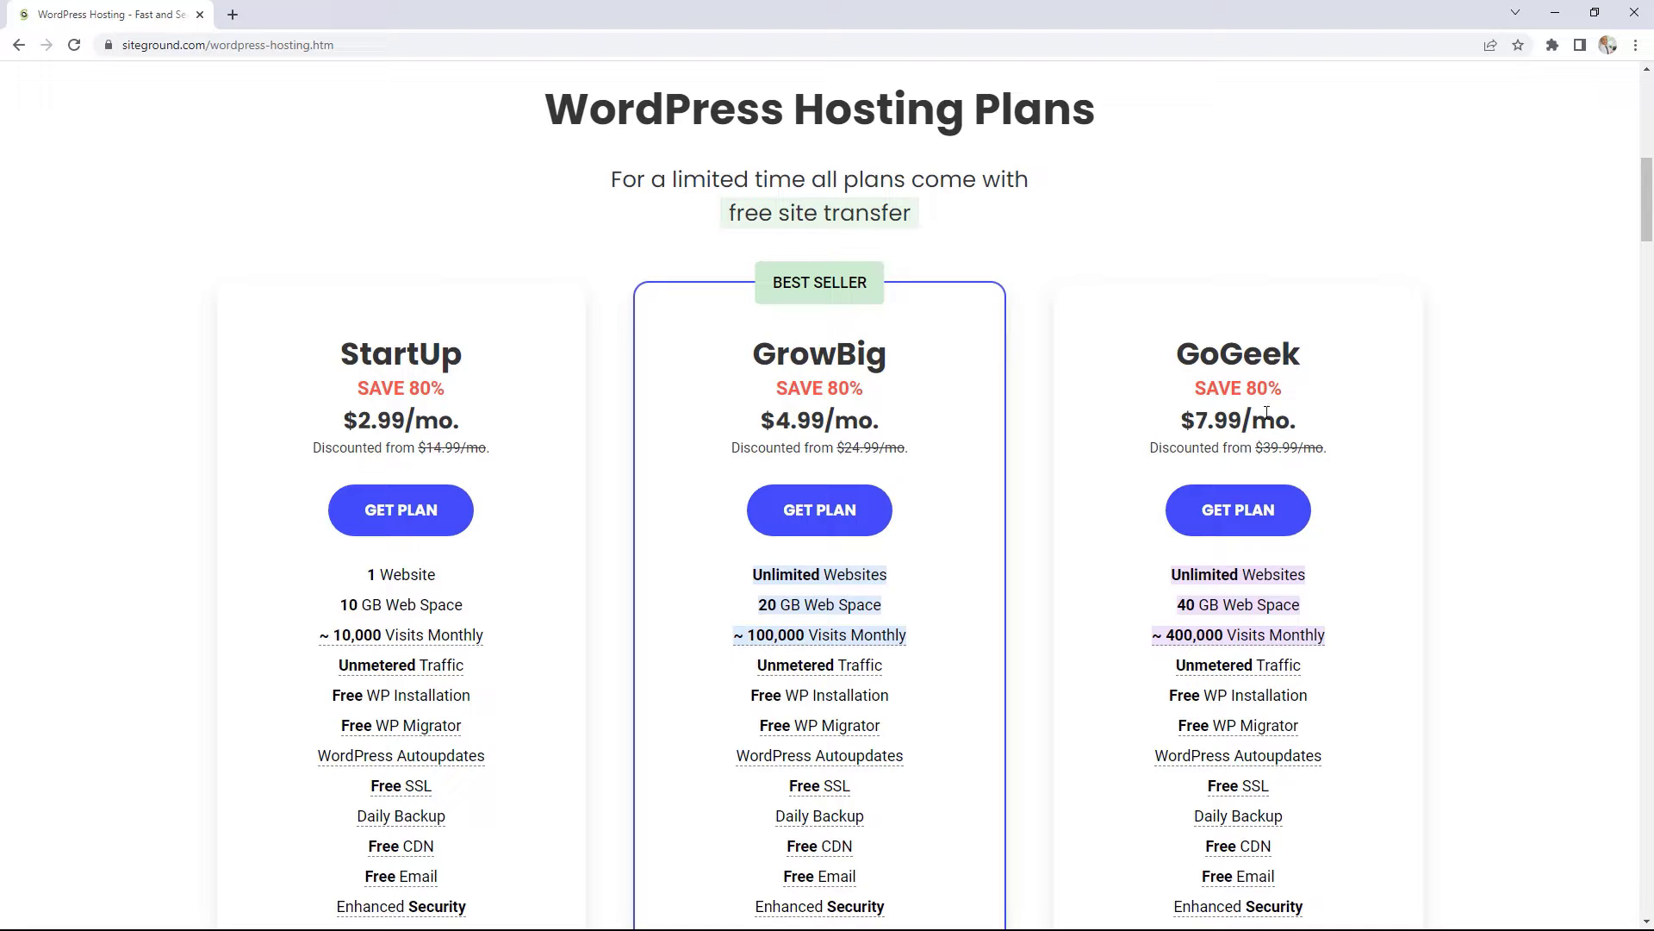
scroll(1471, 457, "down", 4)
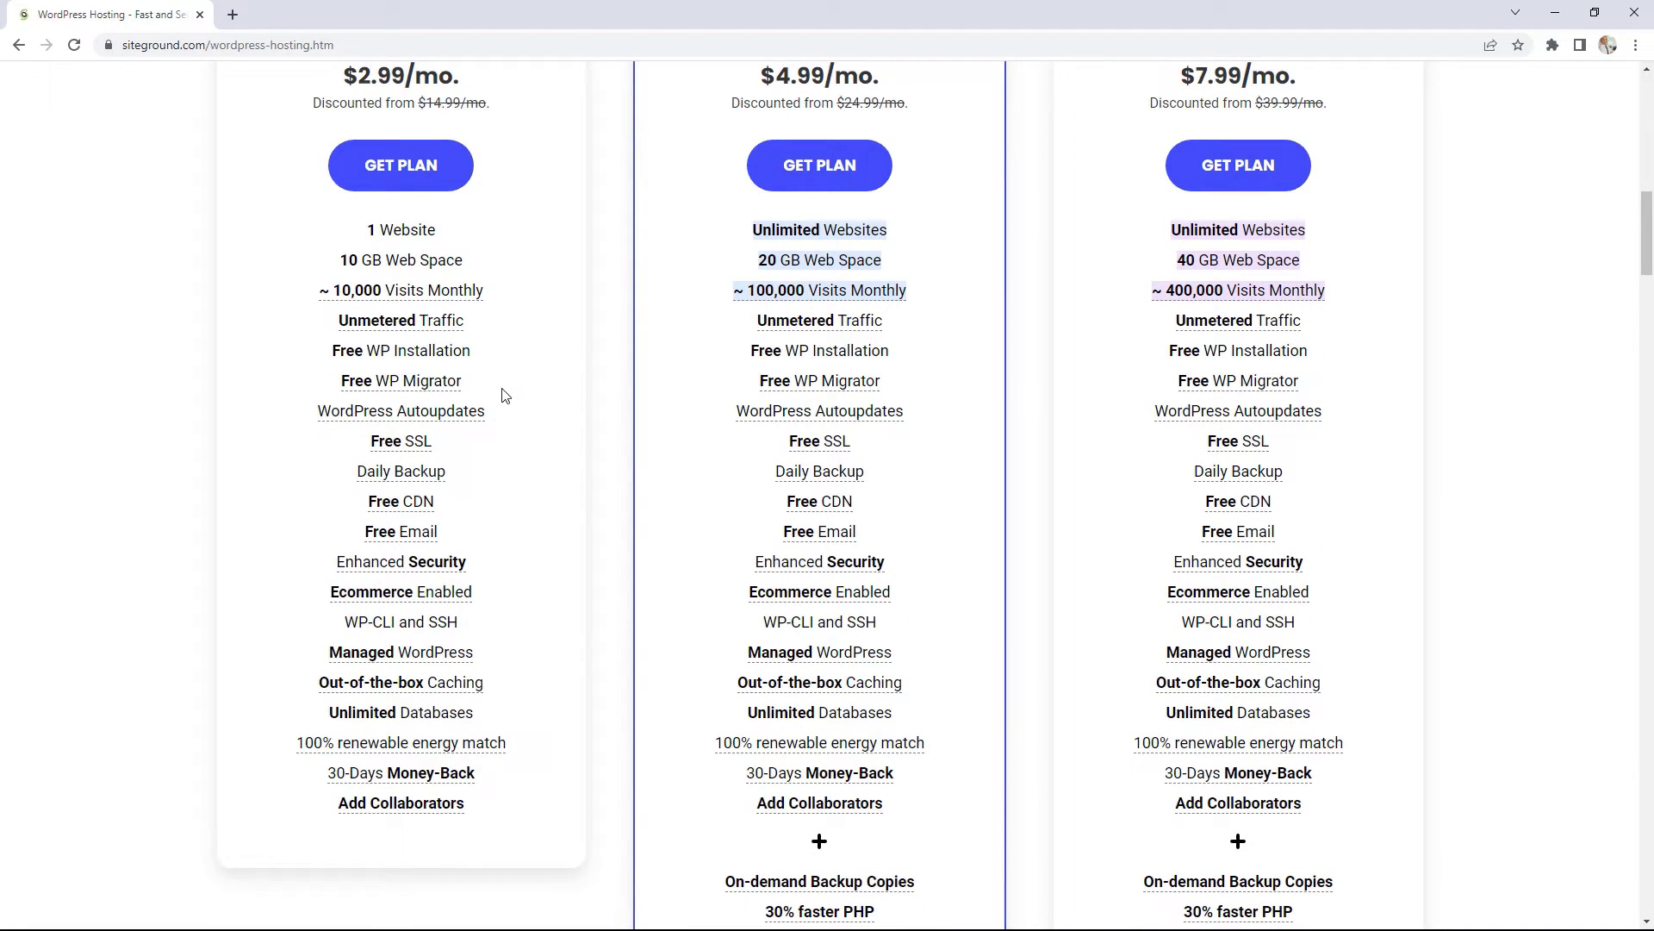
scroll(1159, 469, "up", 1)
scroll(1159, 468, "up", 1)
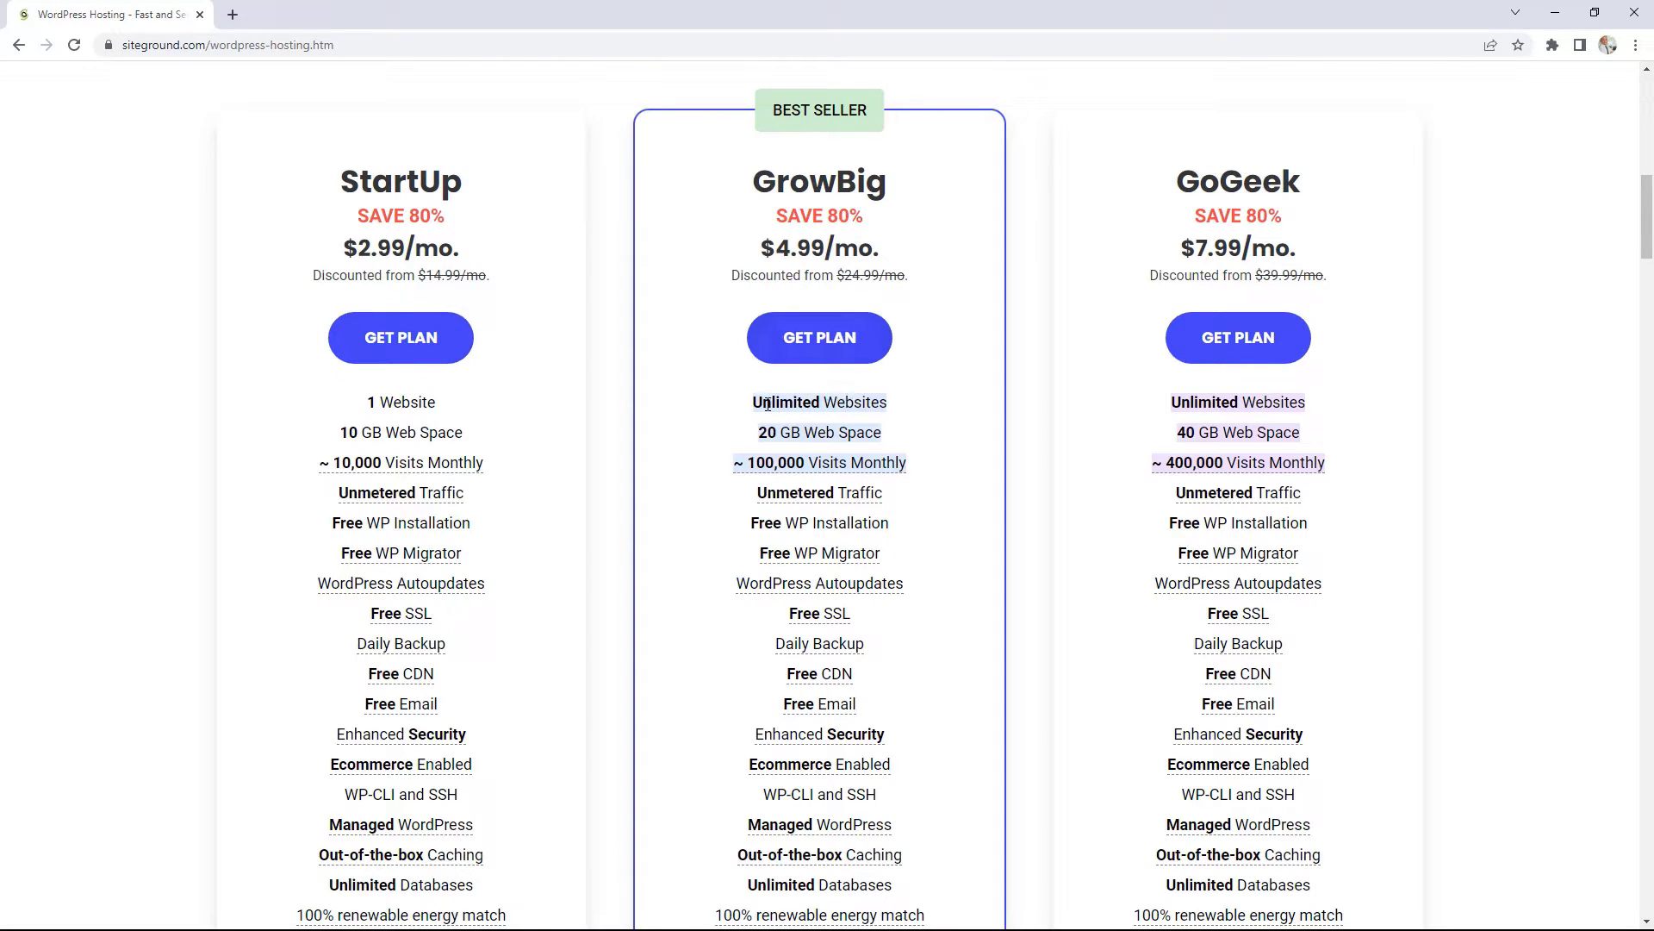
Step: Highlight GrowBig's Unlimited Websites and StartUp's 10,000 monthly visits, checking the Visits Monthly labels
left_click_drag(756, 403, 878, 406)
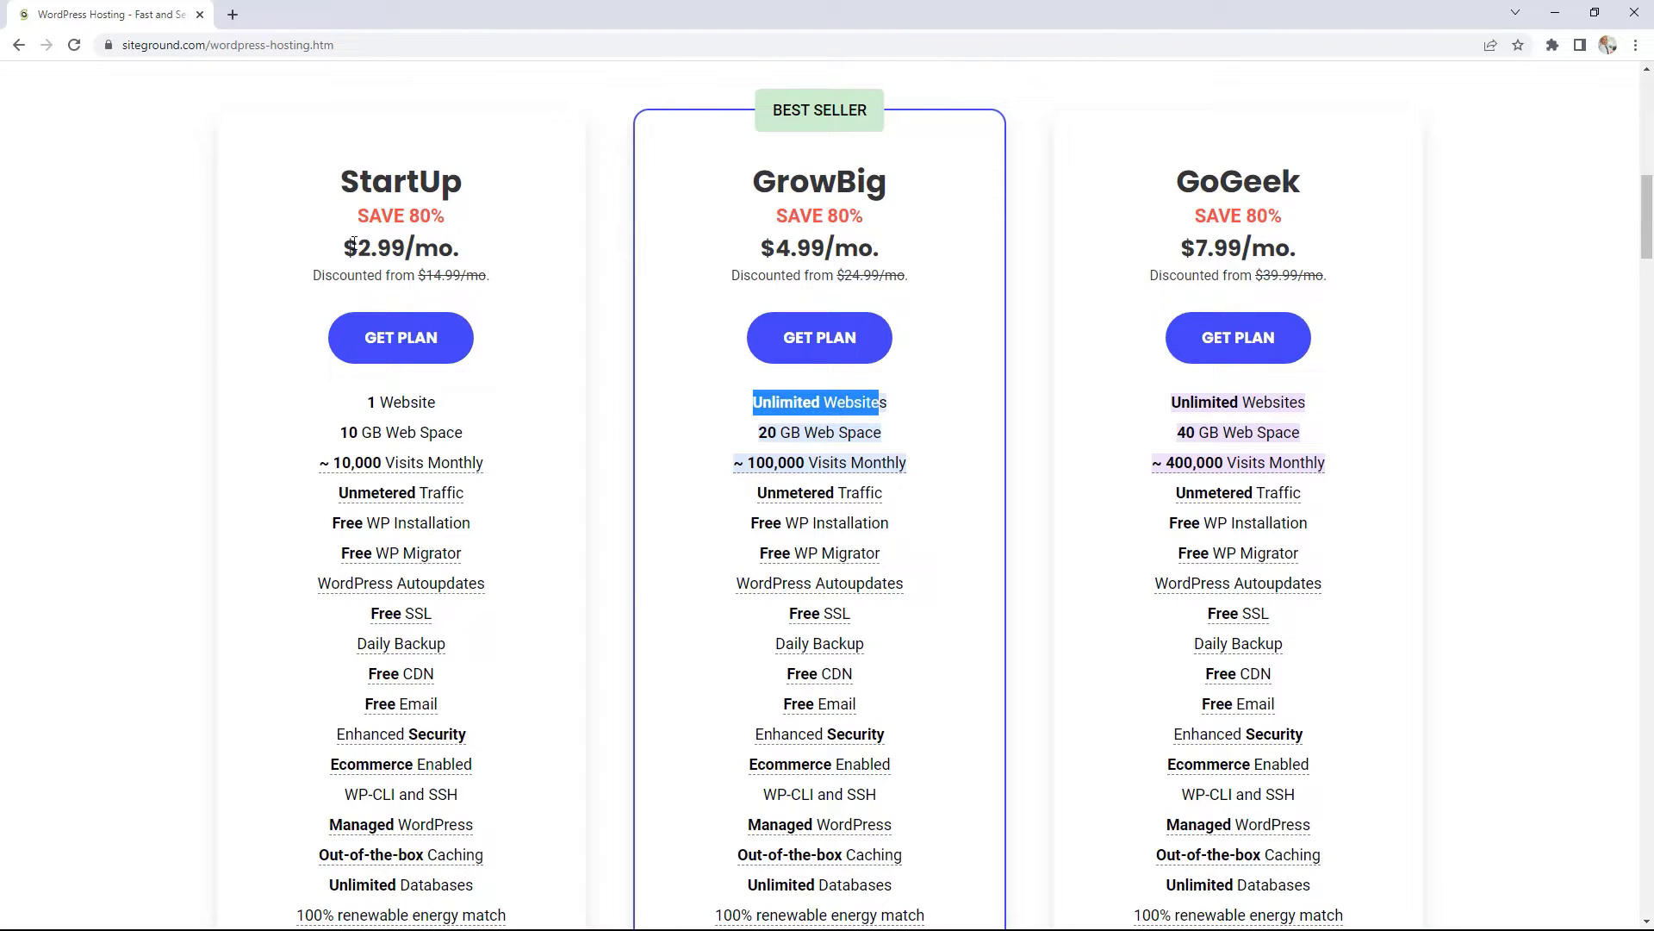
left_click(389, 469)
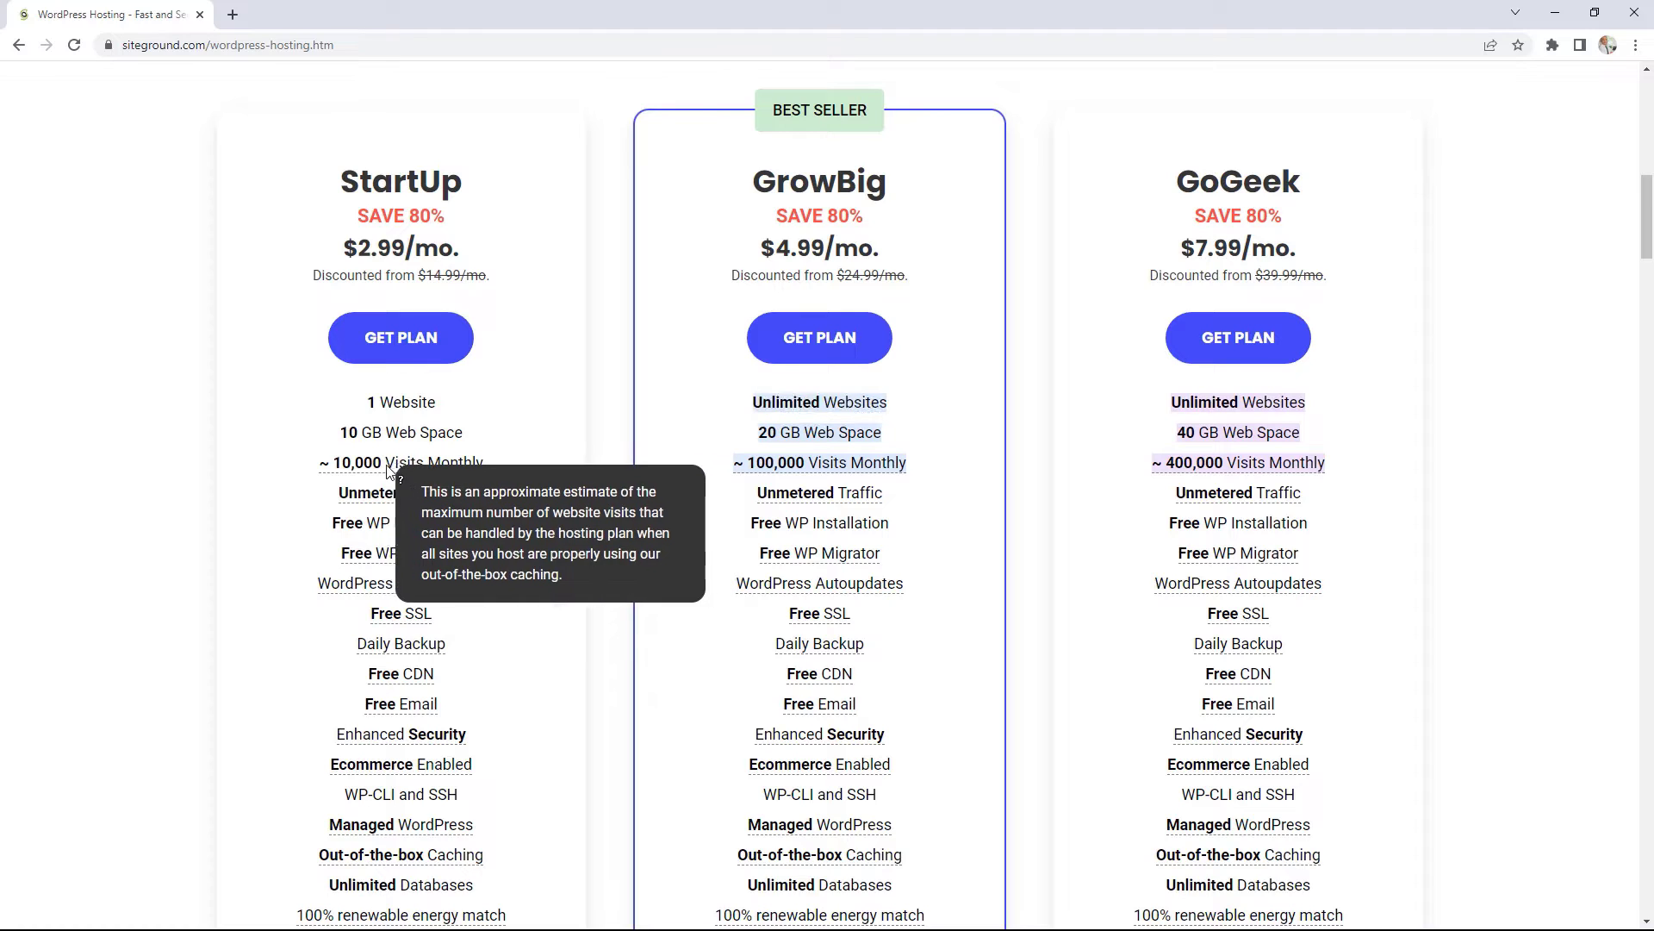
mouse_move(389, 469)
left_mouse_down()
mouse_move(344, 470)
mouse_move(374, 471)
left_mouse_up()
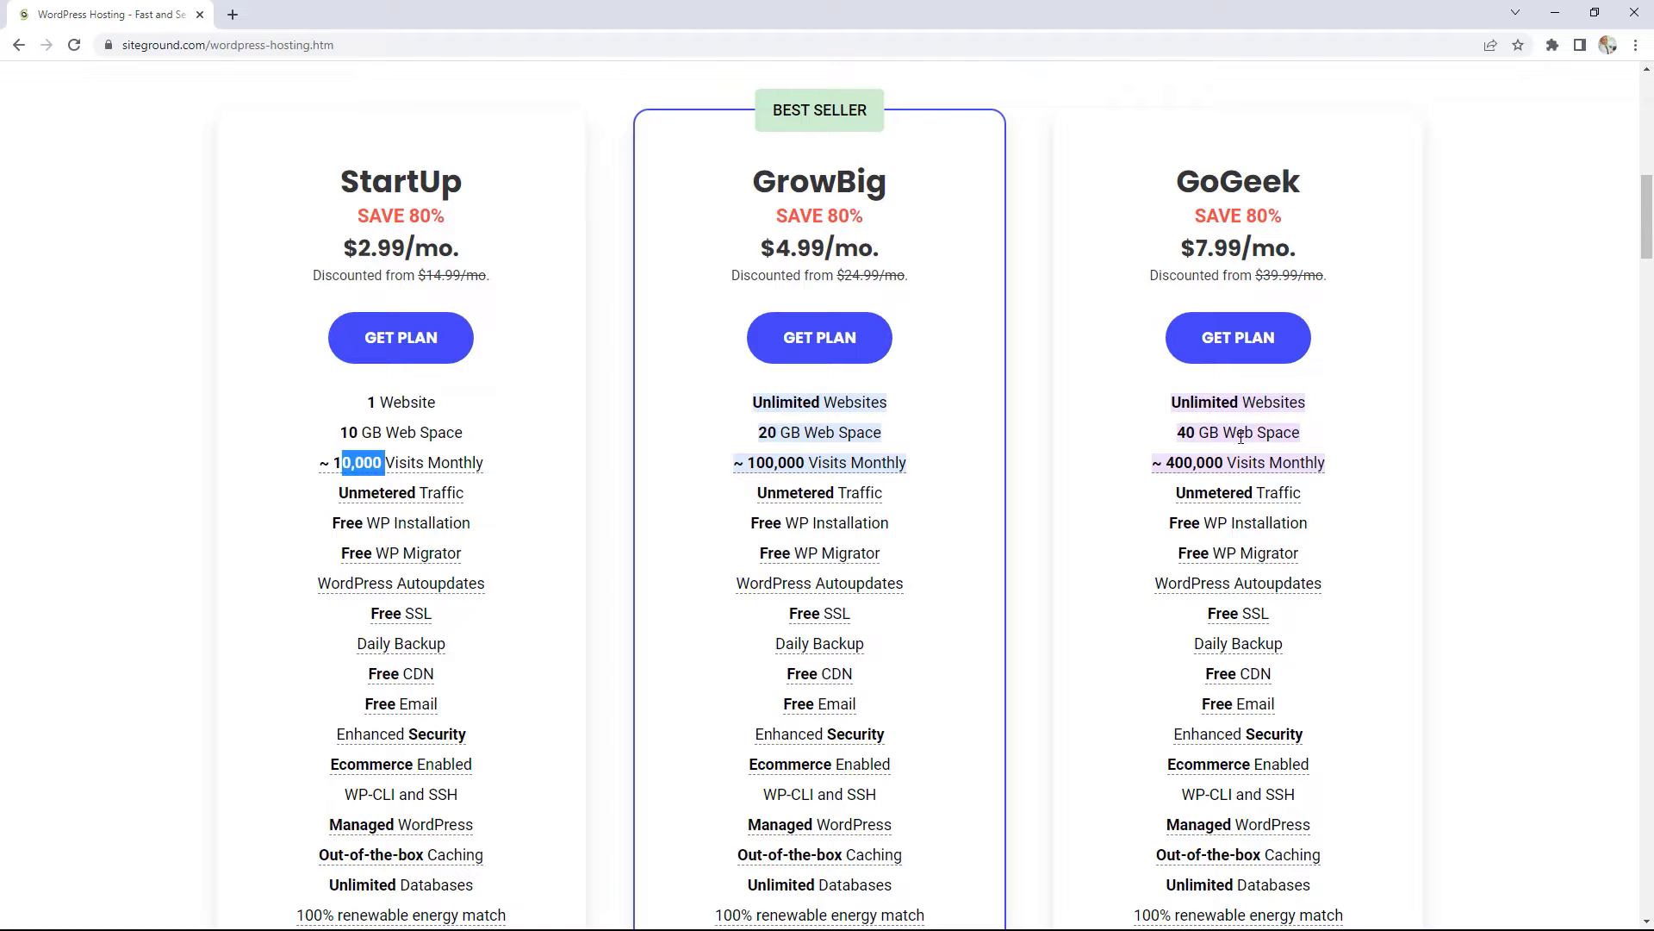
mouse_move(1263, 467)
mouse_move(841, 466)
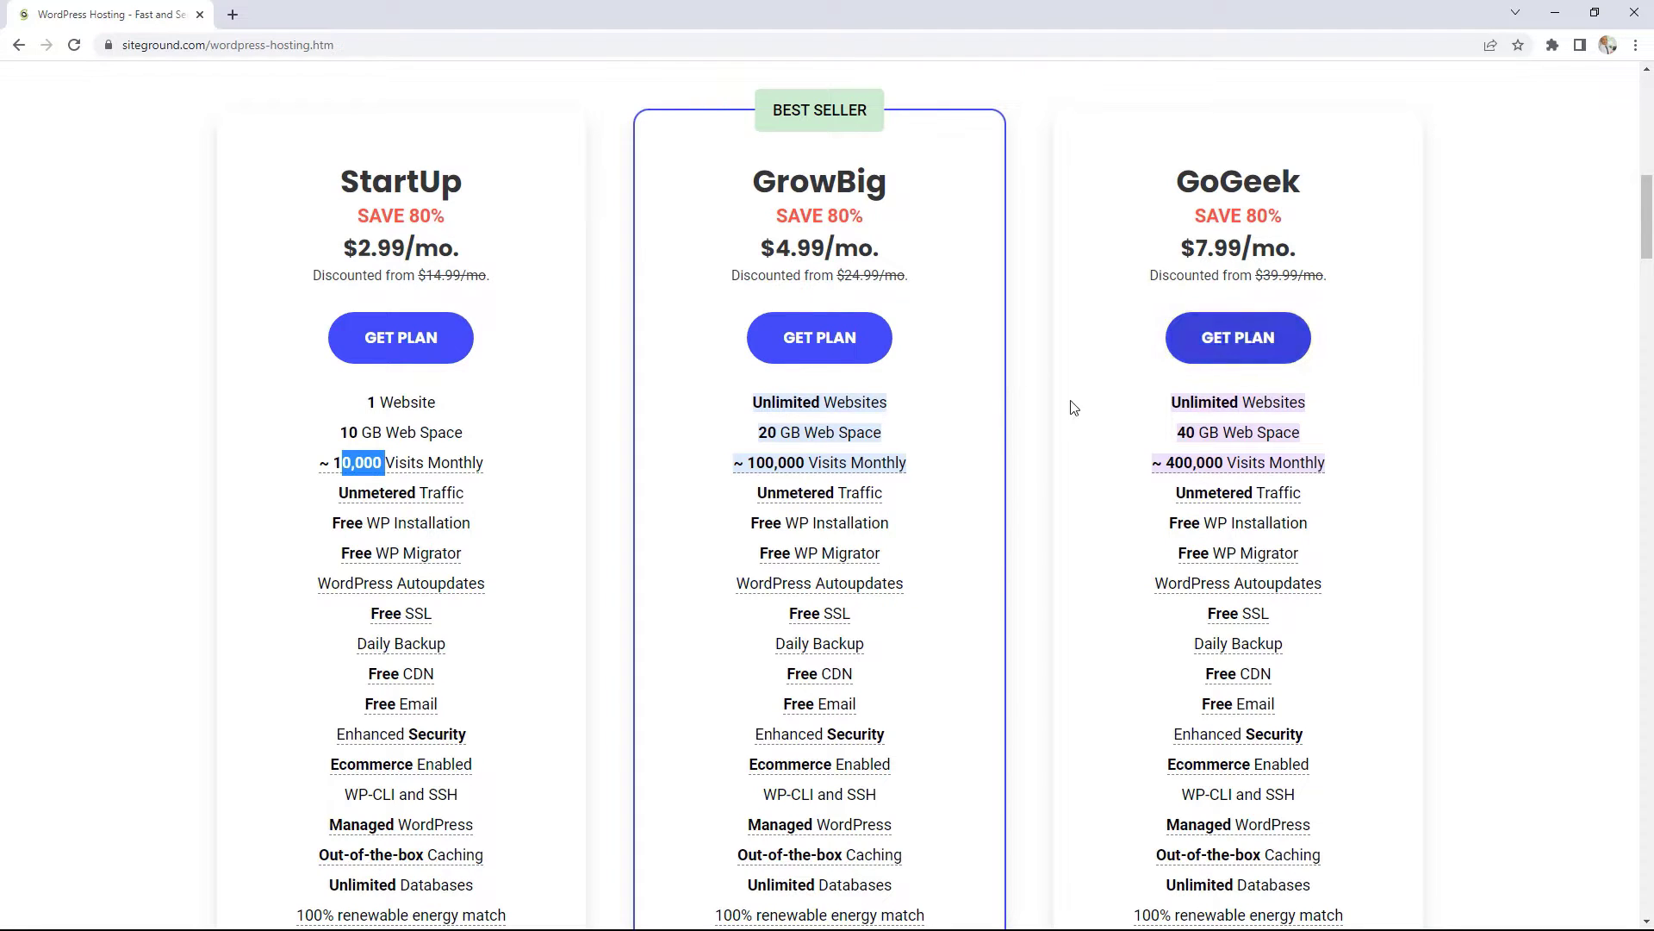
Step: Order GrowBig with the new domain ragrsdrtgsedrtsedr.com and proceed to Review & Complete
left_click(853, 363)
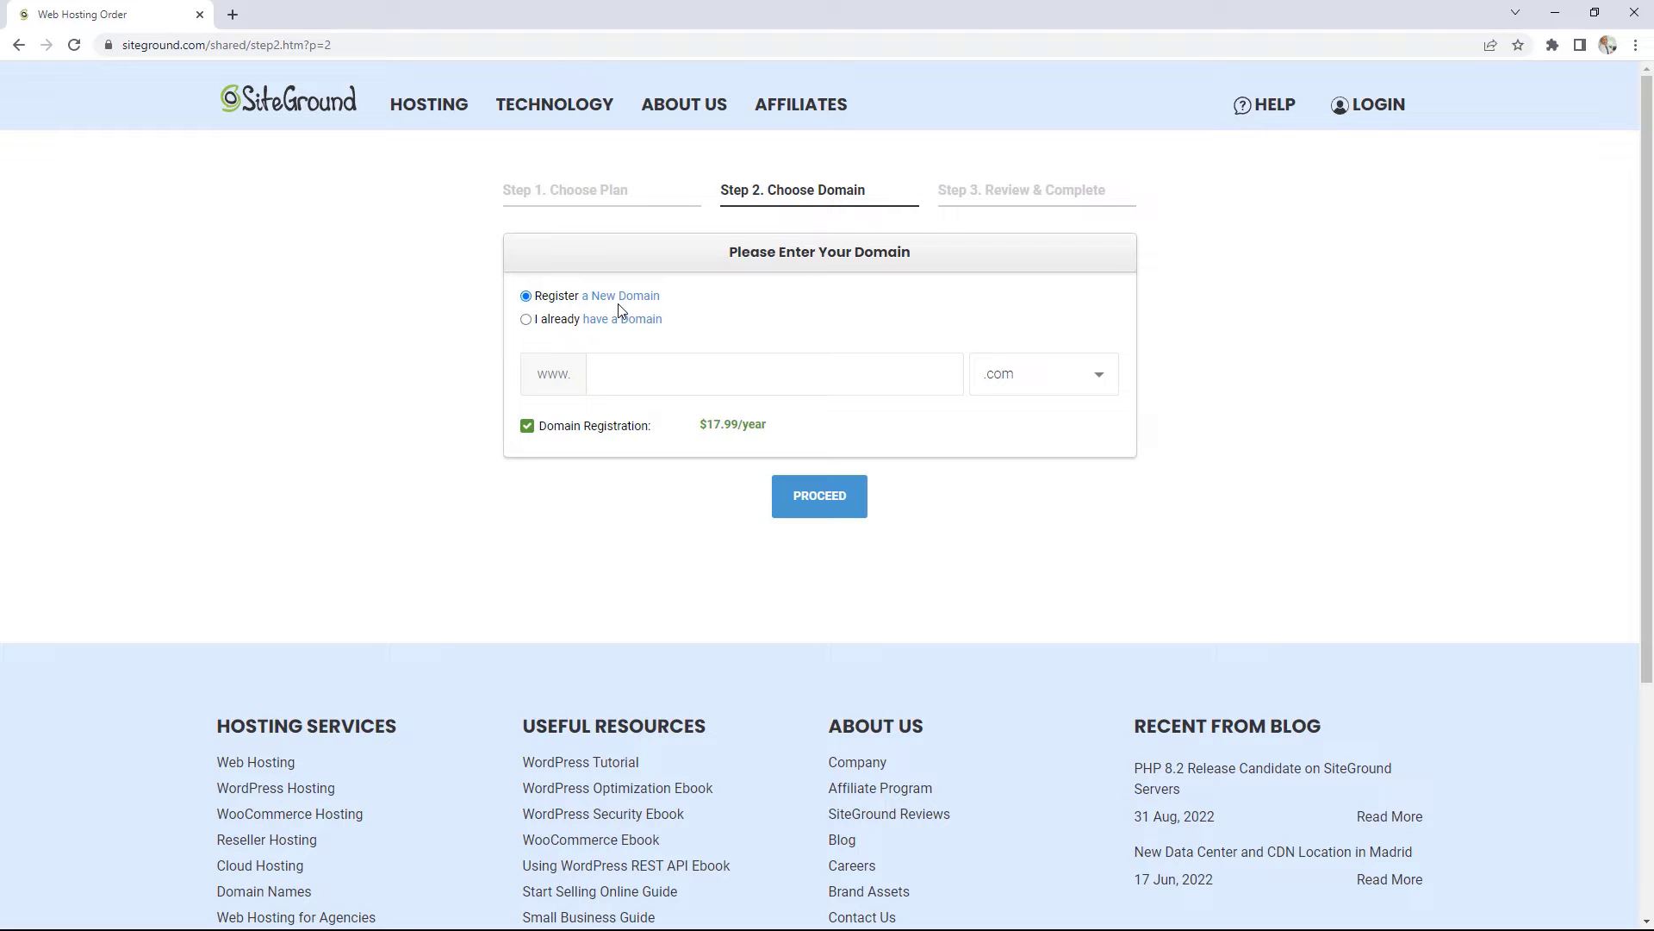
left_click(562, 323)
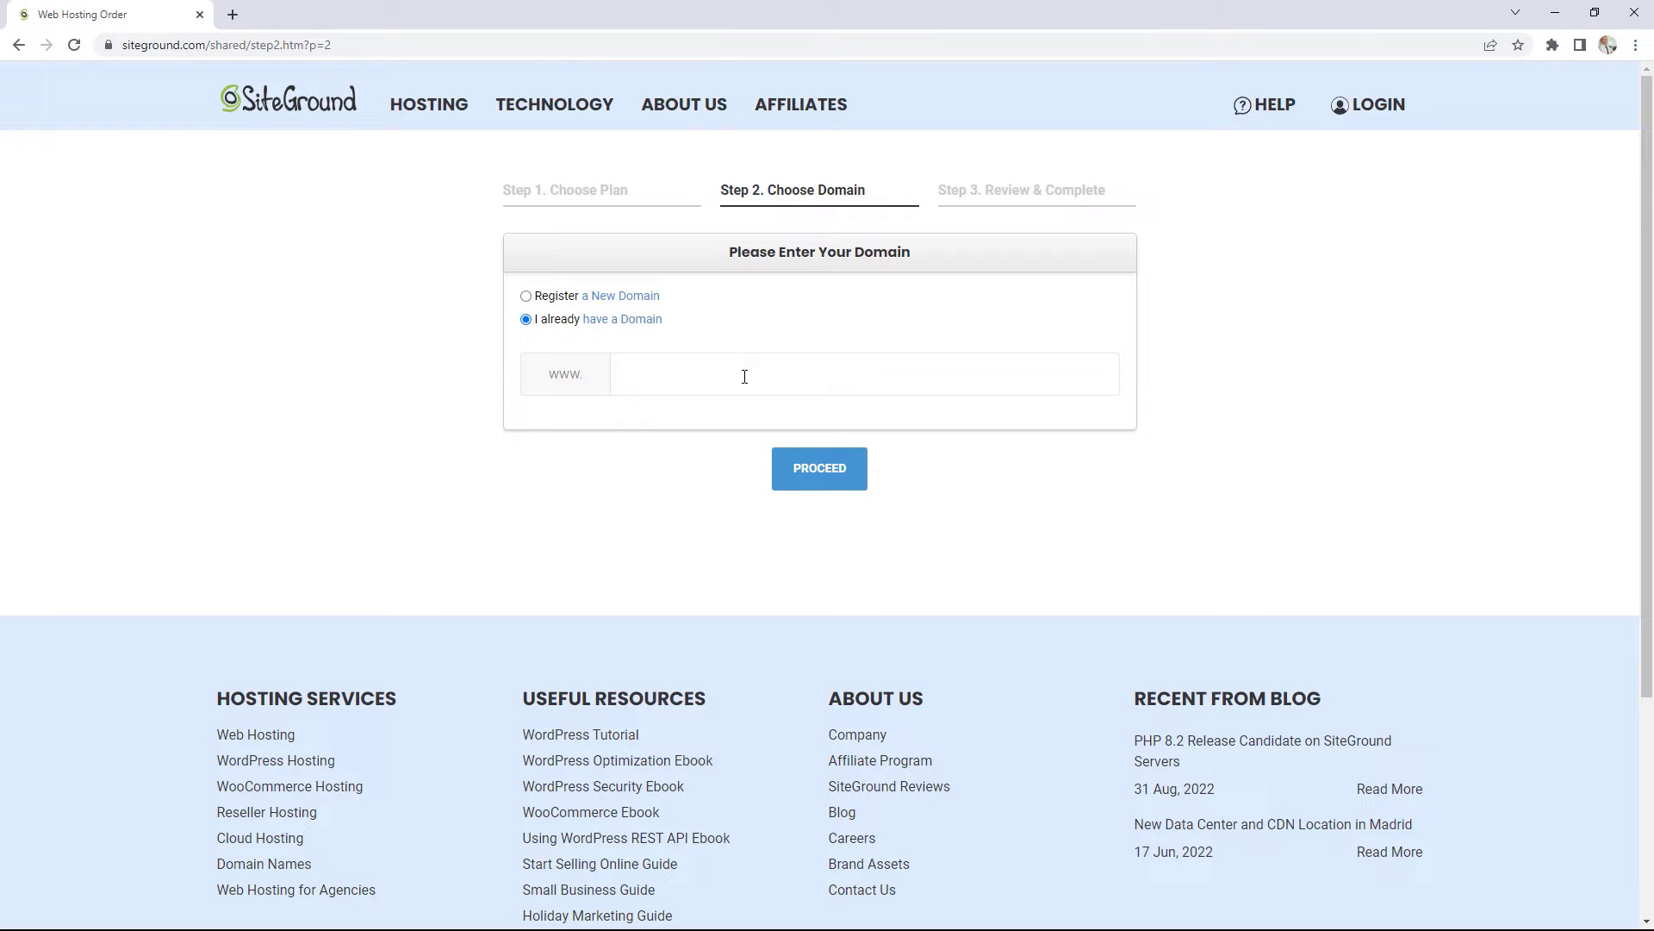
left_click(569, 300)
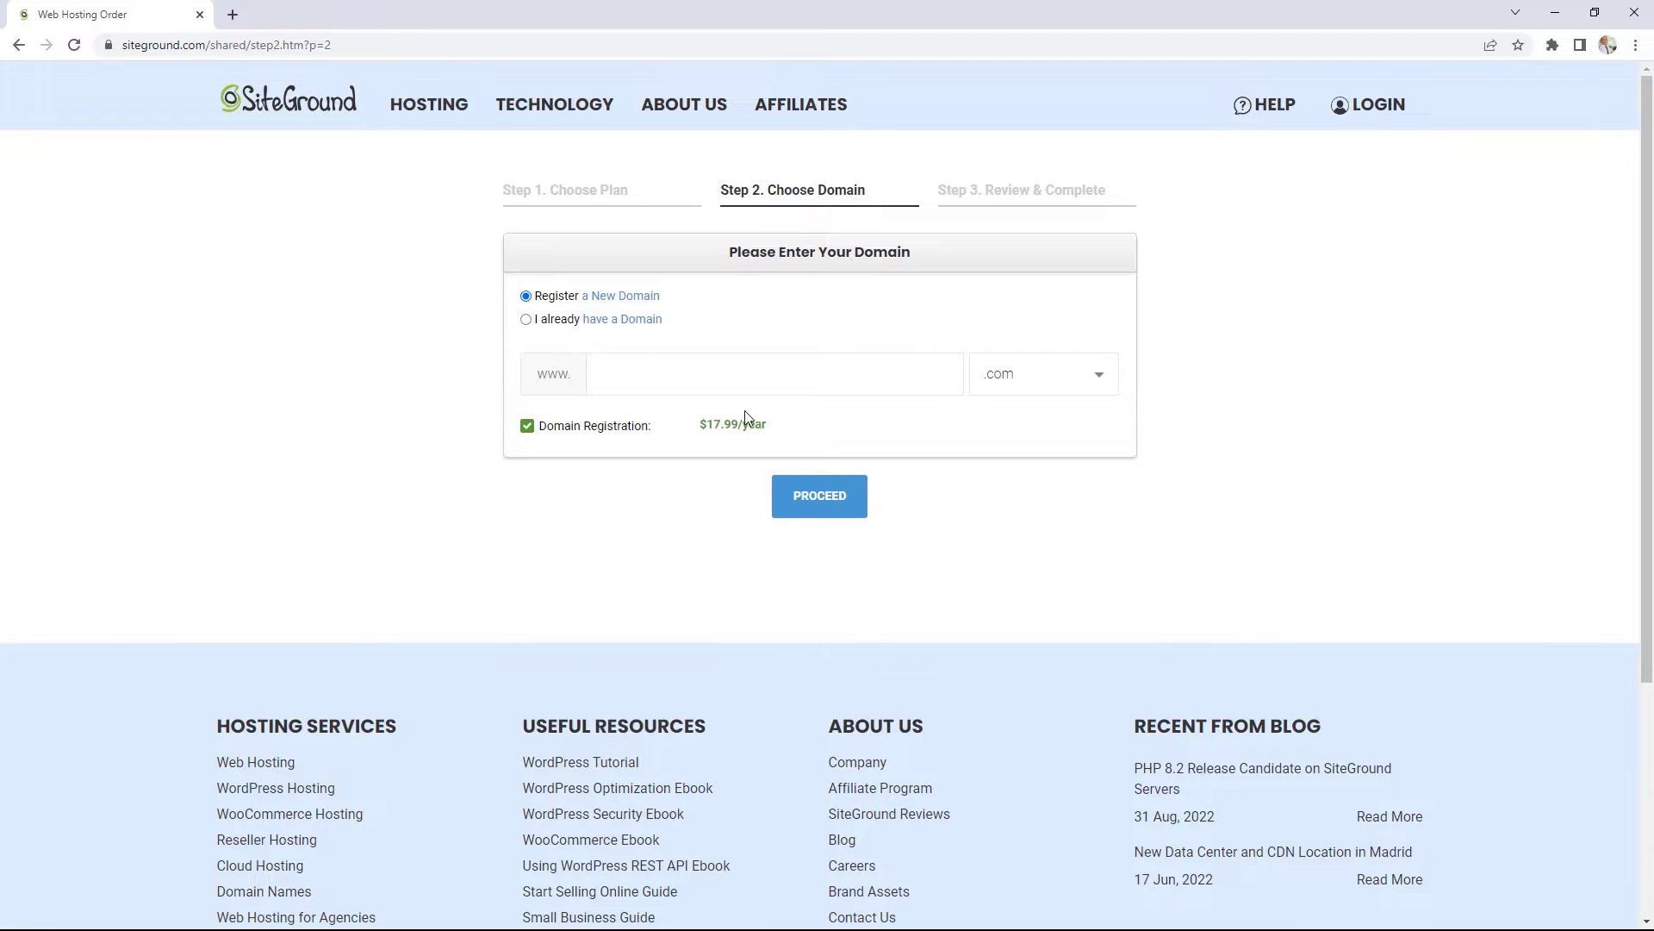
left_click(702, 372)
type("ragrsdrtgsedrtsedr")
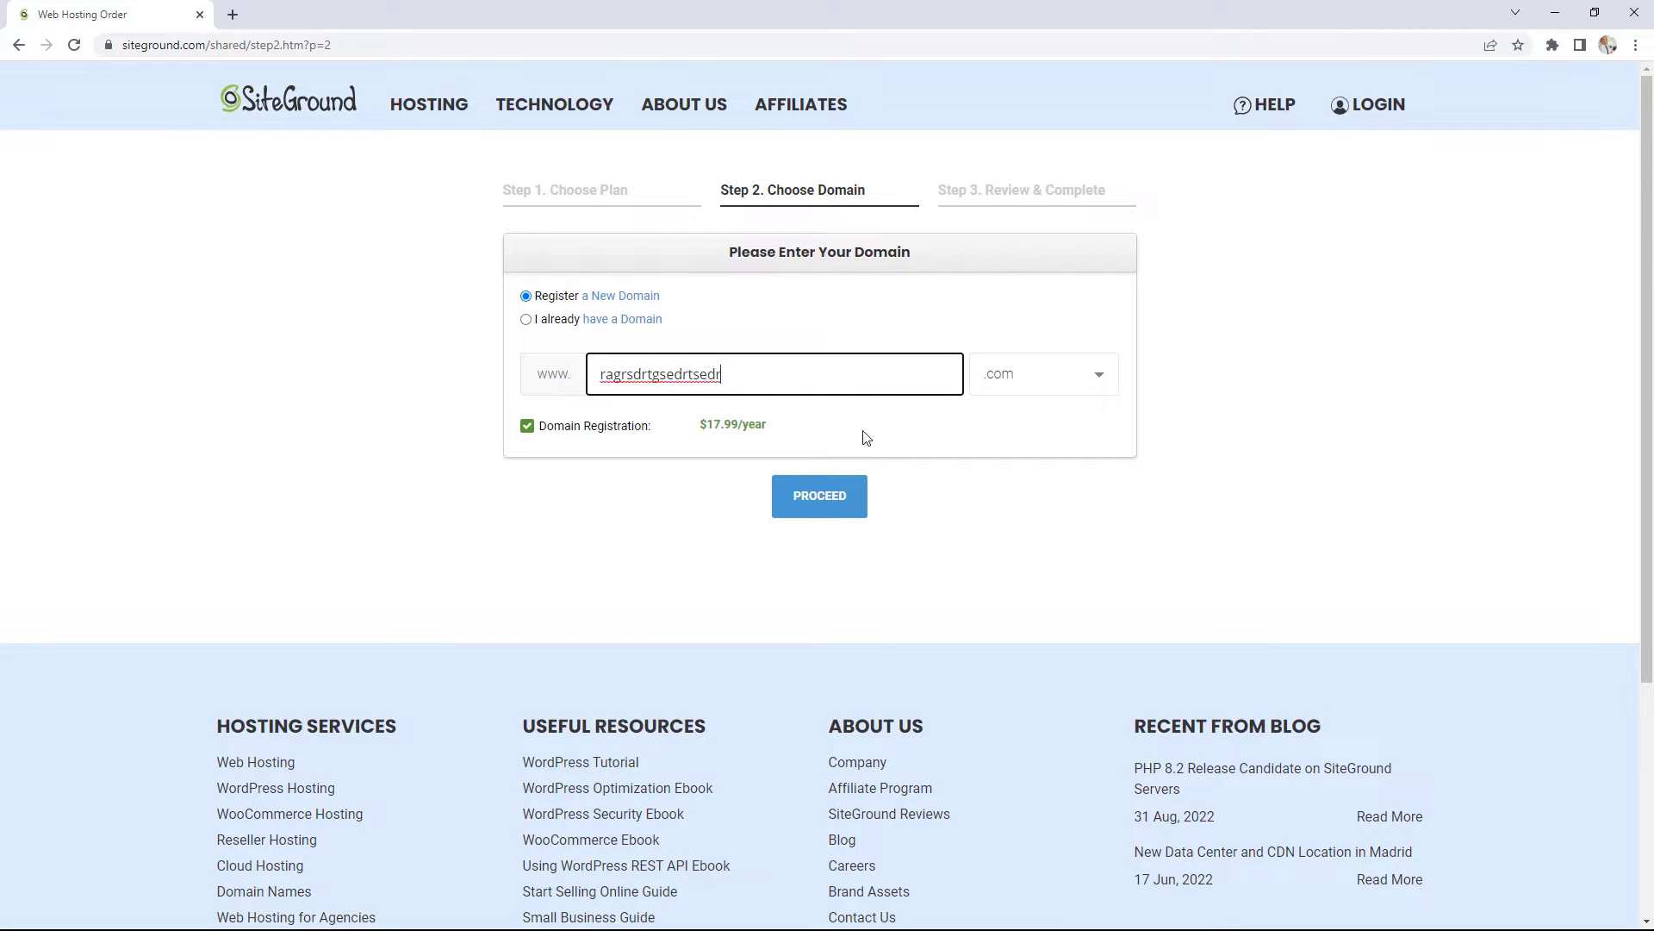
left_click(834, 502)
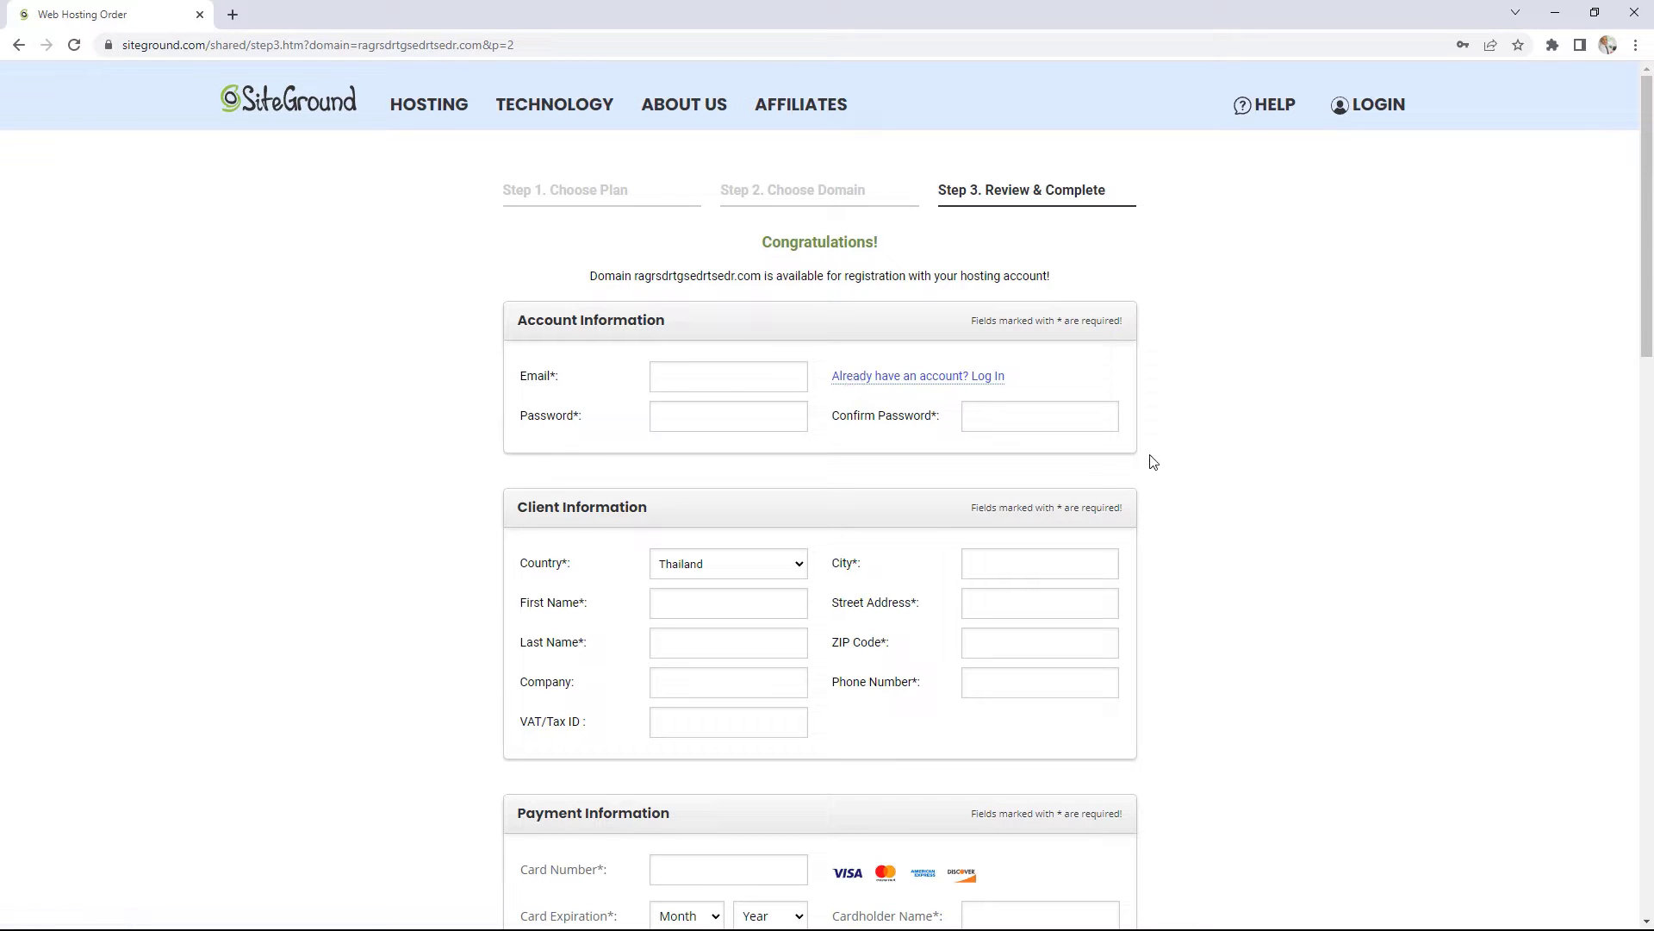
Step: Change the order's data center to Asia, Singapore and keep the 12-month billing period
scroll(1153, 463, "down", 1)
scroll(1154, 463, "down", 3)
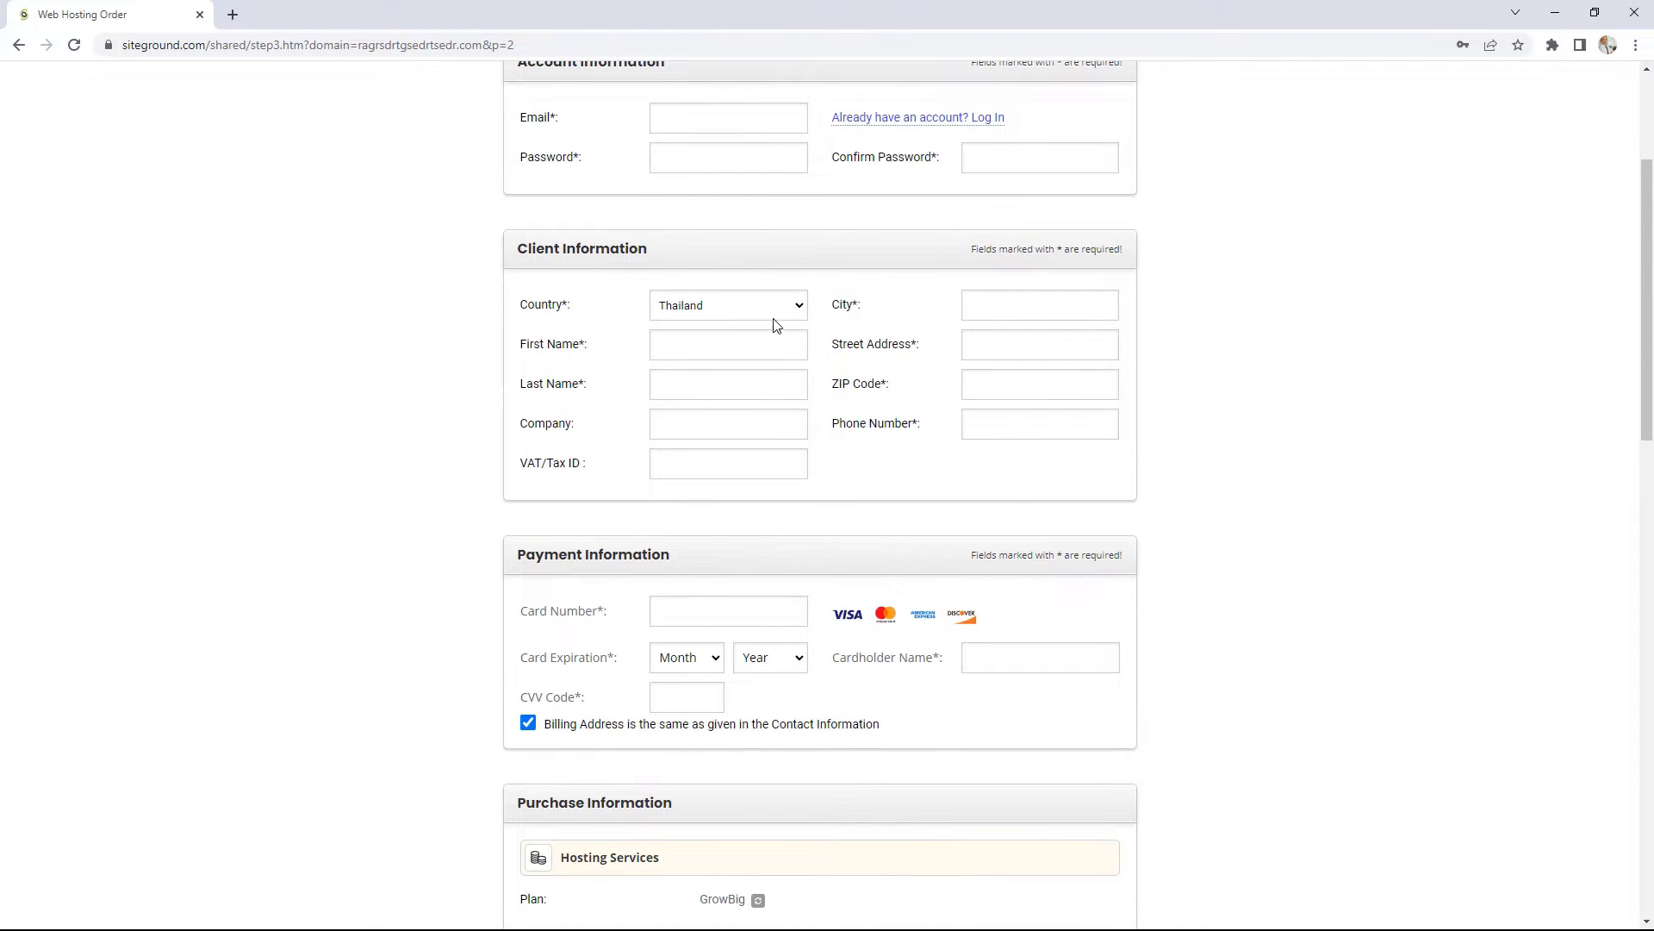
scroll(1155, 392, "down", 1)
scroll(1157, 395, "down", 2)
scroll(1194, 447, "down", 3)
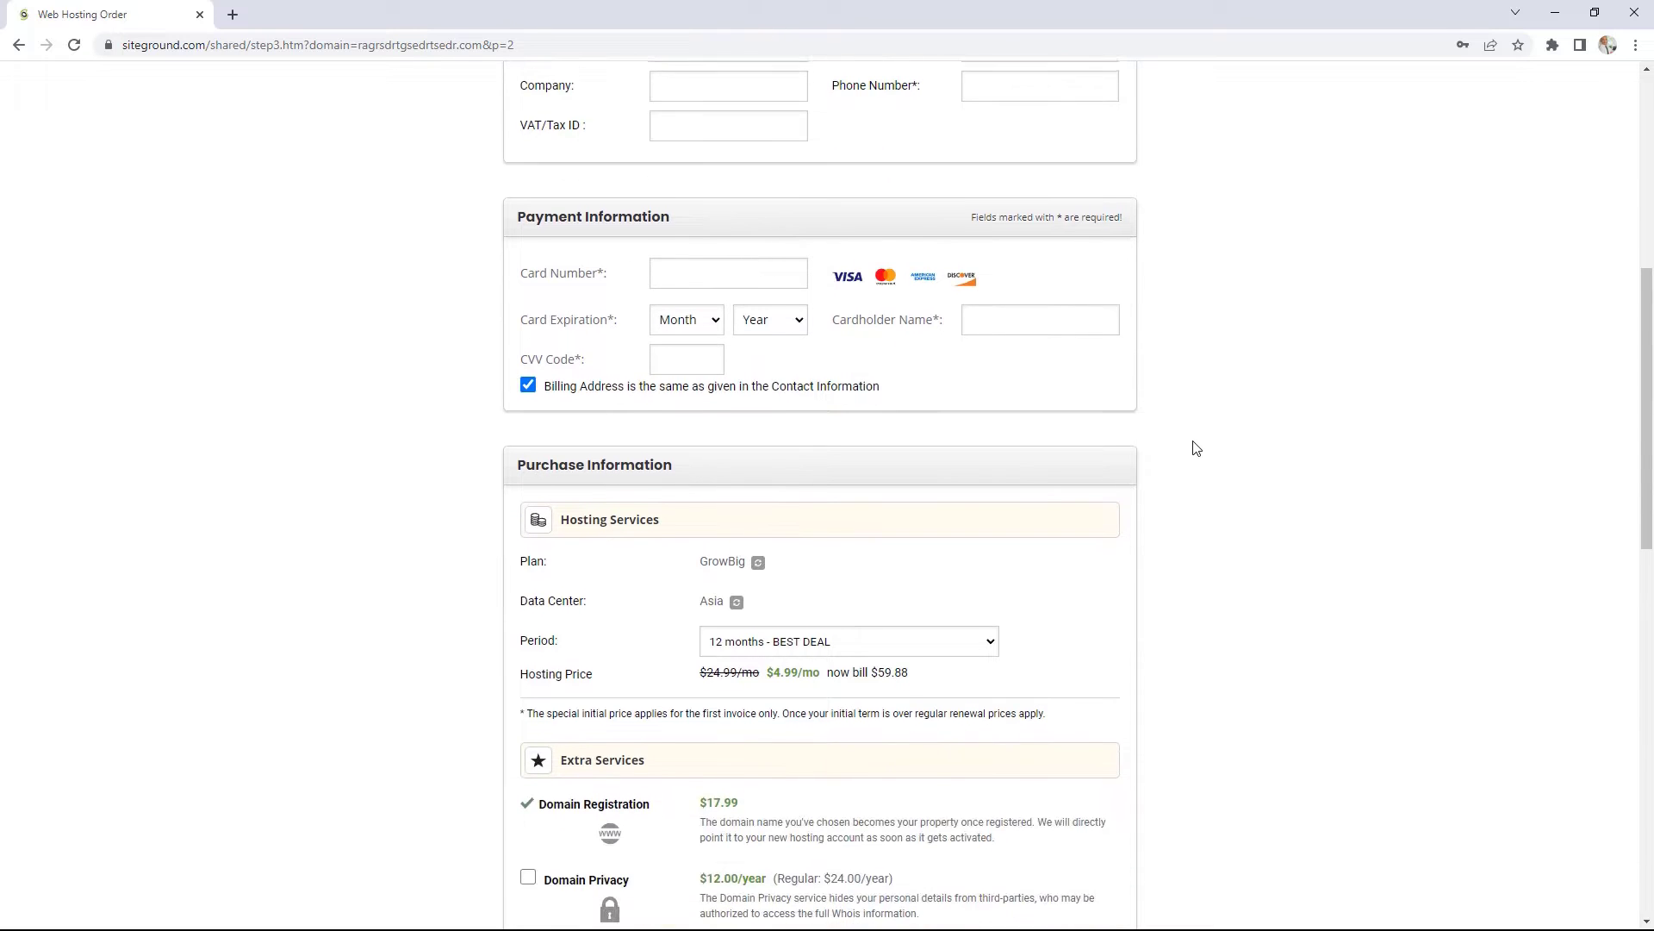
scroll(1194, 447, "down", 2)
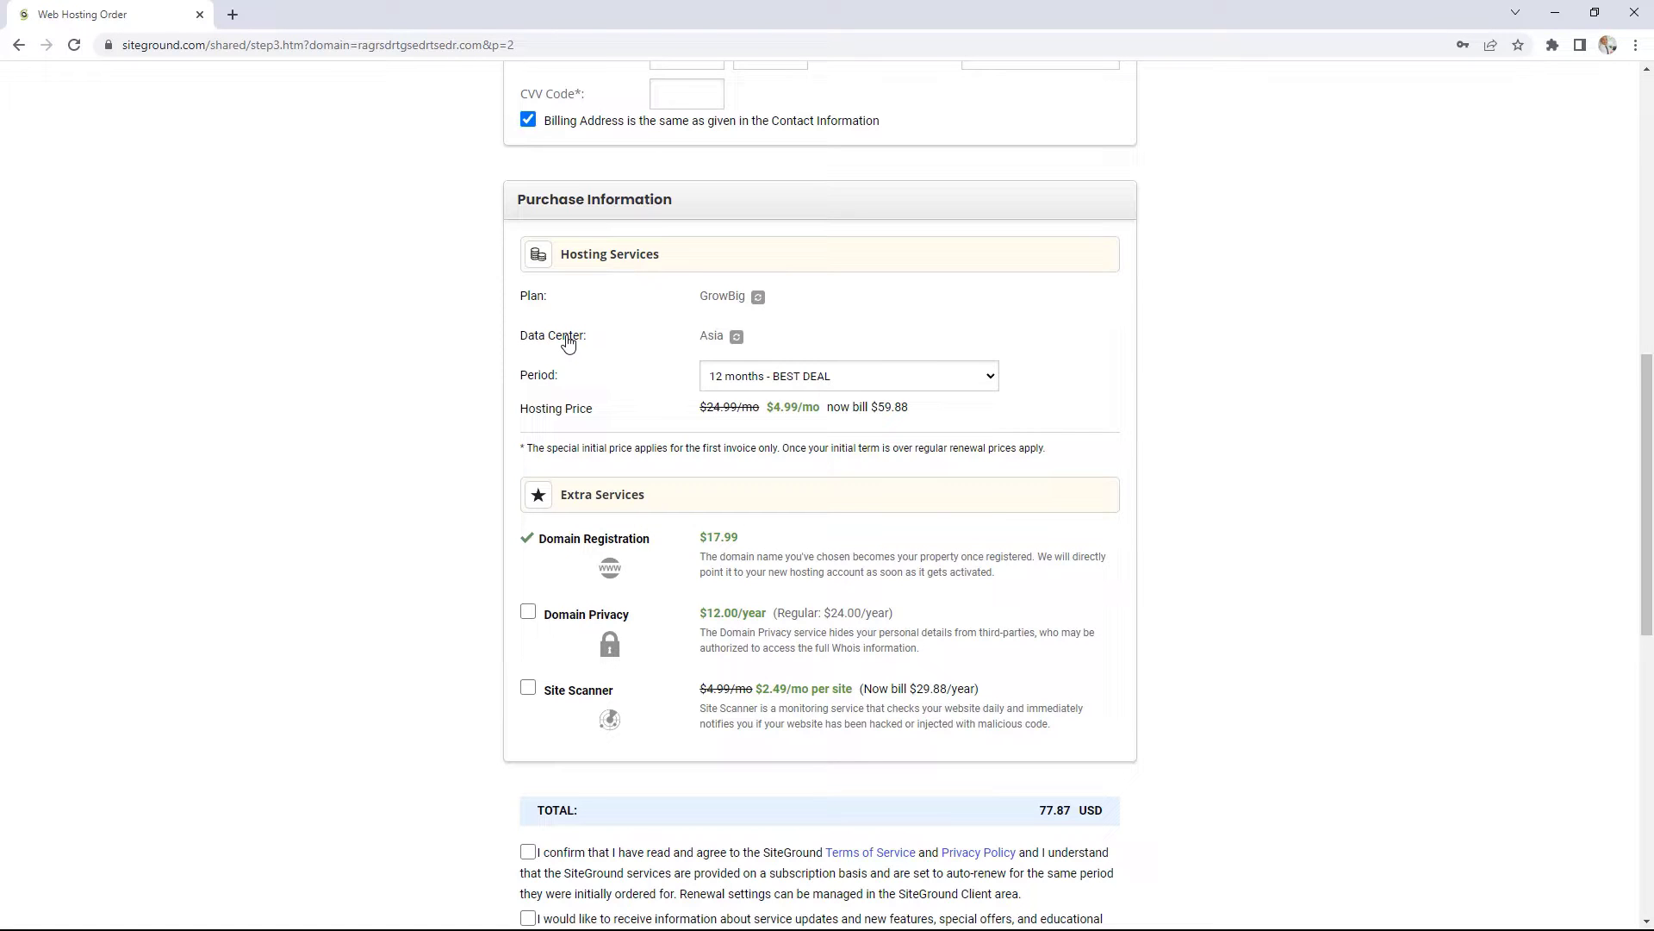
left_click(737, 338)
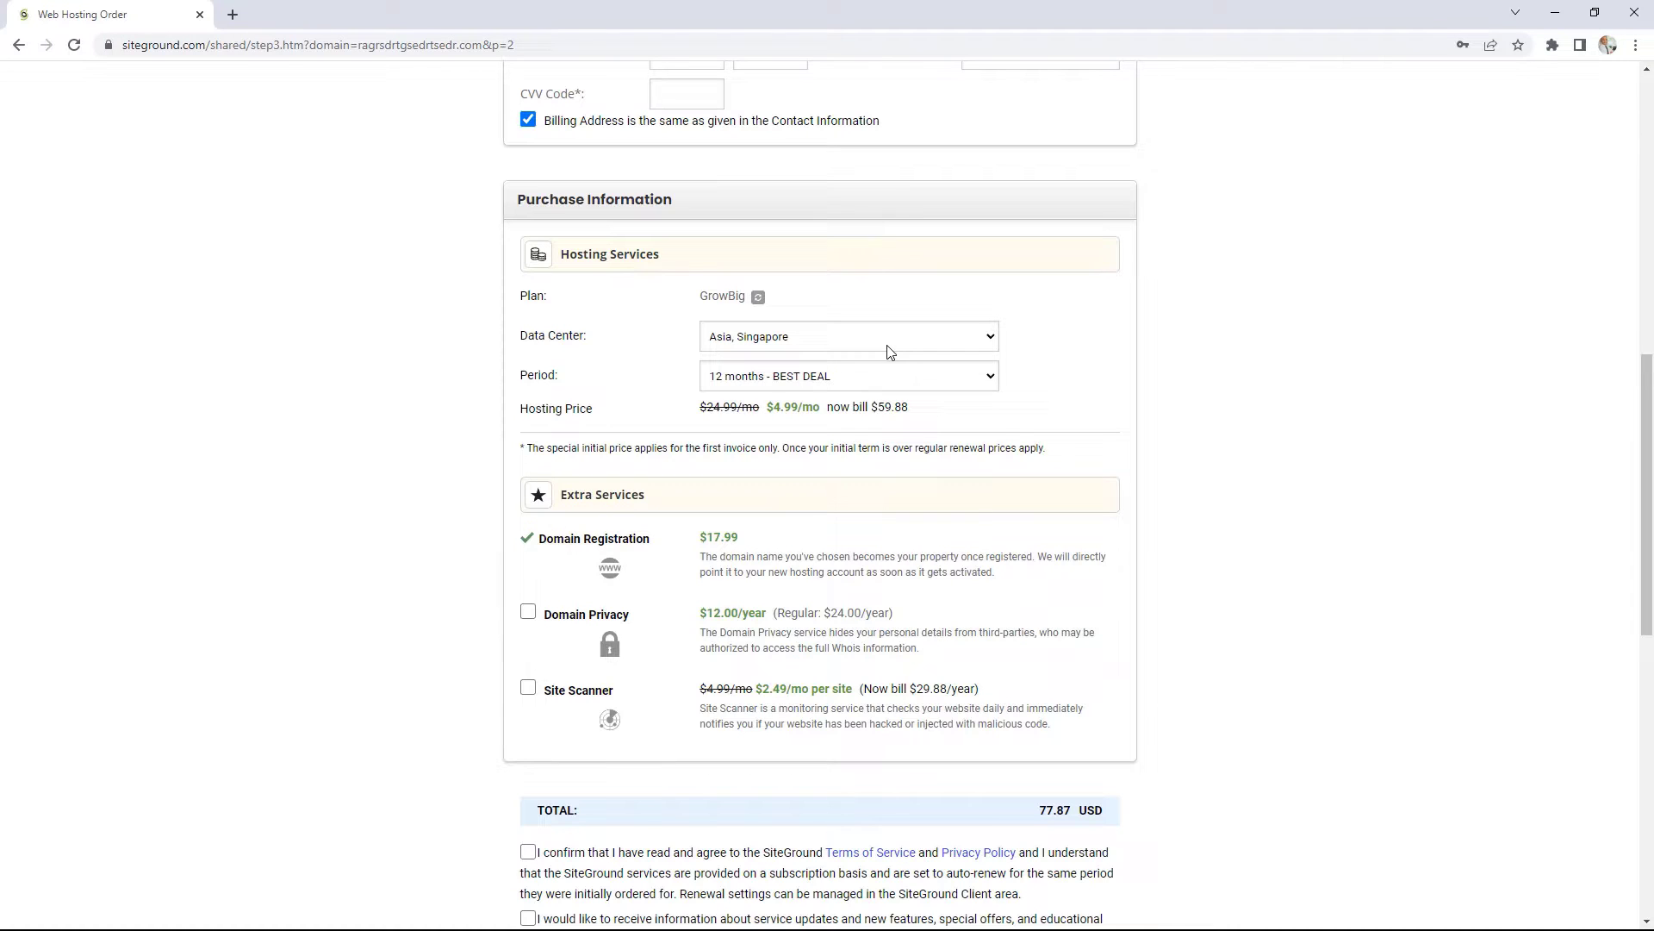
left_click(890, 349)
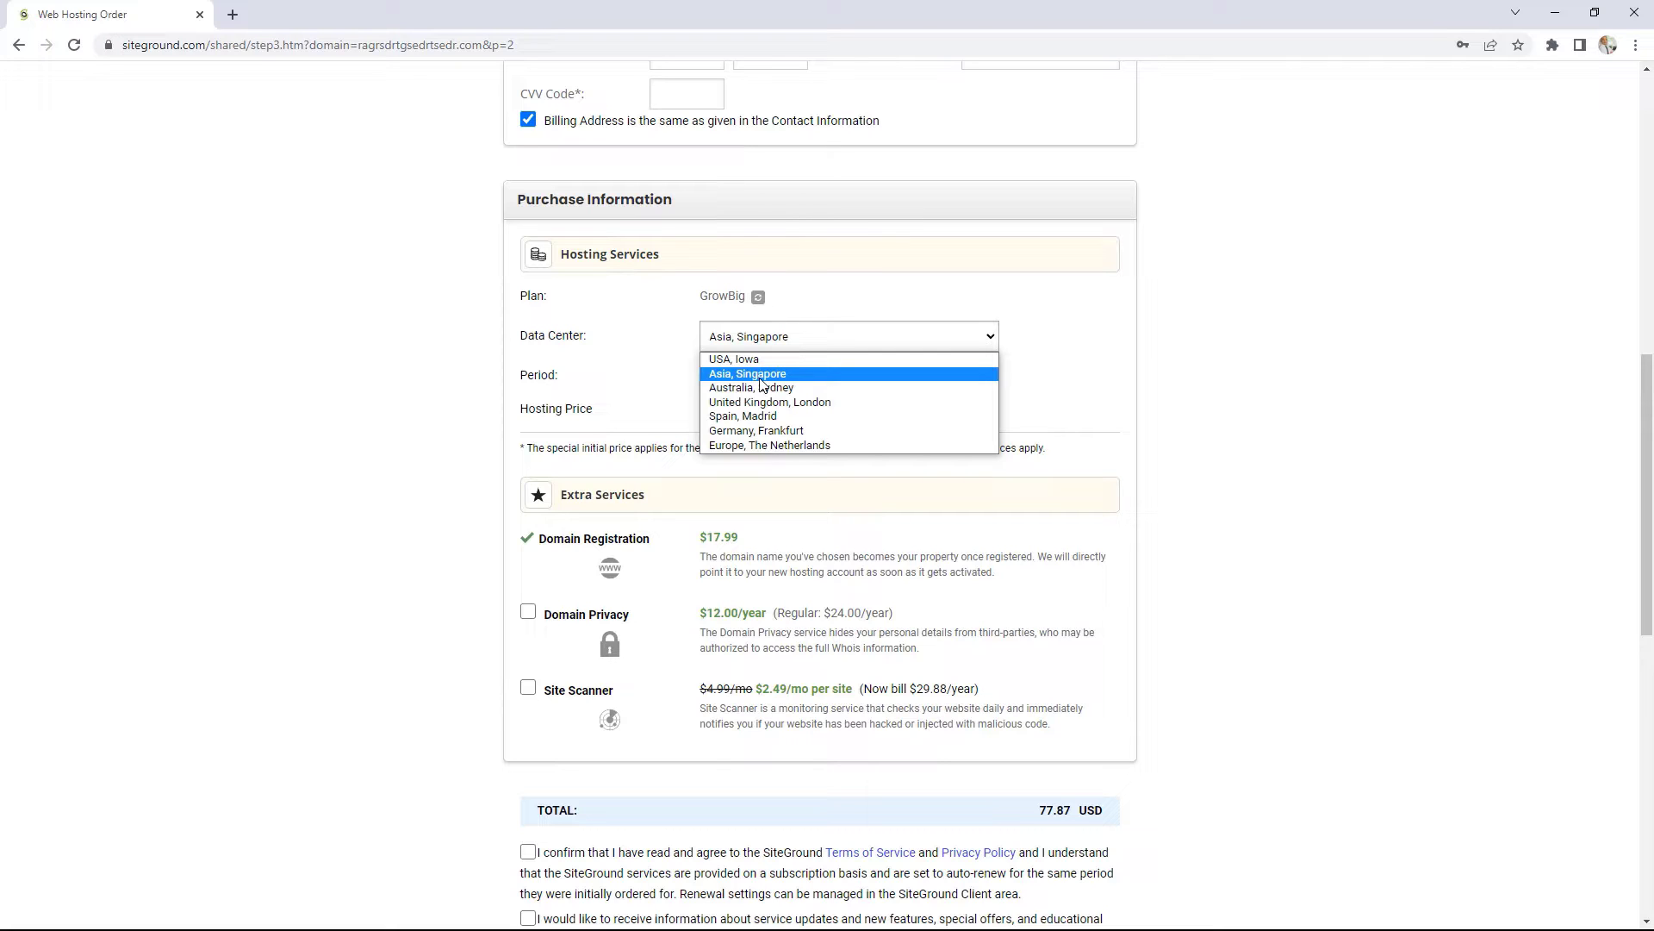
left_click(761, 378)
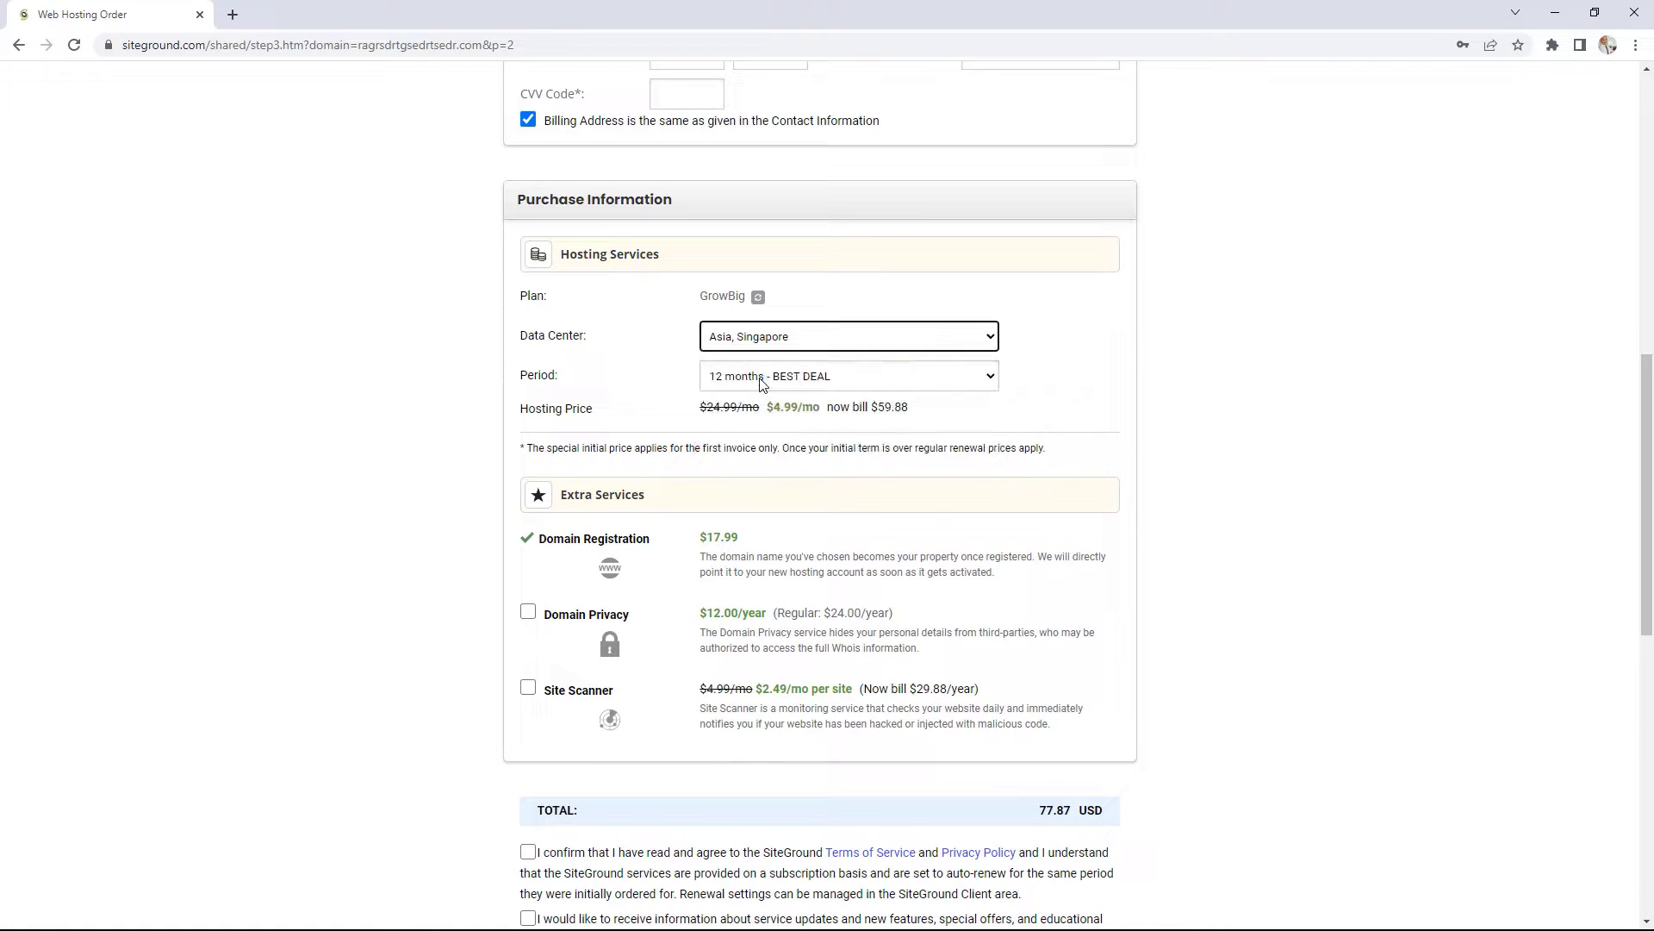
left_click(830, 379)
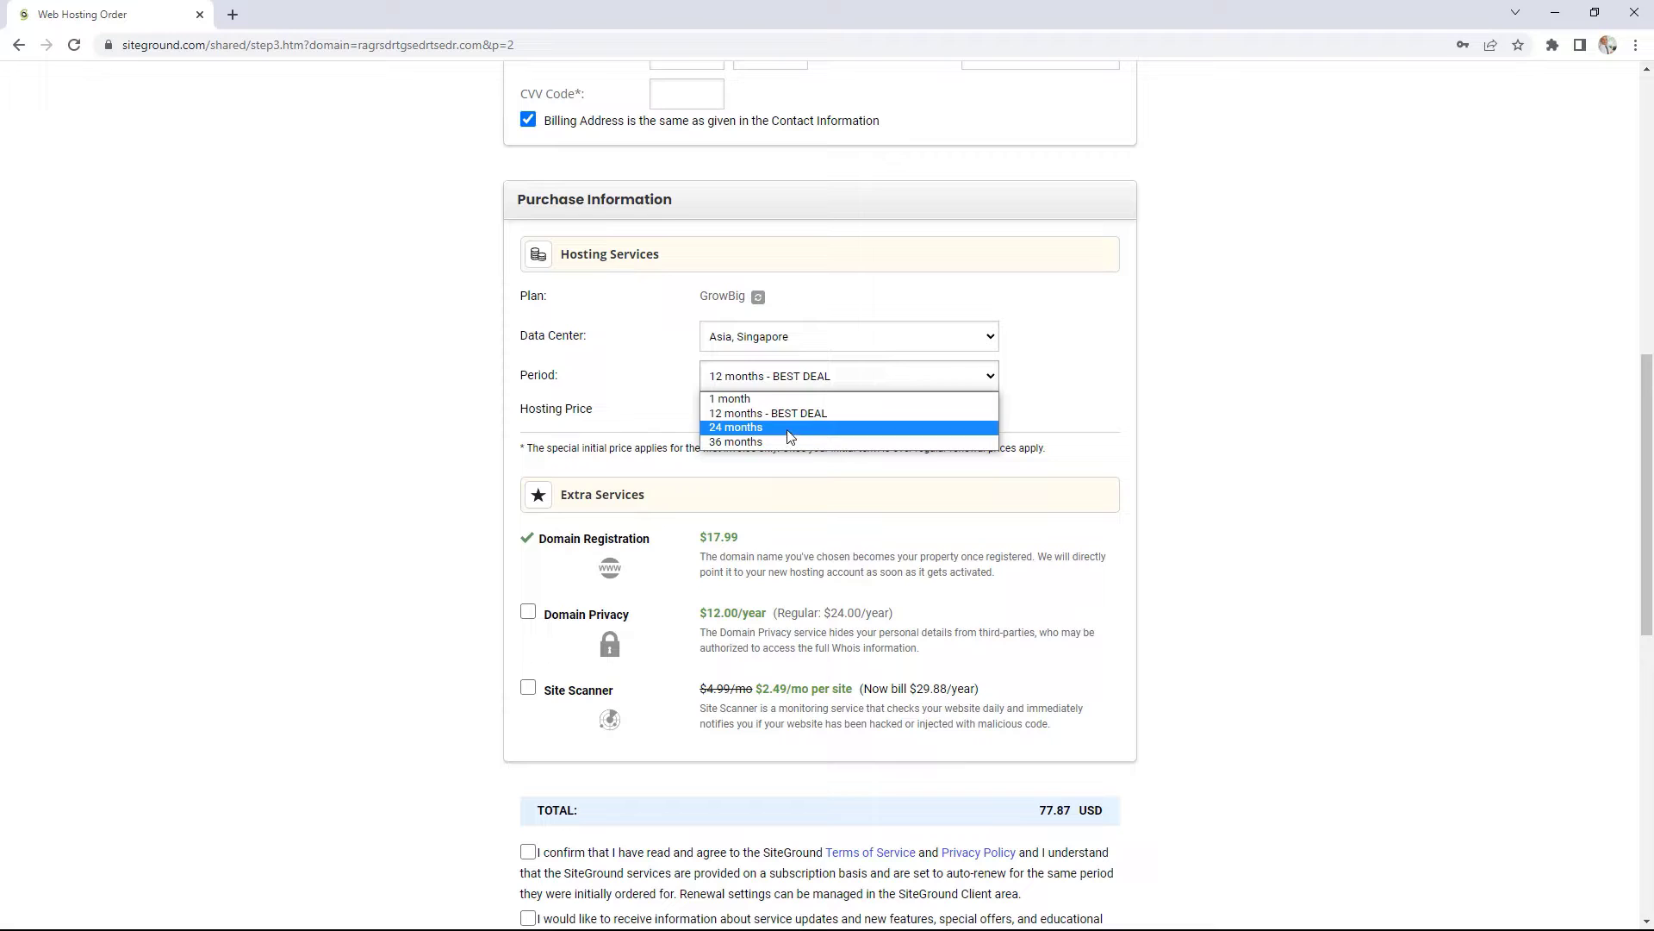
left_click(842, 414)
scroll(1256, 497, "down", 3)
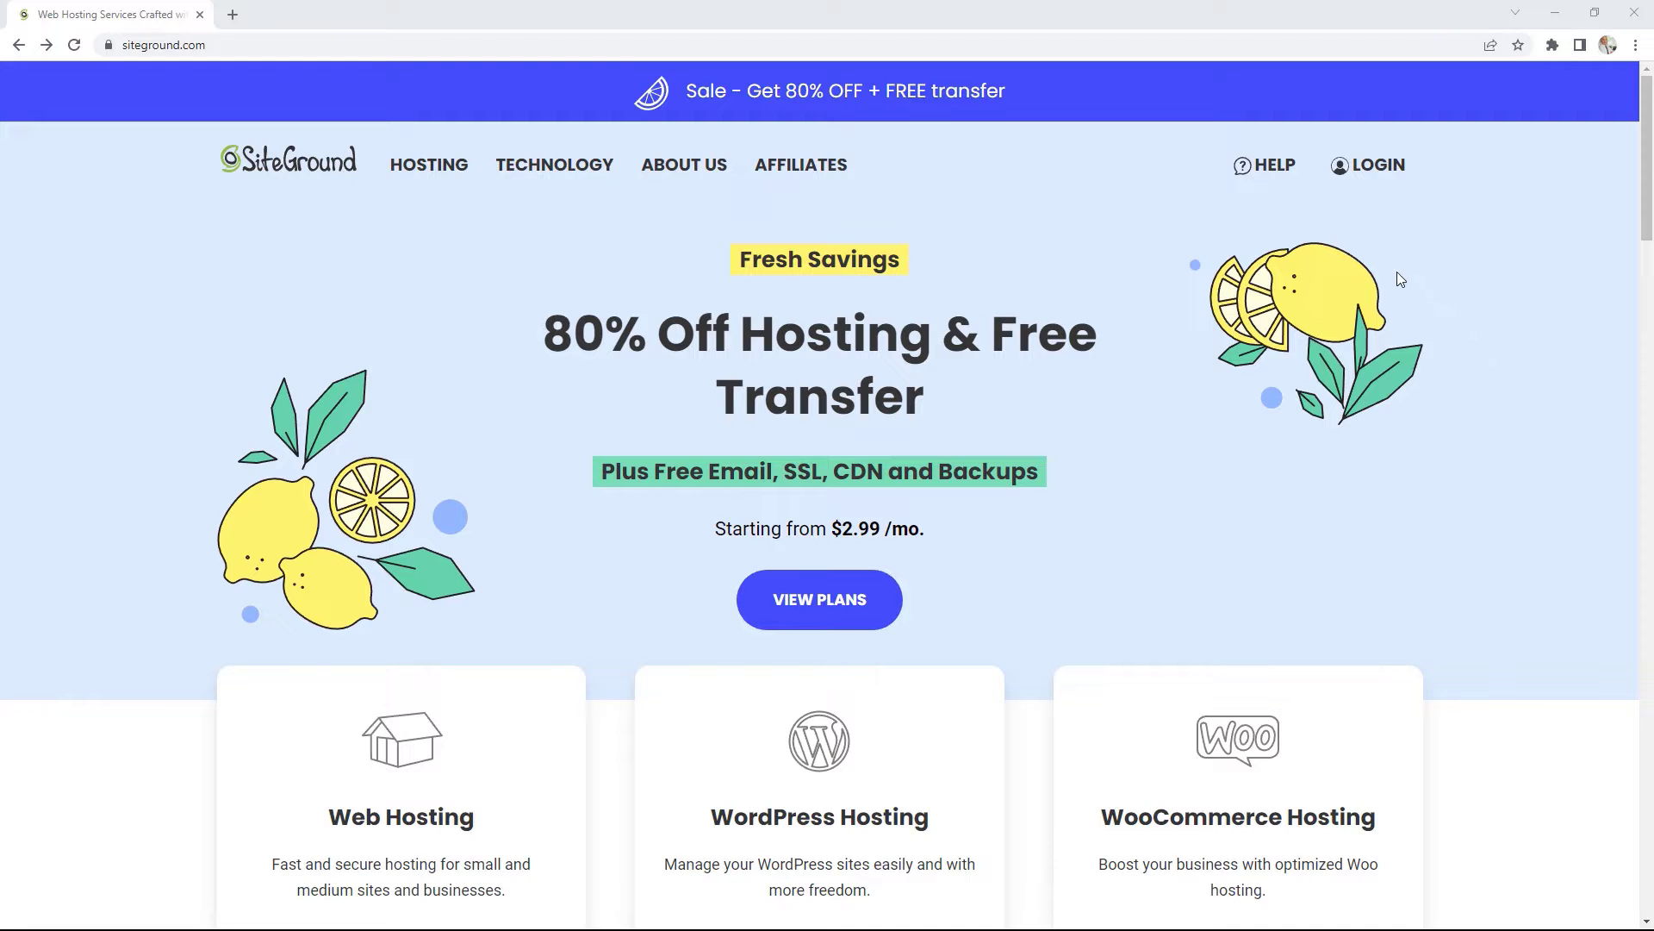
Step: Log in to the SiteGround account with the account username and password
left_click(1377, 166)
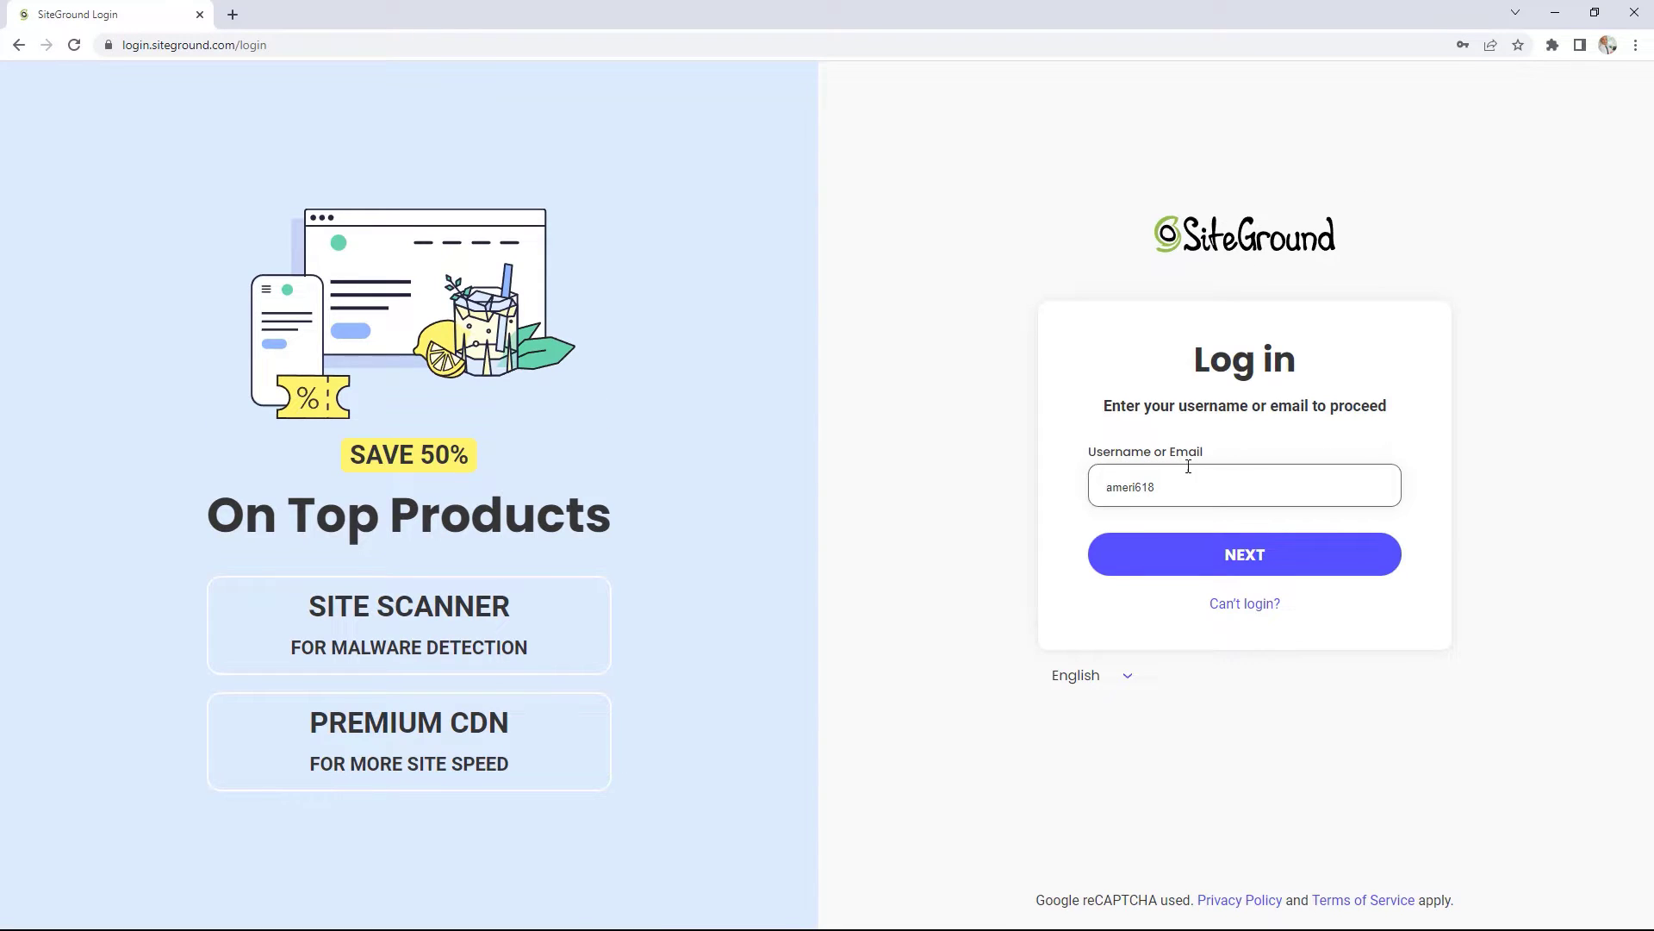
left_click(1247, 556)
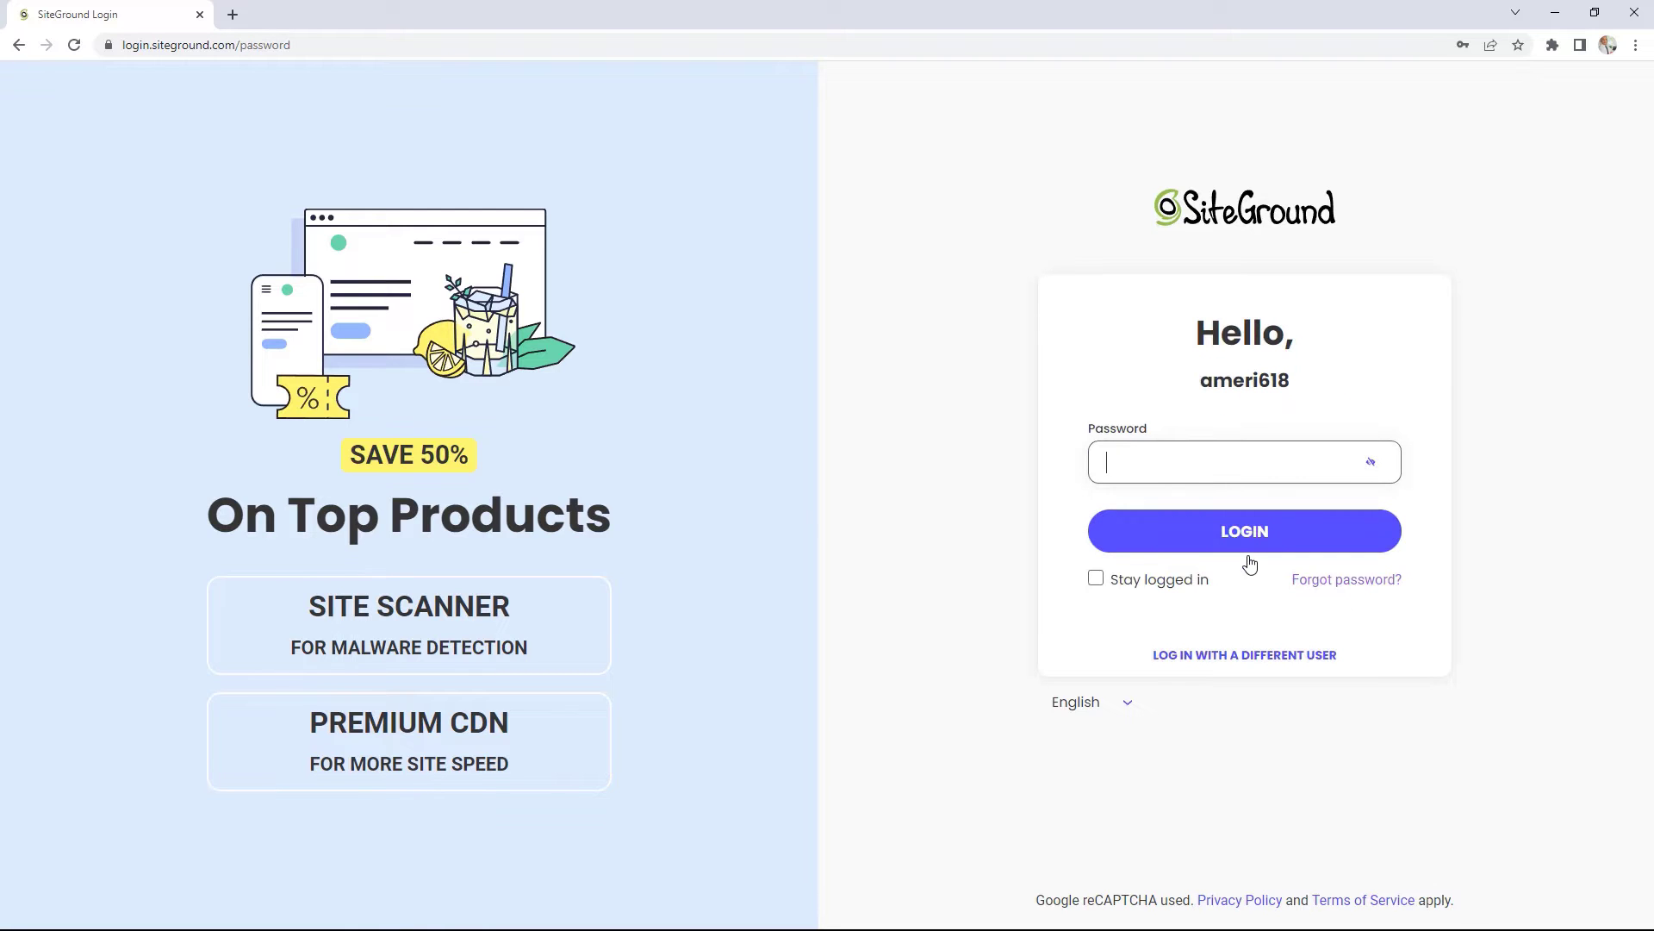
type("•••••••••••••")
key("Return")
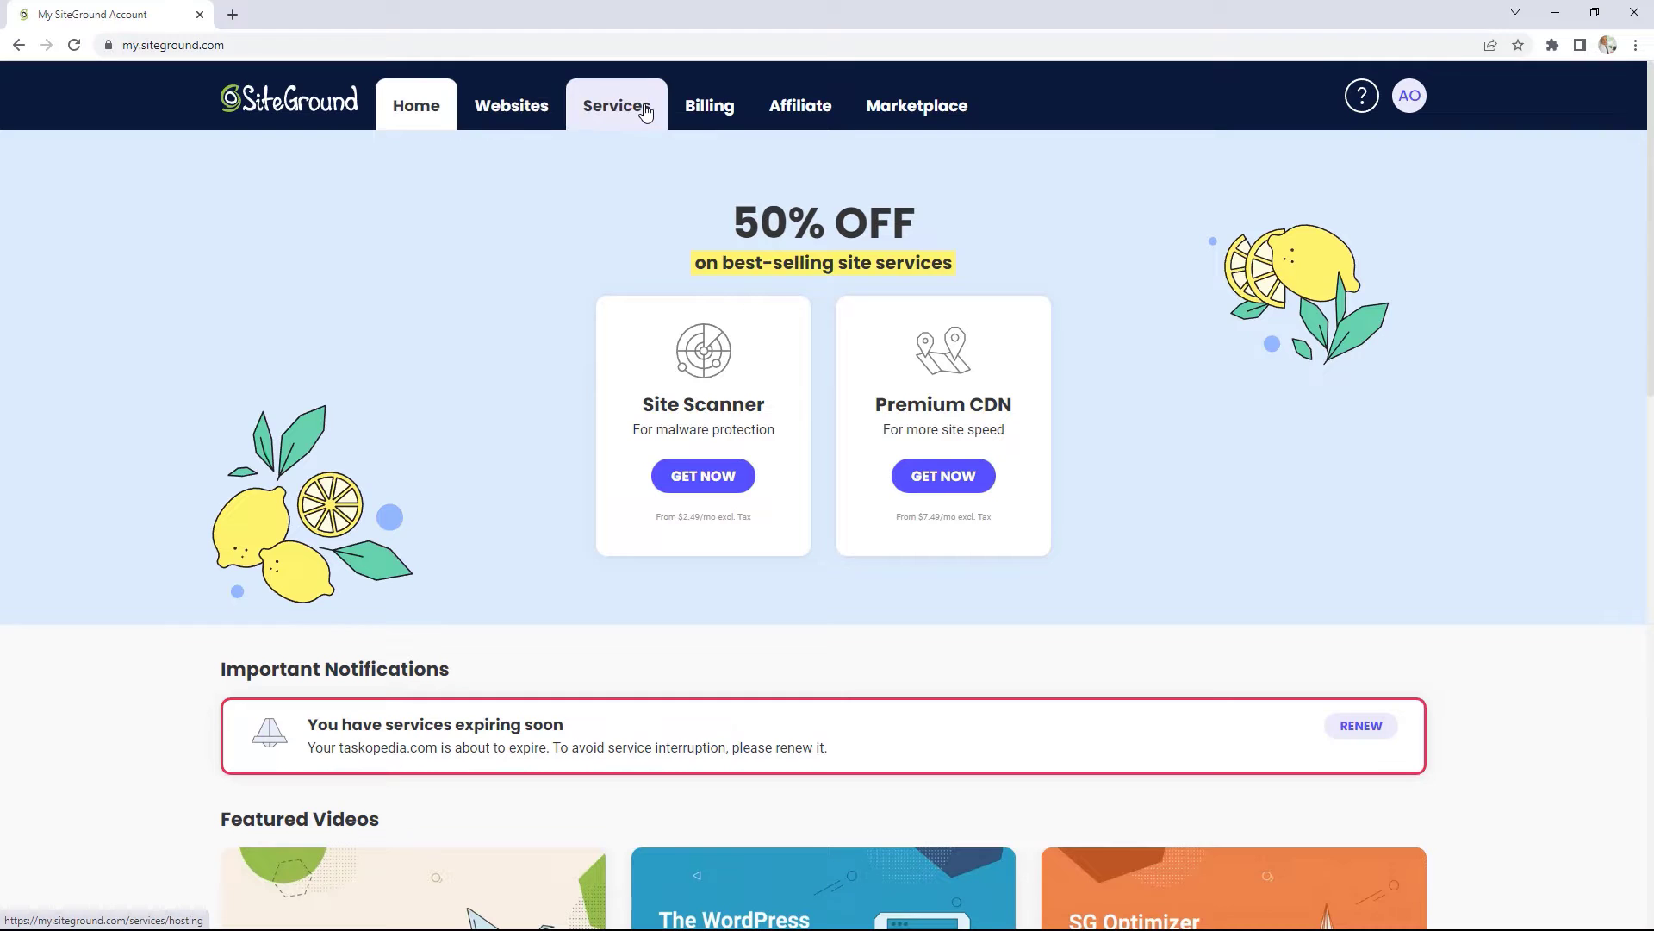
Step: Browse the My Websites list, then start a new website on the taskopedia.com plan
left_click(532, 116)
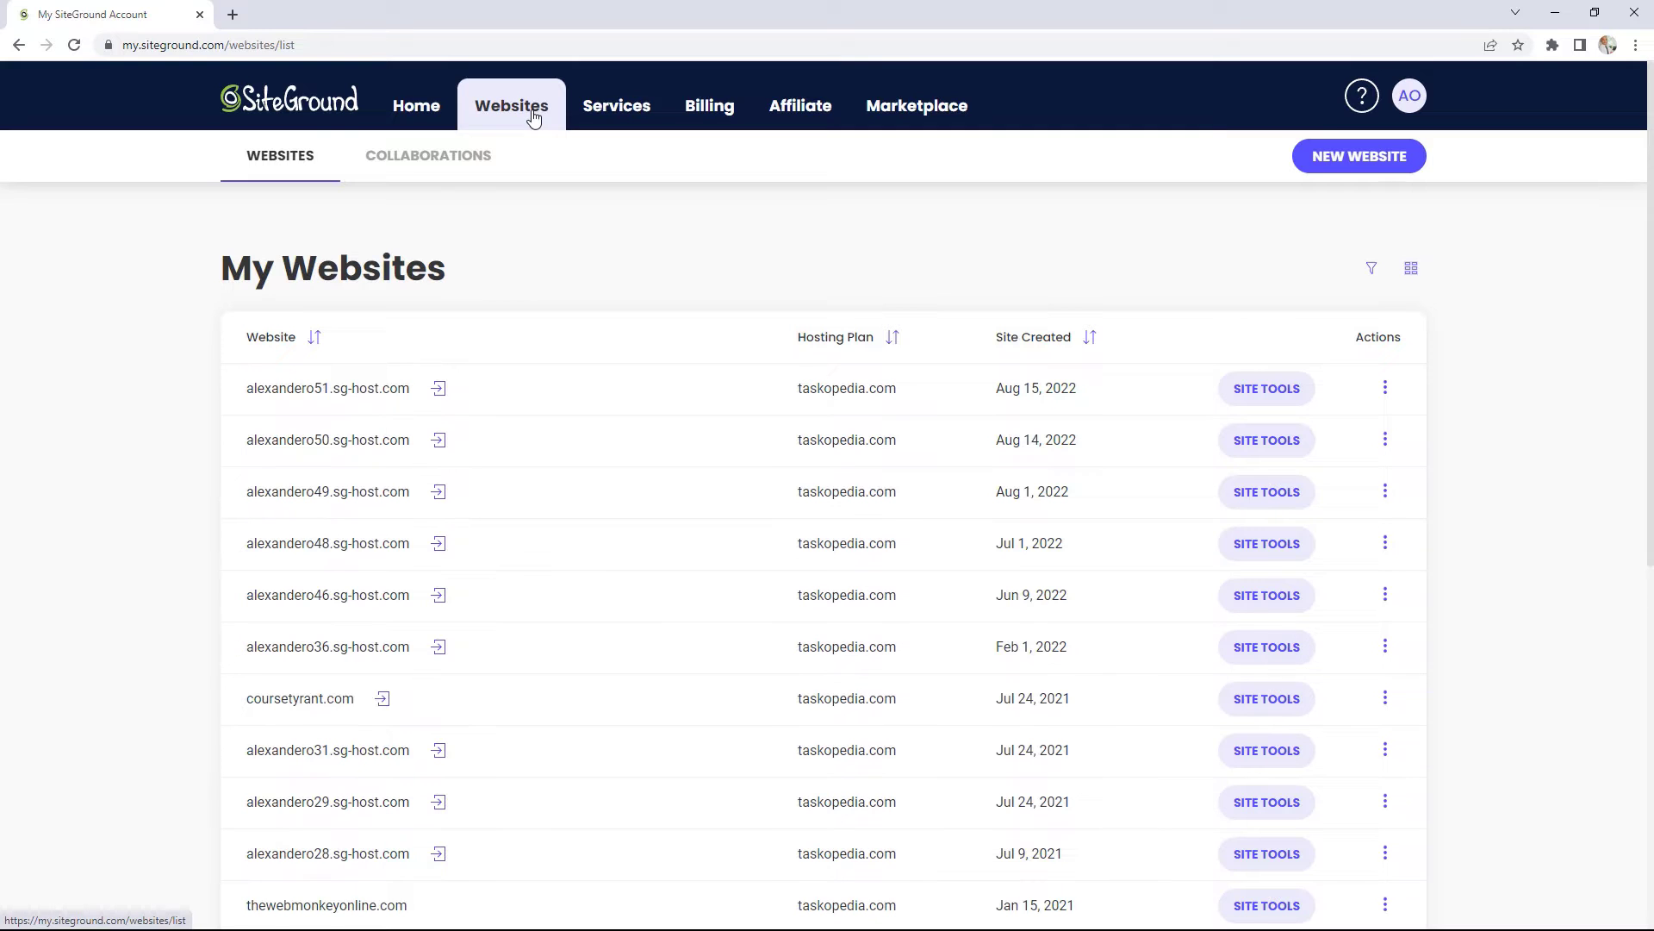
scroll(1530, 415, "down", 5)
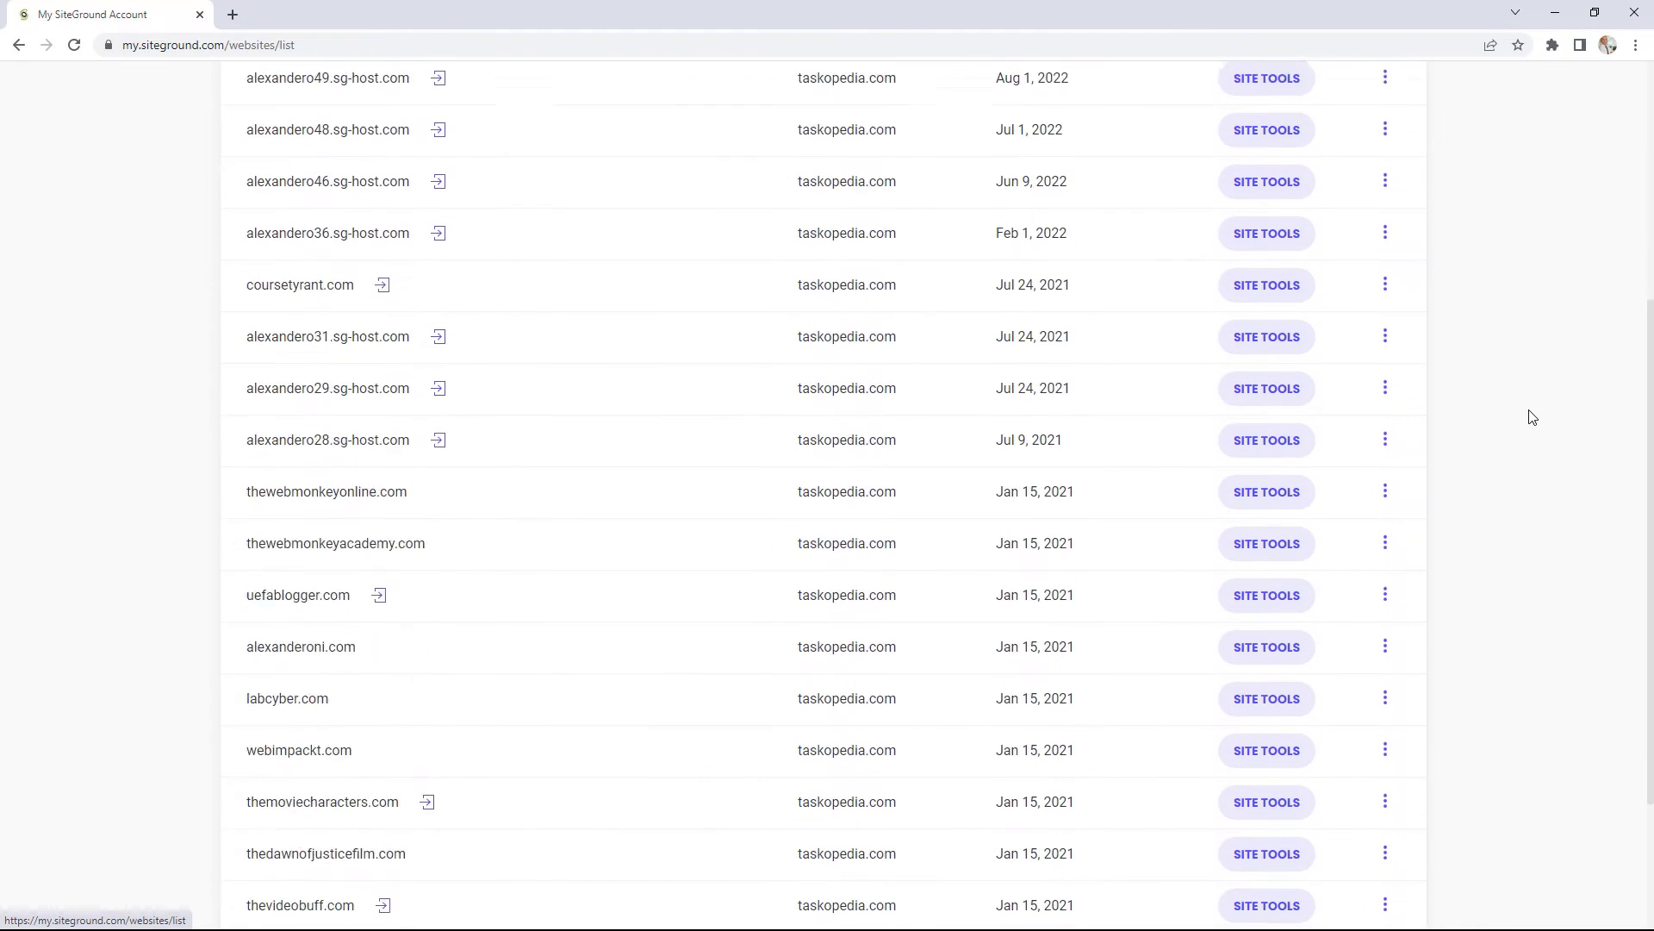
scroll(1531, 416, "down", 2)
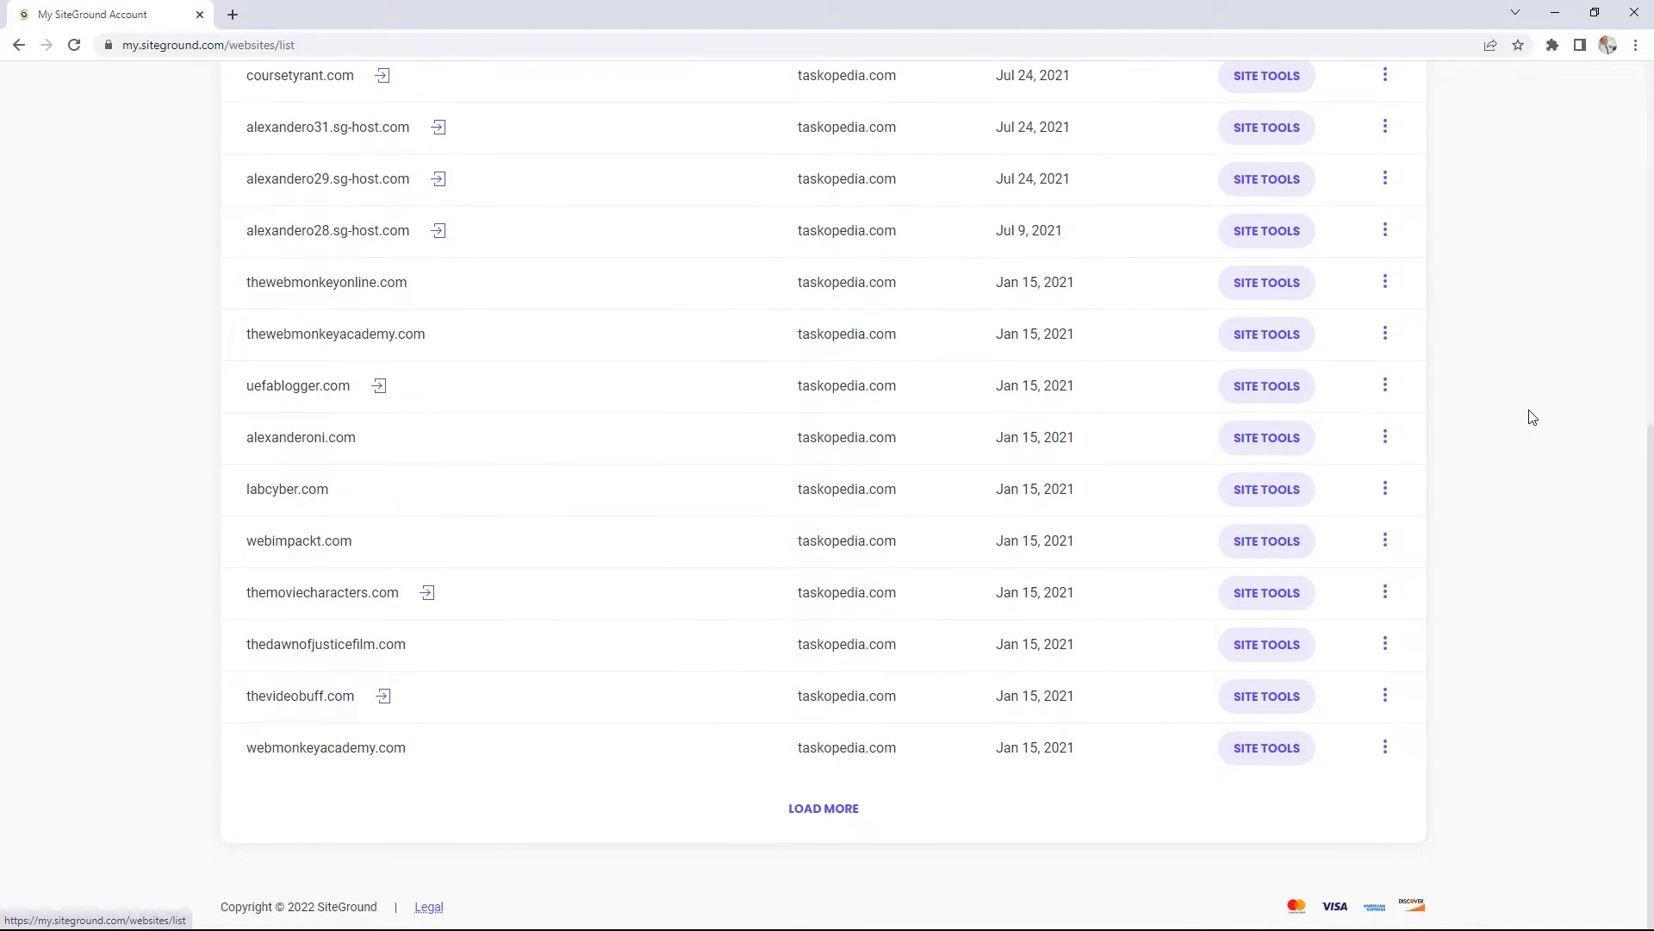
scroll(1531, 417, "up", 7)
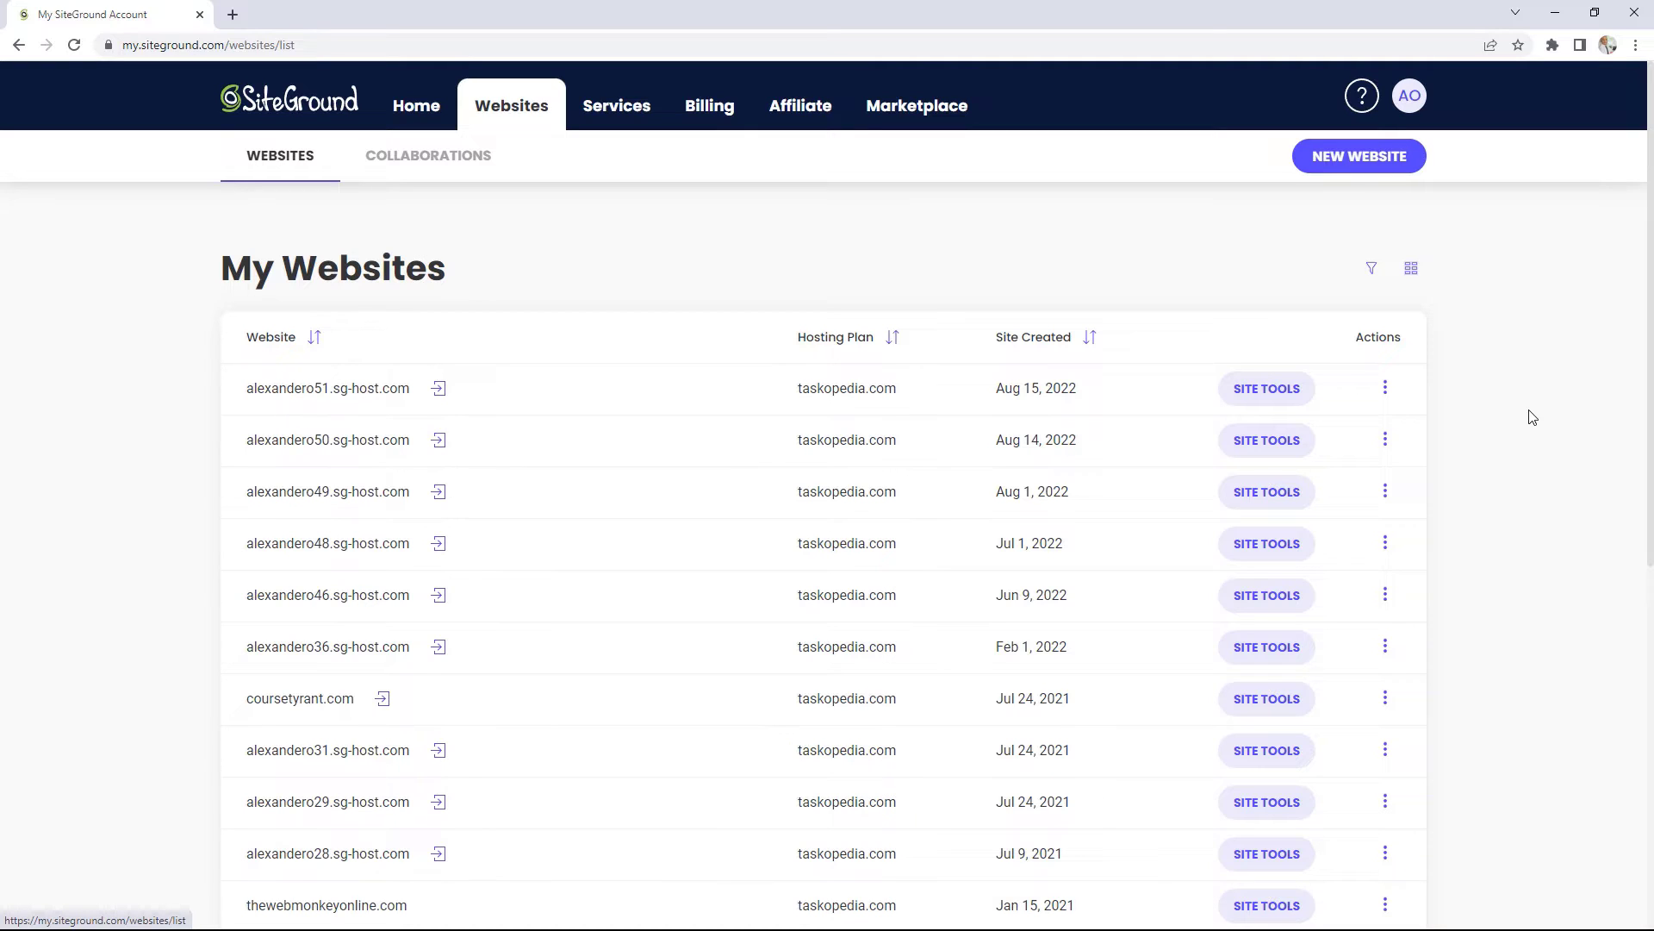
left_click(1373, 162)
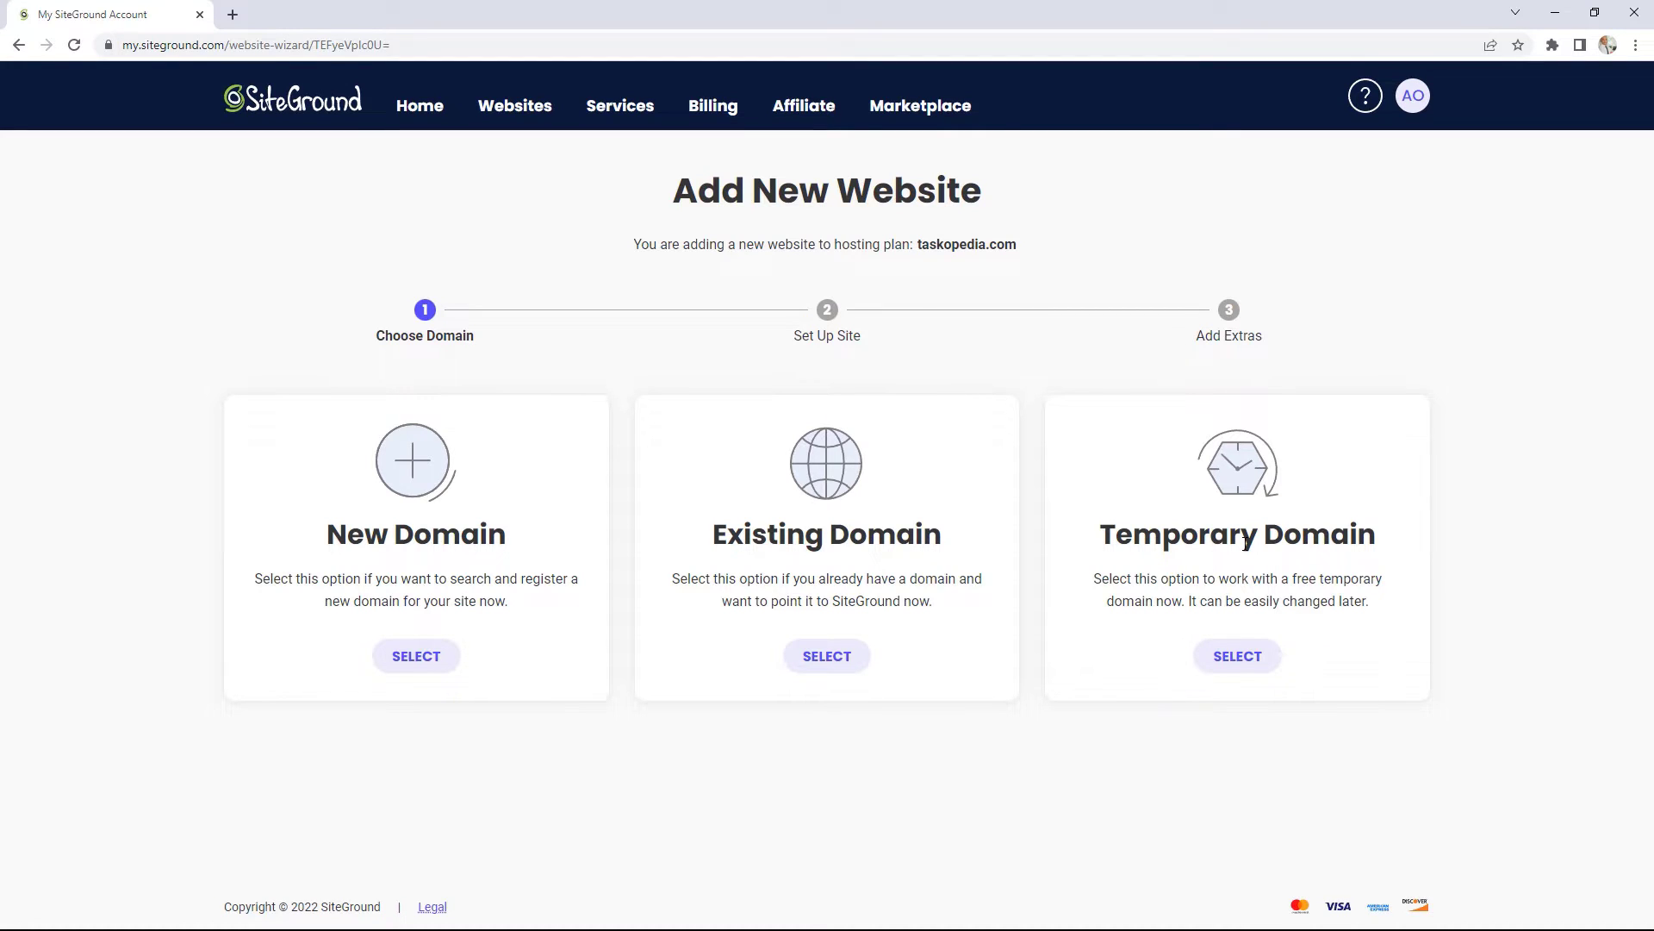
Step: Create an empty site on the free temporary domain alexandero52.sg-host.com without installing anything
left_click(1254, 658)
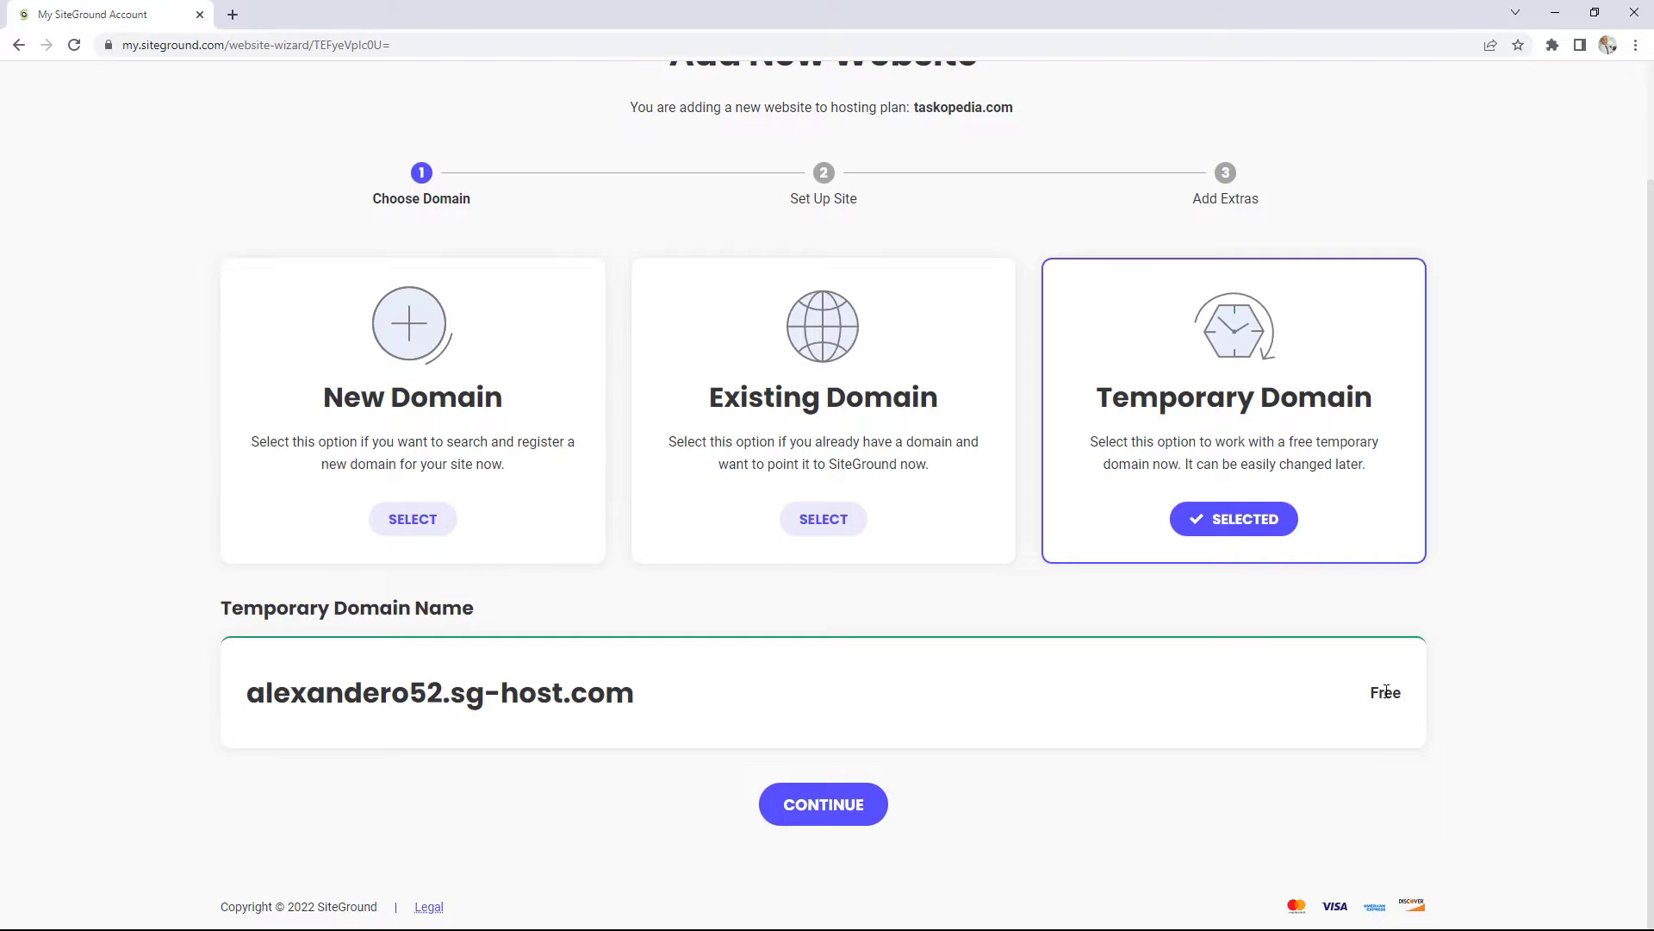
left_click(843, 803)
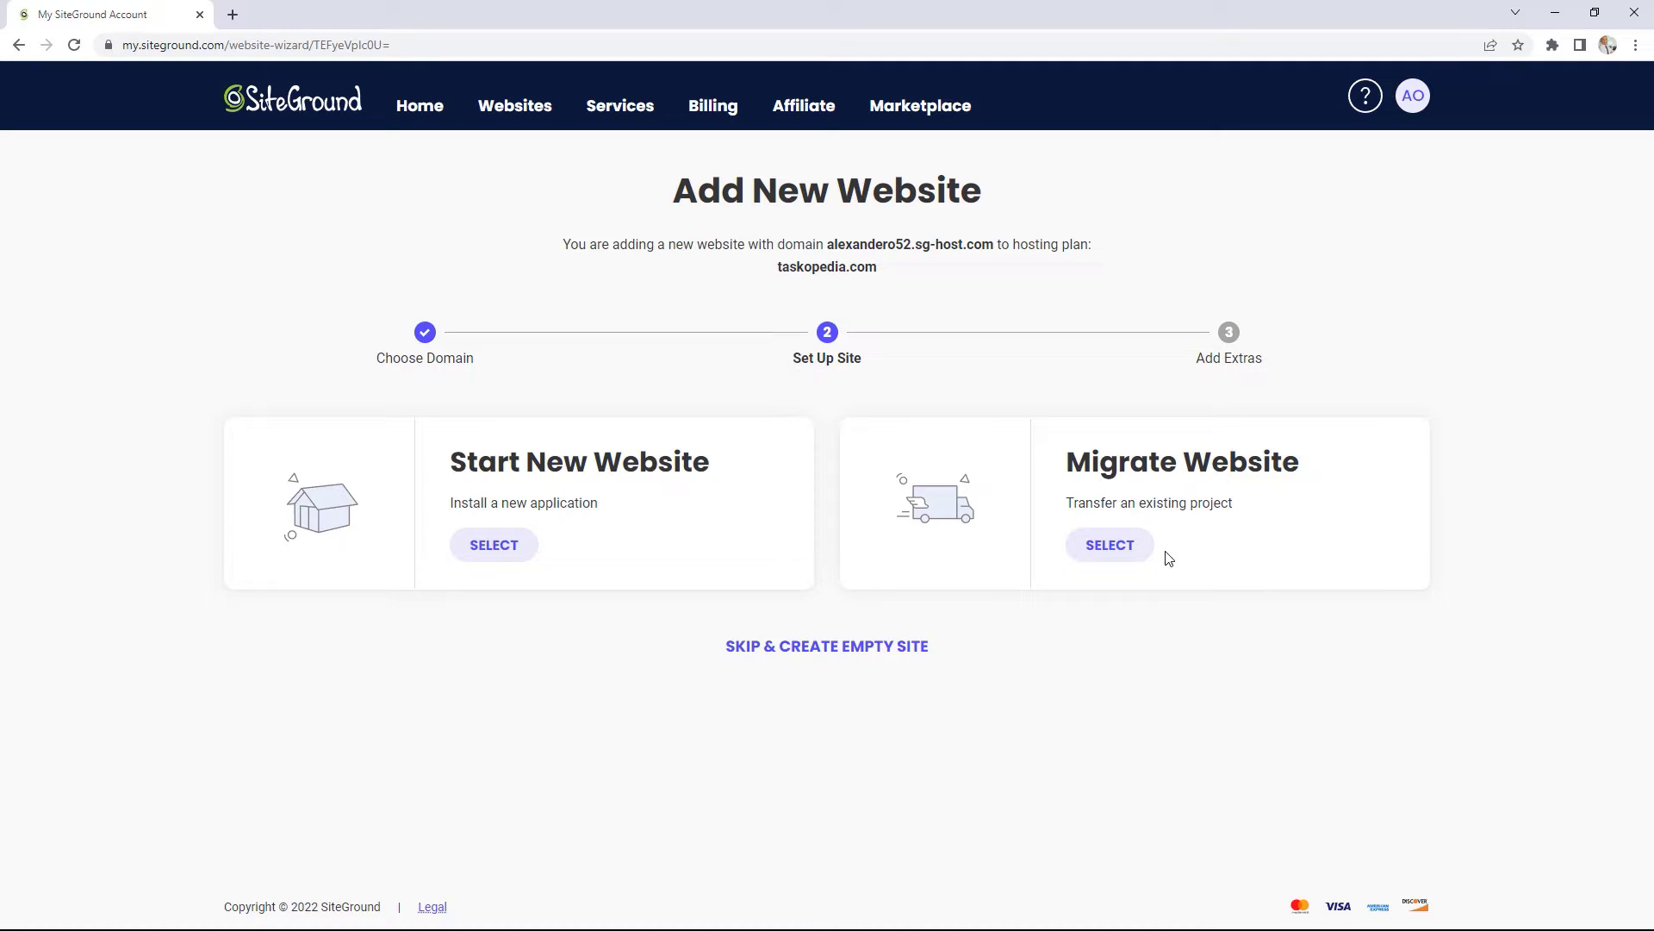
left_click(844, 653)
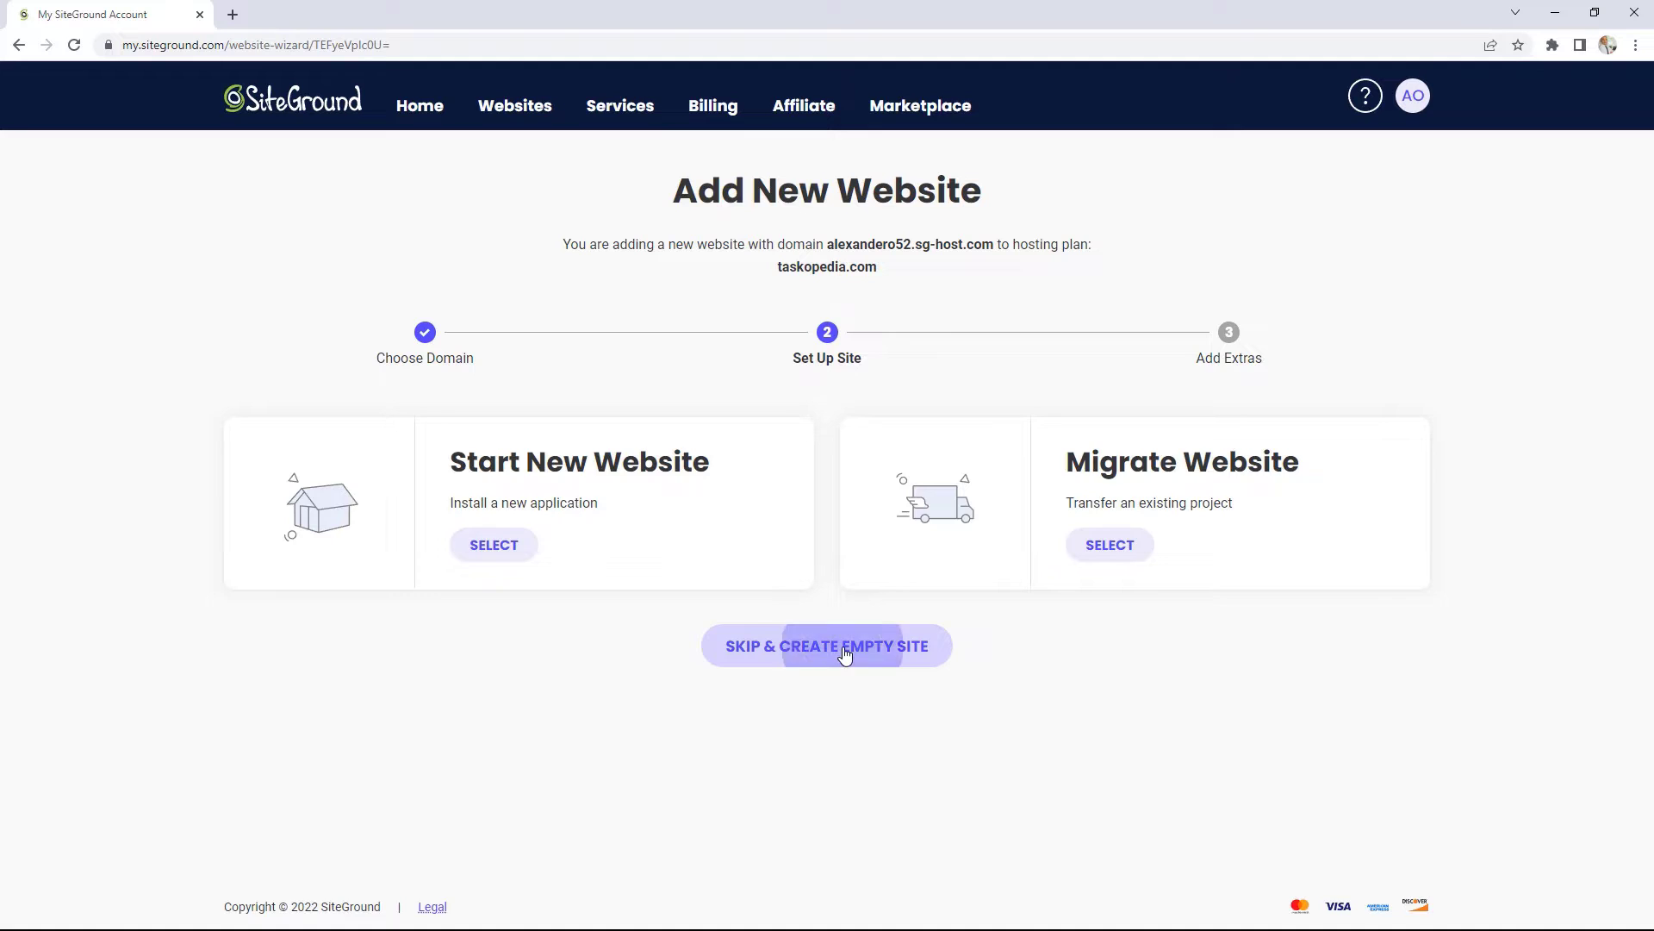
scroll(891, 653, "down", 2)
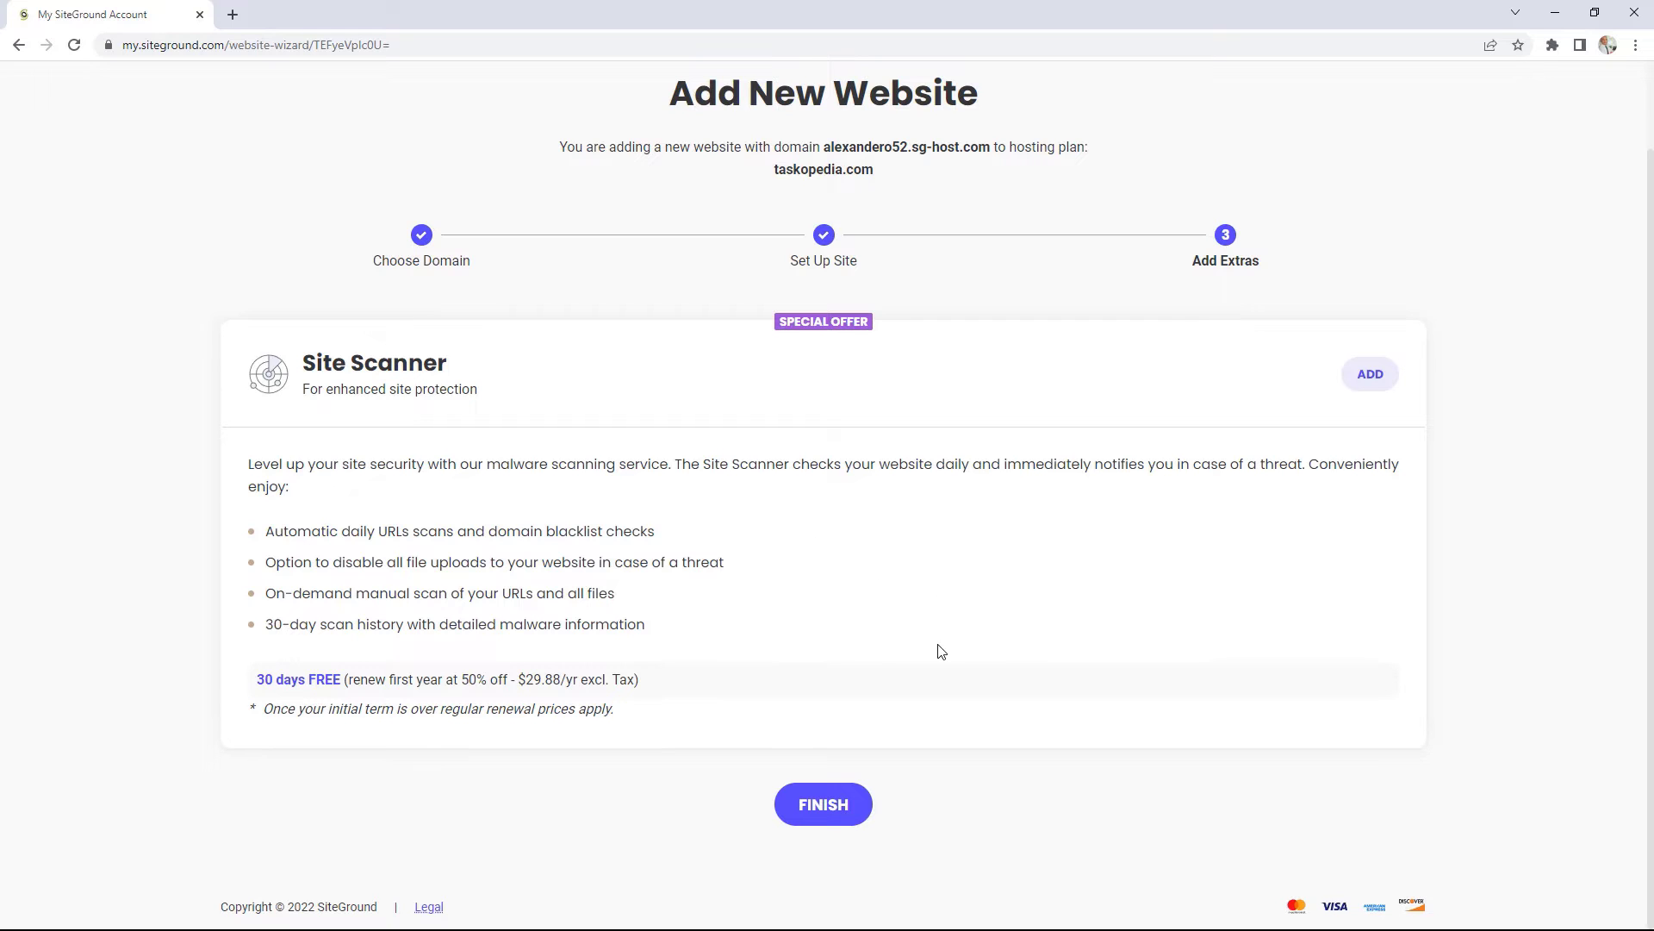
left_click(829, 814)
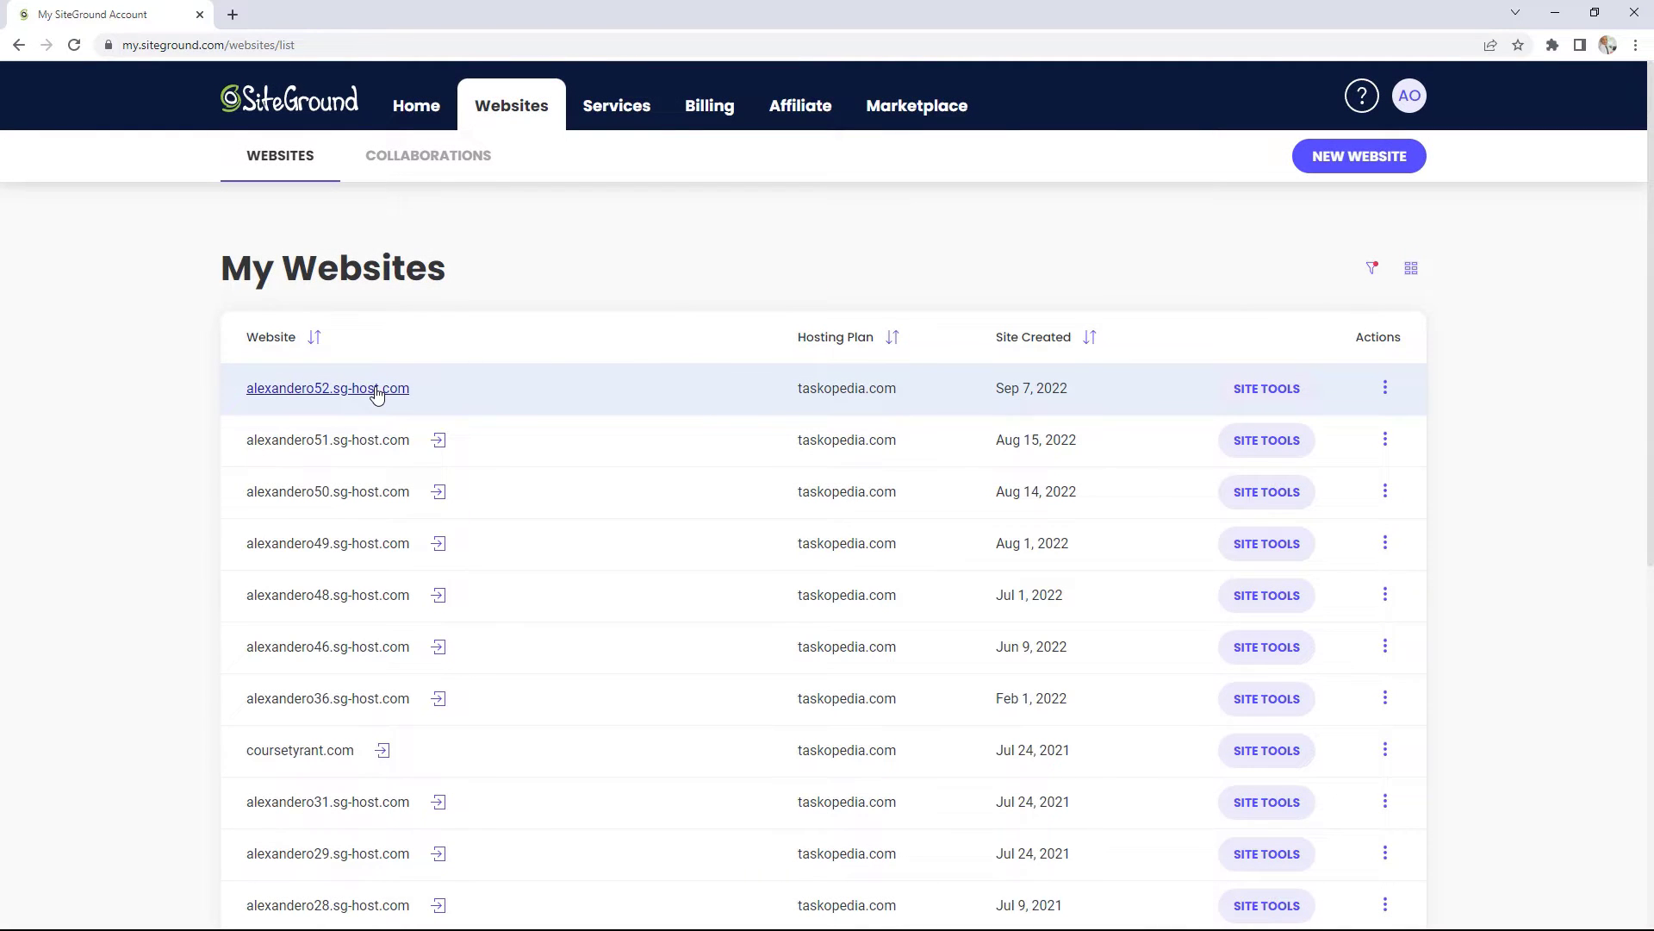
Step: Preview alexandero52.sg-host.com's under-construction page, then open that site's Site Tools
left_click(377, 394)
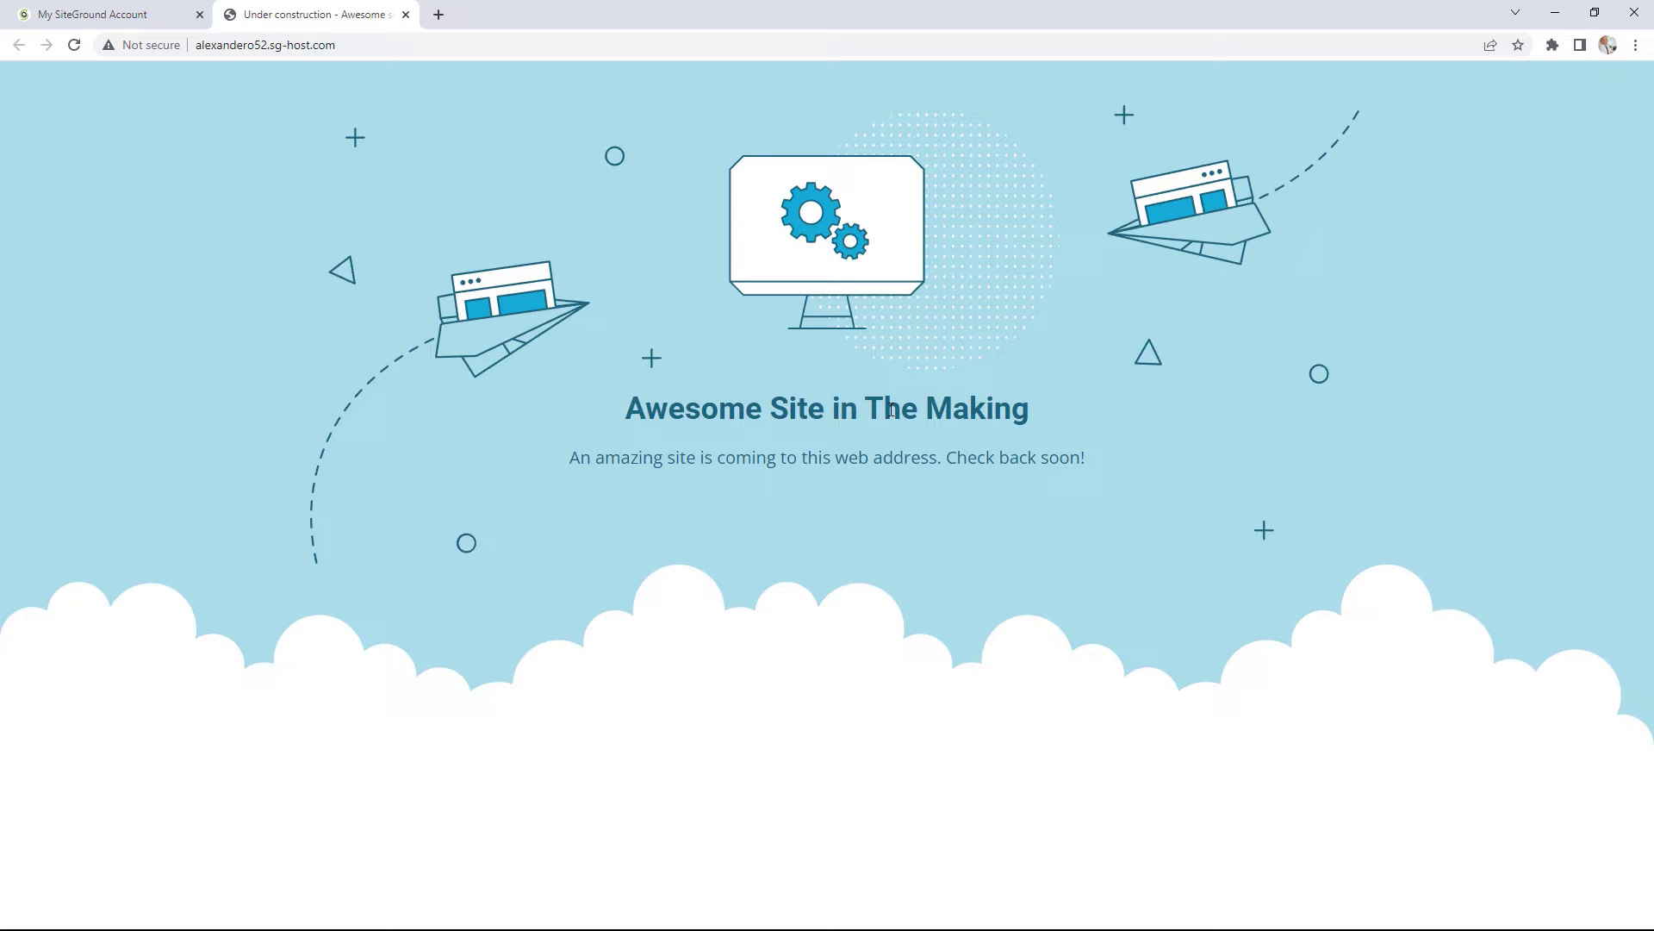
left_click(406, 14)
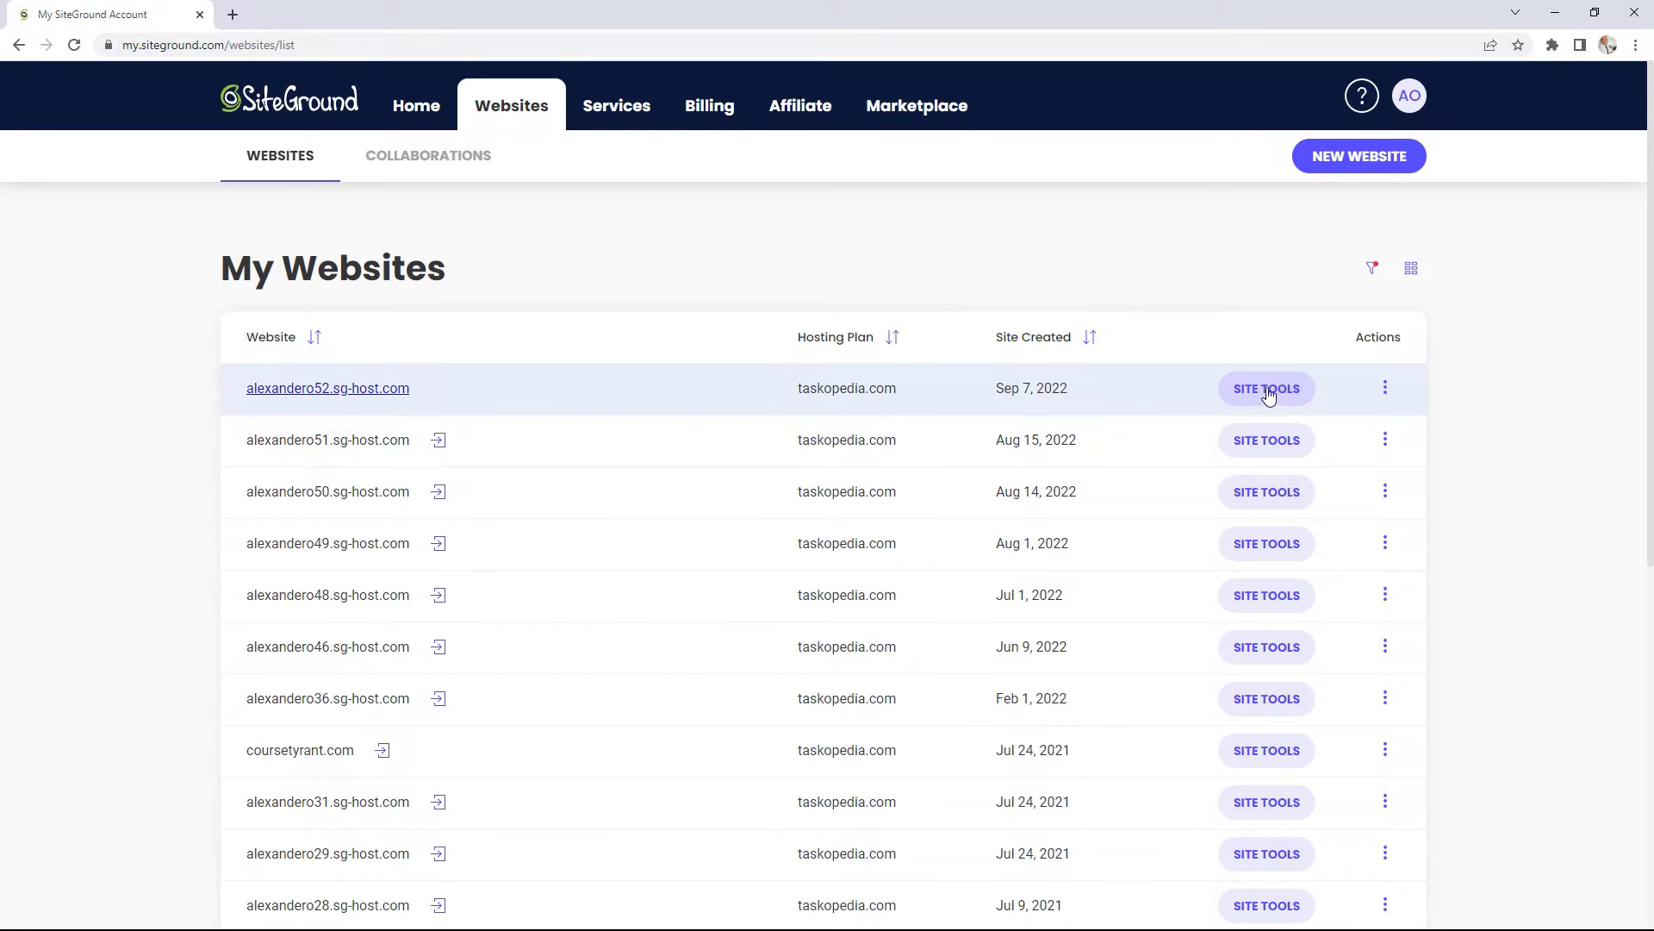
left_click(1270, 394)
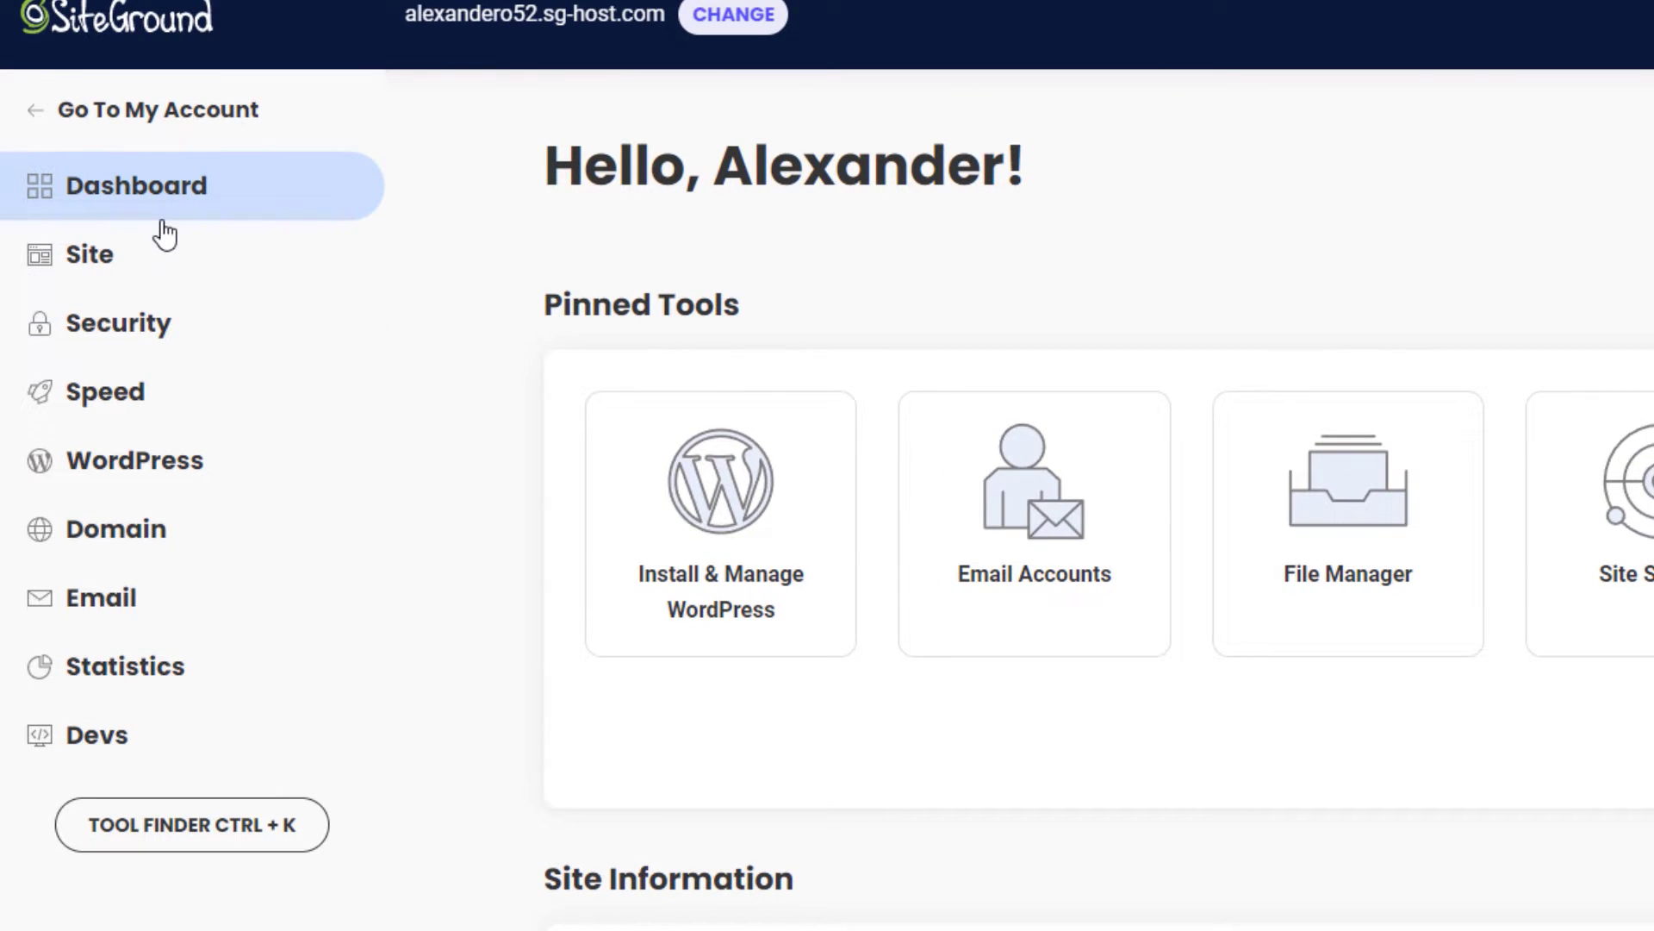
Step: Expand WordPress in the Site Tools sidebar and open Install & Manage
left_click(136, 465)
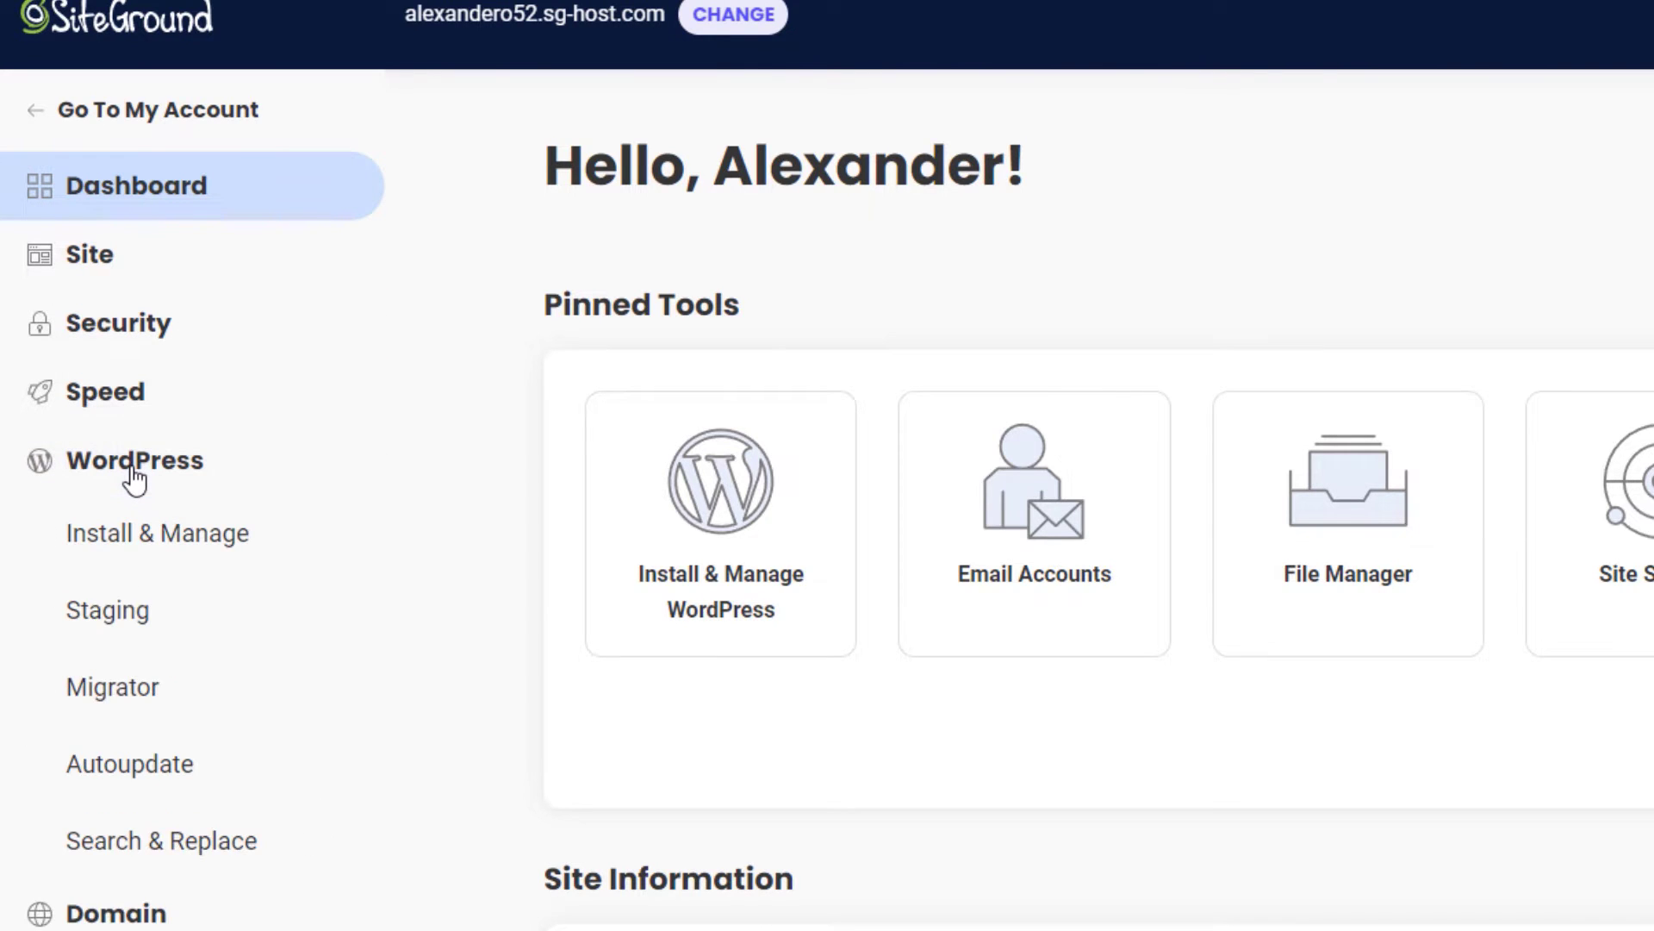
left_click(164, 539)
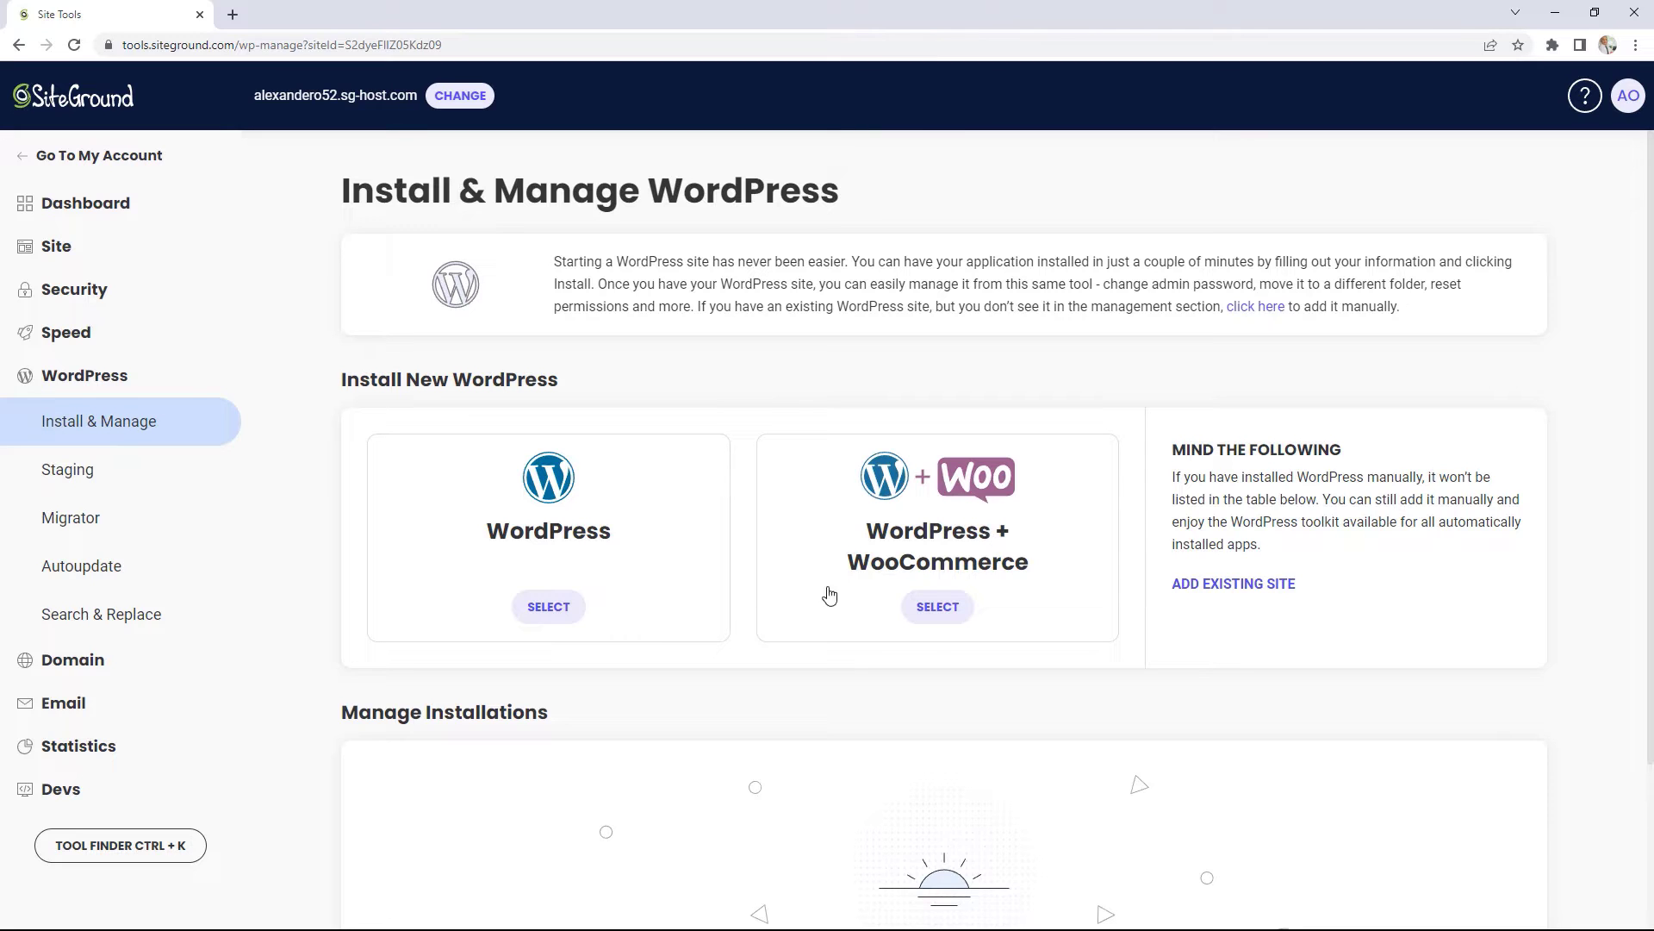
Step: Install plain WordPress with the autofilled admin e-mail and the WordPress Starter add-on unticked
left_click(561, 615)
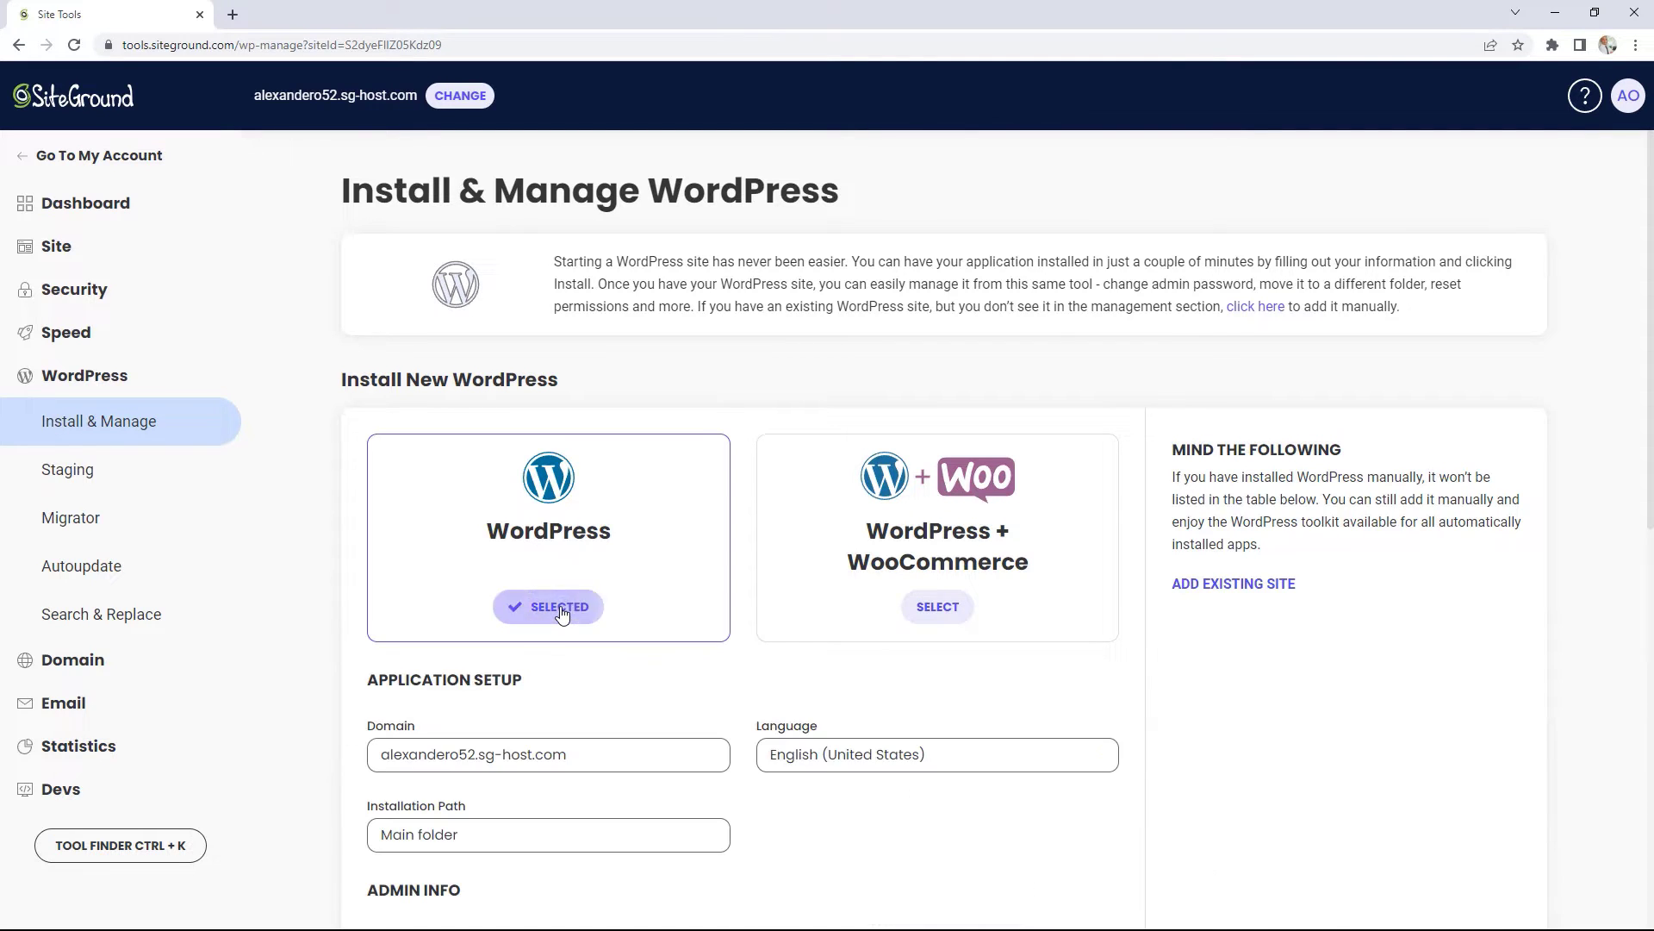
scroll(775, 633, "down", 3)
scroll(823, 635, "down", 1)
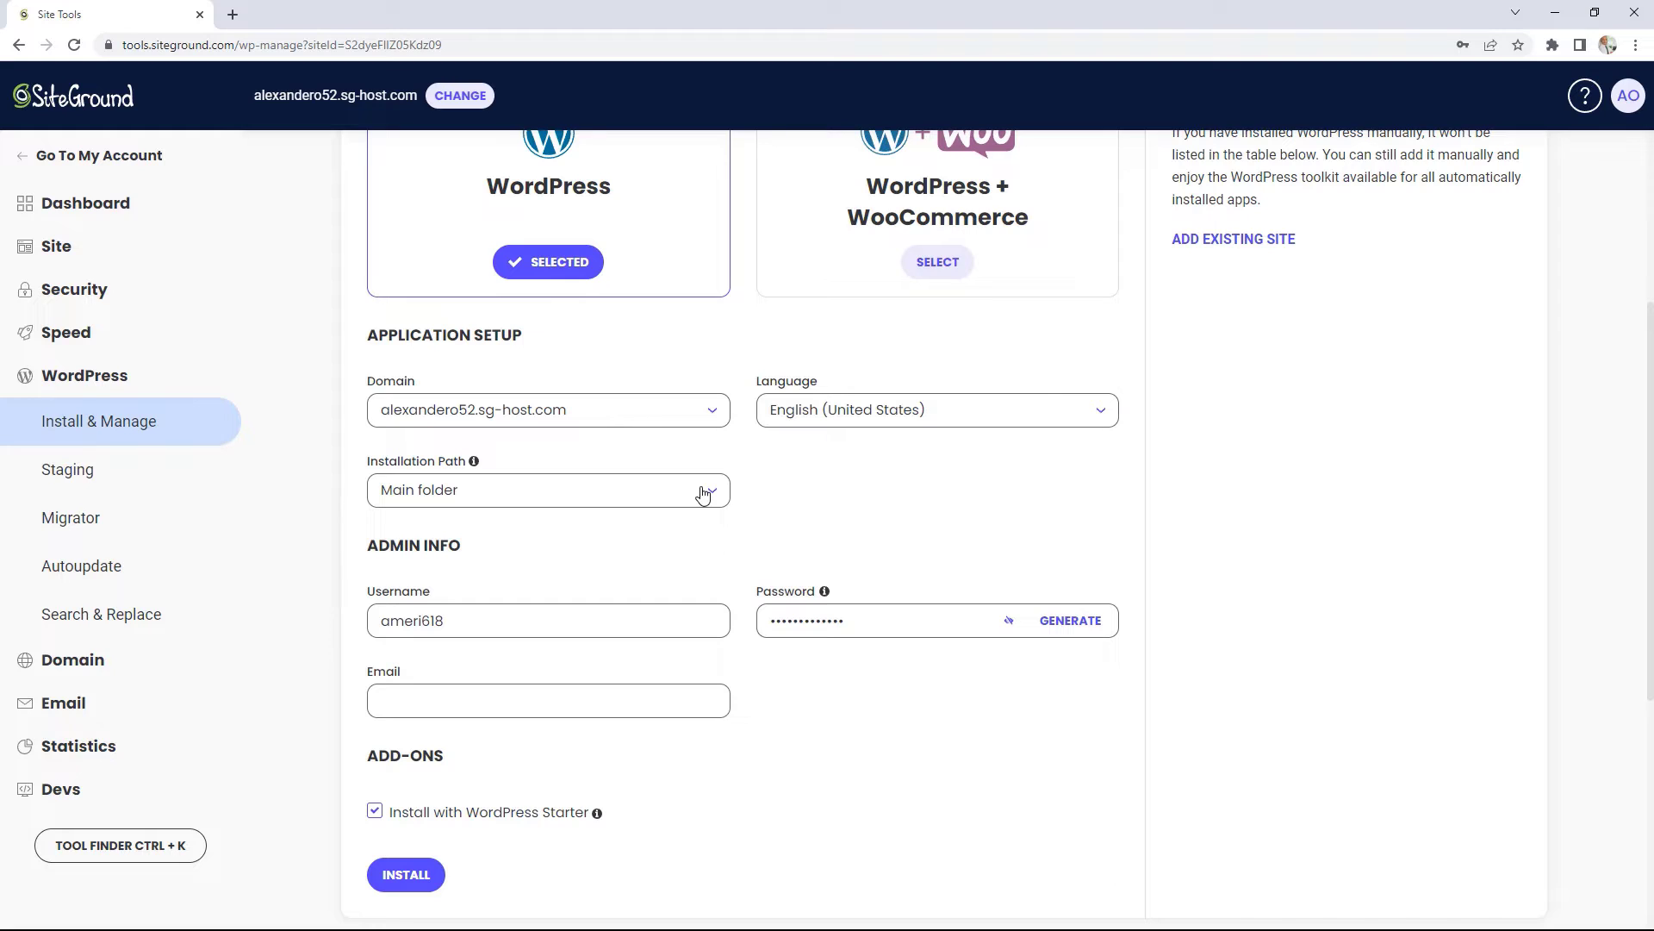
scroll(876, 543, "down", 2)
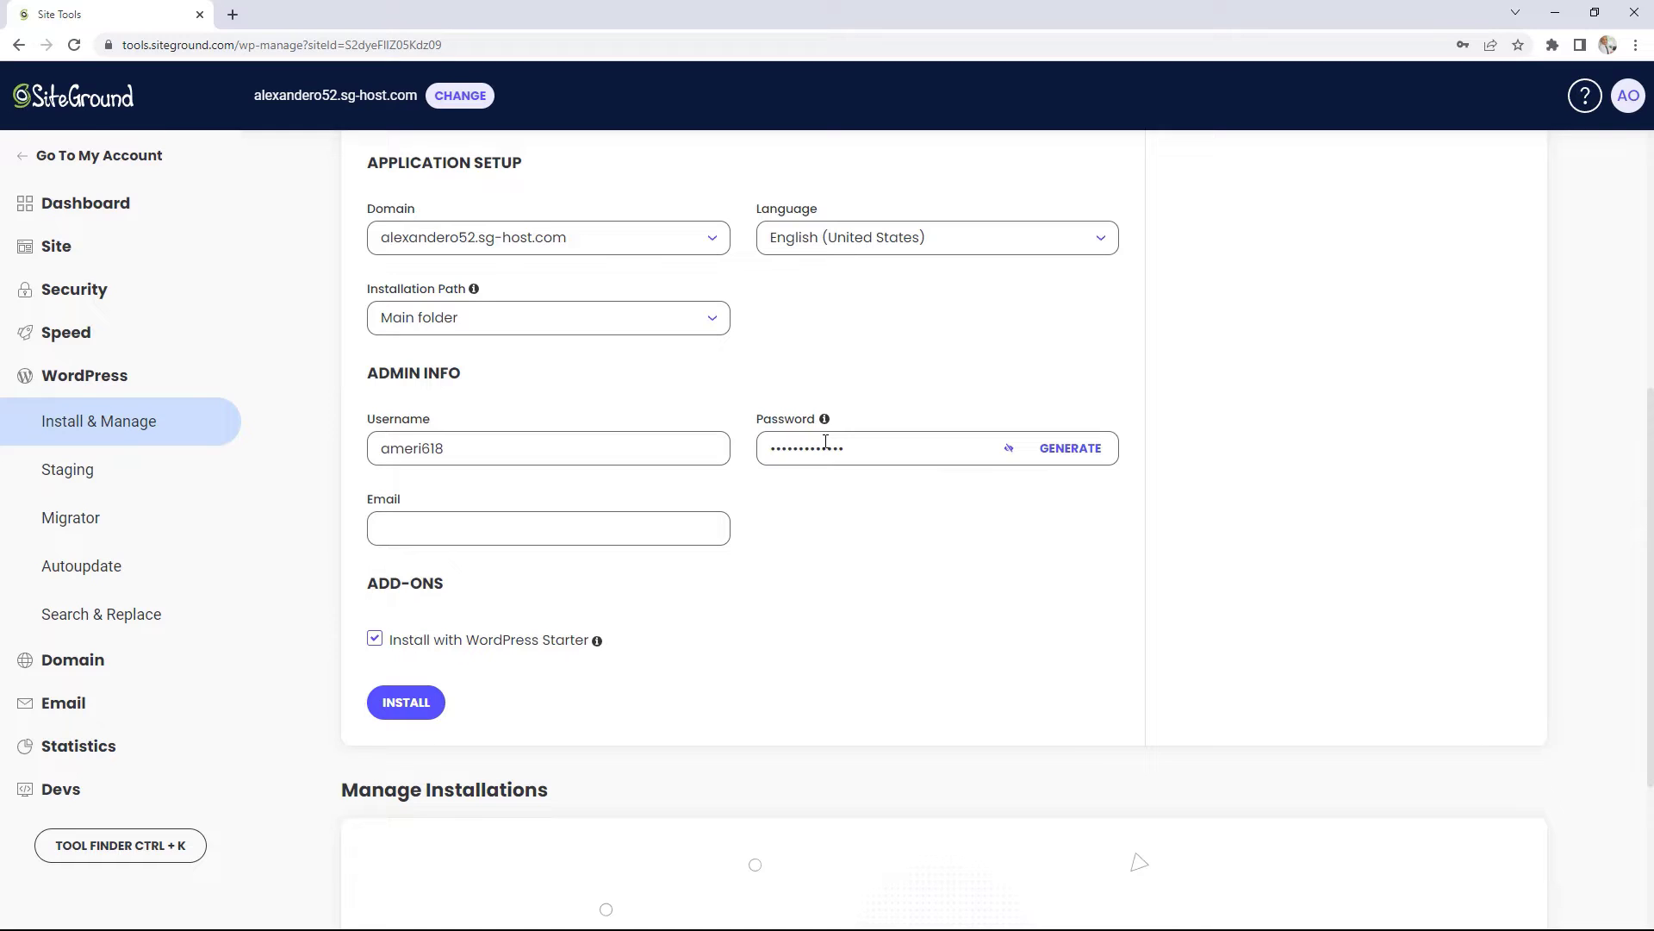
left_click(420, 540)
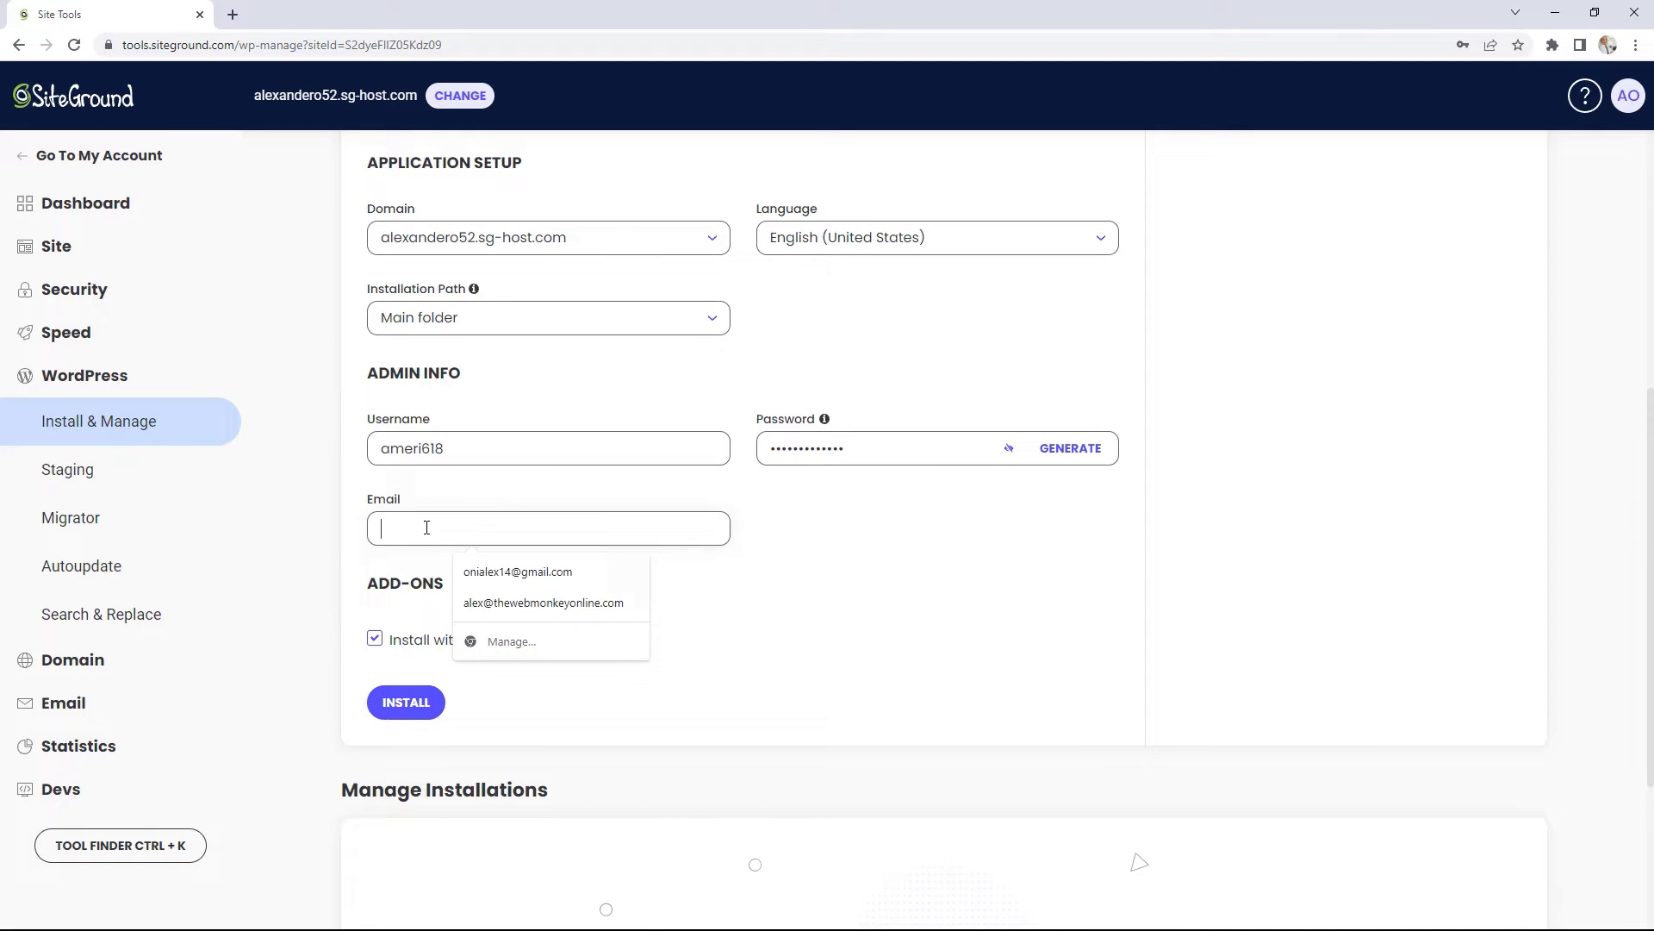
left_click(551, 606)
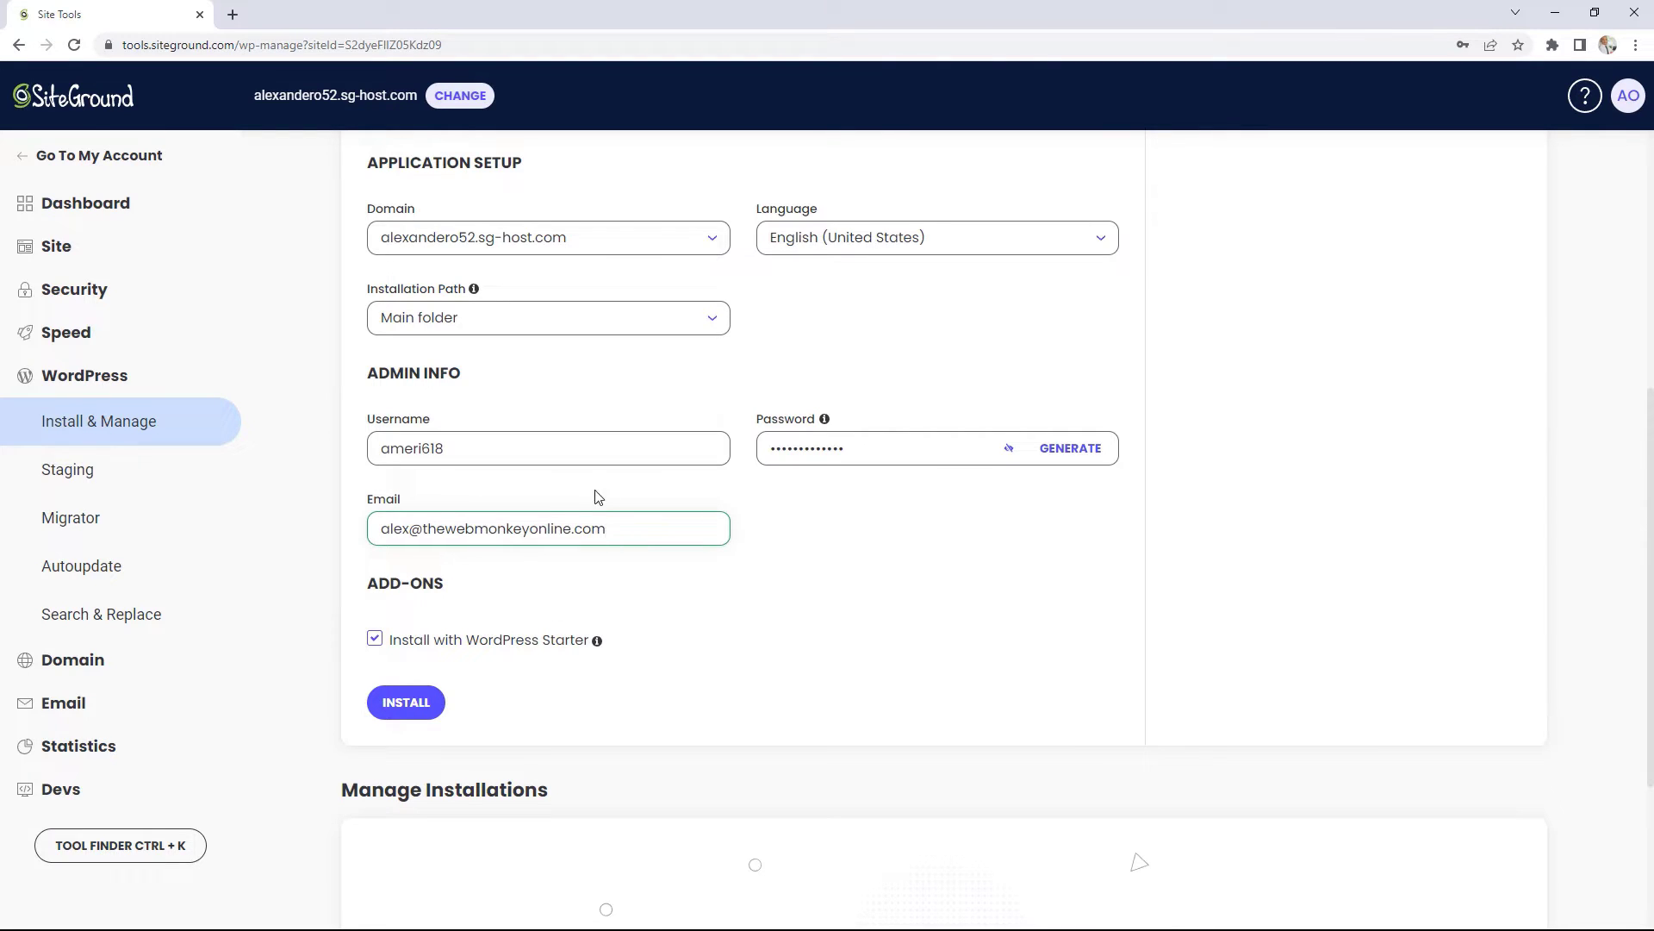
scroll(726, 613, "down", 1)
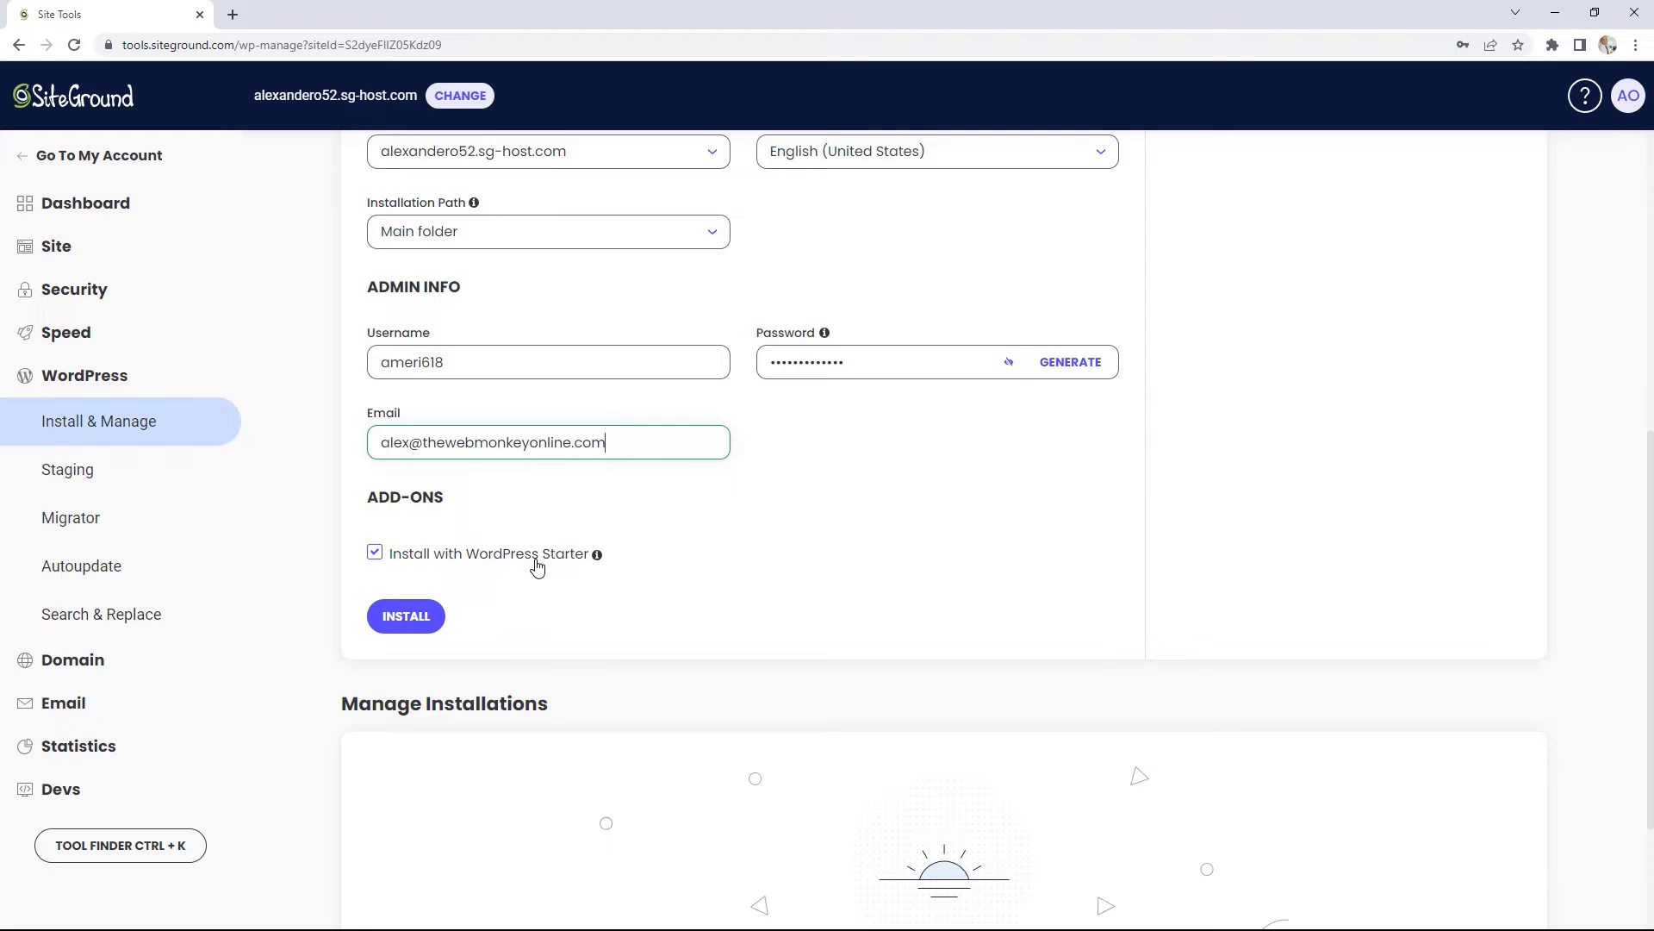
left_click(375, 553)
left_click(406, 617)
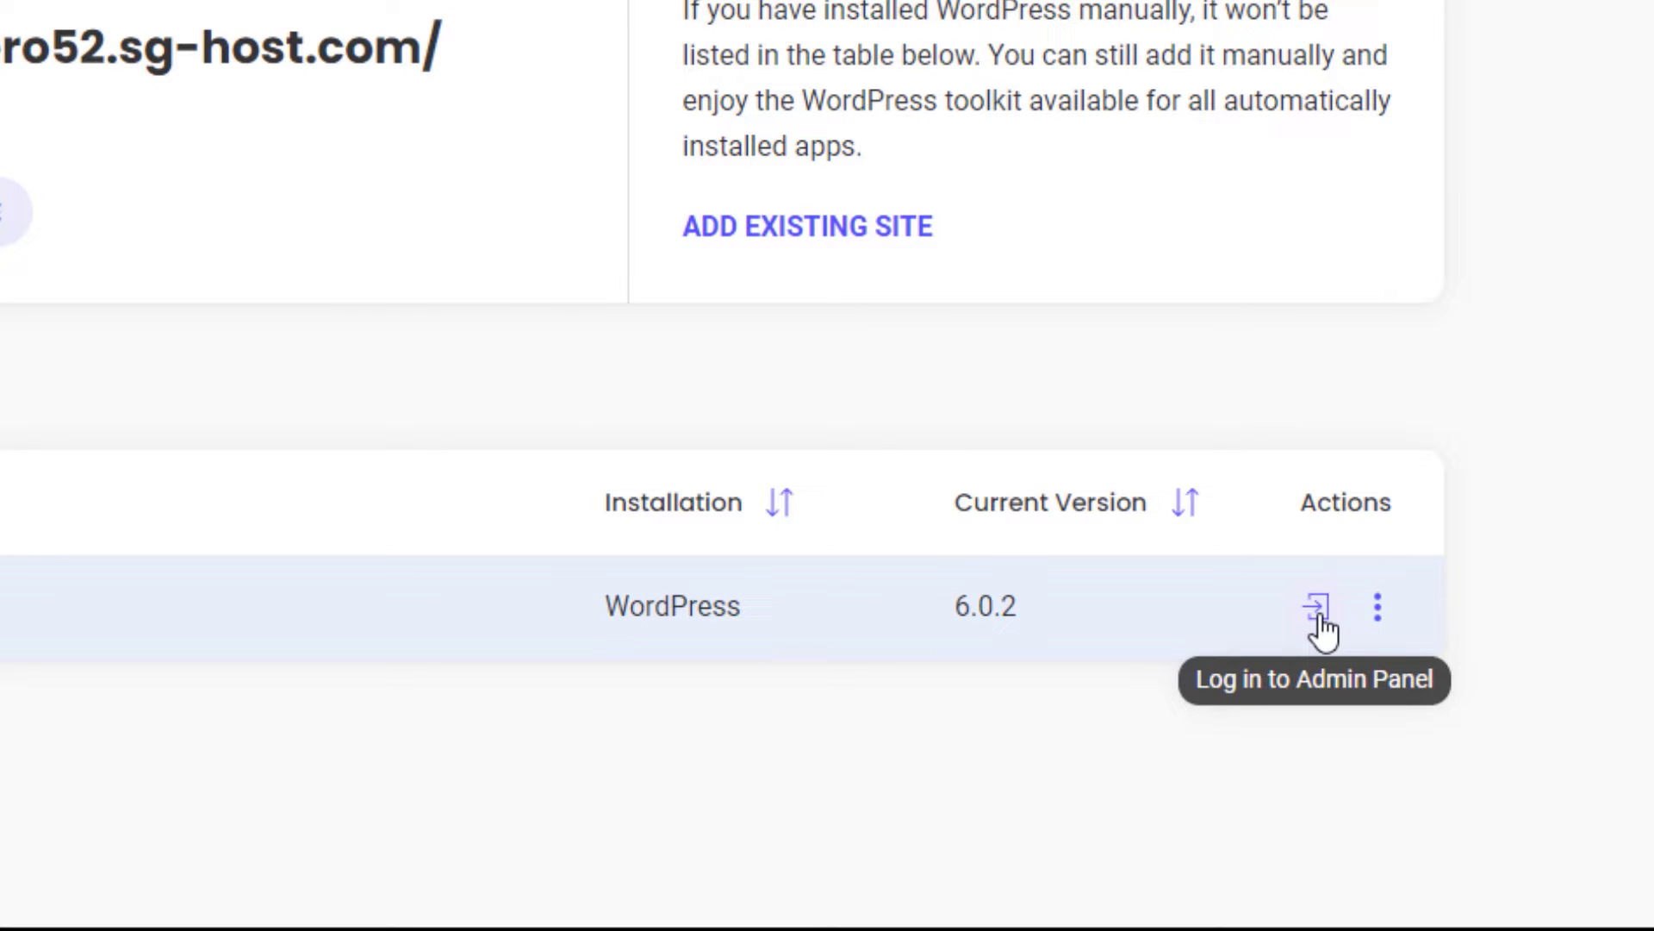
Step: Check the finished installation's actions menu, then view alexandero52.sg-host.com in a new tab
left_click(1381, 617)
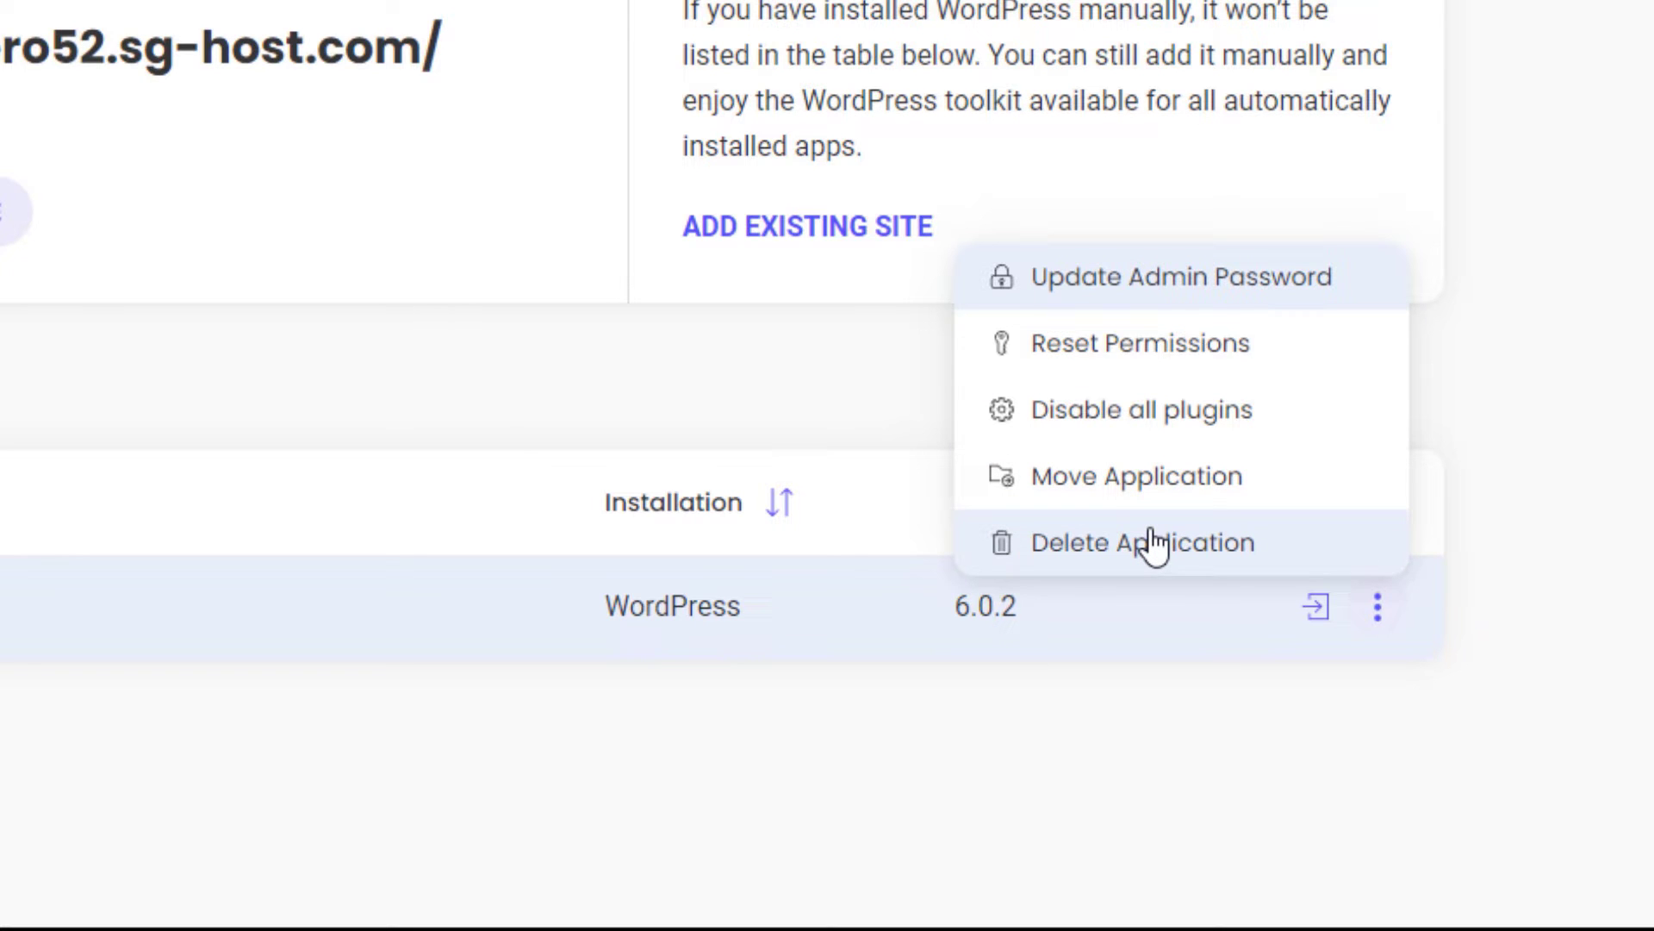
left_click(443, 731)
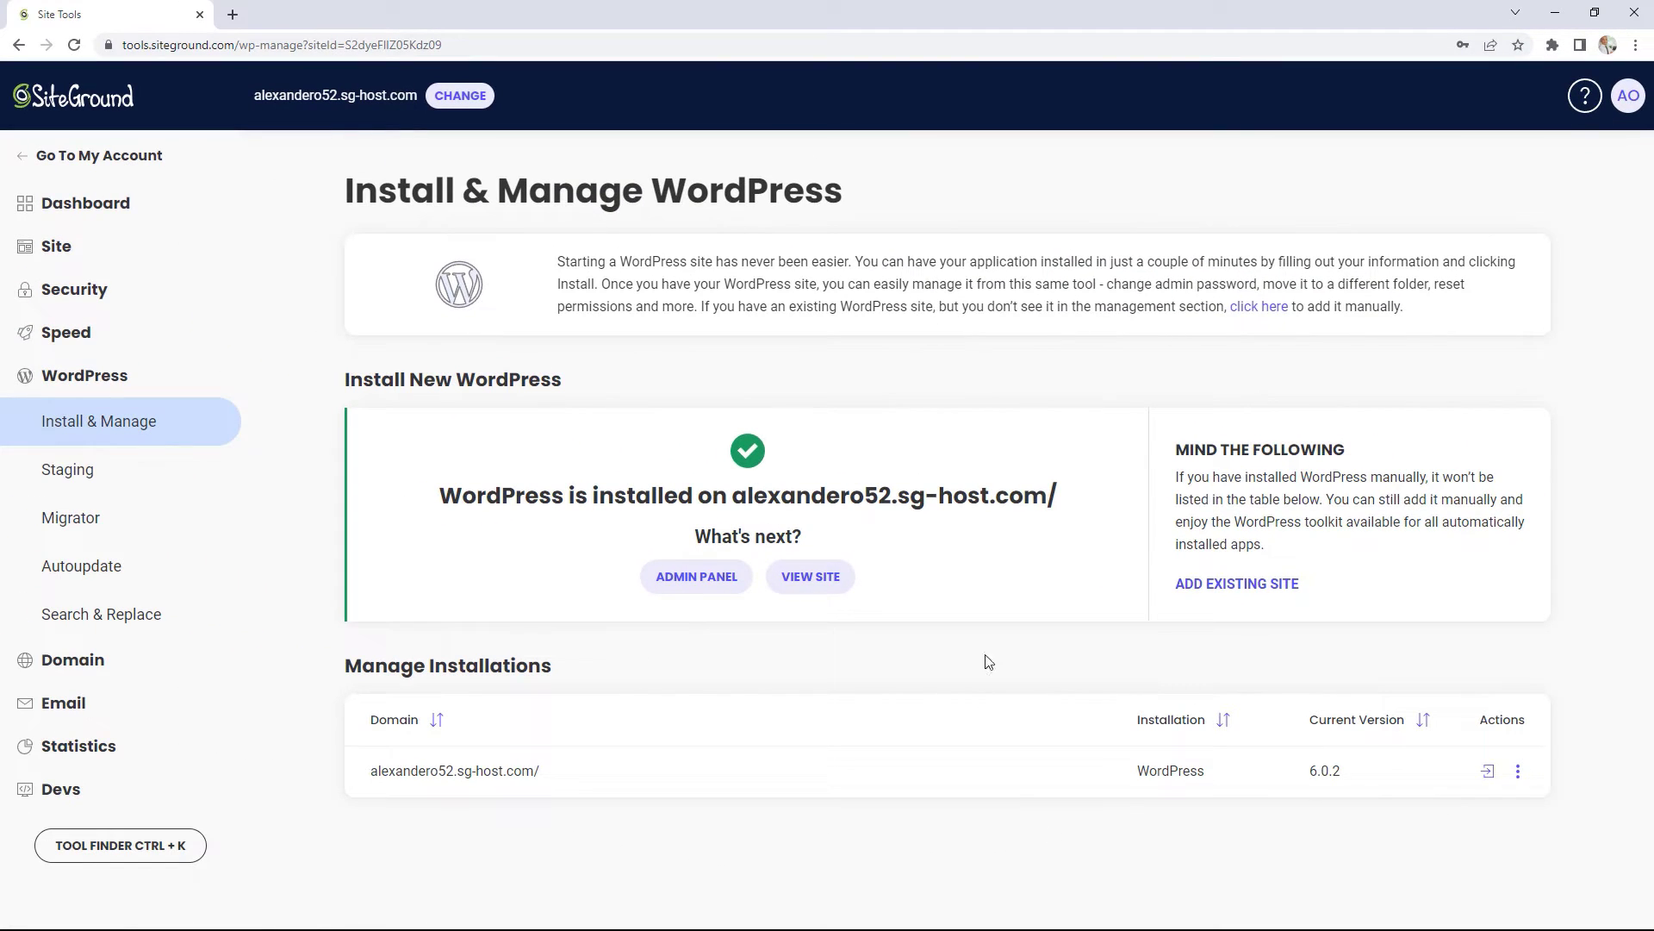
left_click(786, 577)
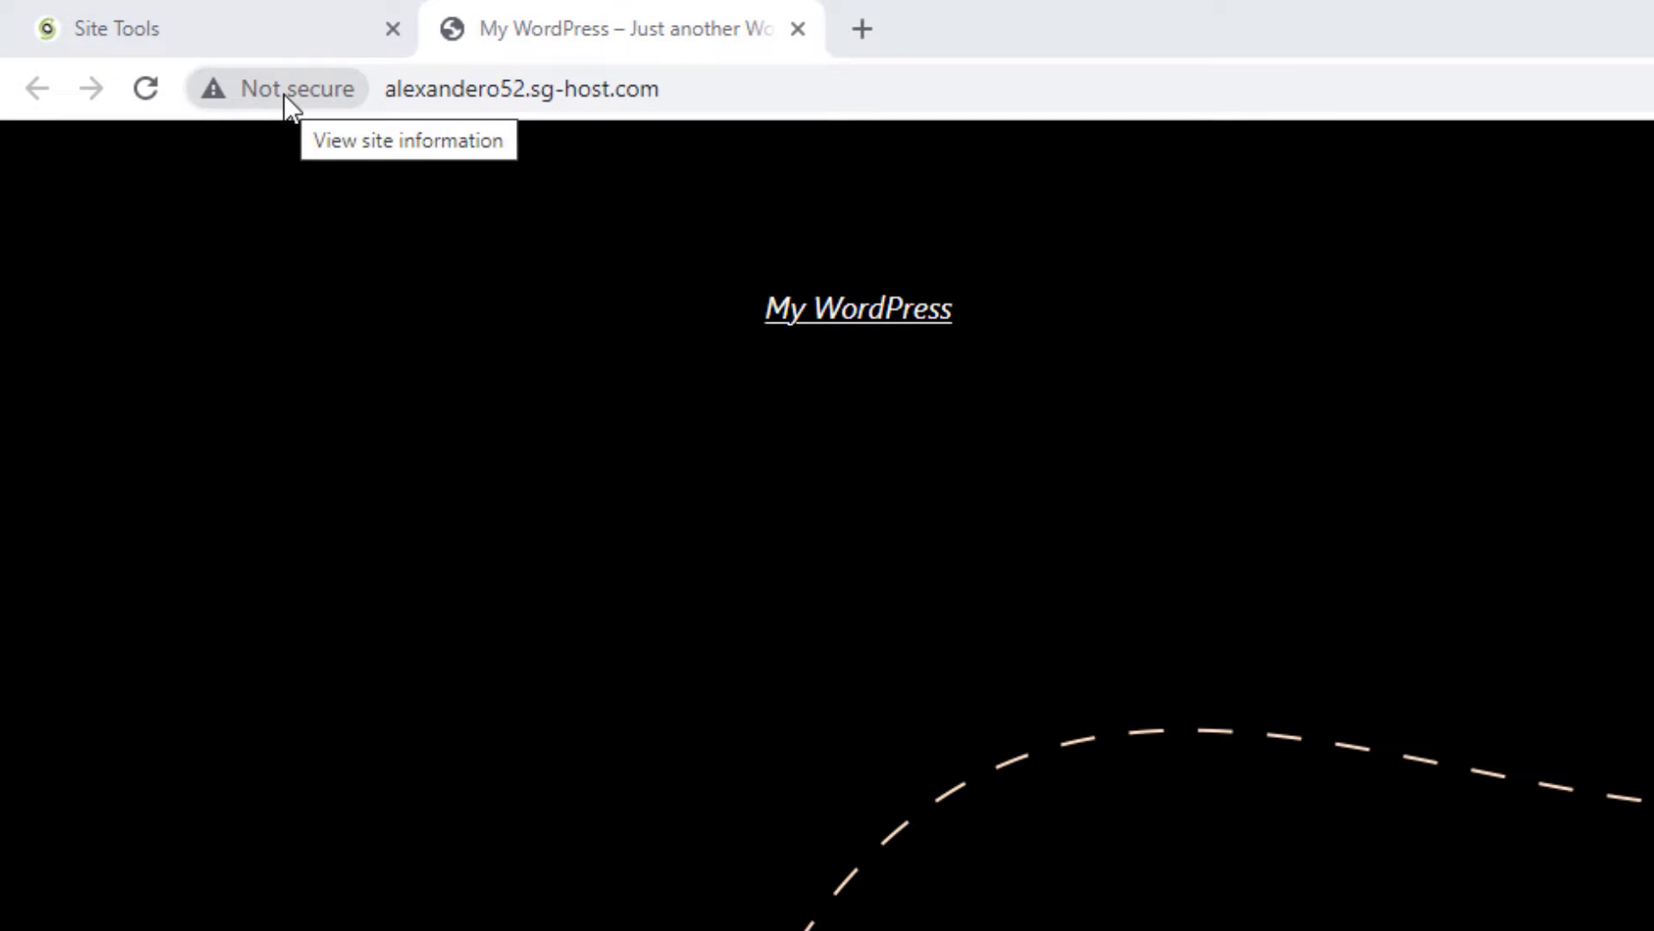
Step: Show Chrome's site information warning that alexandero52.sg-host.com is not secure
left_click(284, 97)
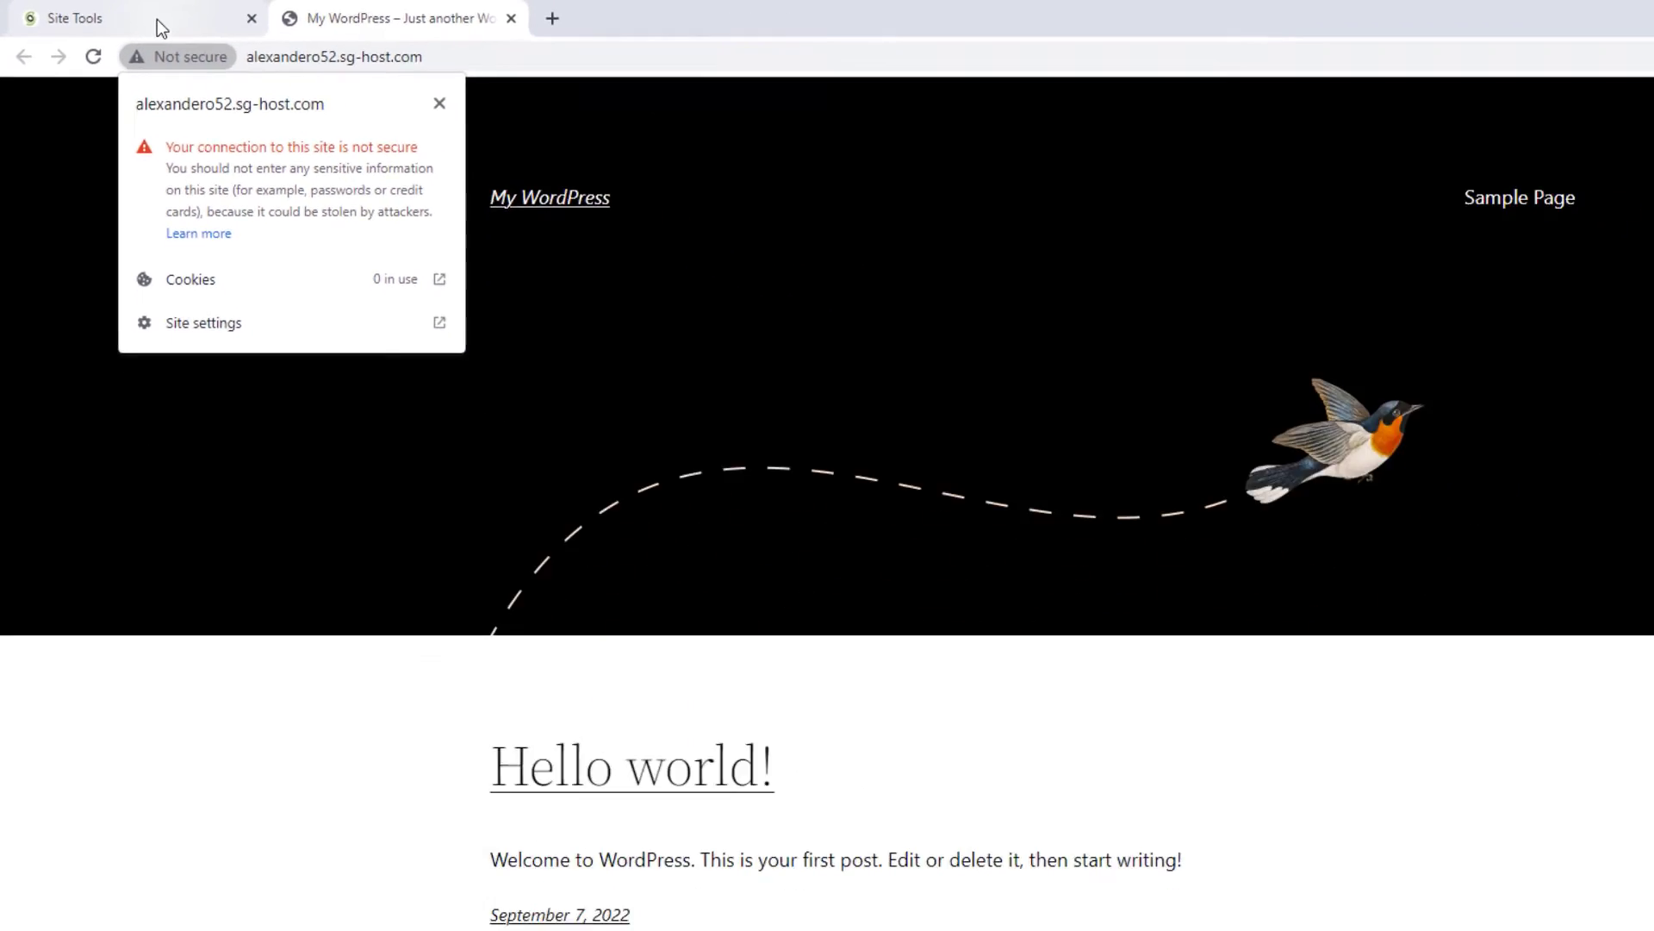
Step: Return to the Site Tools tab and expand the sidebar's Security section
left_click(302, 35)
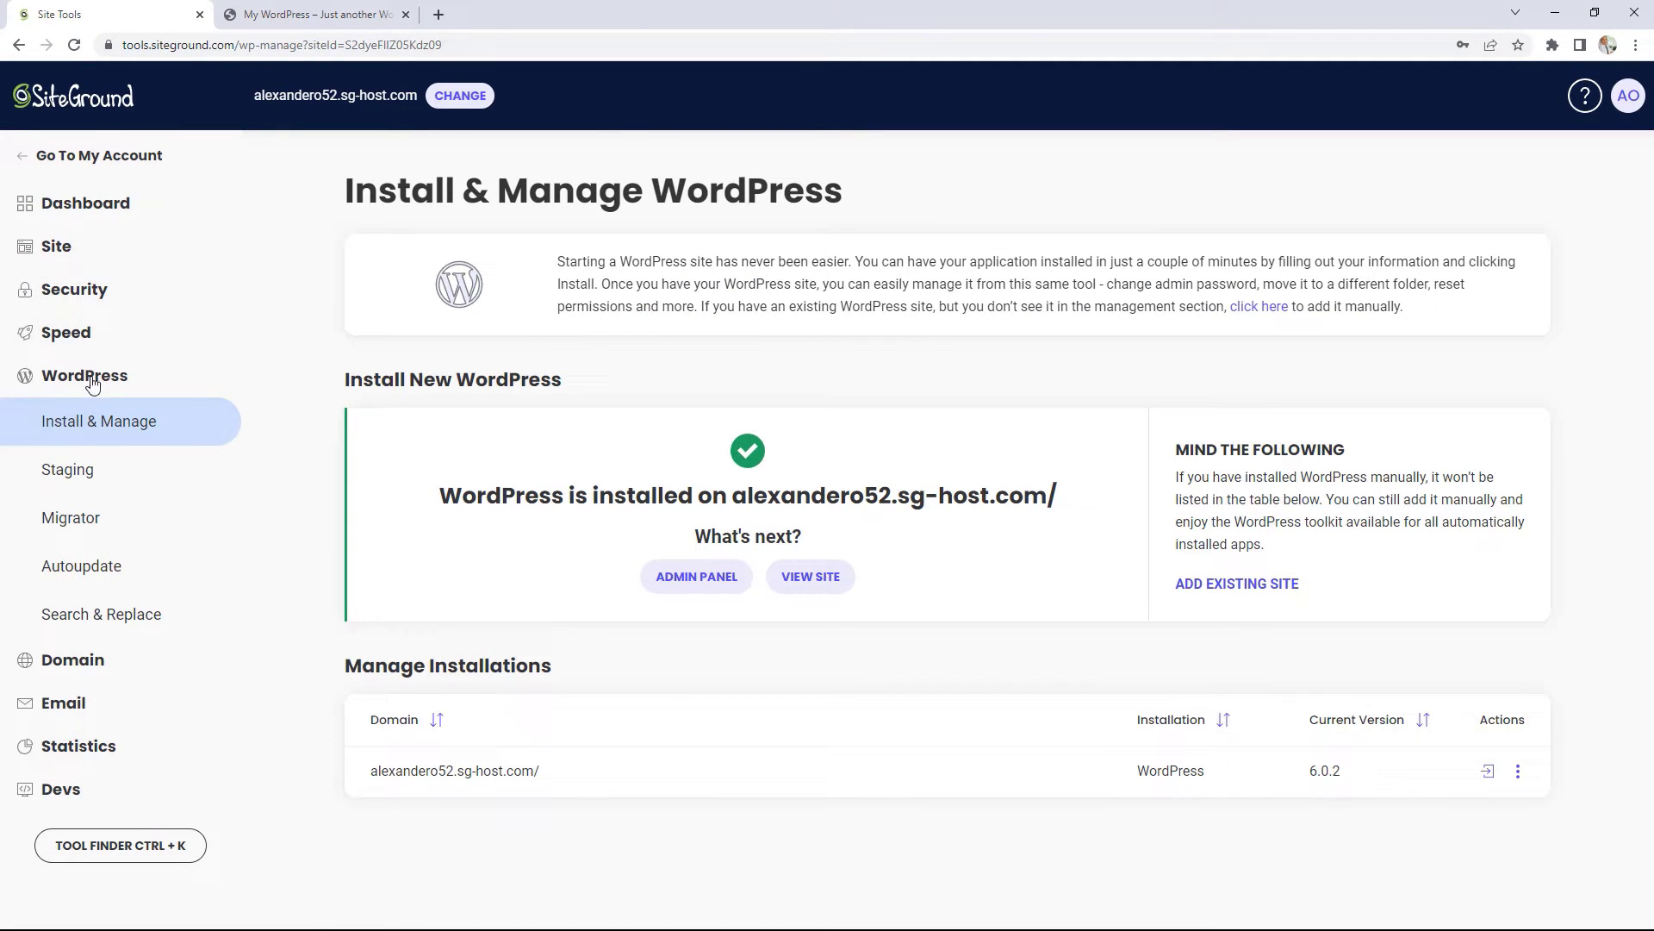
left_click(74, 293)
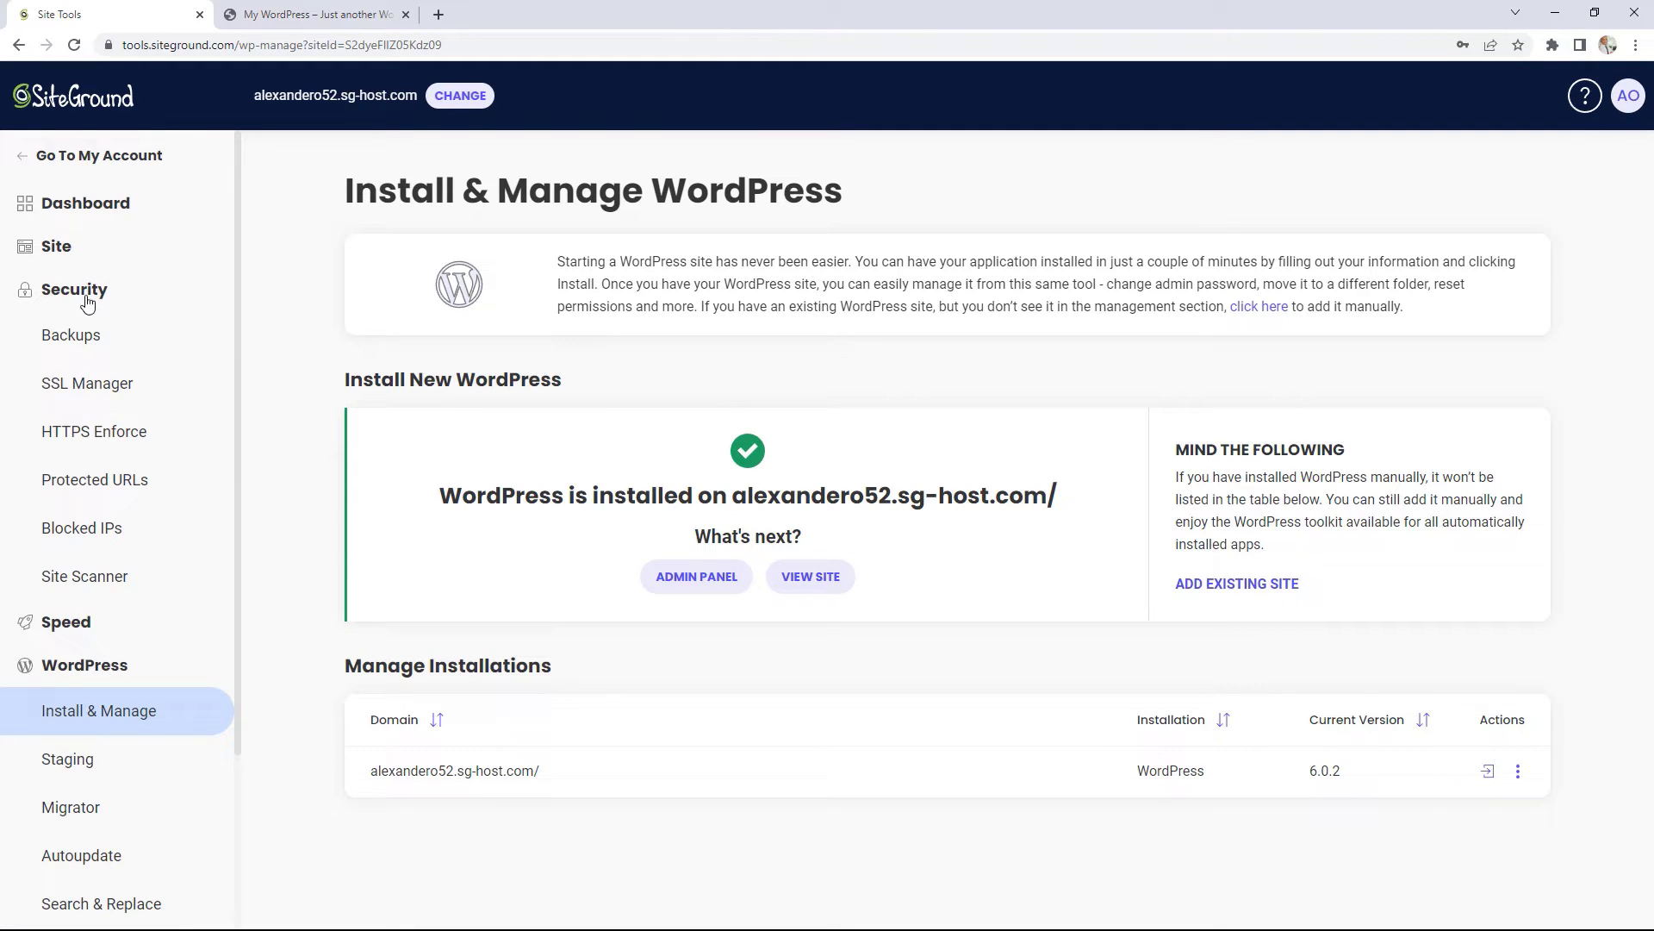
Step: In SSL Manager, get a Let's Encrypt Wildcard certificate for alexandero52.sg-host.com
left_click(92, 390)
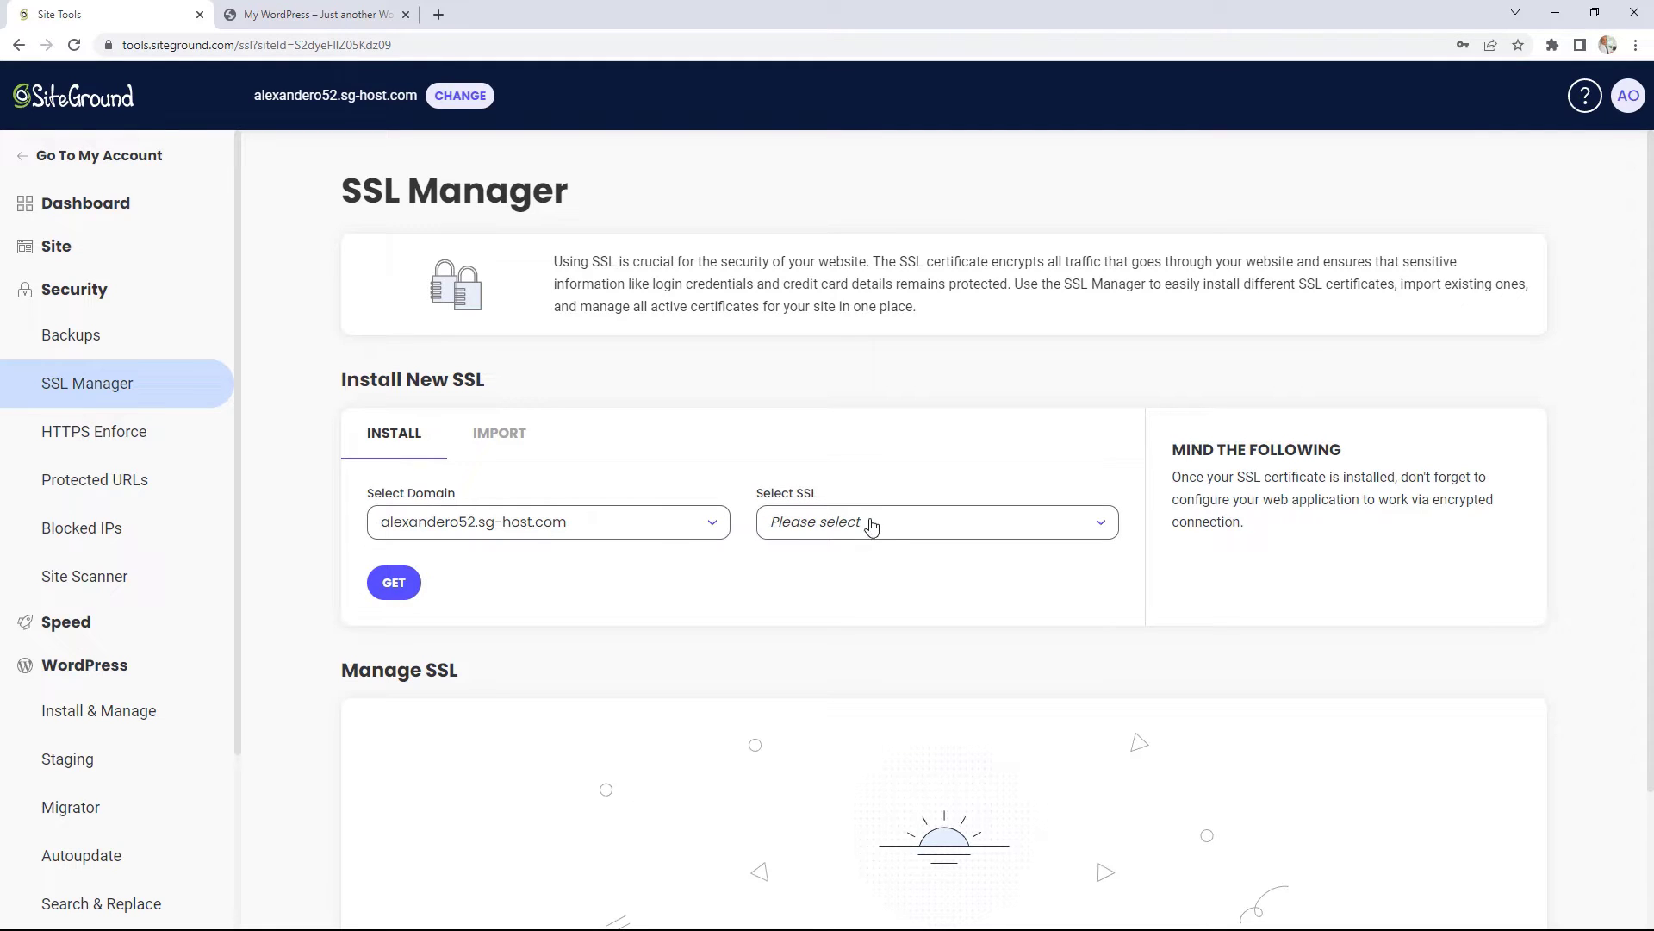
left_click(909, 525)
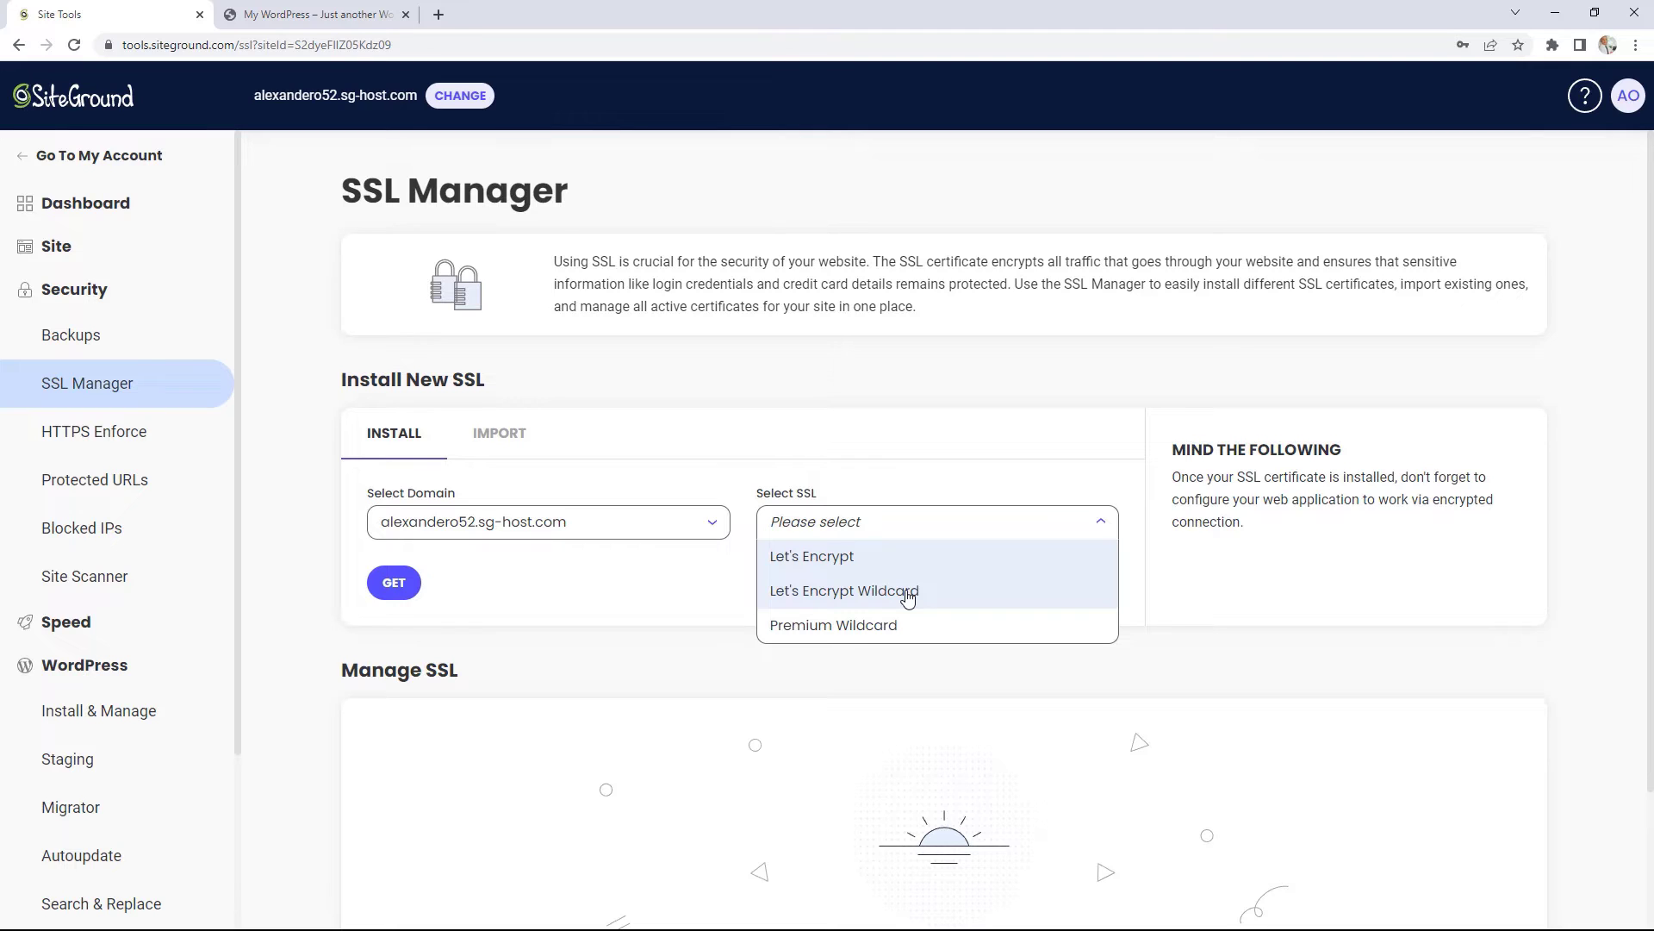
left_click(850, 593)
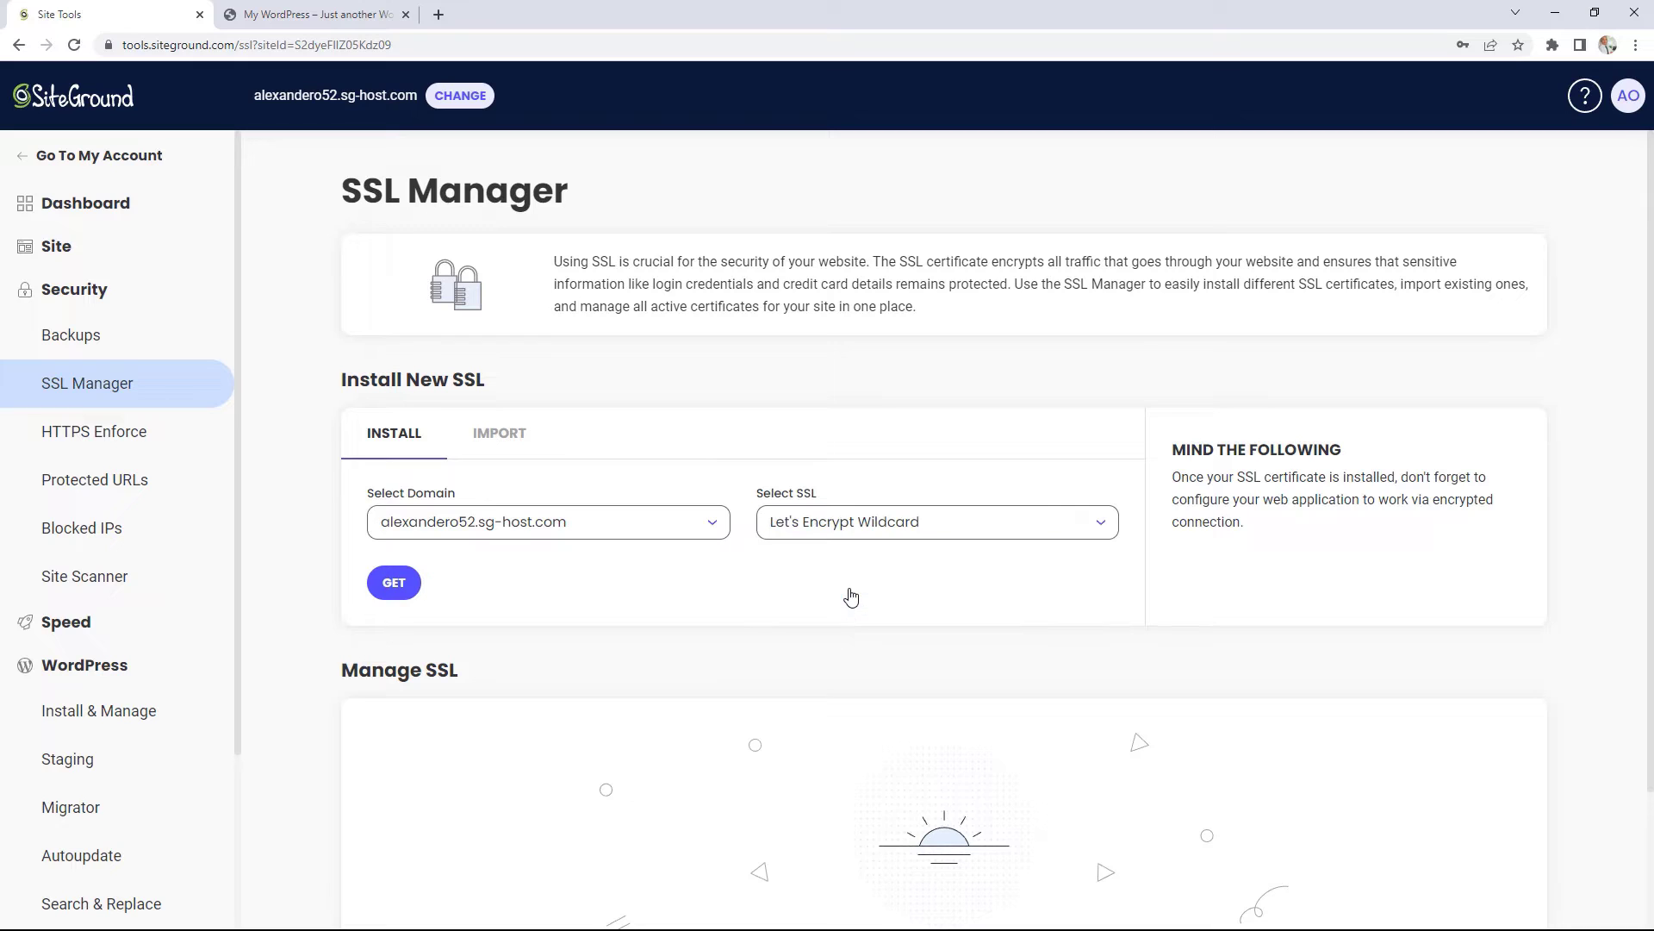
left_click(405, 586)
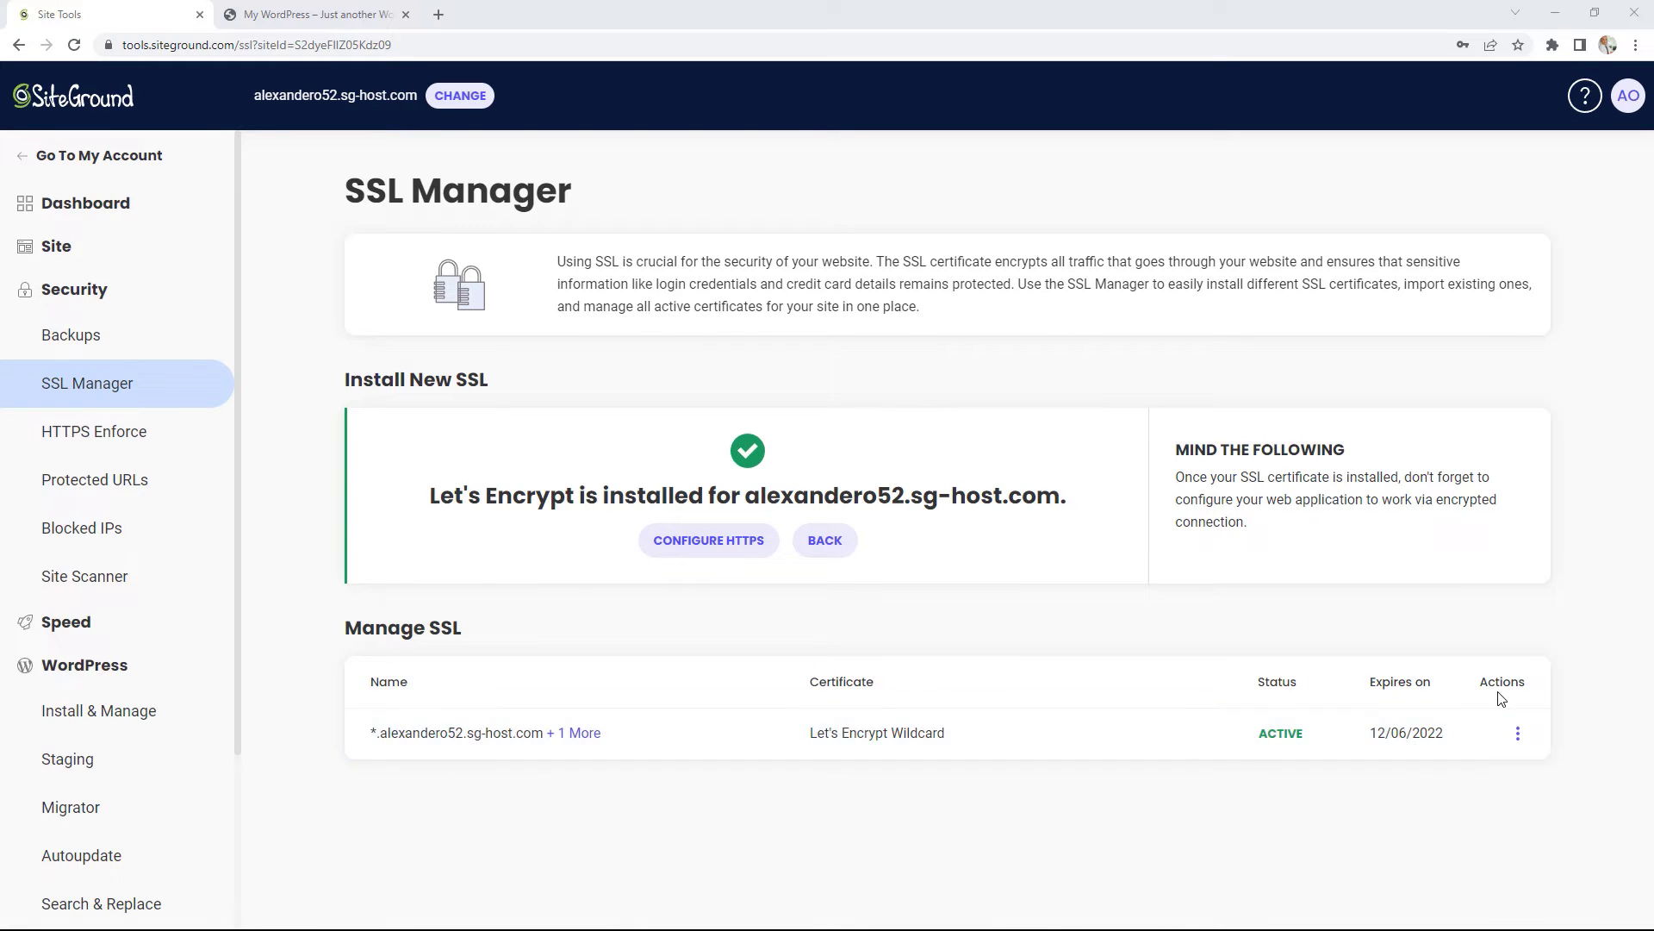
Step: Review the certificate's actions, then switch on HTTPS Enforce for alexandero52.sg-host.com
left_click(1518, 733)
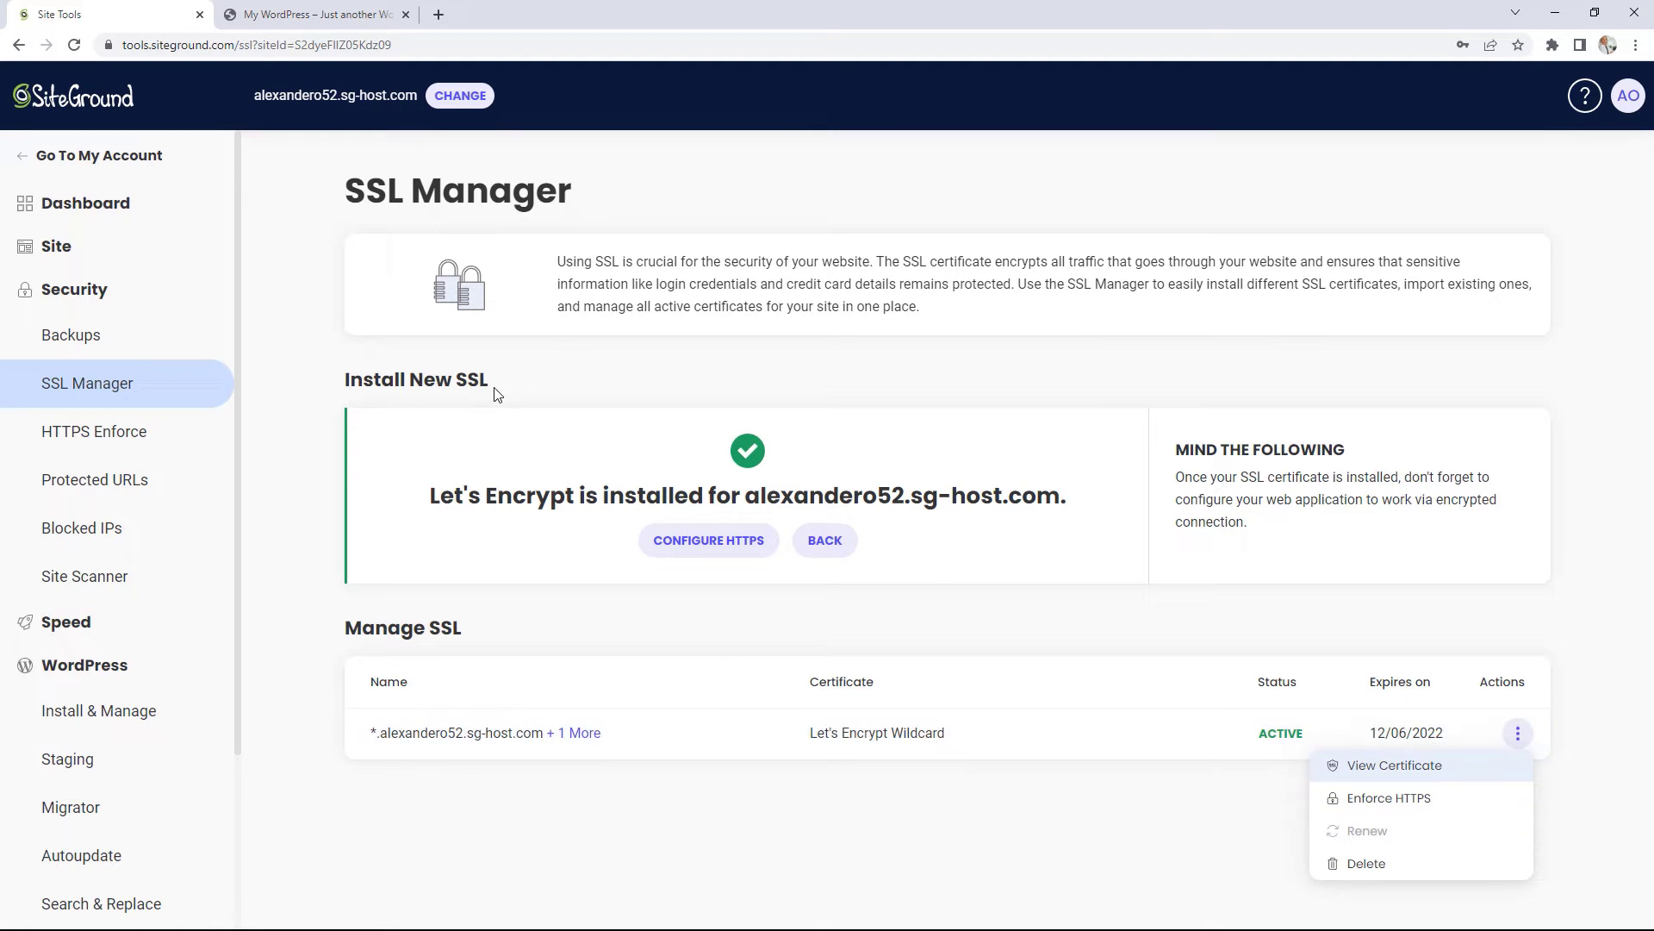
left_click(110, 436)
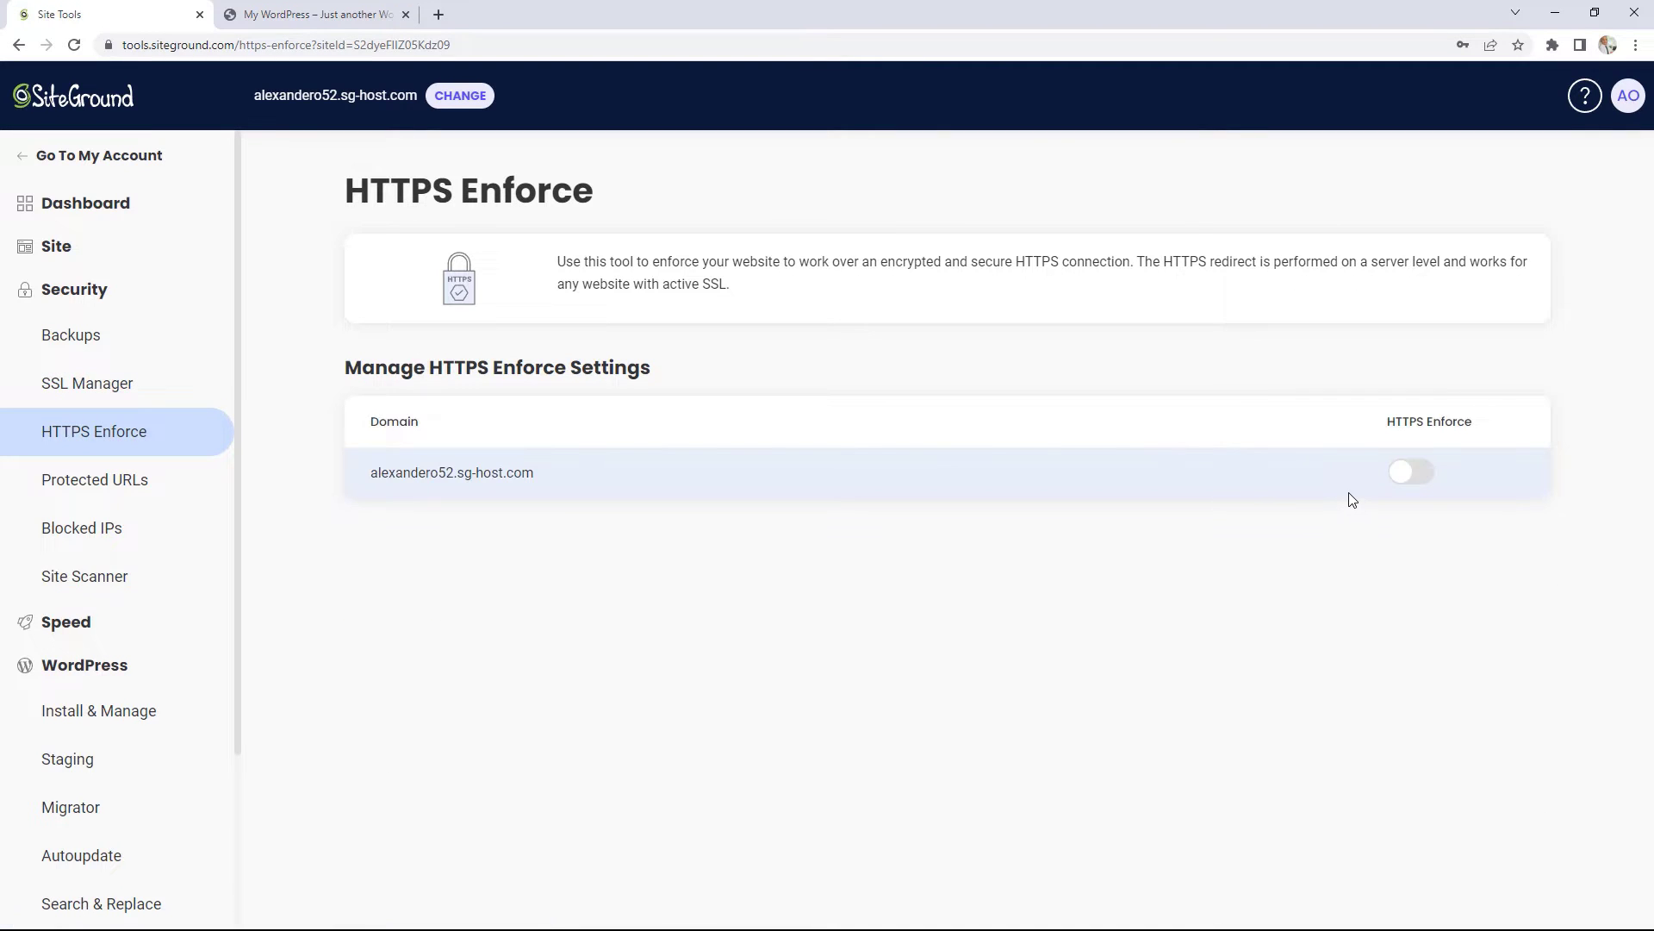
left_click(1417, 479)
Step: Load the site's /wp-admin login page in its browser tab
left_click(314, 15)
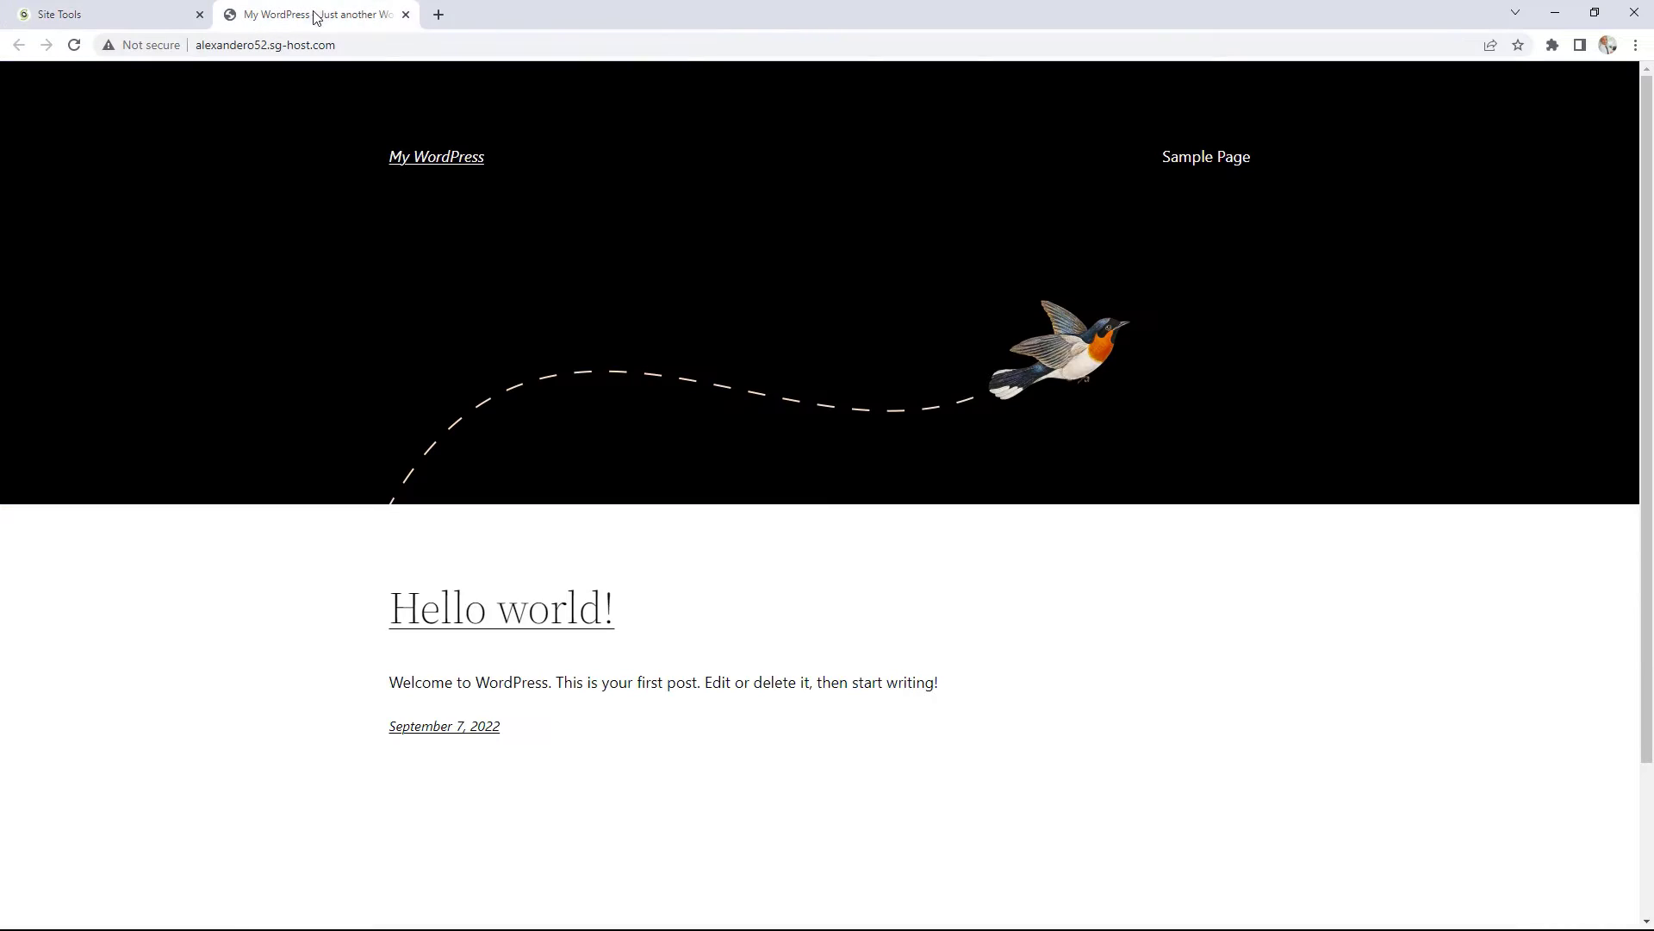
left_click(357, 41)
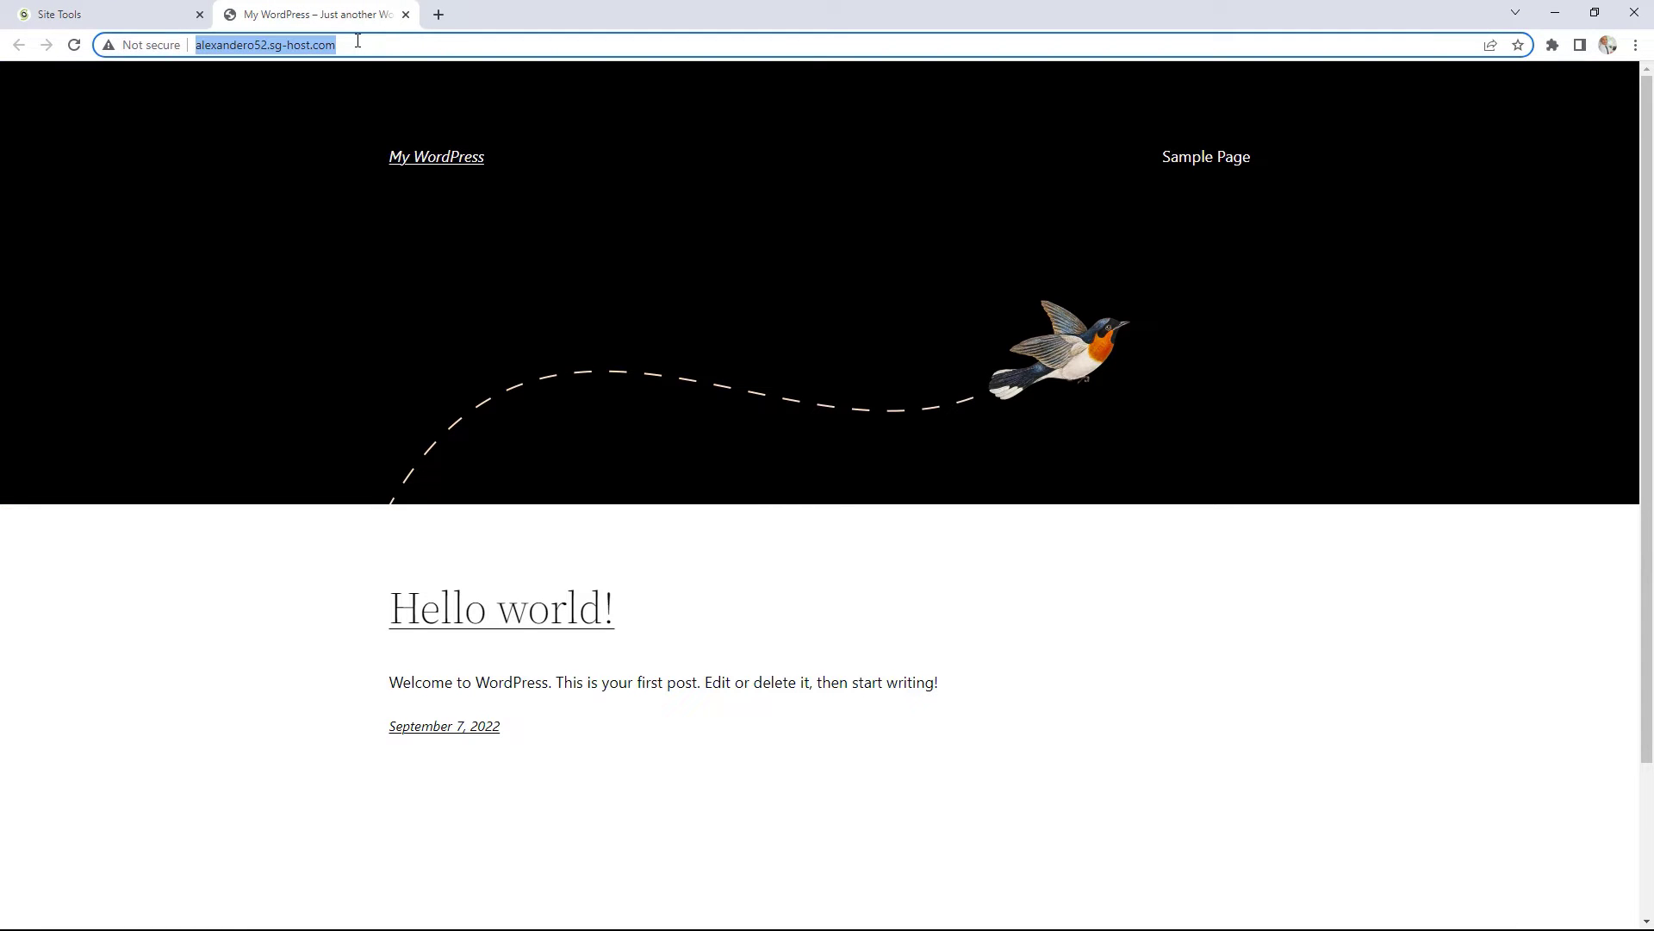
left_click(357, 41)
type("/wp-ad")
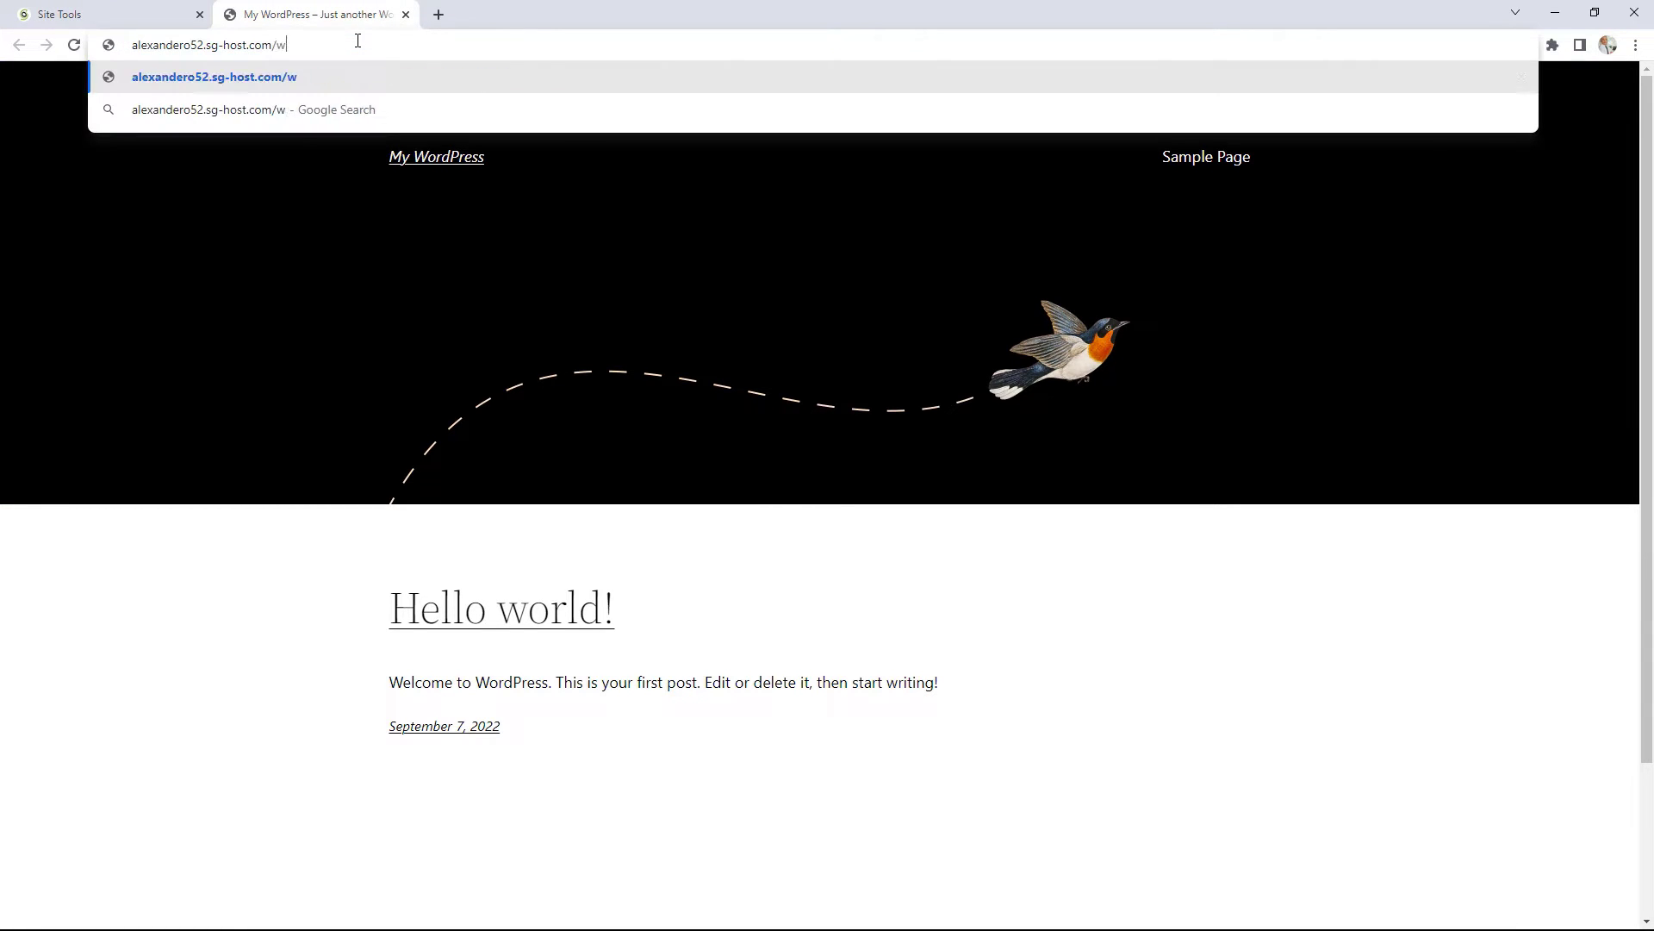
type("min")
key("Return")
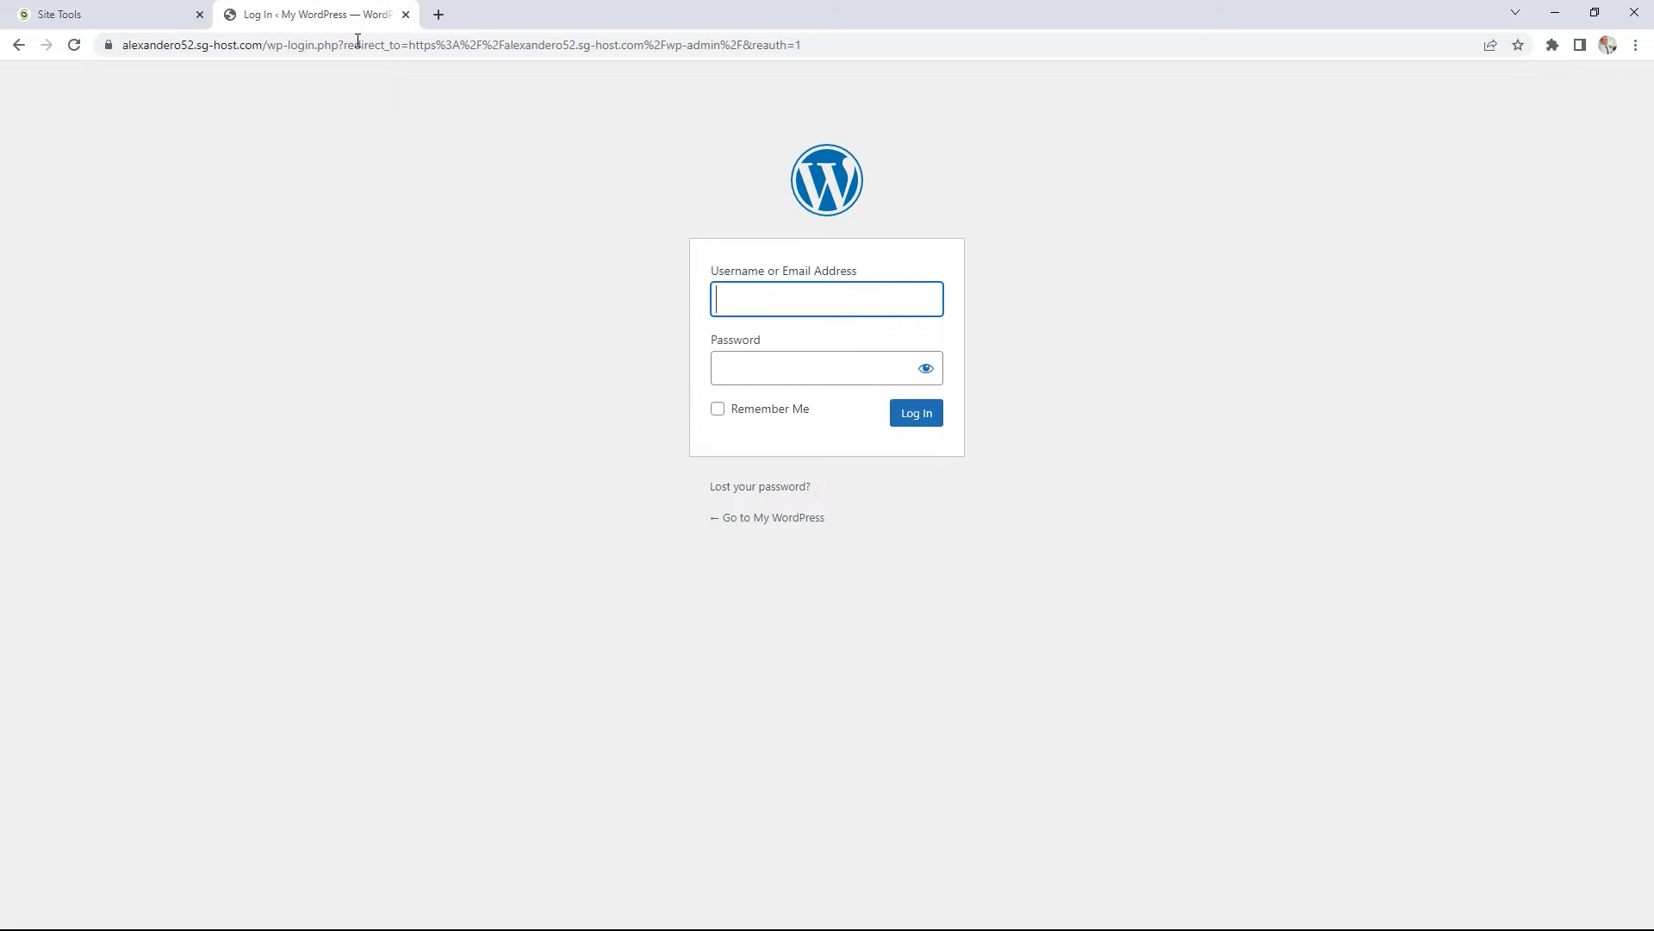
Step: Enter the admin username on the WordPress login form, correcting typos
type("smn")
key("BackSpace")
key("BackSpace")
key("BackSpace")
type("s")
key("BackSpace")
type("am")
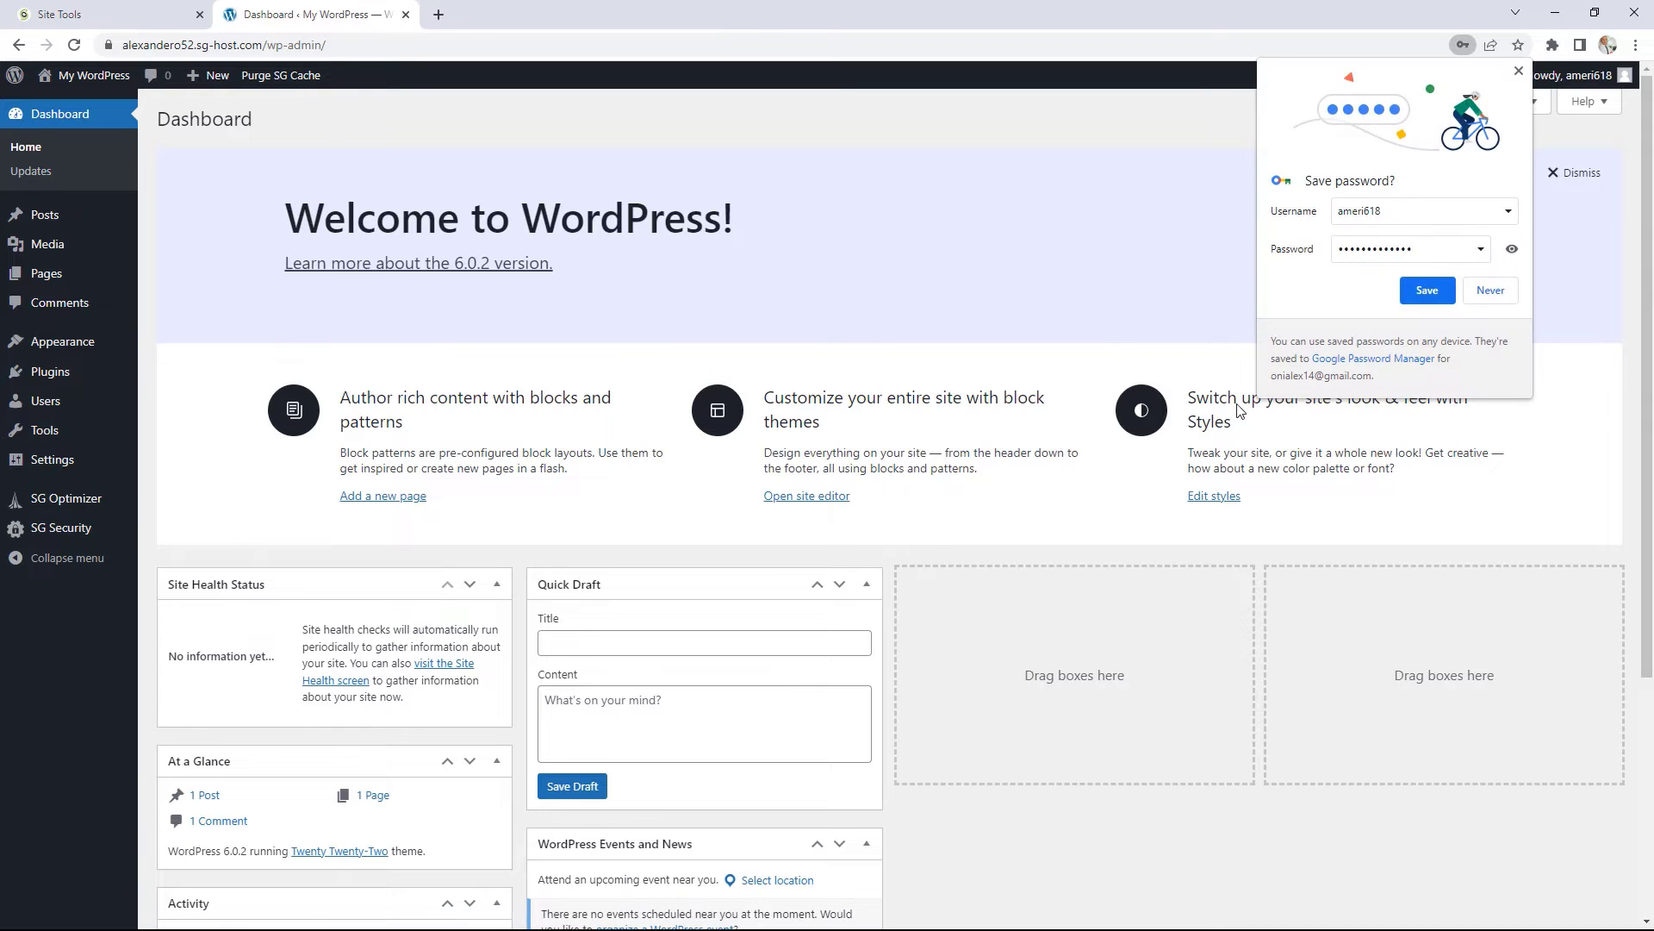
left_click(1519, 70)
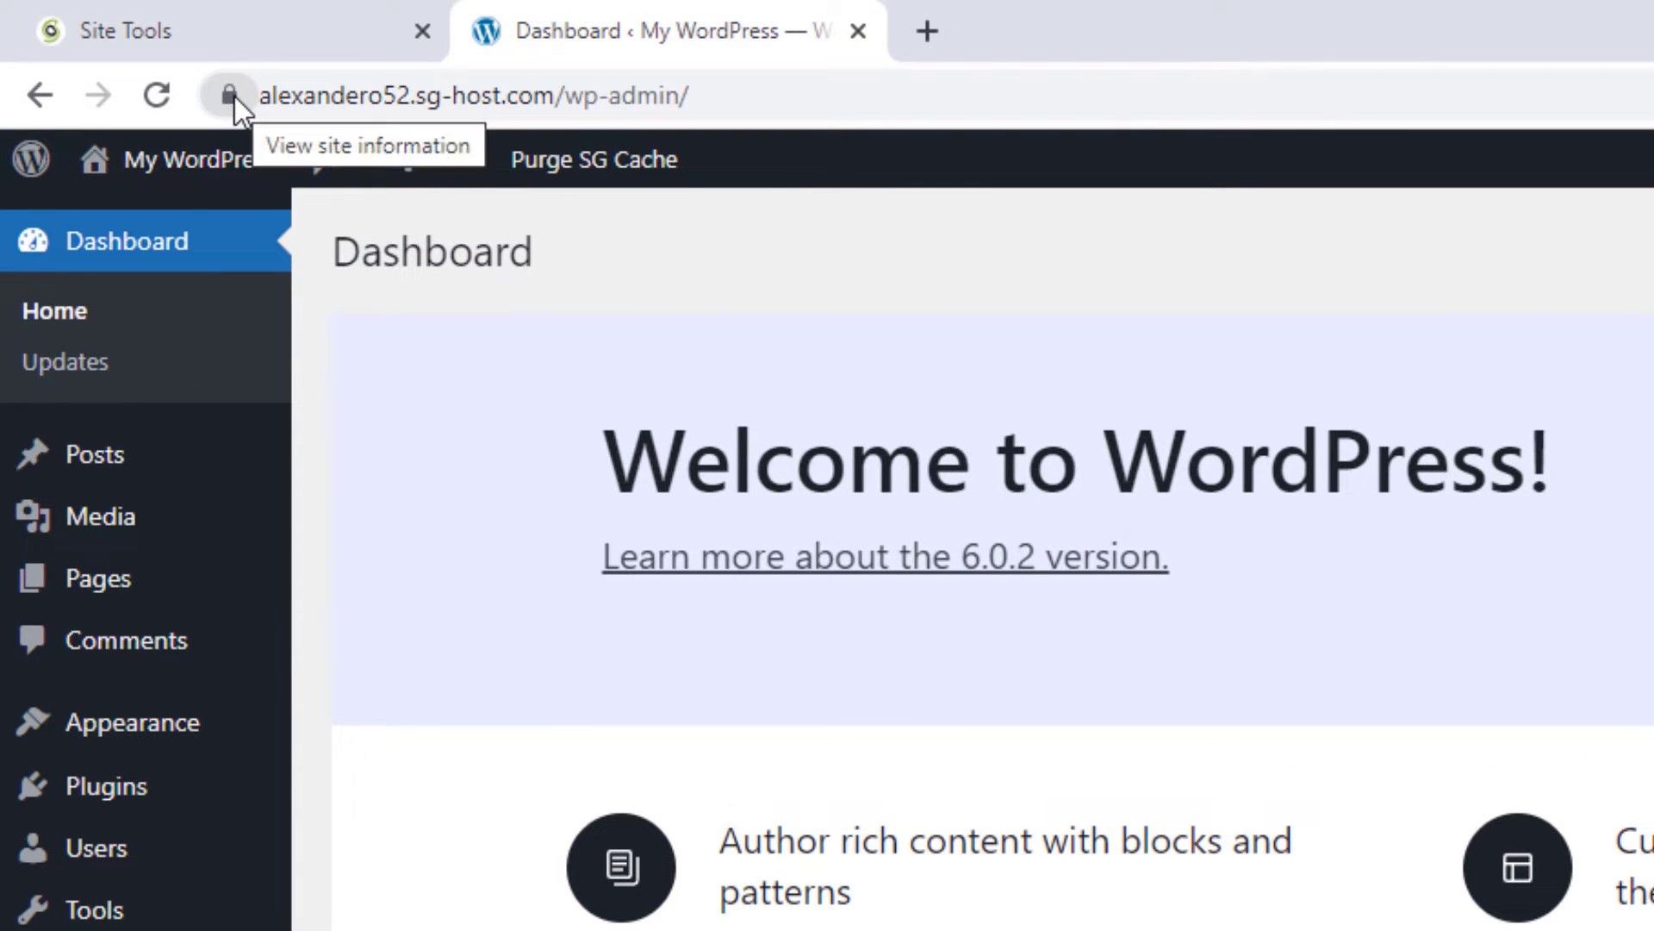
left_click(231, 94)
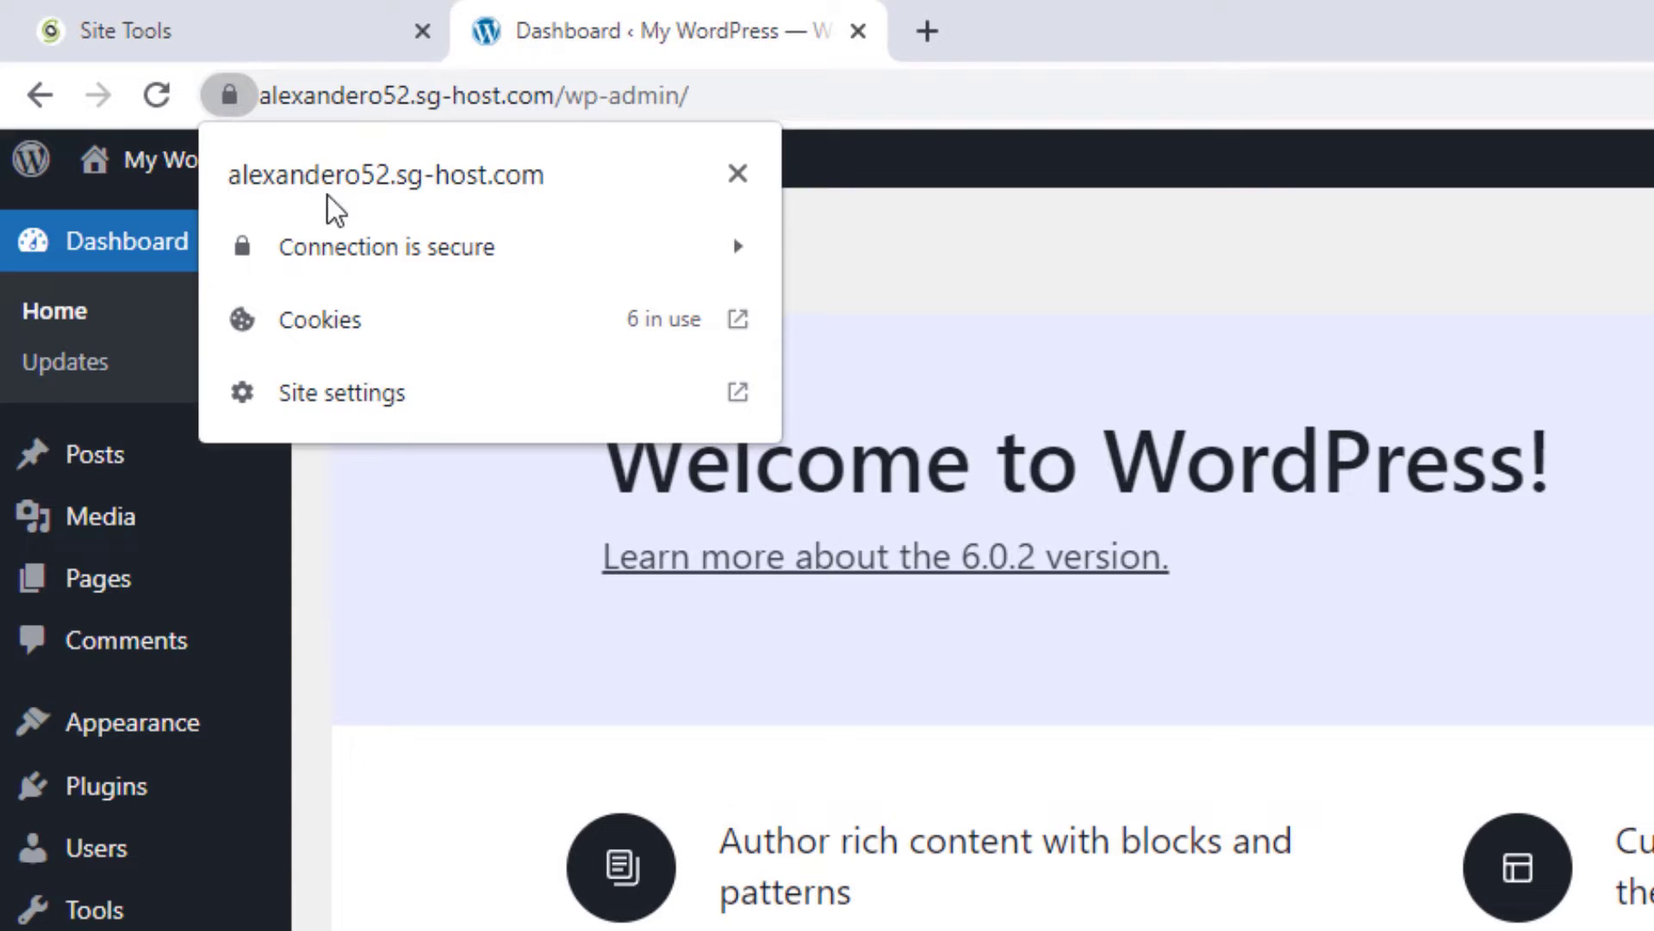
left_click(700, 258)
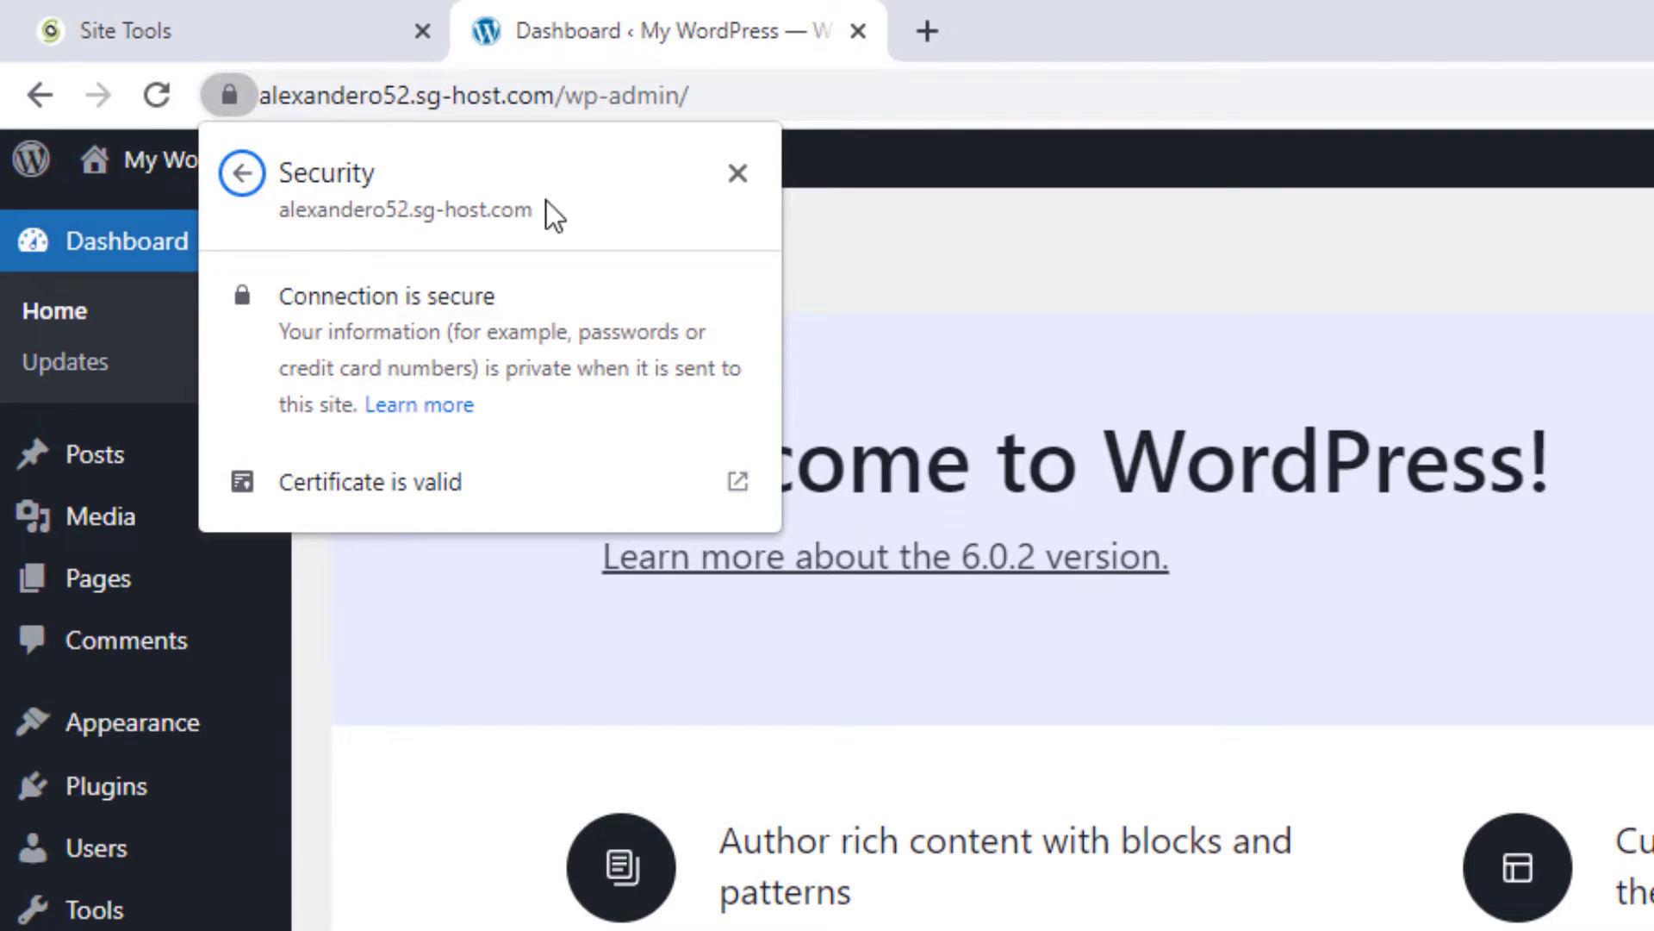
left_click(424, 784)
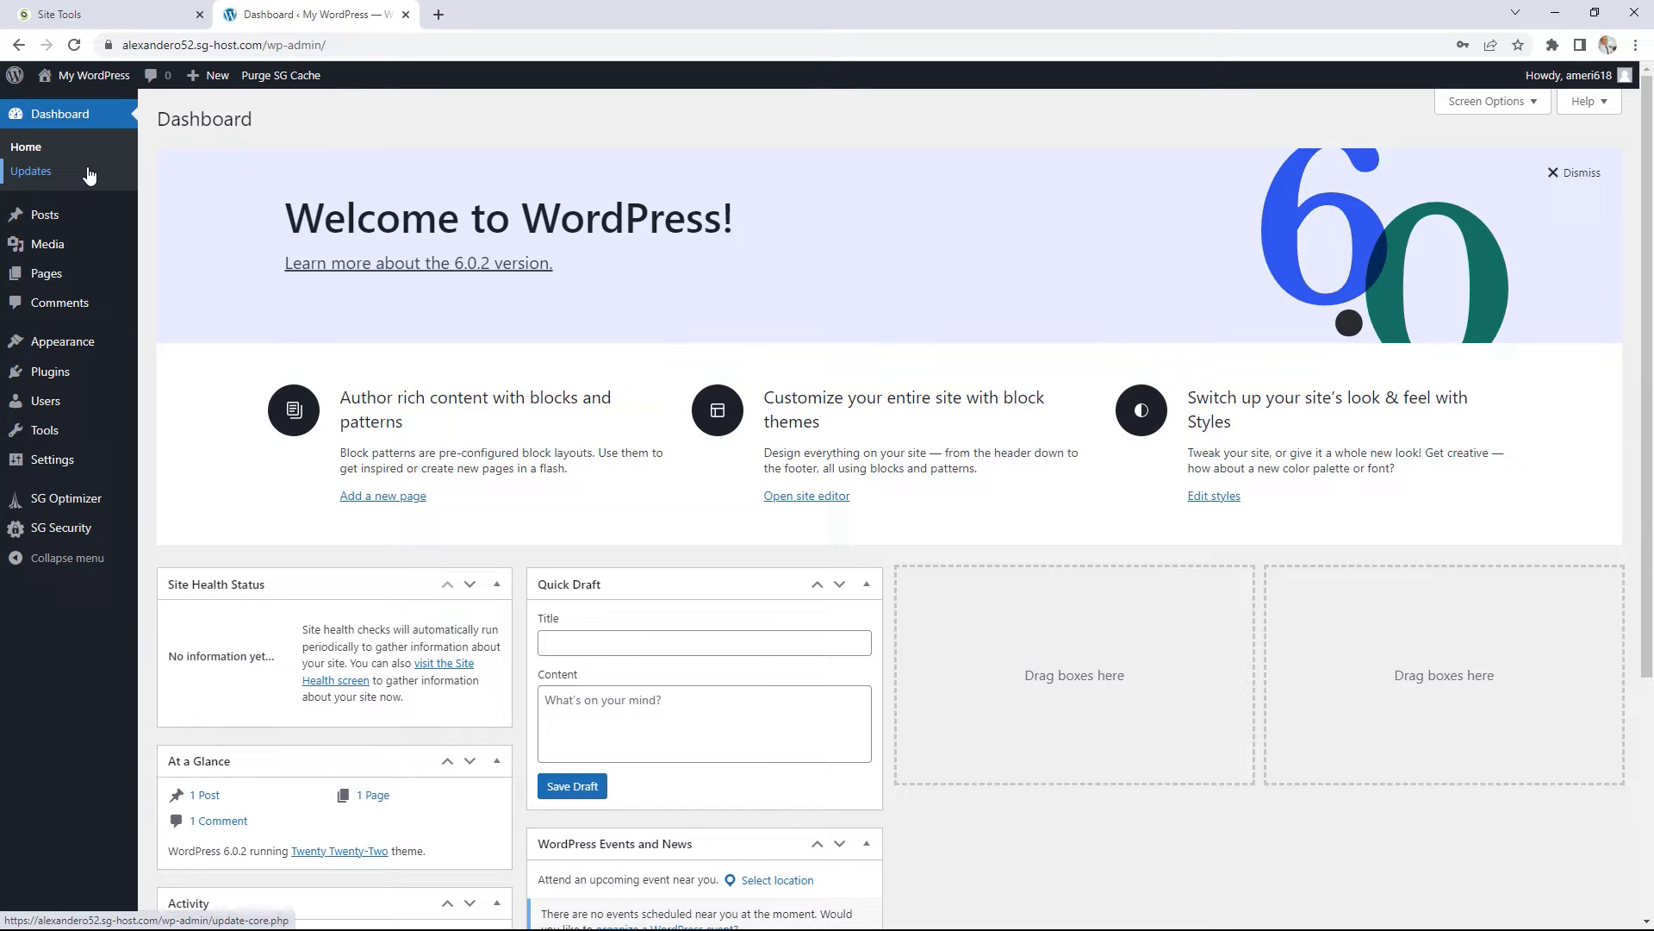
Step: Open the Installed Plugins list in the WordPress admin
mouse_move(75, 372)
left_click(168, 378)
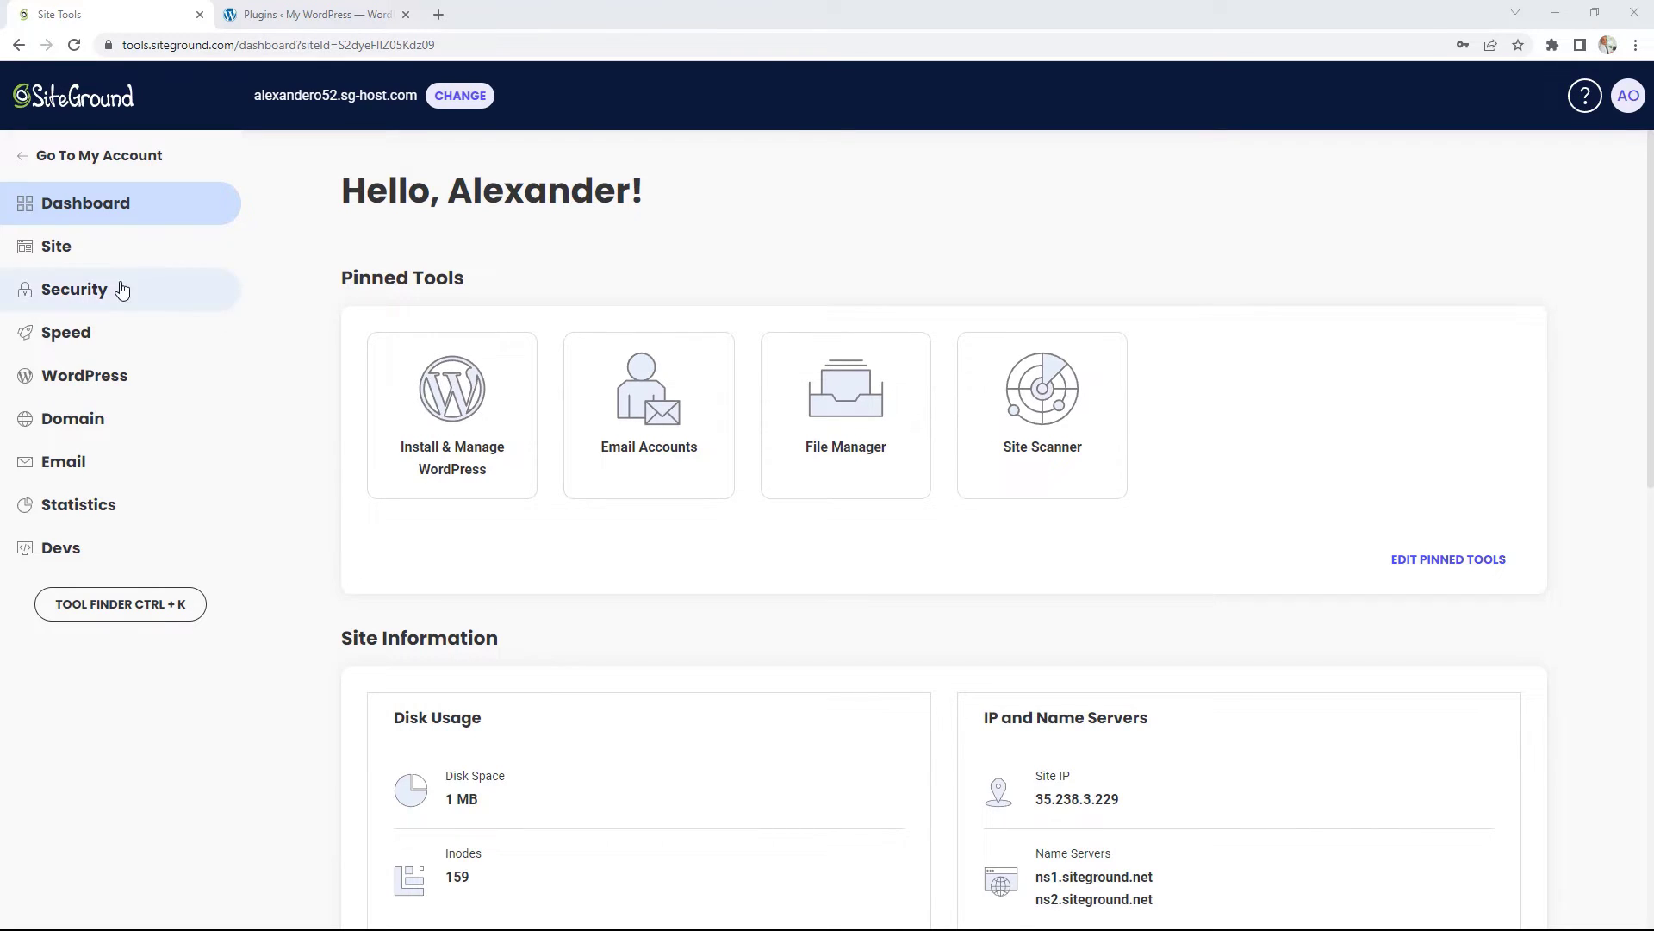
Step: Browse File Manager into public_html/wp-content, then go to Site > FTP Accounts
left_click(62, 252)
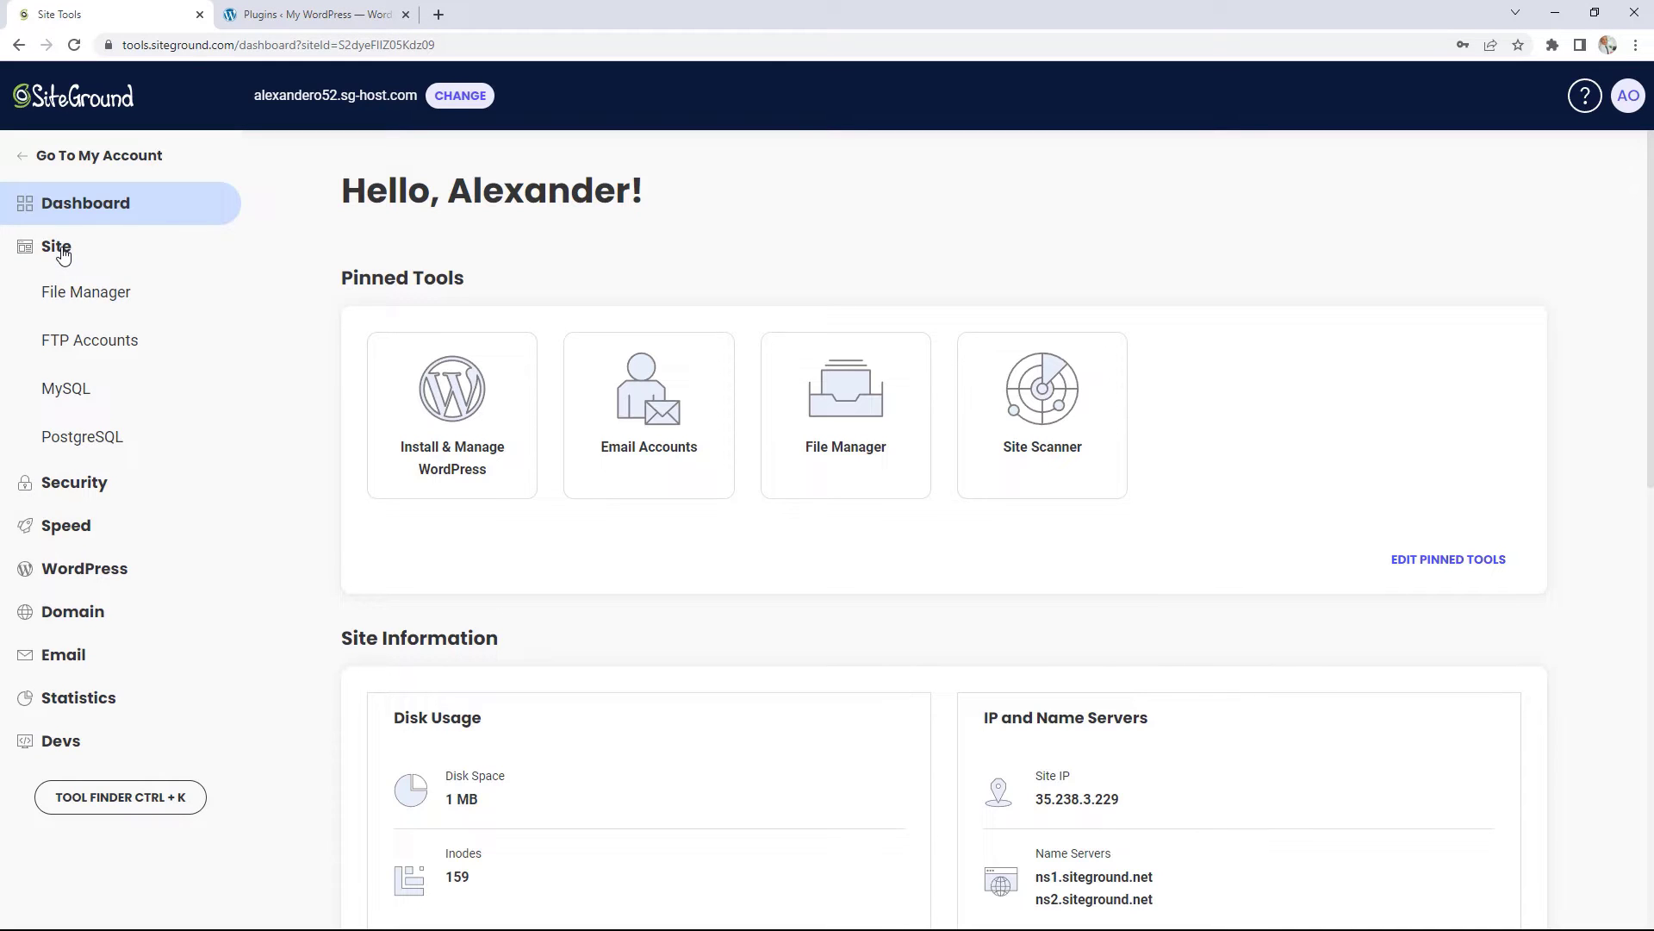
left_click(108, 298)
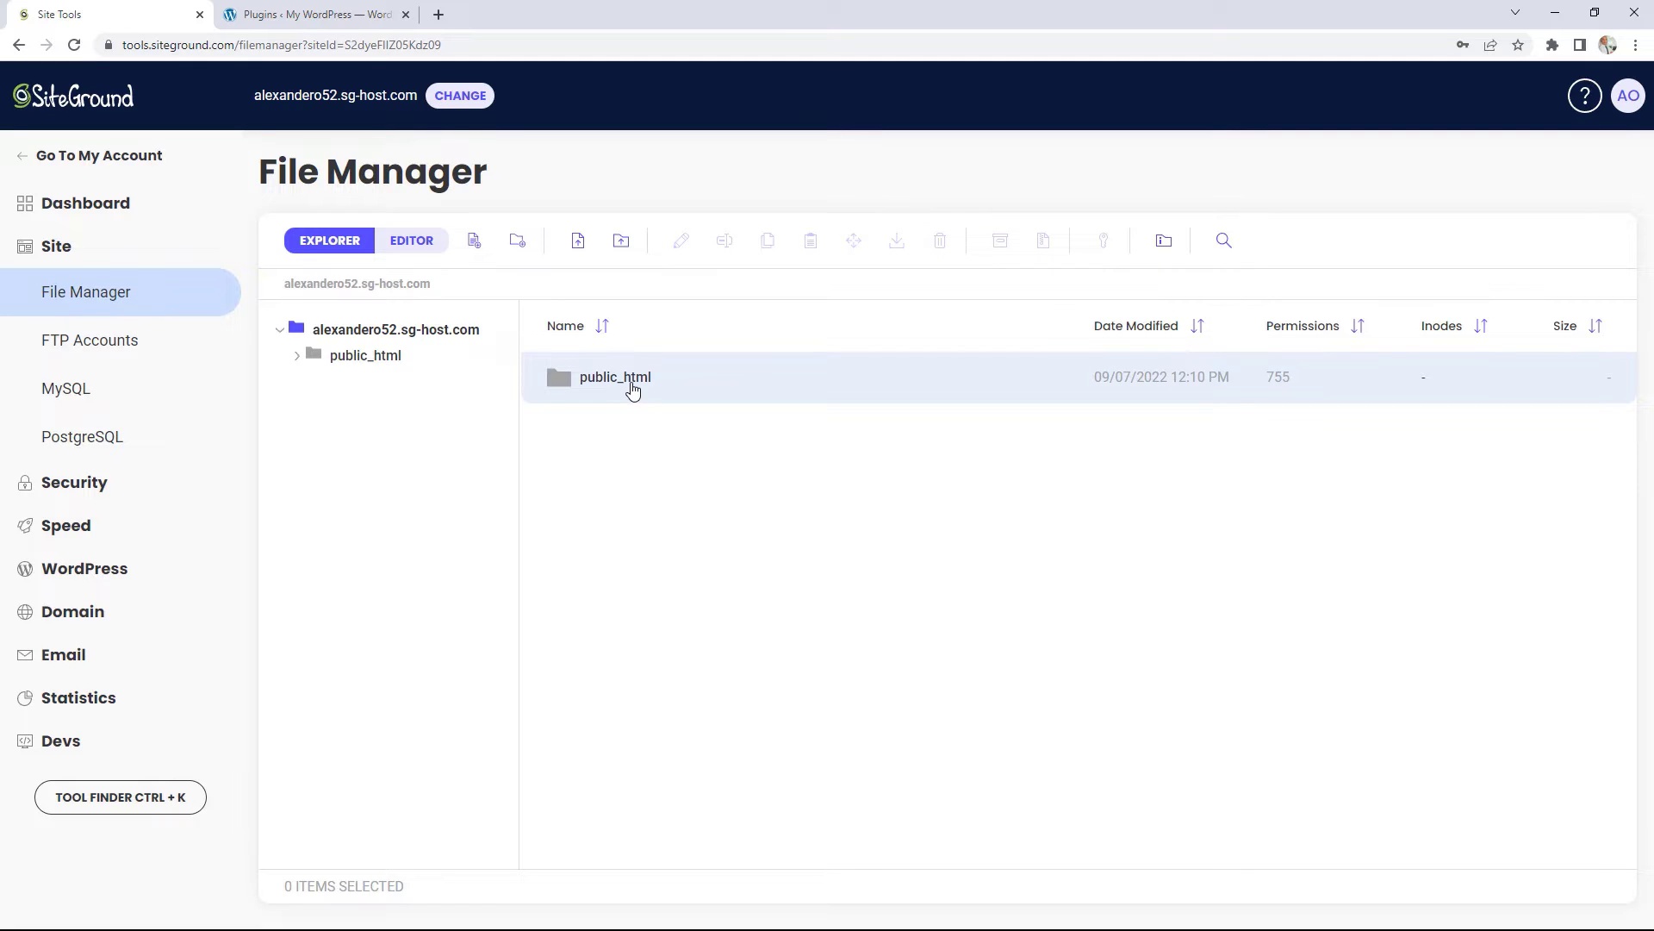
double_click(602, 390)
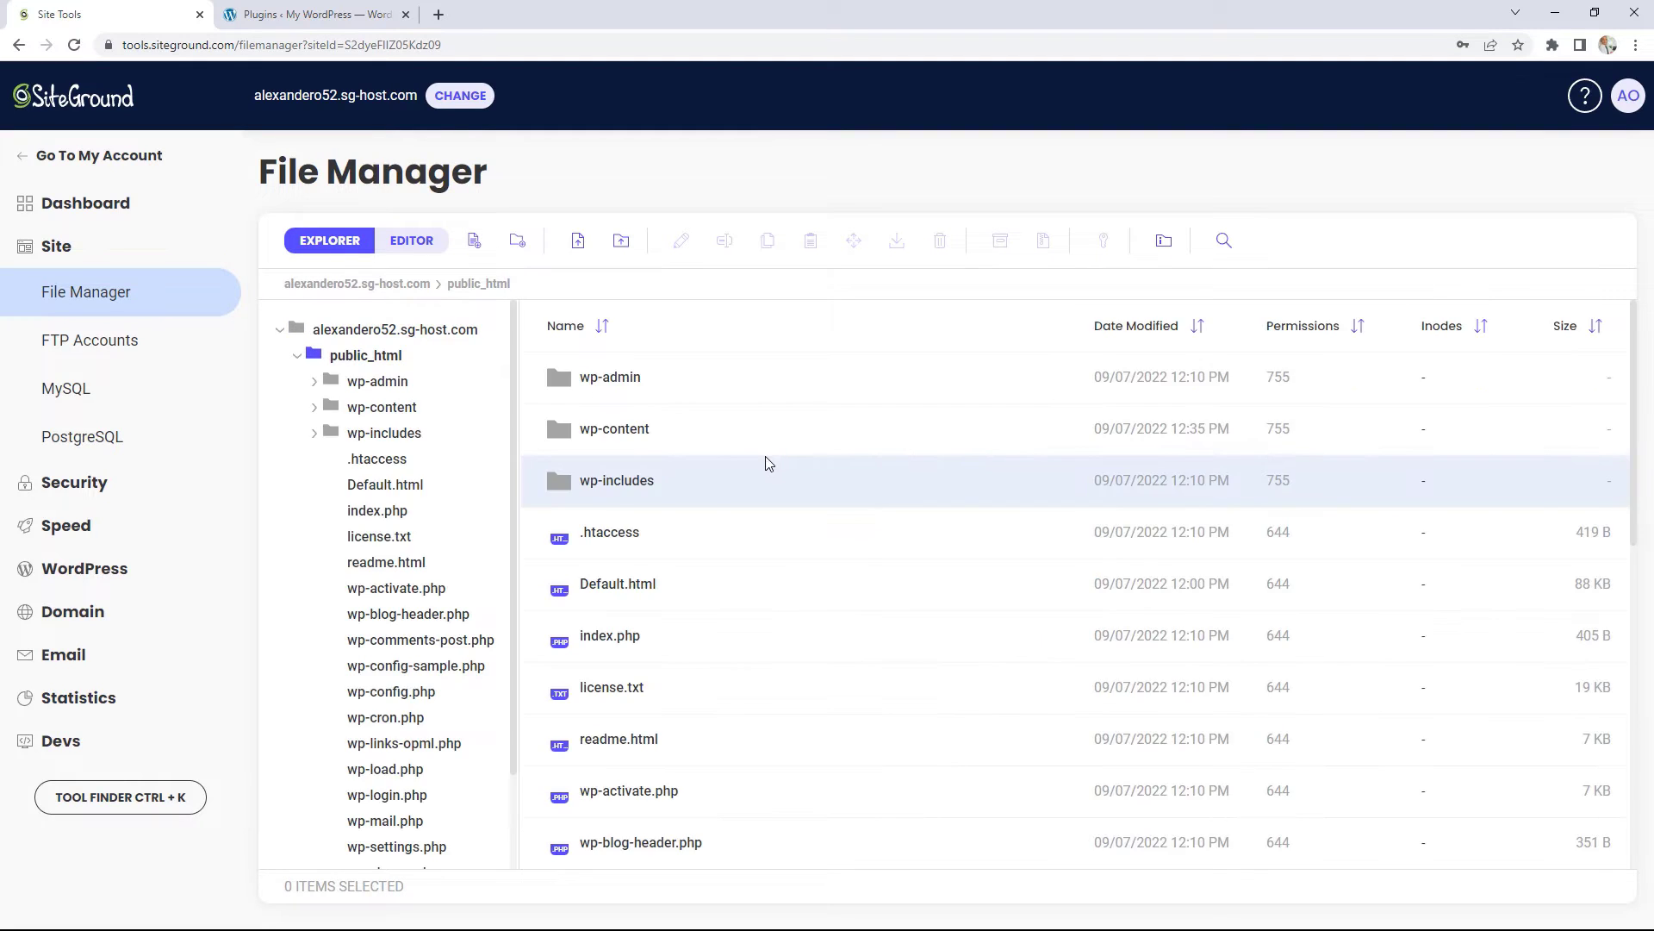
double_click(629, 436)
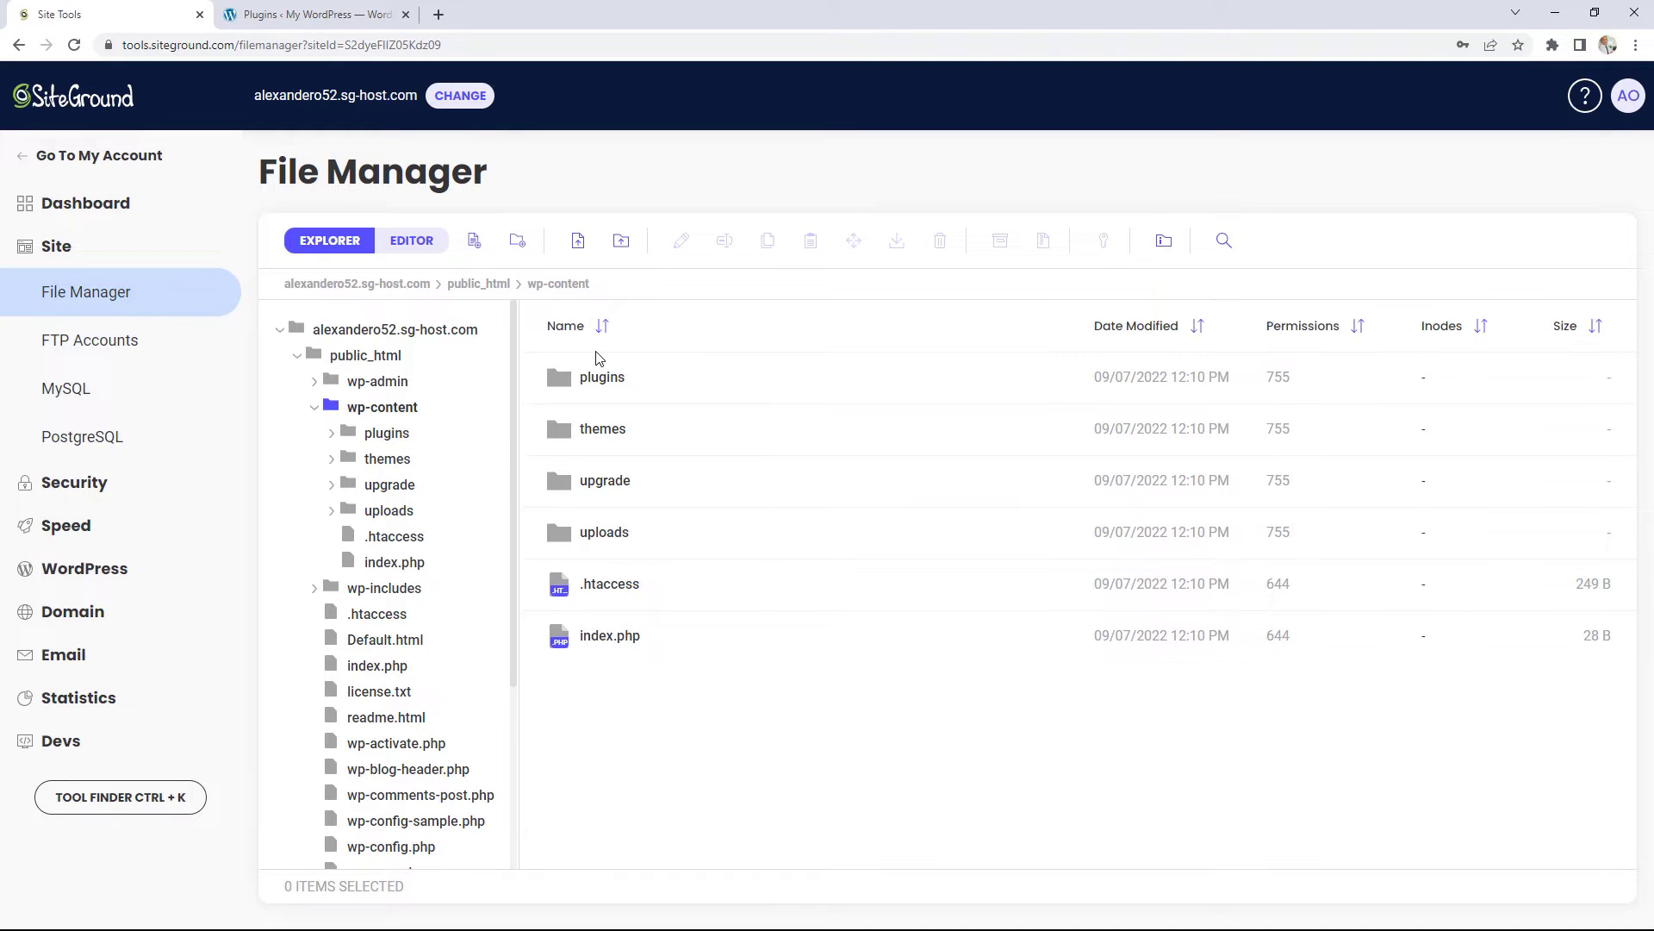
left_click(84, 345)
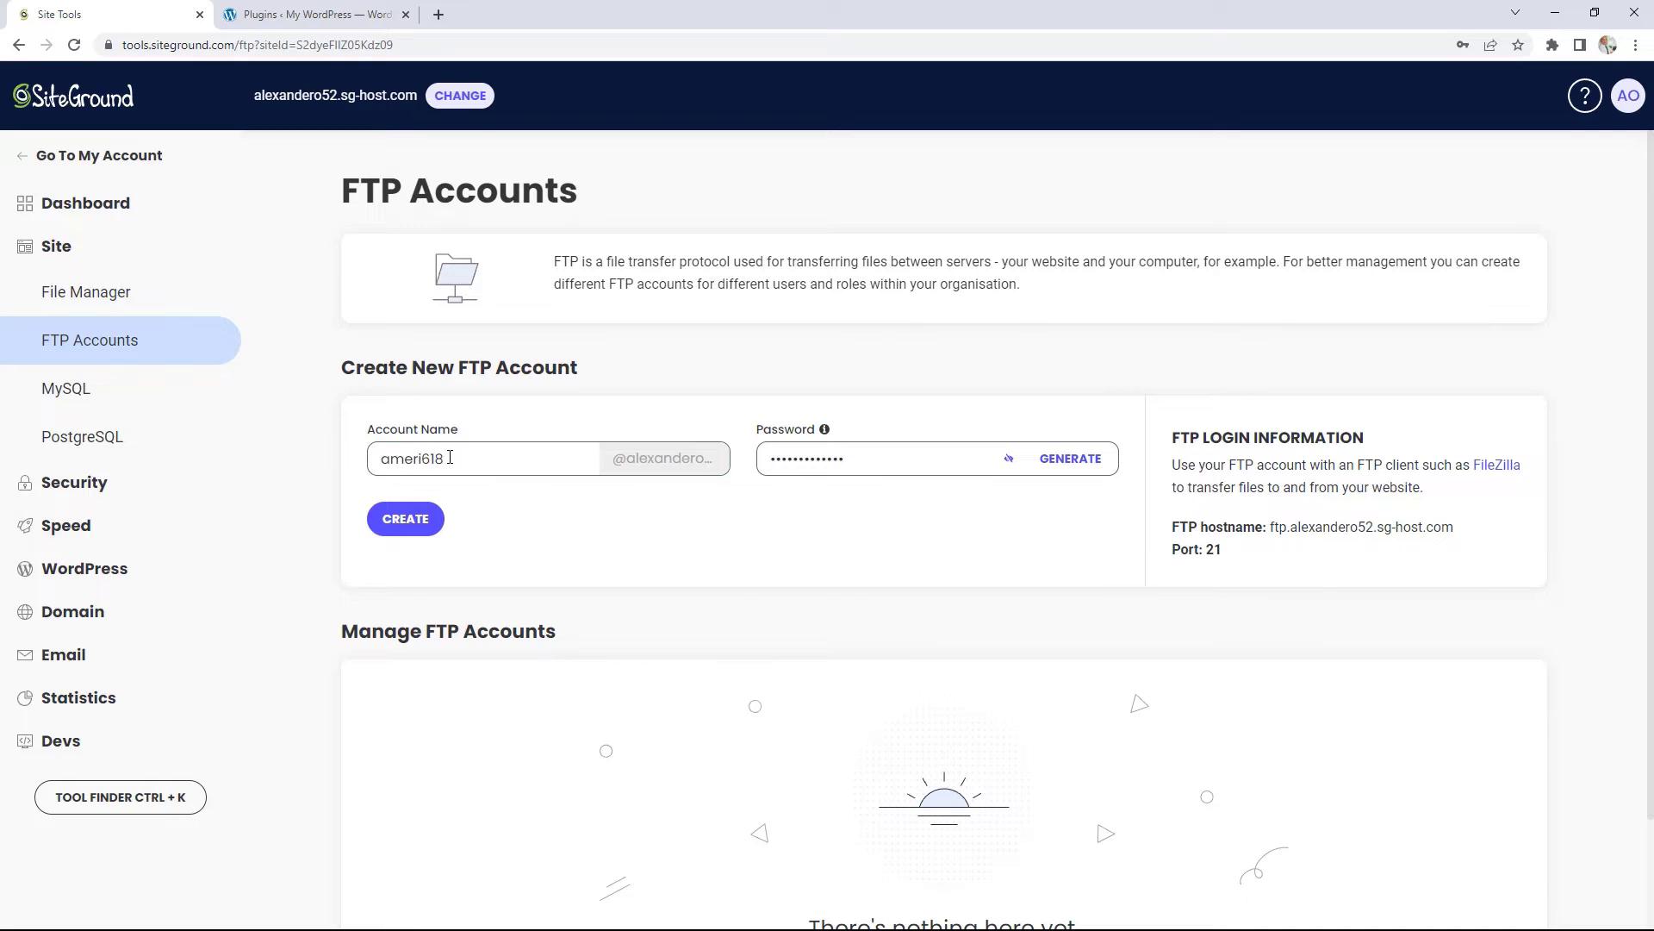
Step: Create an FTP account named 'adminftp'
left_click_drag(456, 458, 357, 469)
type("adminftp")
left_click(421, 528)
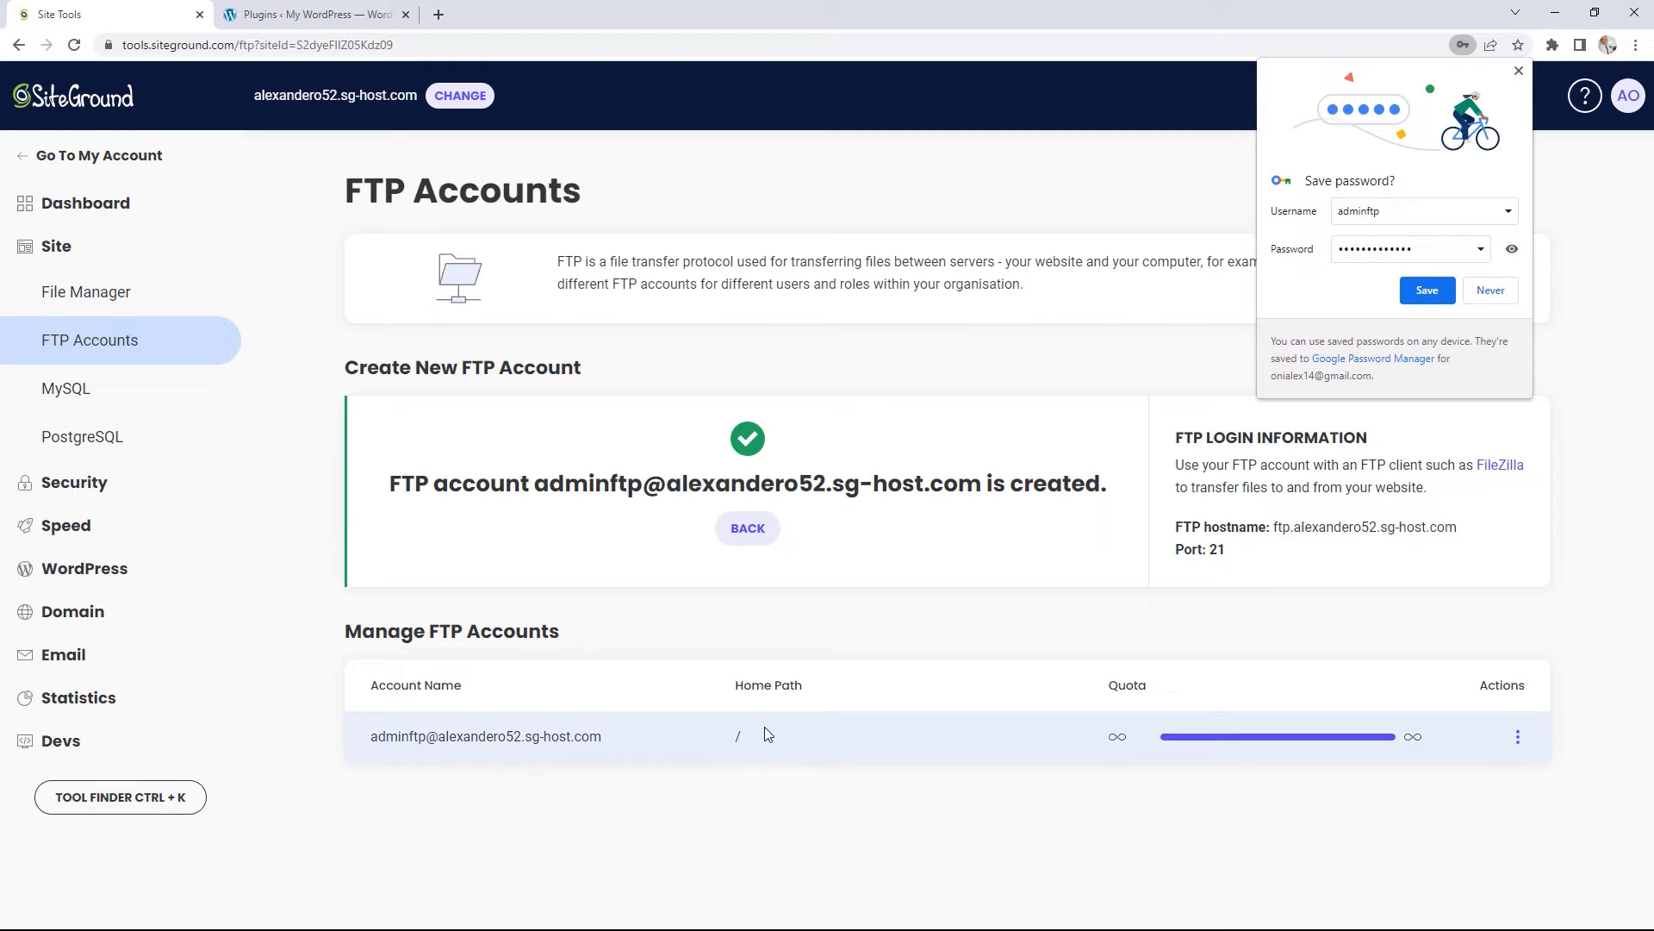
Step: View the adminftp account's FTP credentials, then close them and the actions list
left_click(1519, 738)
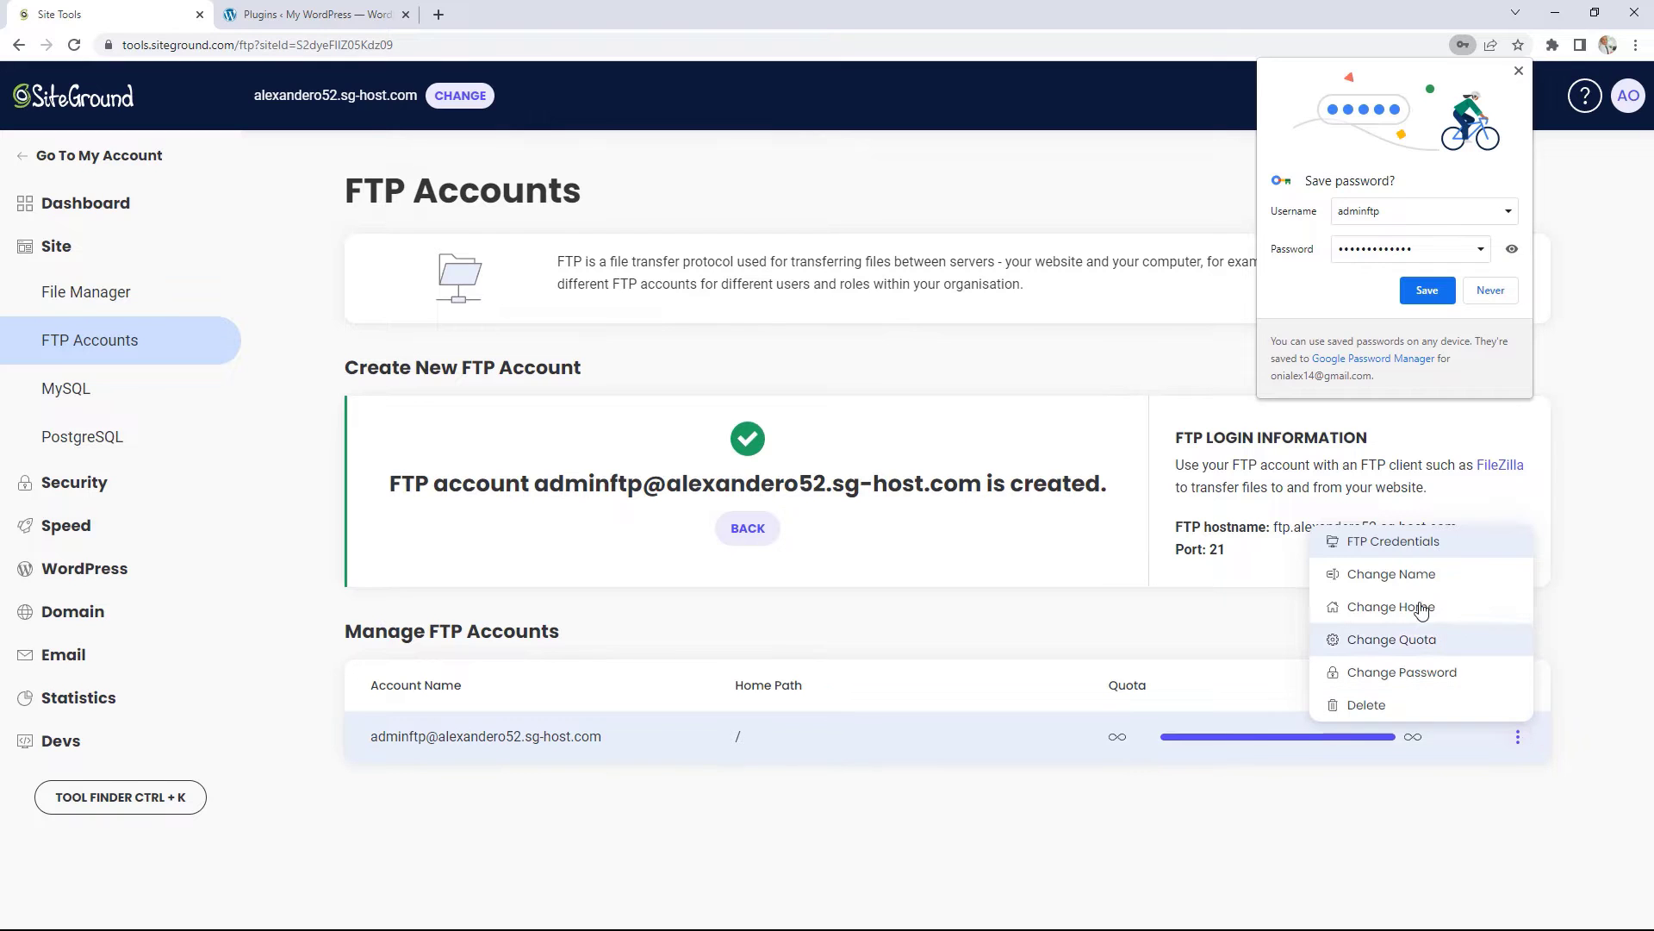
left_click(1375, 544)
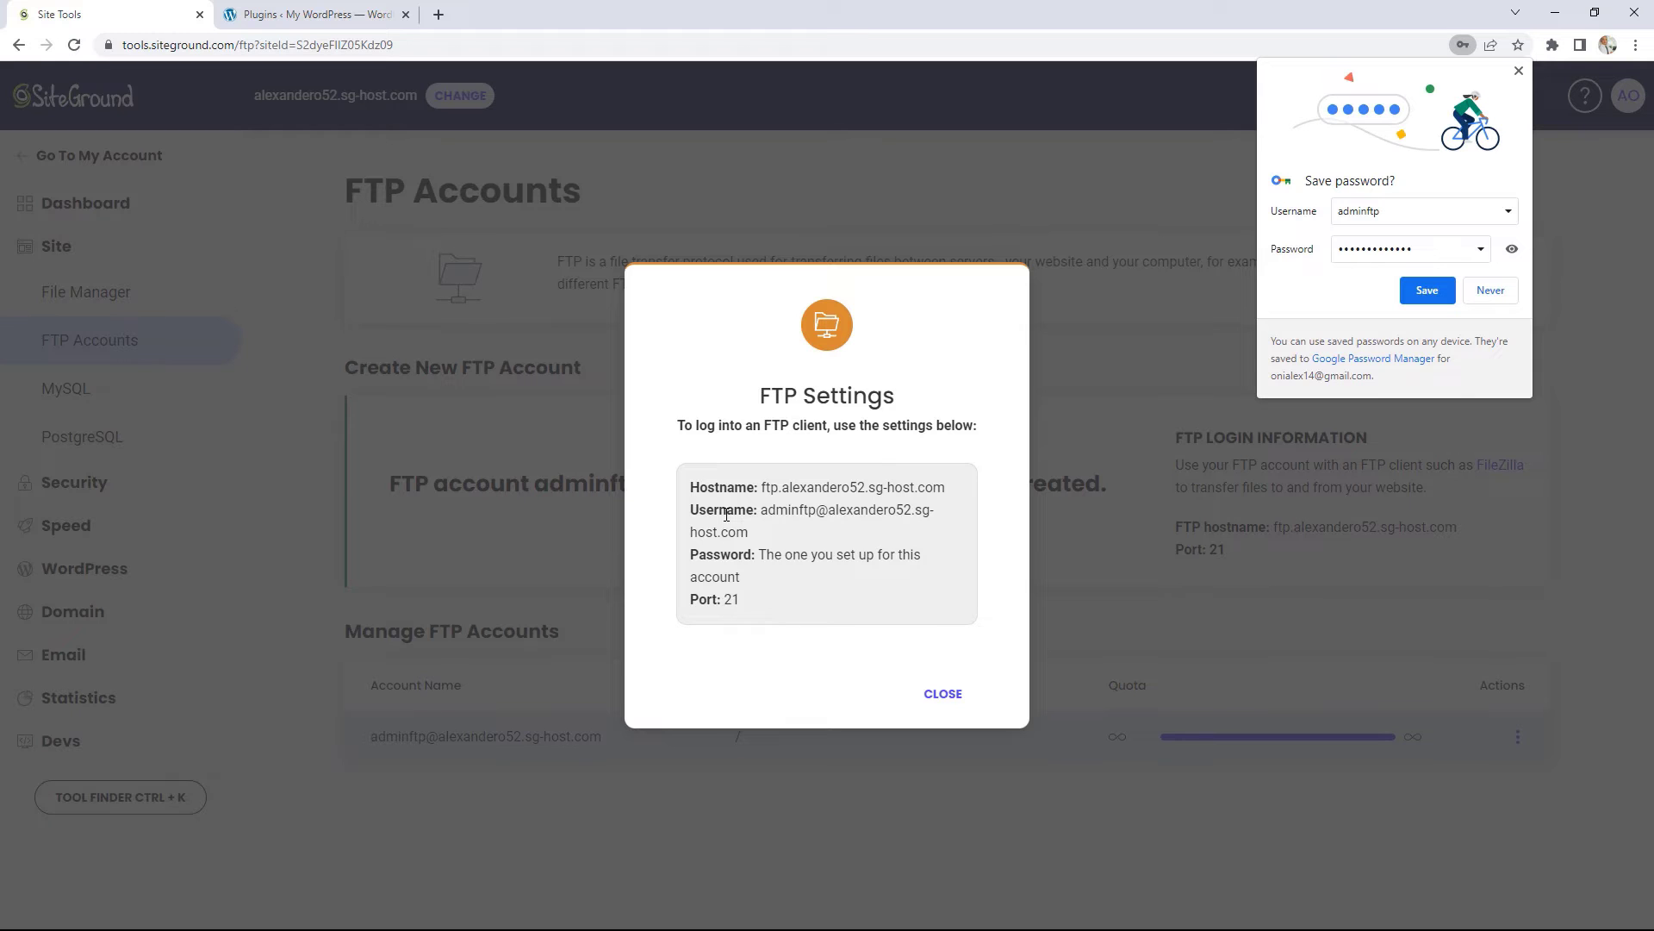
left_click(943, 694)
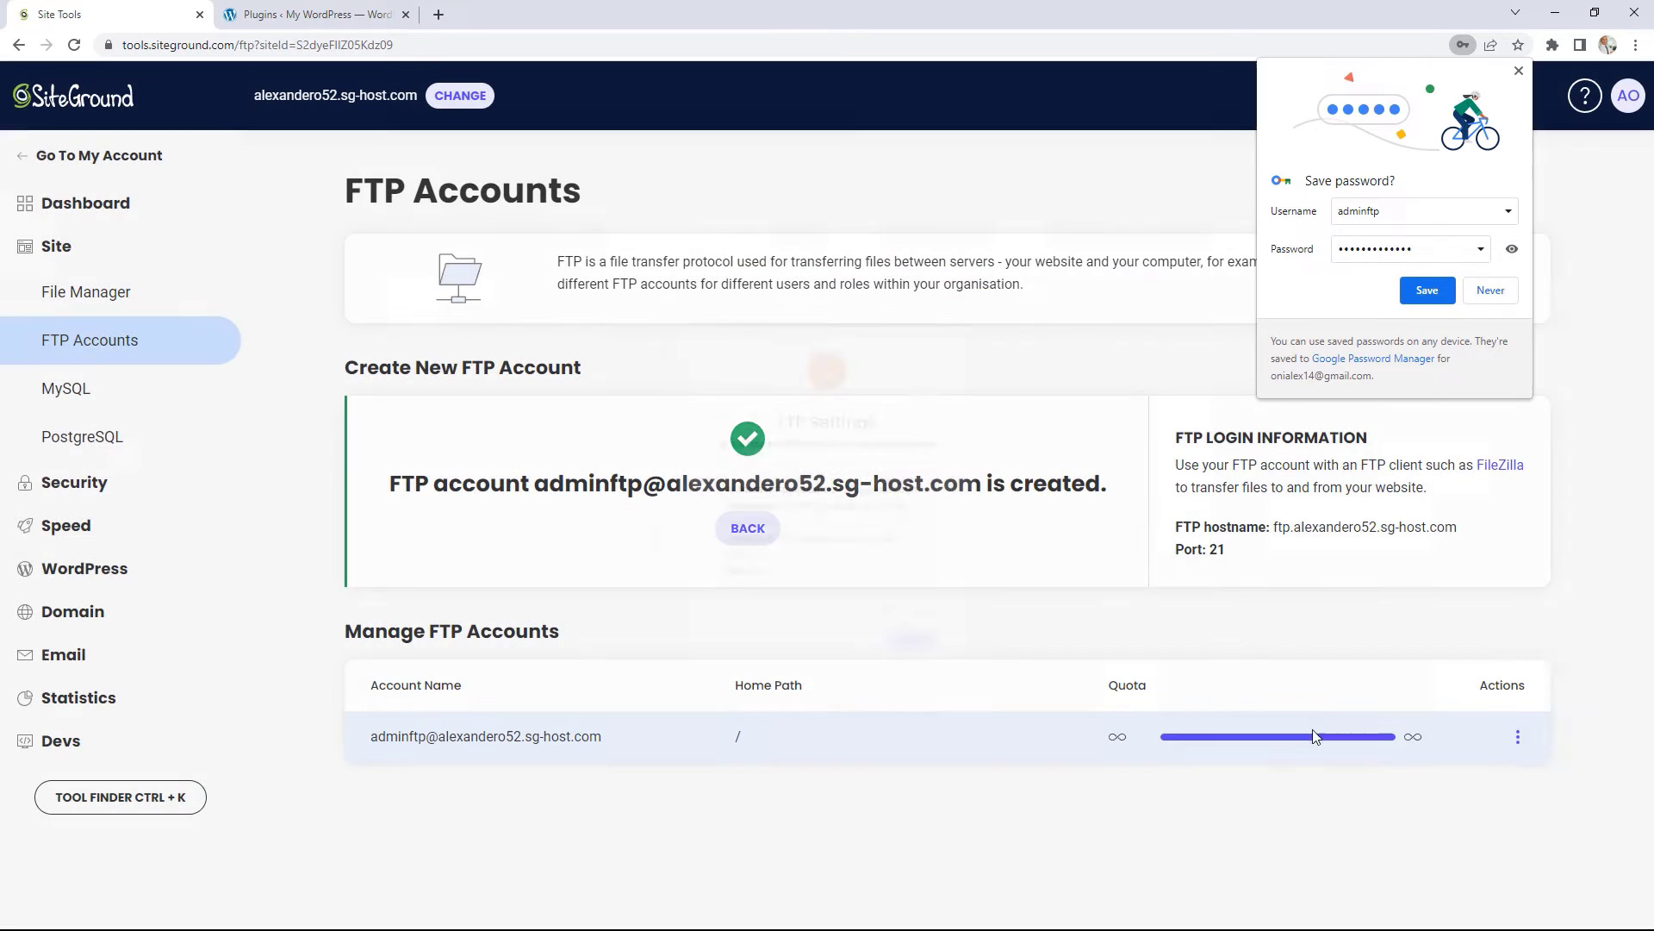
left_click(1524, 743)
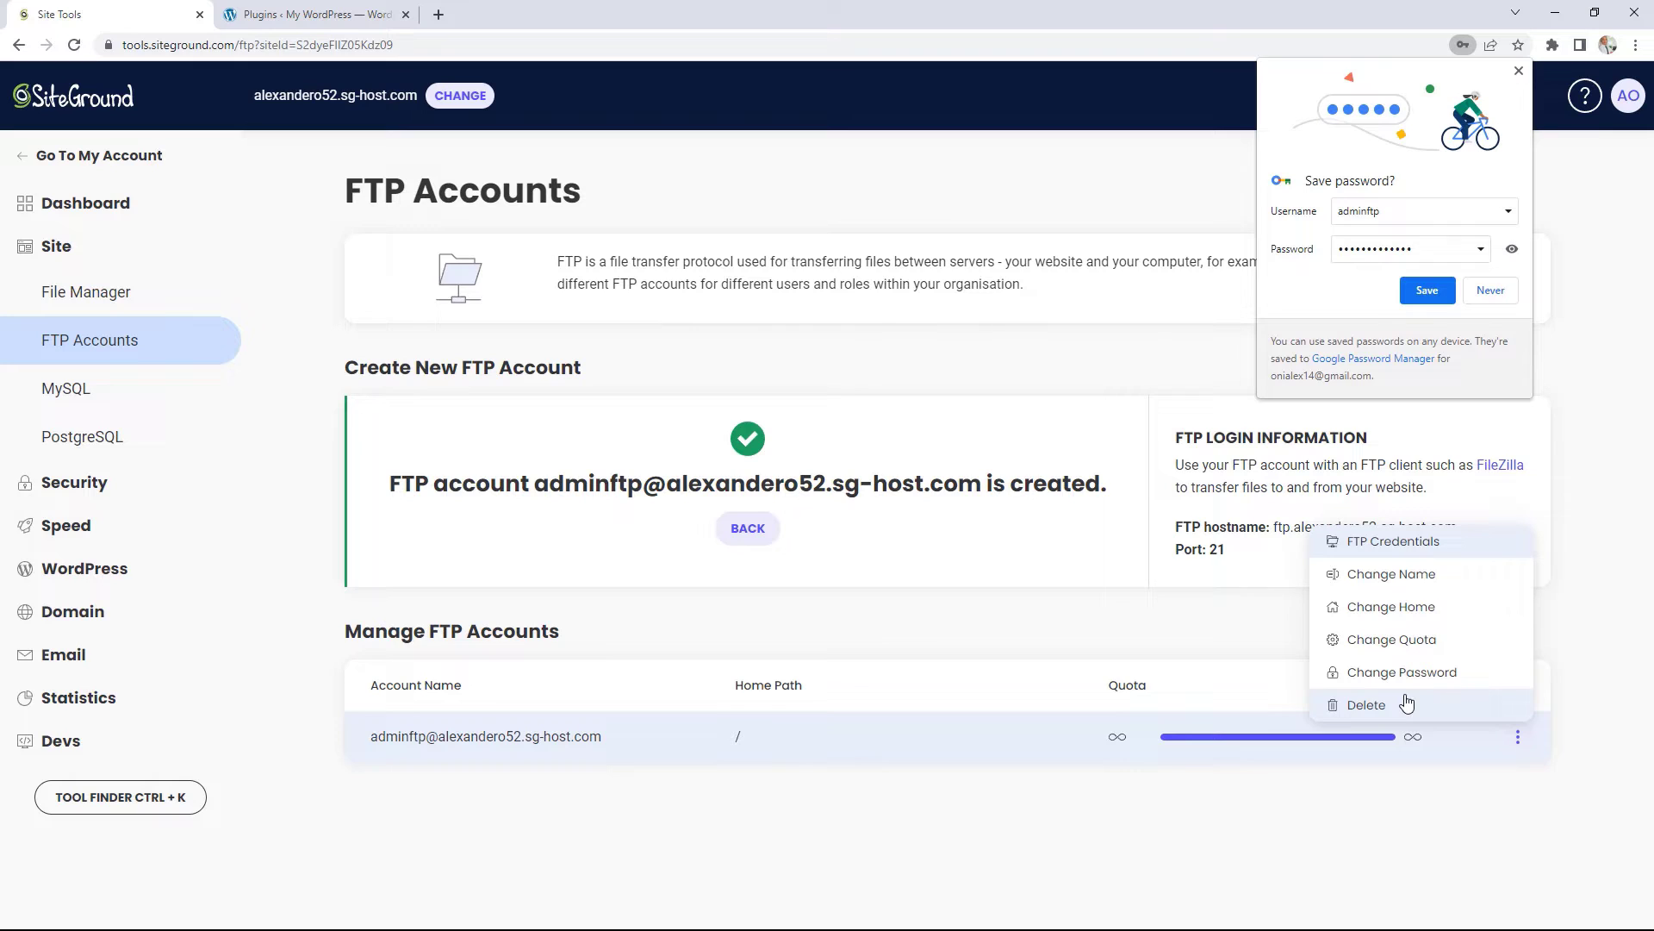
left_click(880, 799)
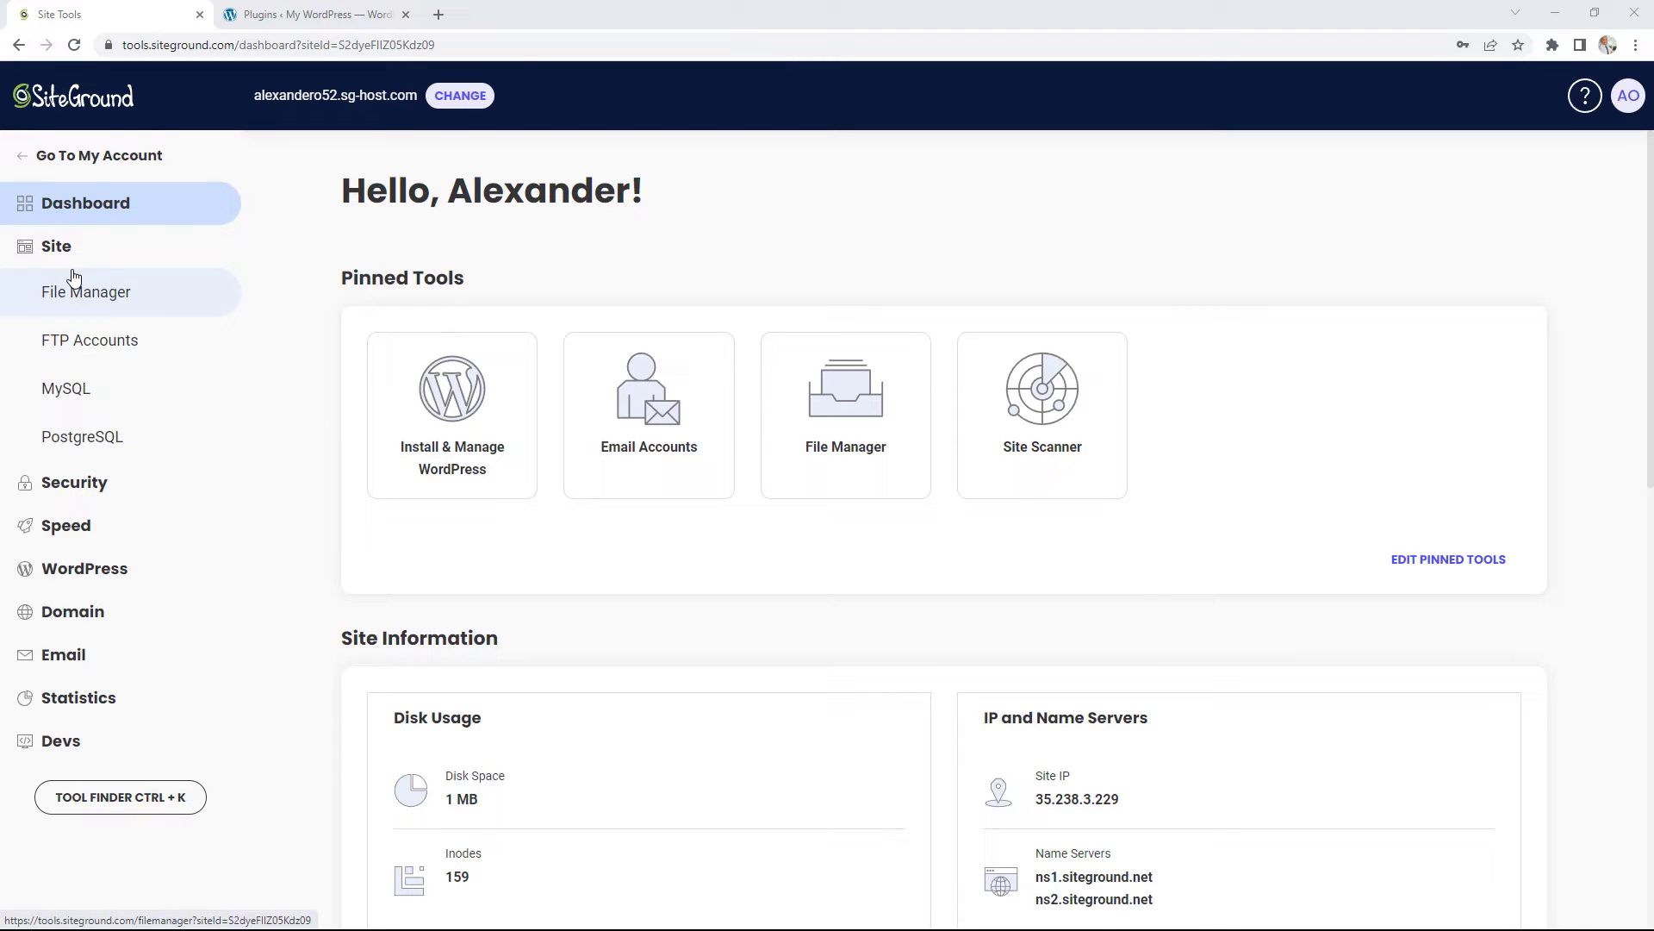
Step: Open Security > Backups for alexandero52.sg-host.com
left_click(93, 485)
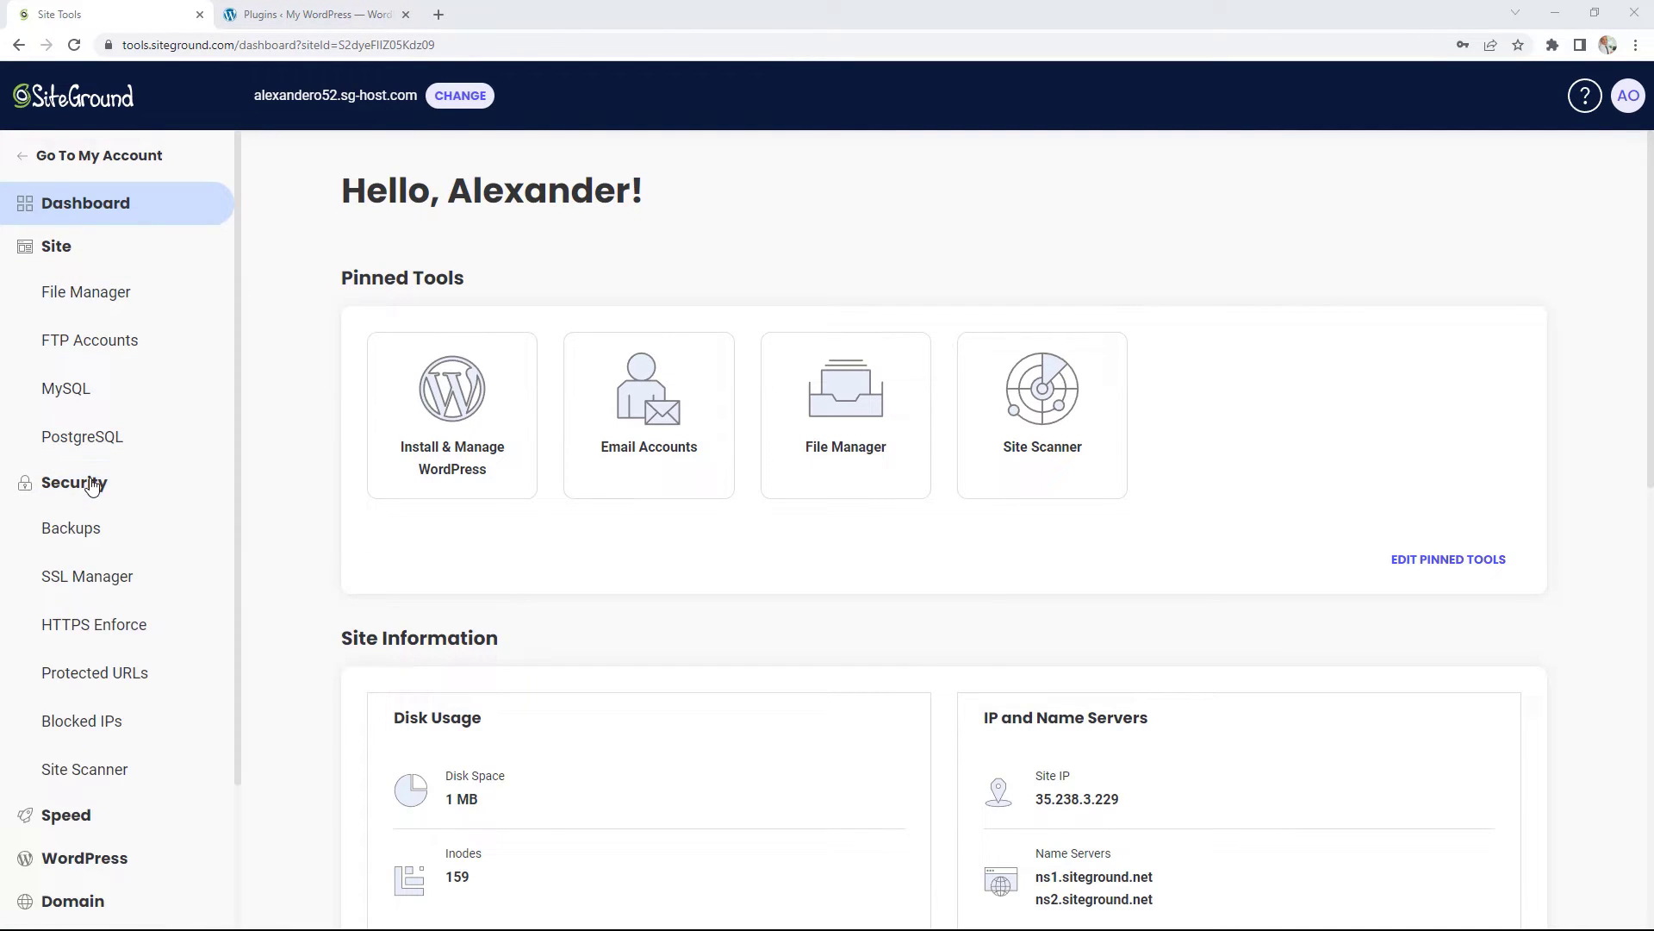
left_click(92, 535)
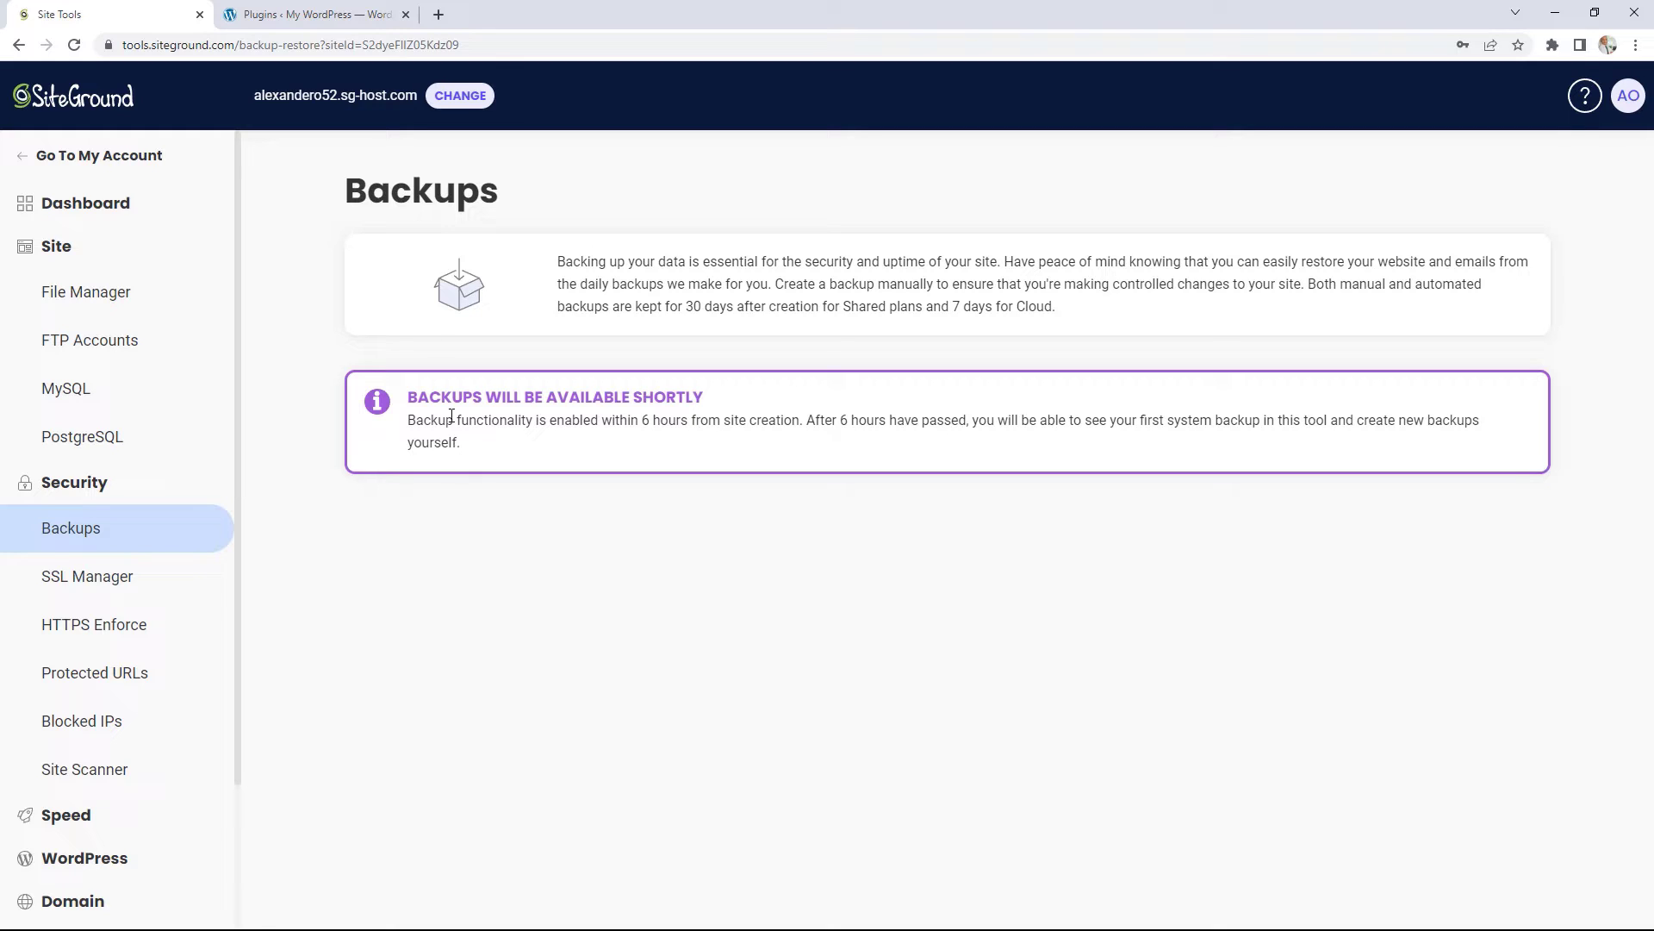
Step: Switch the managed site to the sg-host site numbered 36 and review its daily system backups
left_click(450, 99)
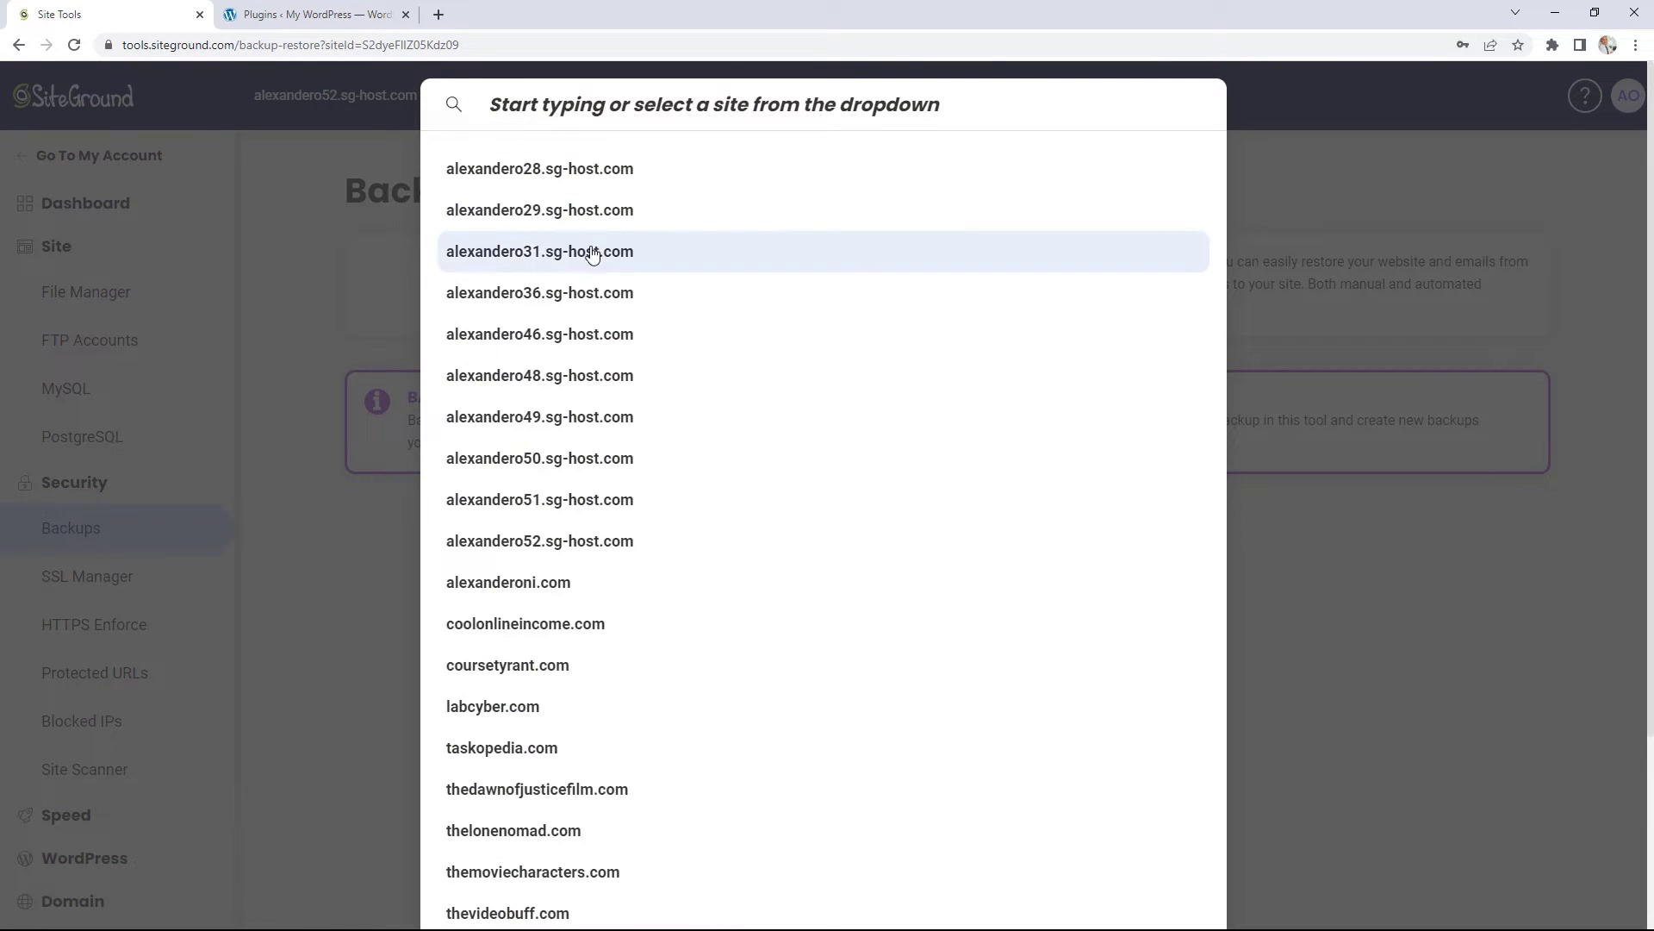
left_click(541, 297)
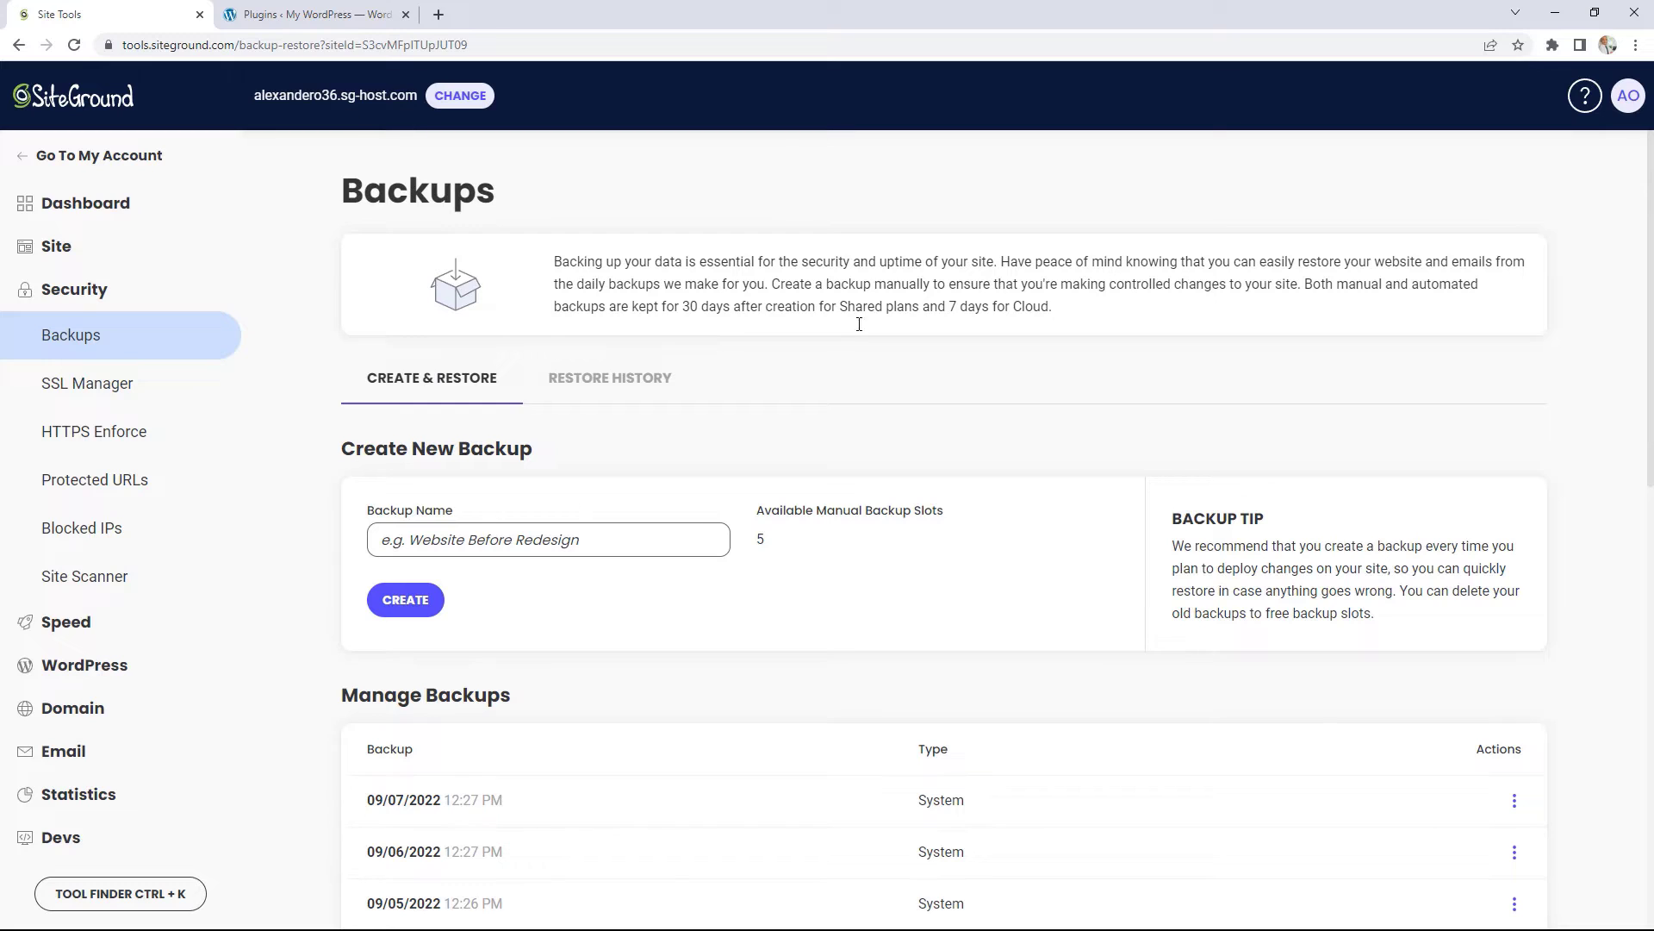
scroll(950, 405, "down", 1)
scroll(950, 406, "down", 1)
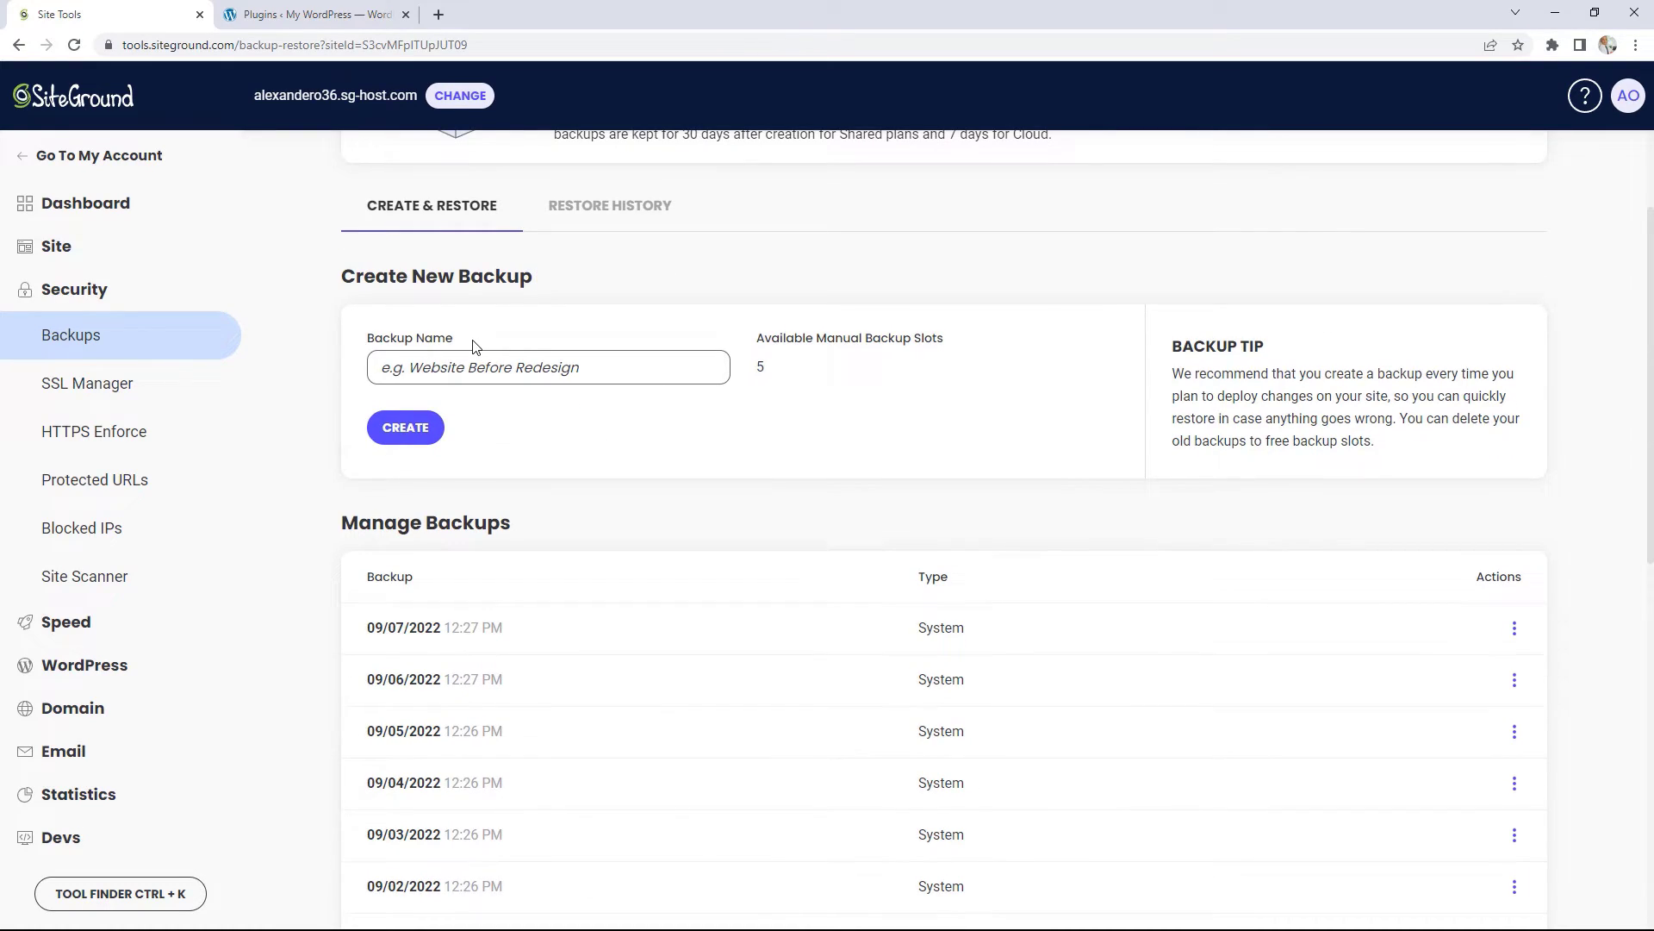
Step: Enter 'Test Backup' as the new backup's name
left_click(437, 360)
type("Test B")
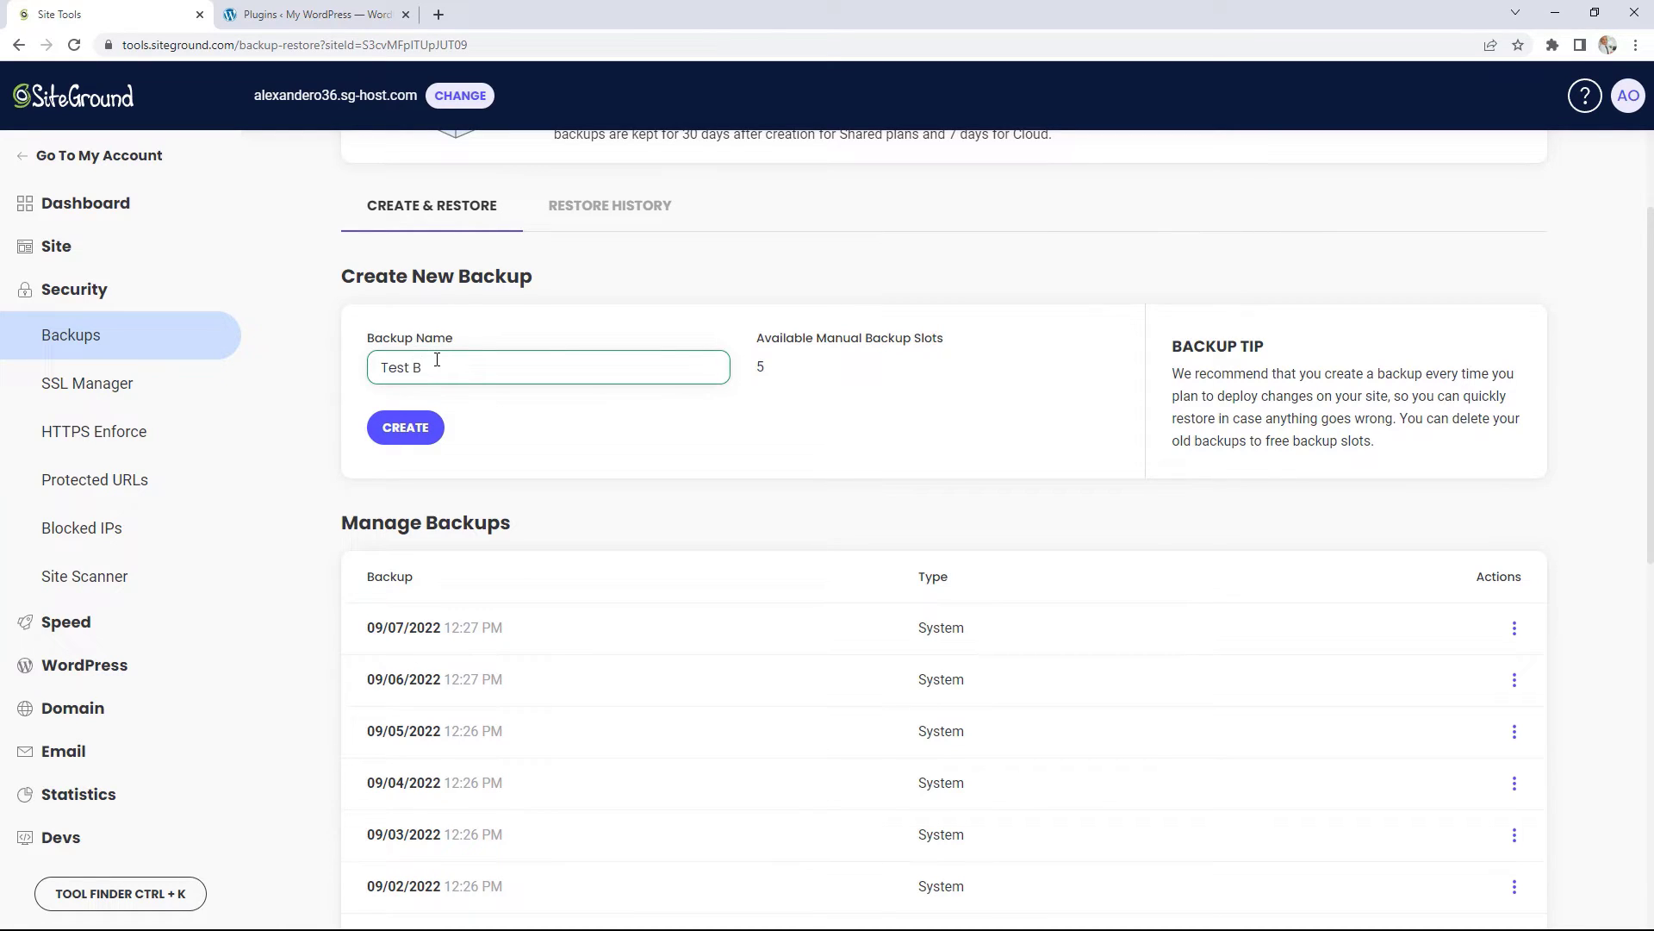
type("ackup")
scroll(775, 506, "down", 4)
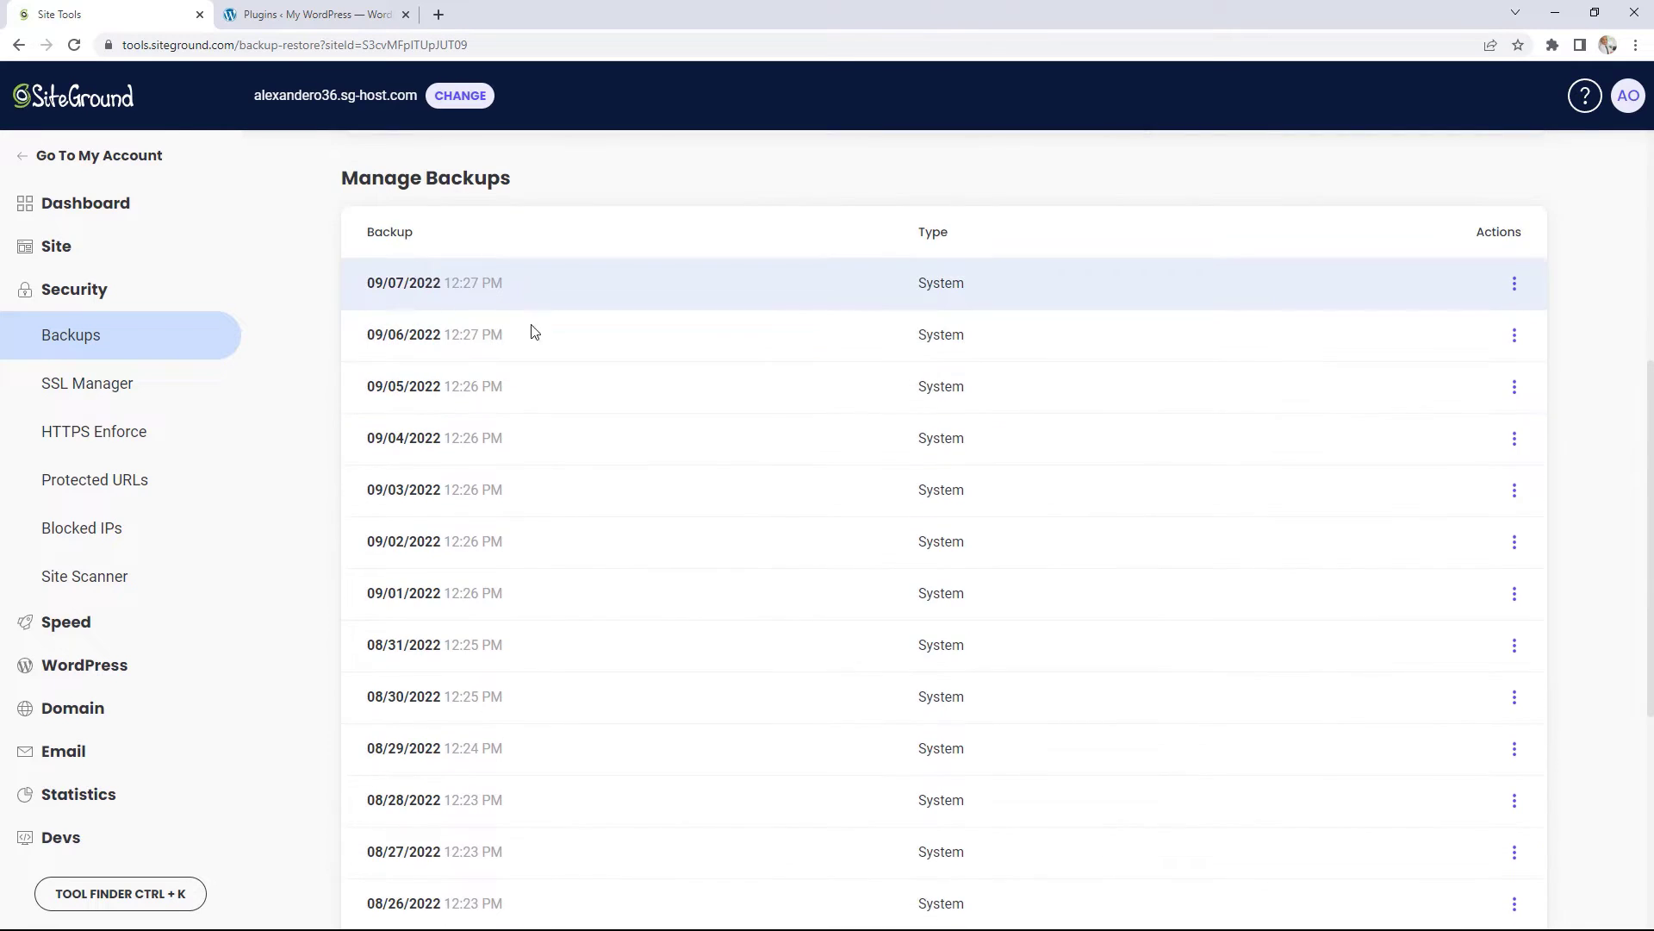
scroll(539, 337, "up", 1)
scroll(622, 335, "down", 1)
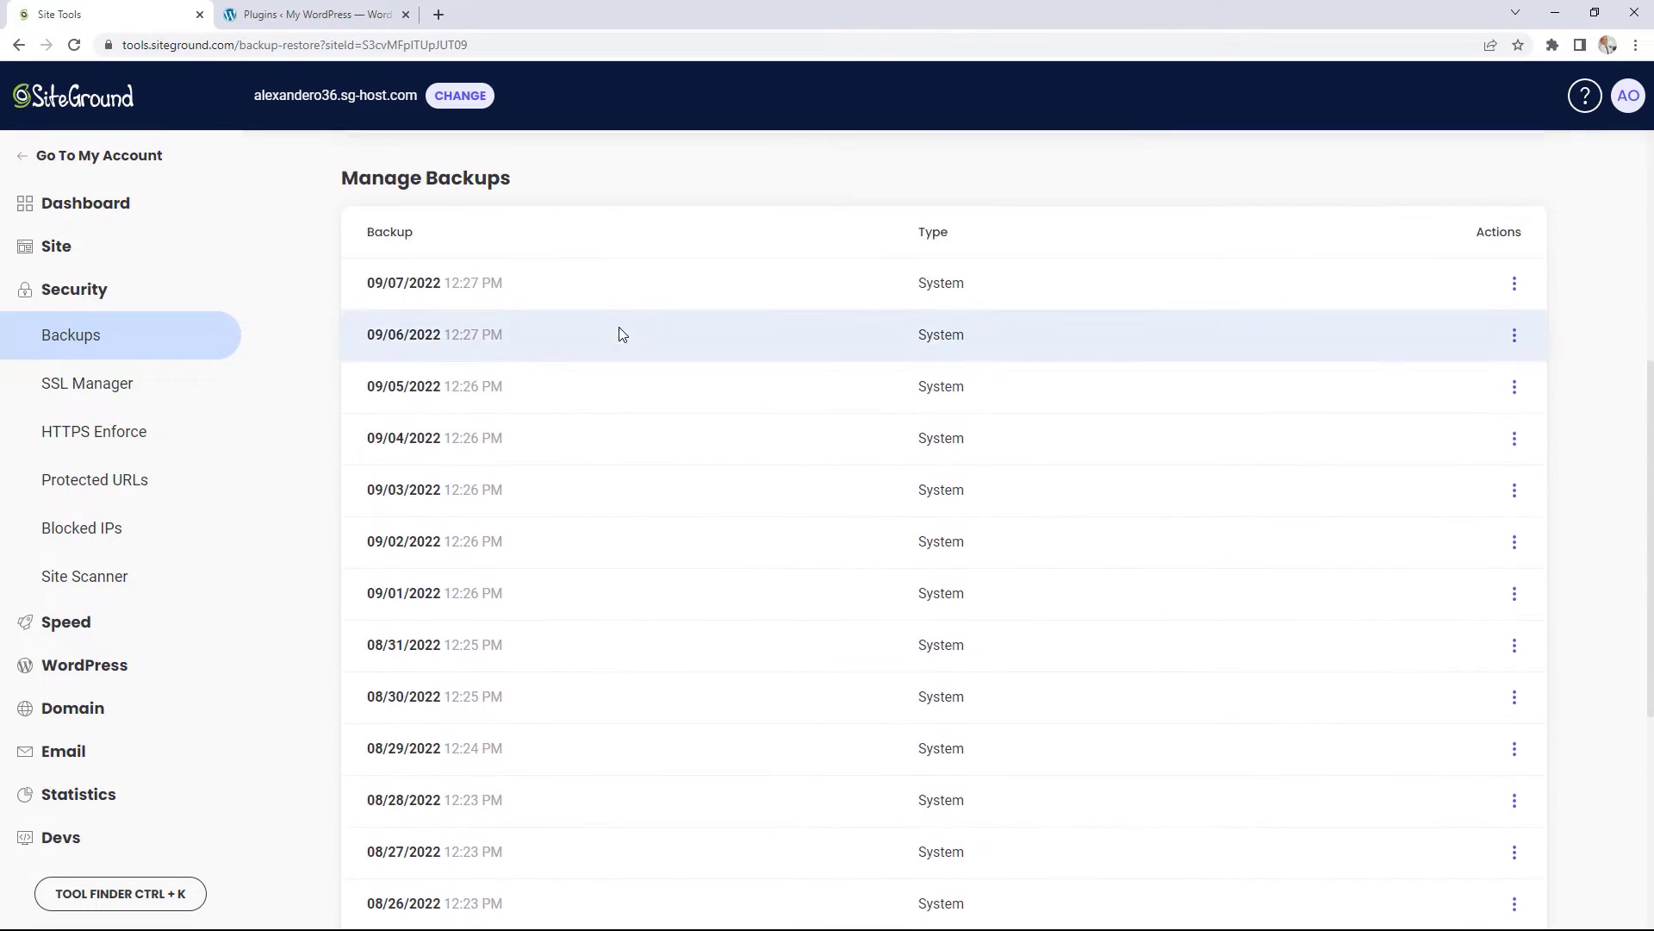
scroll(621, 335, "down", 5)
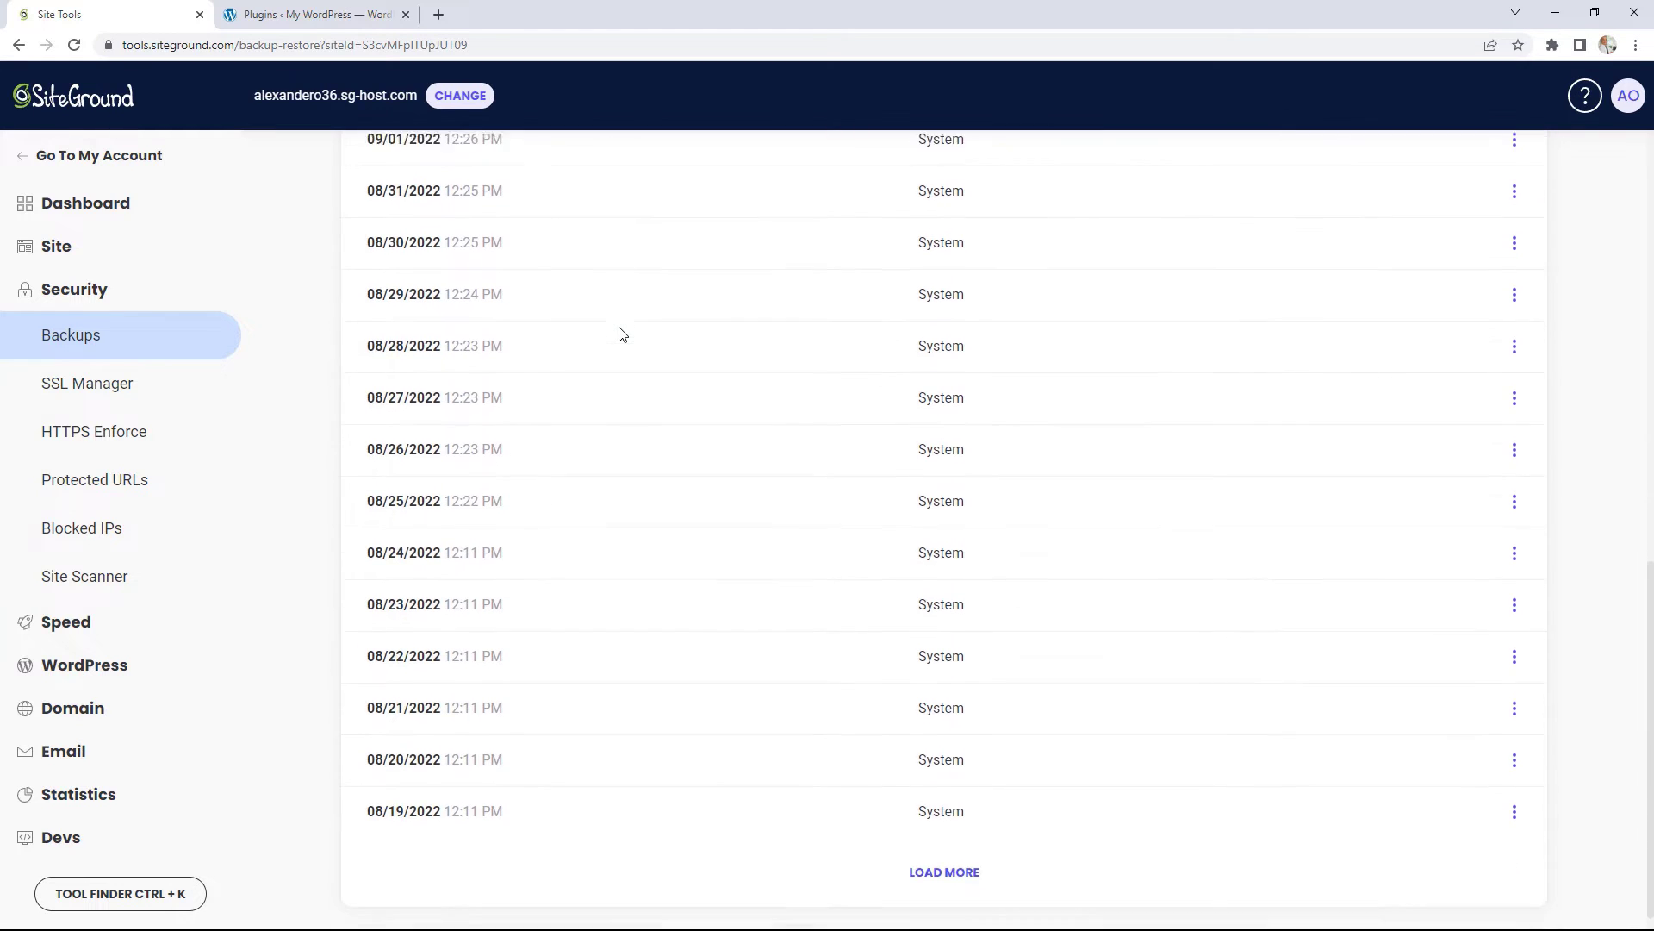
left_click(980, 852)
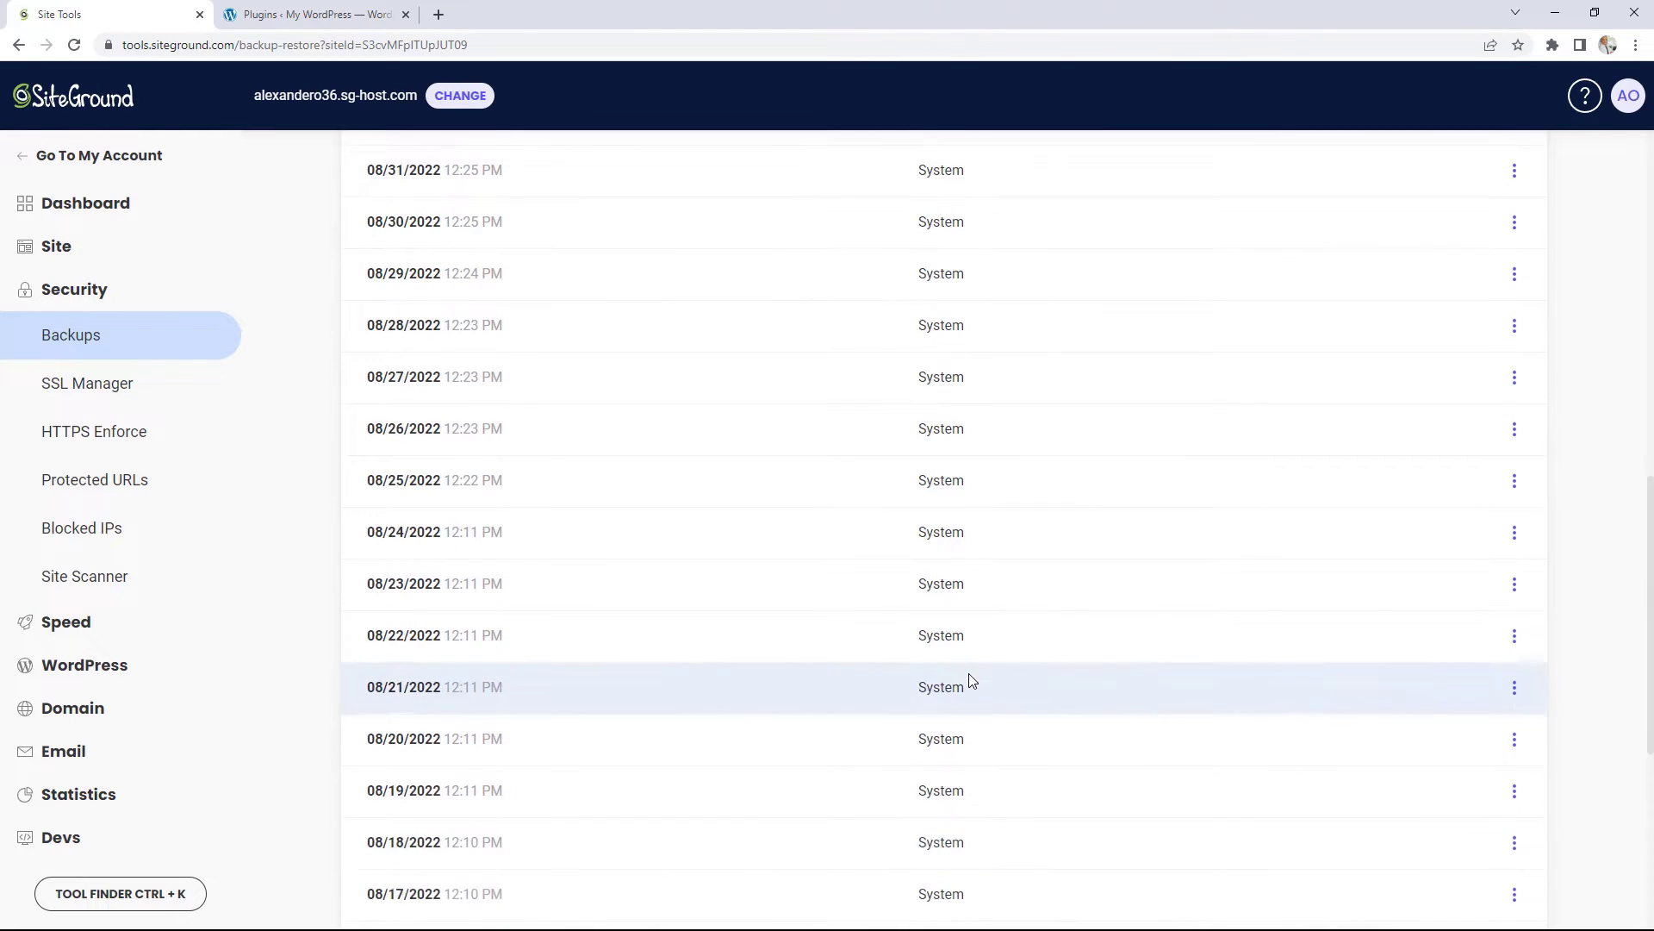
scroll(970, 678, "down", 6)
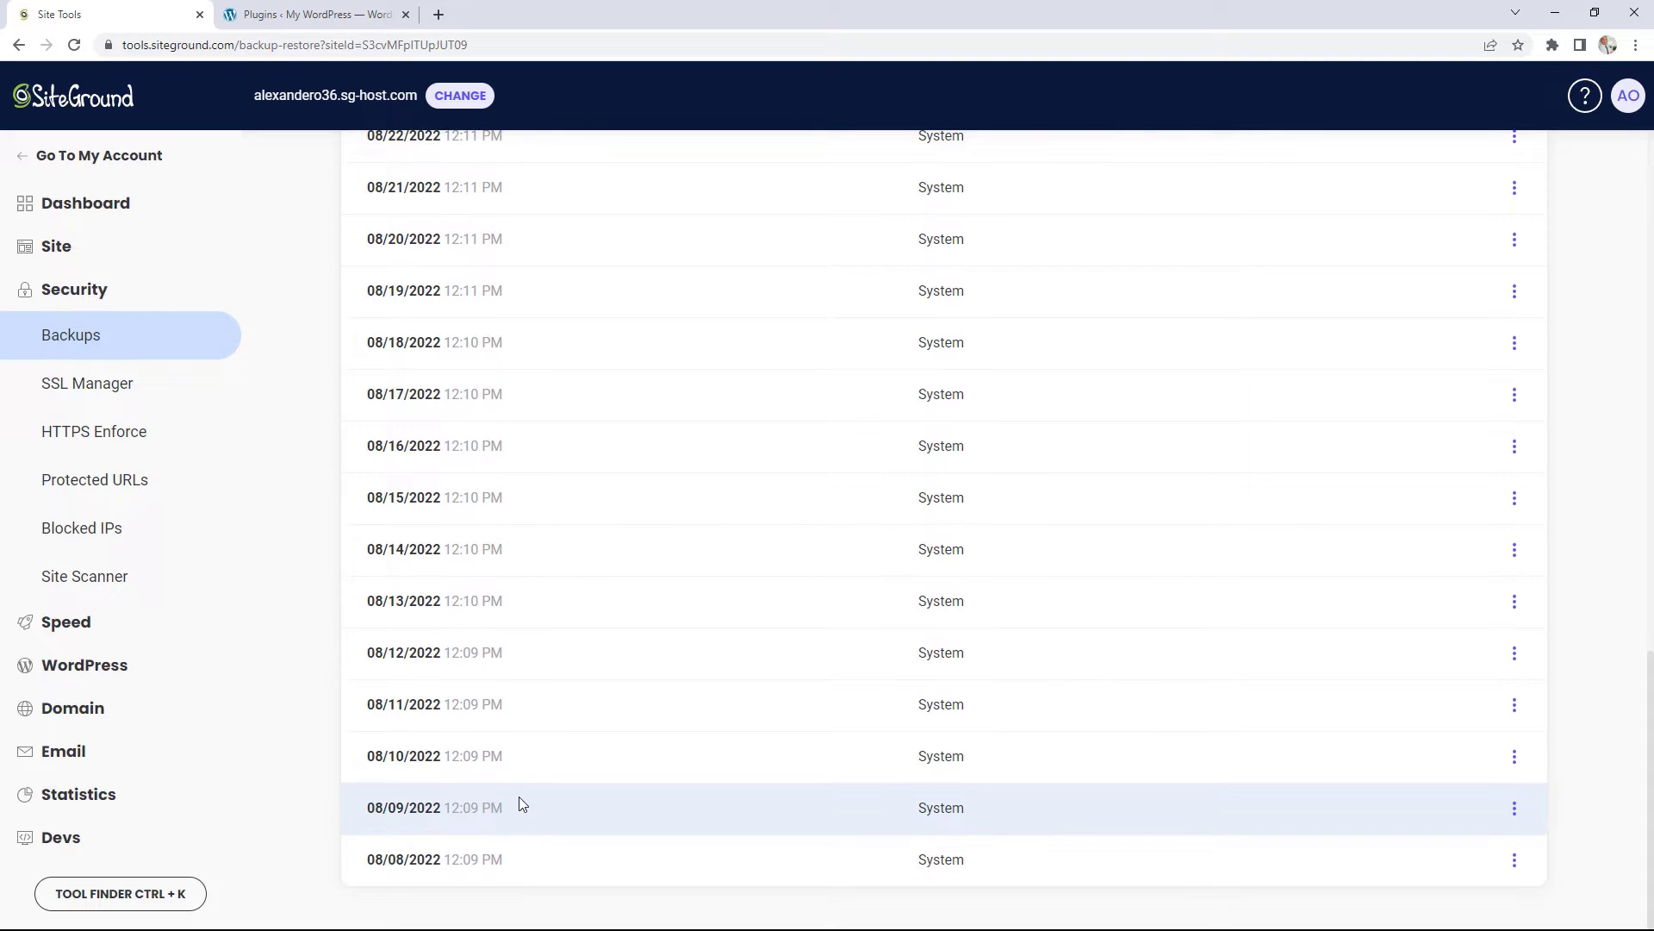
scroll(519, 796, "up", 10)
scroll(526, 800, "up", 6)
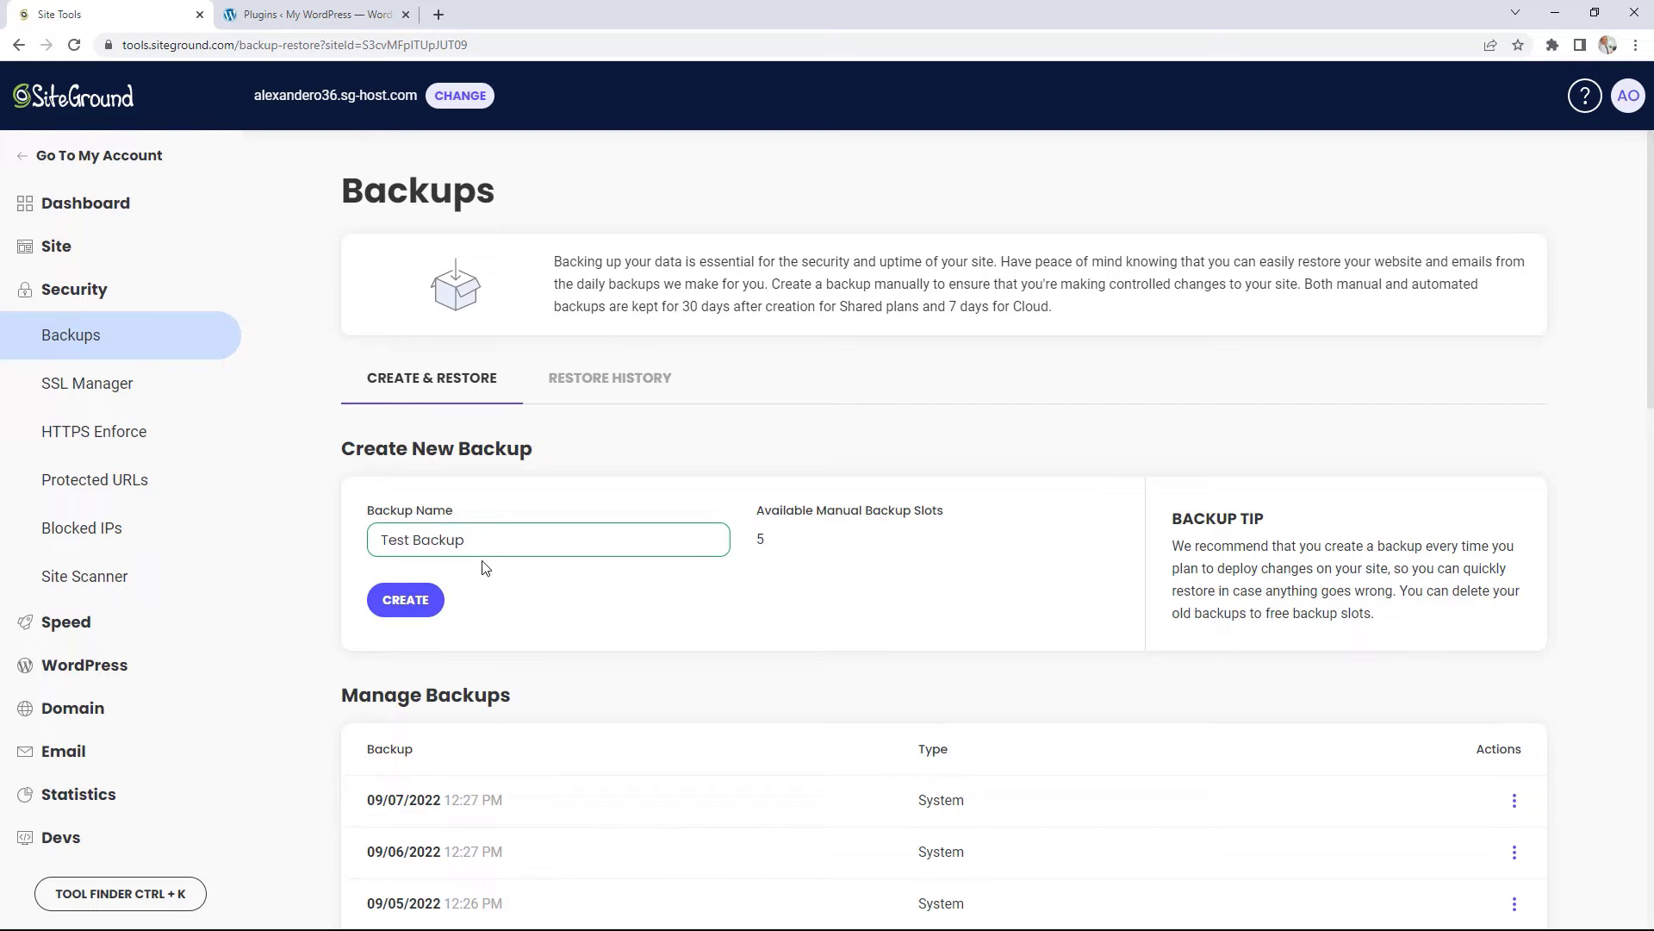
Step: Create the 'Test Backup' manual backup and confirm it tops Manage Backups as Manual
left_click(407, 603)
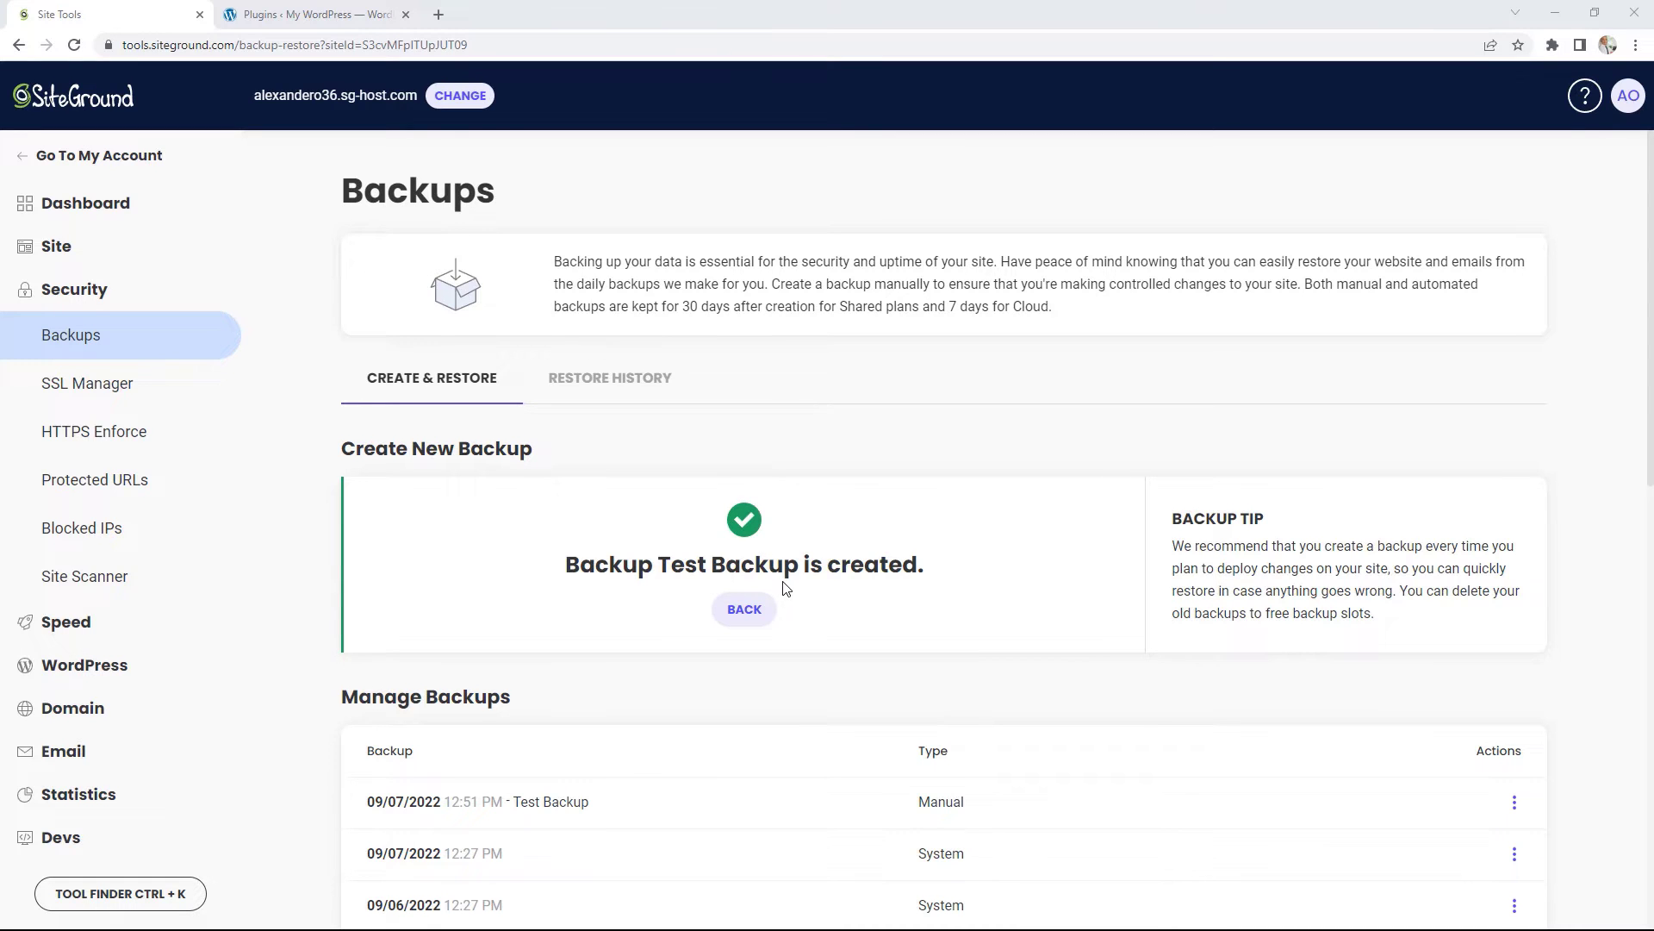
scroll(783, 582, "down", 2)
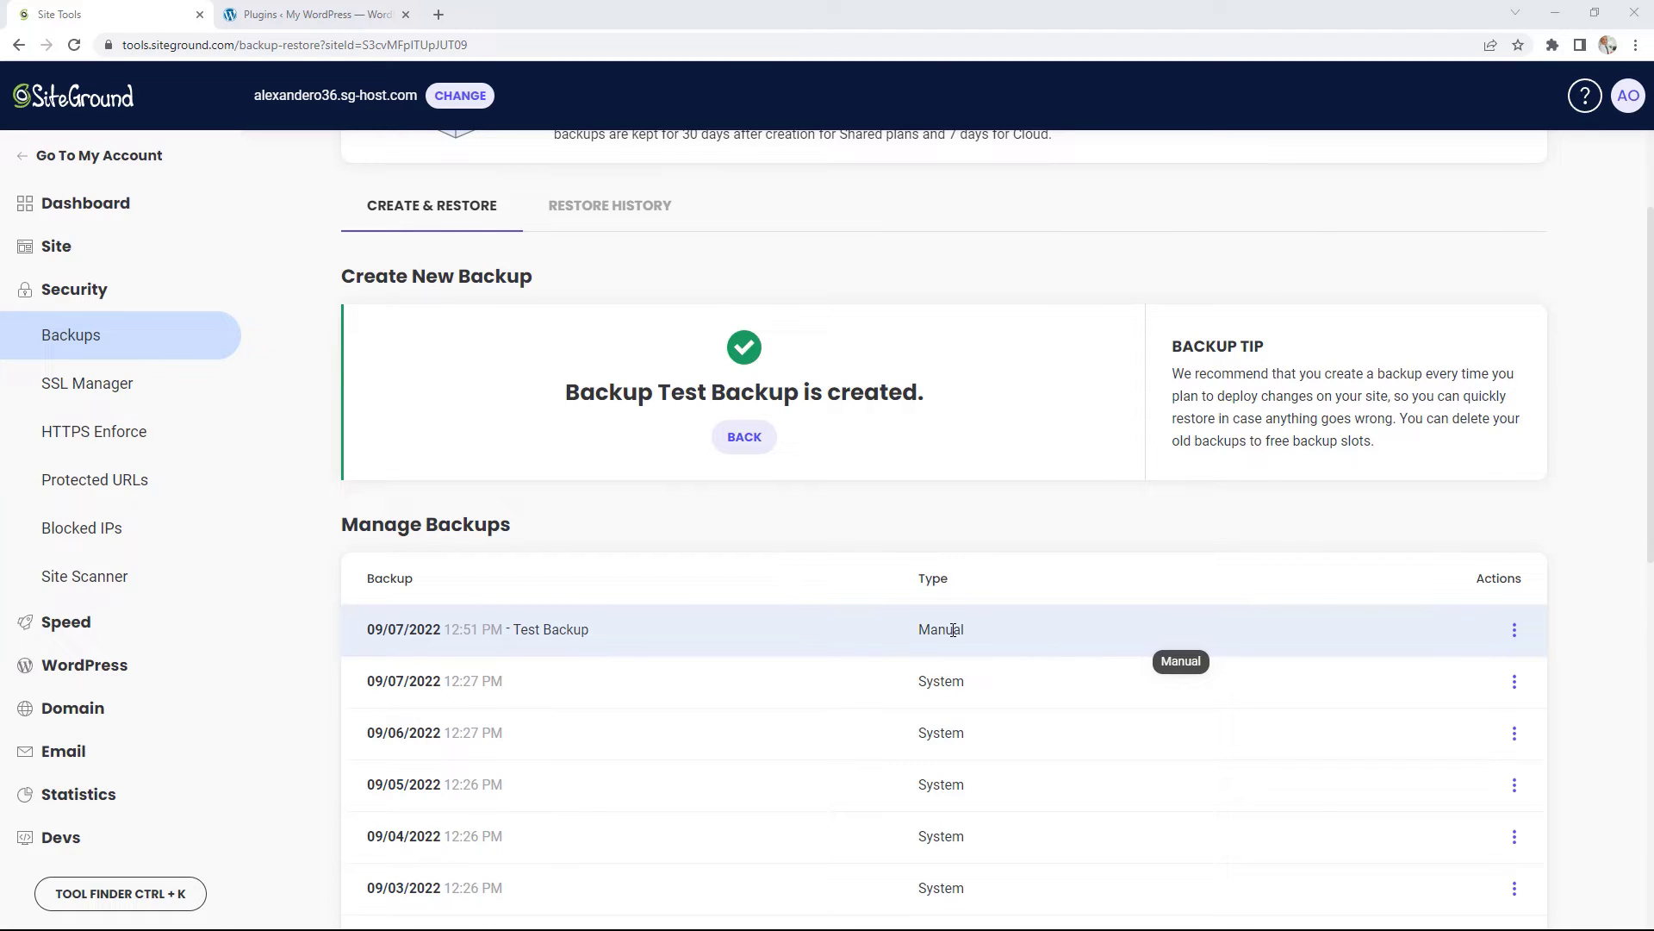
scroll(953, 630, "up", 2)
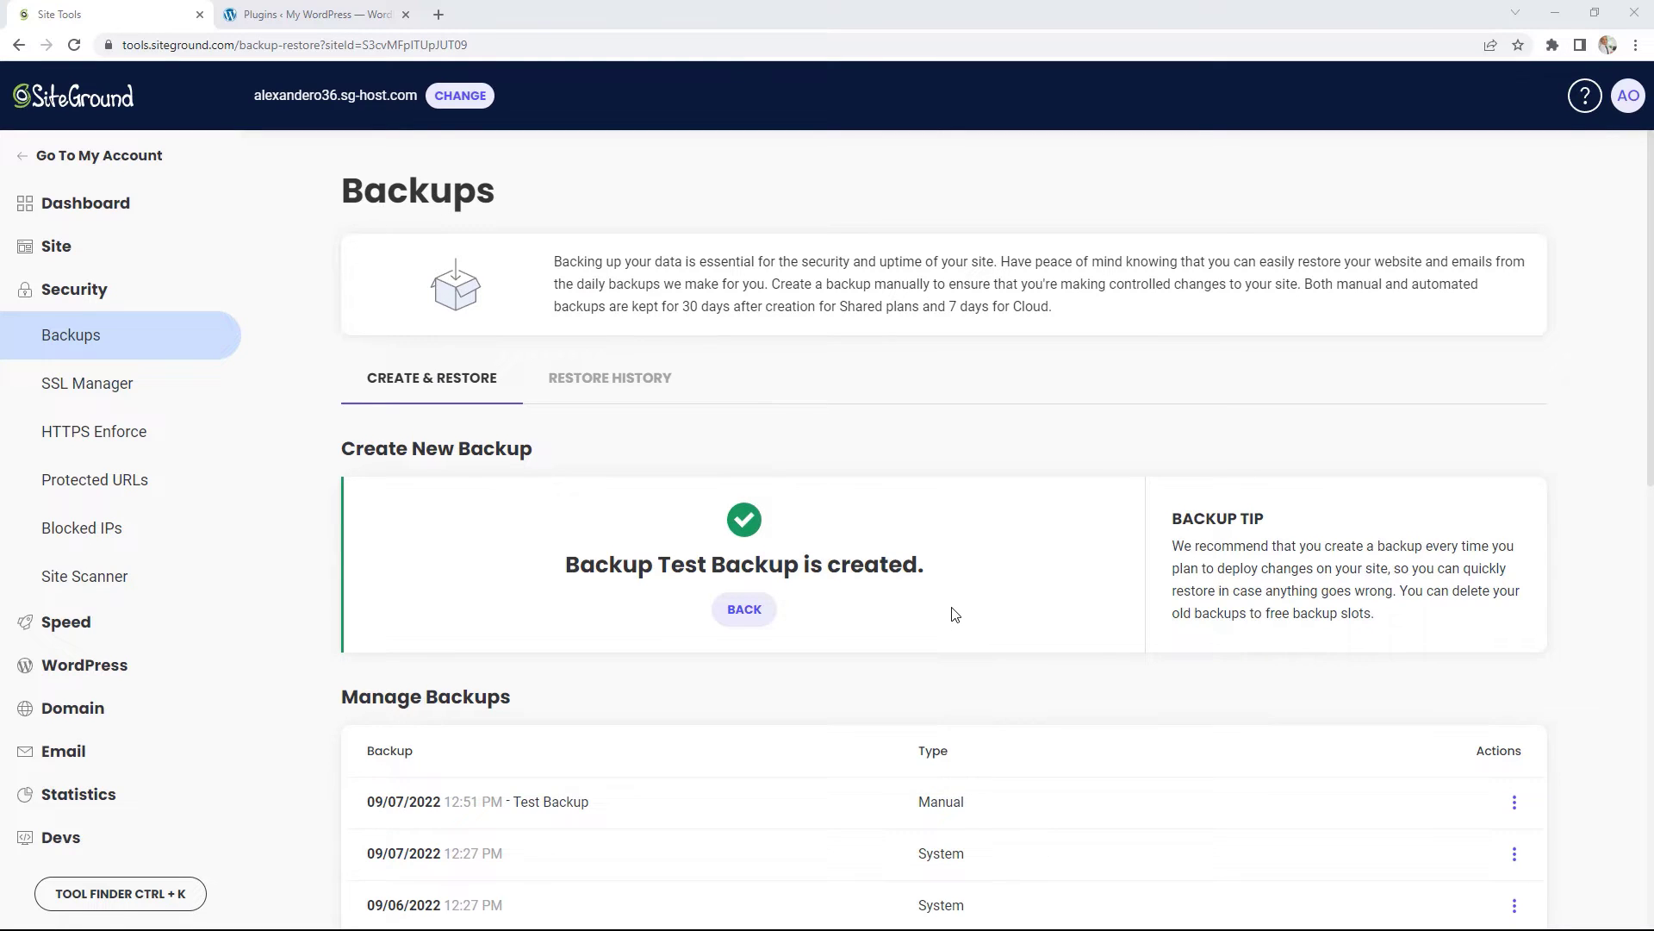
scroll(952, 630, "down", 3)
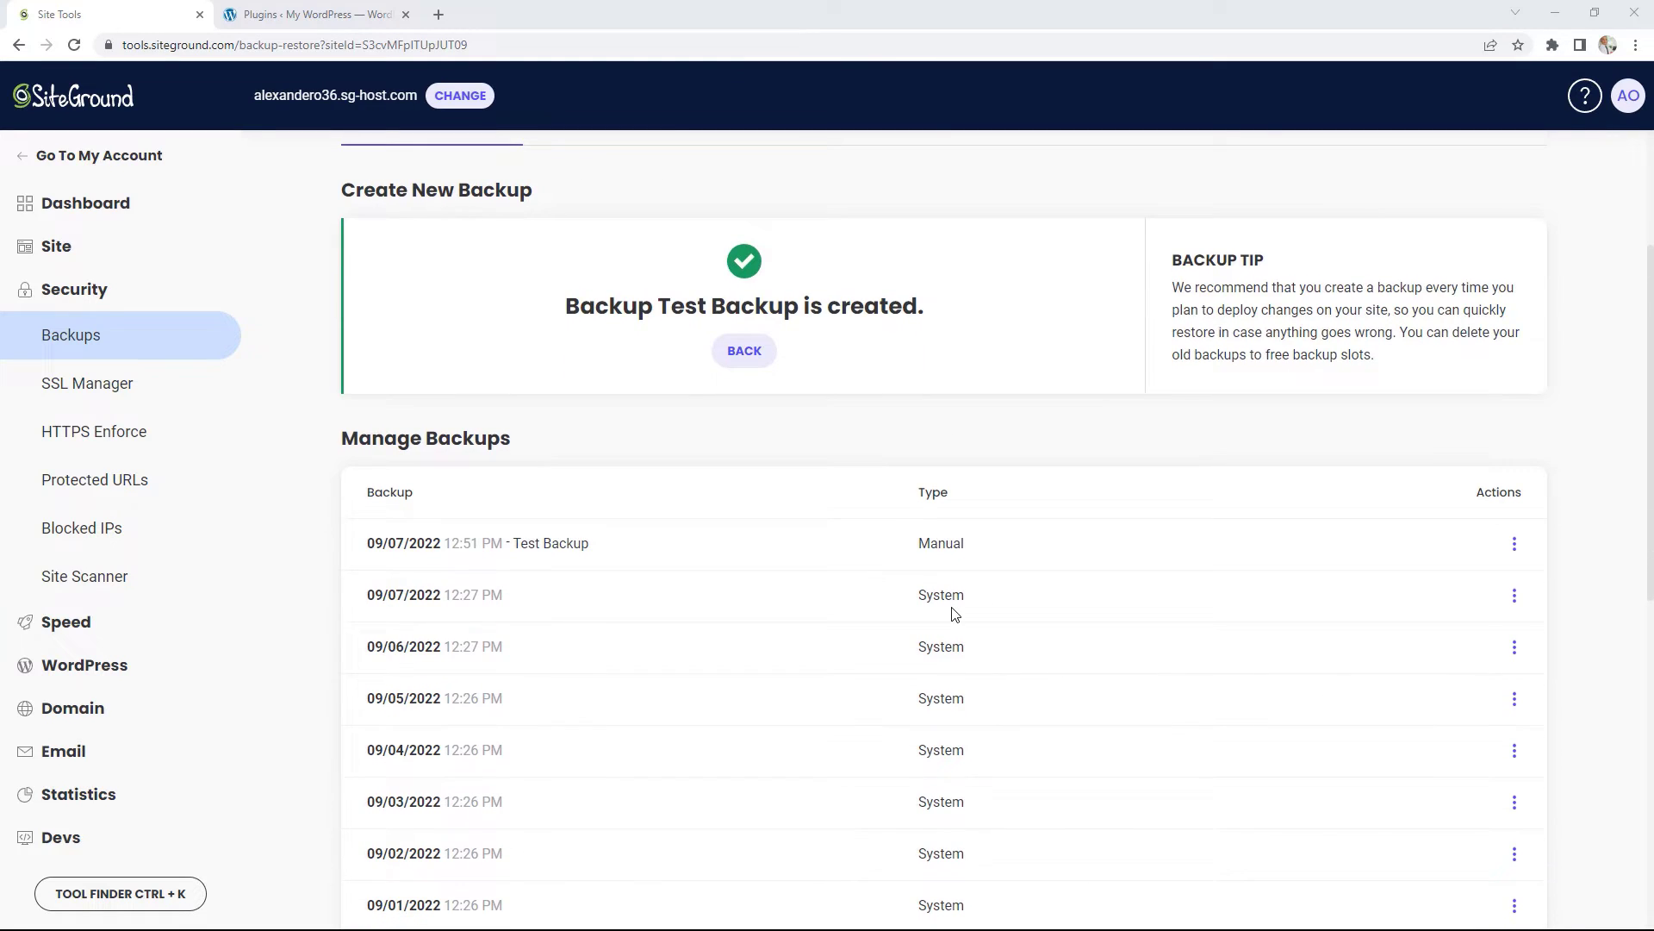
scroll(952, 614, "down", 2)
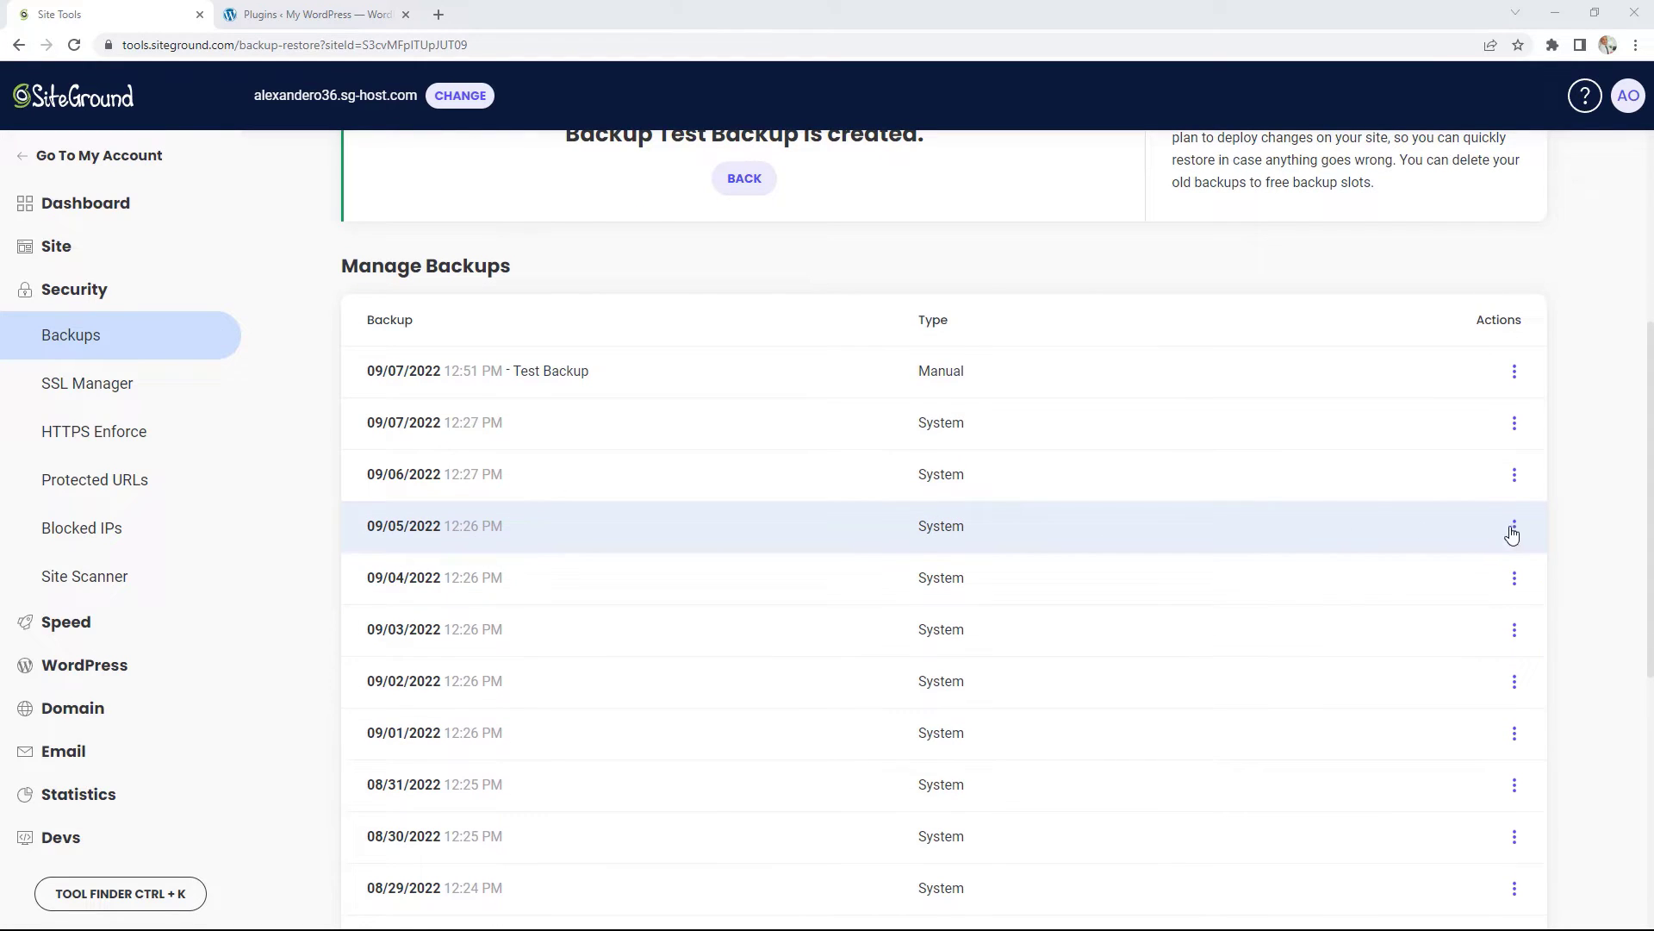
Step: Choose Restore Files for the 09/05/2022, 12:26 PM backup
left_click(1514, 529)
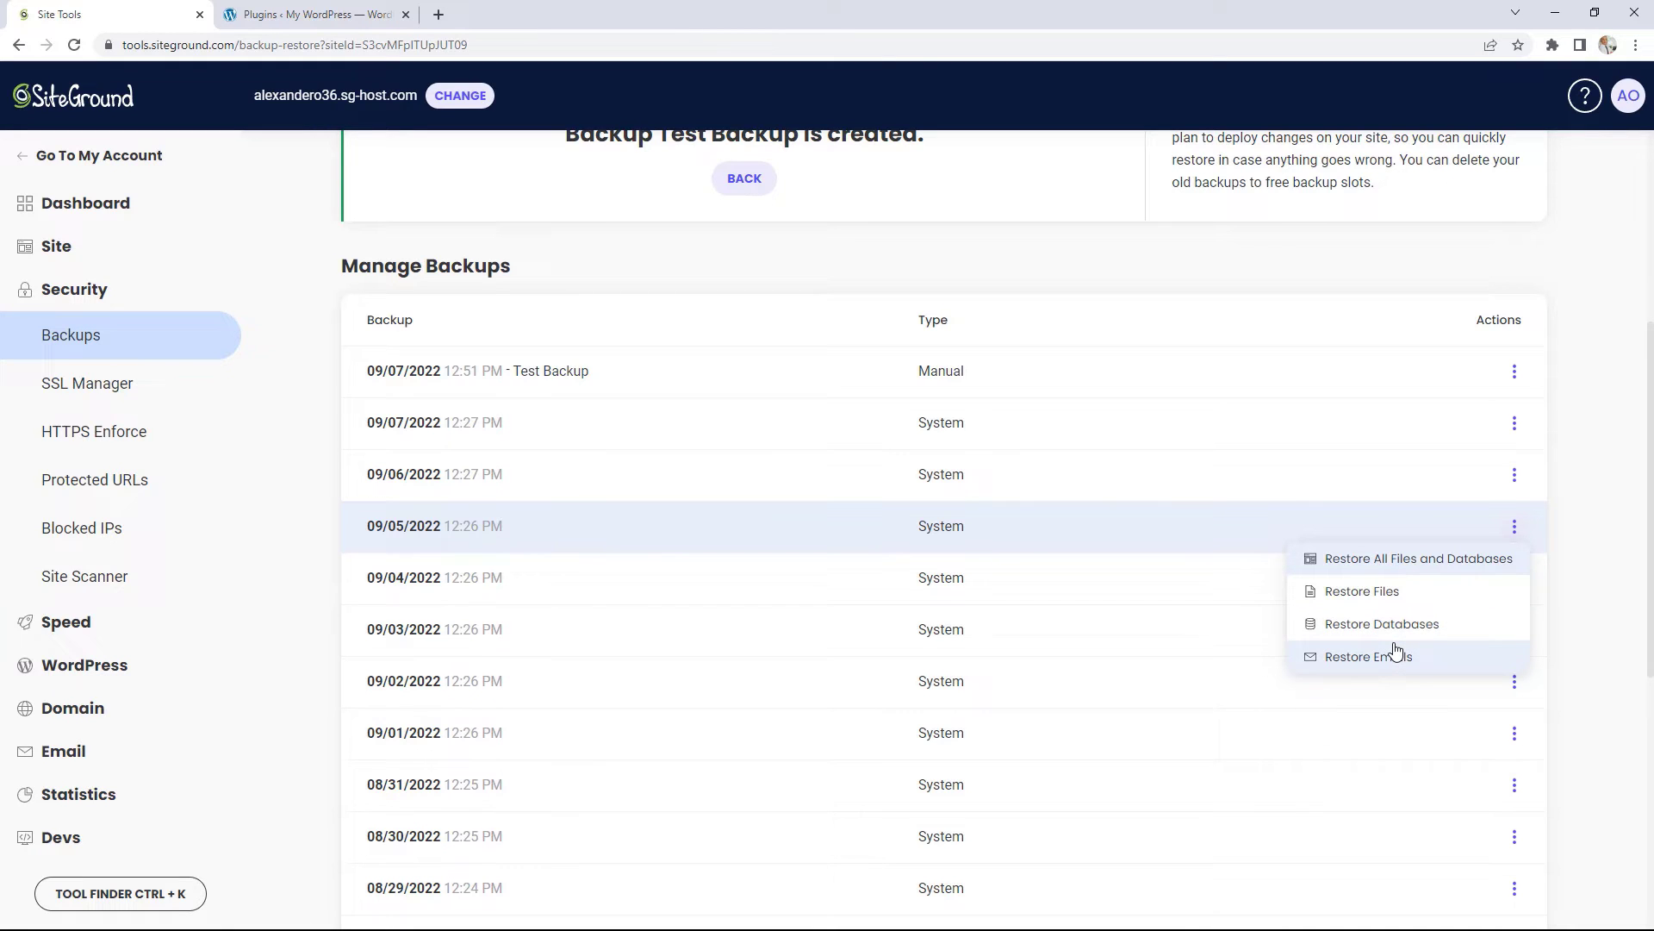
left_click(1384, 593)
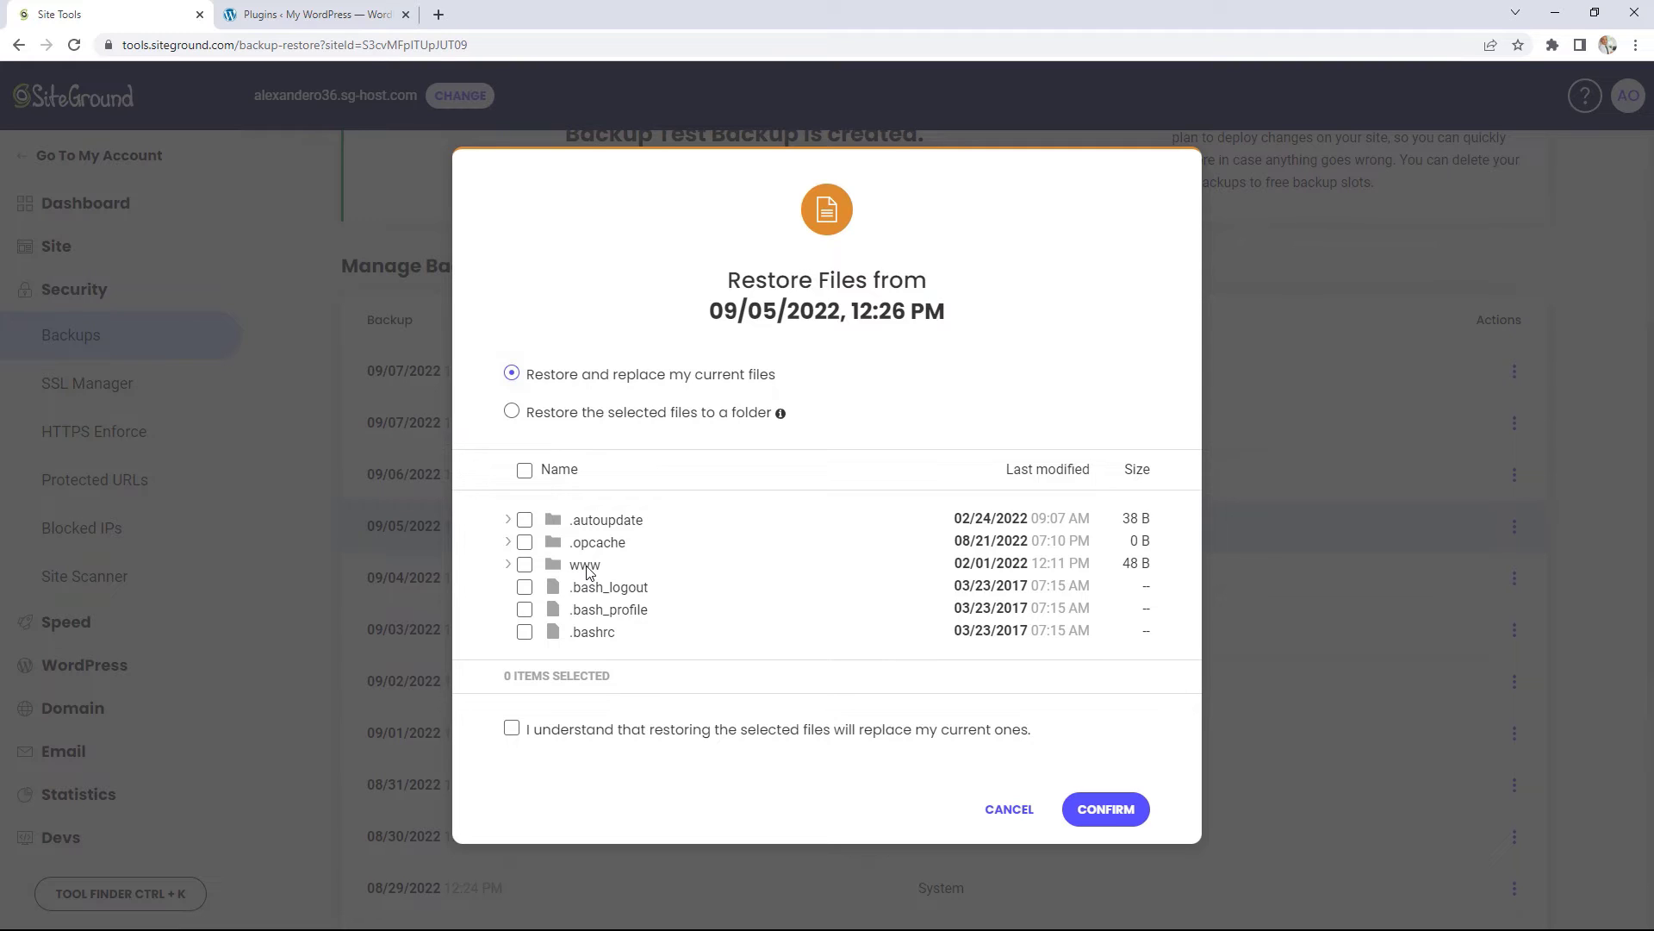
Step: Choose restoring to a separate folder and expand www > public_html > wp-content > themes
left_click(573, 420)
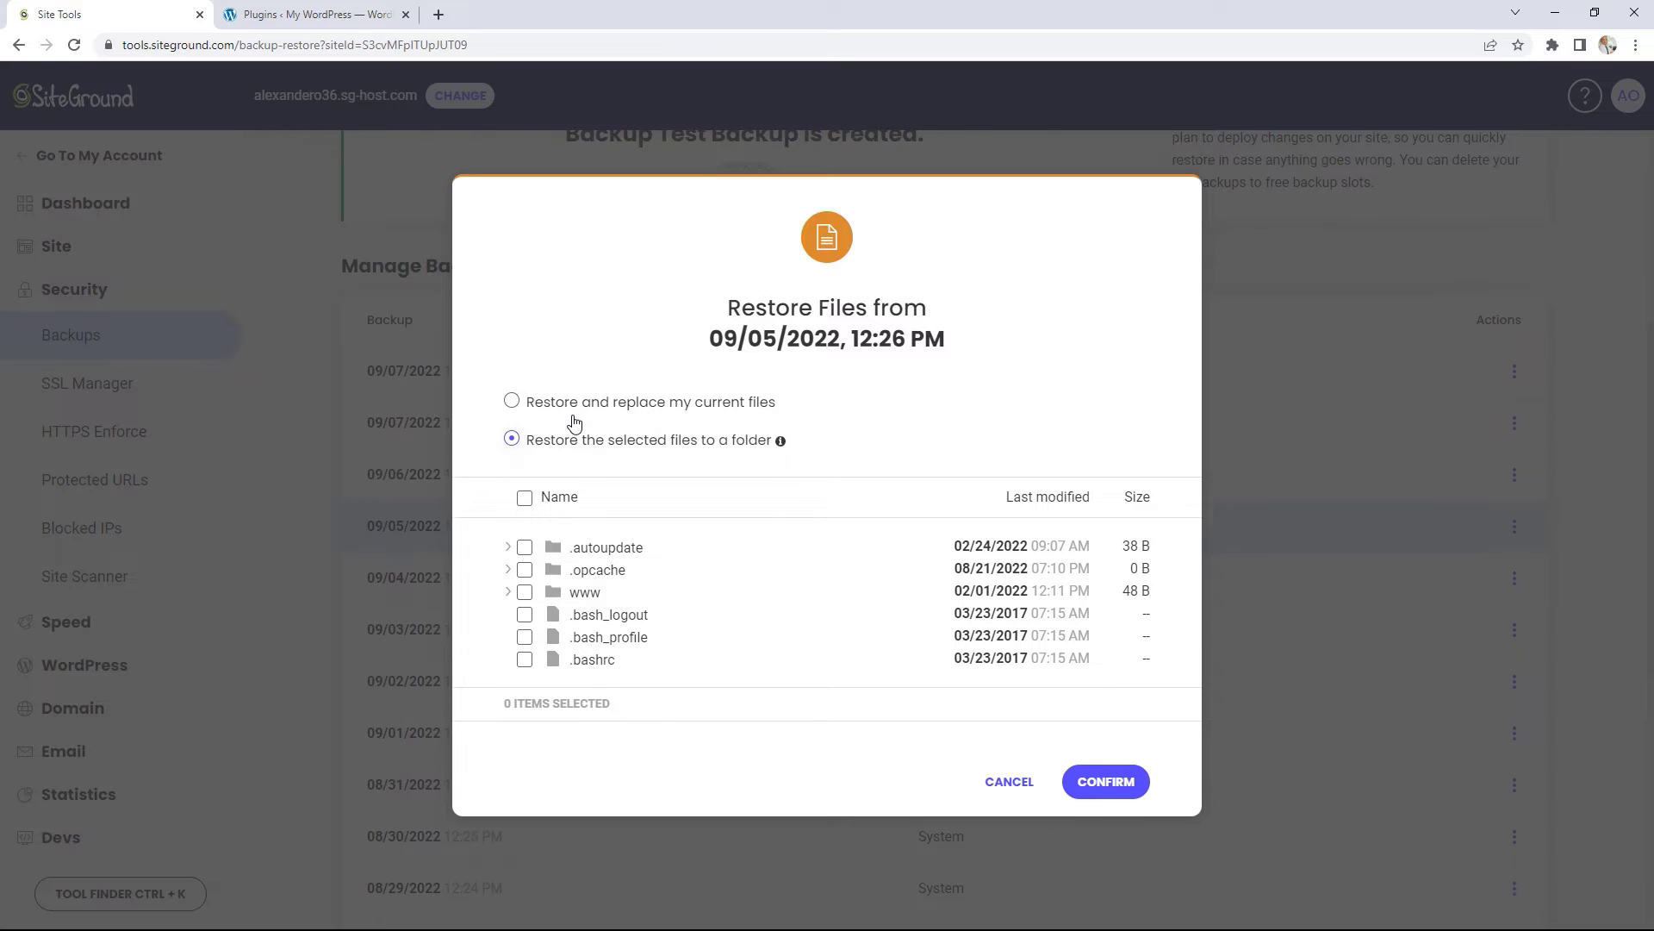
double_click(582, 592)
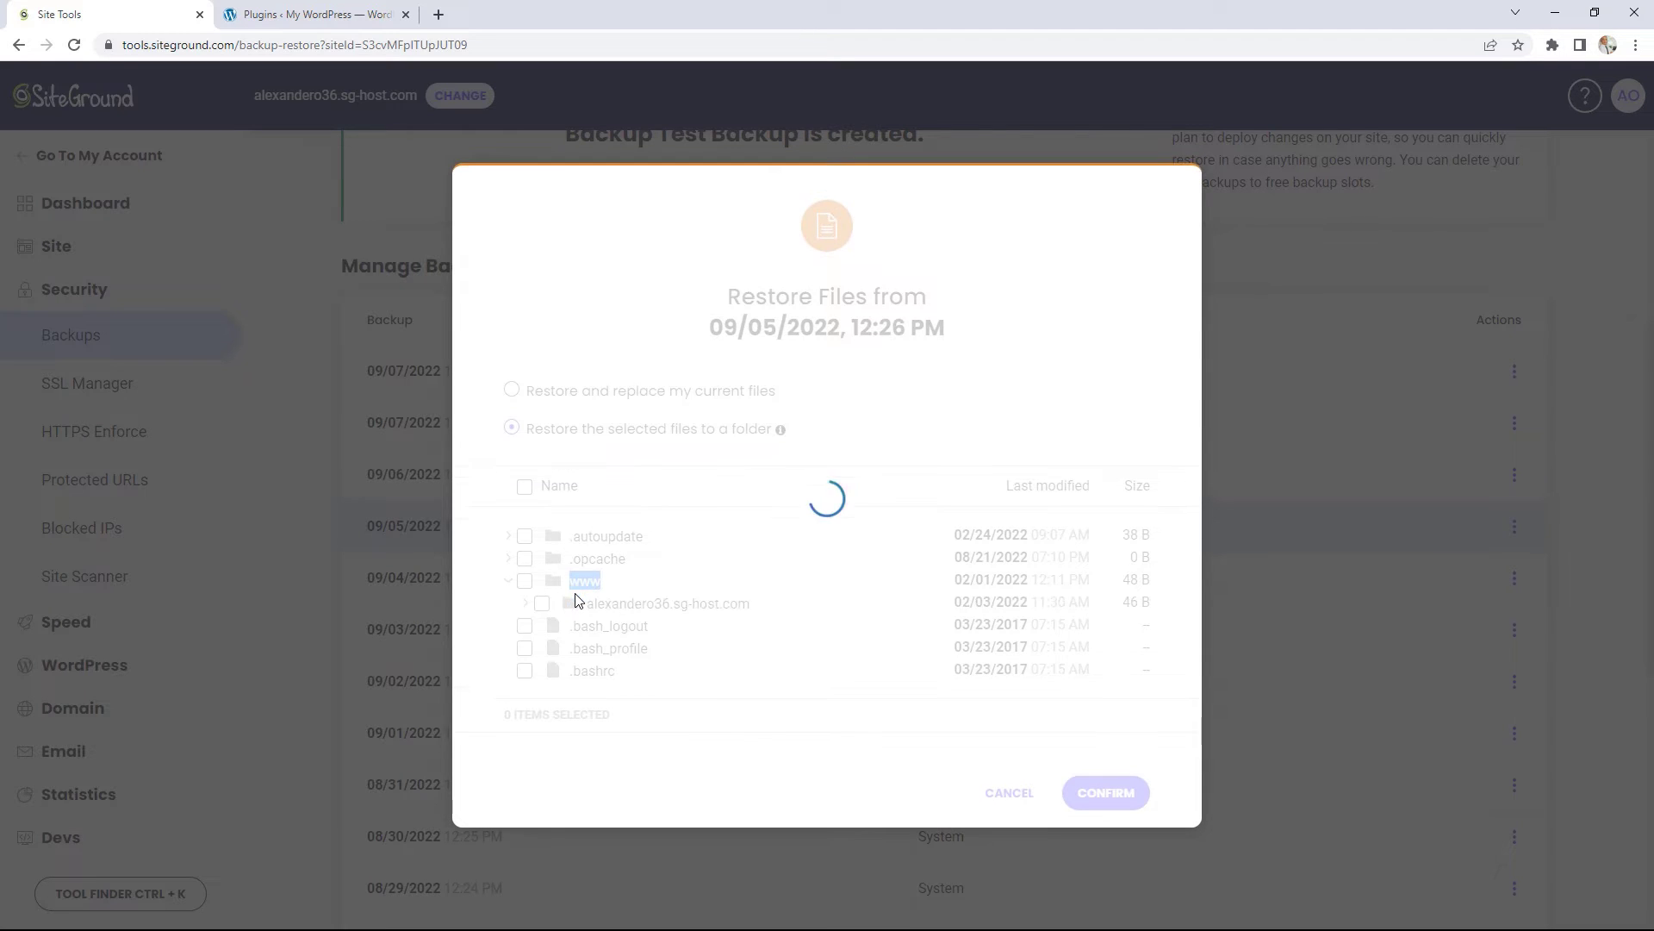
double_click(648, 610)
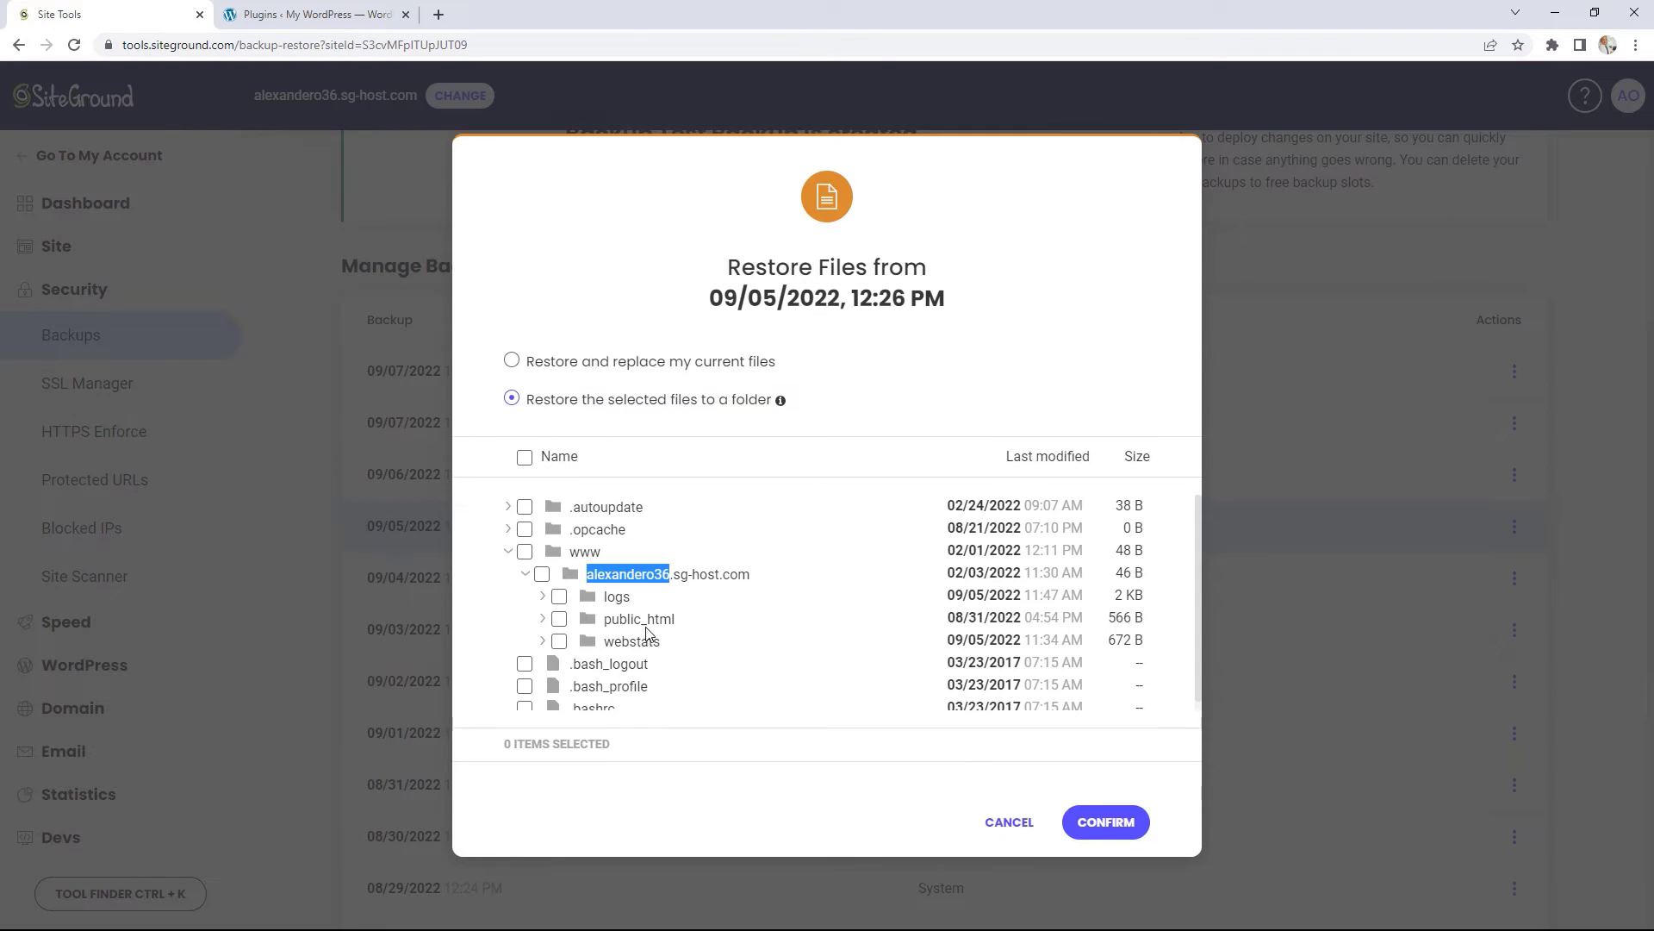
double_click(643, 621)
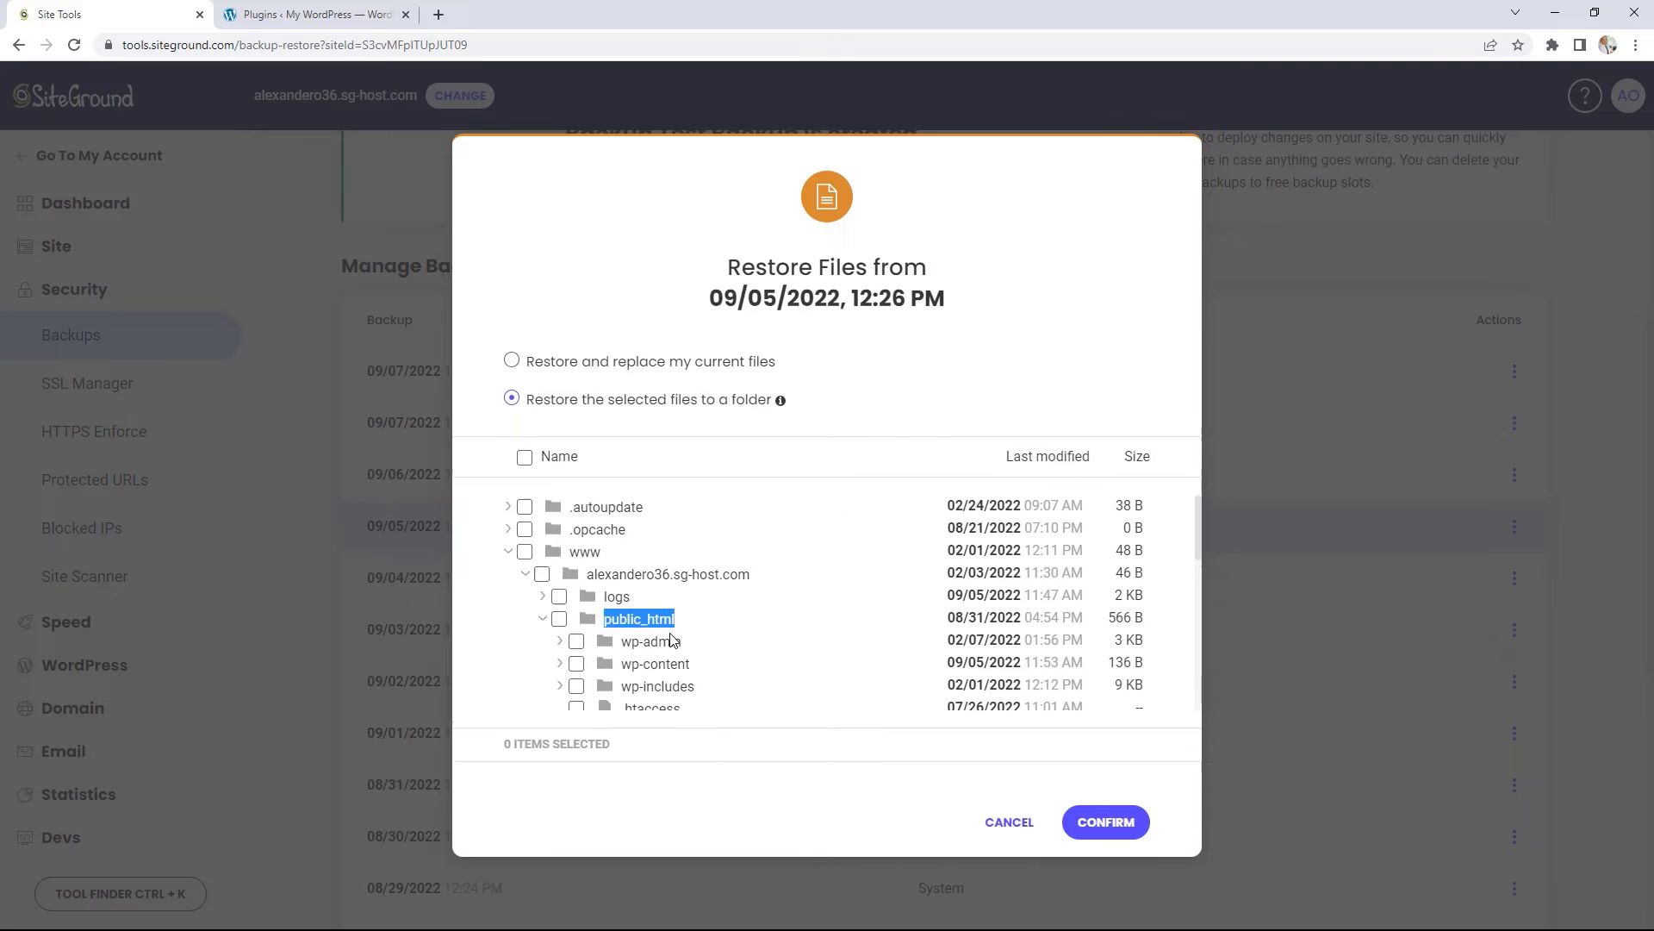
scroll(664, 642, "down", 1)
double_click(655, 584)
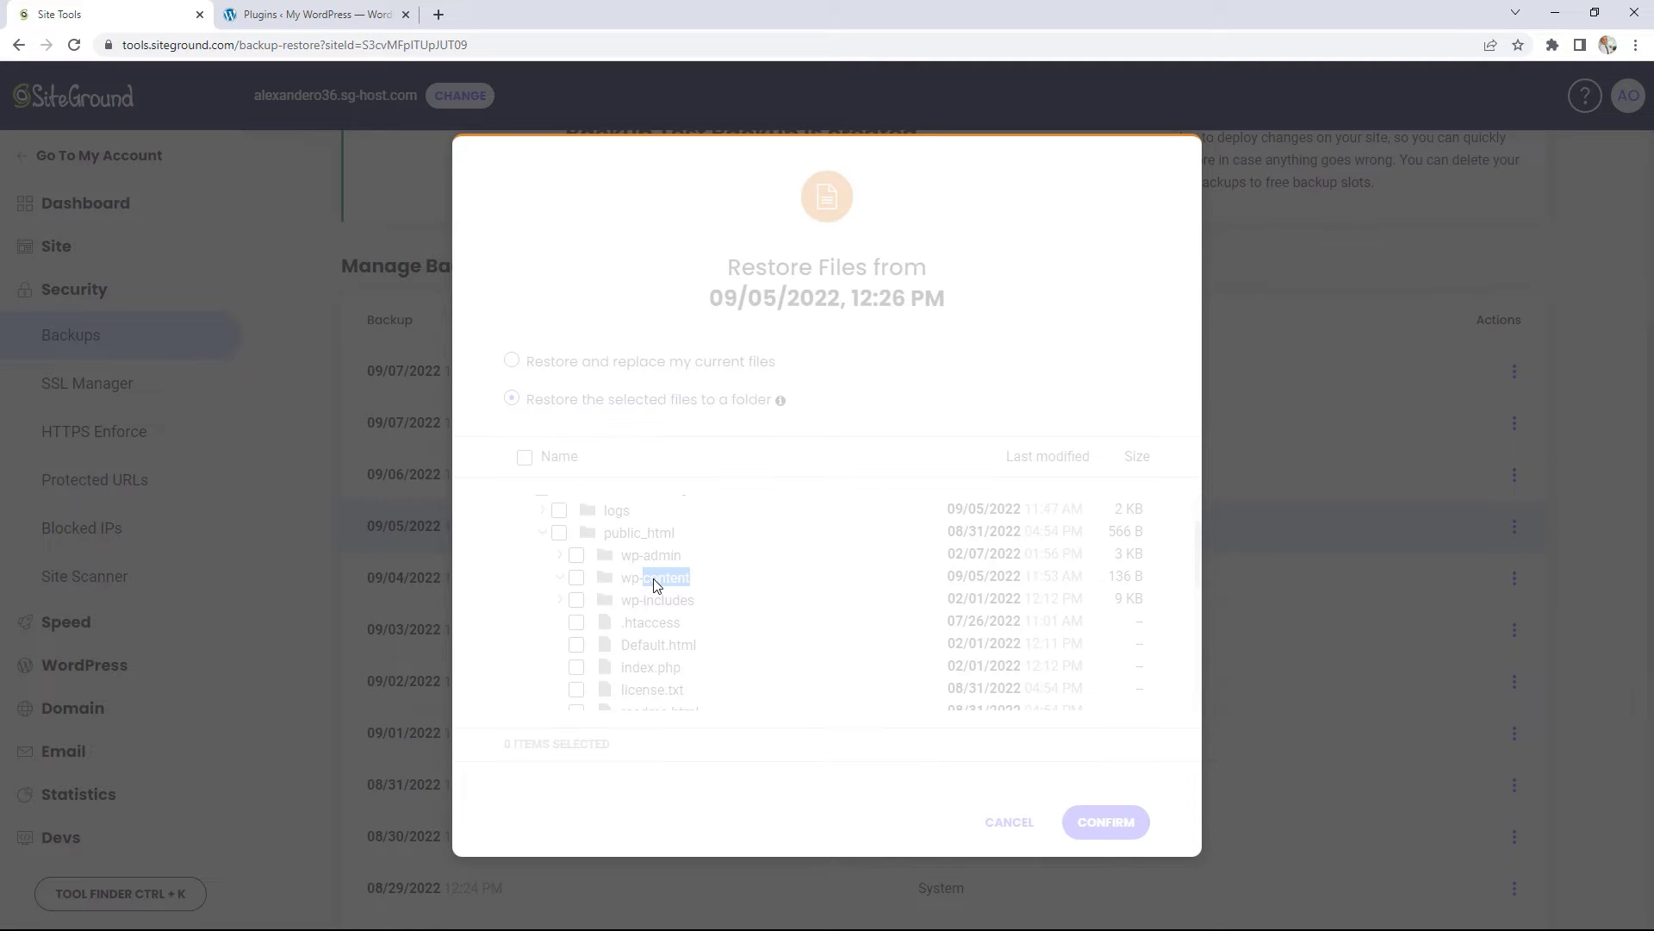
scroll(658, 588, "down", 1)
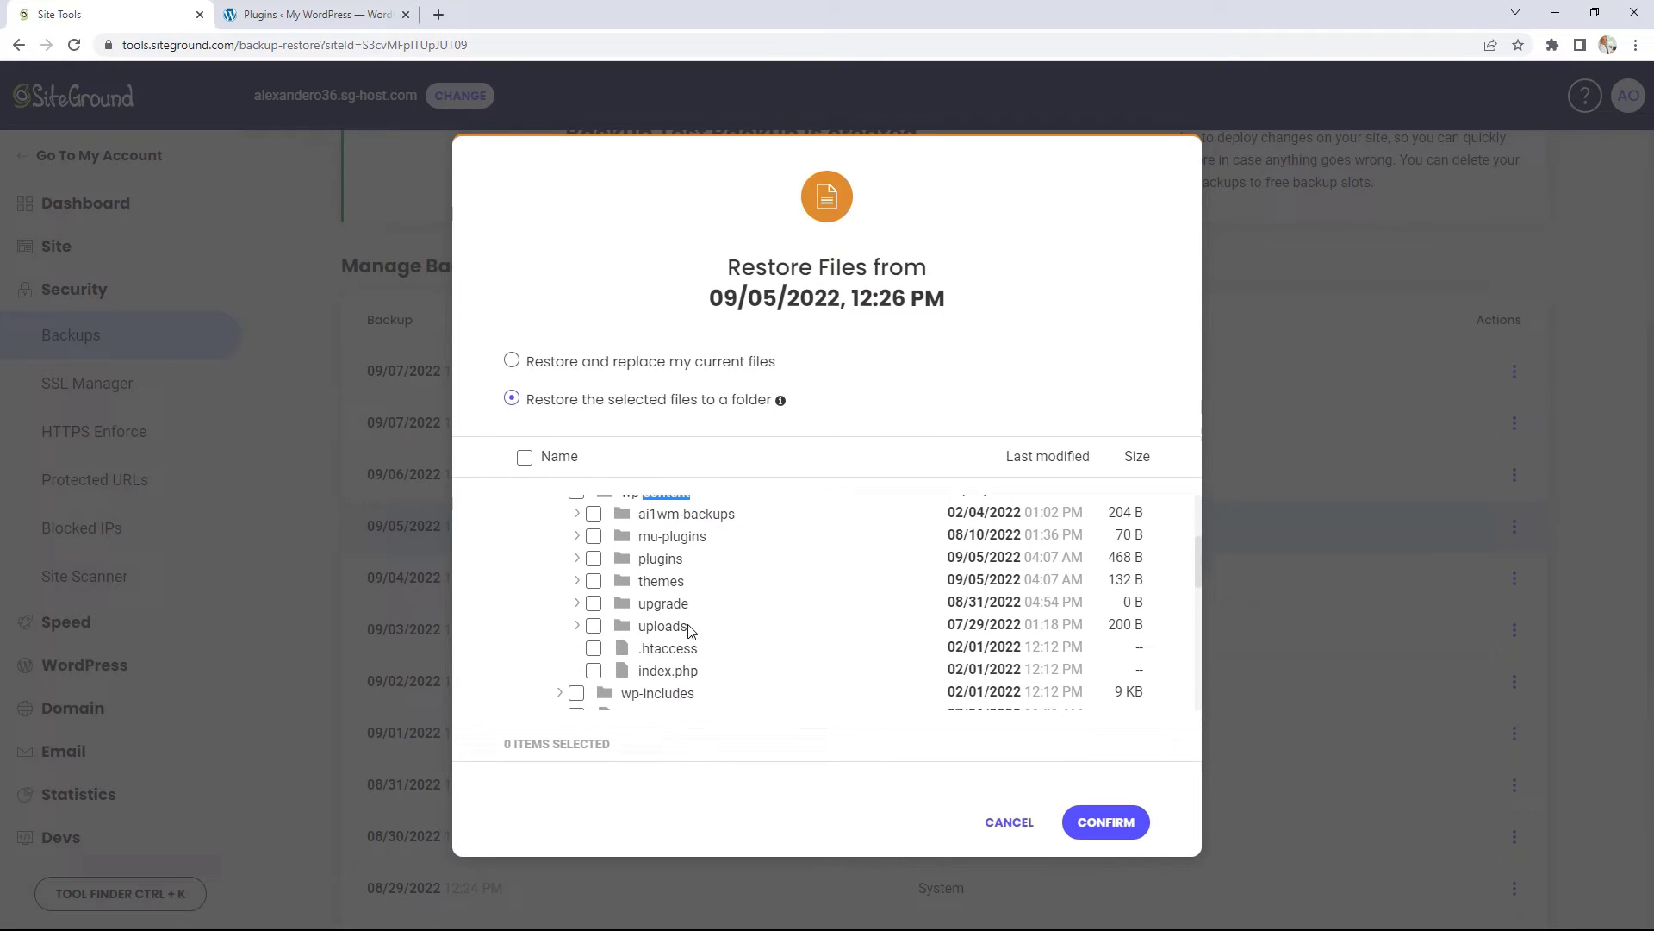
double_click(660, 590)
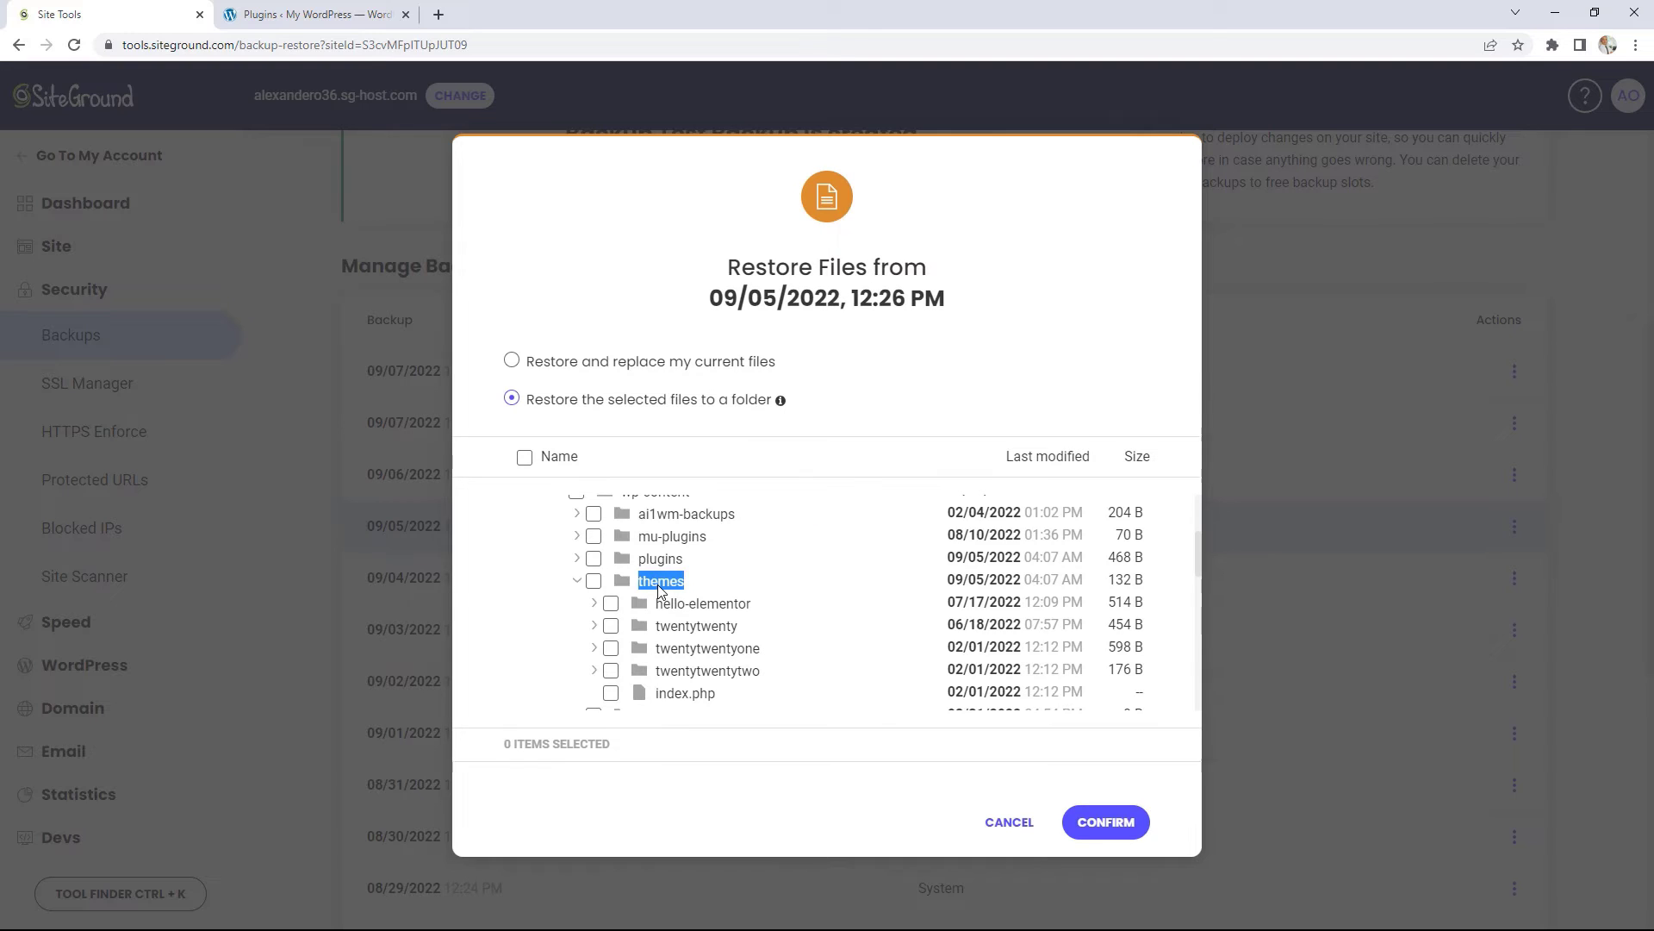
Step: Select hello-elementor, twentytwenty, twentytwentyone, twentytwentytwo and index.php in themes for restoring
left_click(611, 603)
left_click(610, 626)
left_click(611, 648)
left_click(611, 670)
left_click(611, 693)
Step: Switch back to replacing current files, then cancel the file restore
left_click(551, 366)
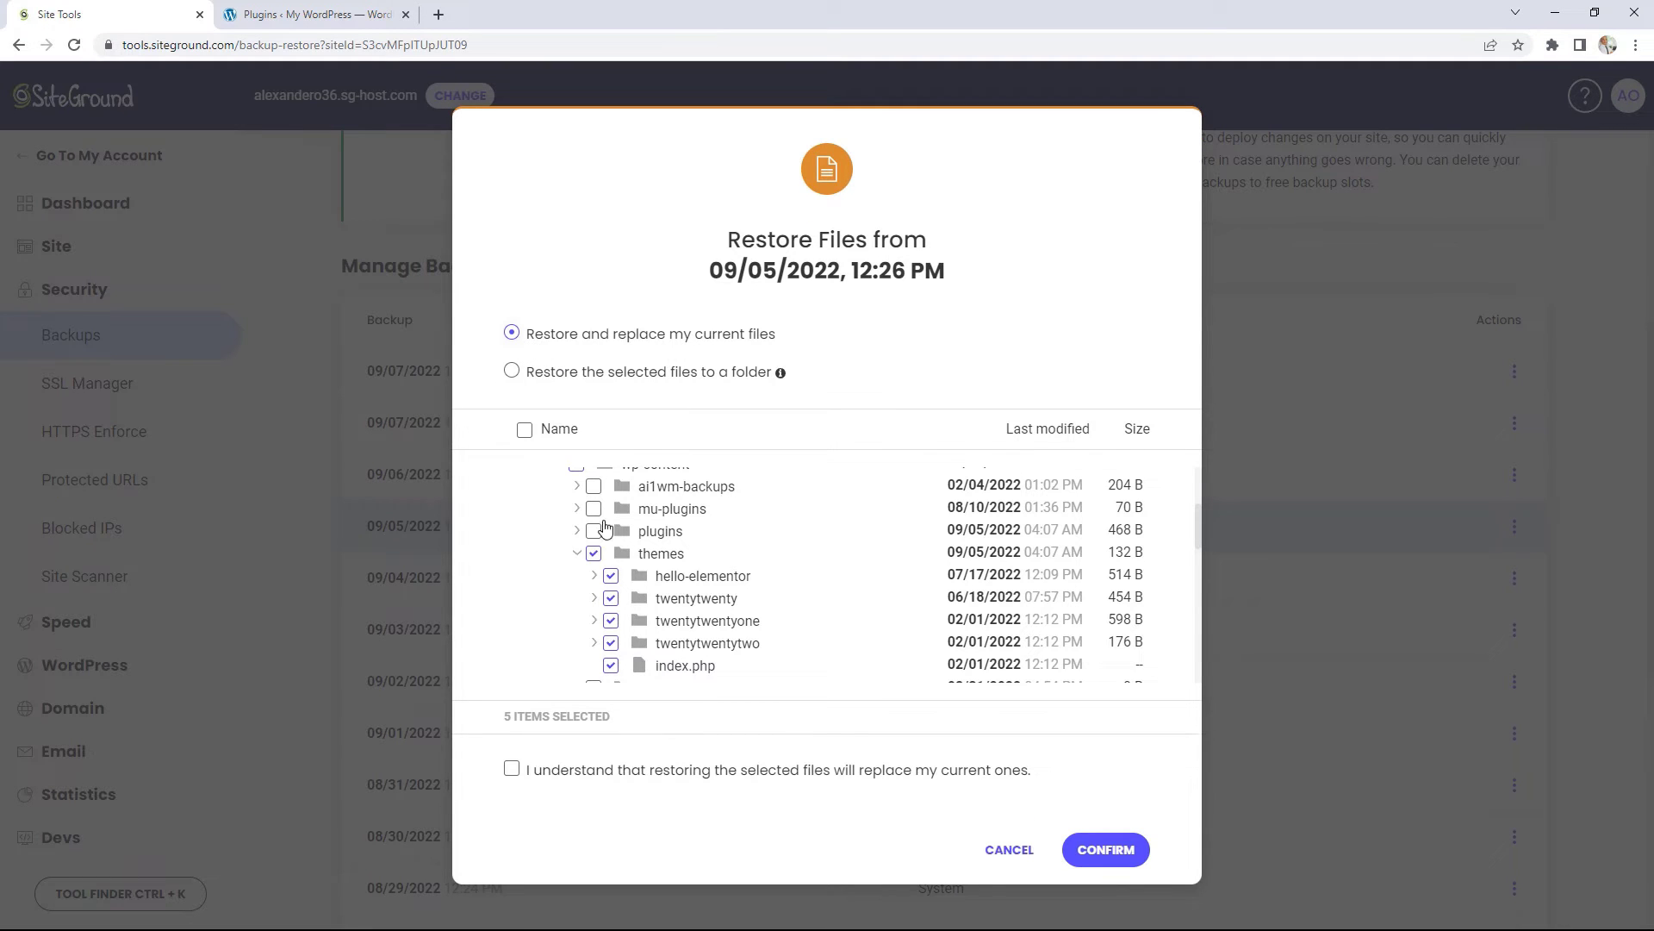
scroll(604, 578, "up", 3)
scroll(616, 573, "down", 3)
left_click(1010, 849)
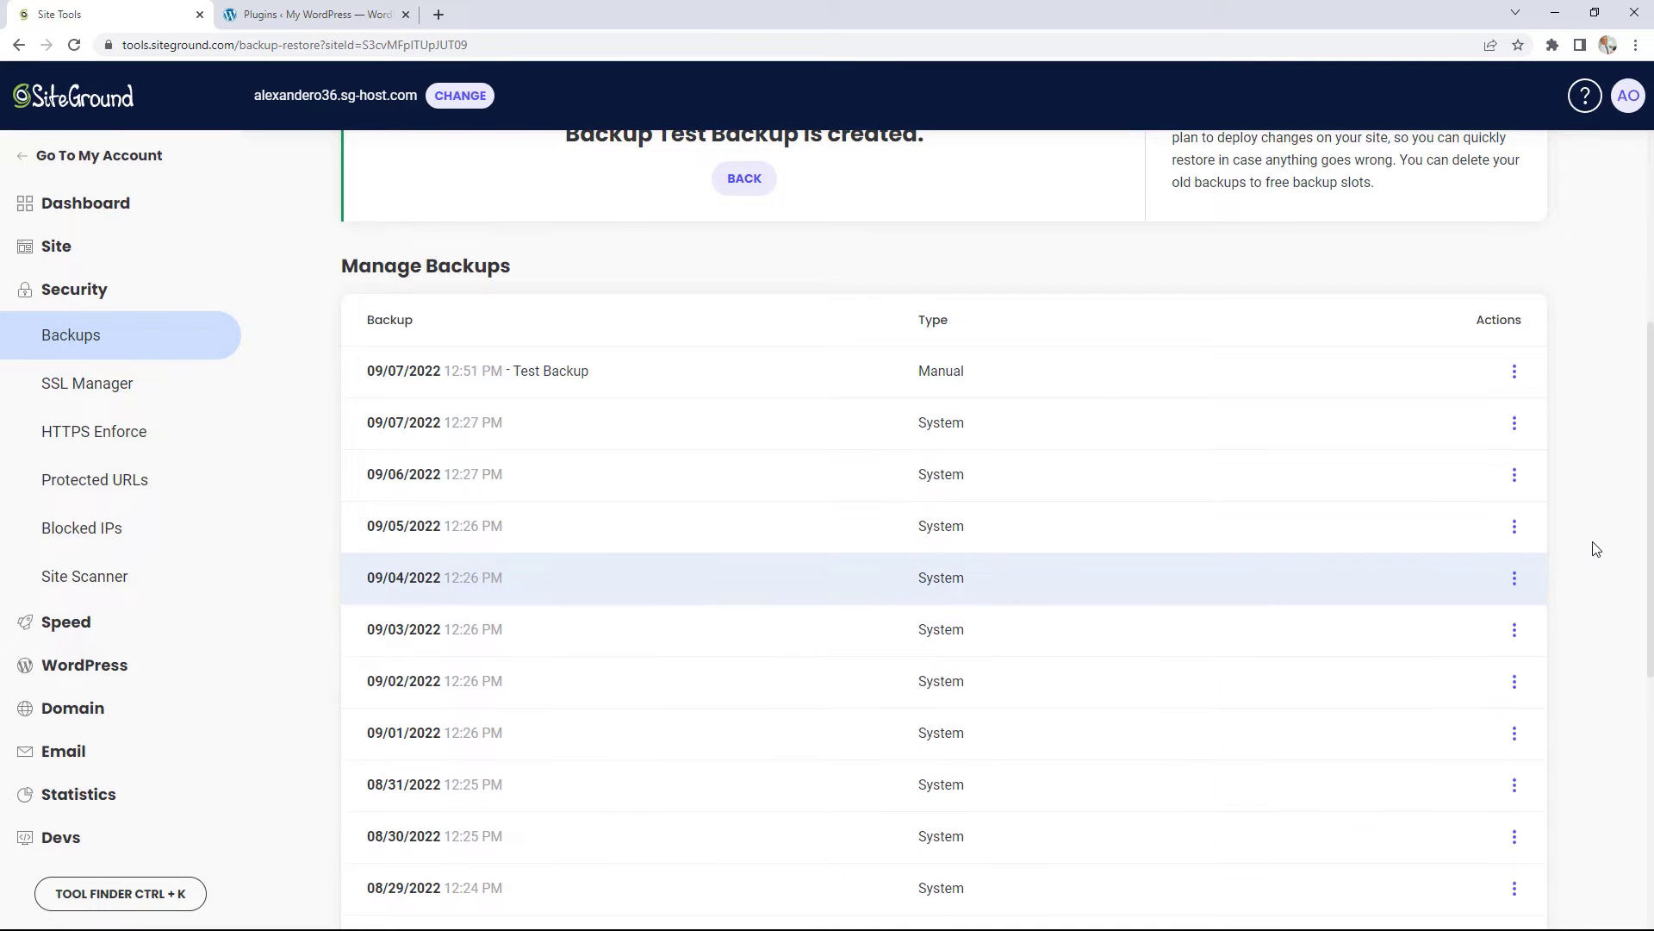
Step: Restore all files and databases from the 09/05/2022 backup, confirming replacement, and dismiss the success message
left_click(1513, 527)
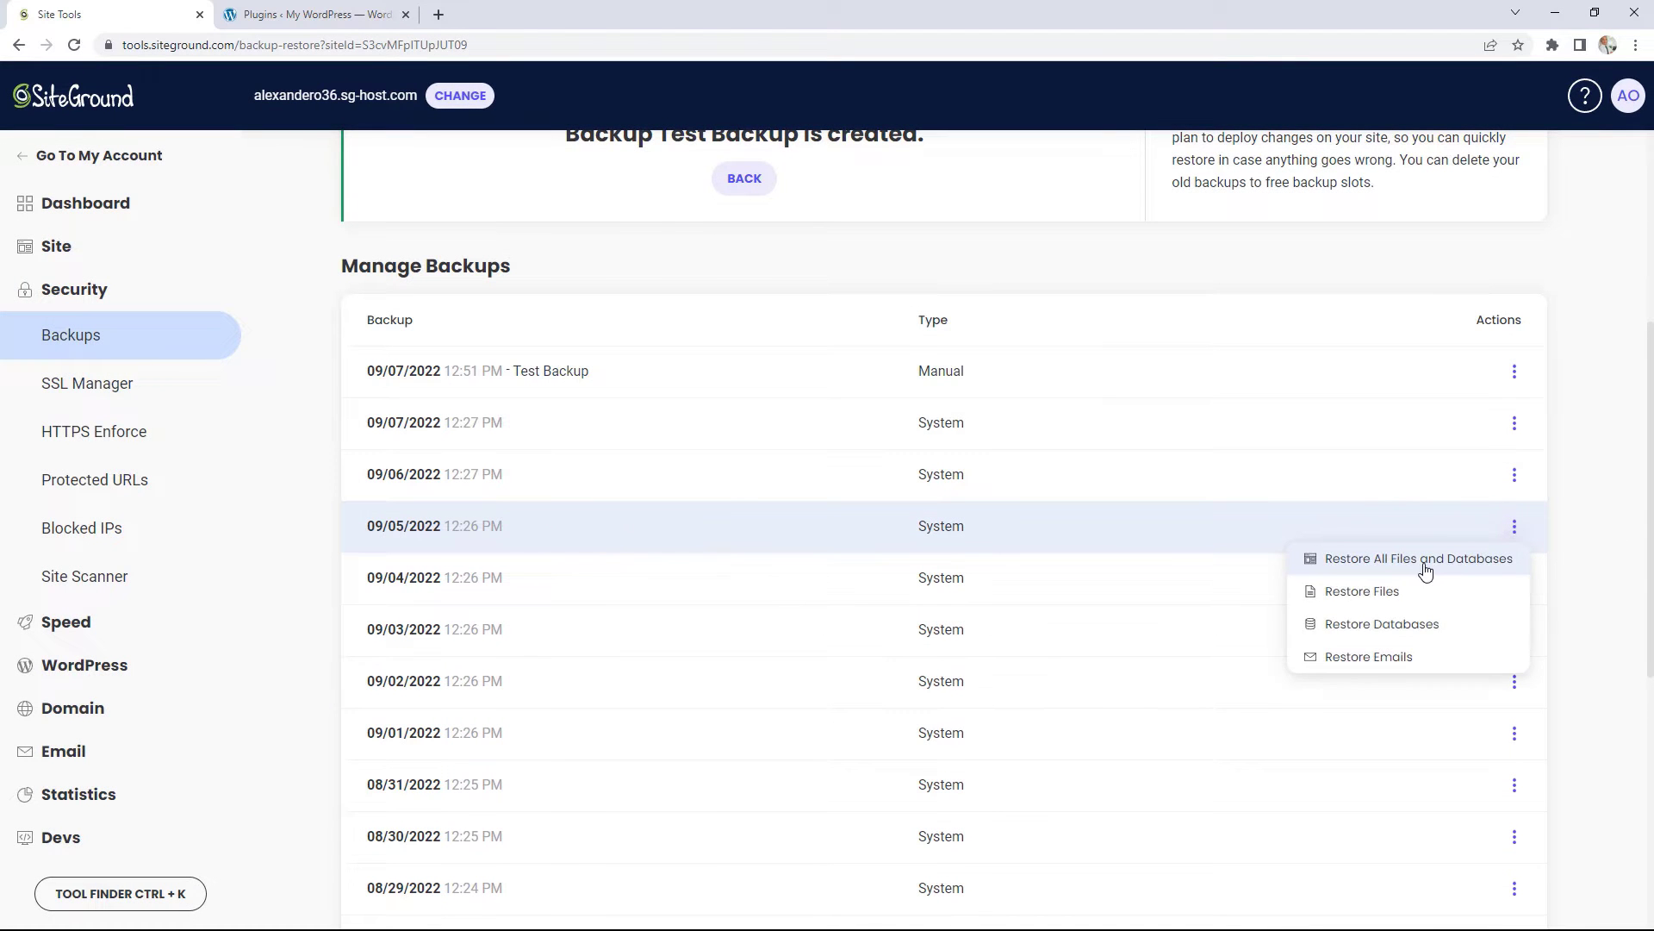
left_click(1419, 565)
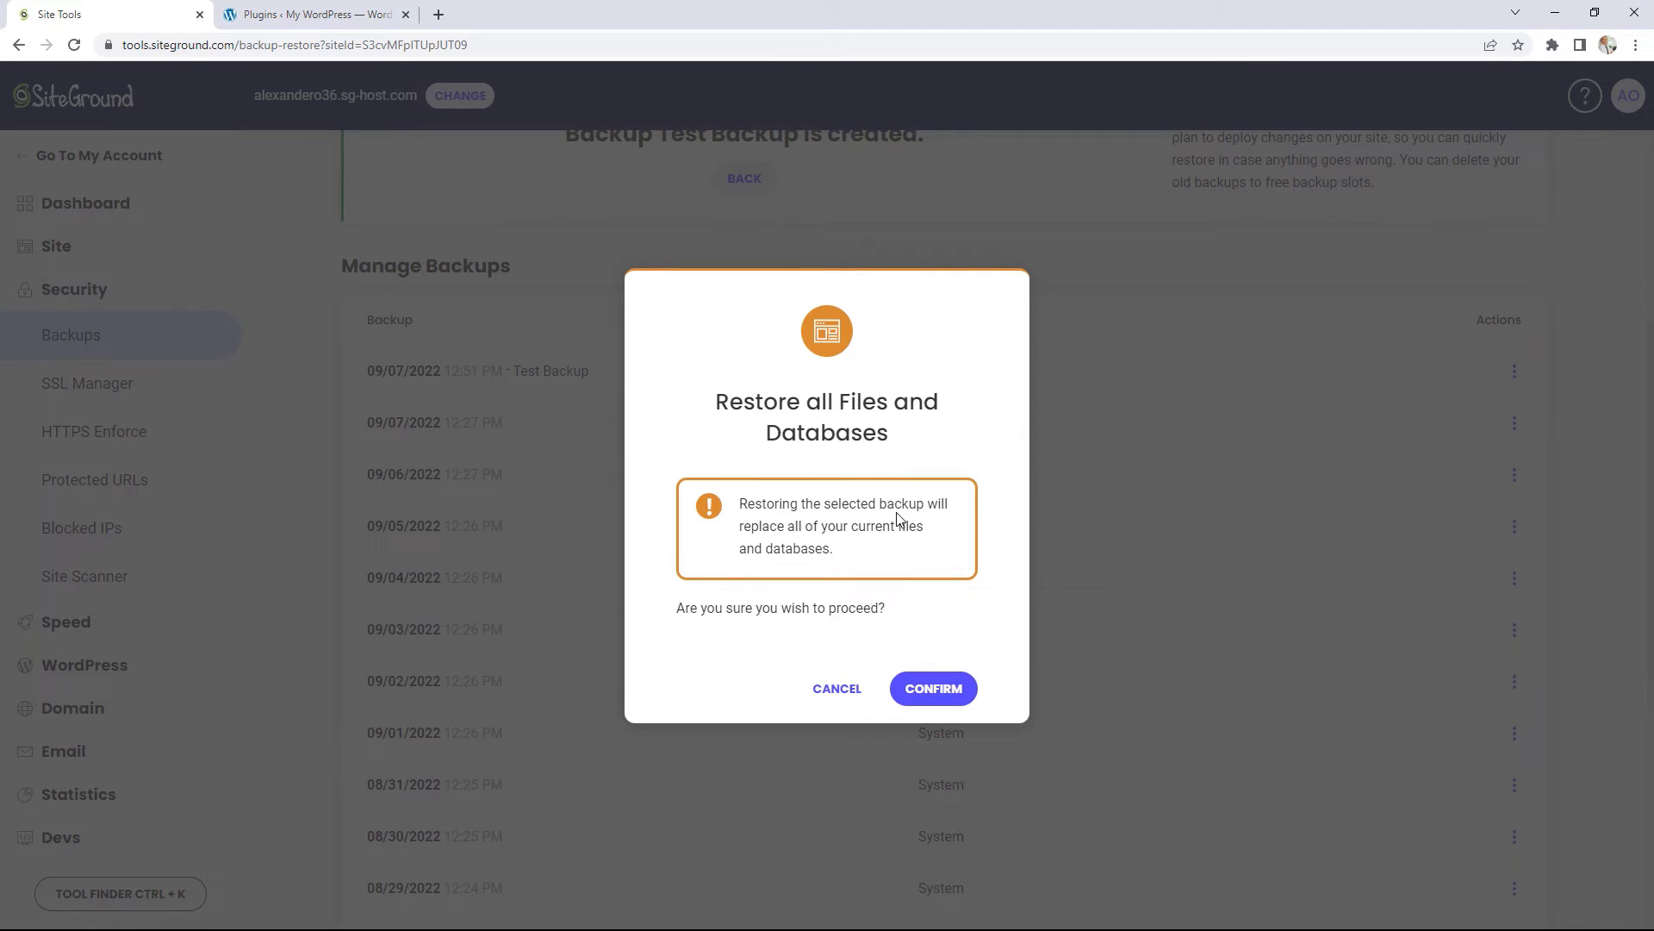
left_click(940, 691)
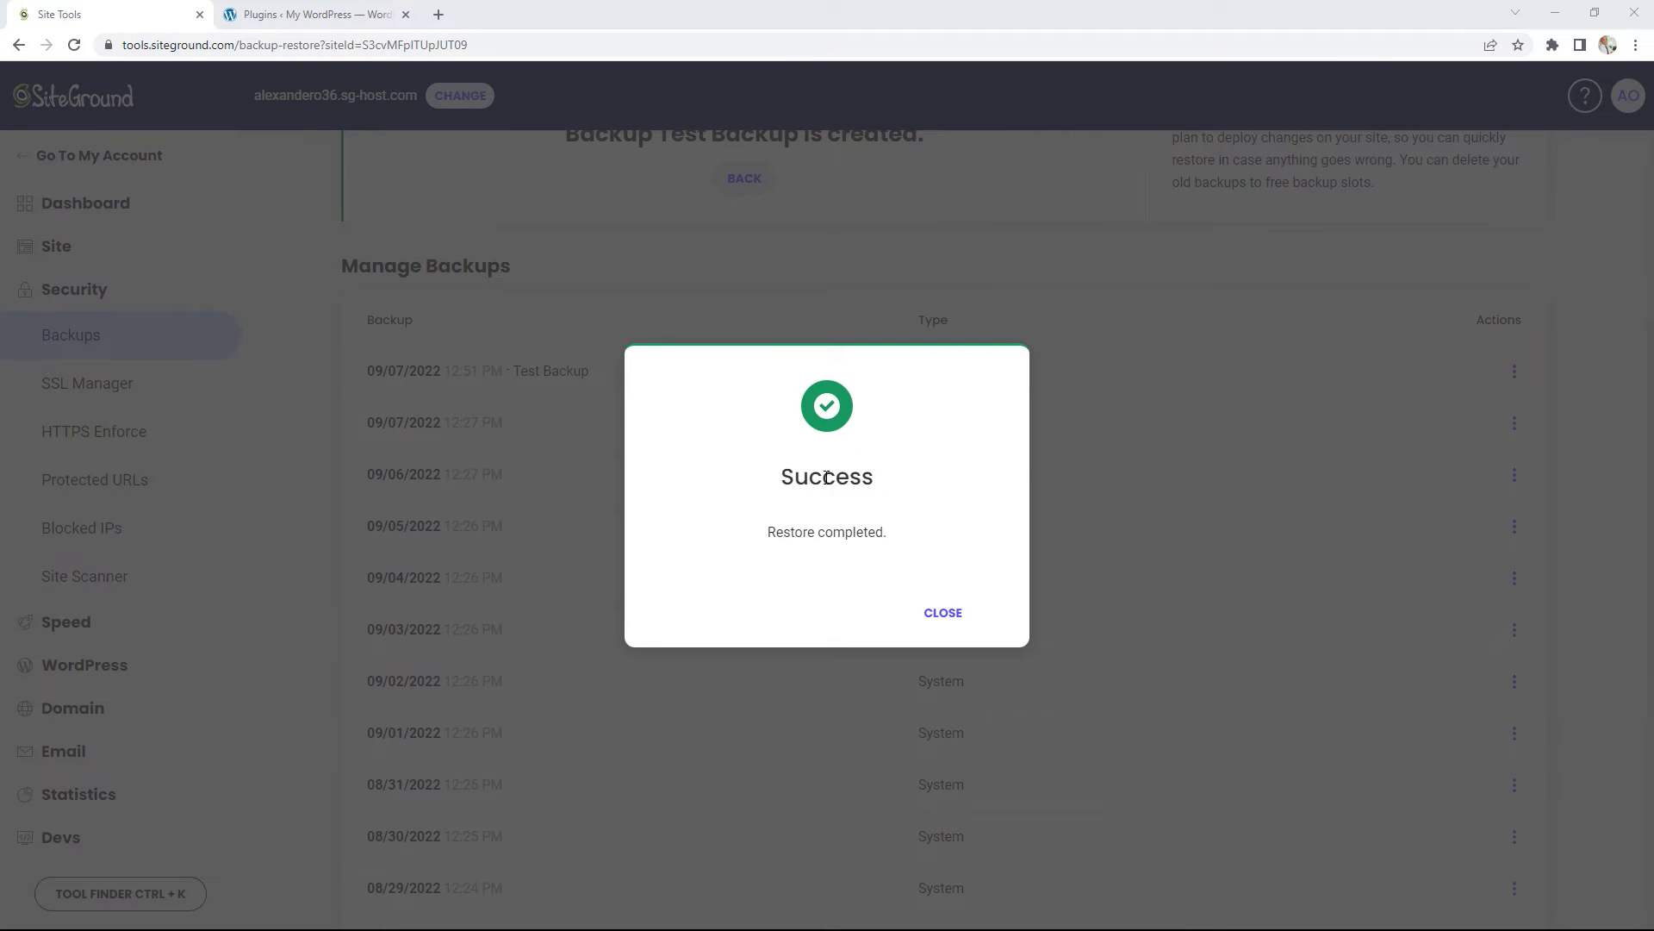
left_click(943, 611)
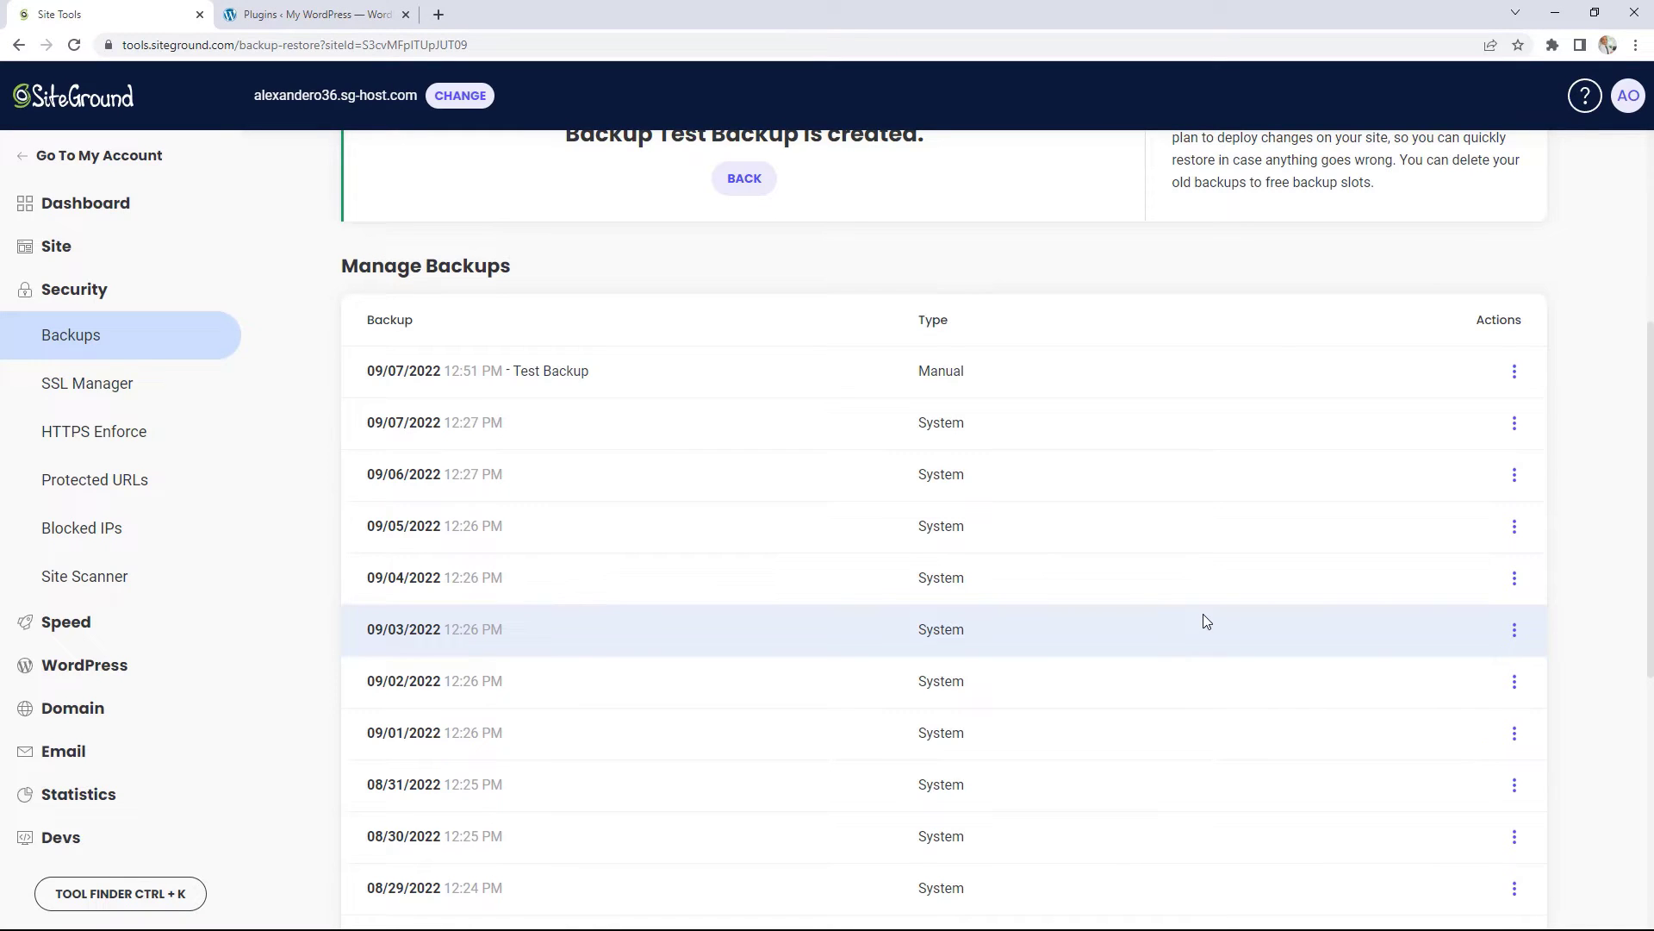
Step: Show the Restore History tab listing the Full Site restore from 09/05/2022
scroll(1203, 618, "up", 4)
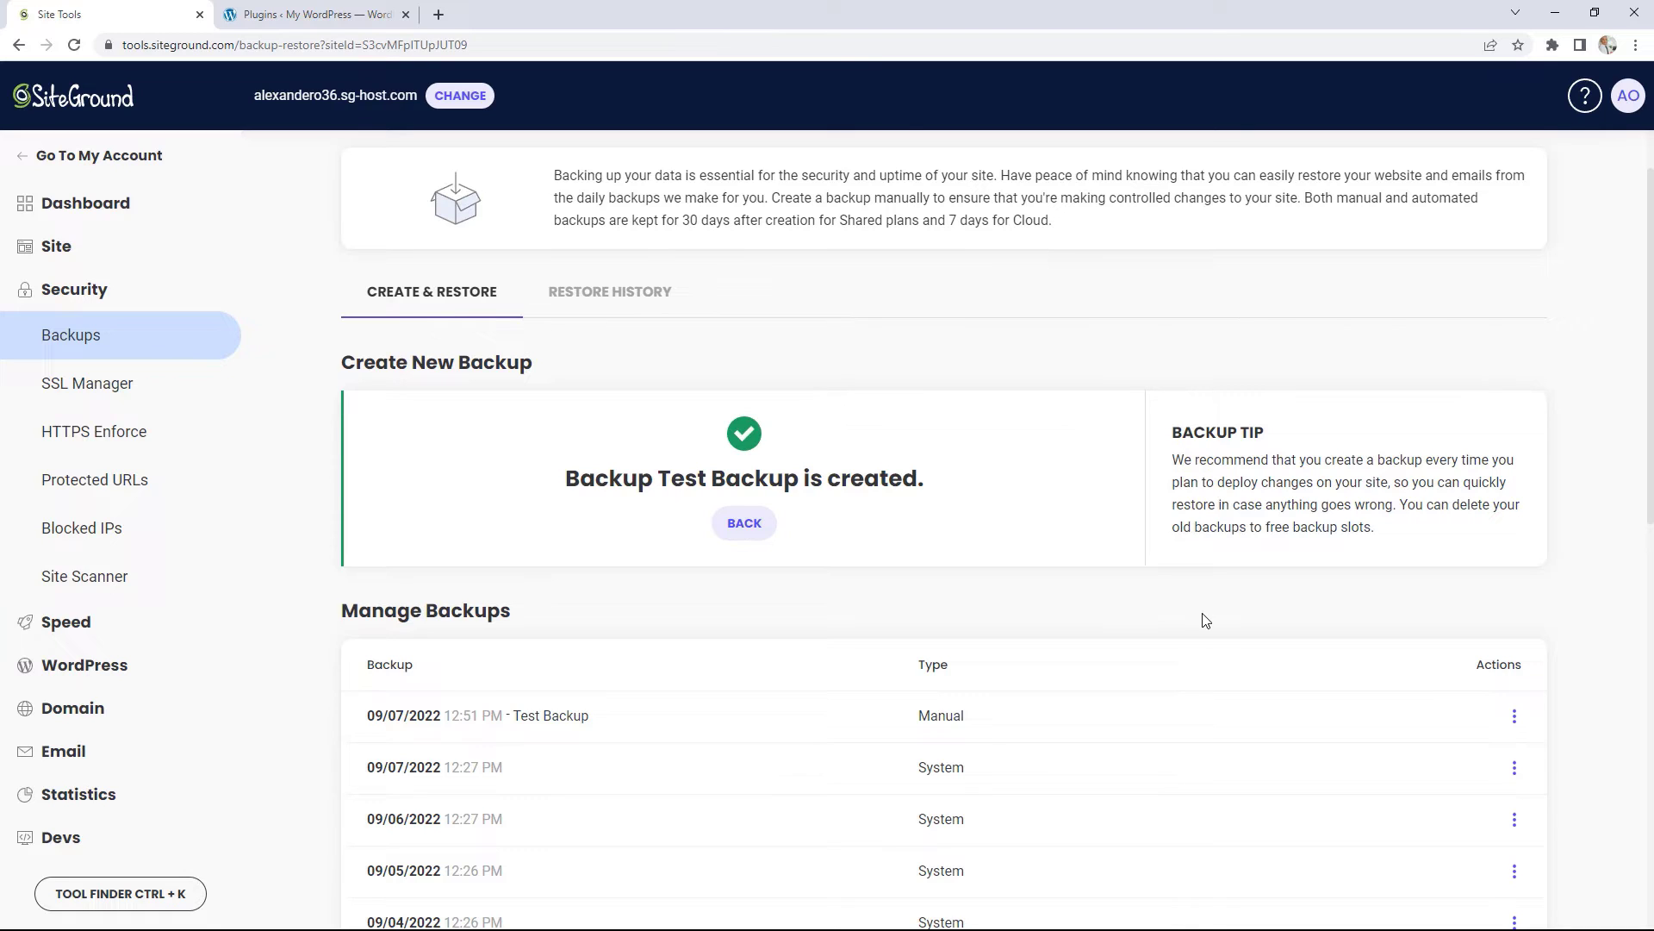
left_click(618, 294)
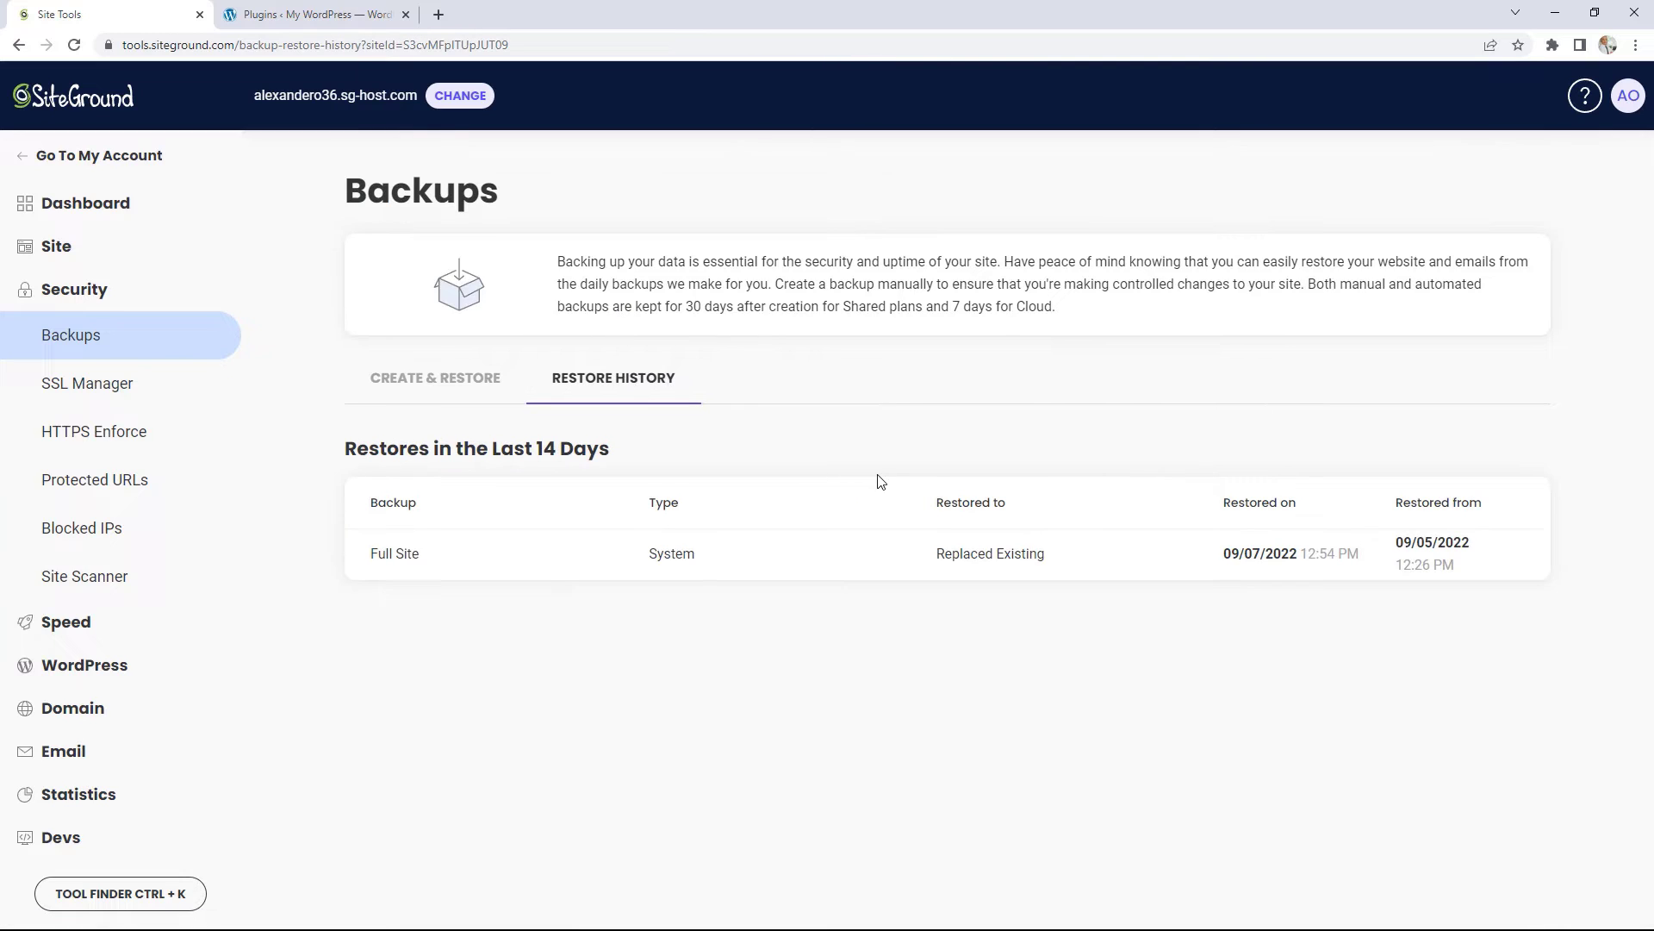
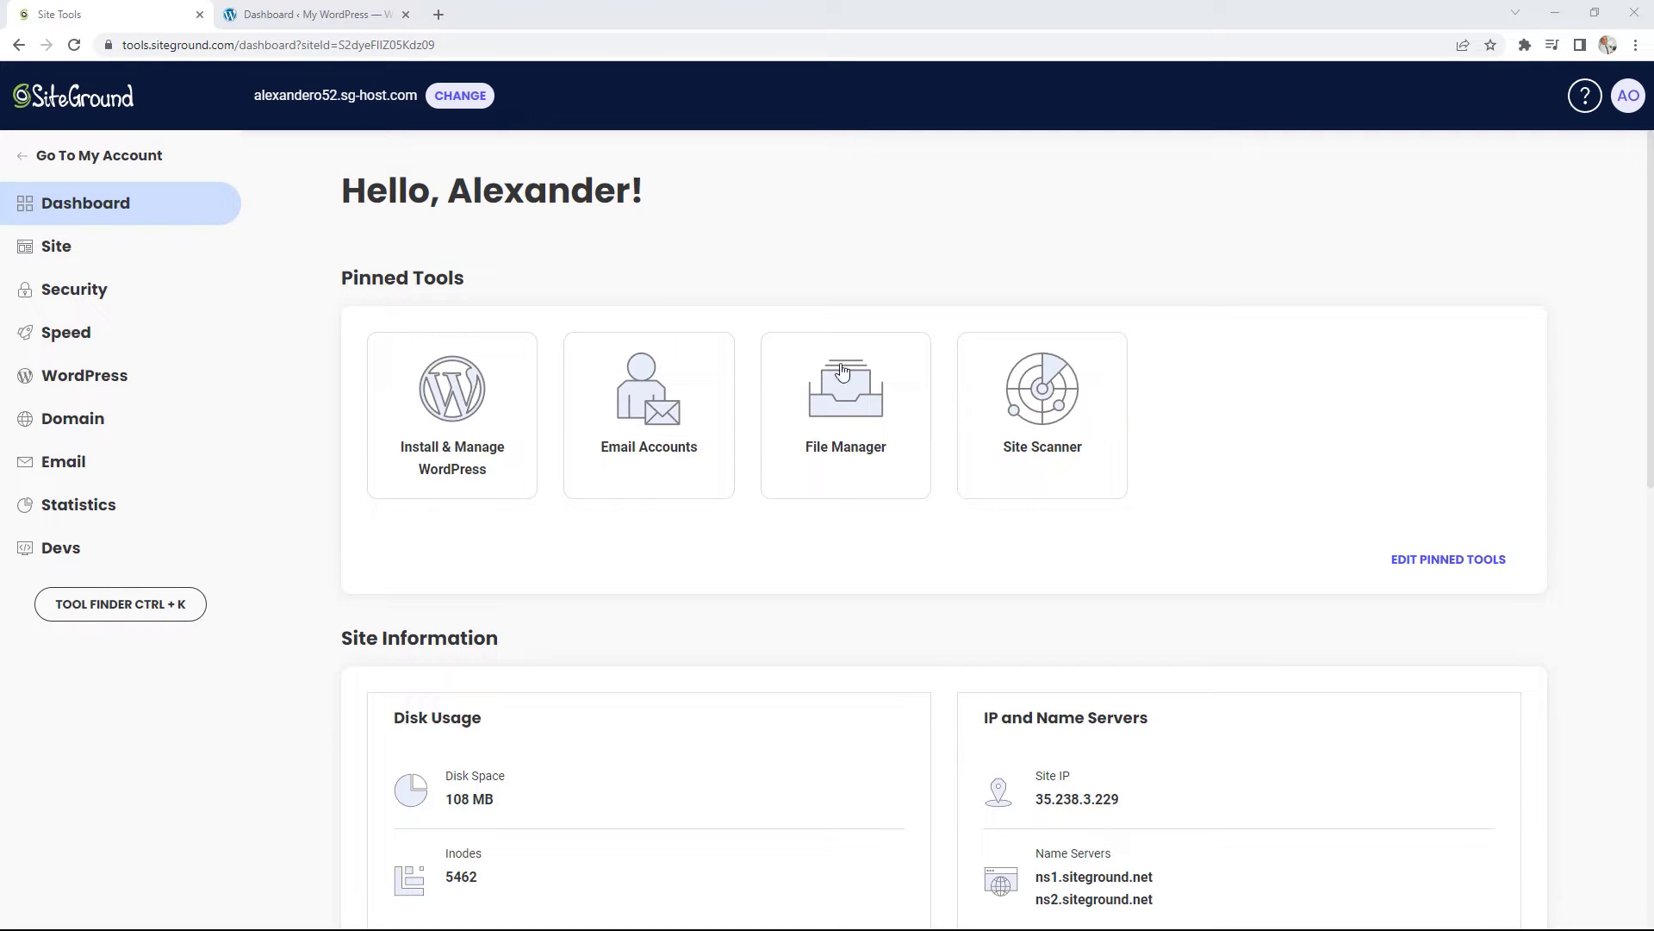
Step: Expand Speed in the Site Tools sidebar and open the CDN page
left_click(77, 339)
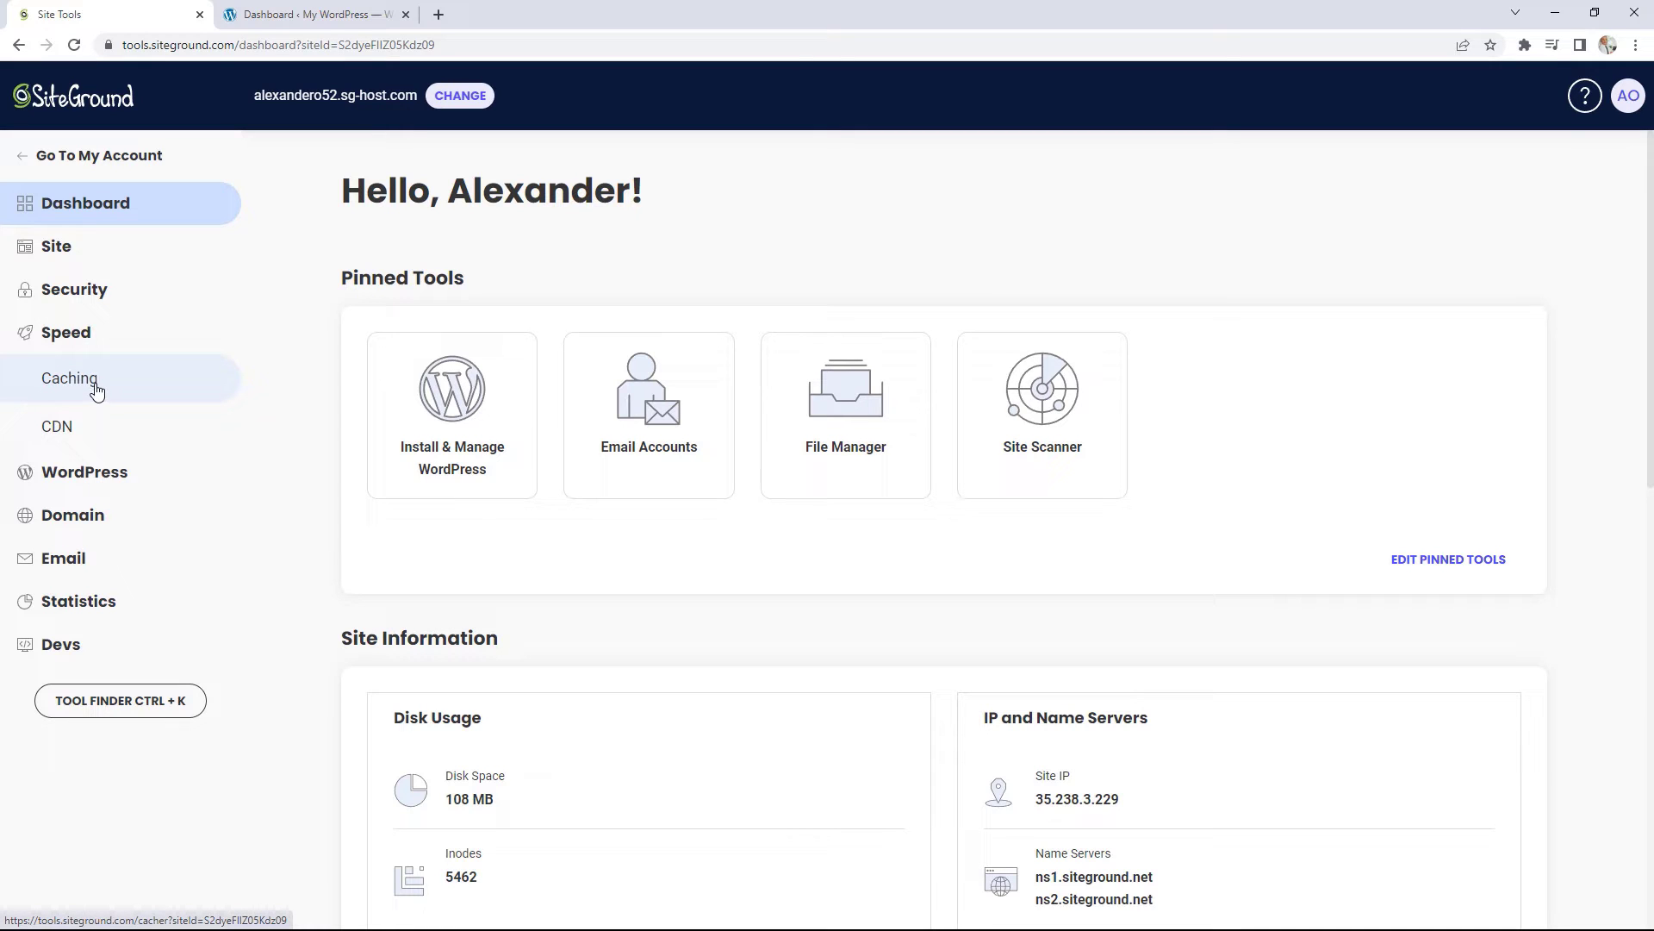
left_click(62, 433)
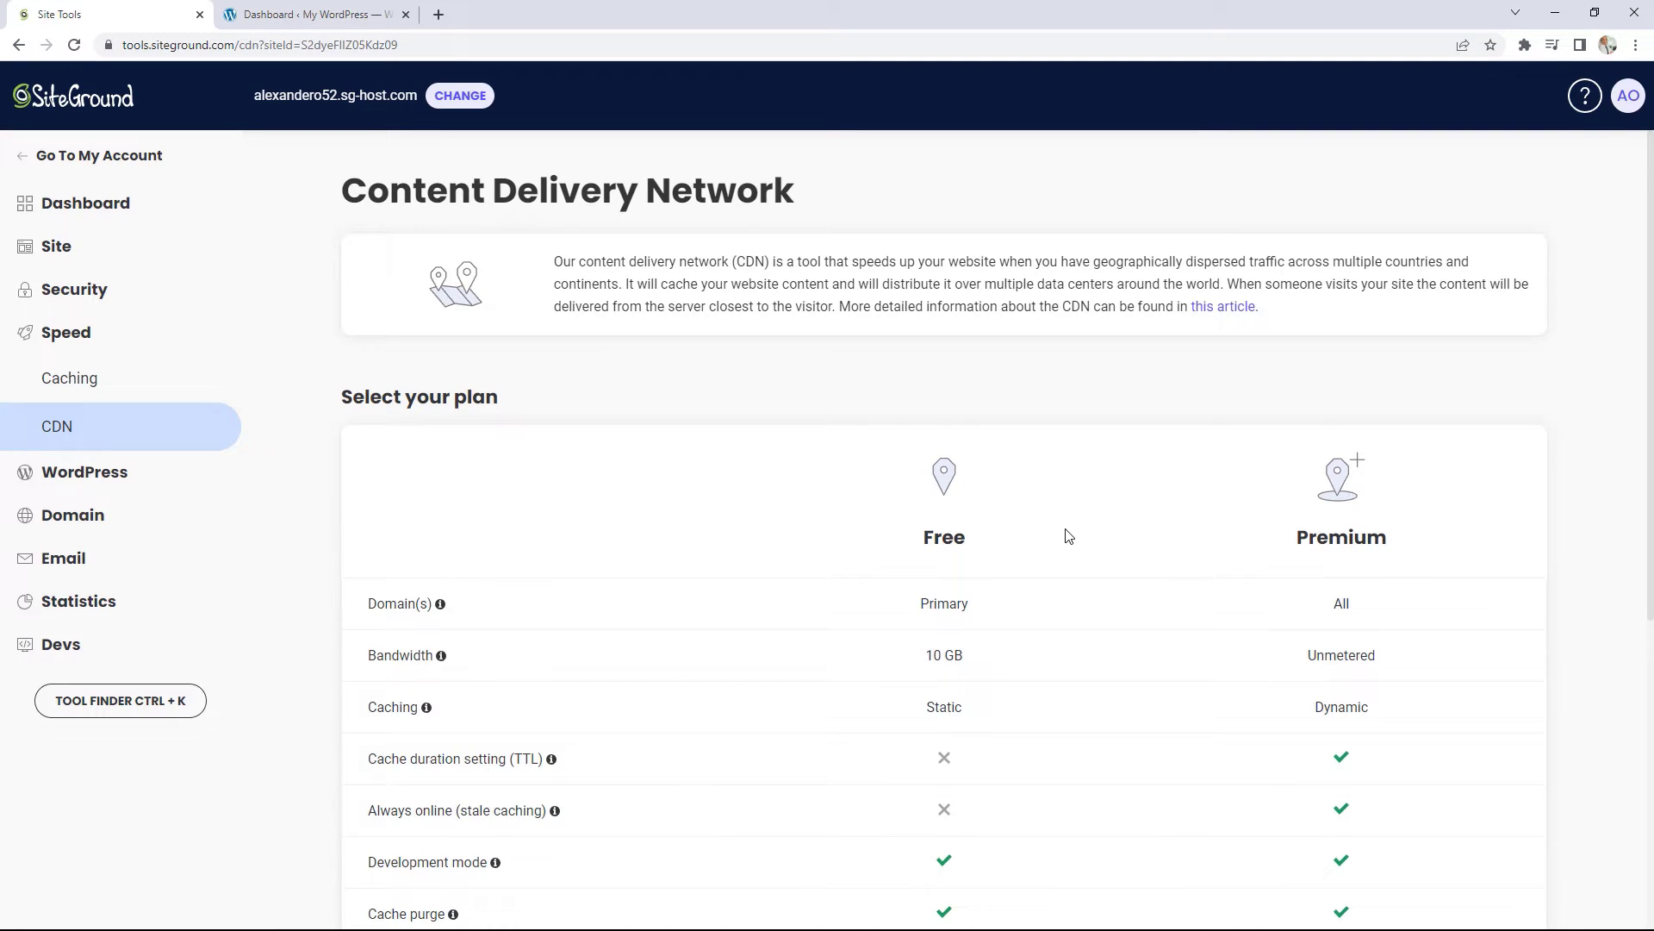
Step: Review the Free vs Premium CDN plan table, select Free, and activate the free CDN
scroll(1178, 520, "down", 1)
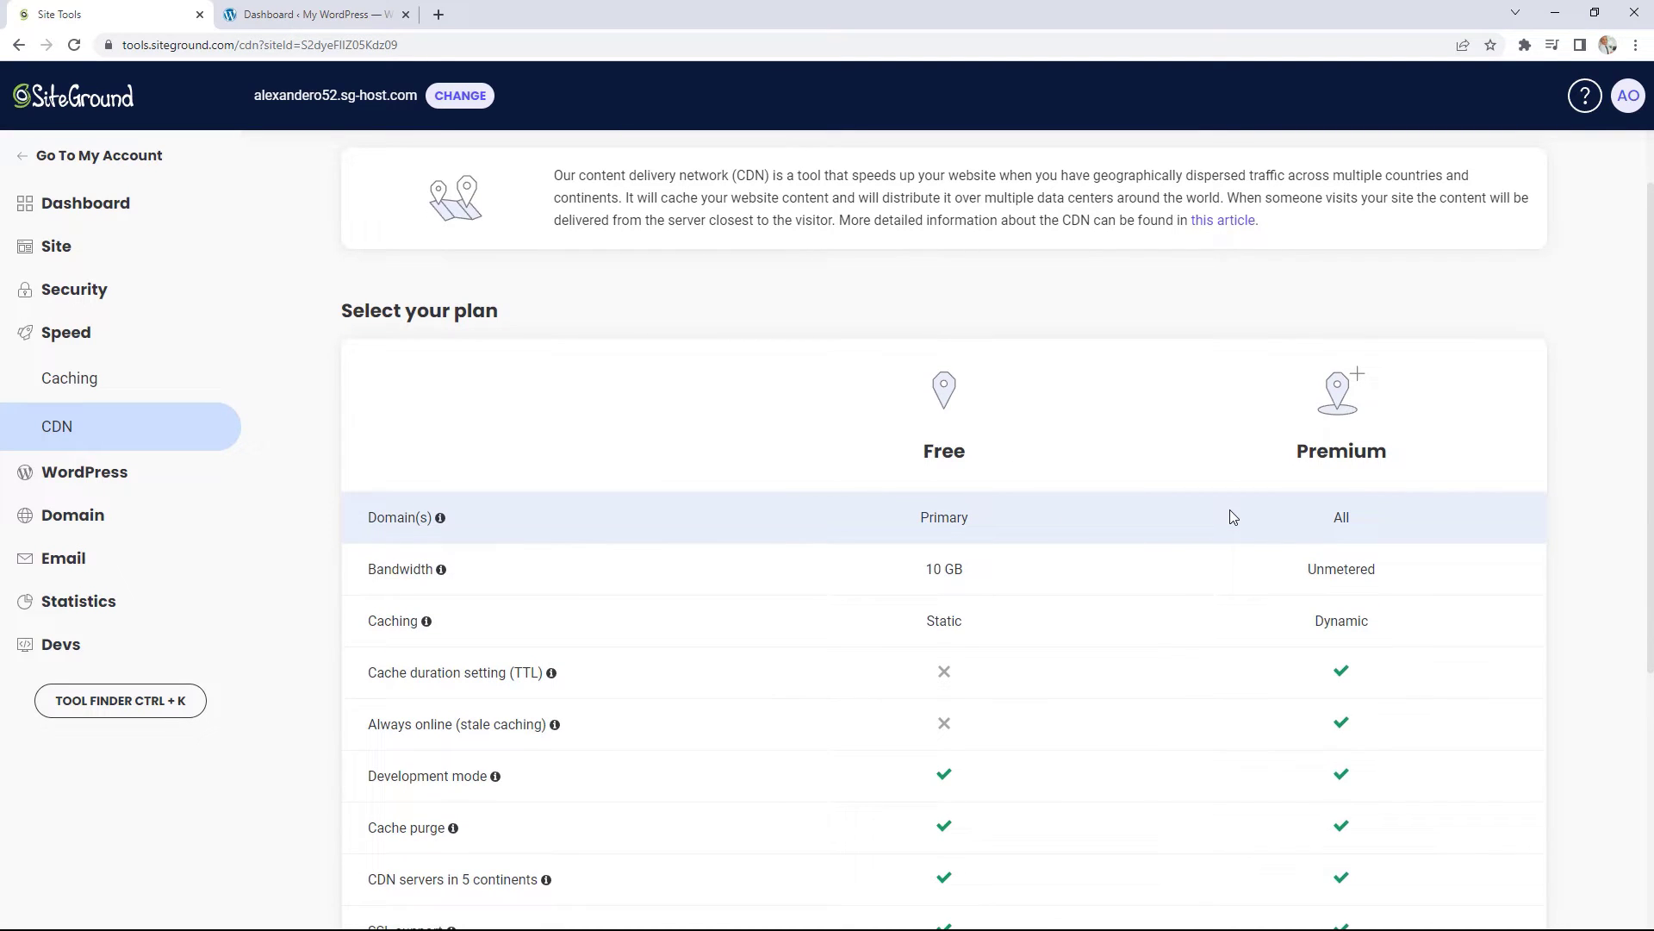
scroll(1229, 516, "down", 1)
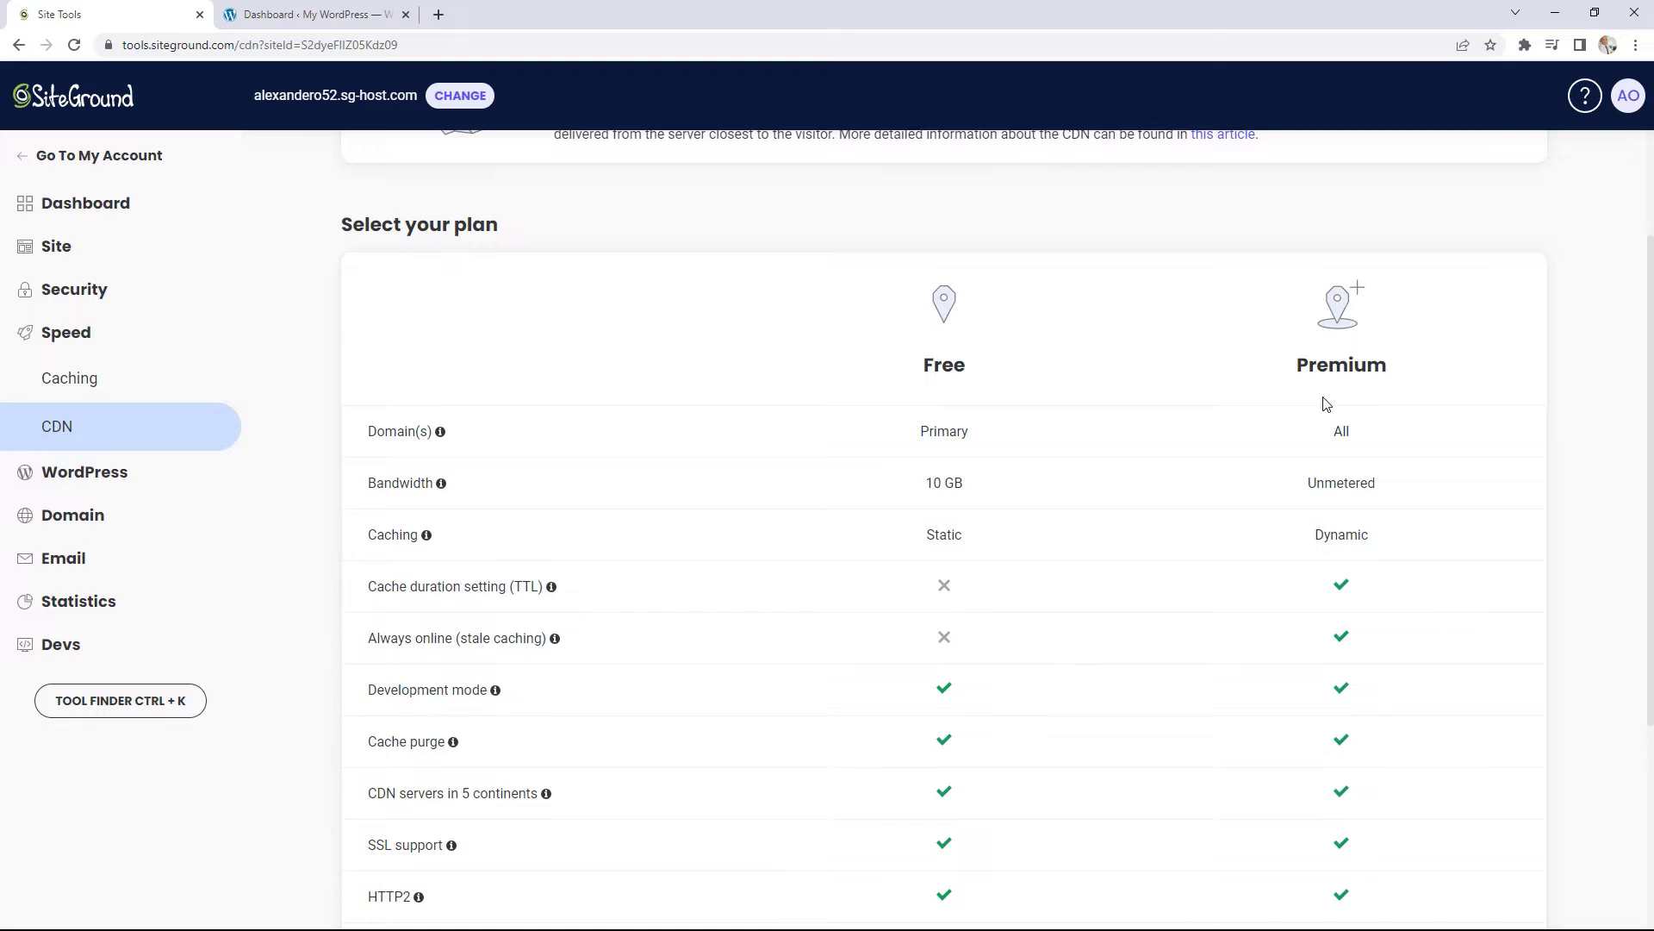
scroll(1326, 405, "up", 1)
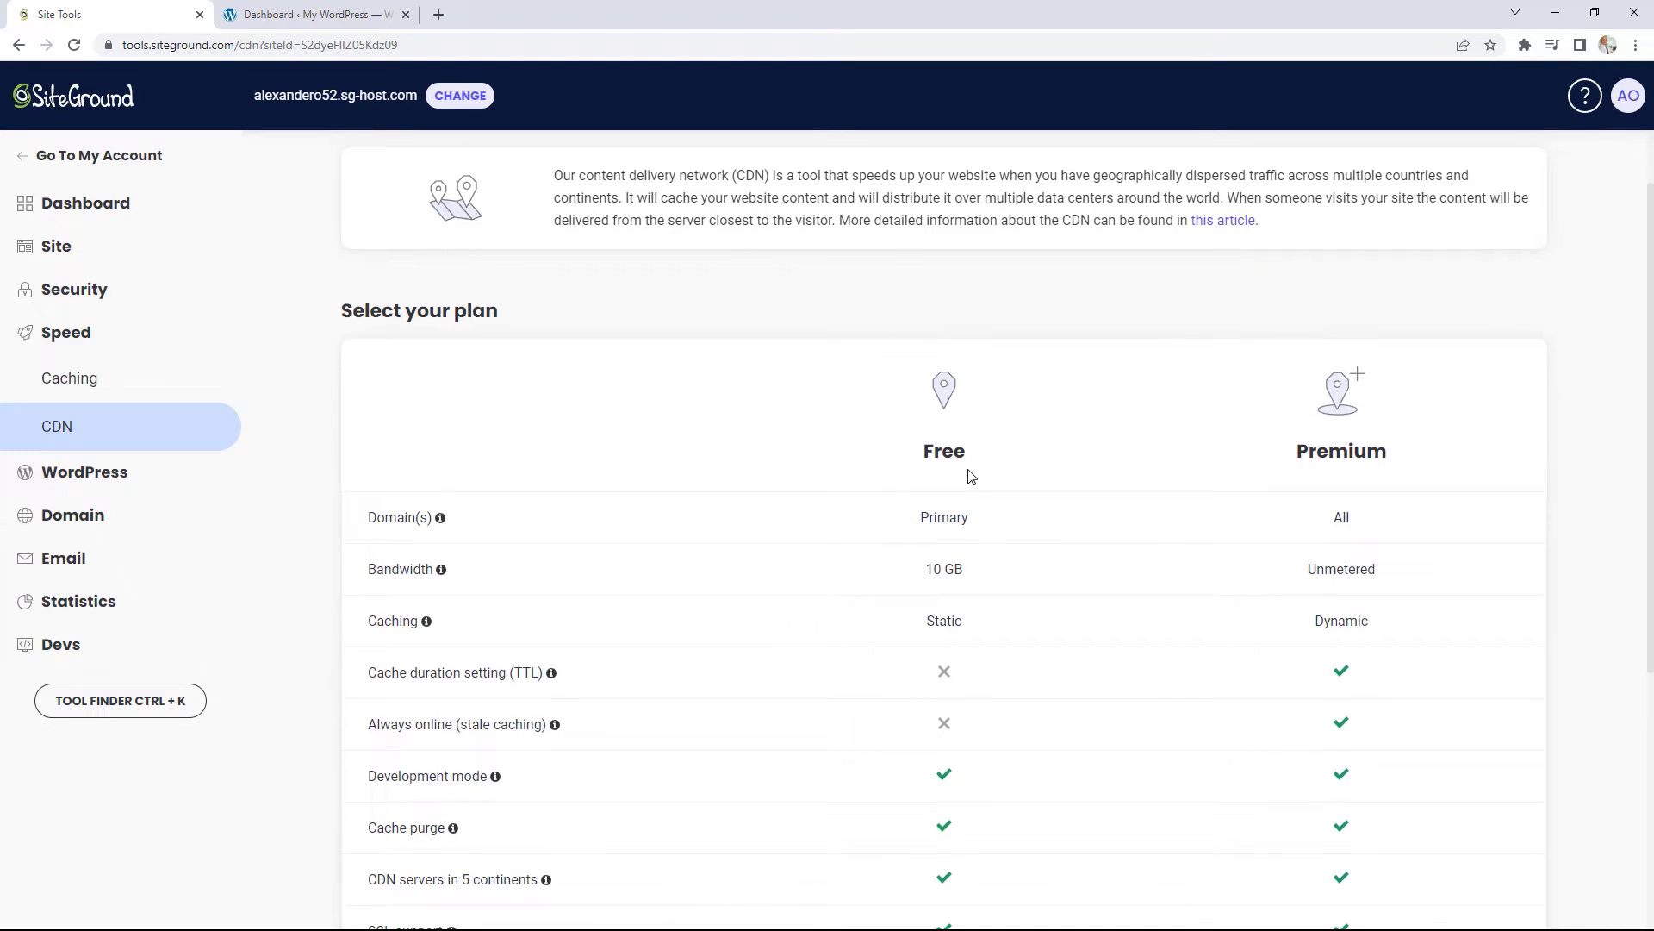
scroll(971, 476, "down", 5)
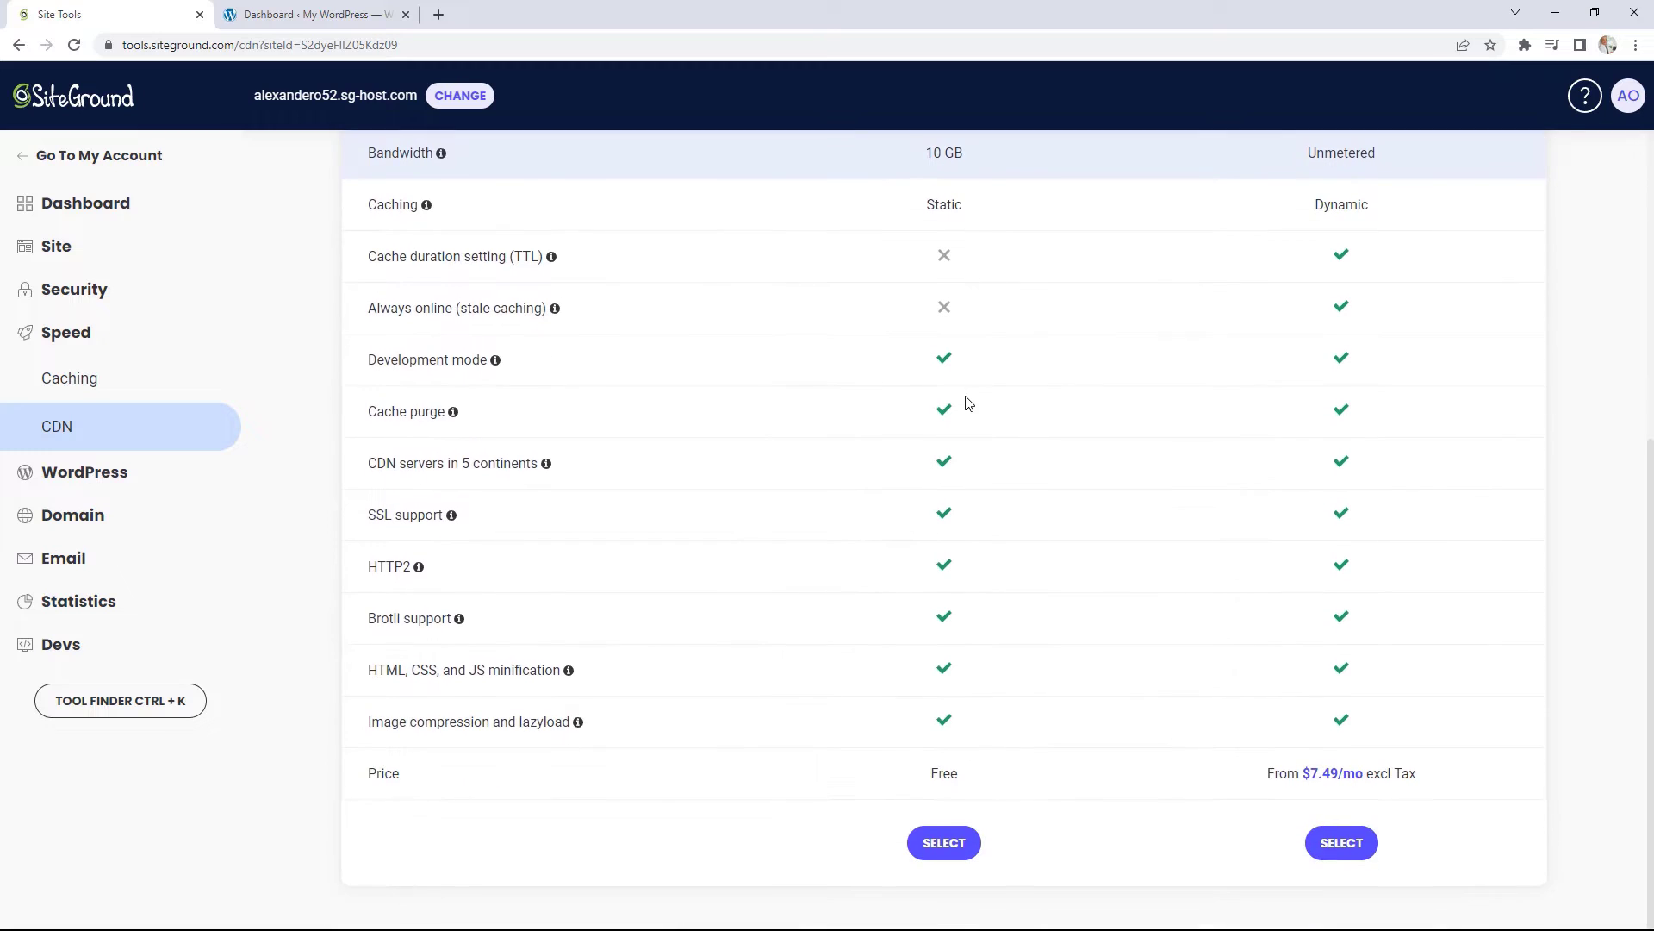
left_click(942, 844)
scroll(896, 575, "up", 2)
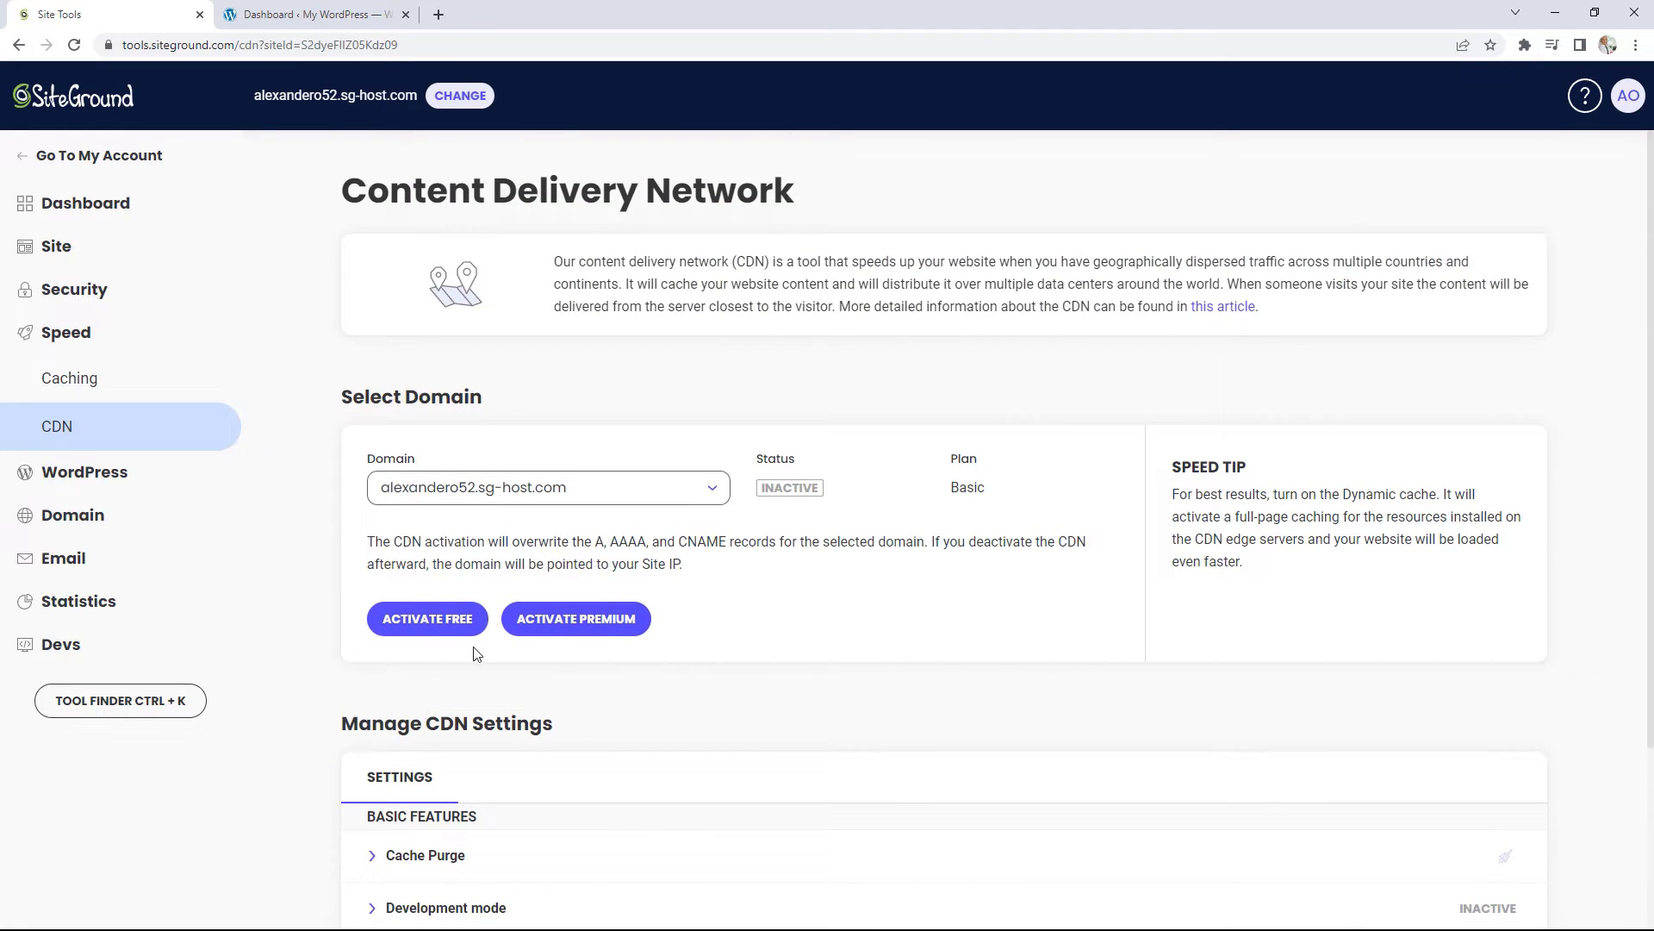
left_click(444, 629)
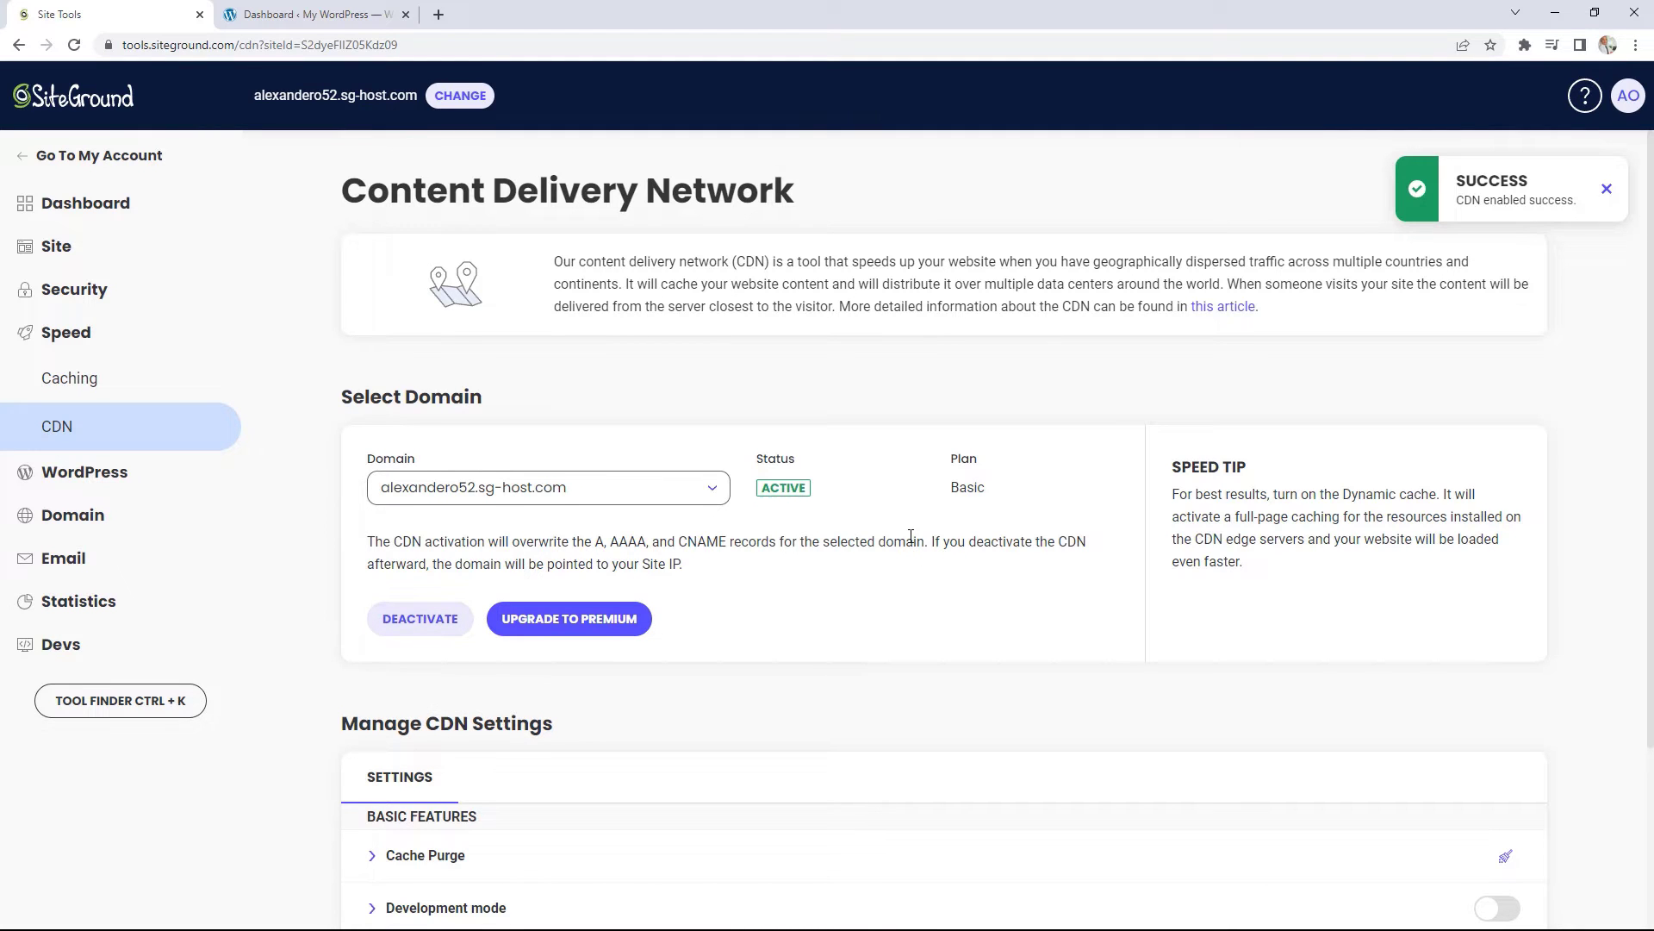
Step: Check the free CDN is active and read the Cache Purge description, then open Speed > Caching
scroll(911, 536, "down", 3)
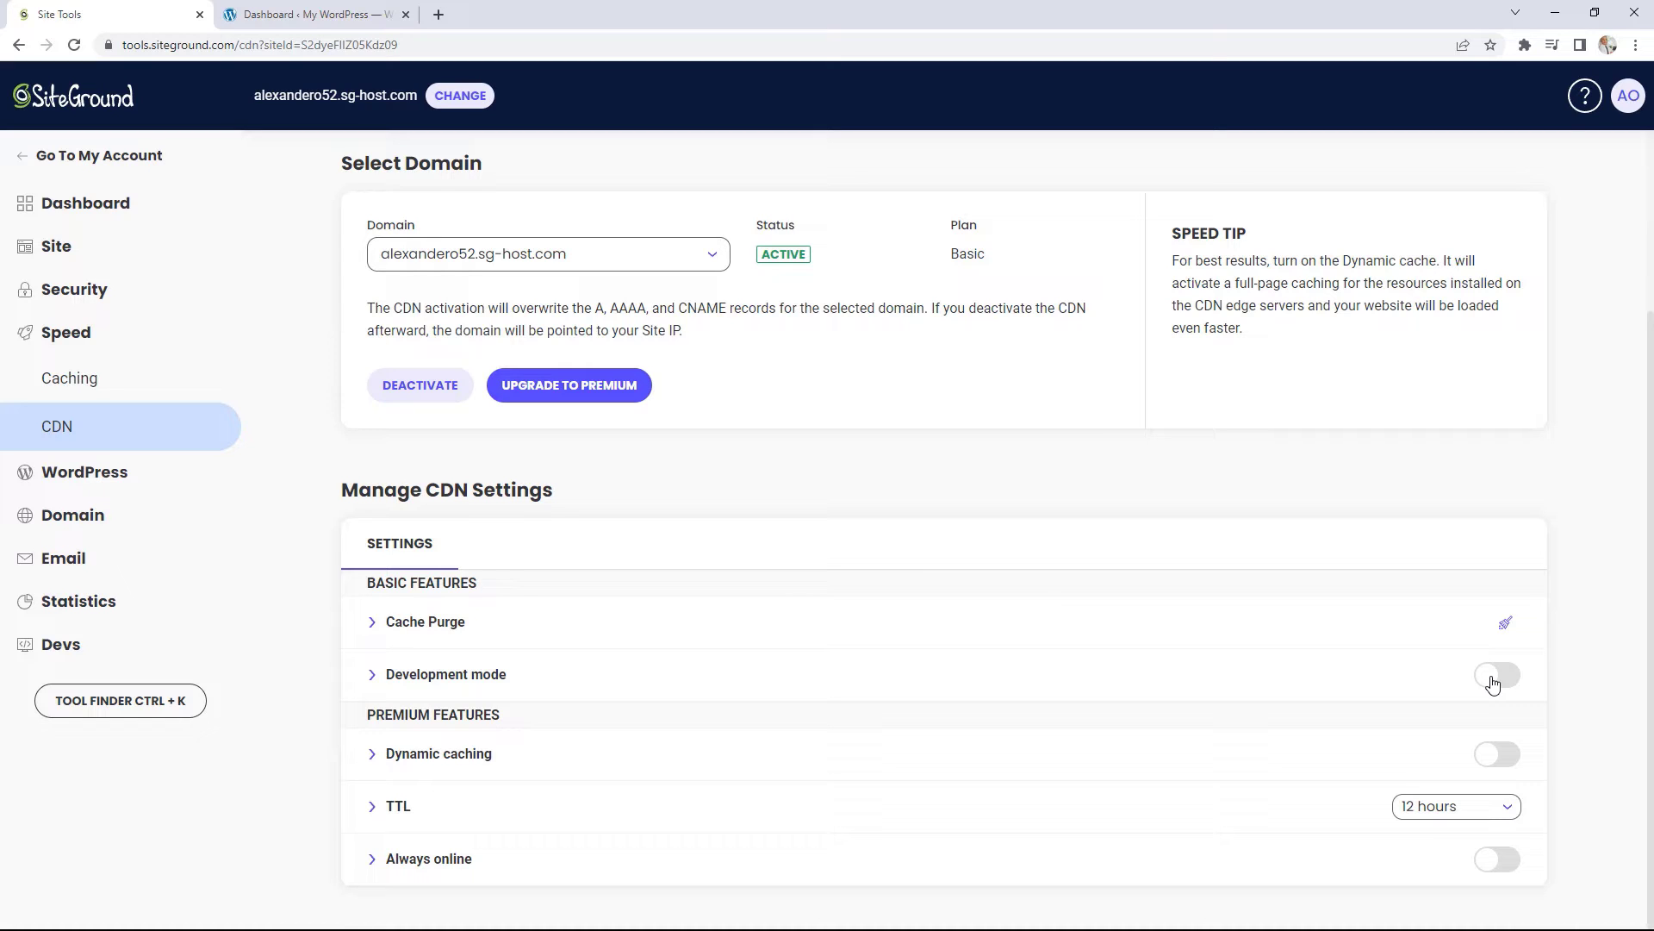
left_click(372, 629)
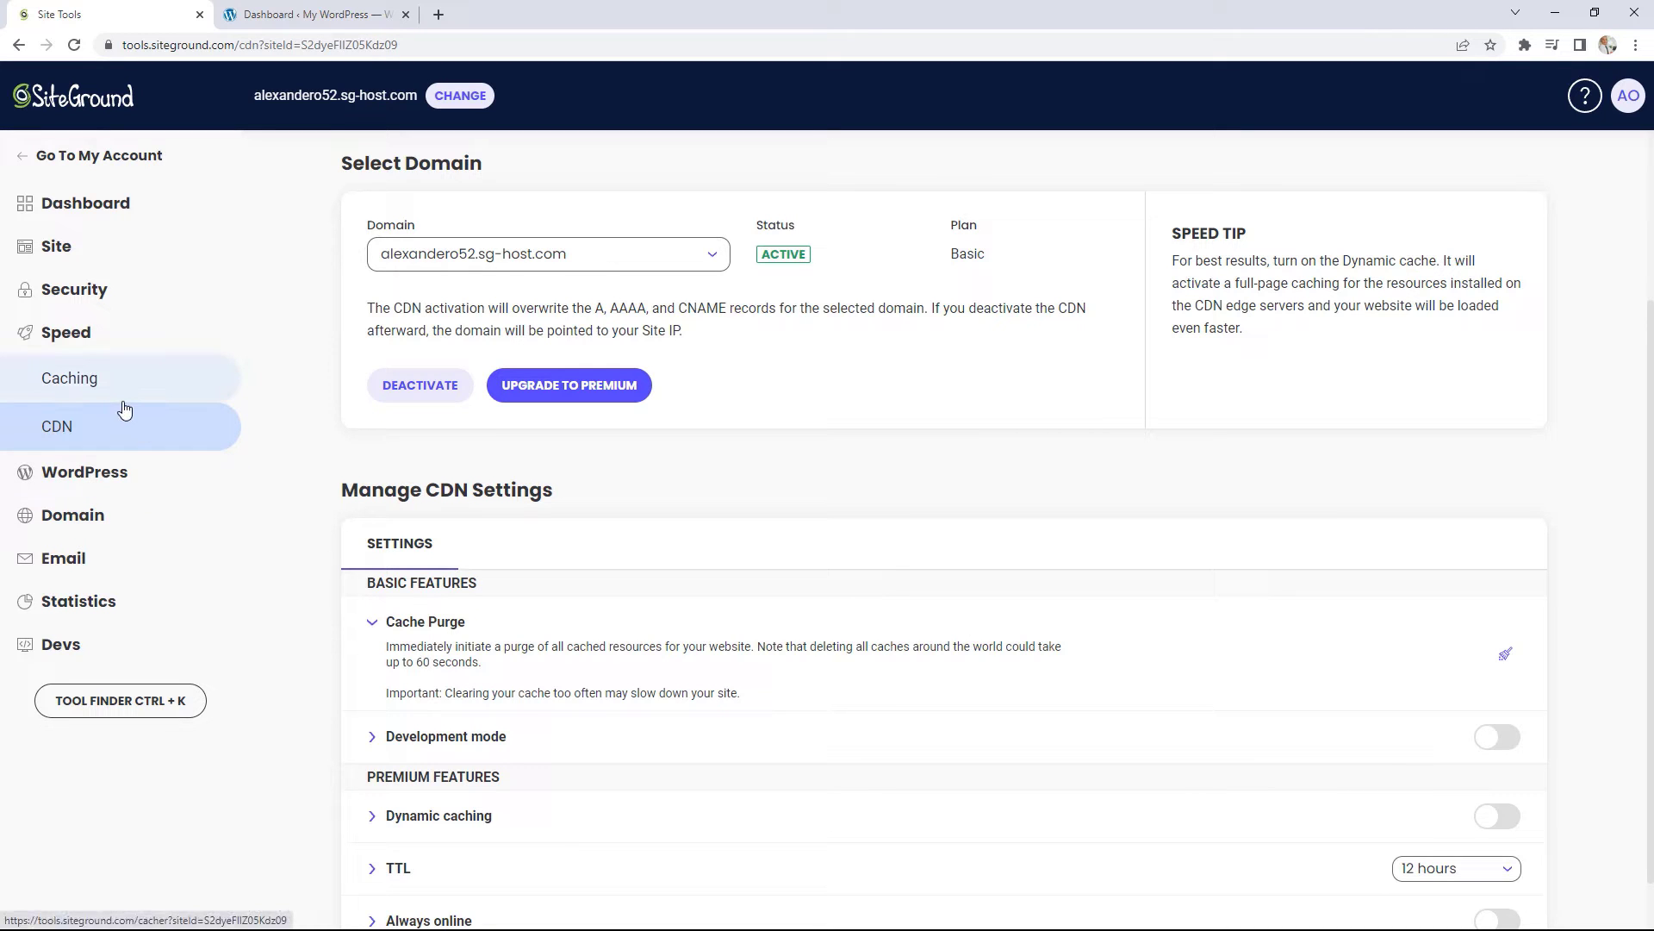
left_click(77, 382)
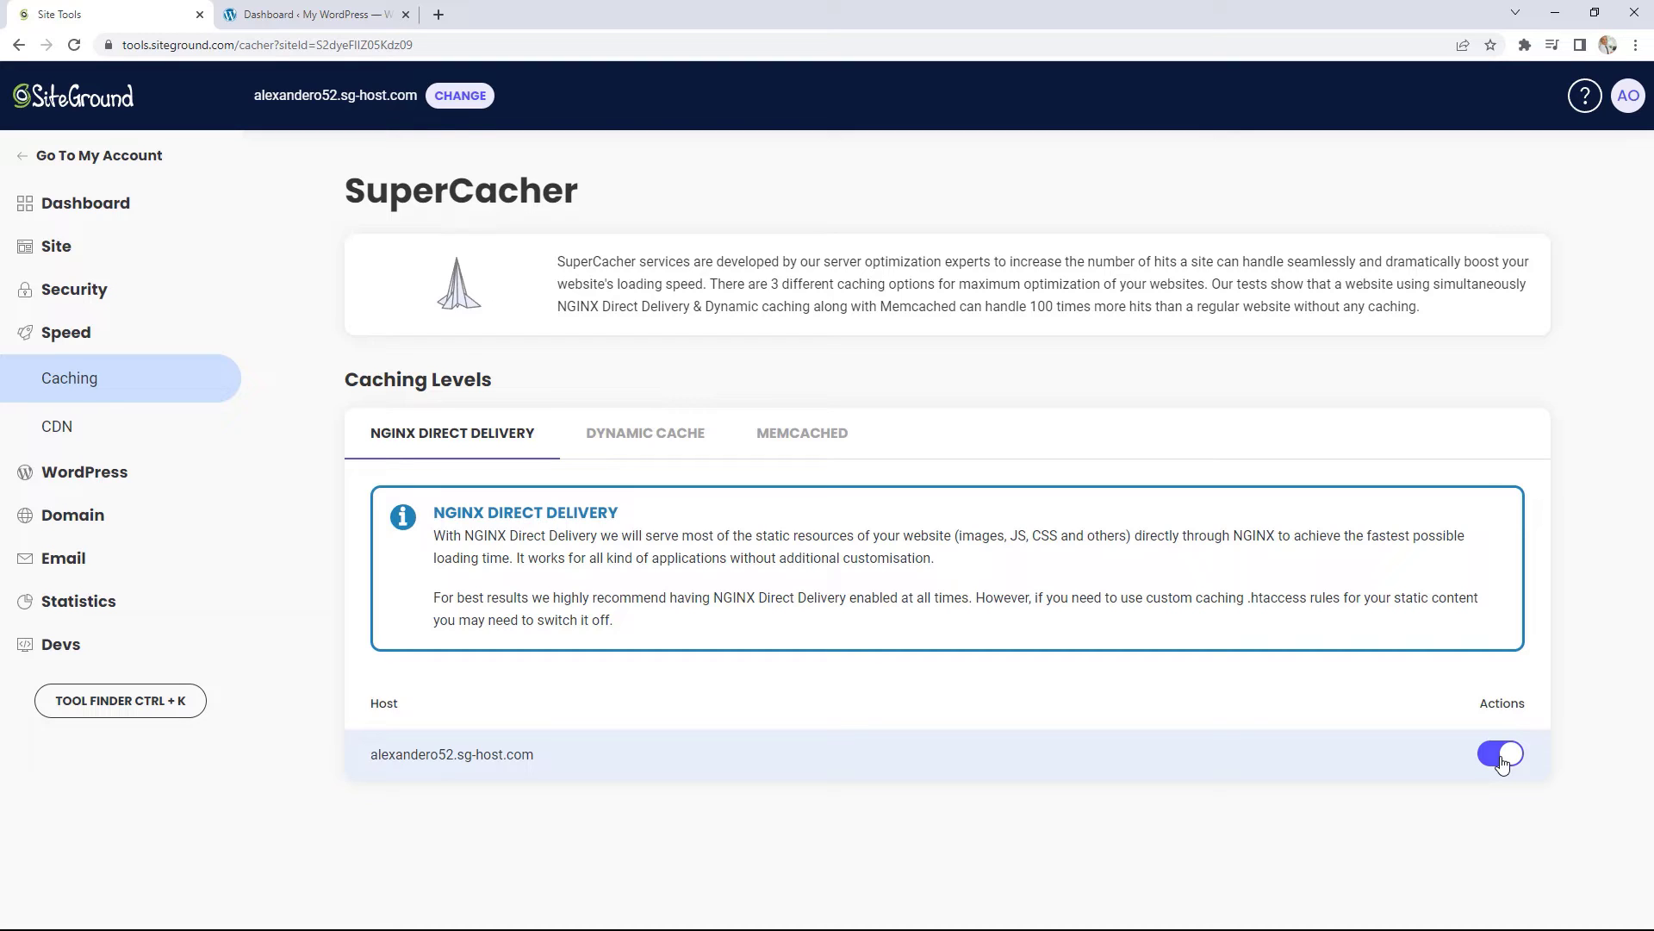
Step: Flush the Dynamic Cache, enable Memcached for all sites and flush it, then return to WordPress
left_click(628, 443)
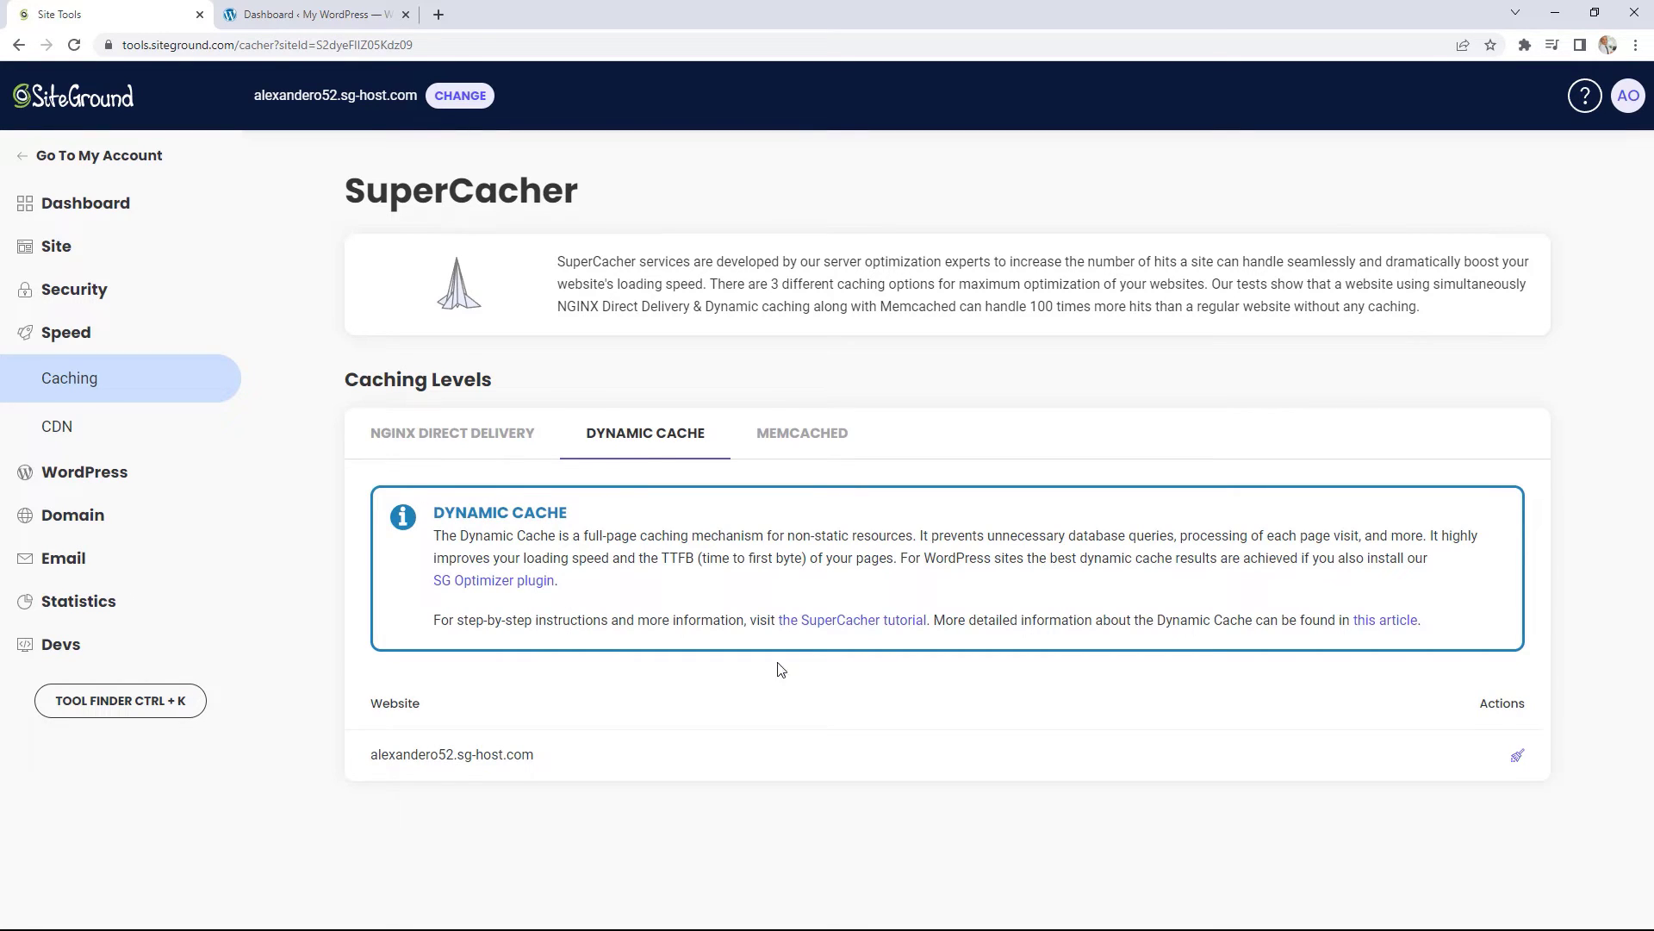
left_click(1518, 757)
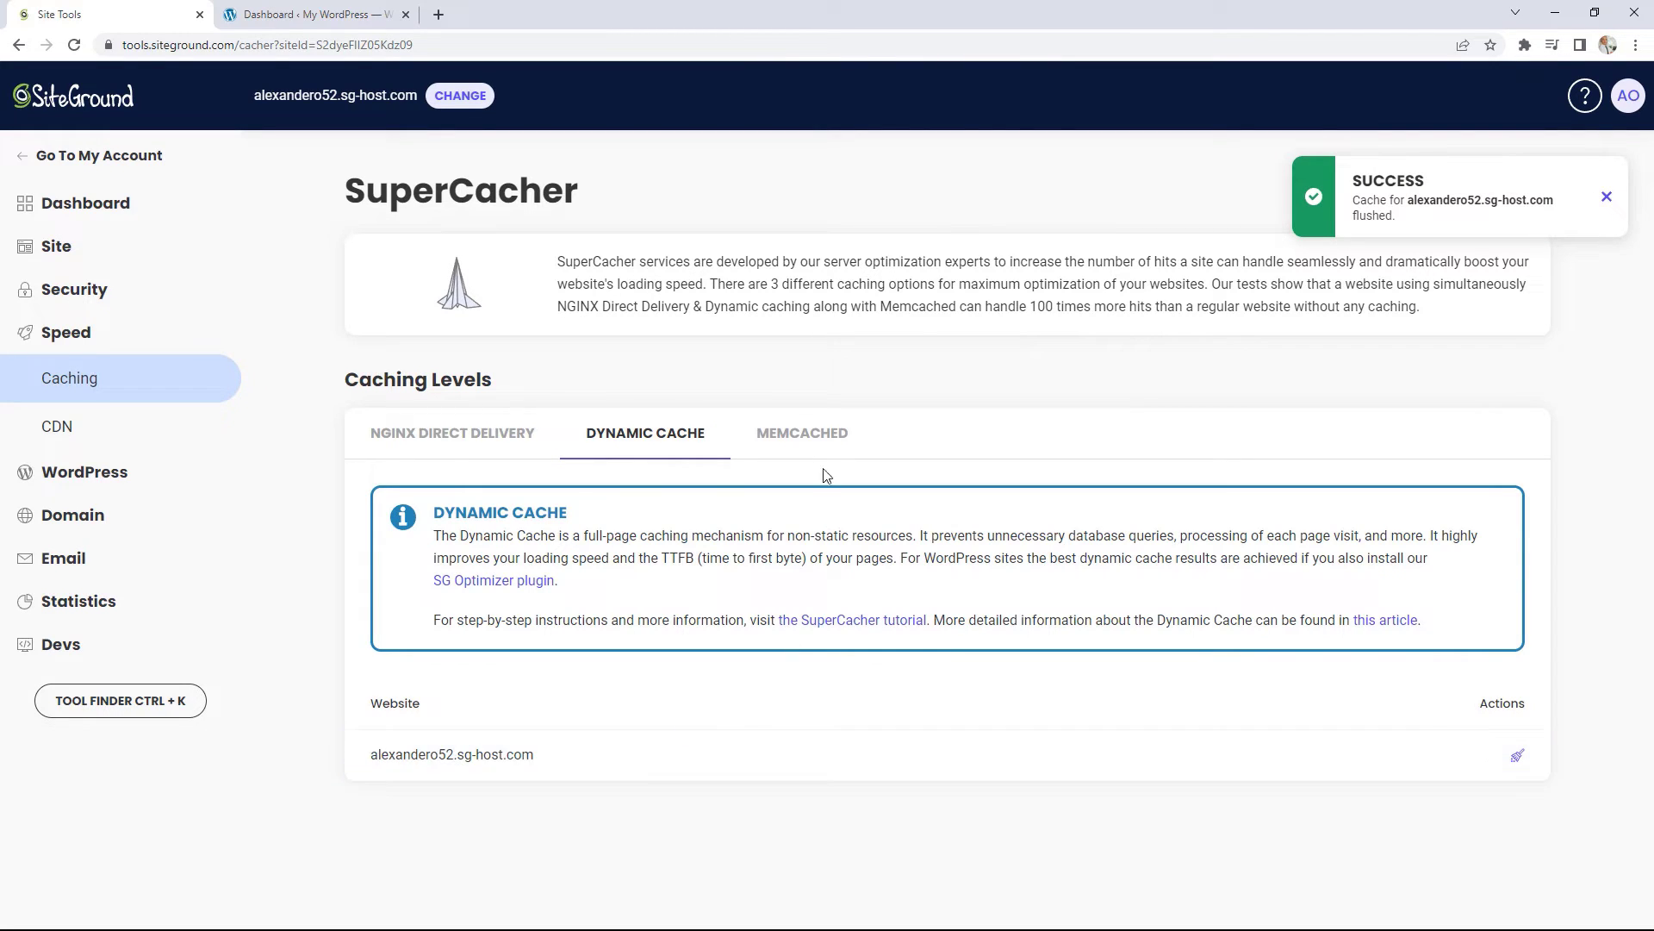
left_click(804, 436)
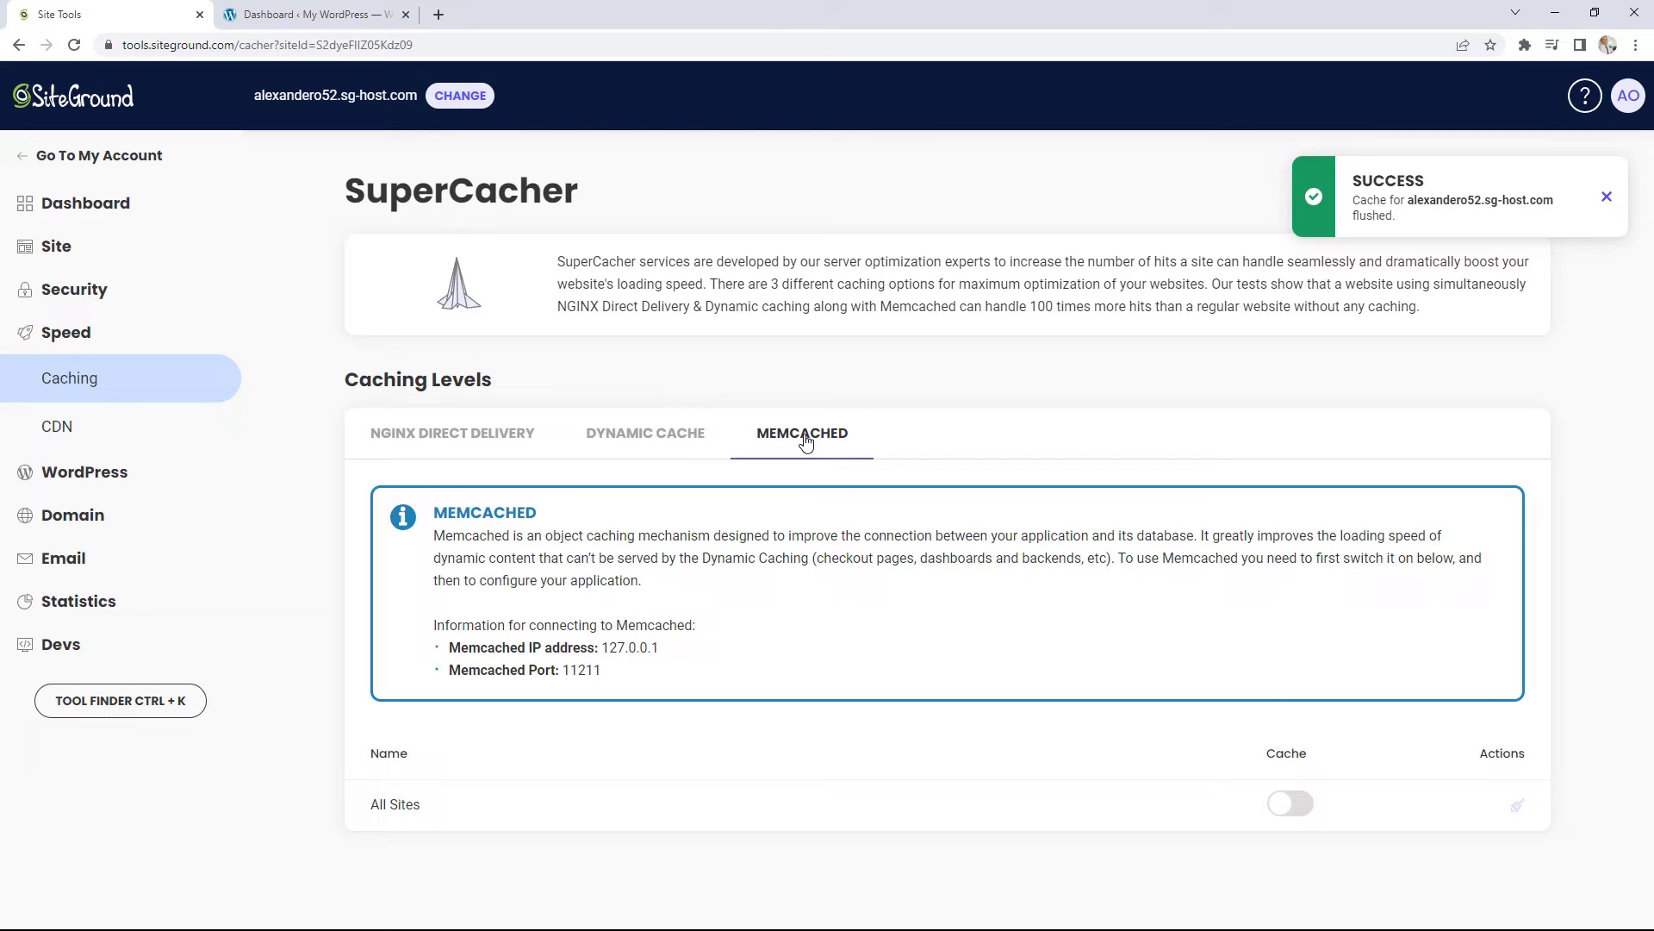
left_click(1307, 812)
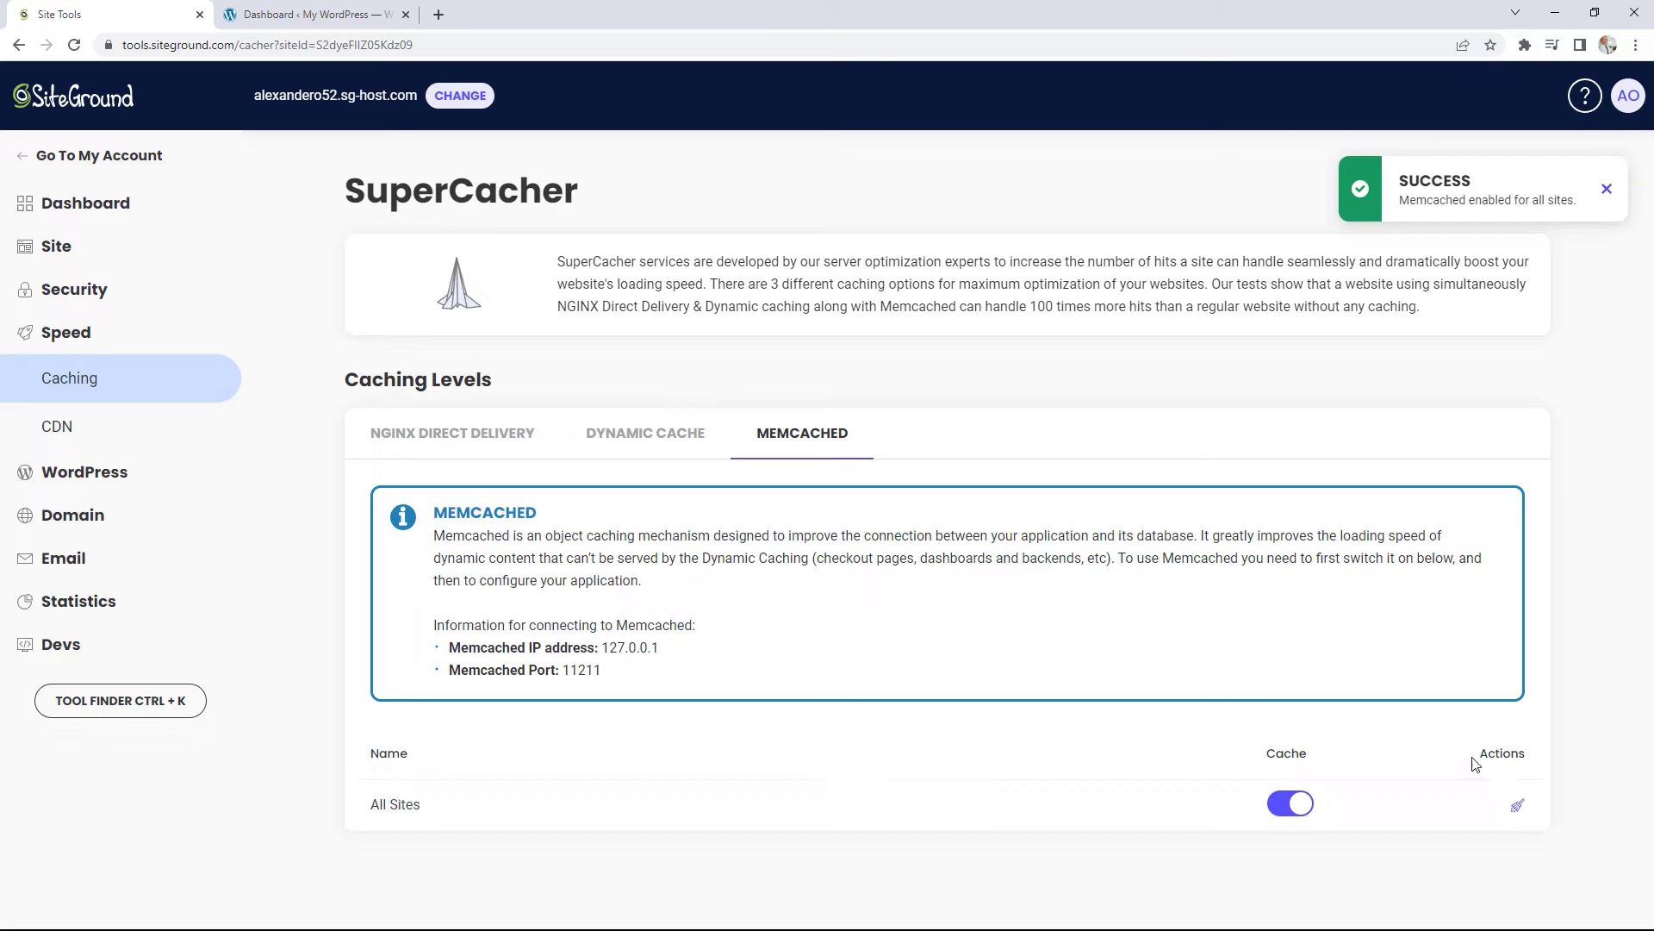
left_click(1518, 804)
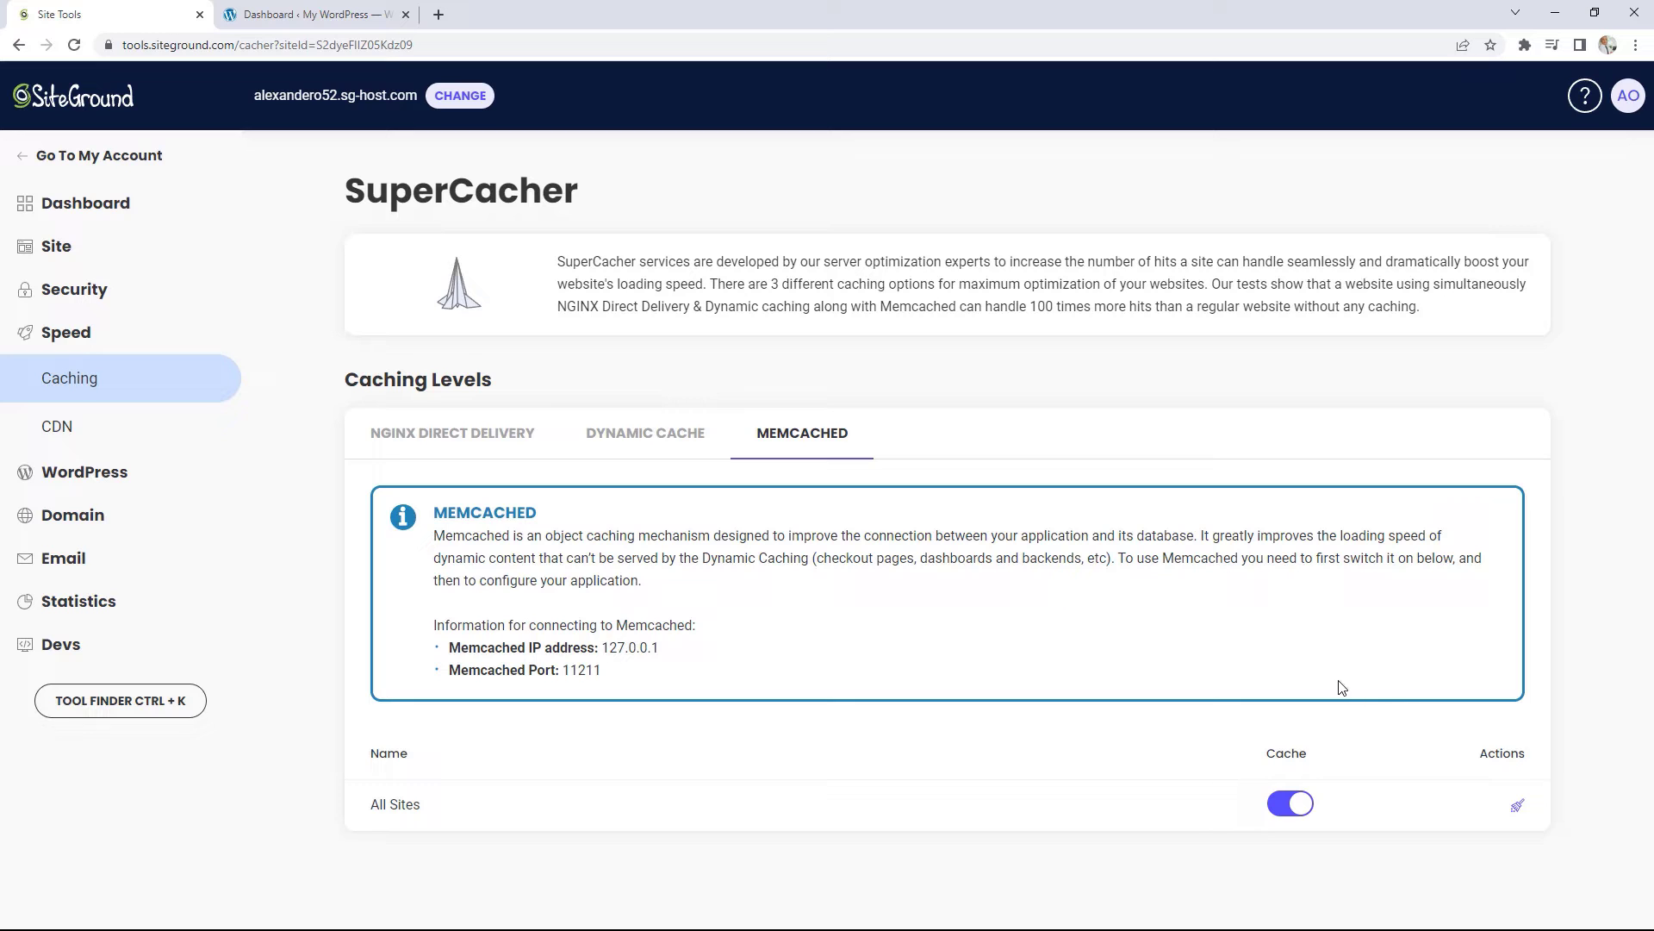
left_click(306, 14)
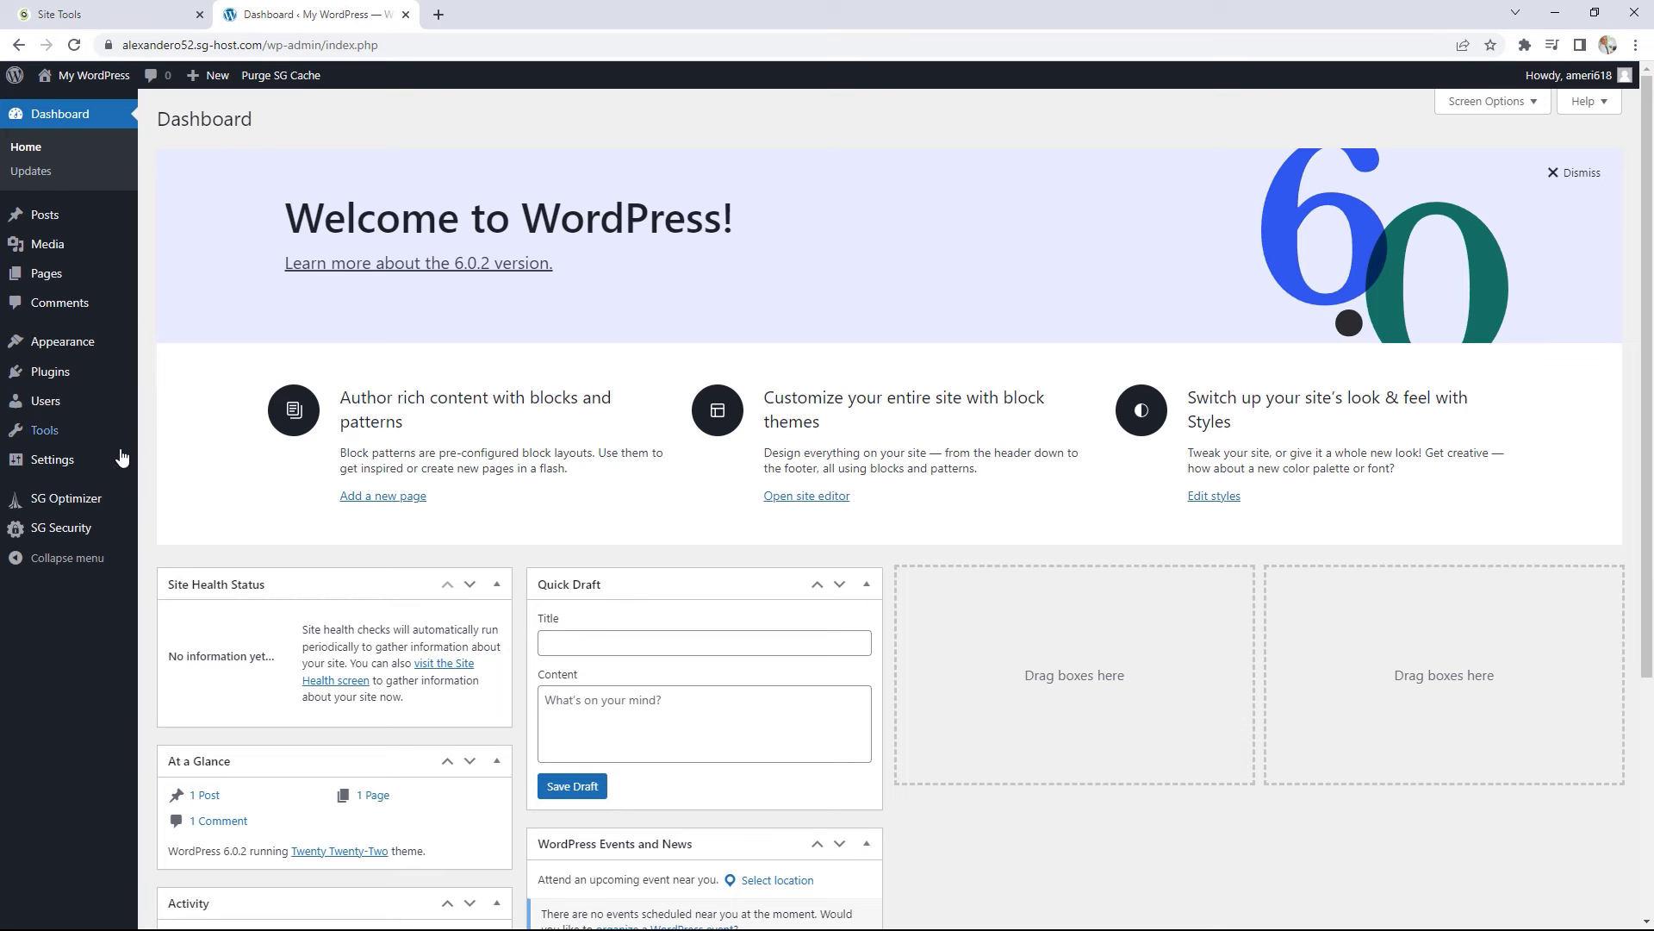
Step: Review the SG Optimizer Dashboard overview, then go to its Caching settings
mouse_move(94, 503)
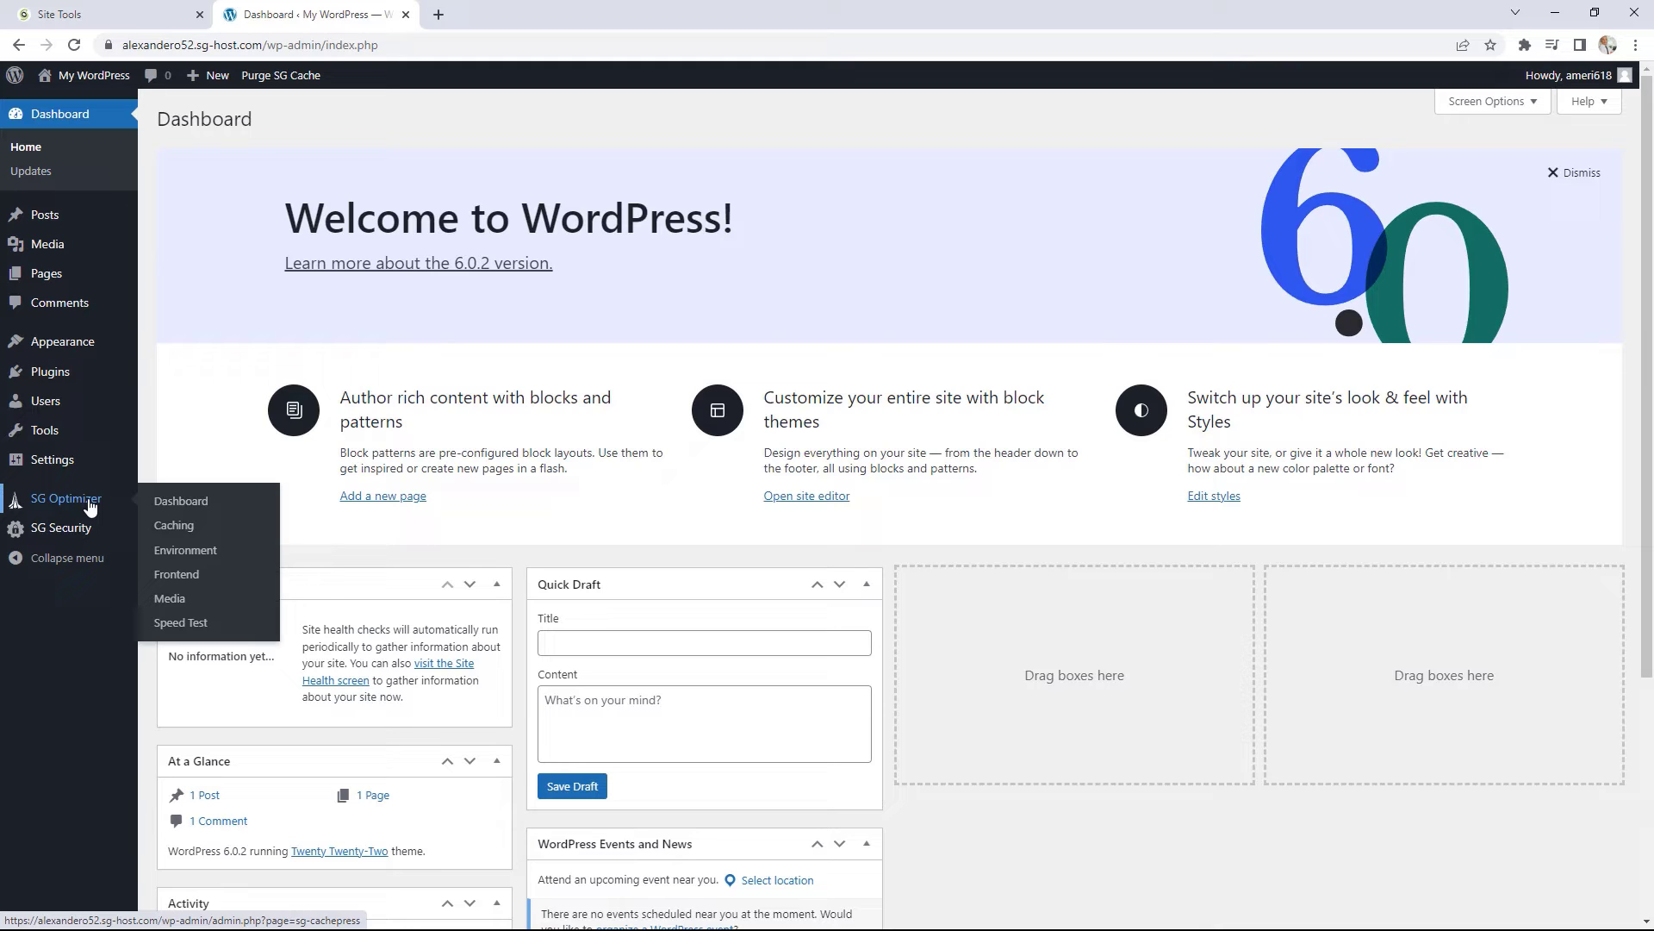
left_click(189, 502)
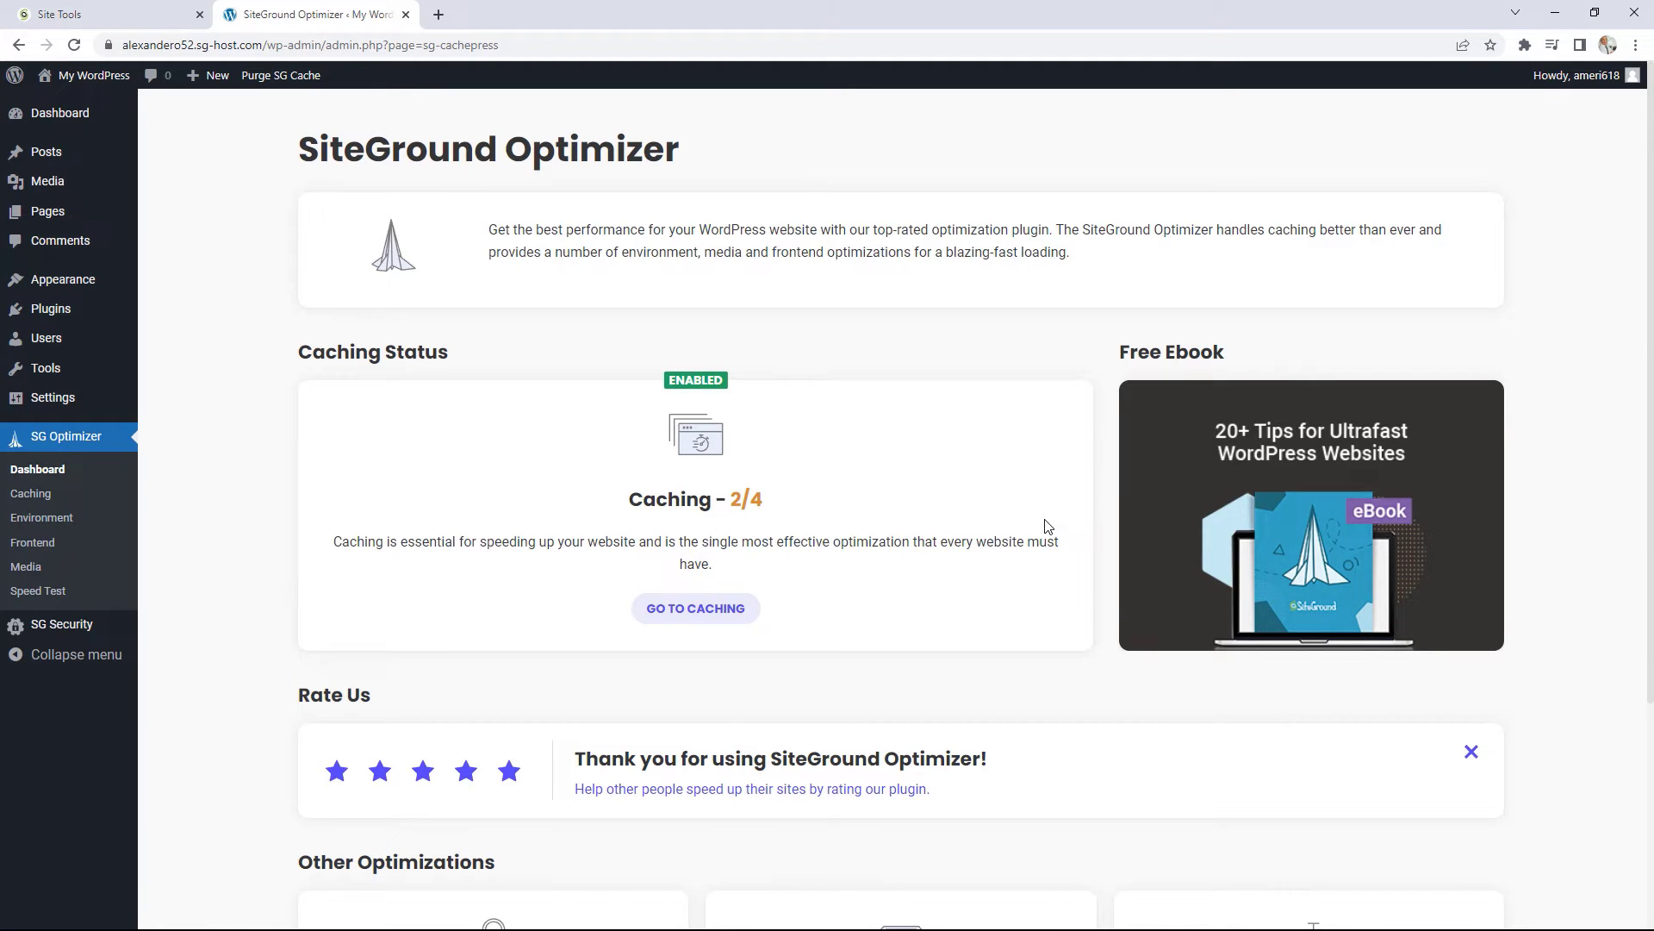
scroll(1044, 519, "down", 3)
scroll(834, 489, "down", 1)
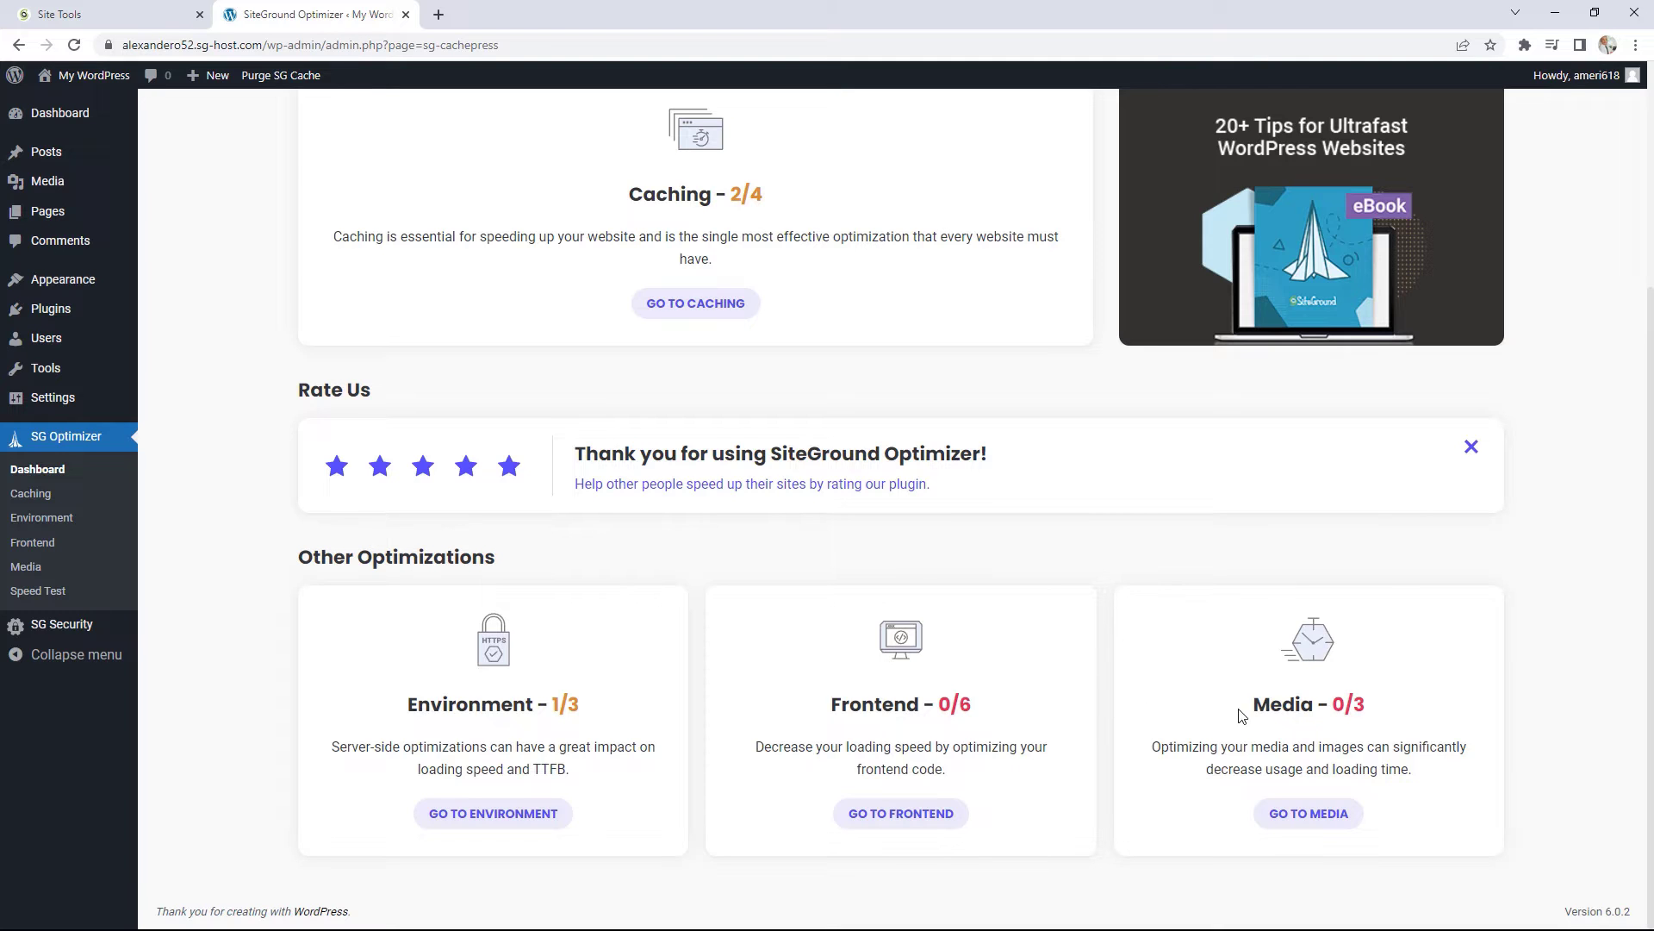
scroll(1181, 720, "up", 4)
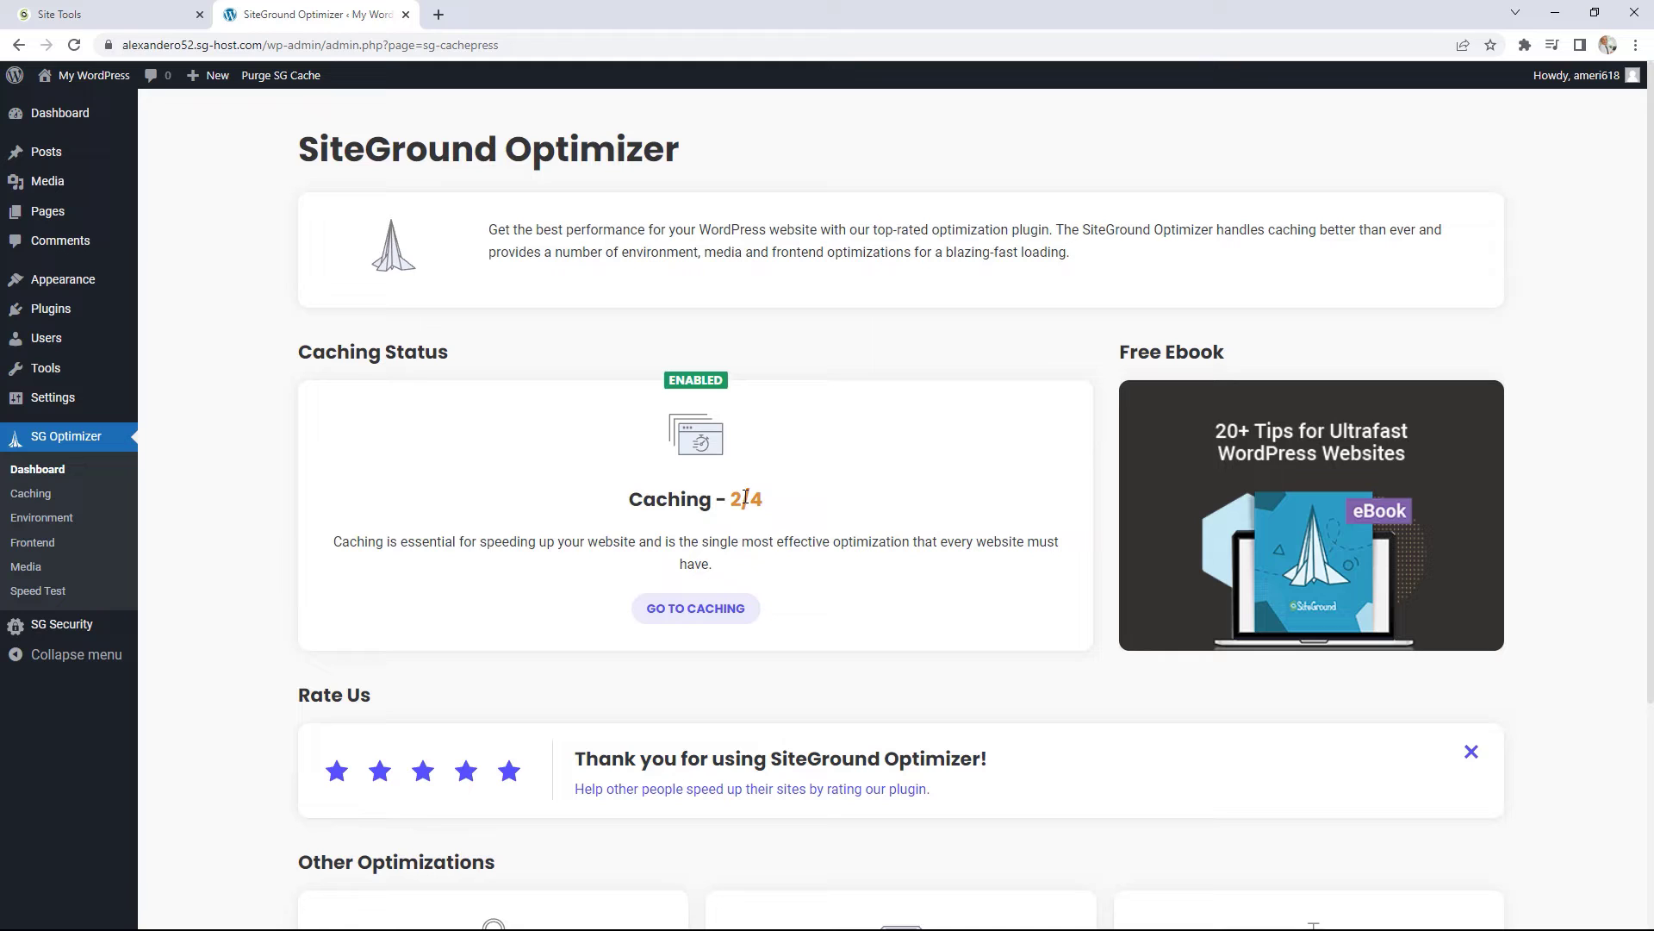
left_click(49, 502)
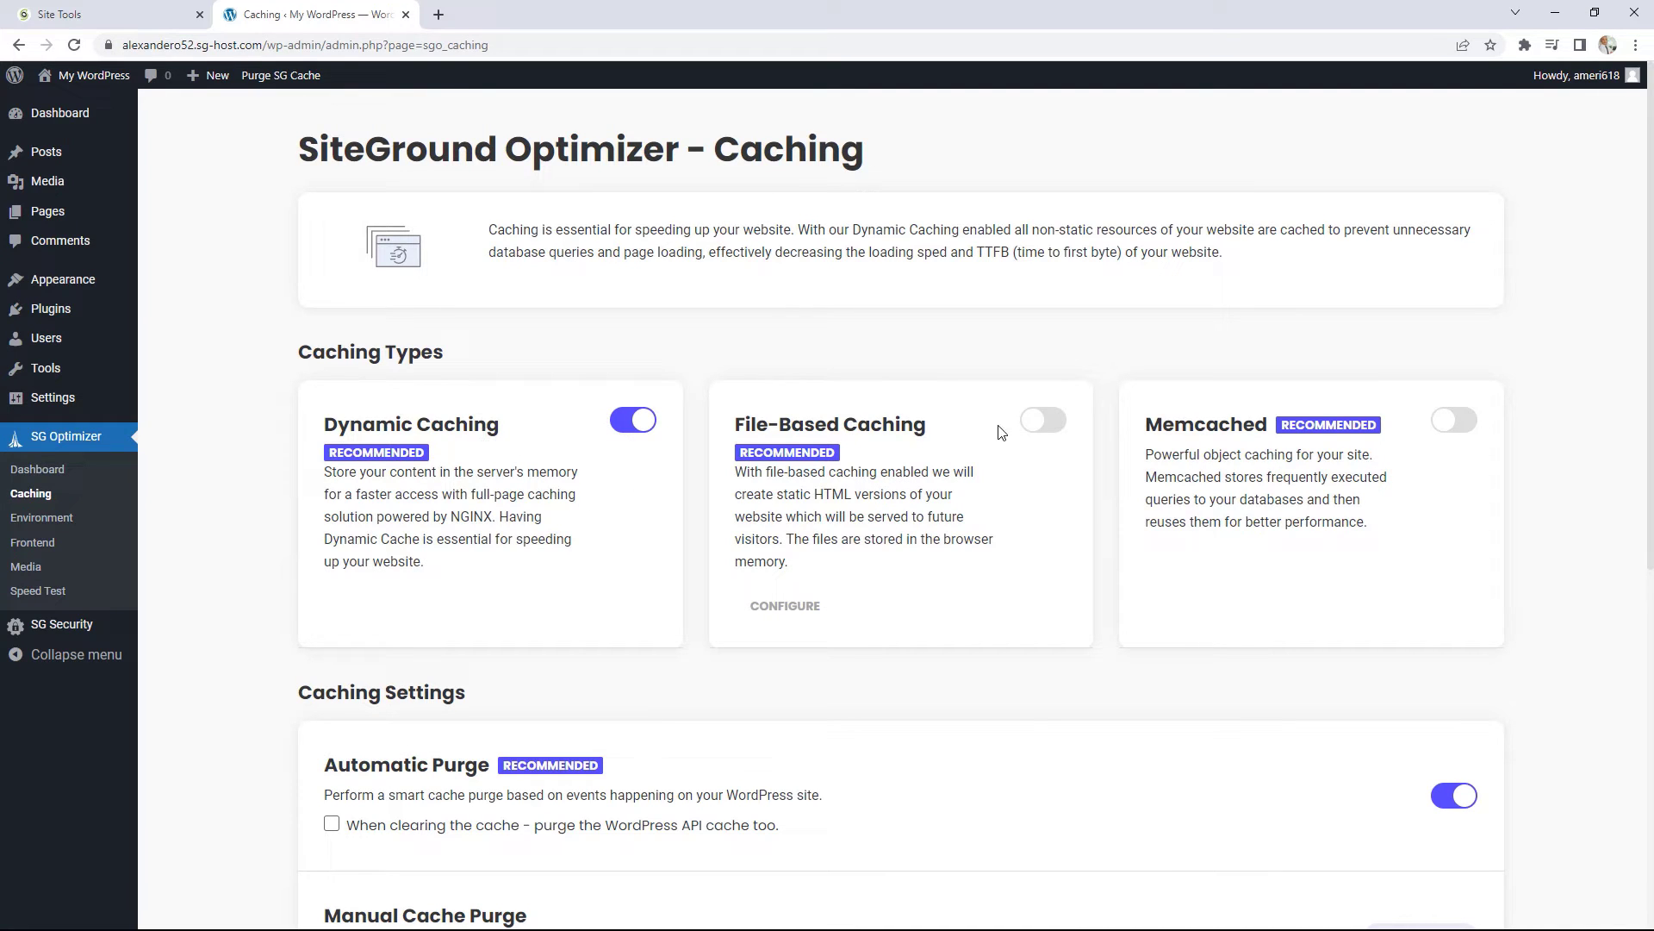
Step: Turn on File-Based Caching and Memcached in SG Optimizer's caching settings
left_click(1043, 420)
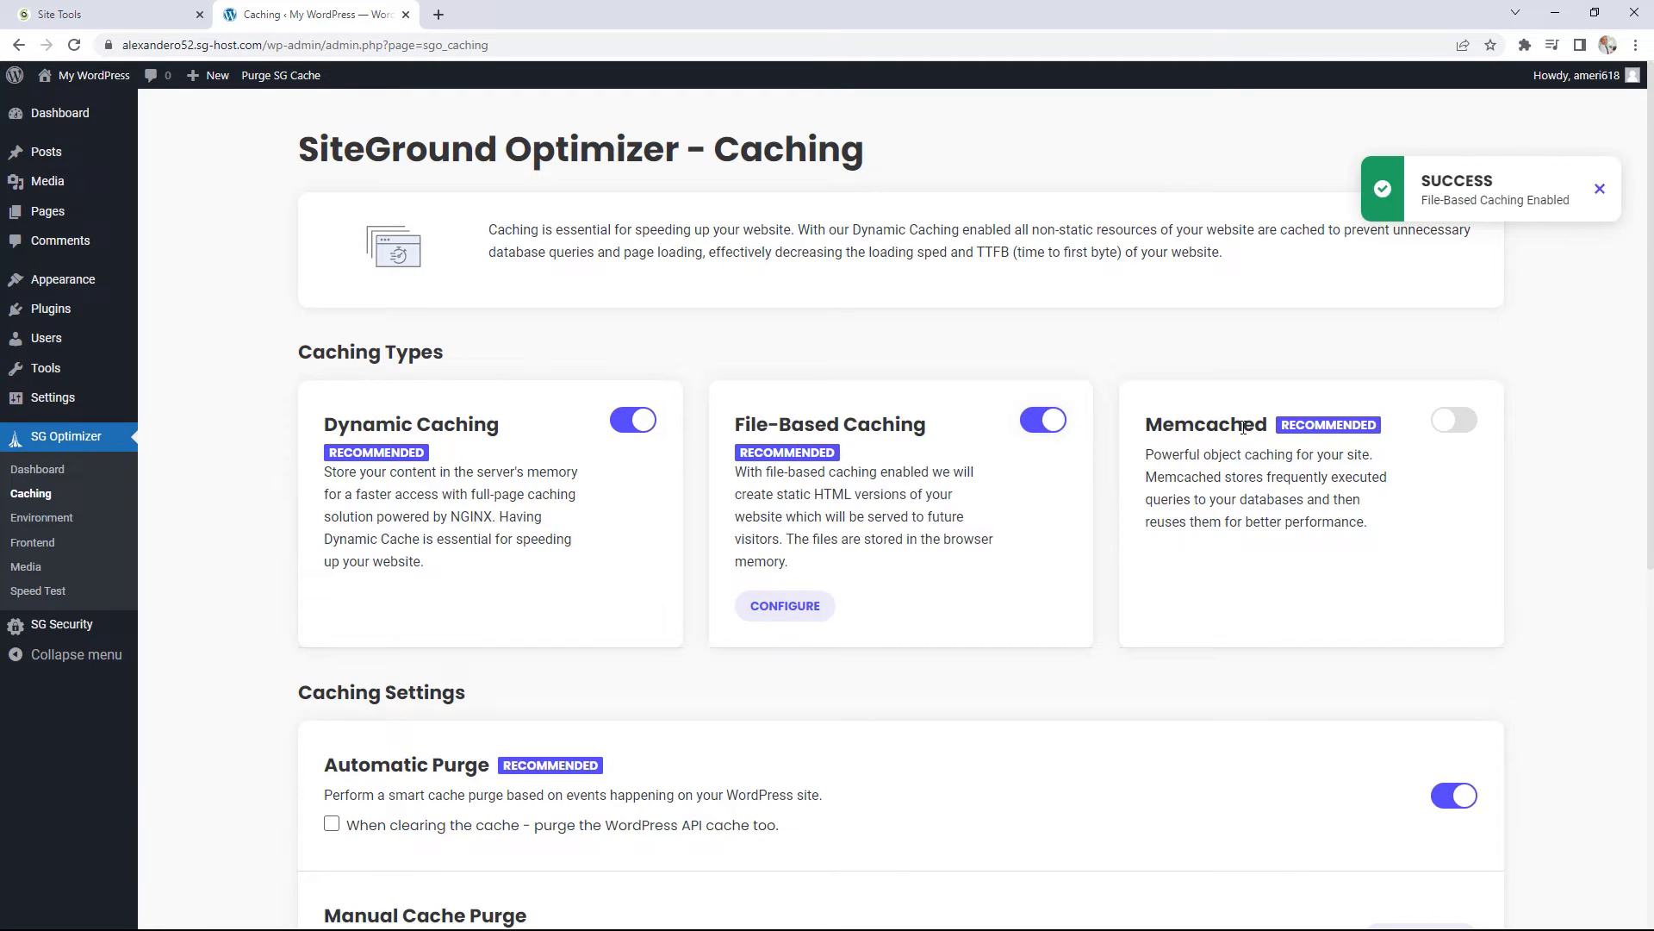
left_click(1456, 422)
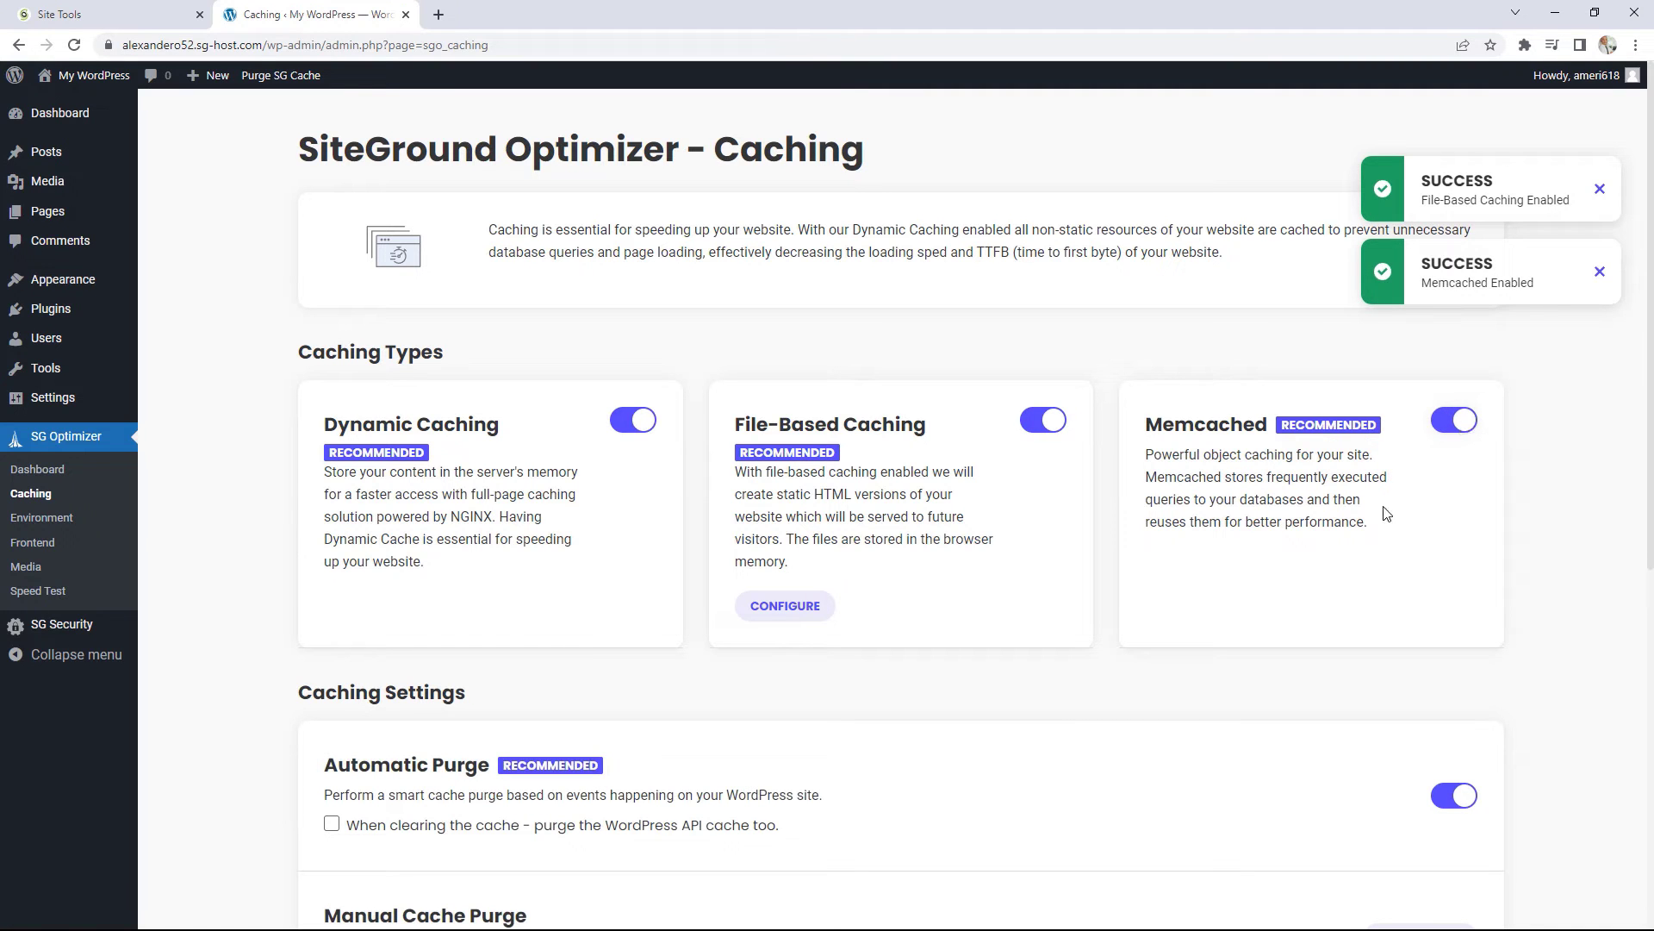
scroll(1351, 498, "down", 3)
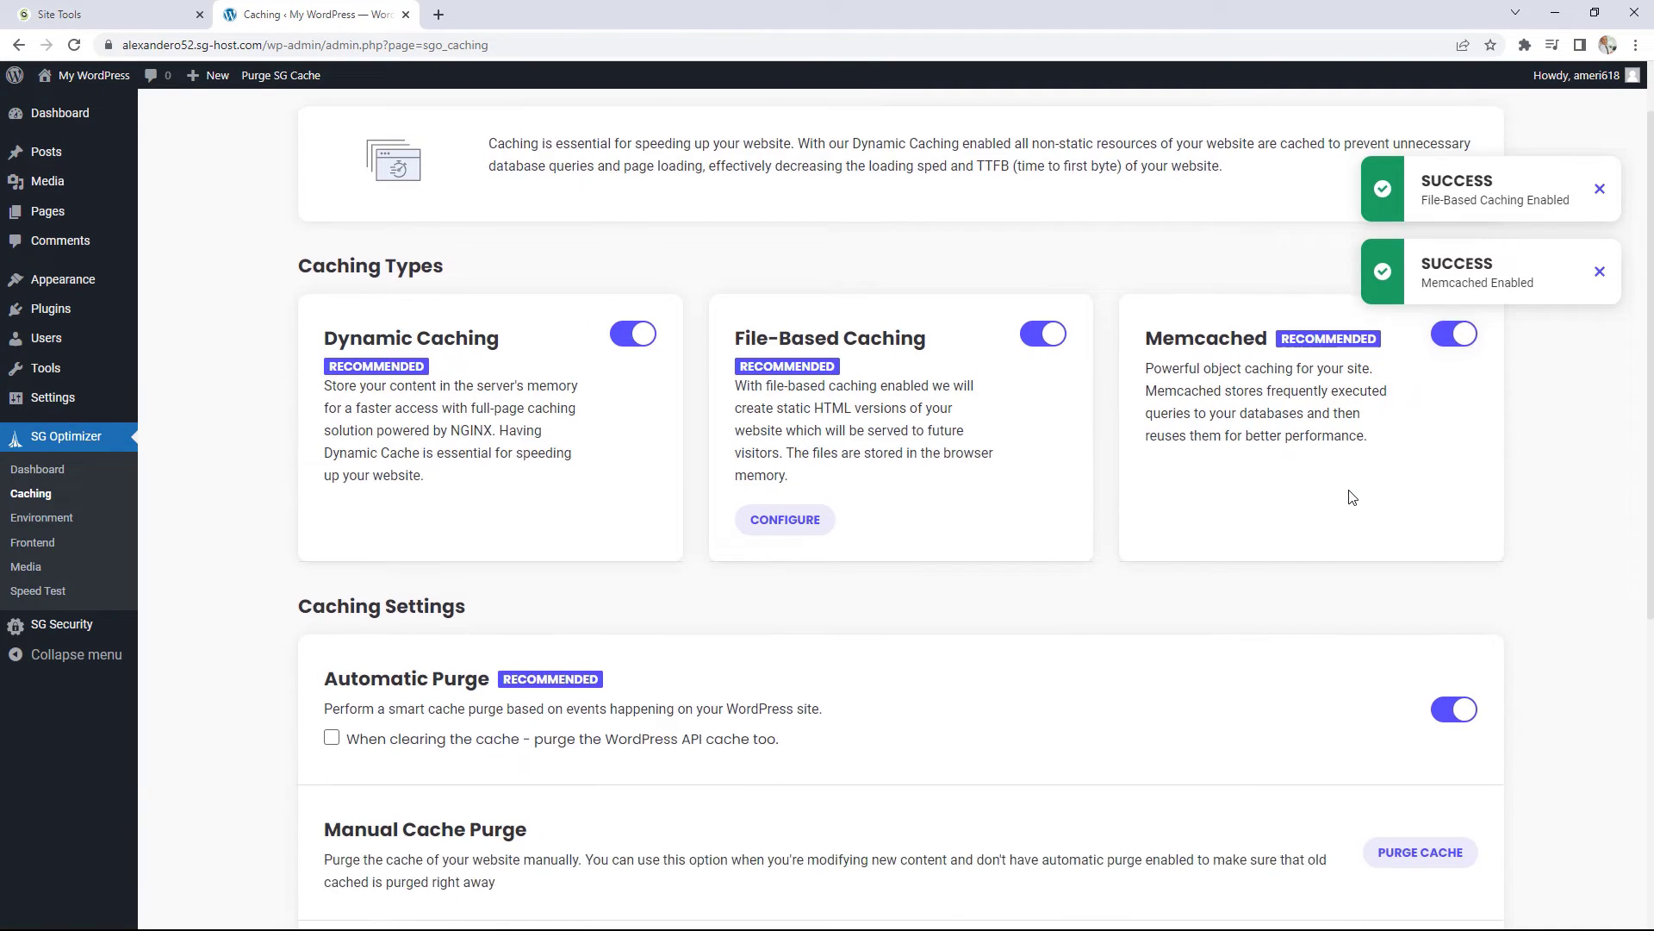
scroll(1351, 497, "down", 3)
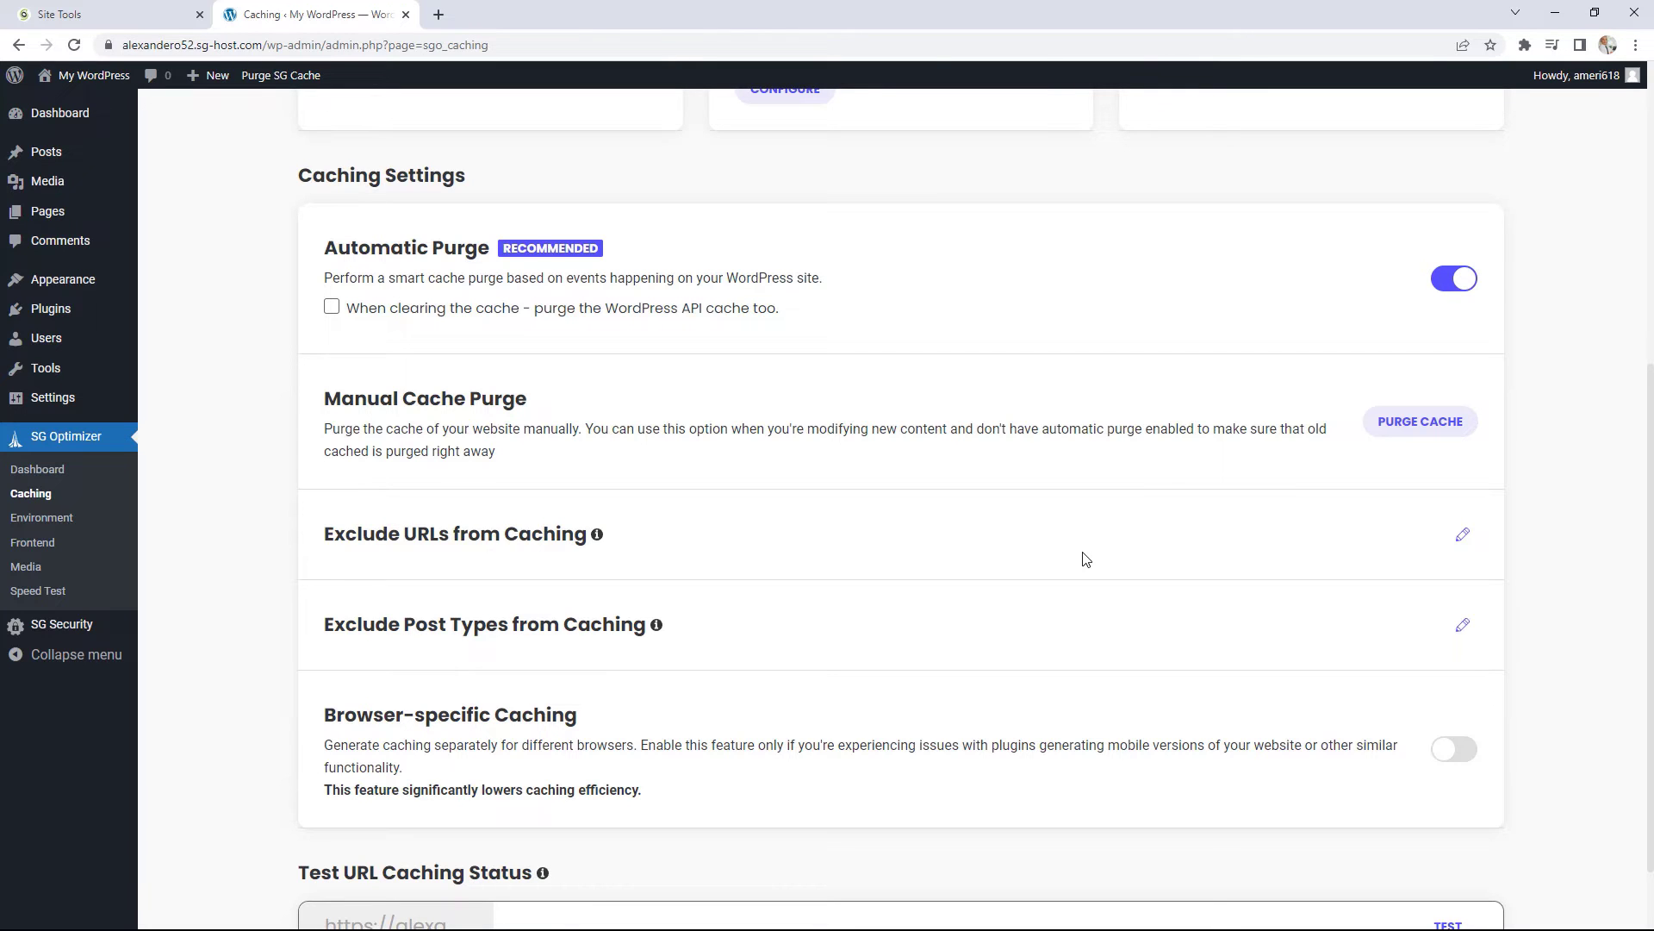
Step: Open the URL and post type cache exclusion dialogs and close both without changes
left_click(1464, 536)
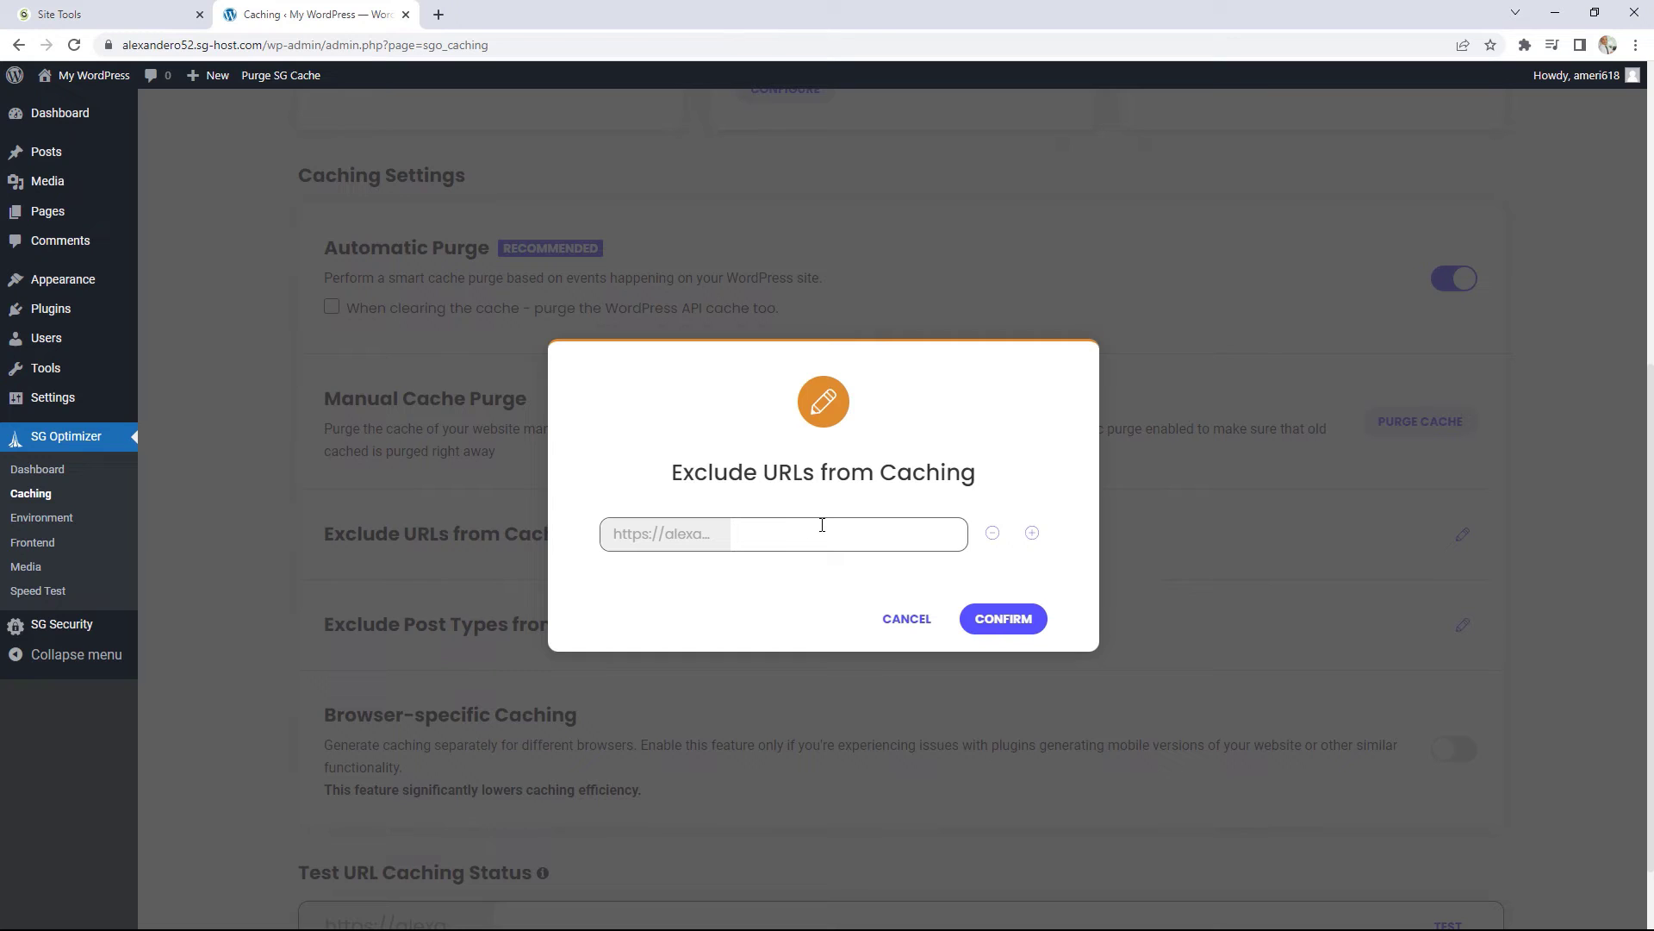
left_click(906, 619)
scroll(1249, 598, "down", 1)
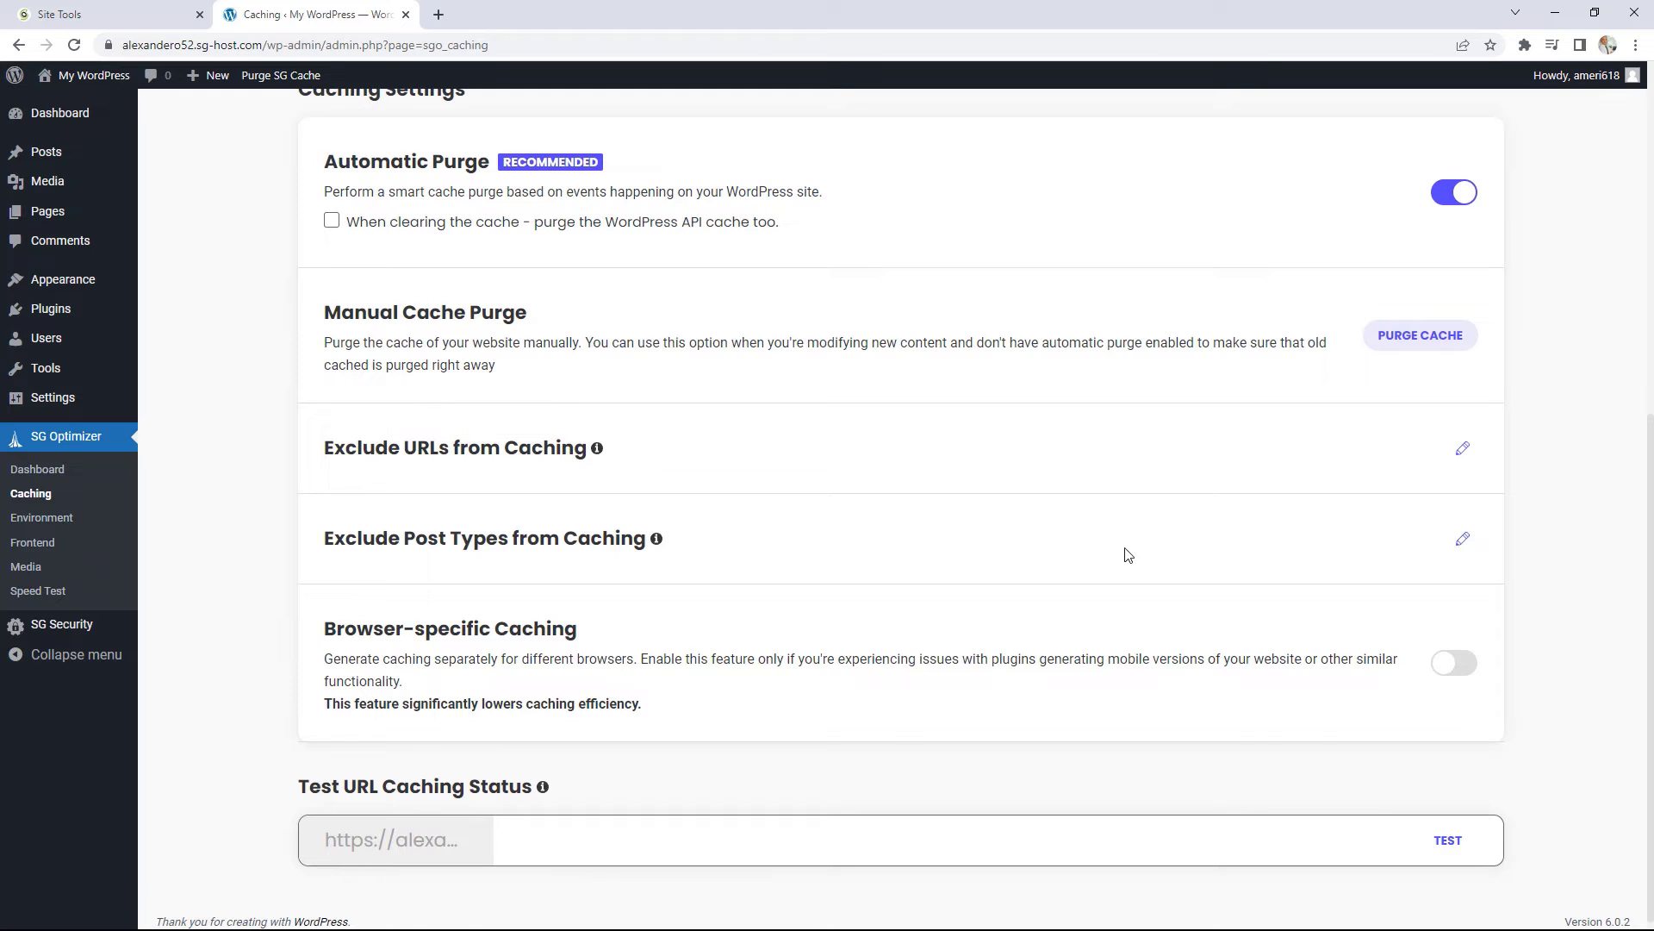
left_click(1463, 539)
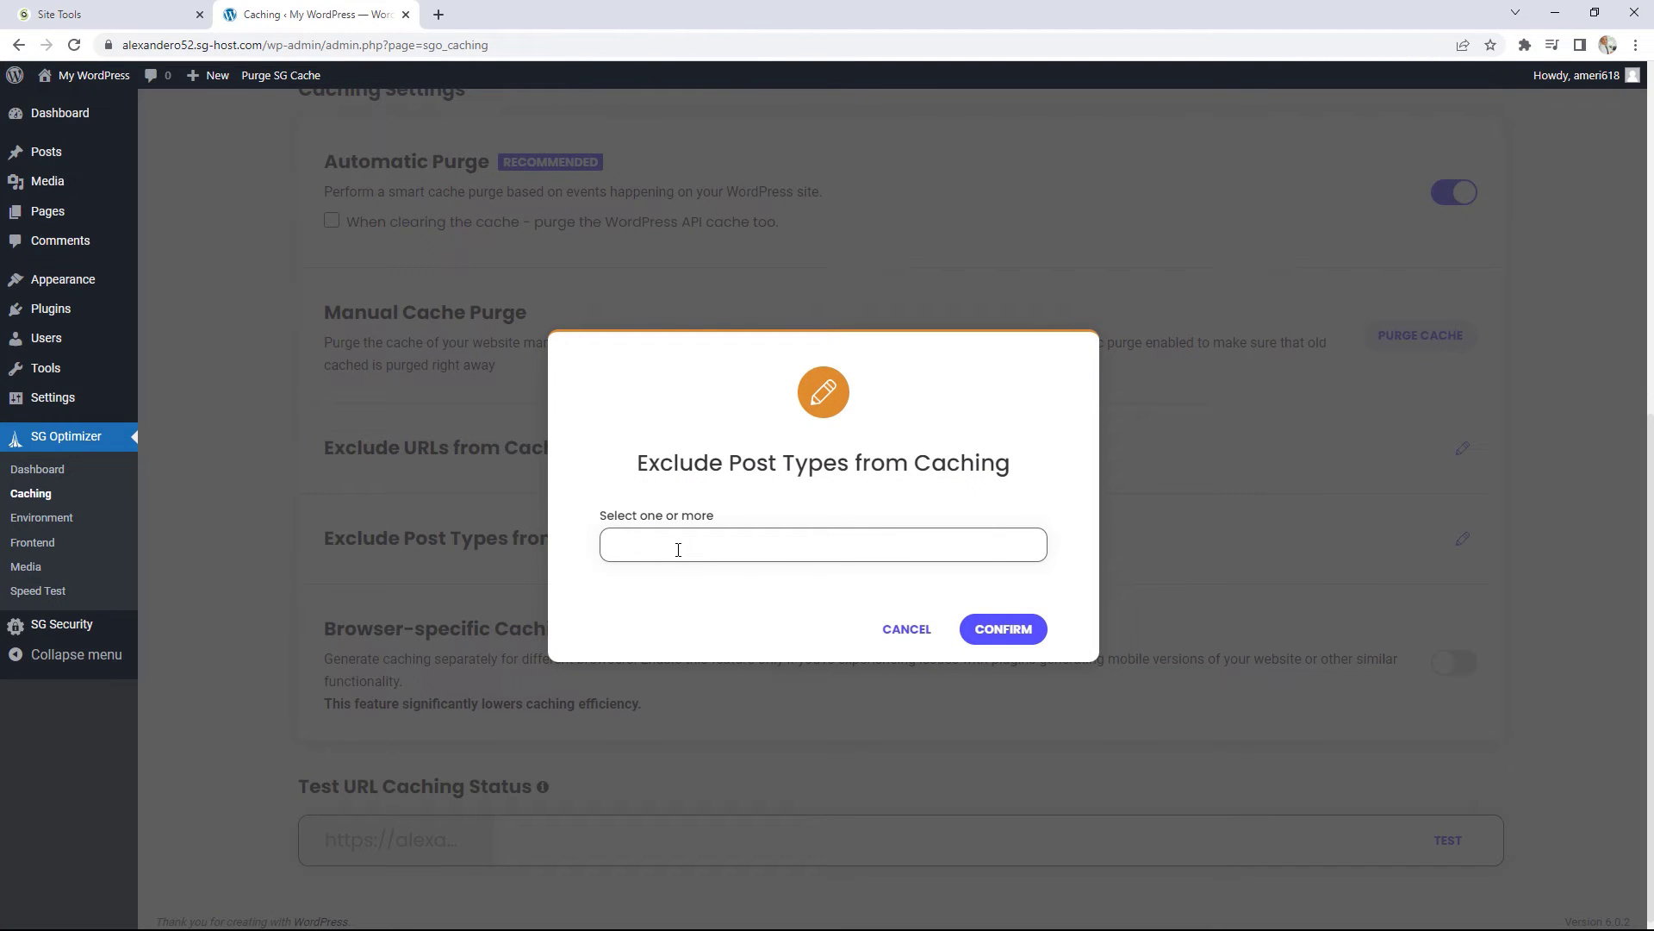
left_click(903, 629)
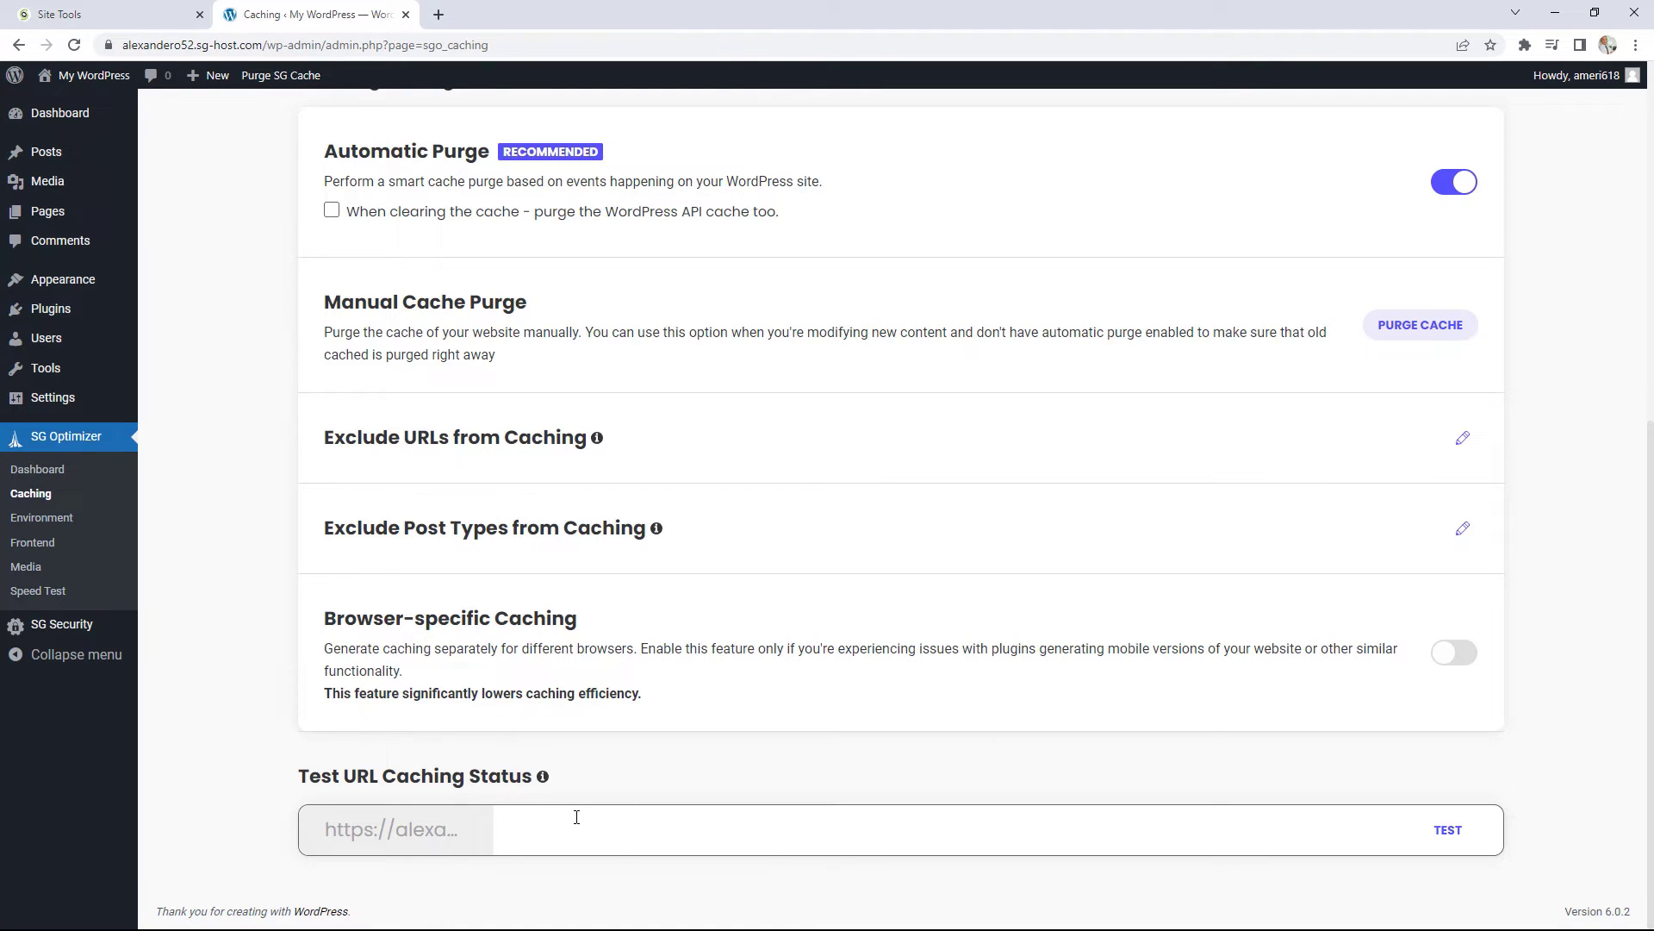
Step: Select the URL caching-status test field, then go to the Environment settings page
left_click(601, 830)
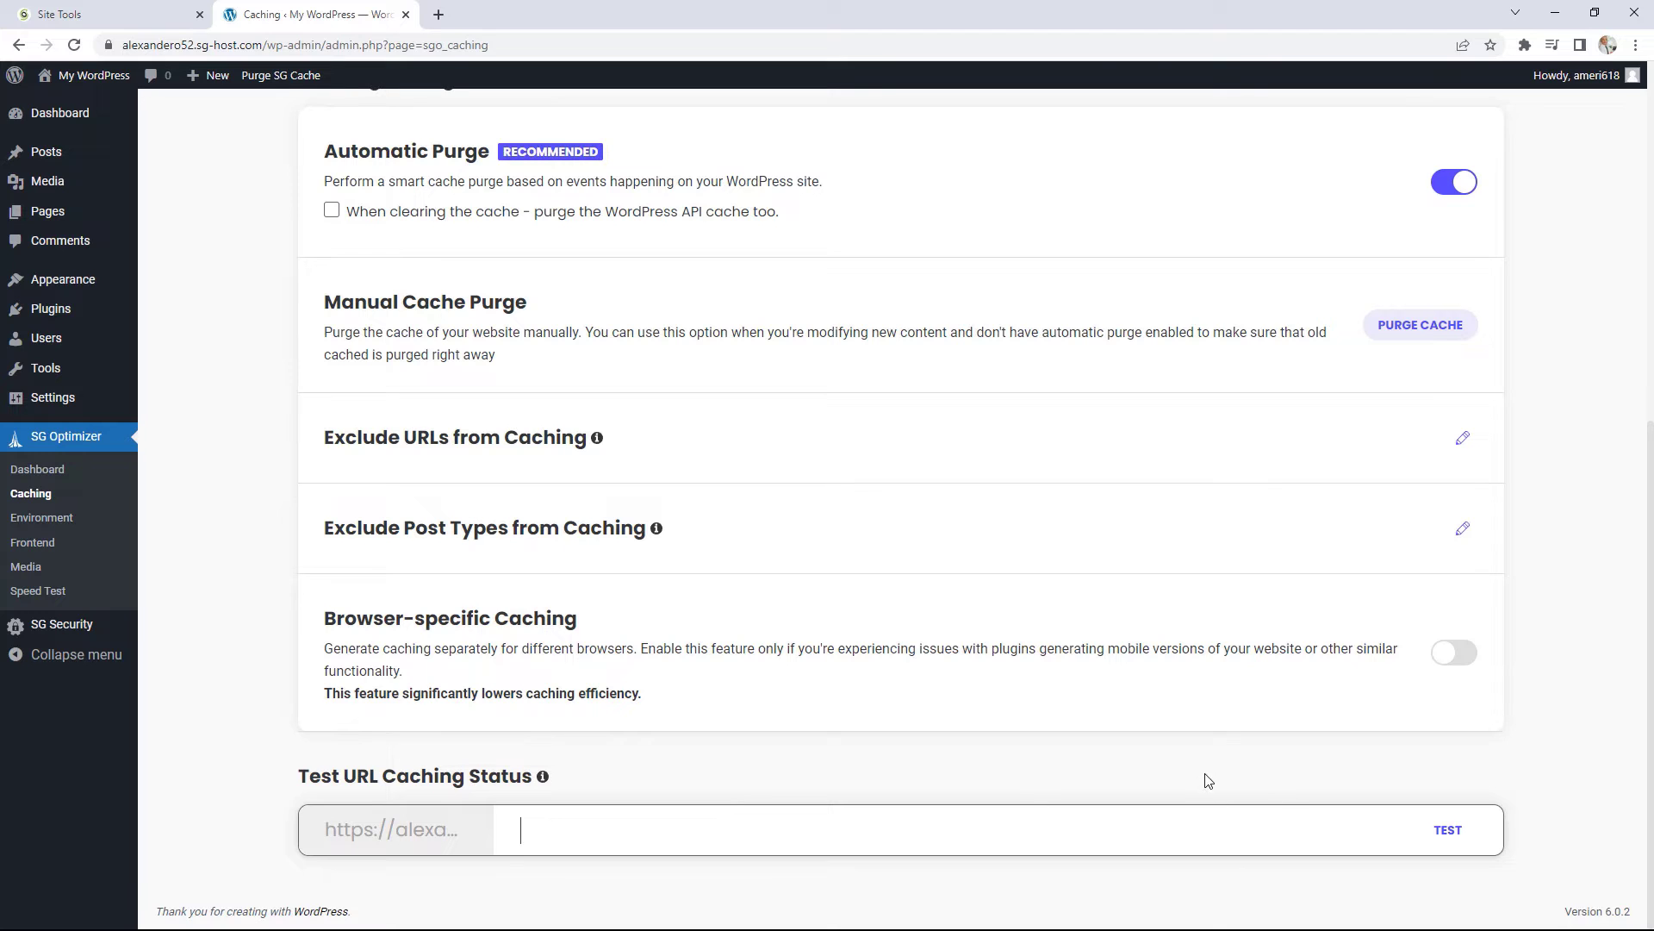
scroll(1198, 780, "up", 4)
scroll(1191, 775, "up", 3)
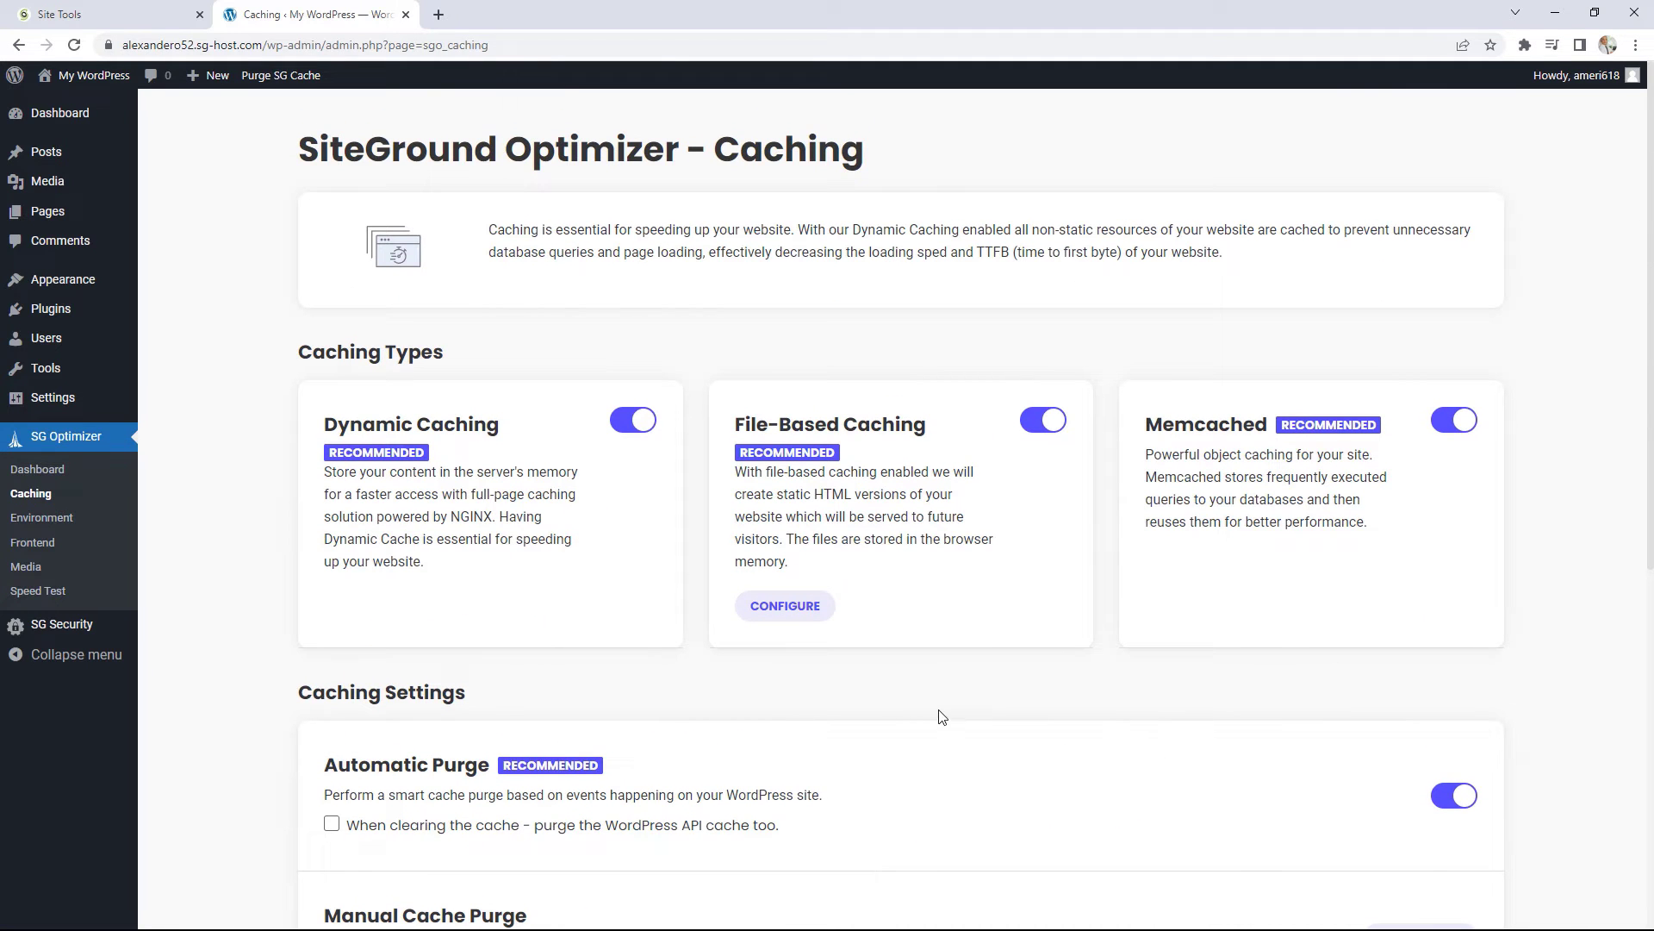
left_click(66, 518)
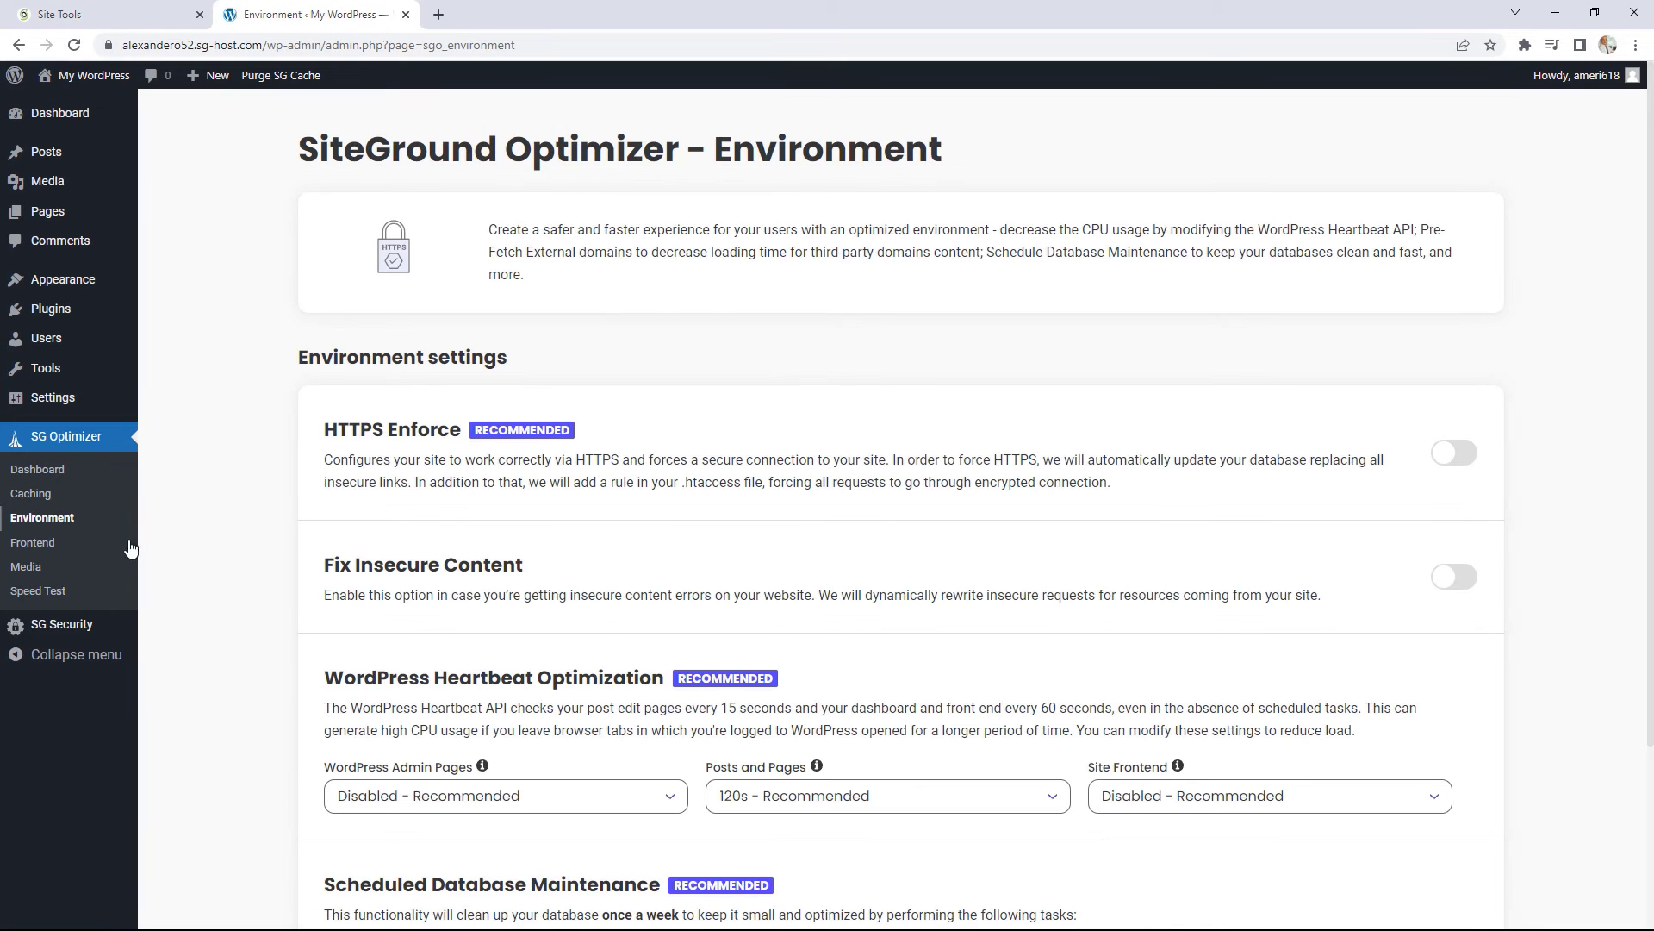
Step: Enable and confirm HTTPS Enforce, then log back into WordPress with the admin username and password
left_click(1462, 465)
left_click(952, 648)
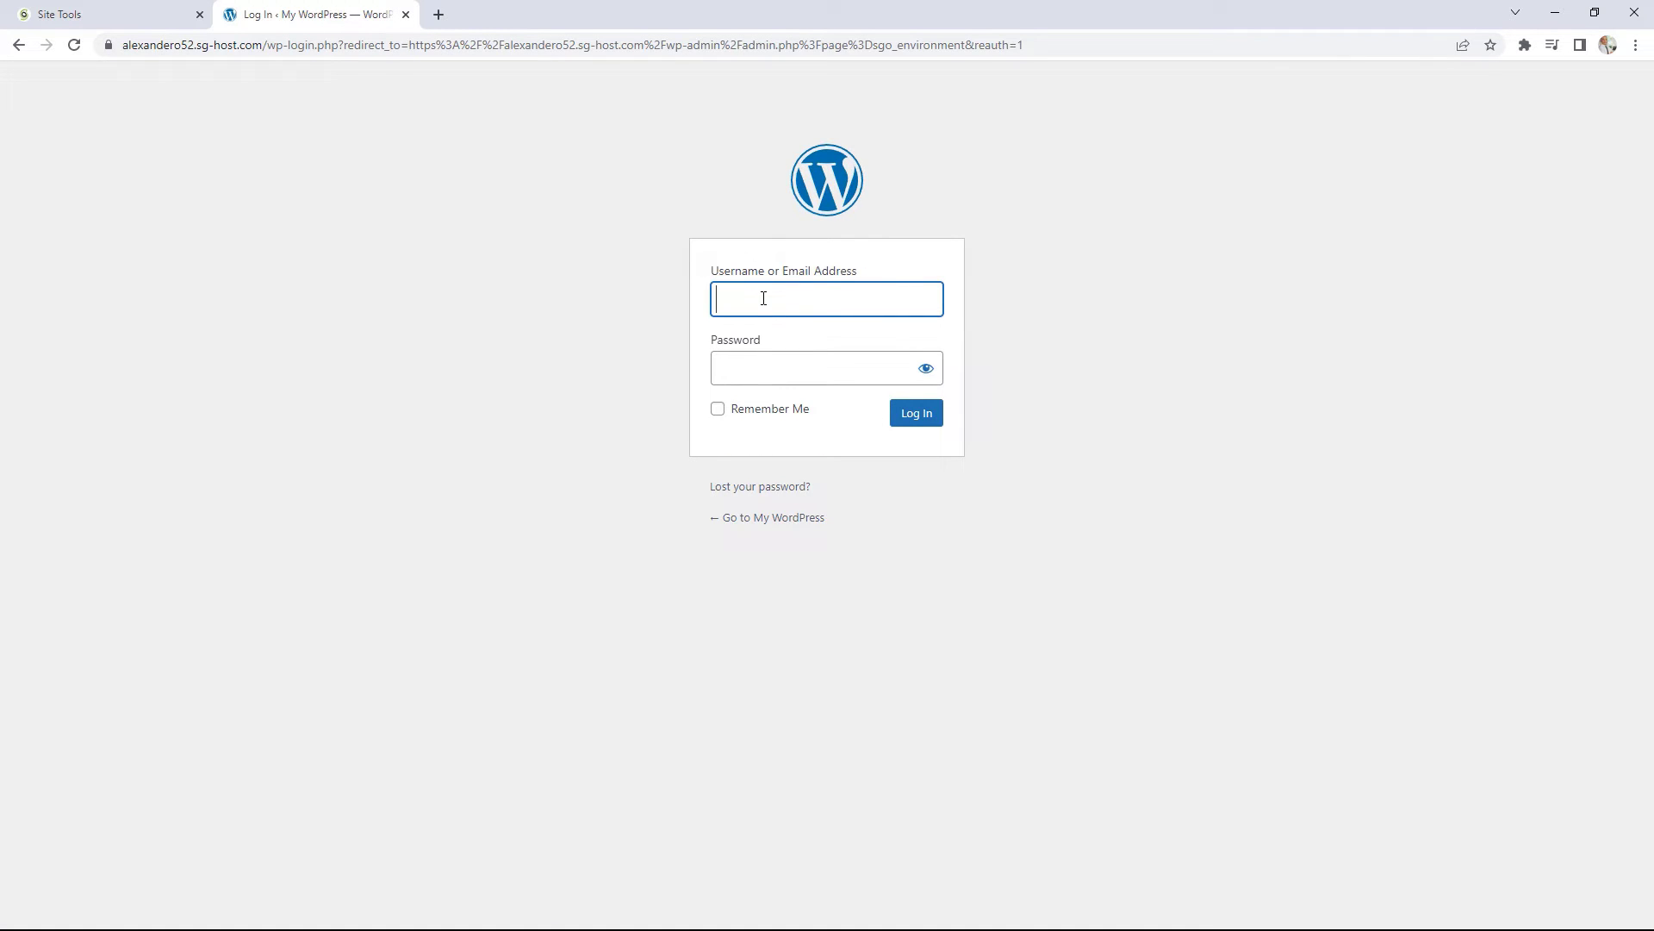
type("amer")
left_click(810, 354)
left_click(779, 368)
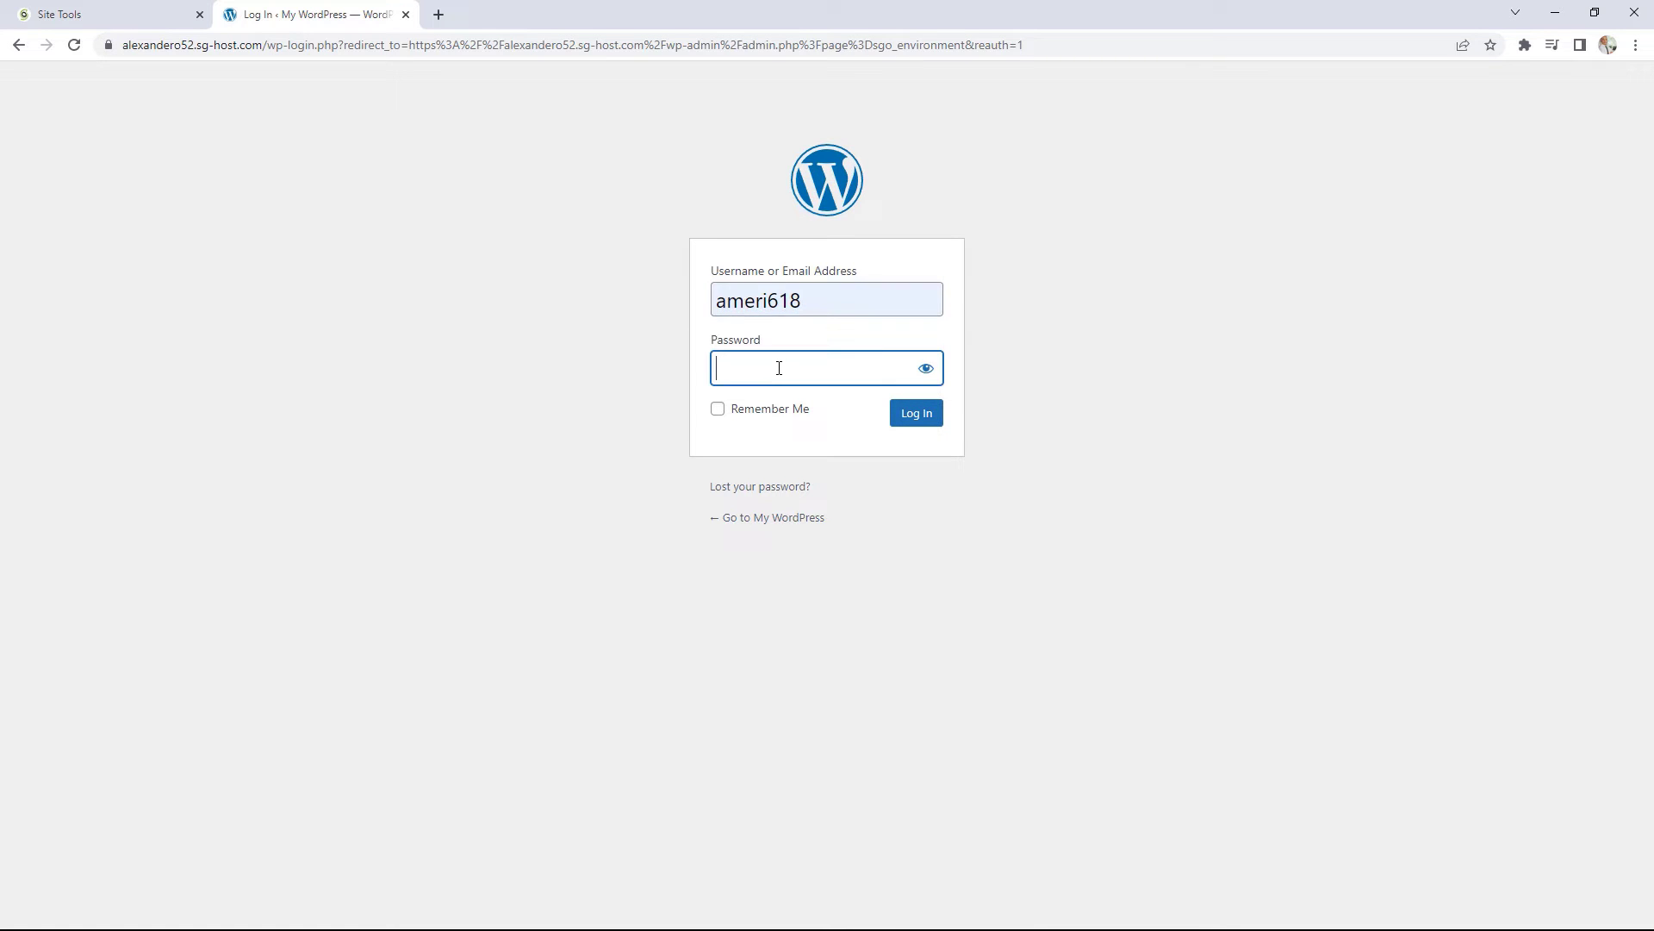
type("*************")
key("Return")
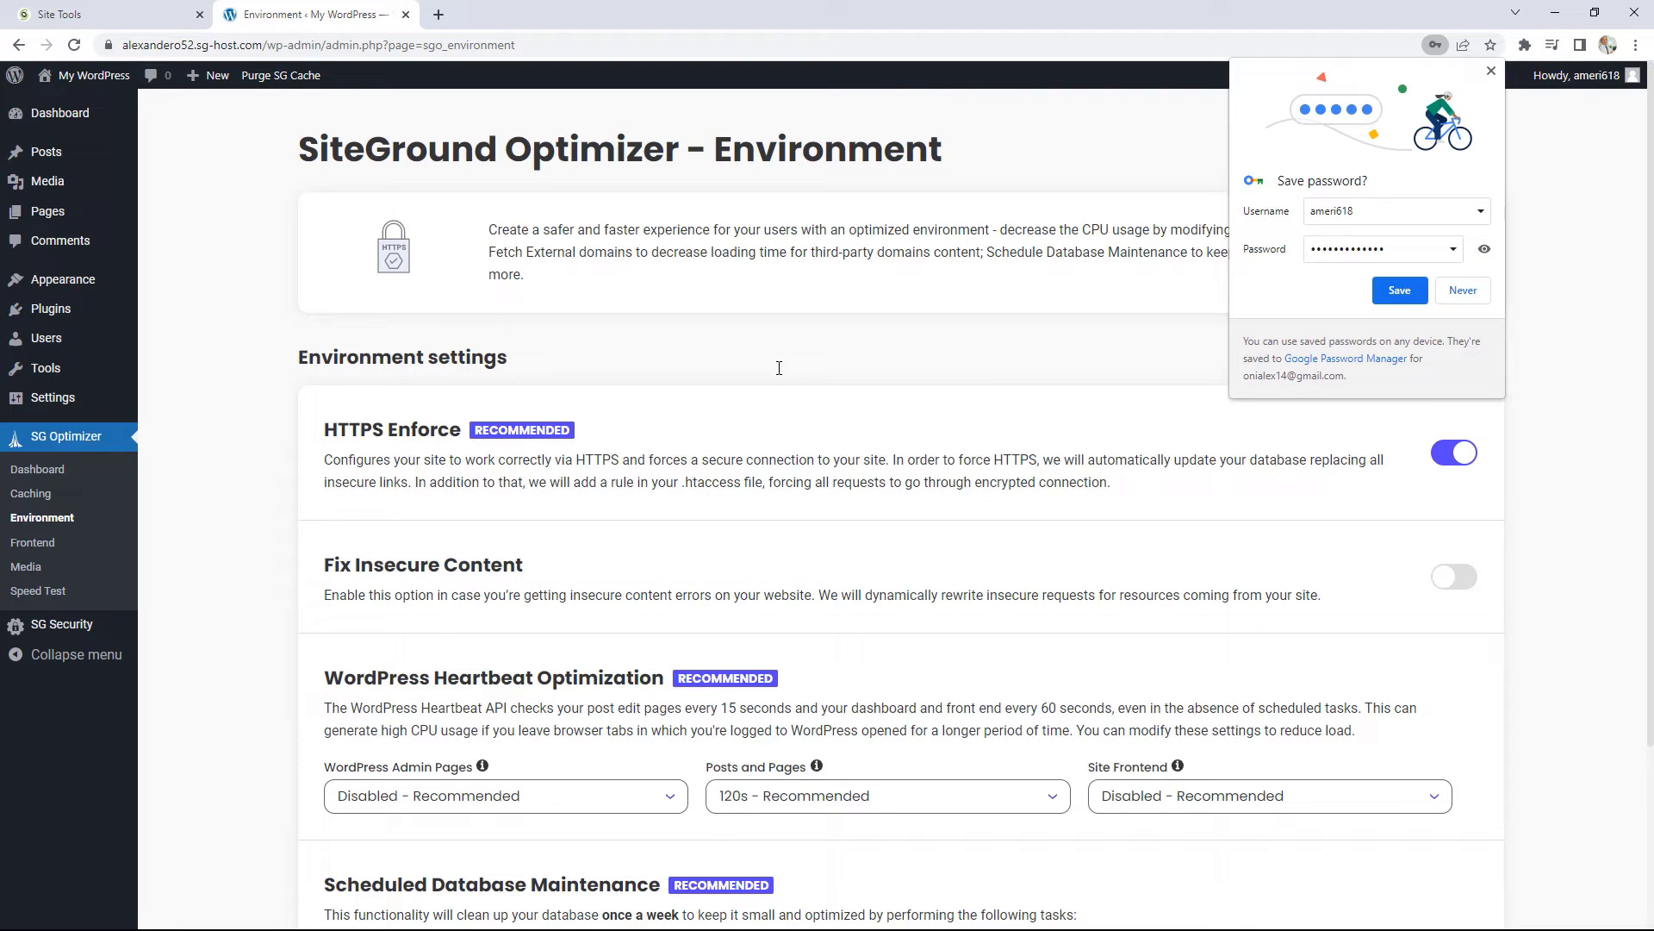
left_click(1490, 71)
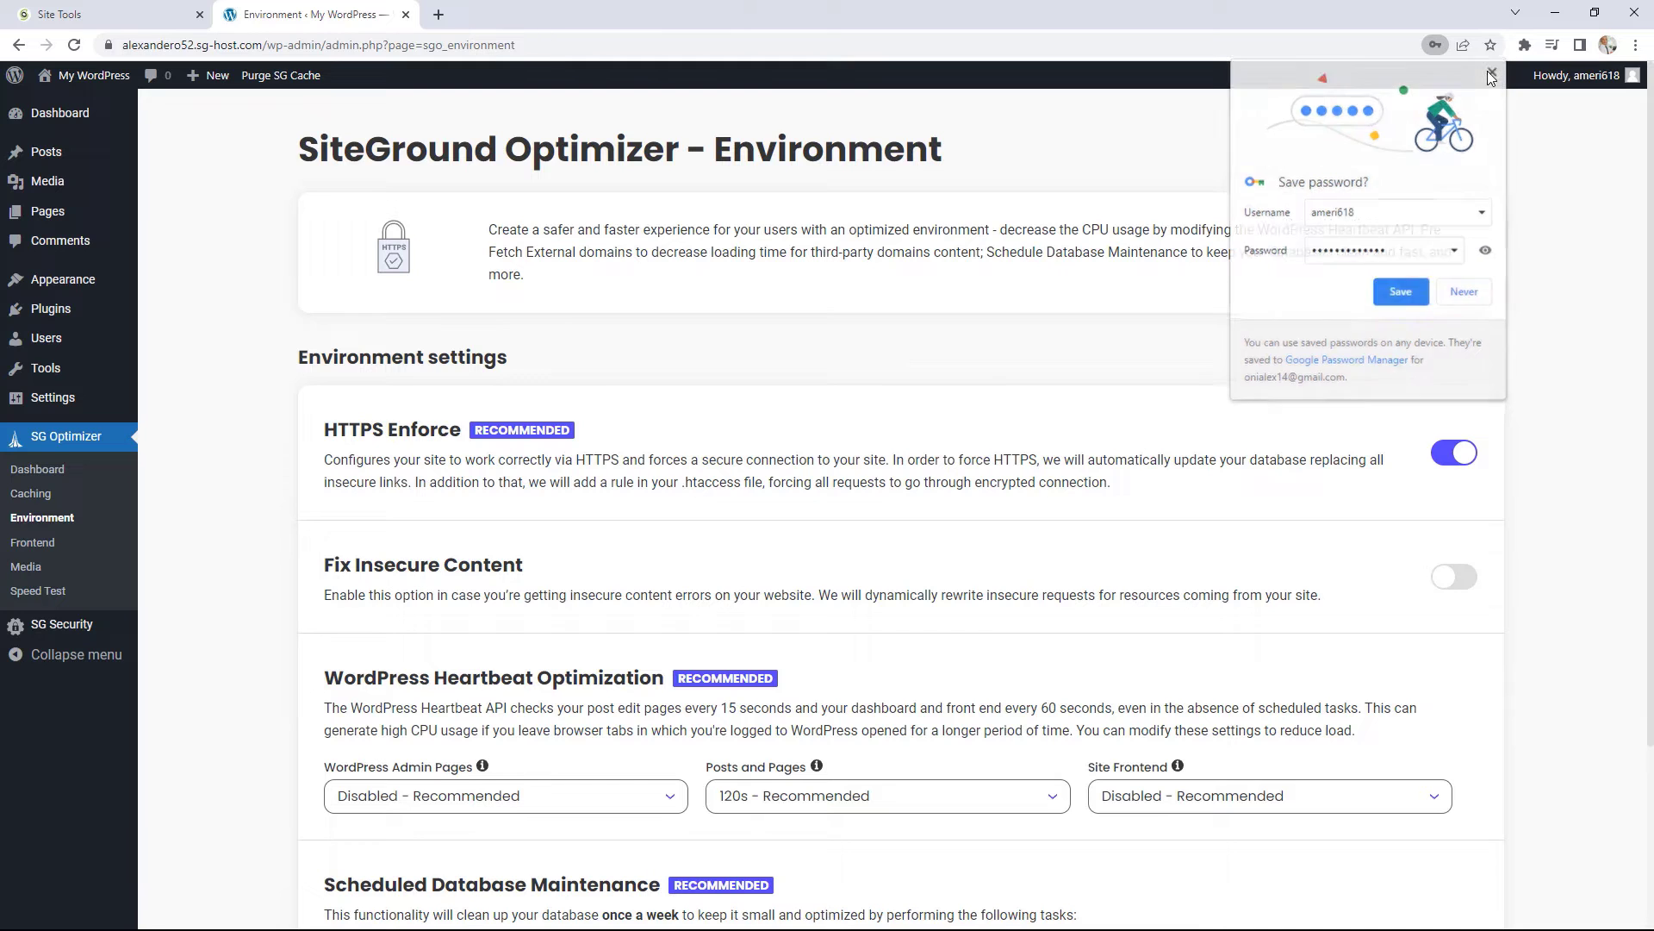
Step: Switch on Fix Insecure Content and Scheduled Database Maintenance, then go to the Frontend settings
scroll(1083, 417, "down", 2)
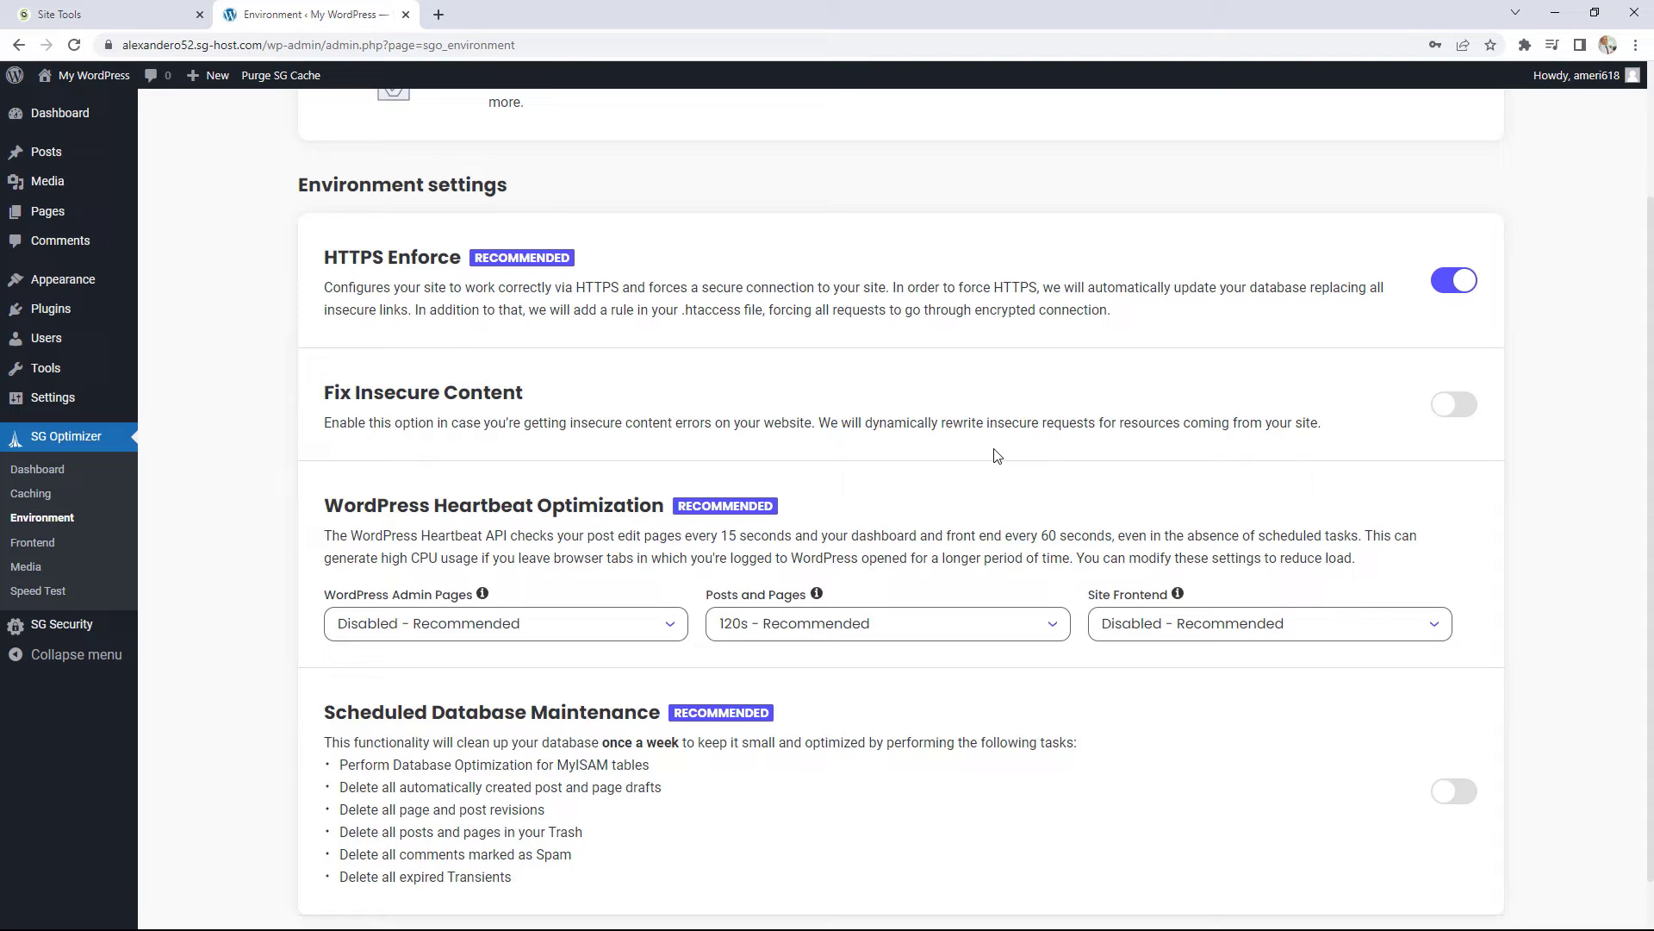
left_click(1464, 414)
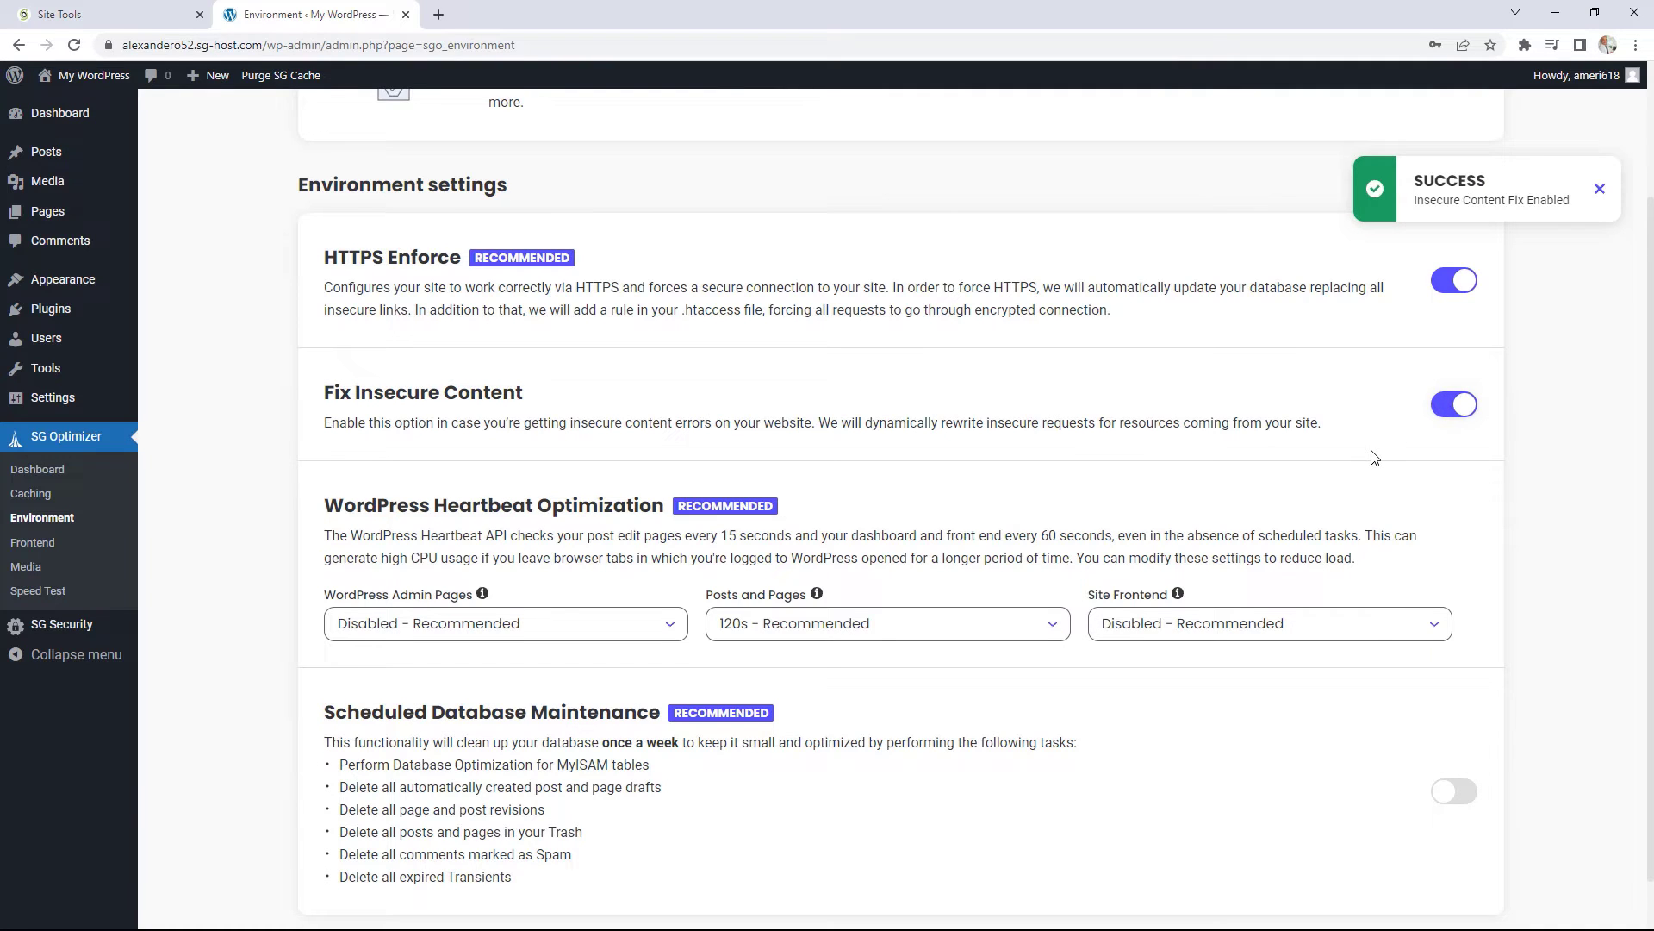
scroll(1376, 457, "down", 1)
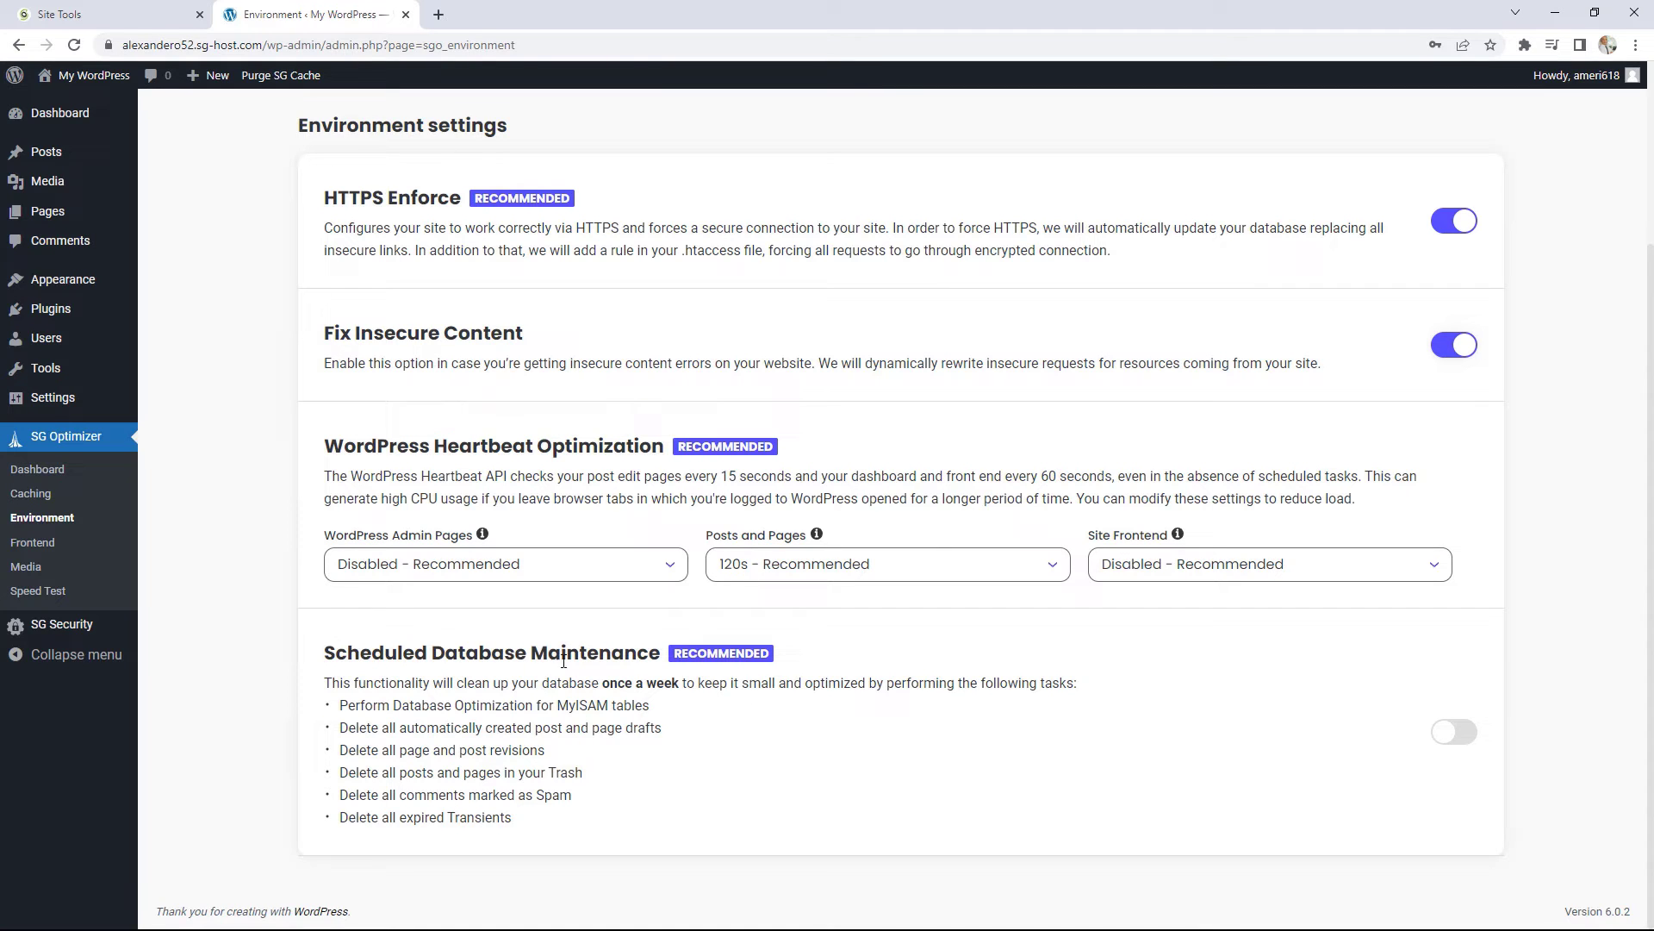
left_click(1460, 741)
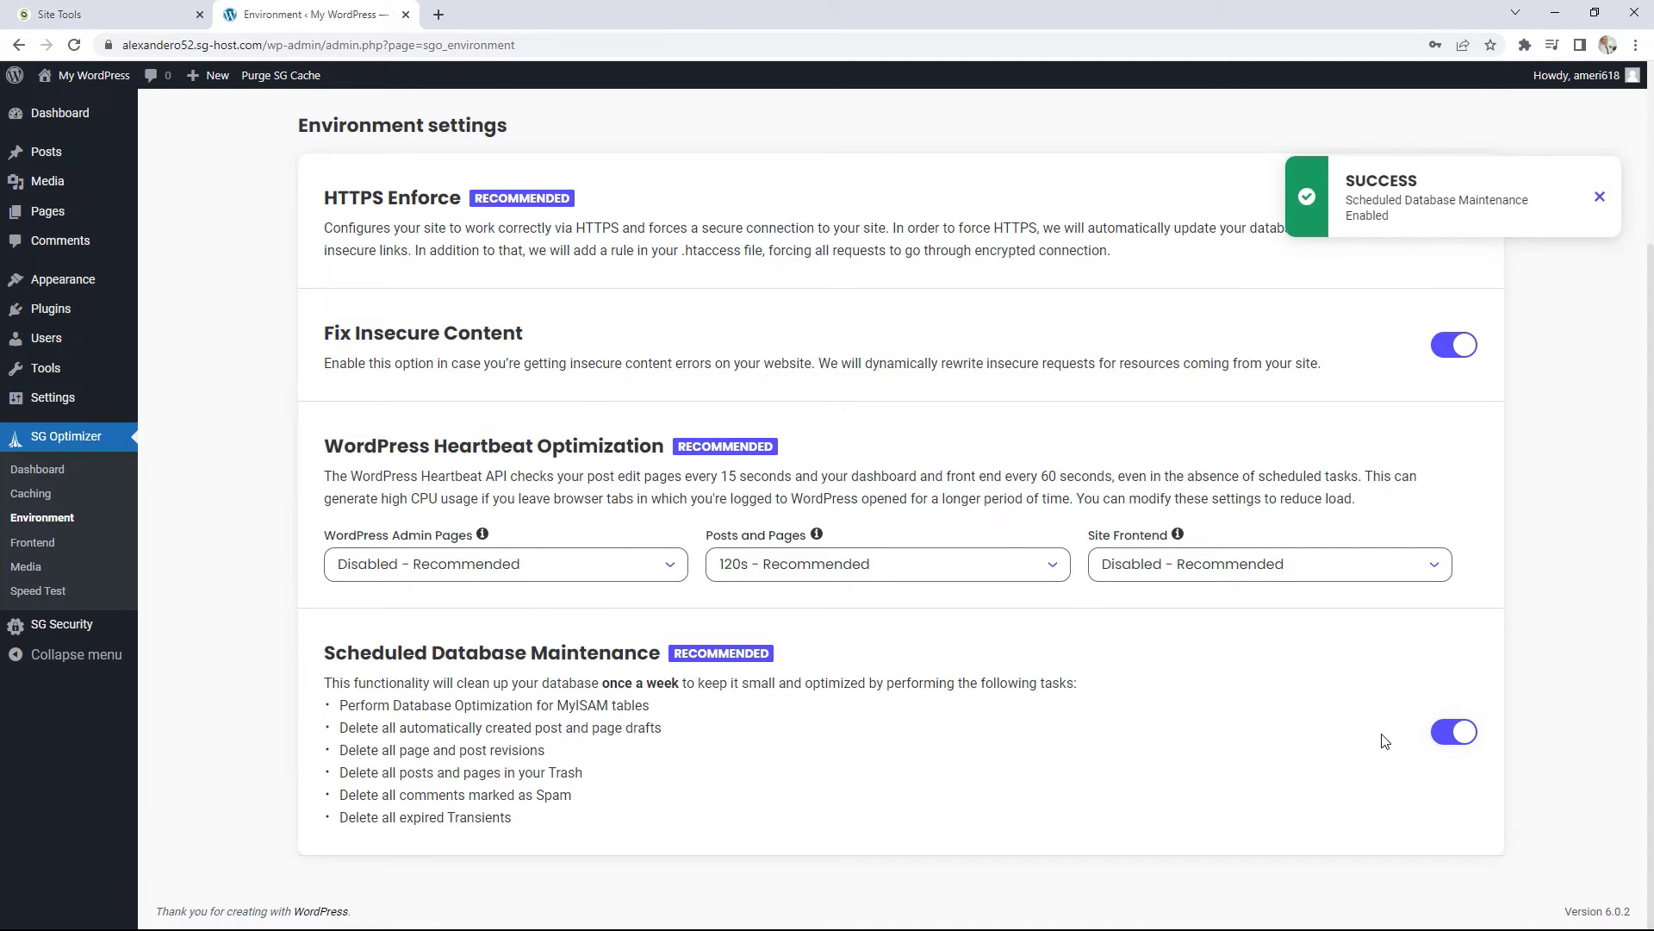
scroll(842, 580, "up", 3)
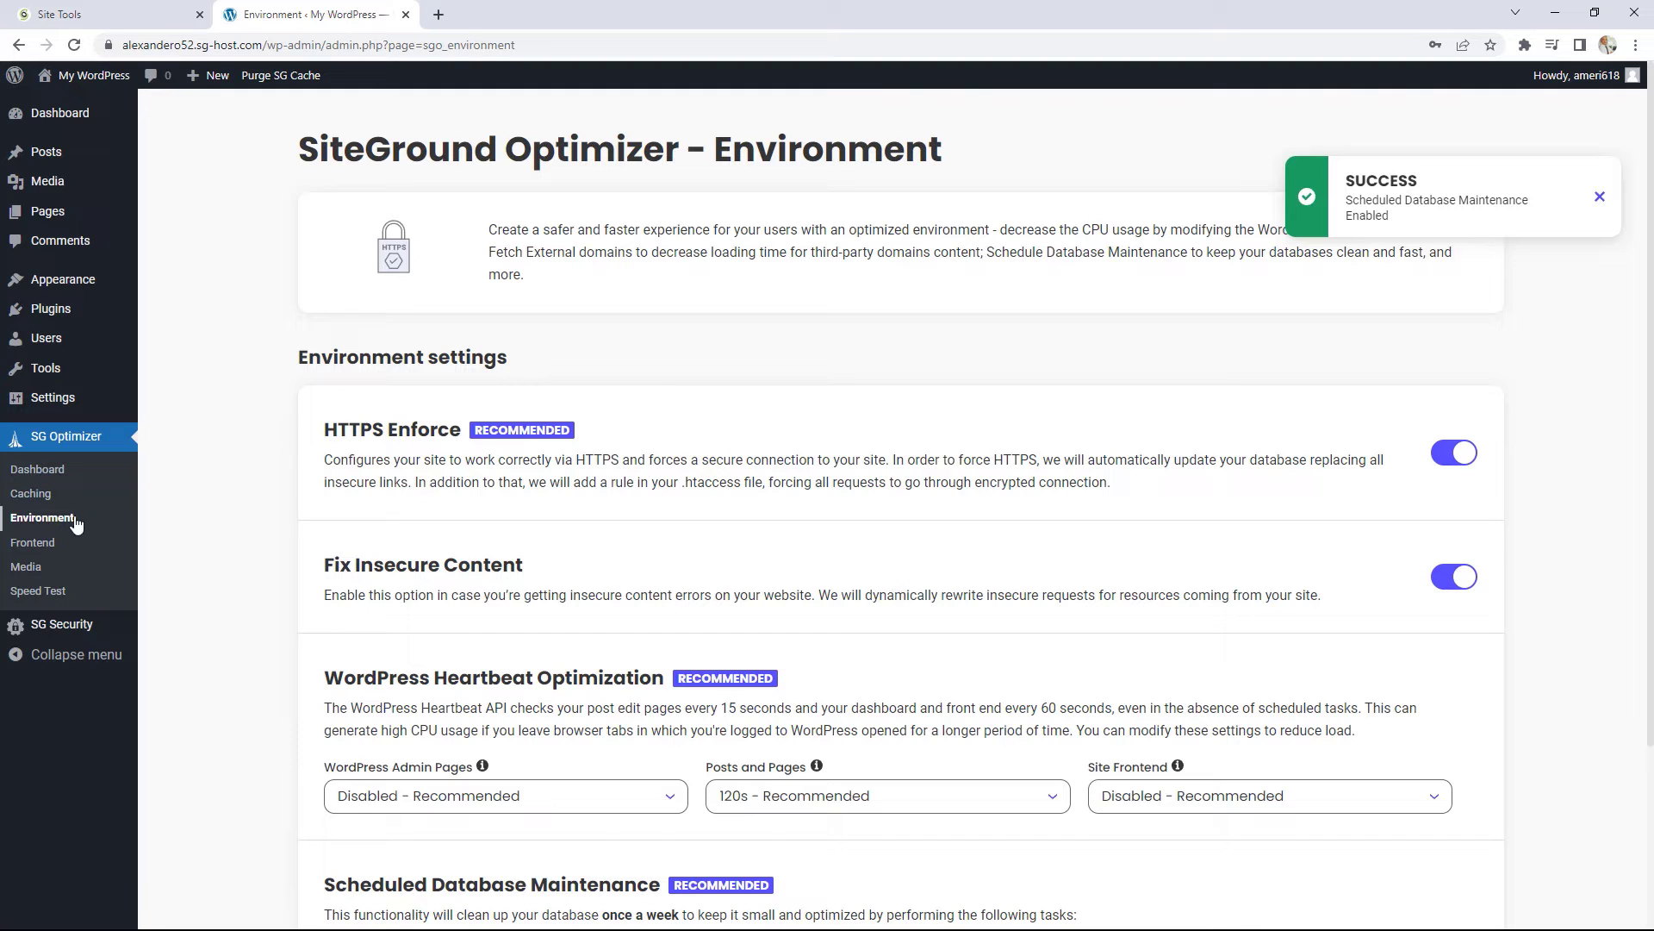
left_click(35, 543)
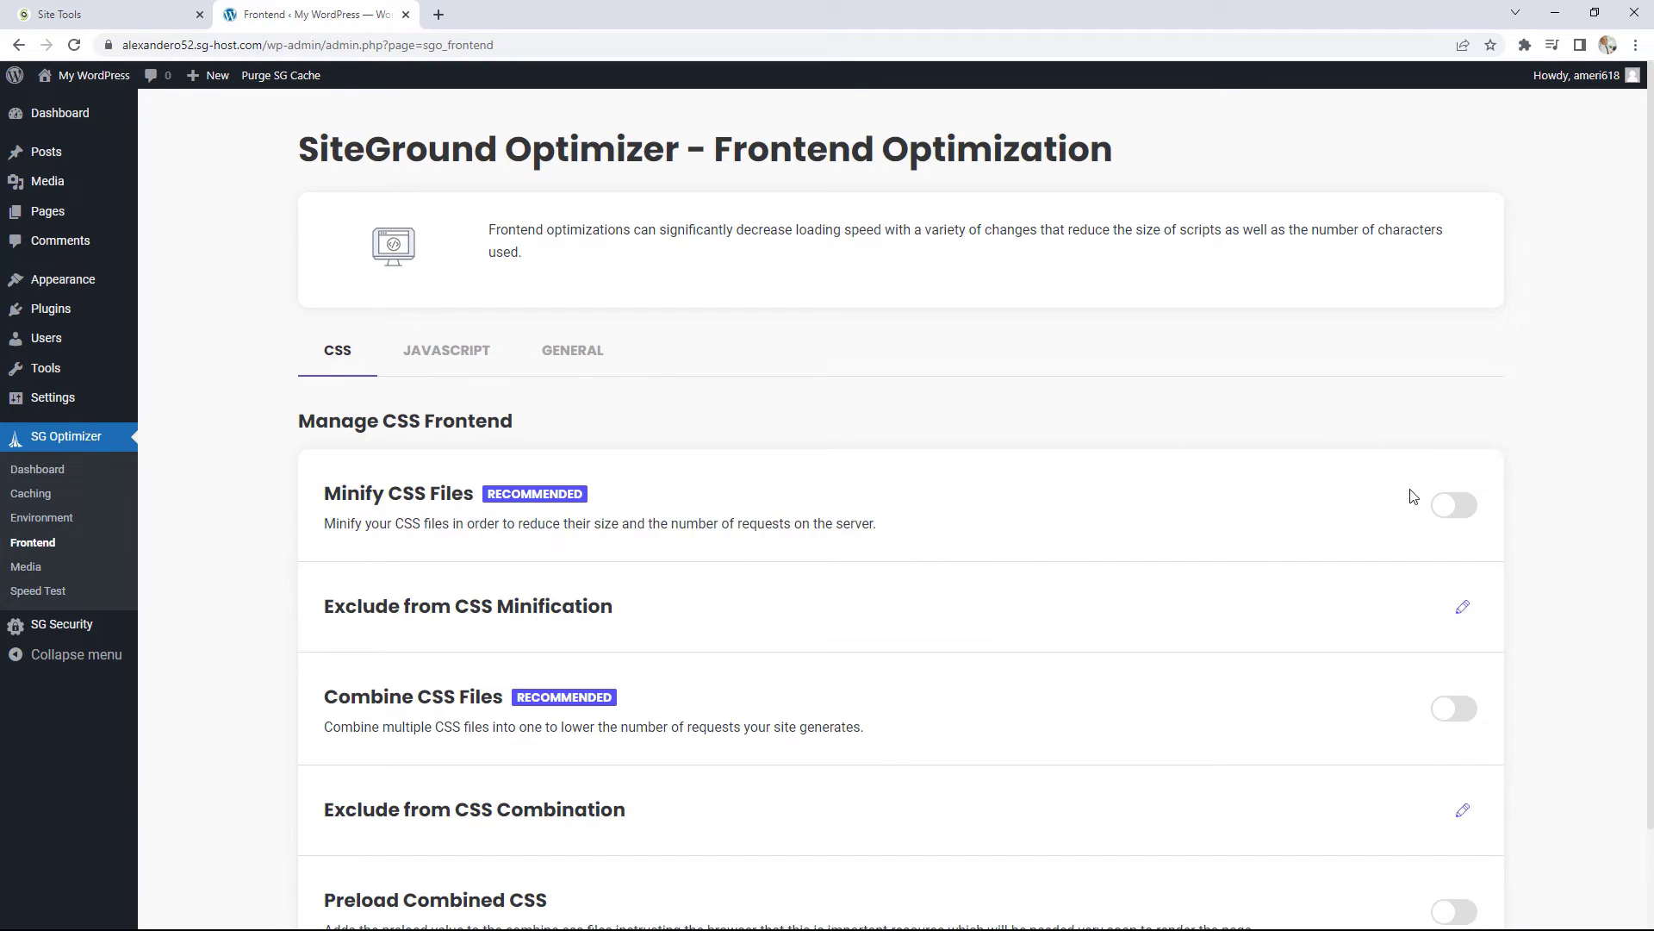
Step: Turn on Minify CSS Files, Combine CSS Files and Preload Combined CSS
left_click(1471, 510)
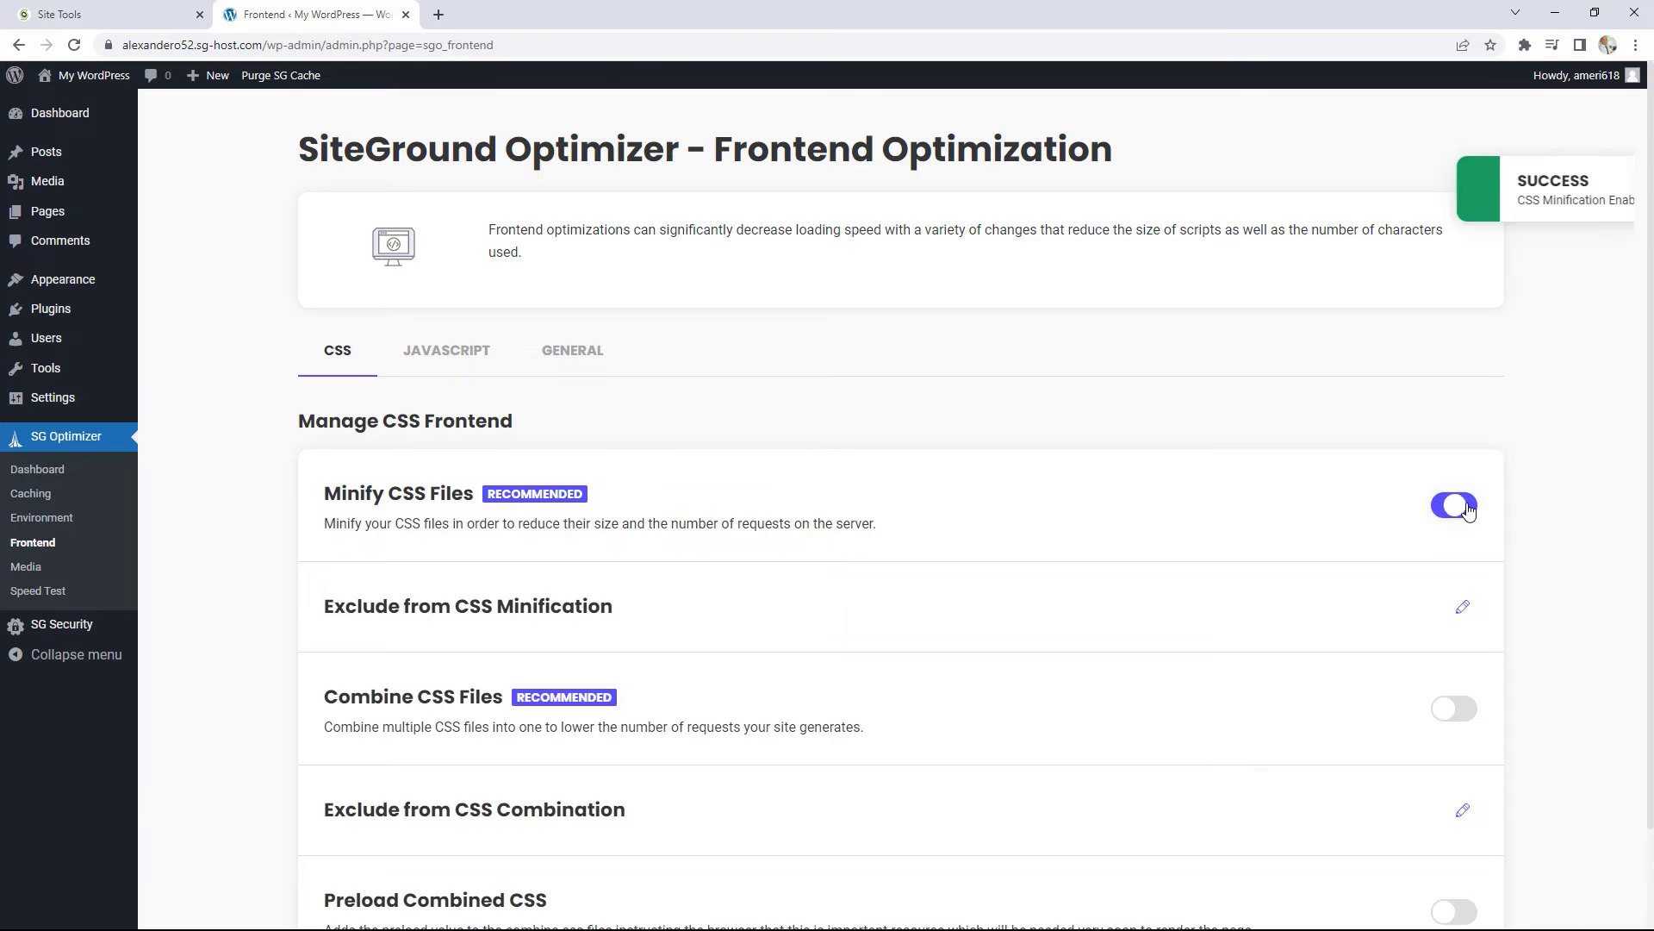
scroll(1461, 580, "down", 2)
left_click(1455, 602)
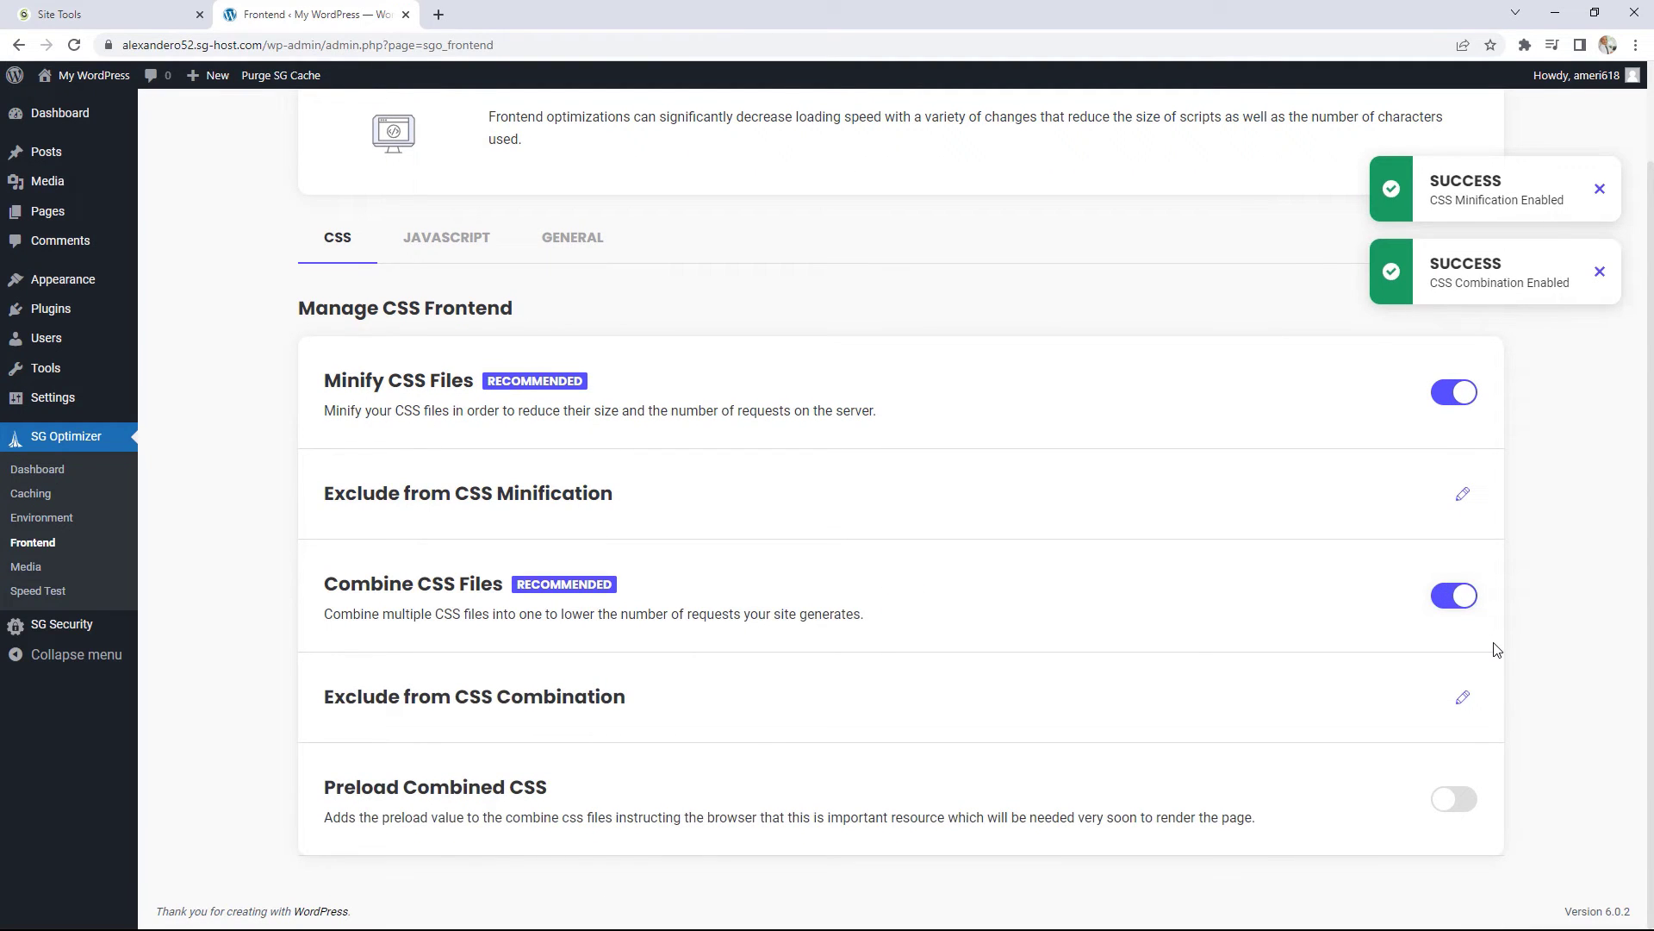
left_click(1456, 807)
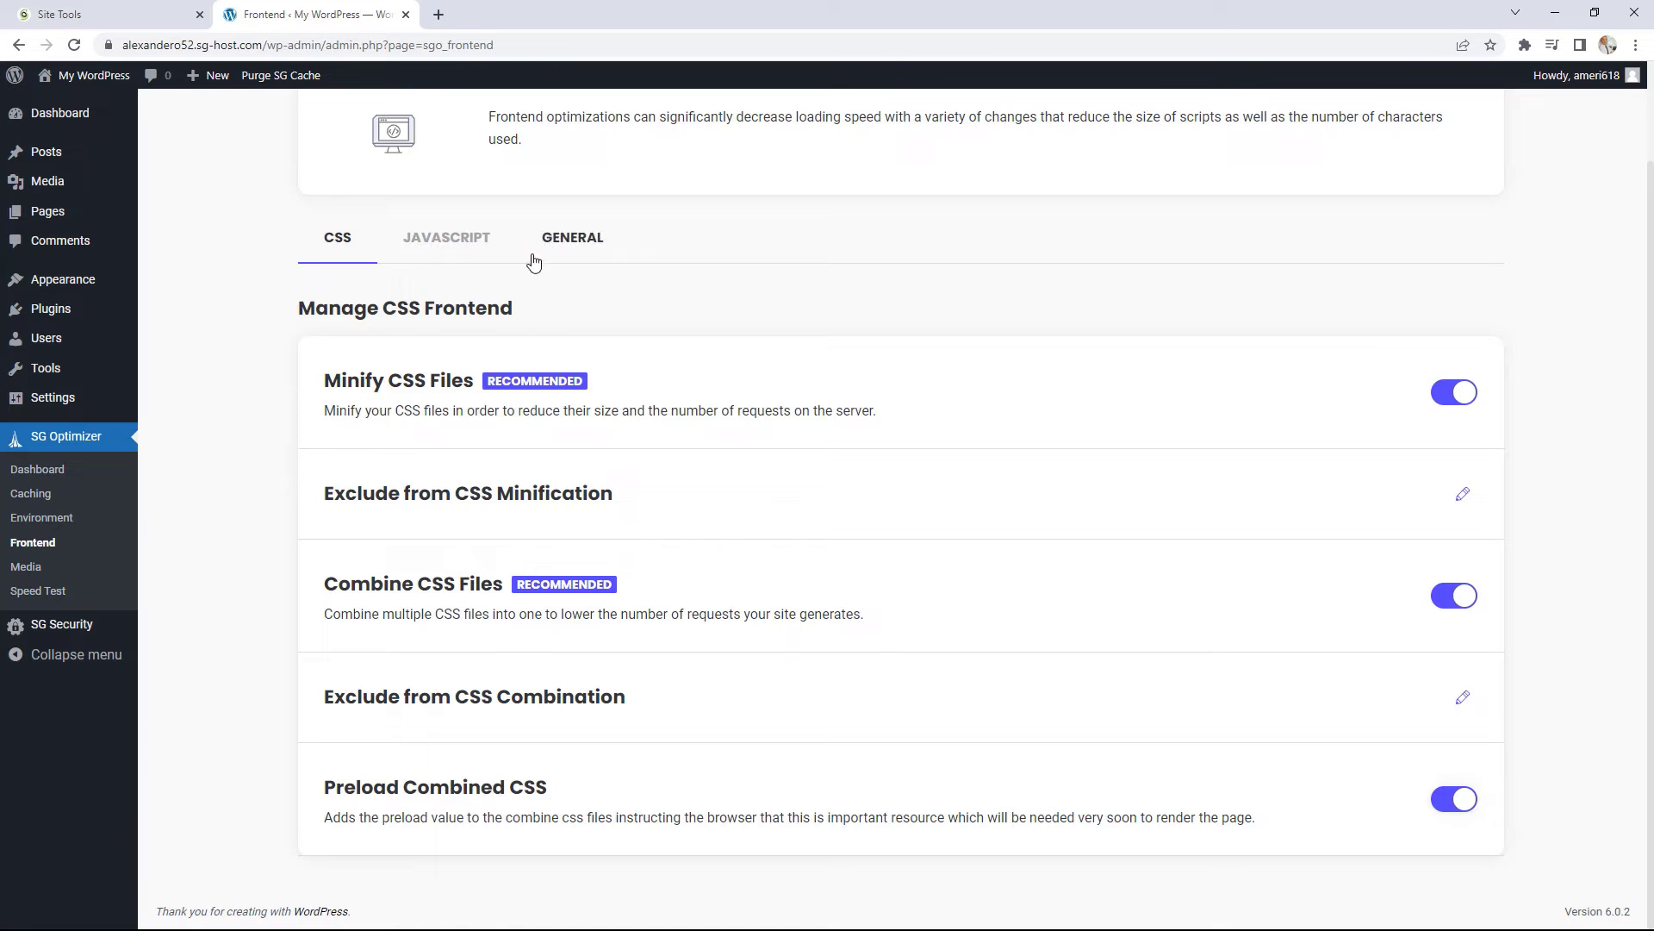
Step: On the JavaScript tab, enable minify, combine and defer render-blocking JavaScript
left_click(452, 254)
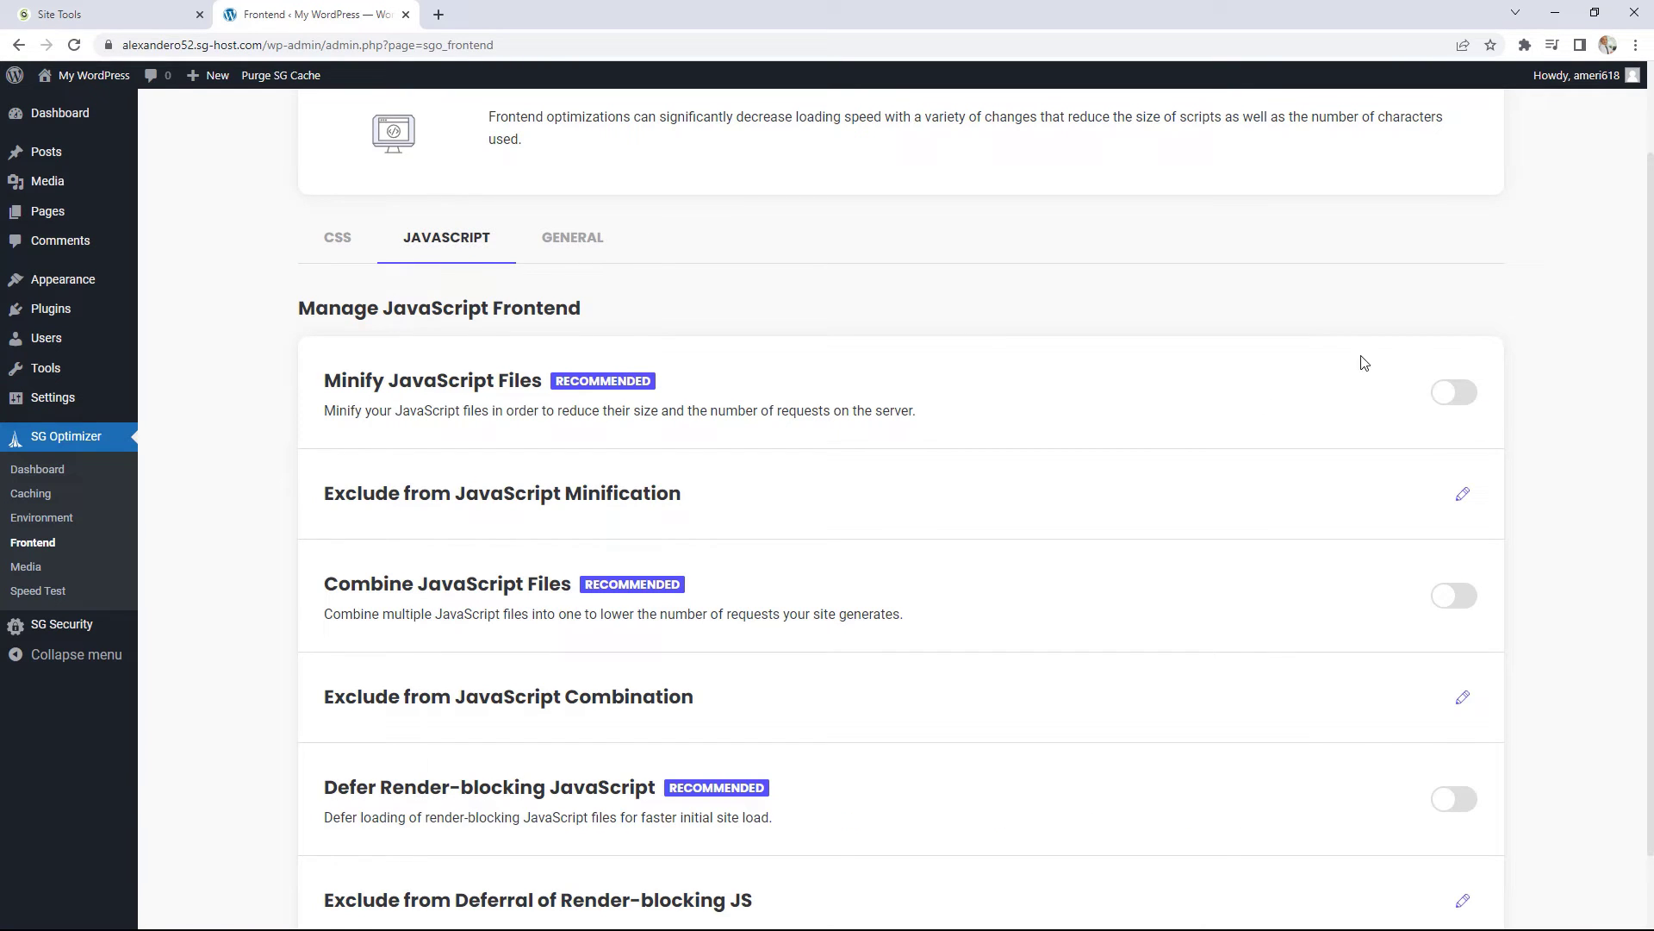
left_click(1453, 393)
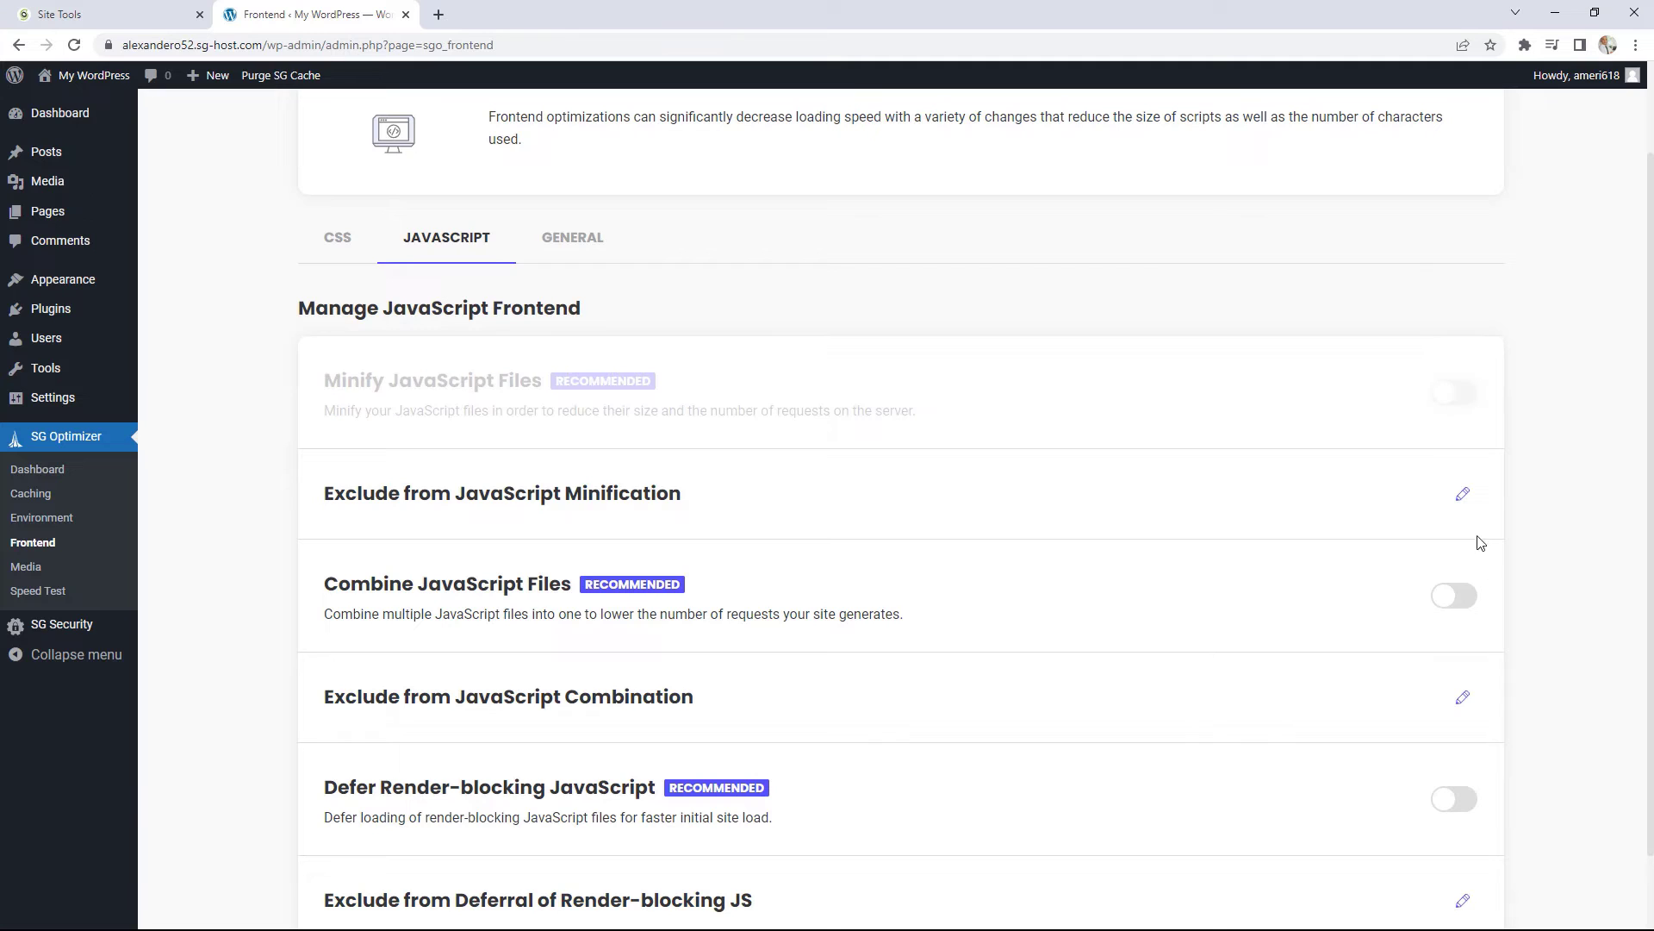
left_click(1467, 601)
scroll(1467, 601, "down", 1)
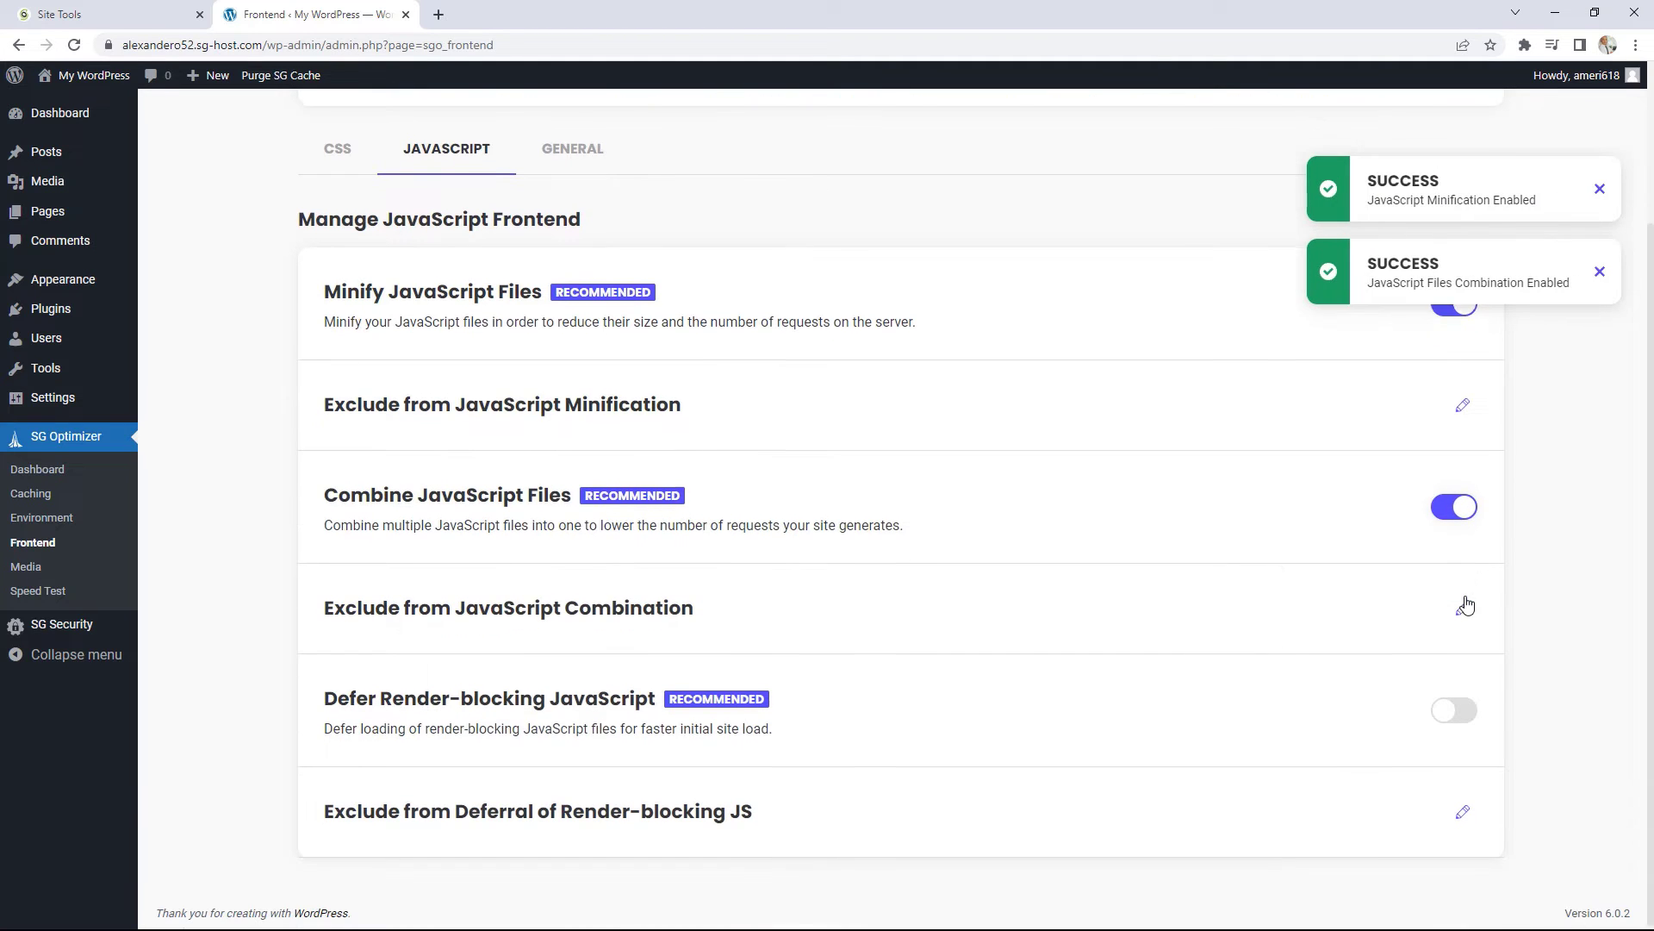
left_click(1465, 709)
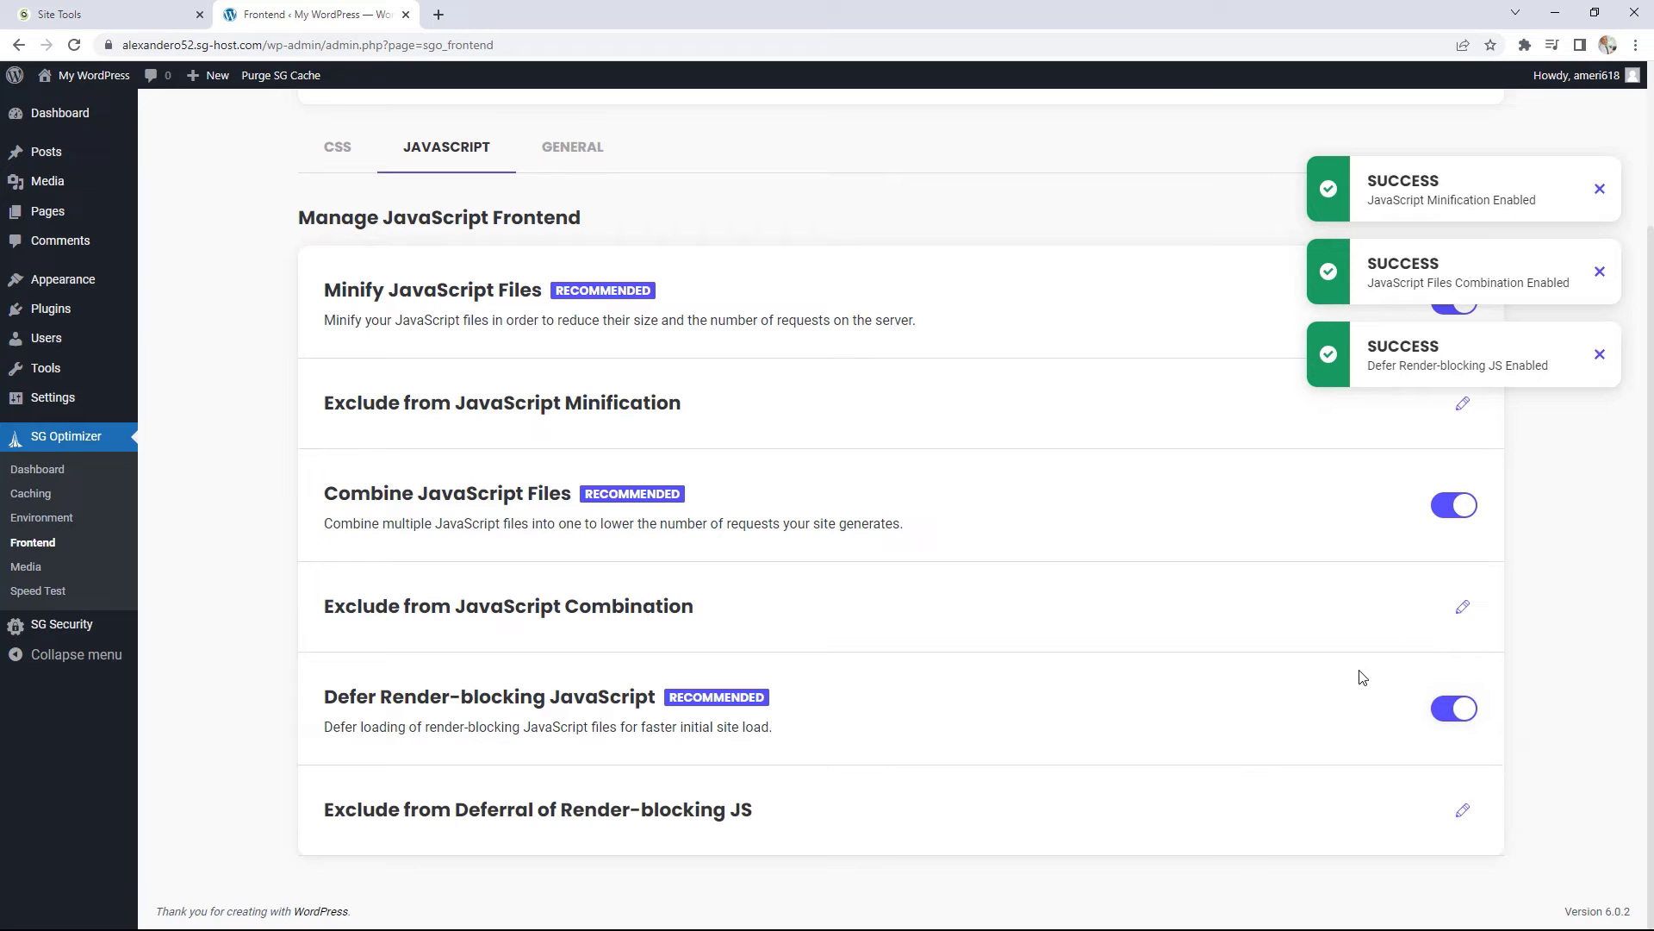
scroll(1396, 670, "up", 2)
Step: On the General tab, enable HTML minify, web fonts optimization, query-string removal and Disable Emojis
left_click(569, 353)
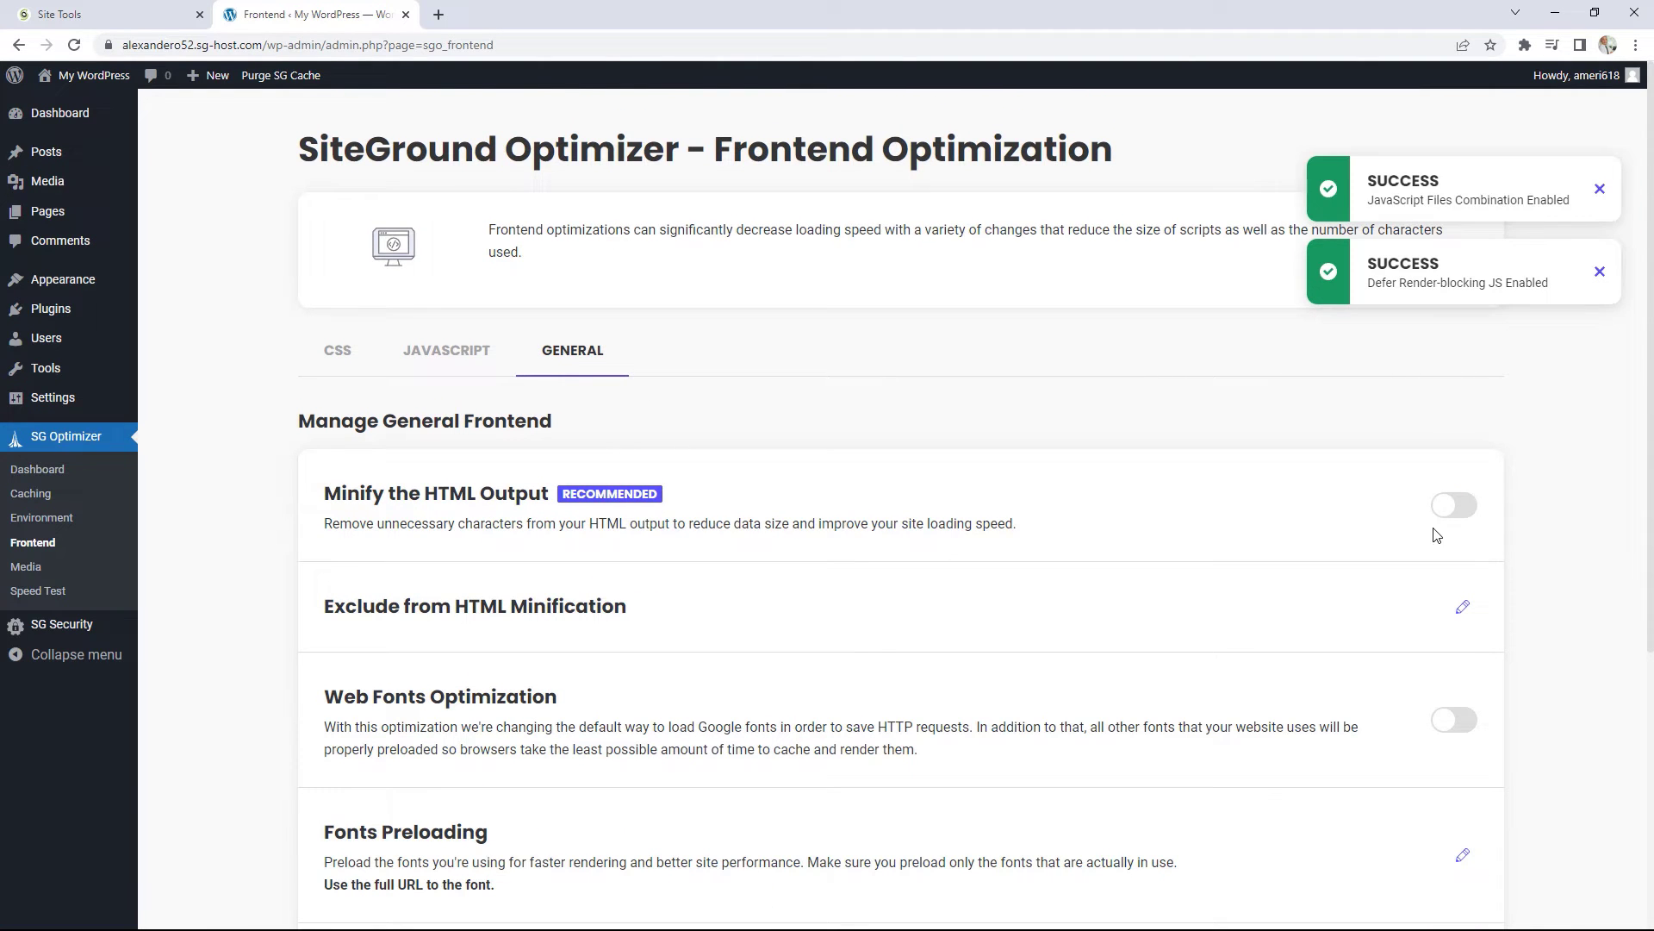
left_click(1463, 512)
scroll(1456, 603, "down", 1)
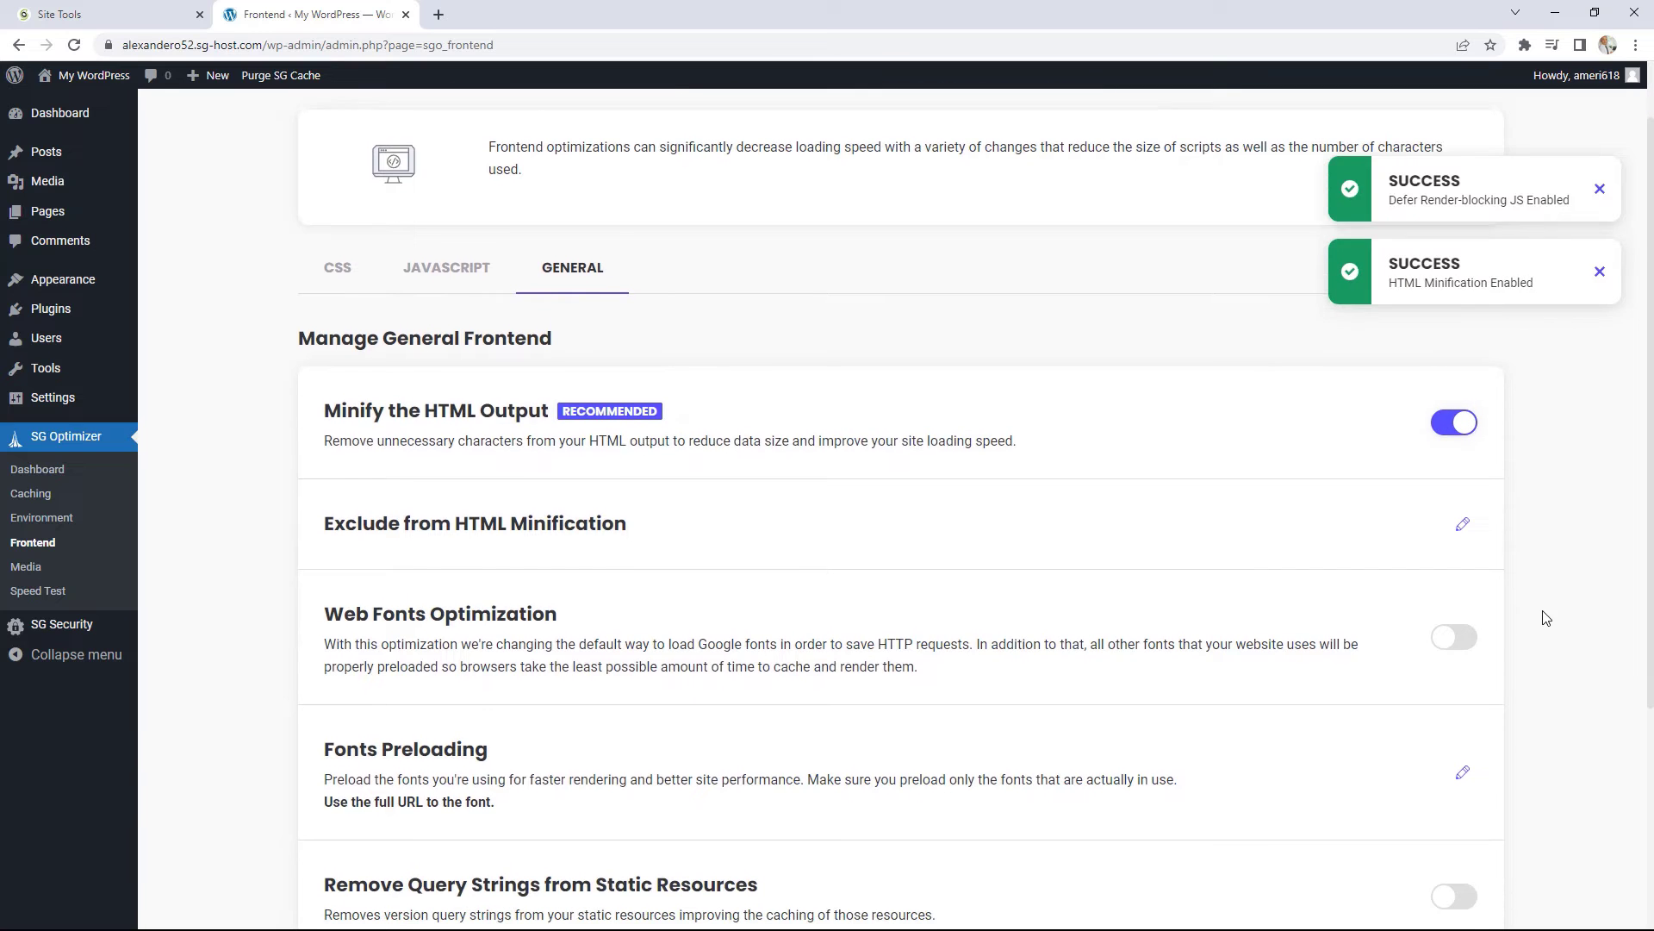
left_click(1458, 636)
scroll(1464, 642, "down", 3)
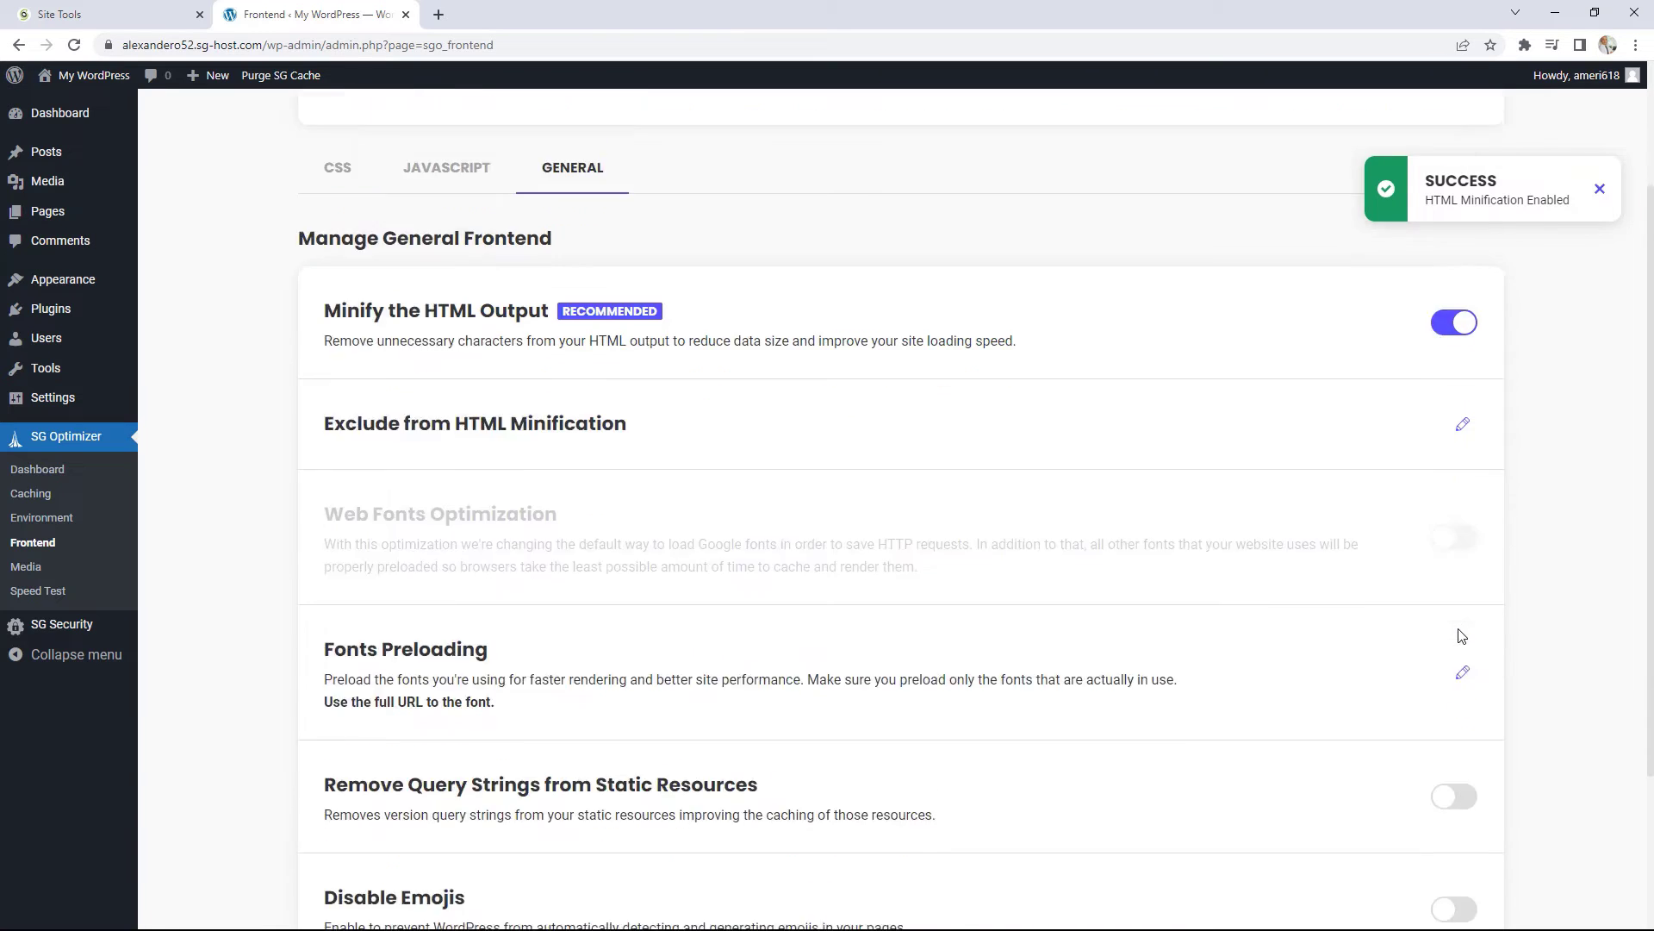
left_click(1470, 634)
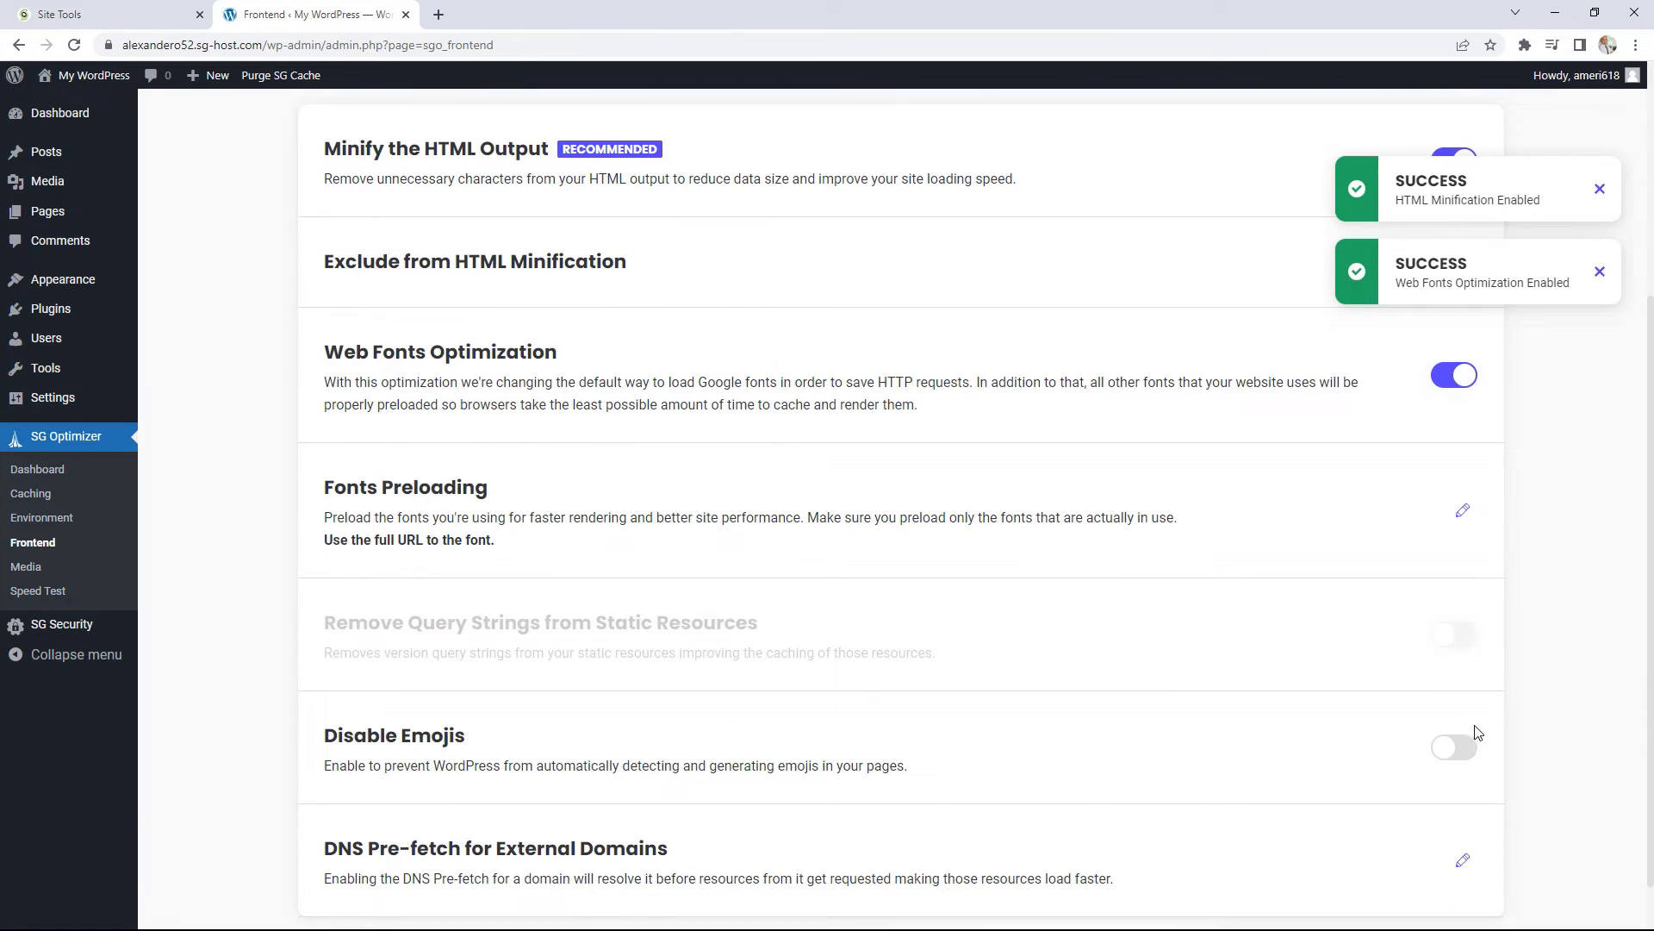
left_click(1454, 734)
scroll(1451, 732, "down", 1)
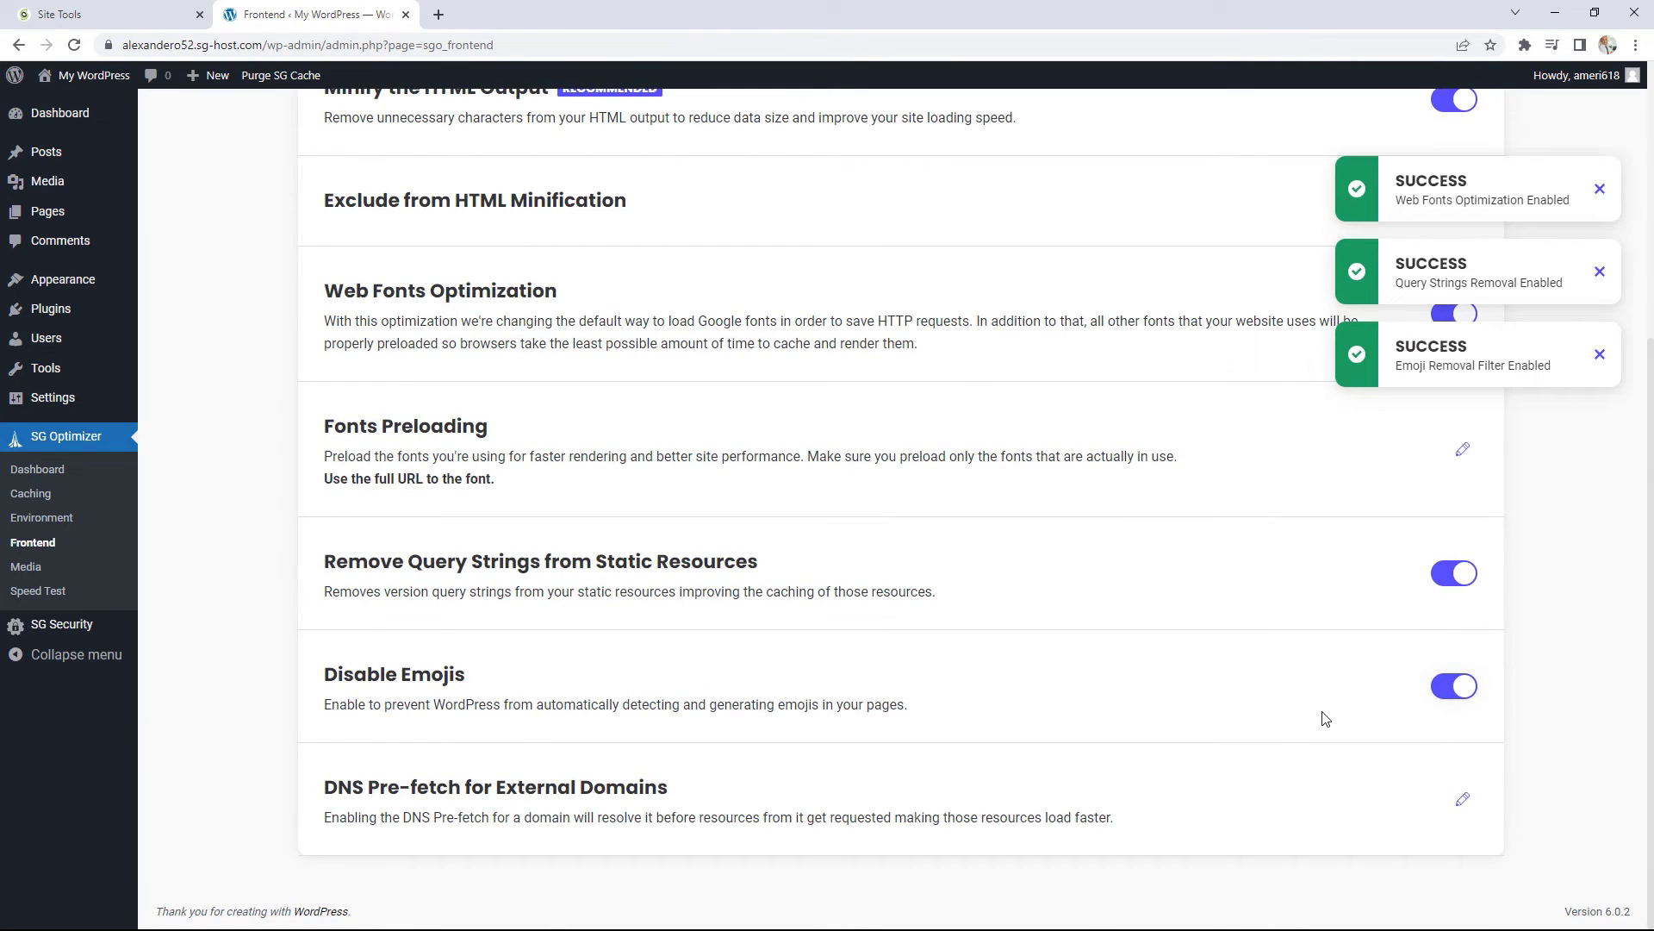
scroll(1206, 710, "up", 5)
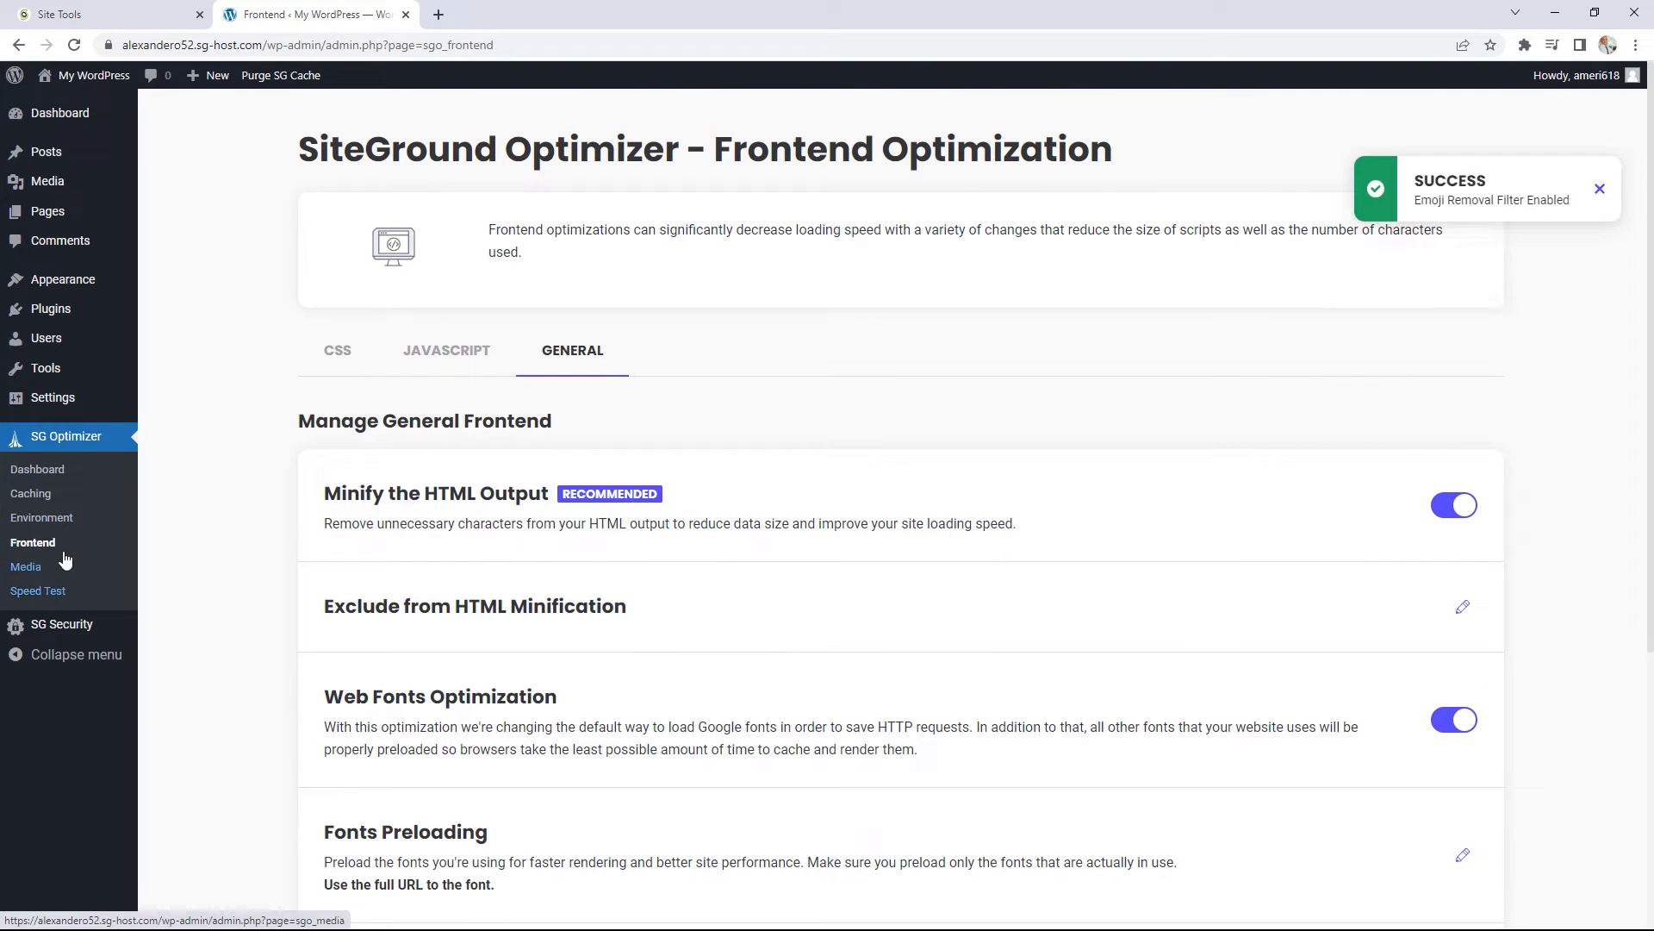
Step: In the Media settings, start enabling WebP images, then cancel the WebP conversion
left_click(35, 570)
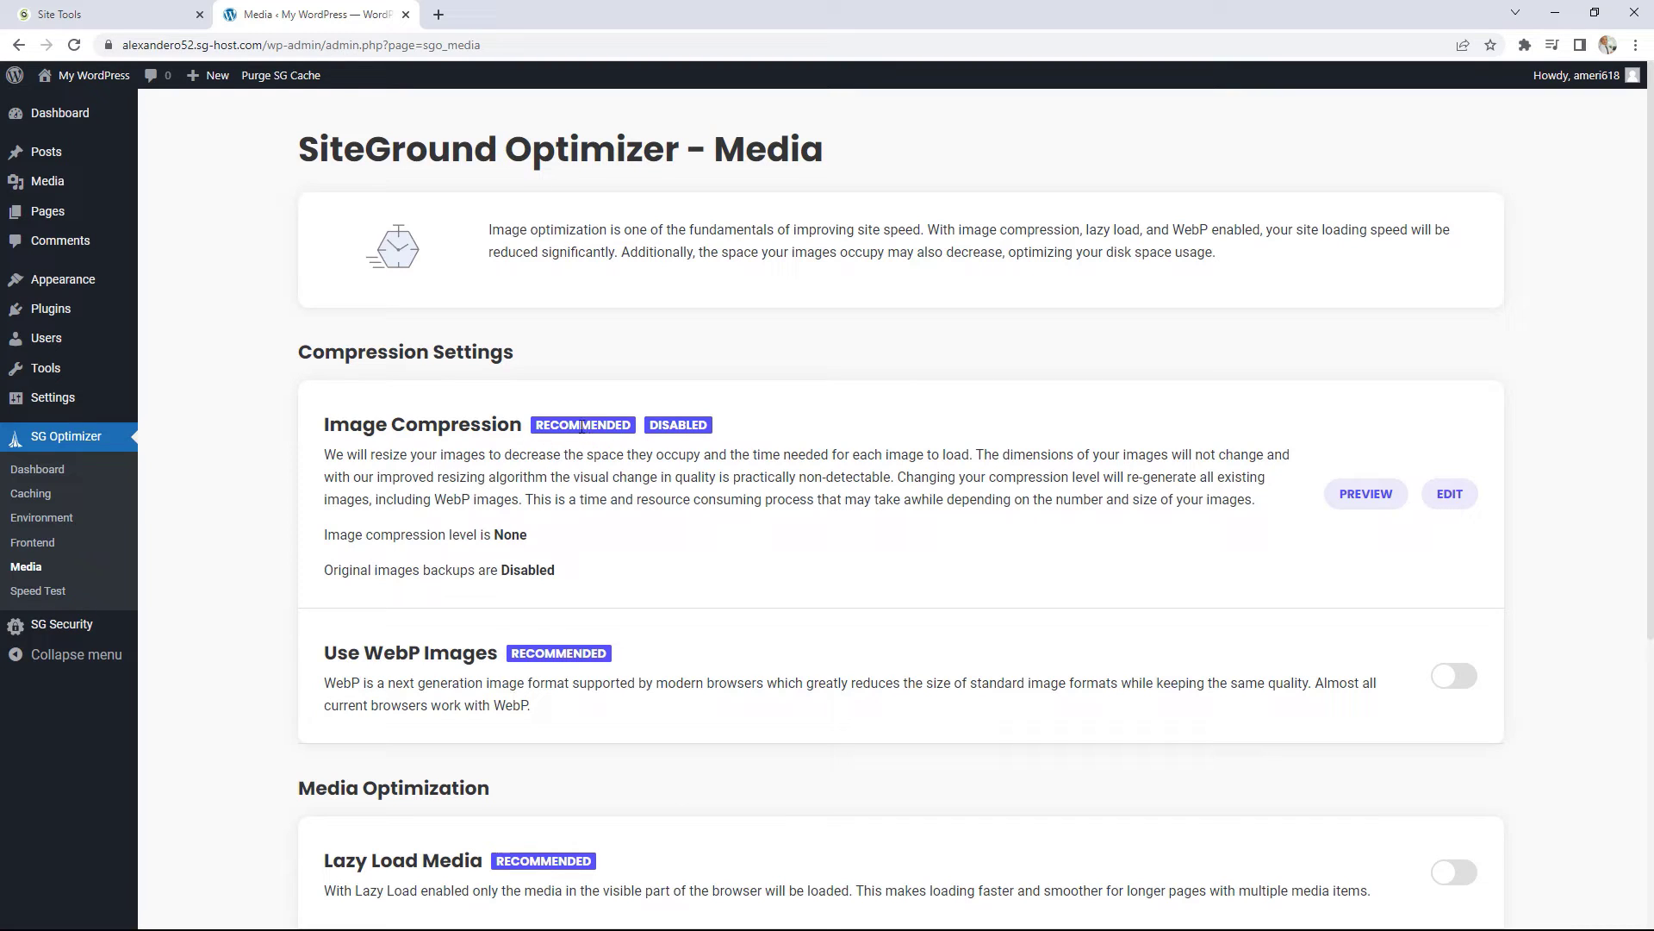
left_click(1460, 684)
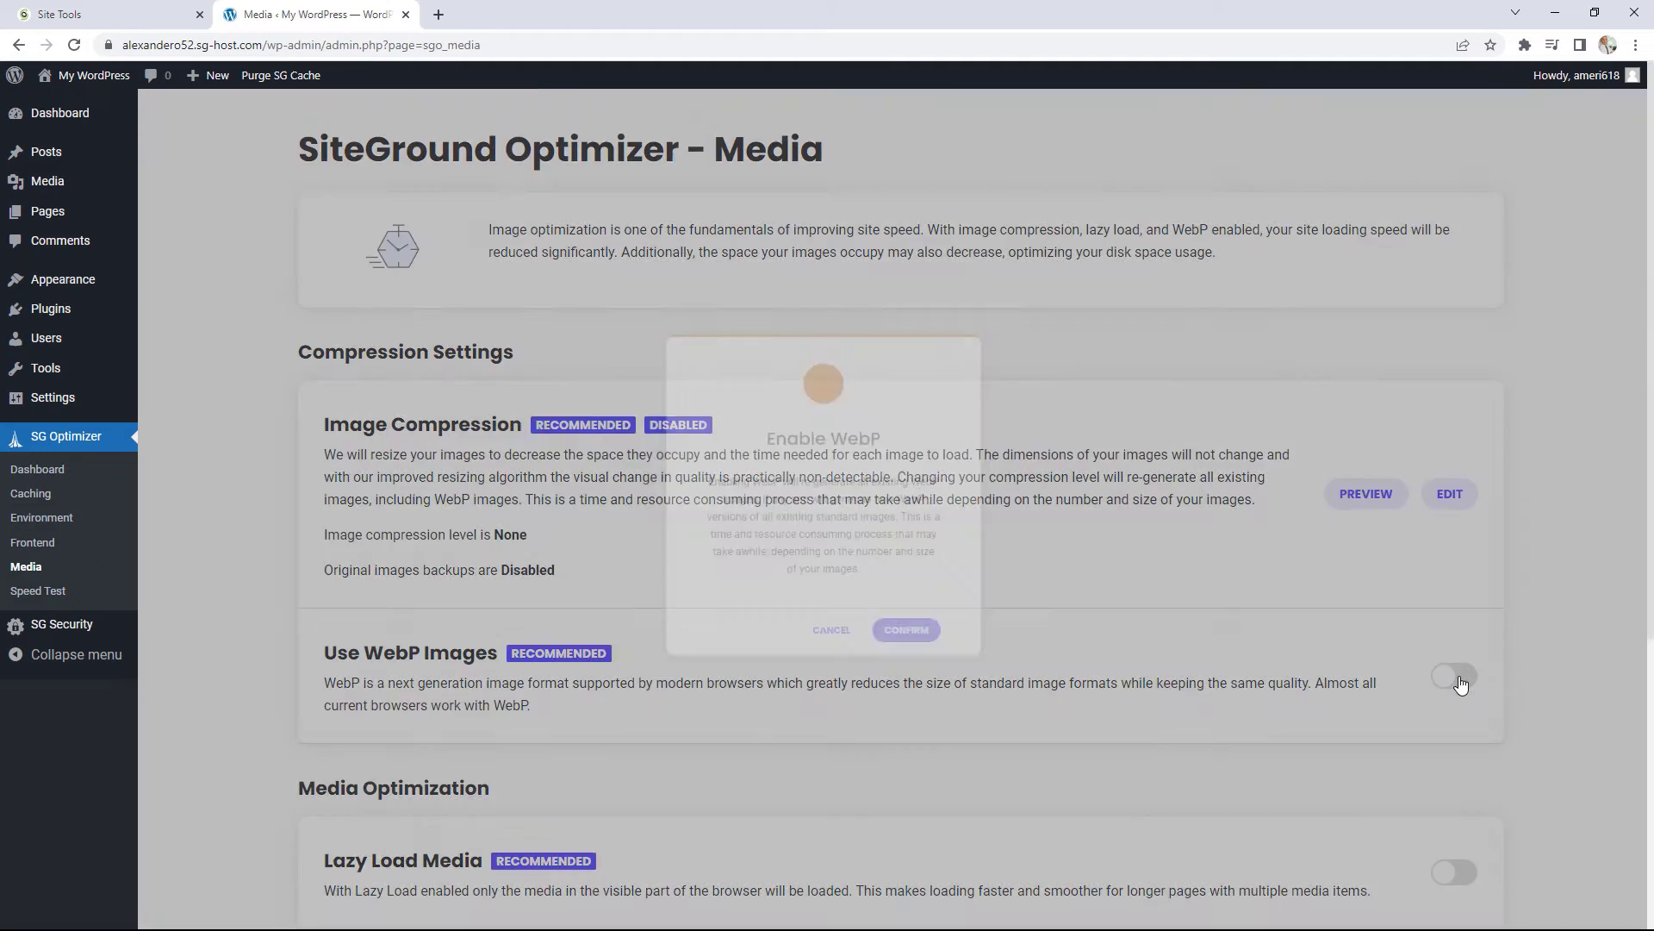
left_click(911, 671)
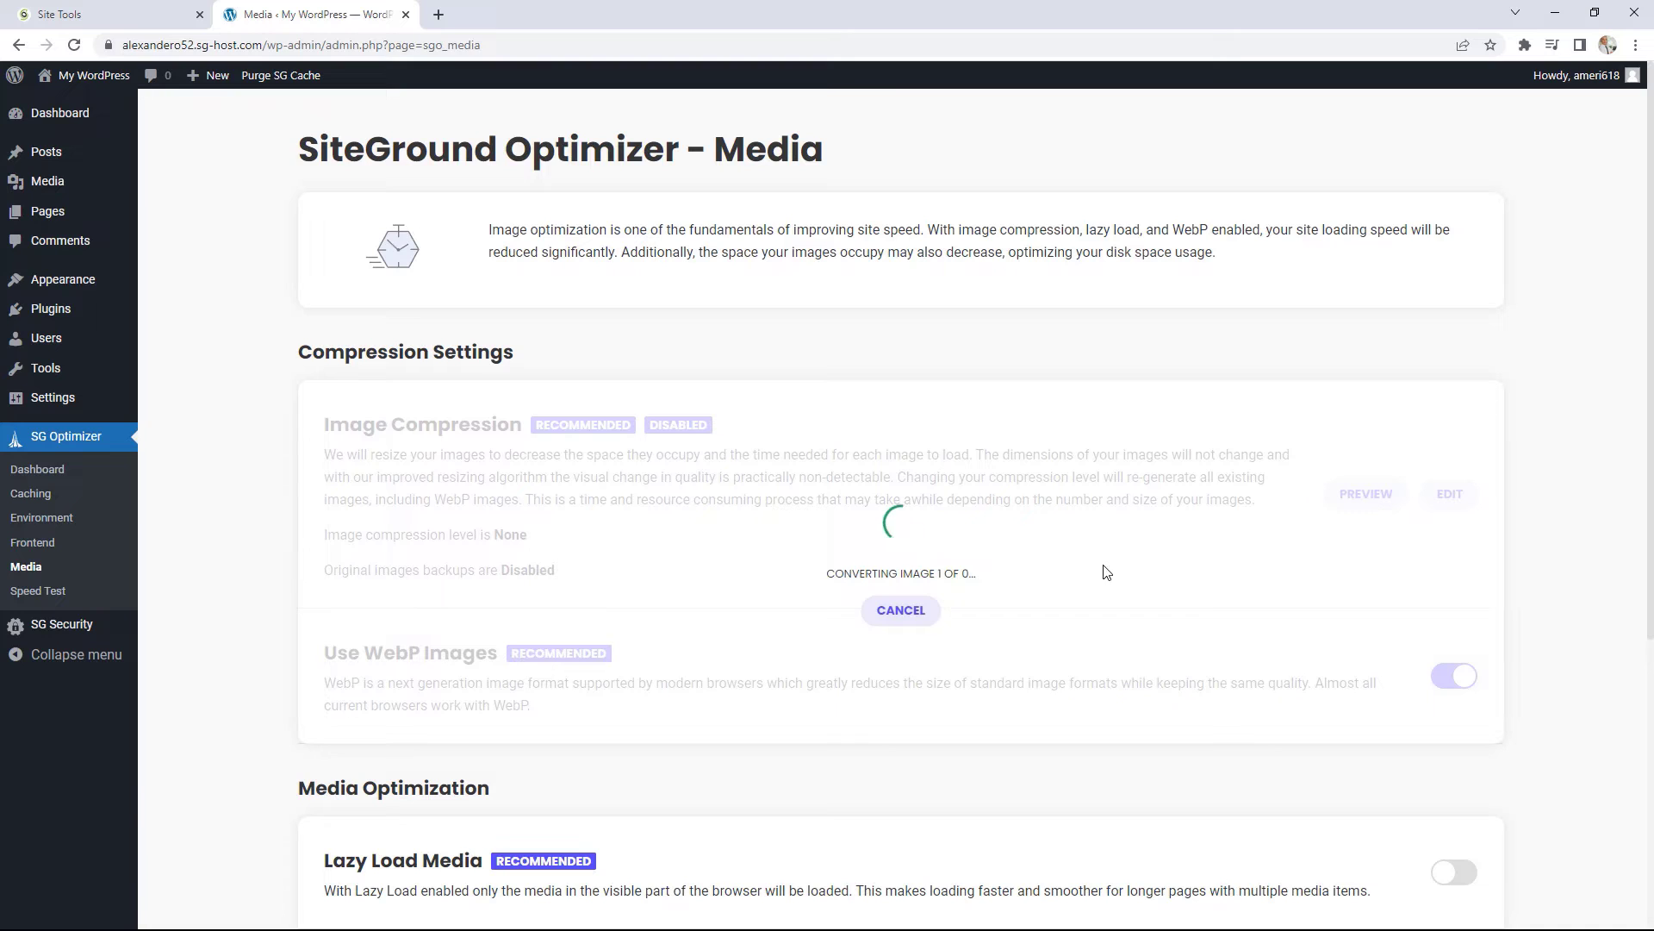
scroll(1138, 560, "down", 1)
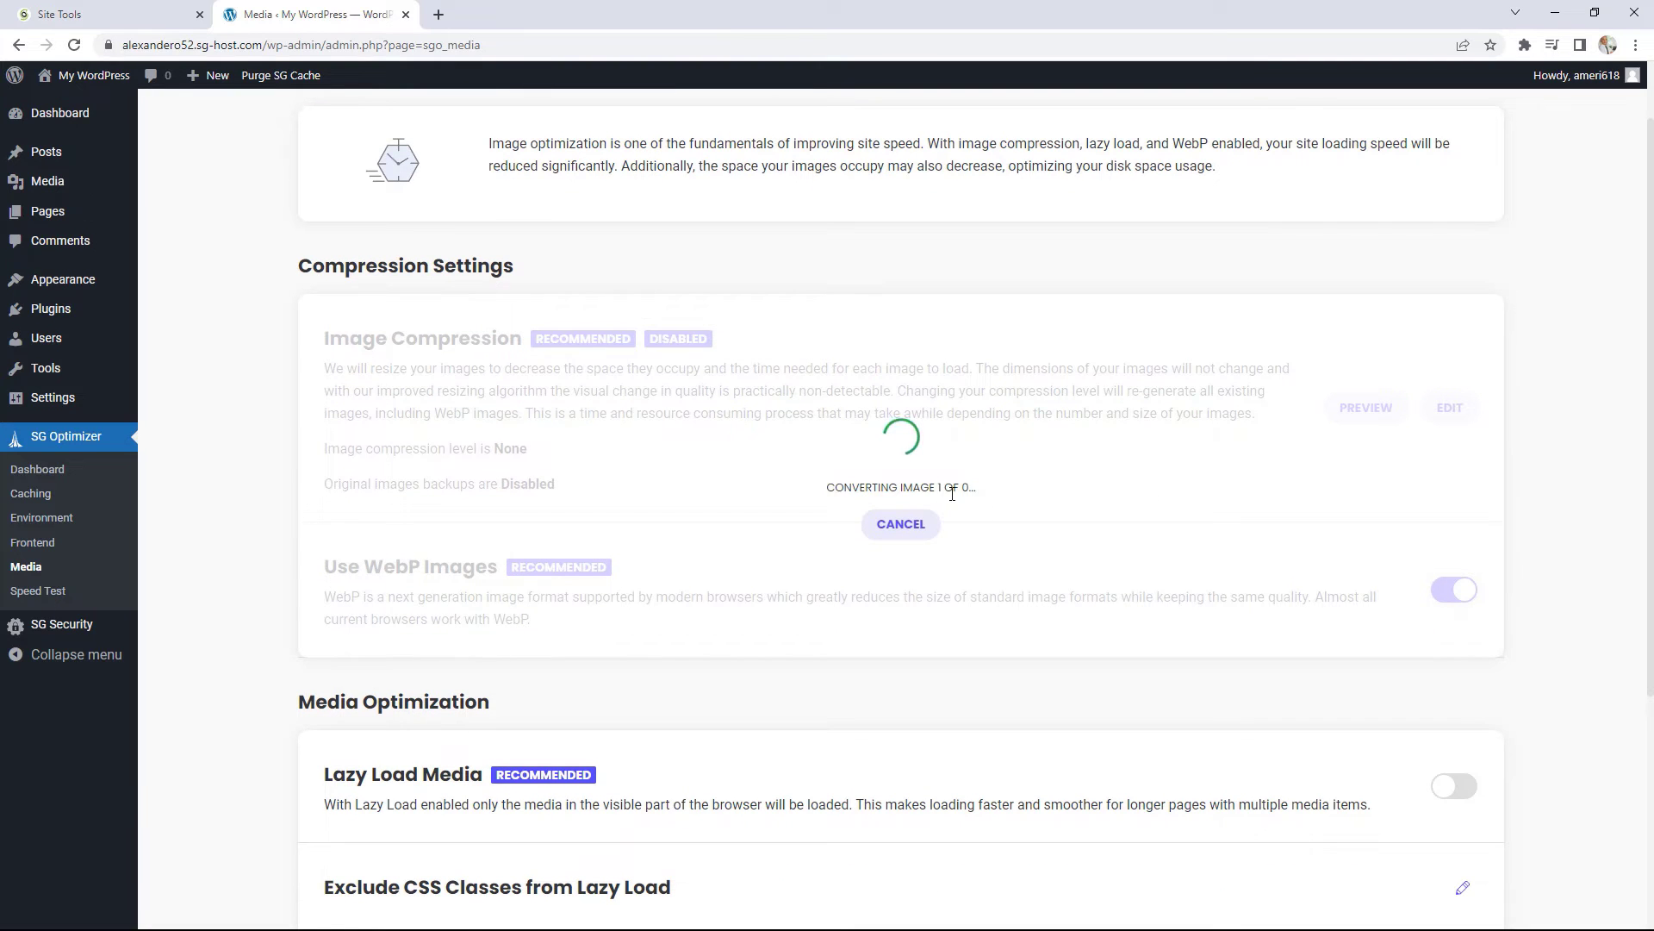
left_click(913, 524)
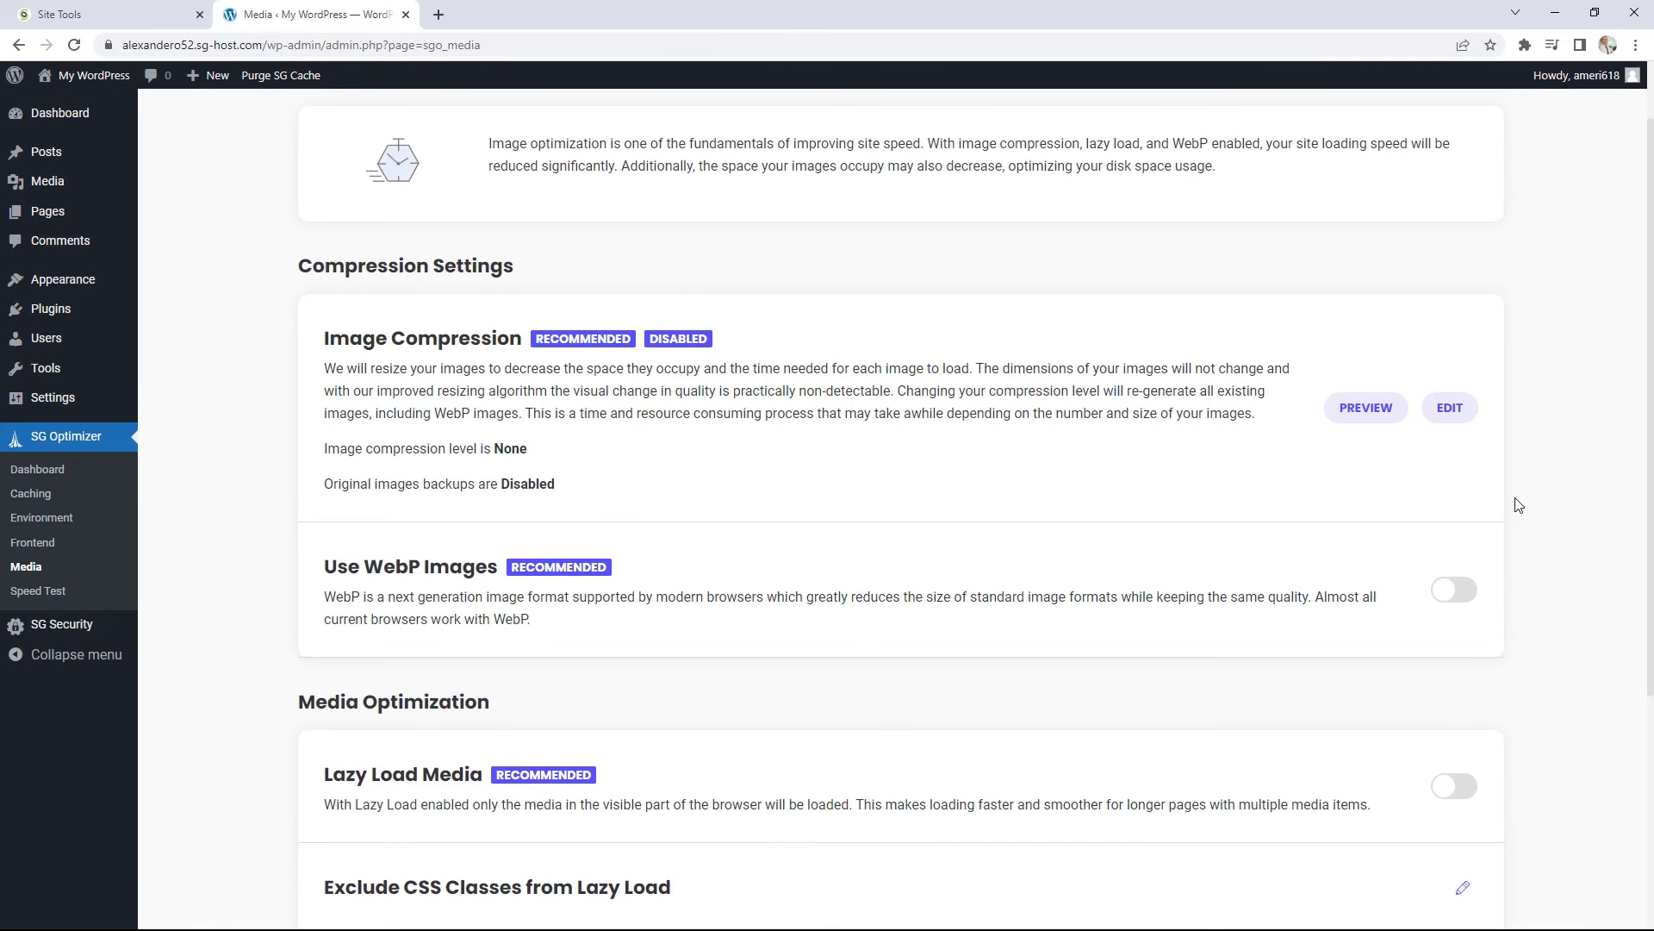
Step: Turn on Lazy Load Media, then go to the Speed Test page
scroll(1518, 504, "down", 4)
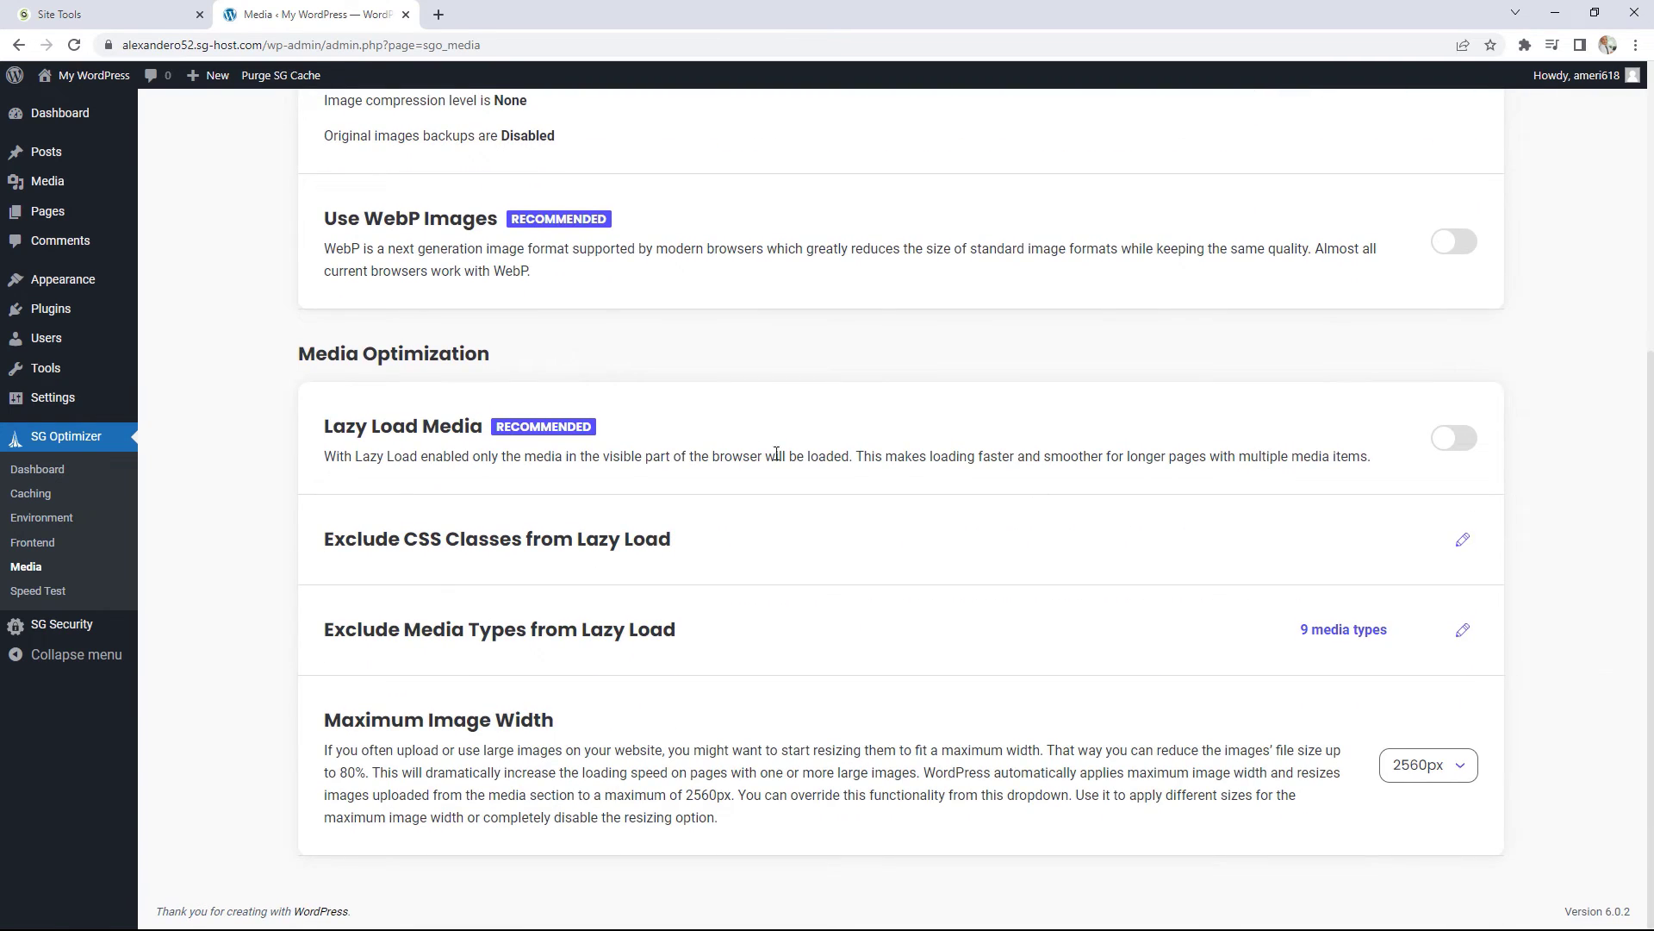
left_click(1456, 438)
scroll(1033, 715, "up", 5)
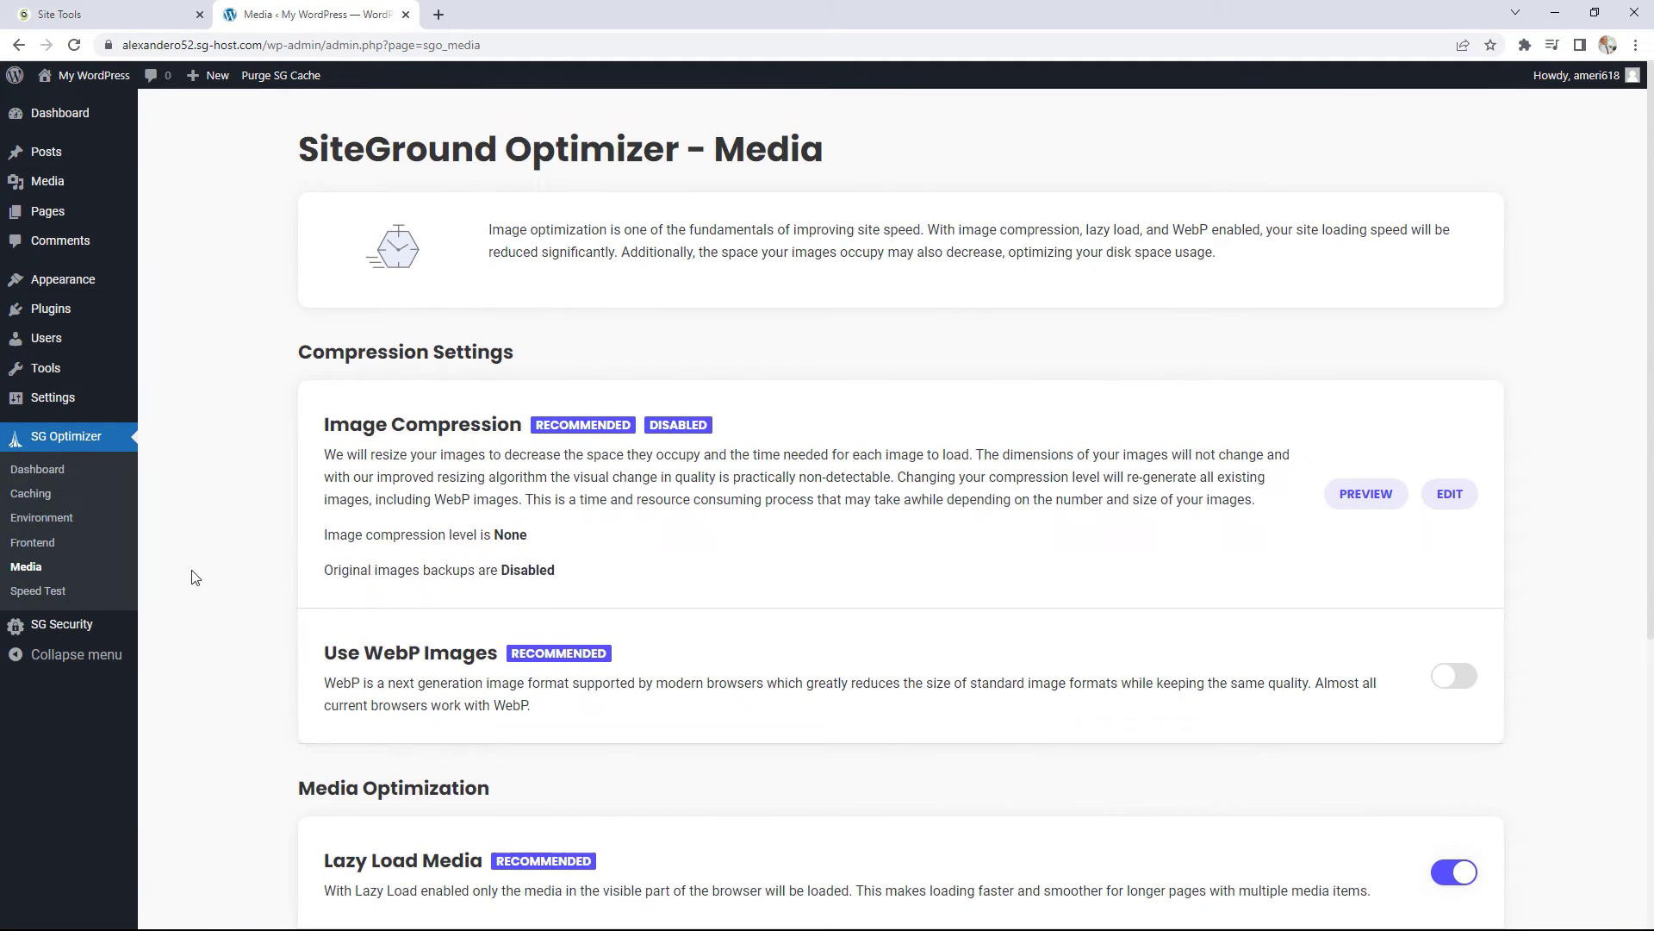
left_click(54, 592)
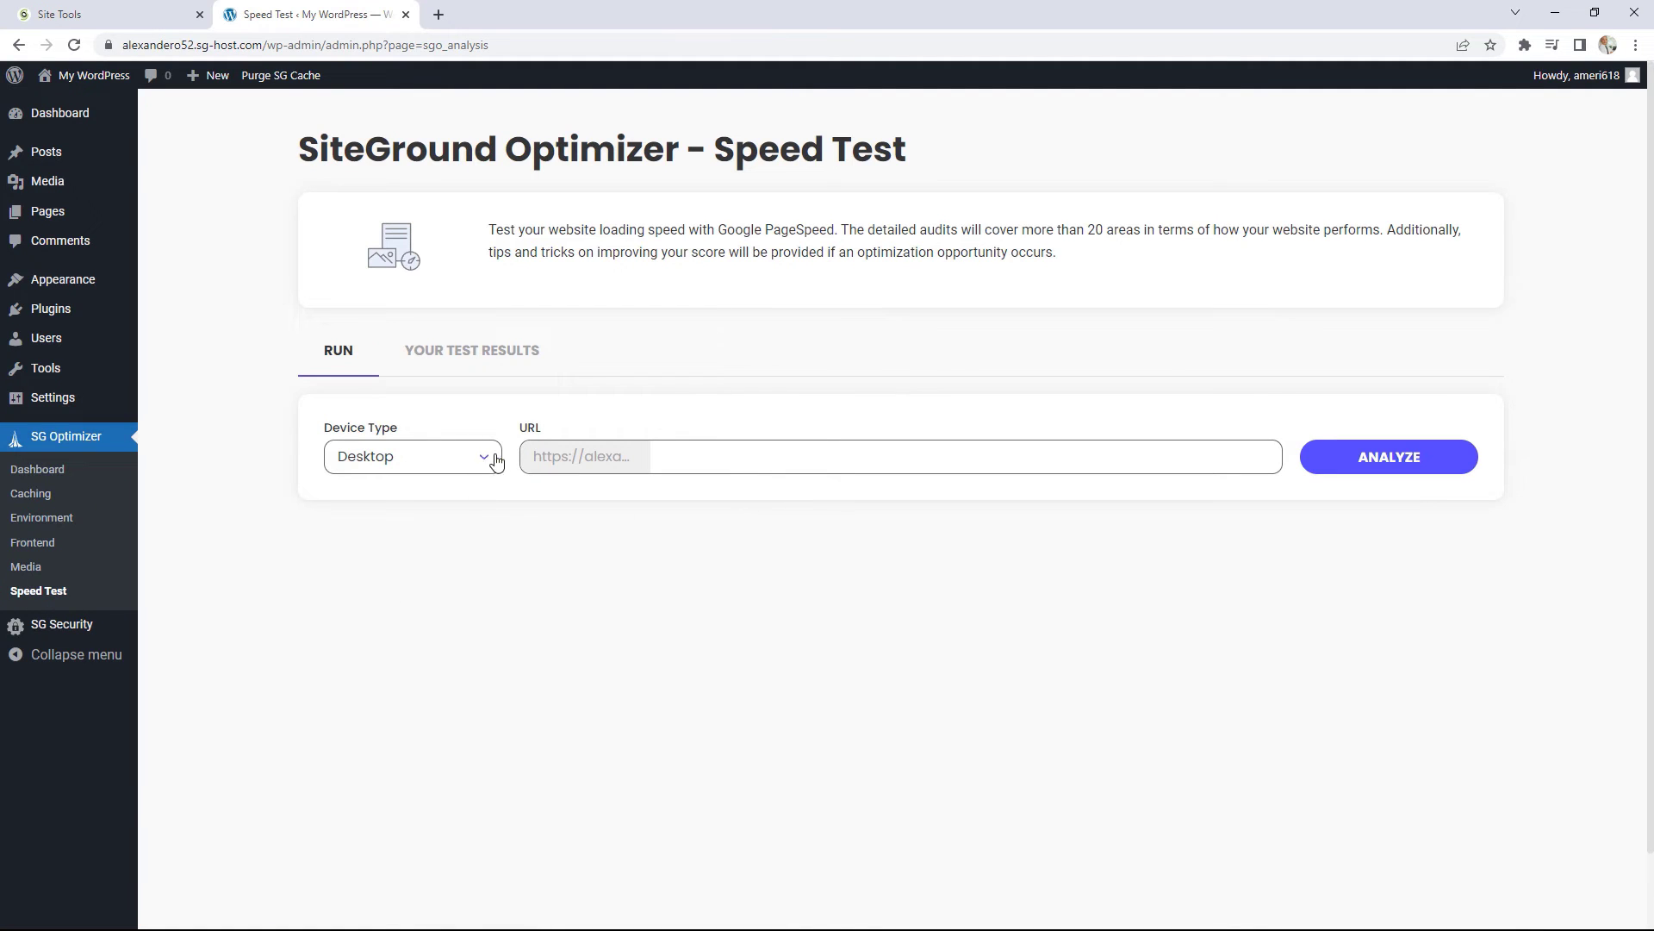
Step: Run a Desktop speed test on the site, which scores 99 with a 0.4 s load time
left_click(470, 467)
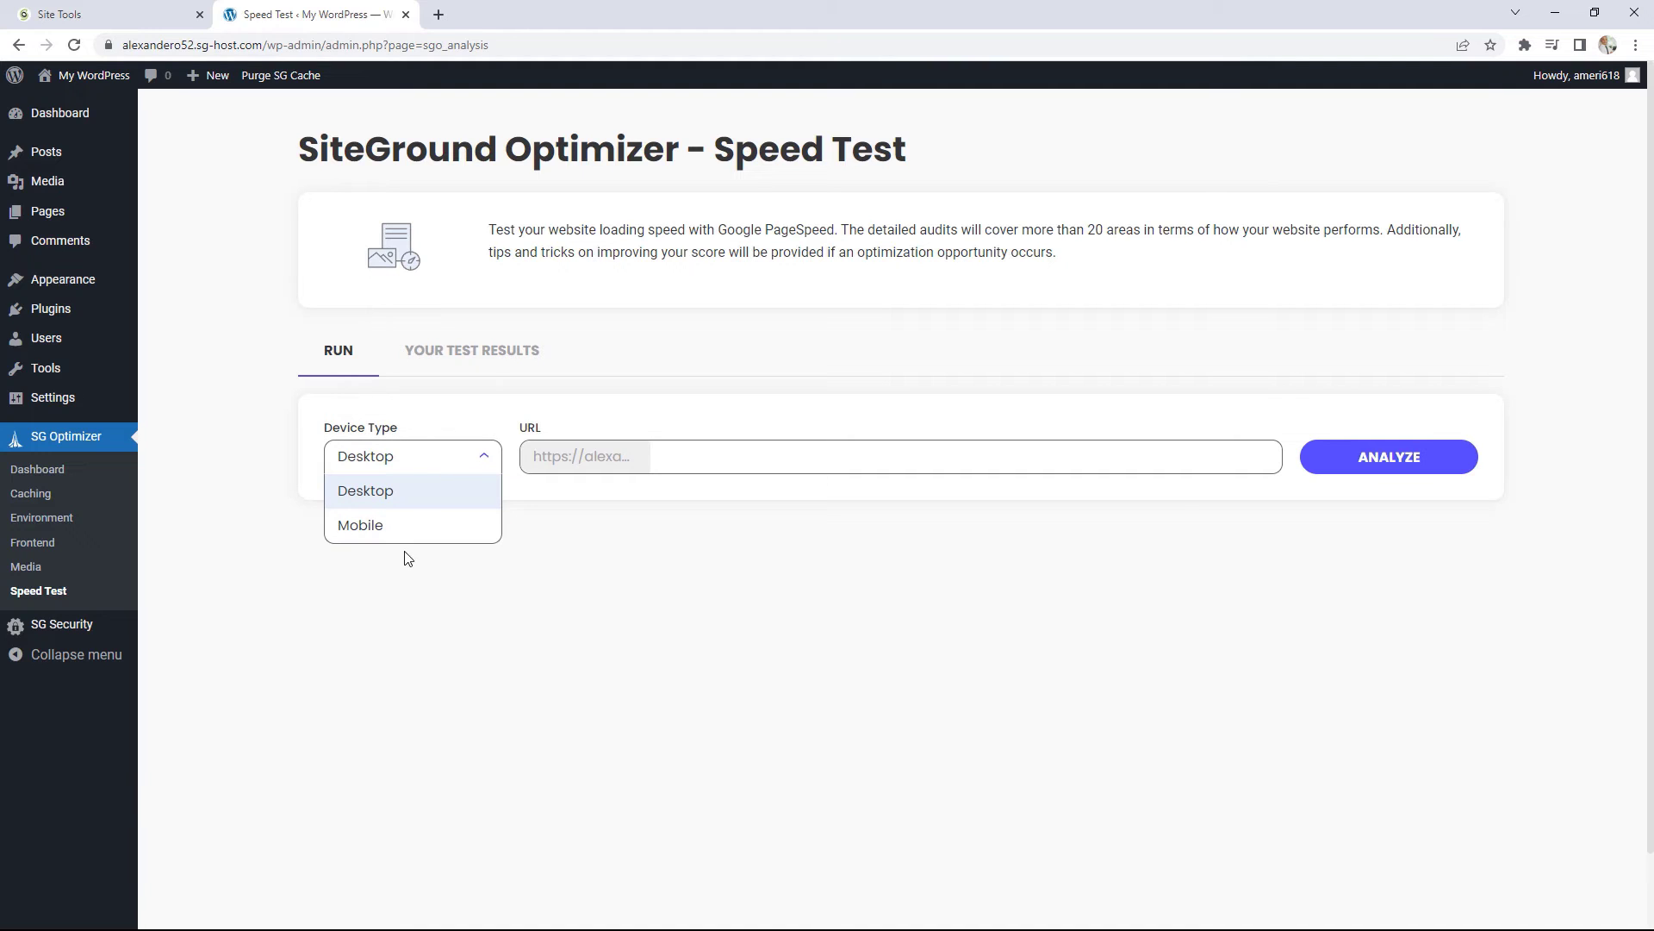
left_click(621, 464)
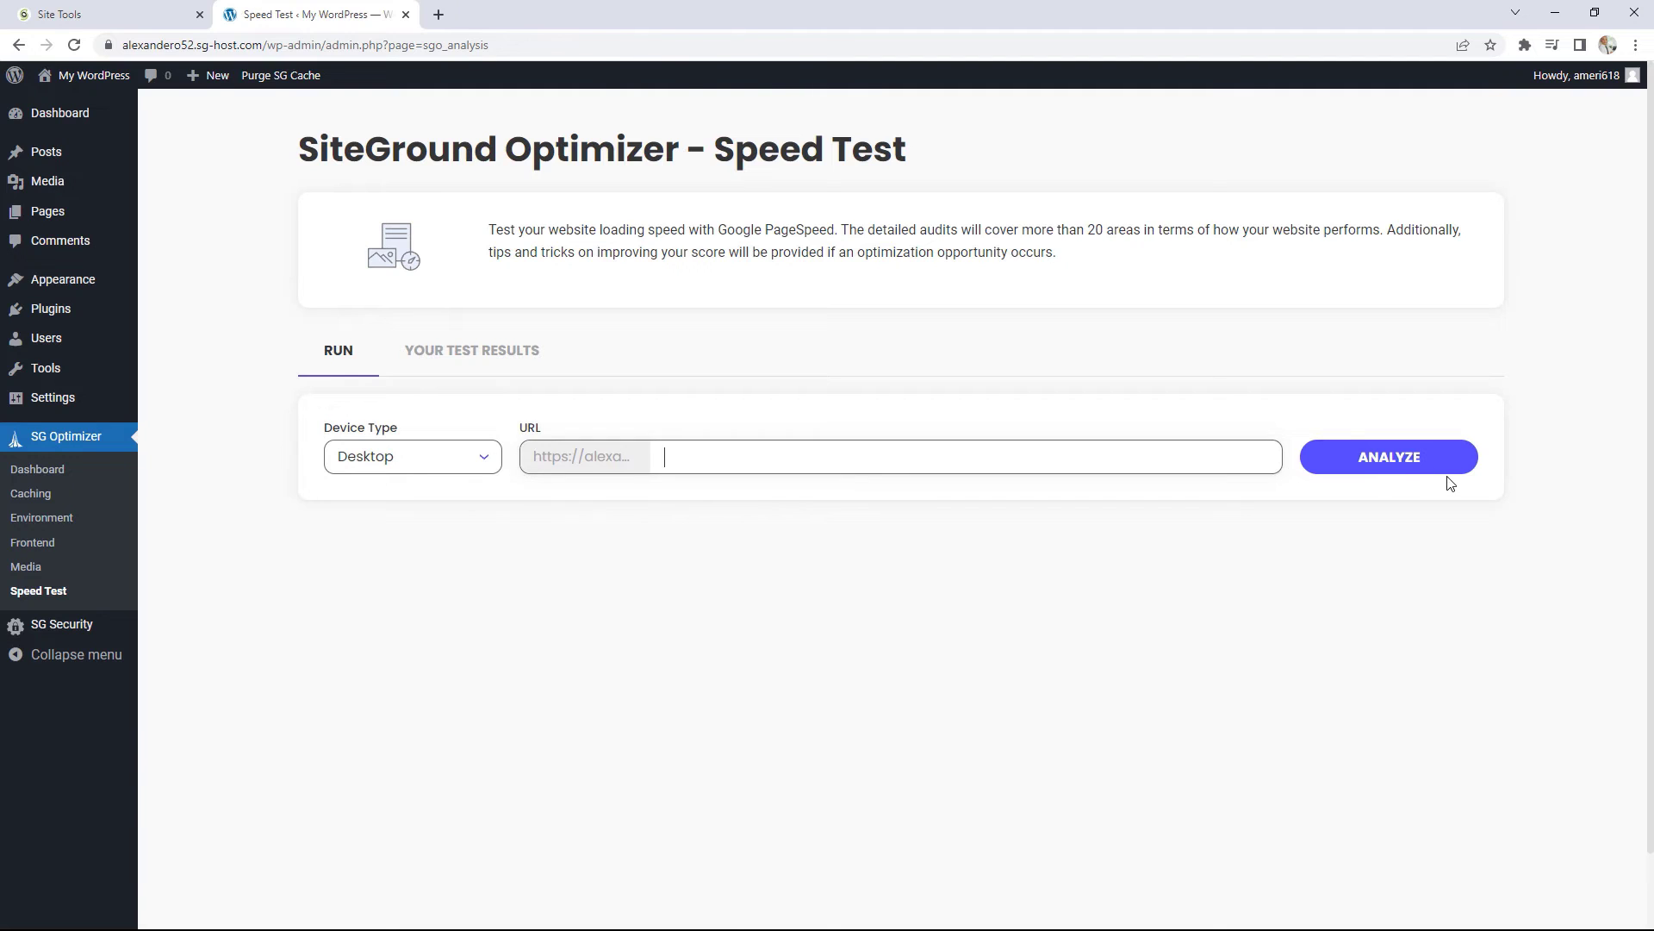
left_click(1396, 462)
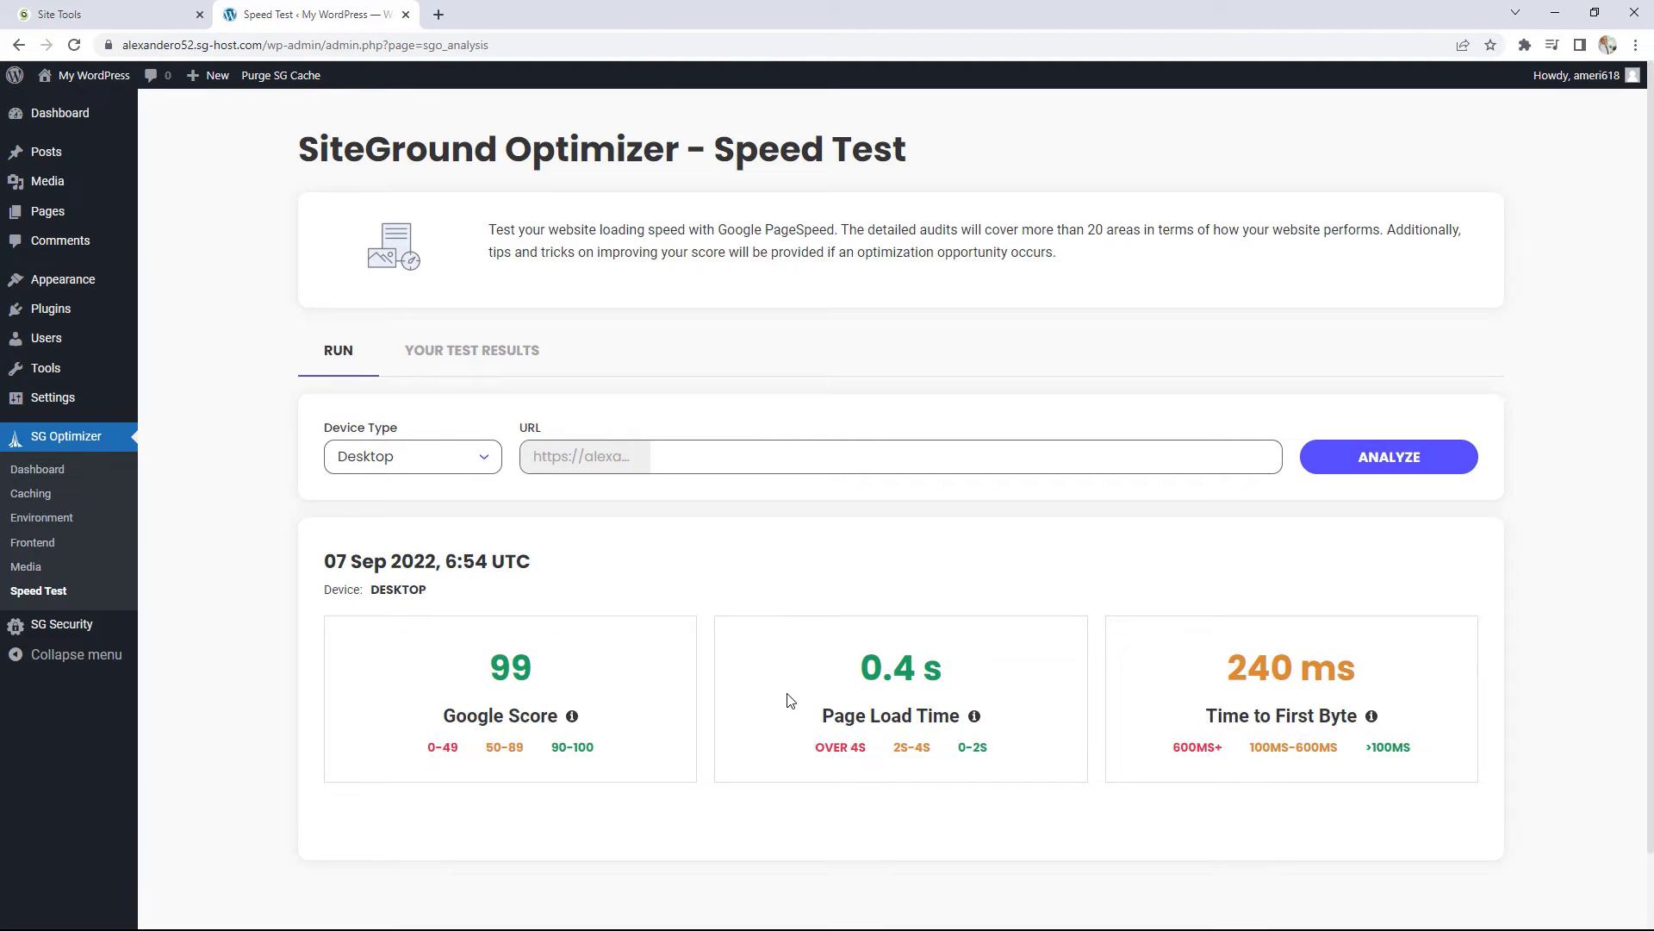
left_click(67, 474)
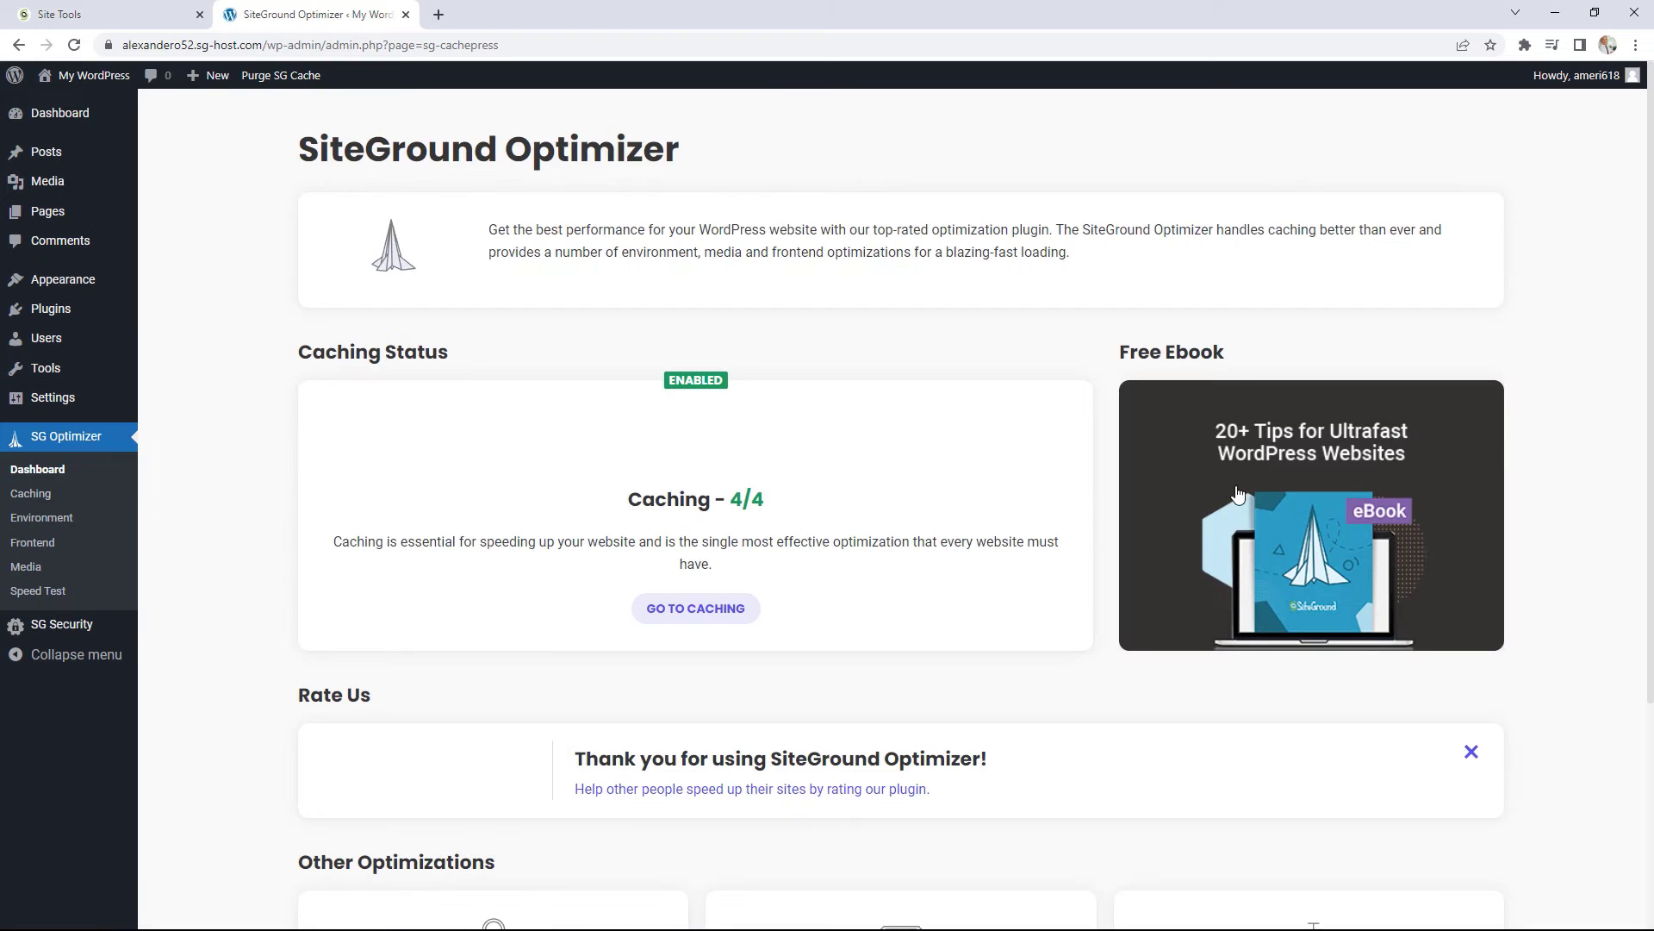
Step: Scroll the SG Optimizer dashboard: caching 4/4, environment 3/3, frontend 6/6, media 1/3
scroll(1362, 440, "down", 3)
scroll(765, 395, "up", 2)
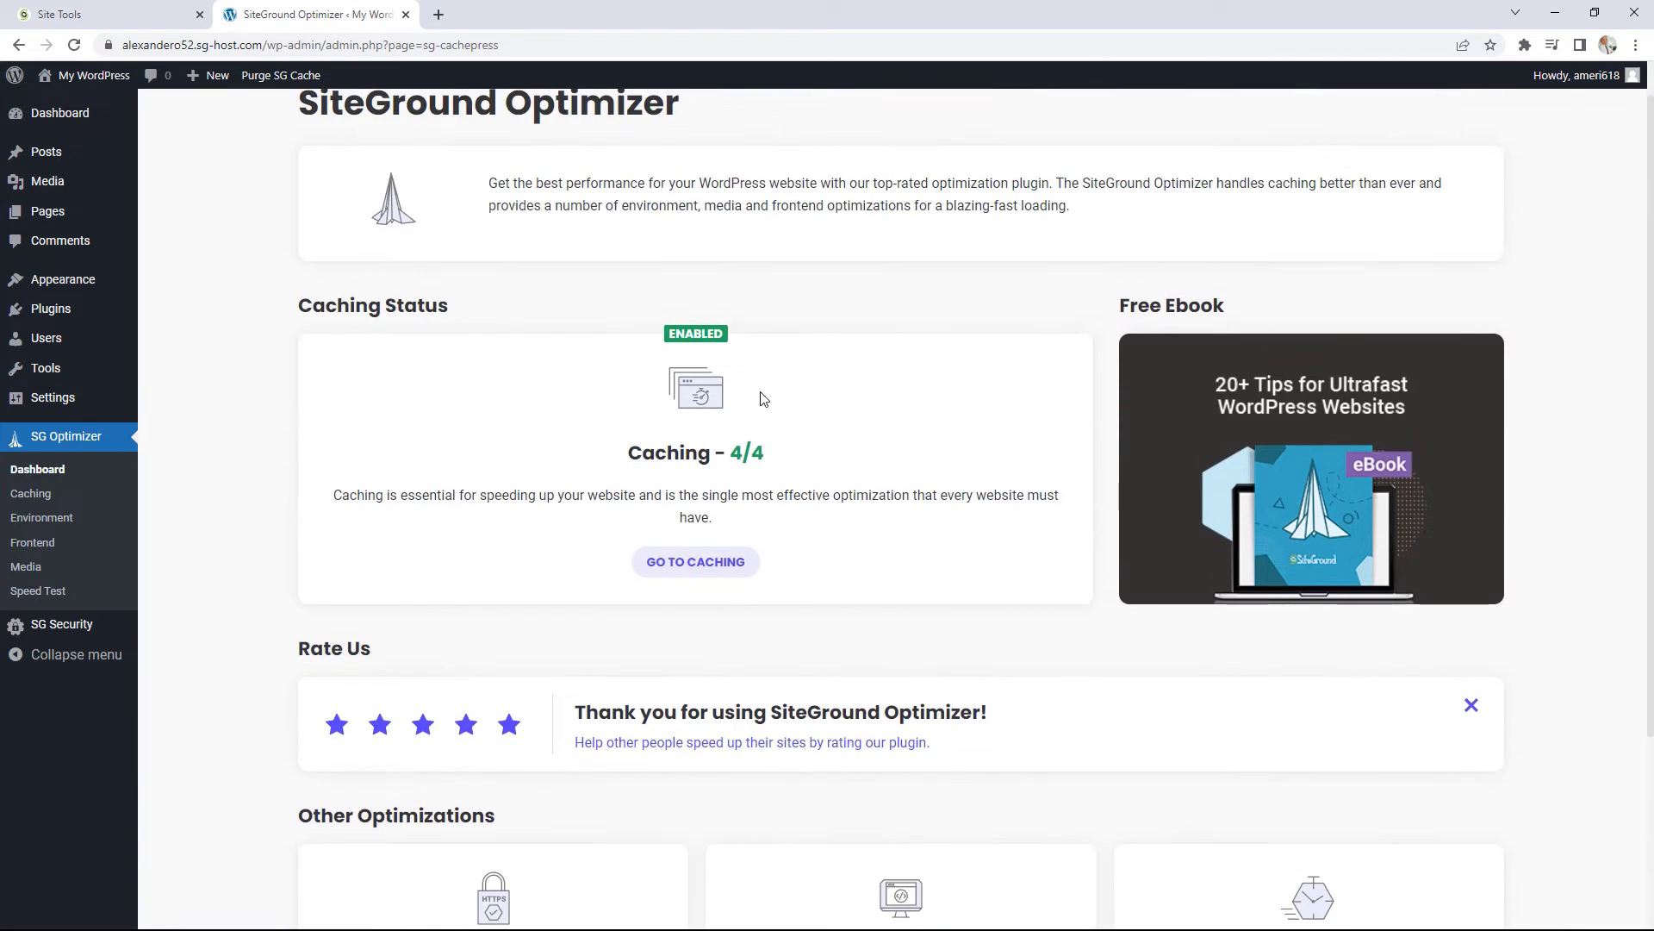
scroll(1008, 513, "down", 3)
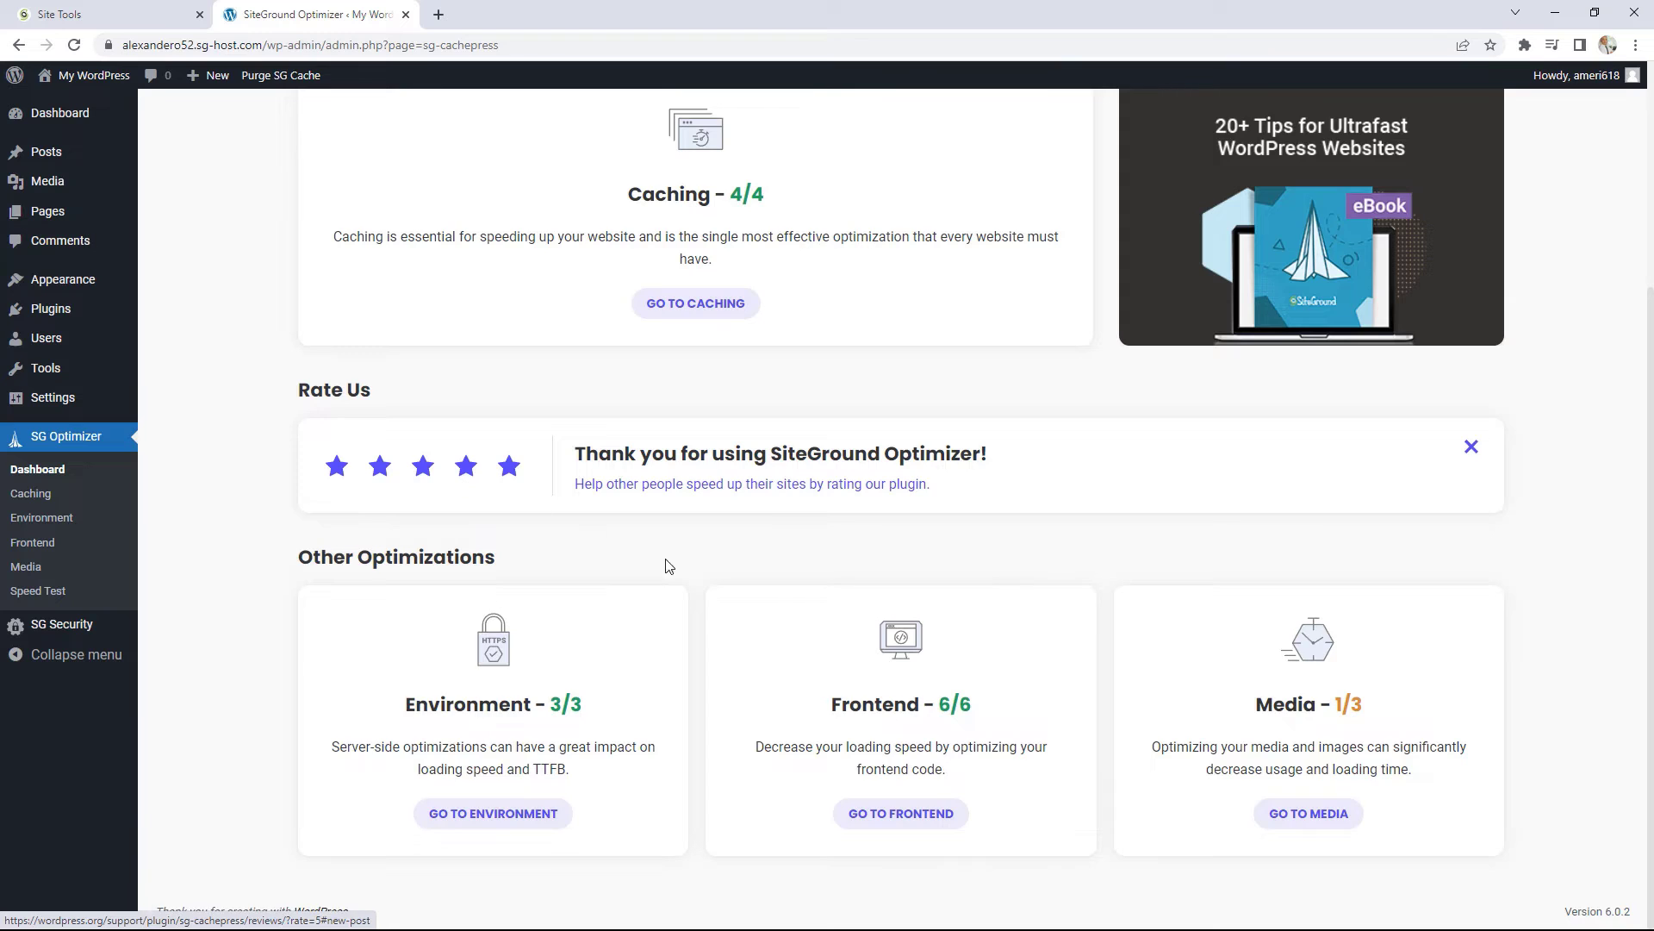
scroll(676, 566, "up", 4)
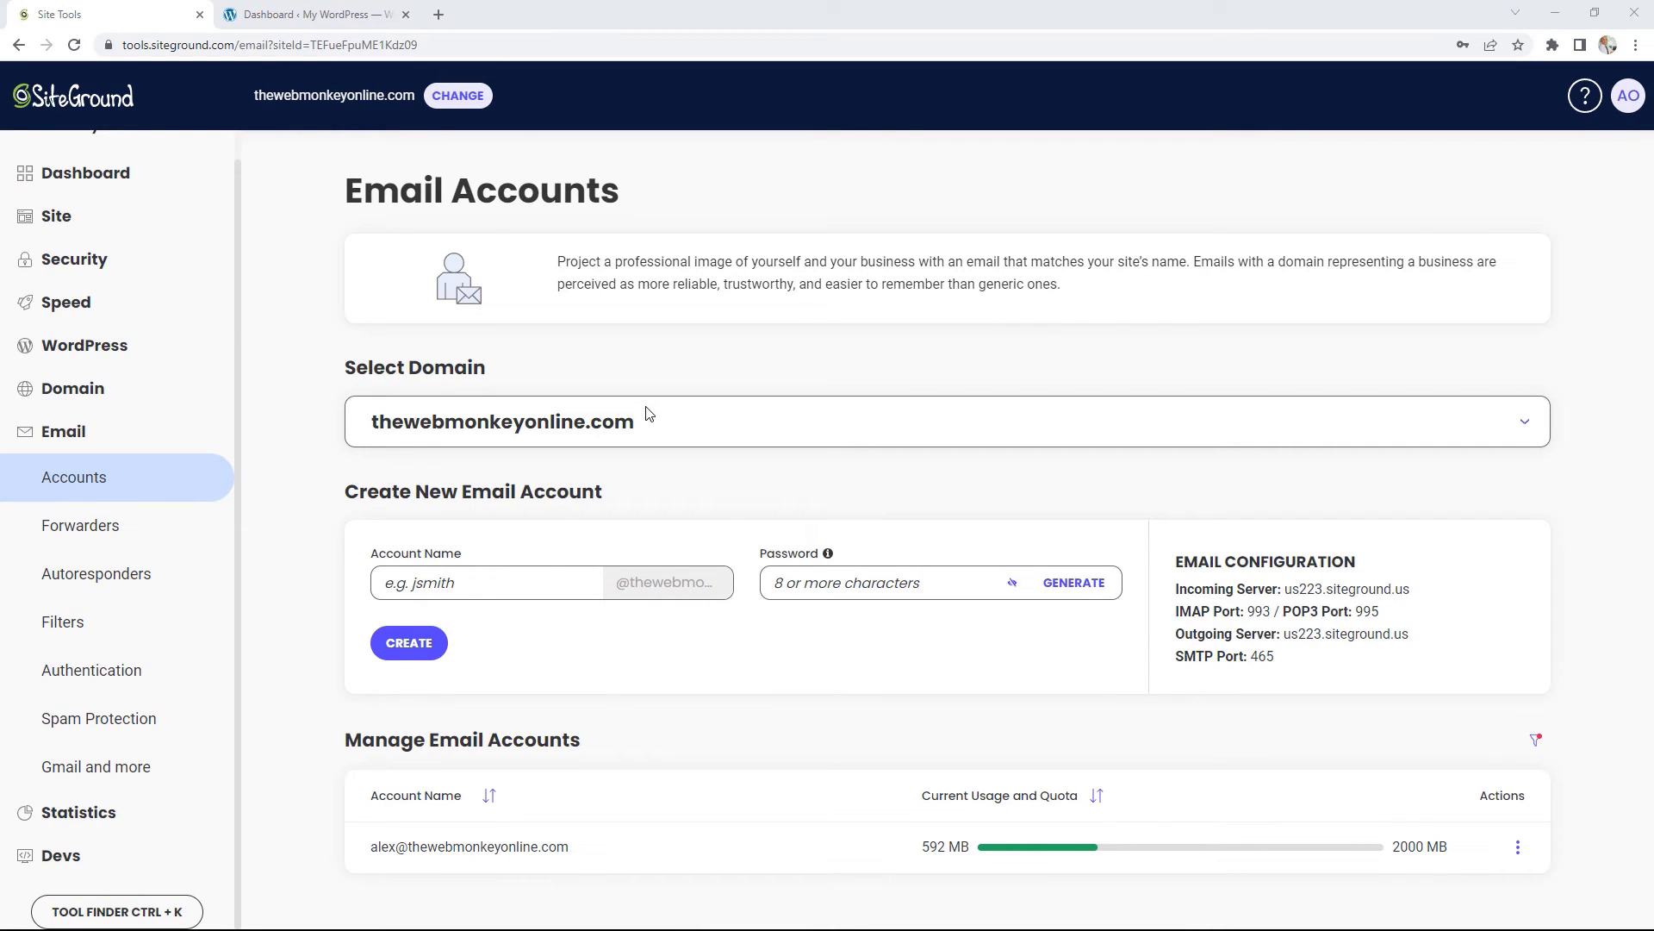
Step: Create a new subdomain named 'blog' under Domain > Subdomains
left_click(73, 401)
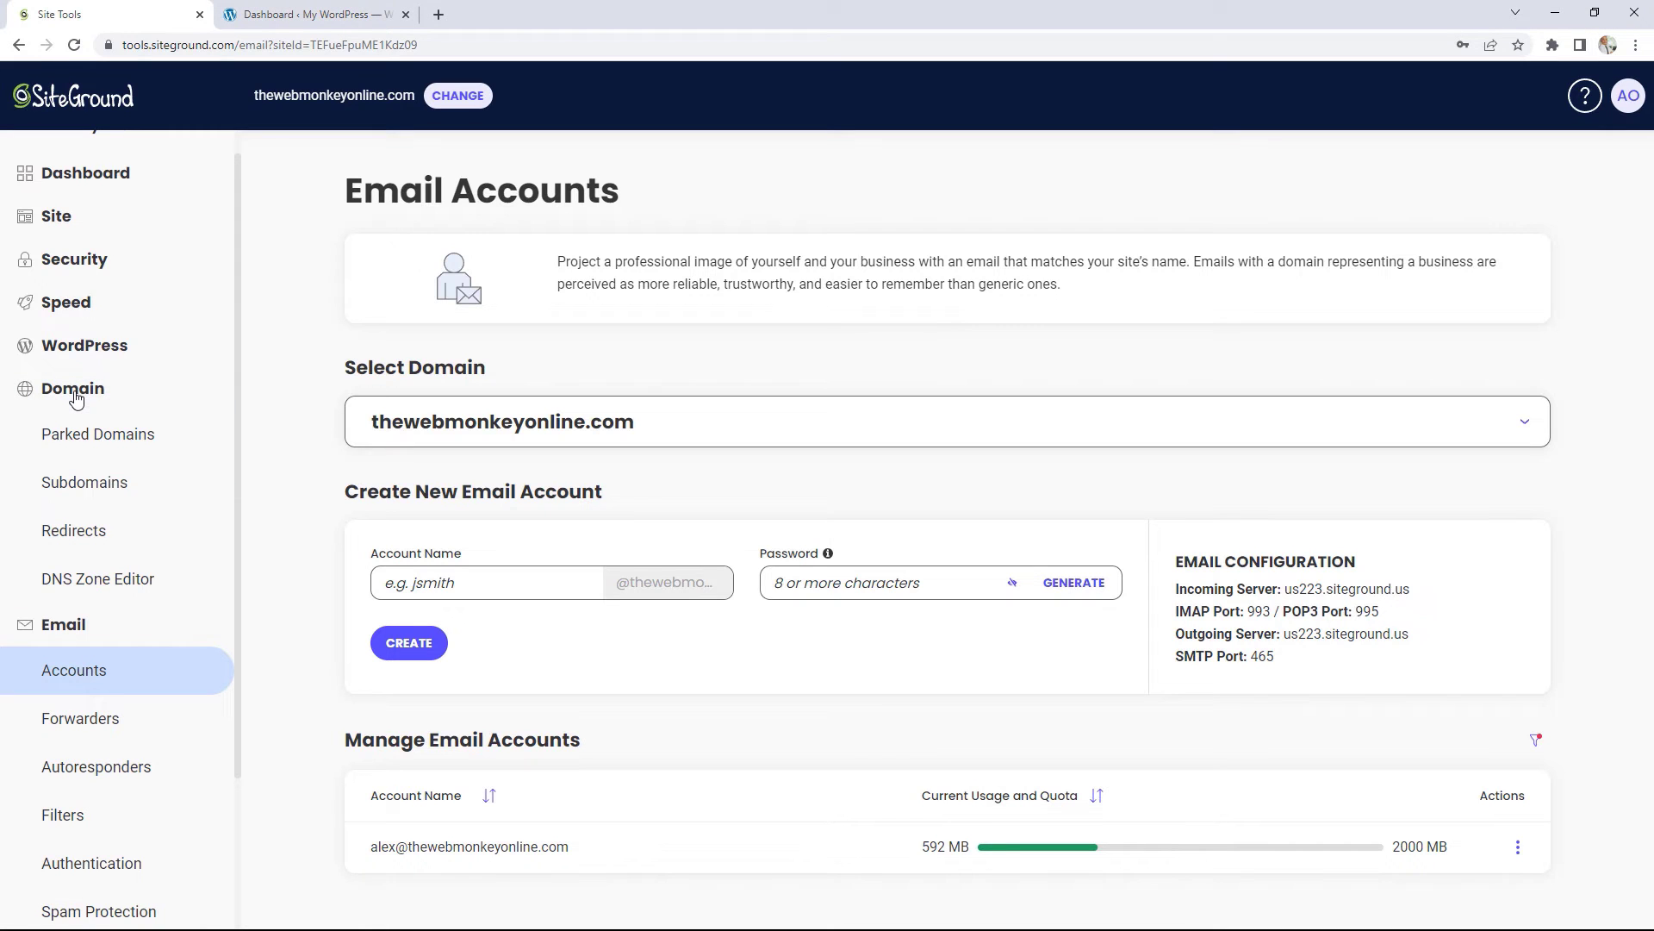
left_click(91, 484)
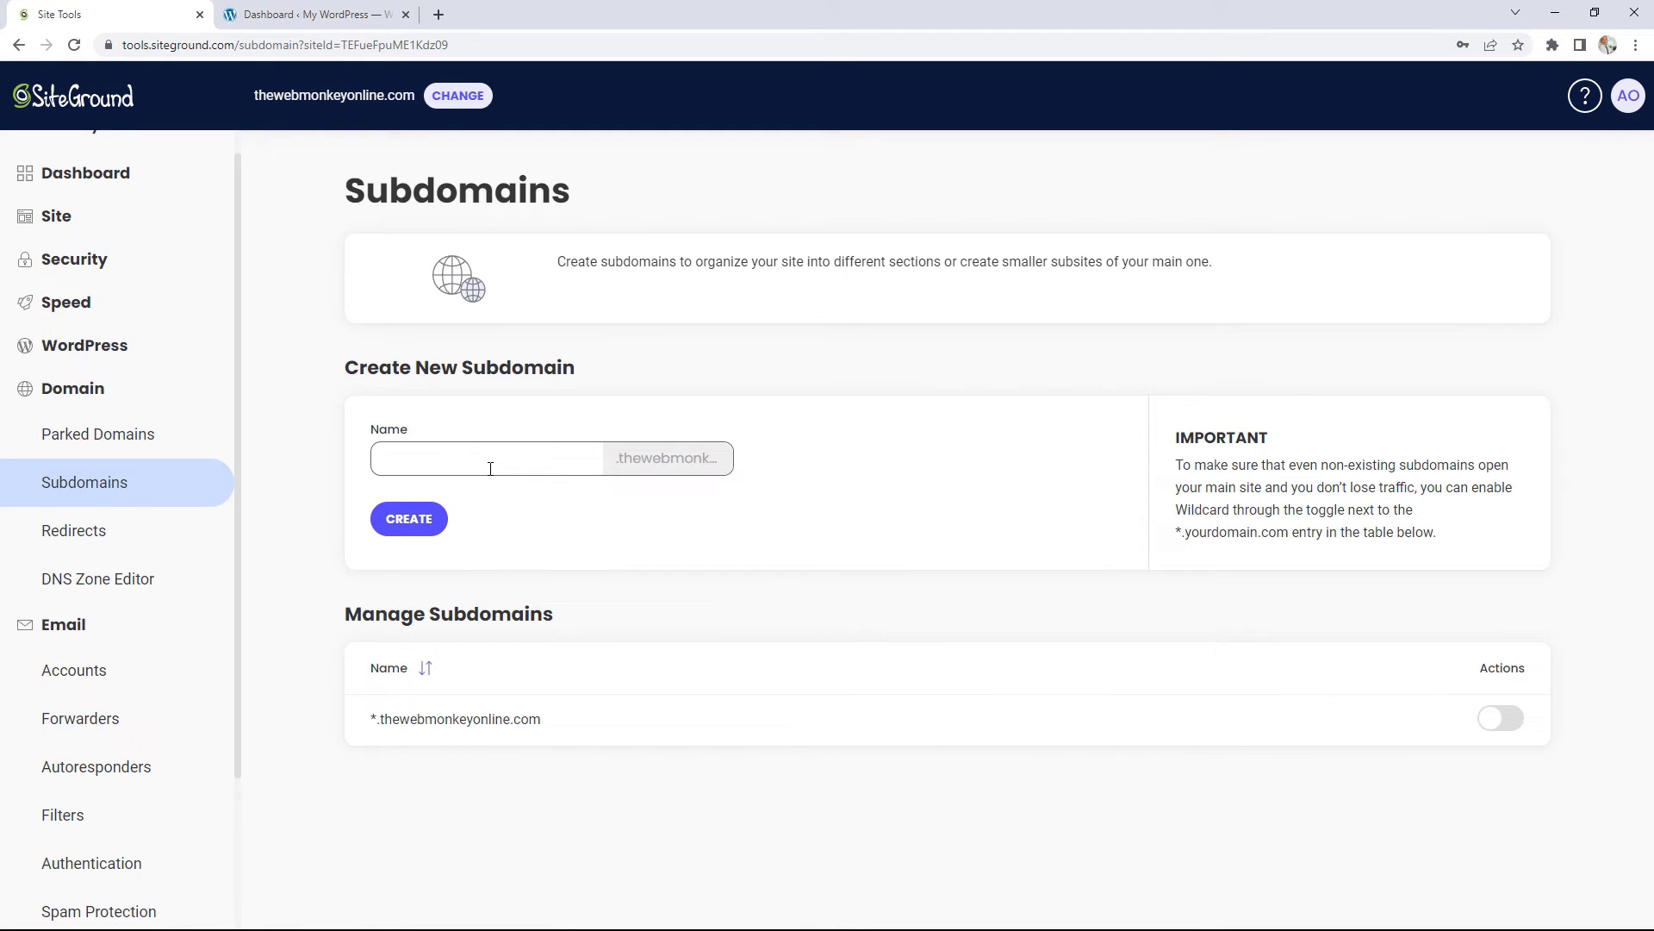
left_click(460, 459)
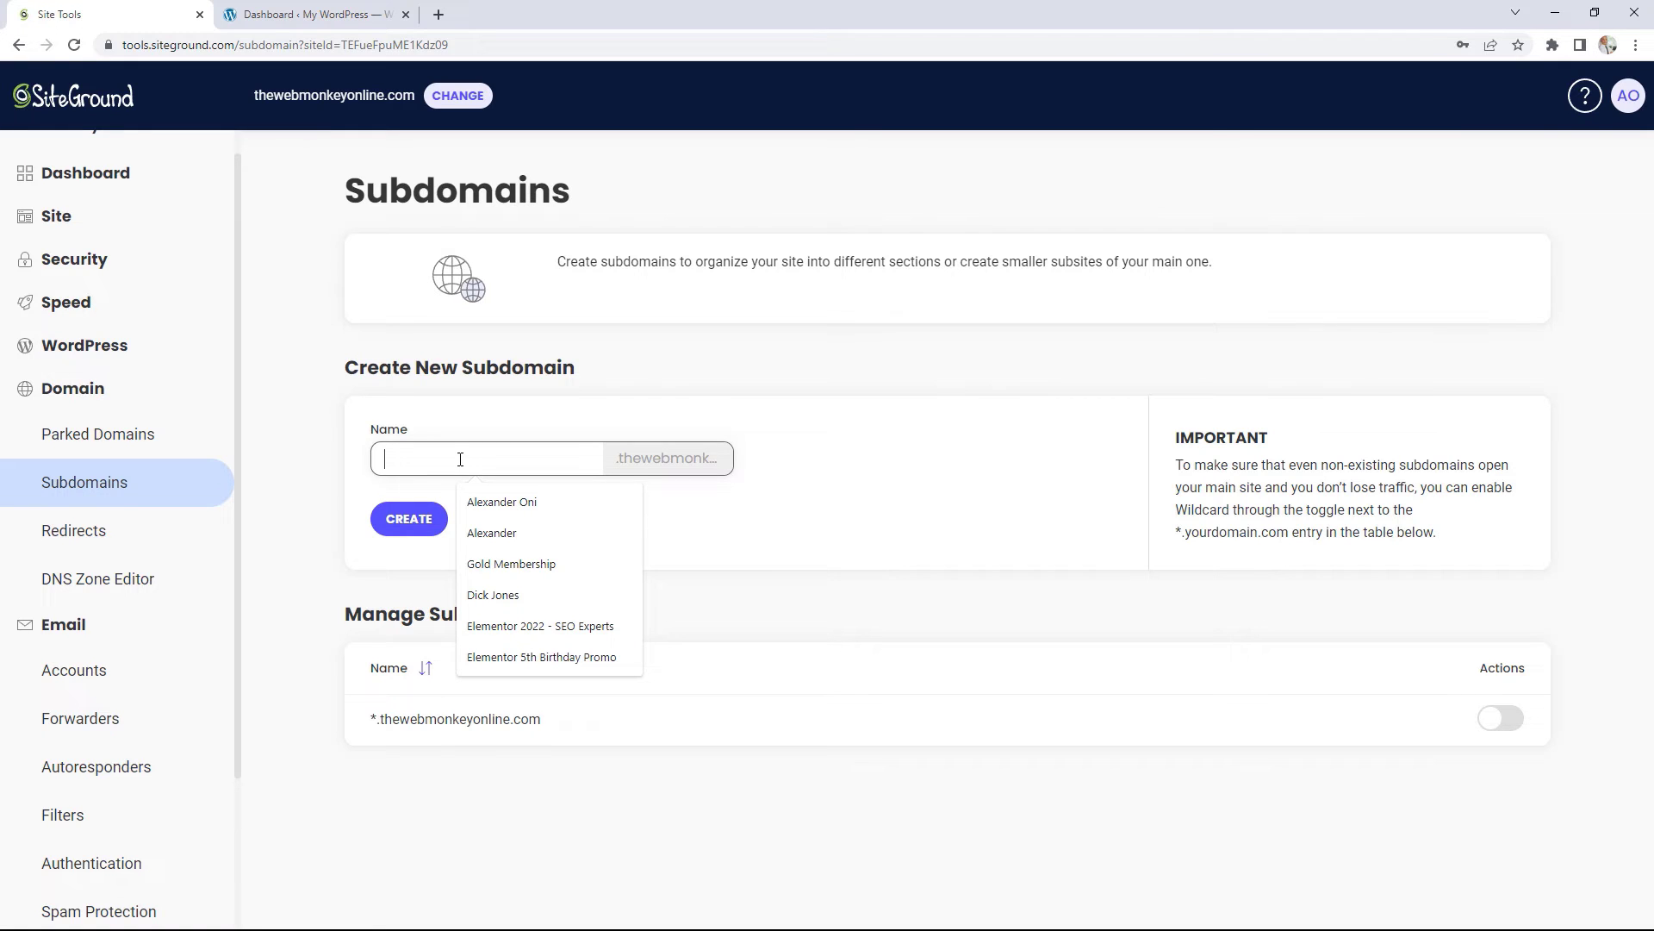
type("t")
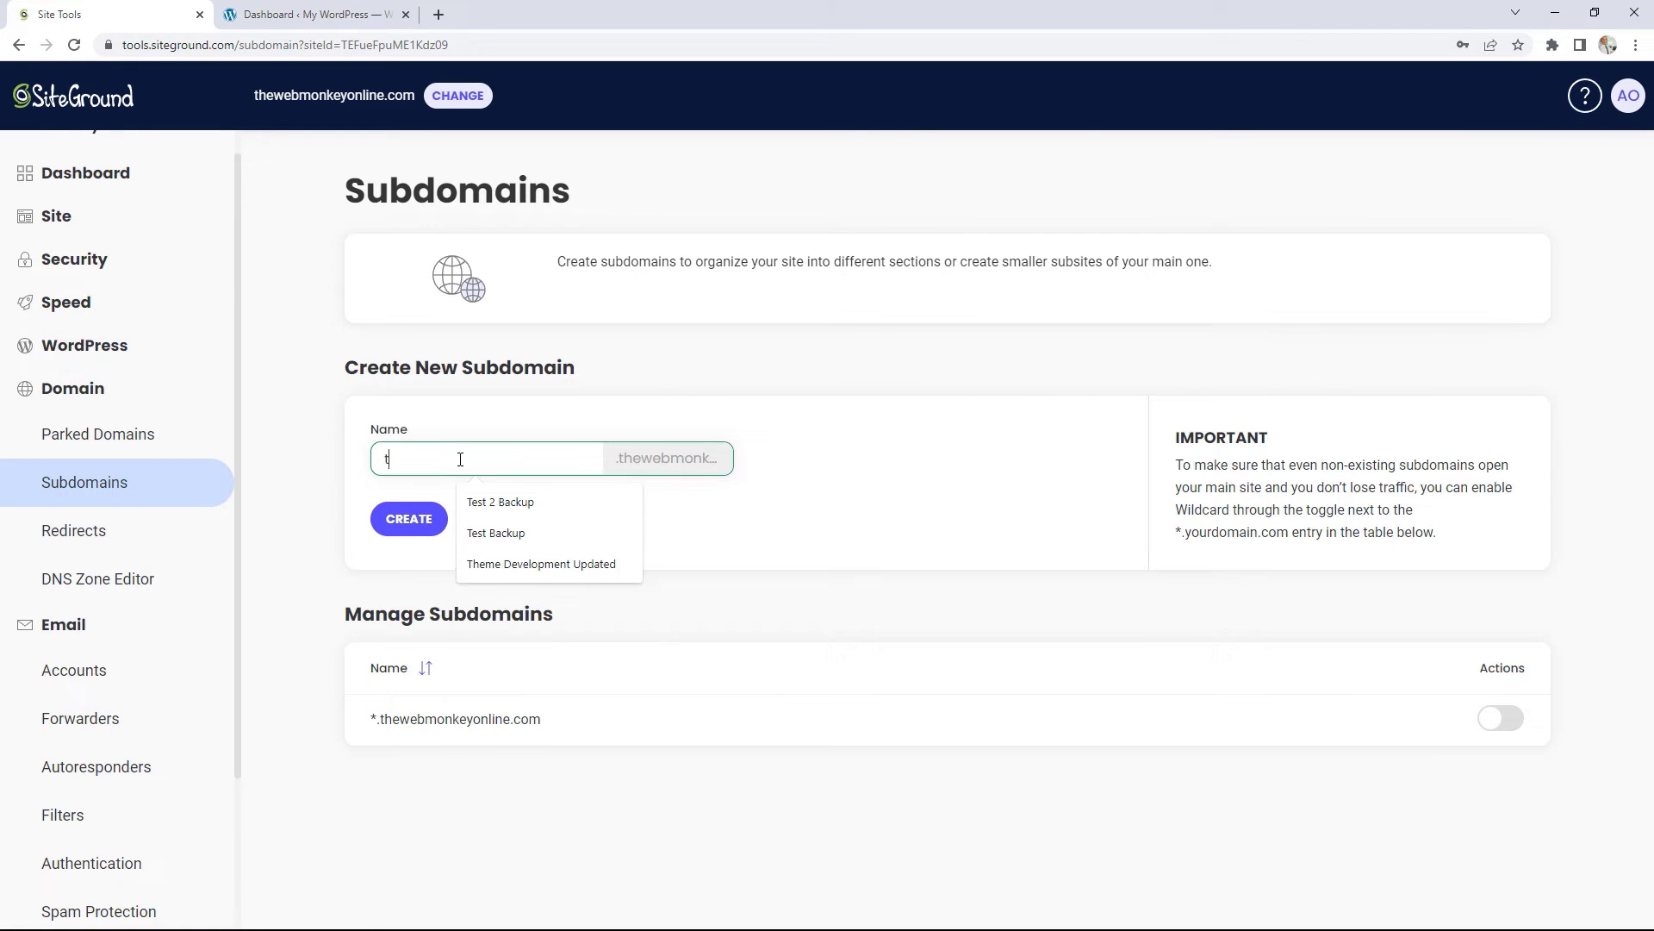
key("BackSpace")
type("blog")
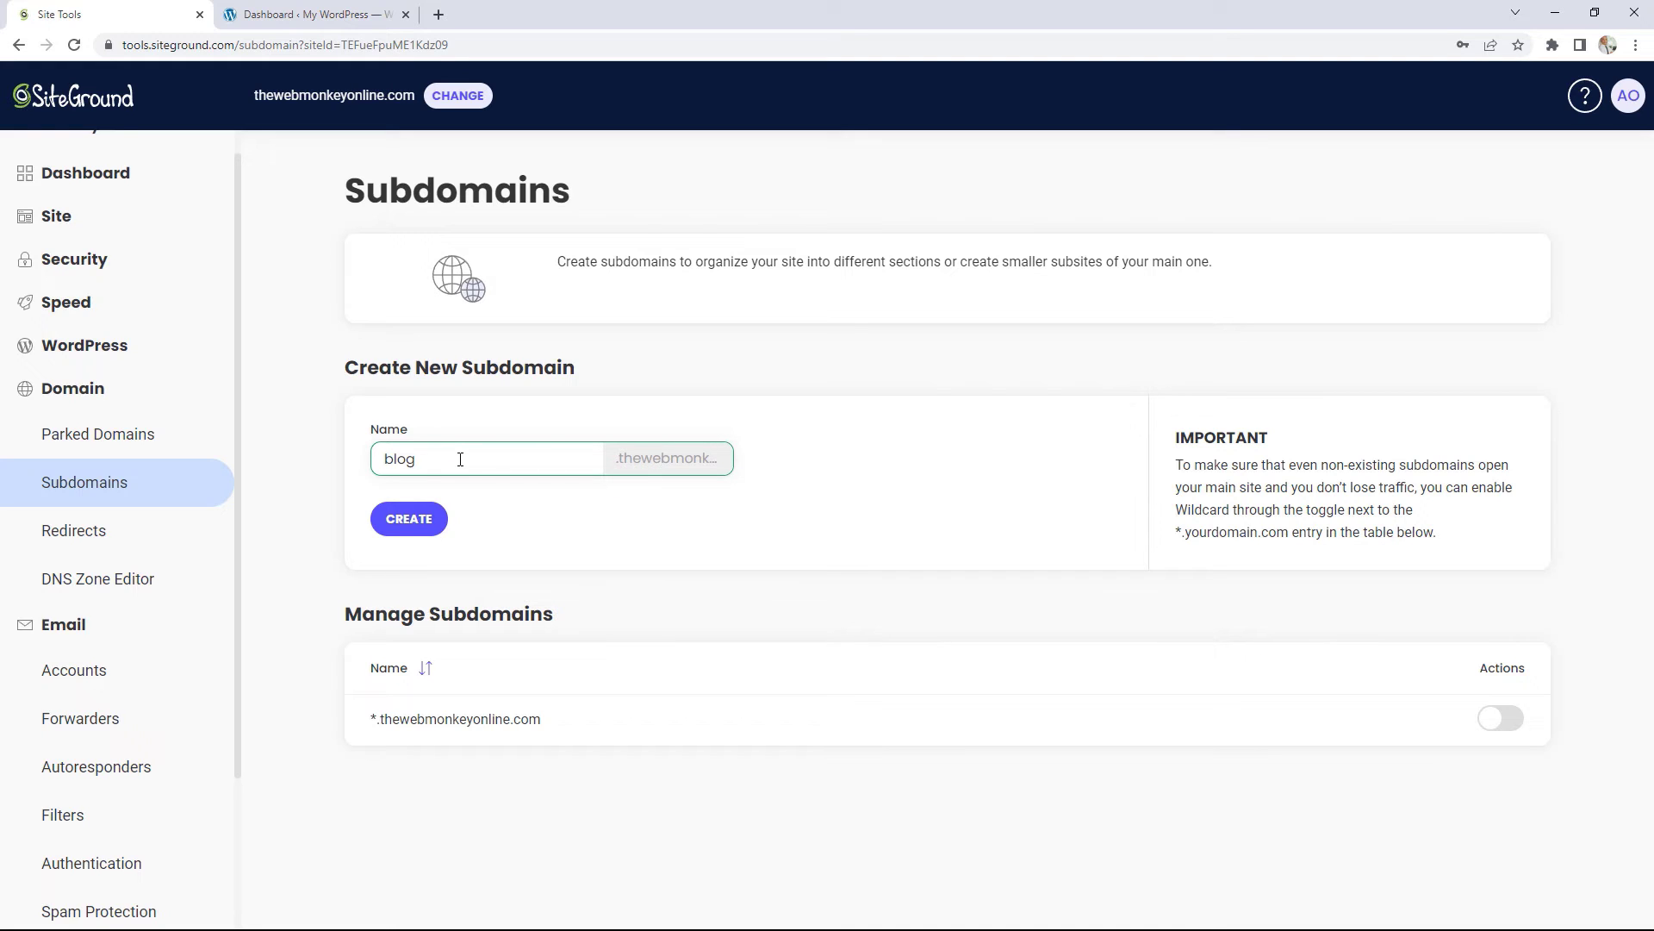
left_click(418, 520)
left_click(70, 538)
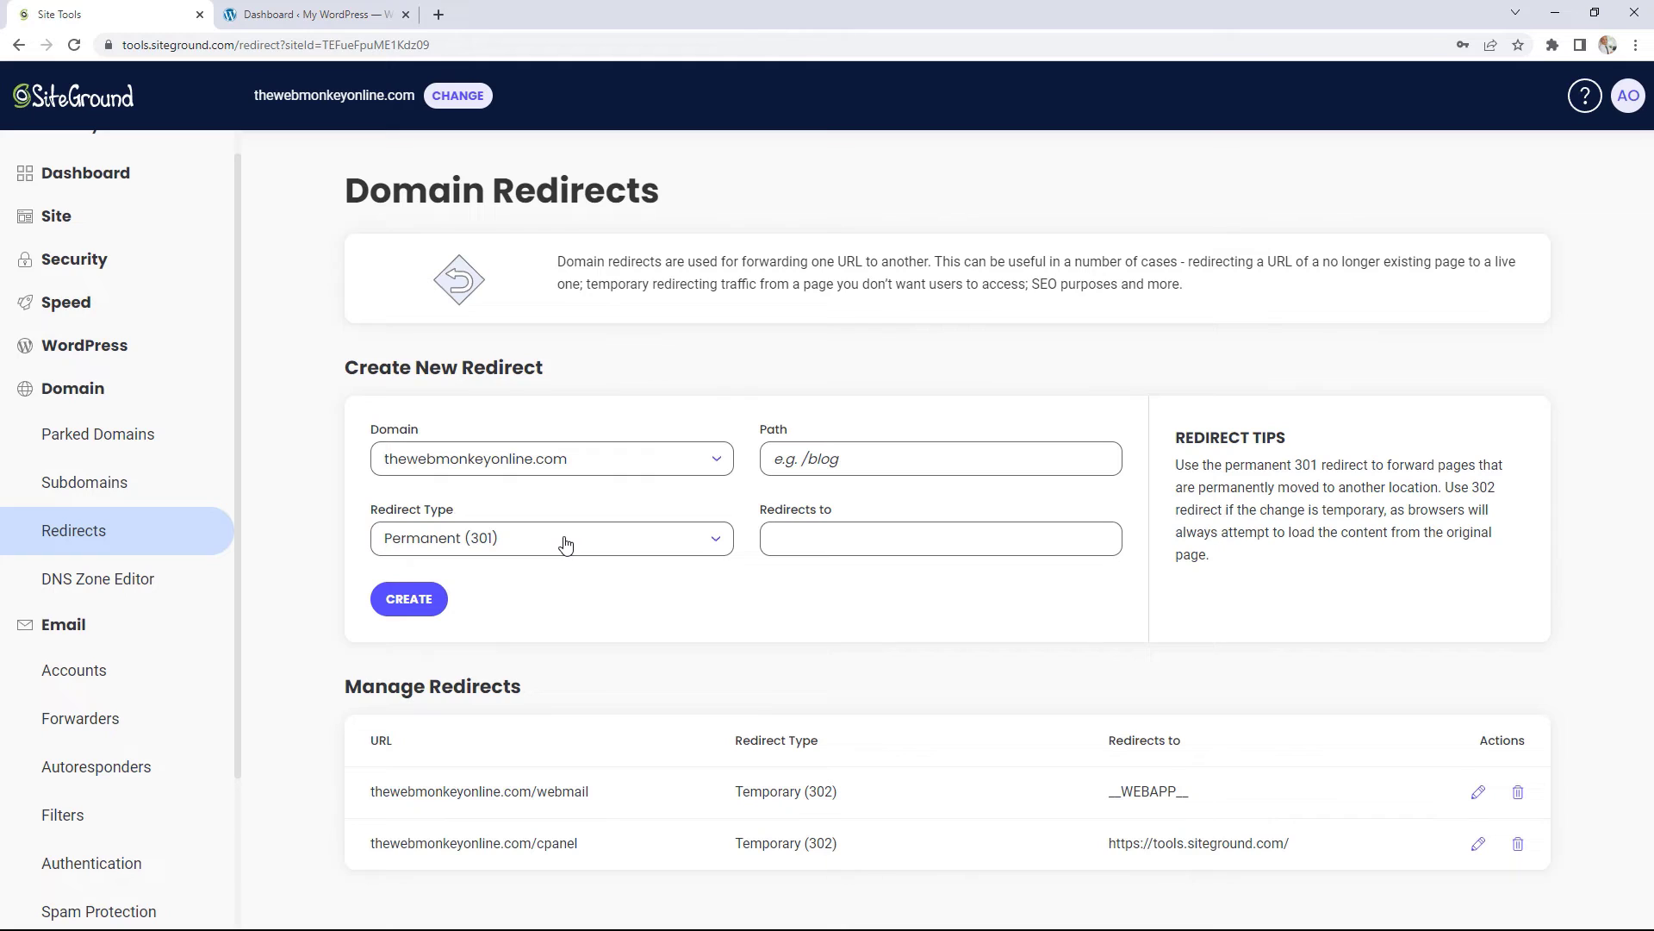
left_click(565, 543)
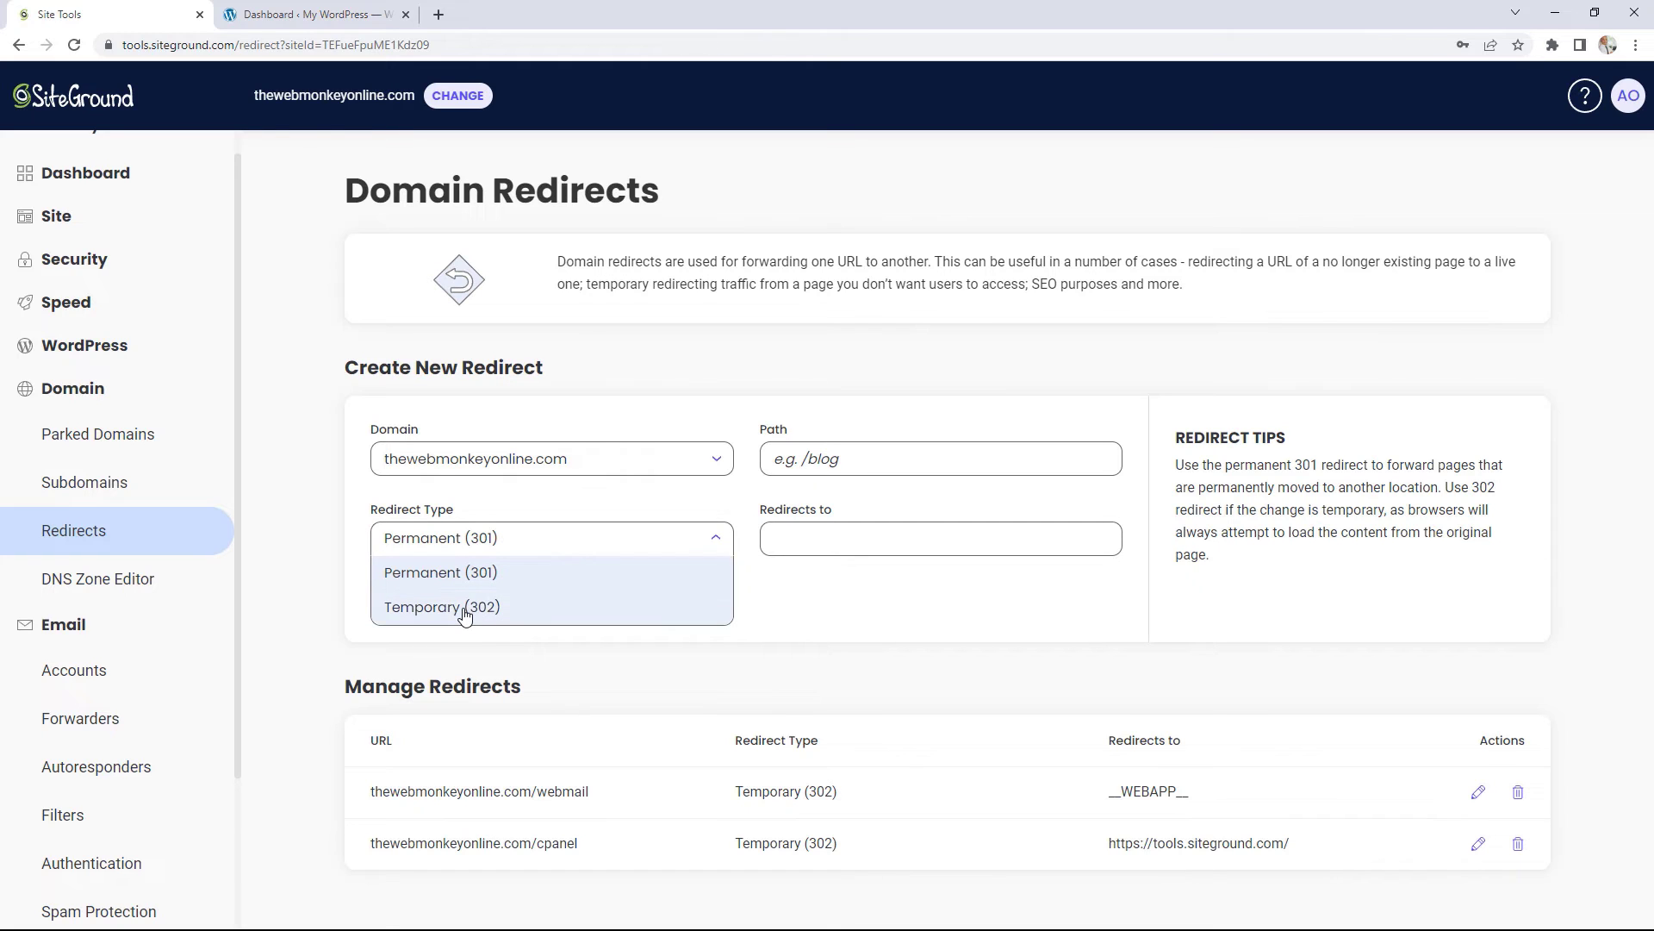
left_click(796, 620)
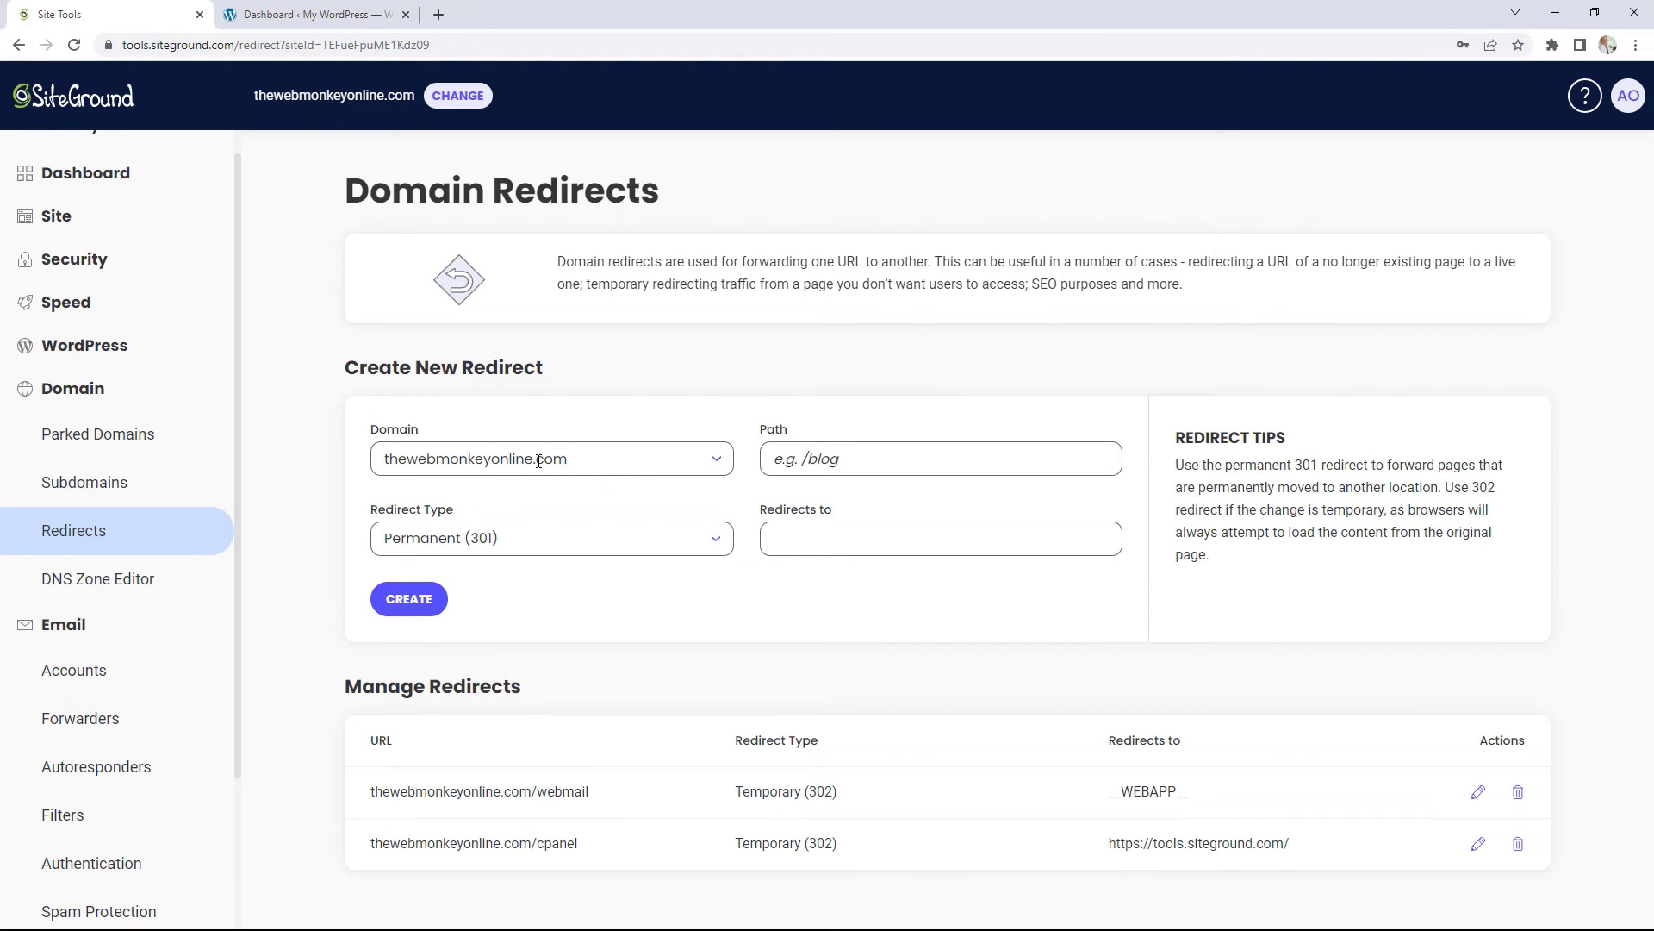
left_click(860, 456)
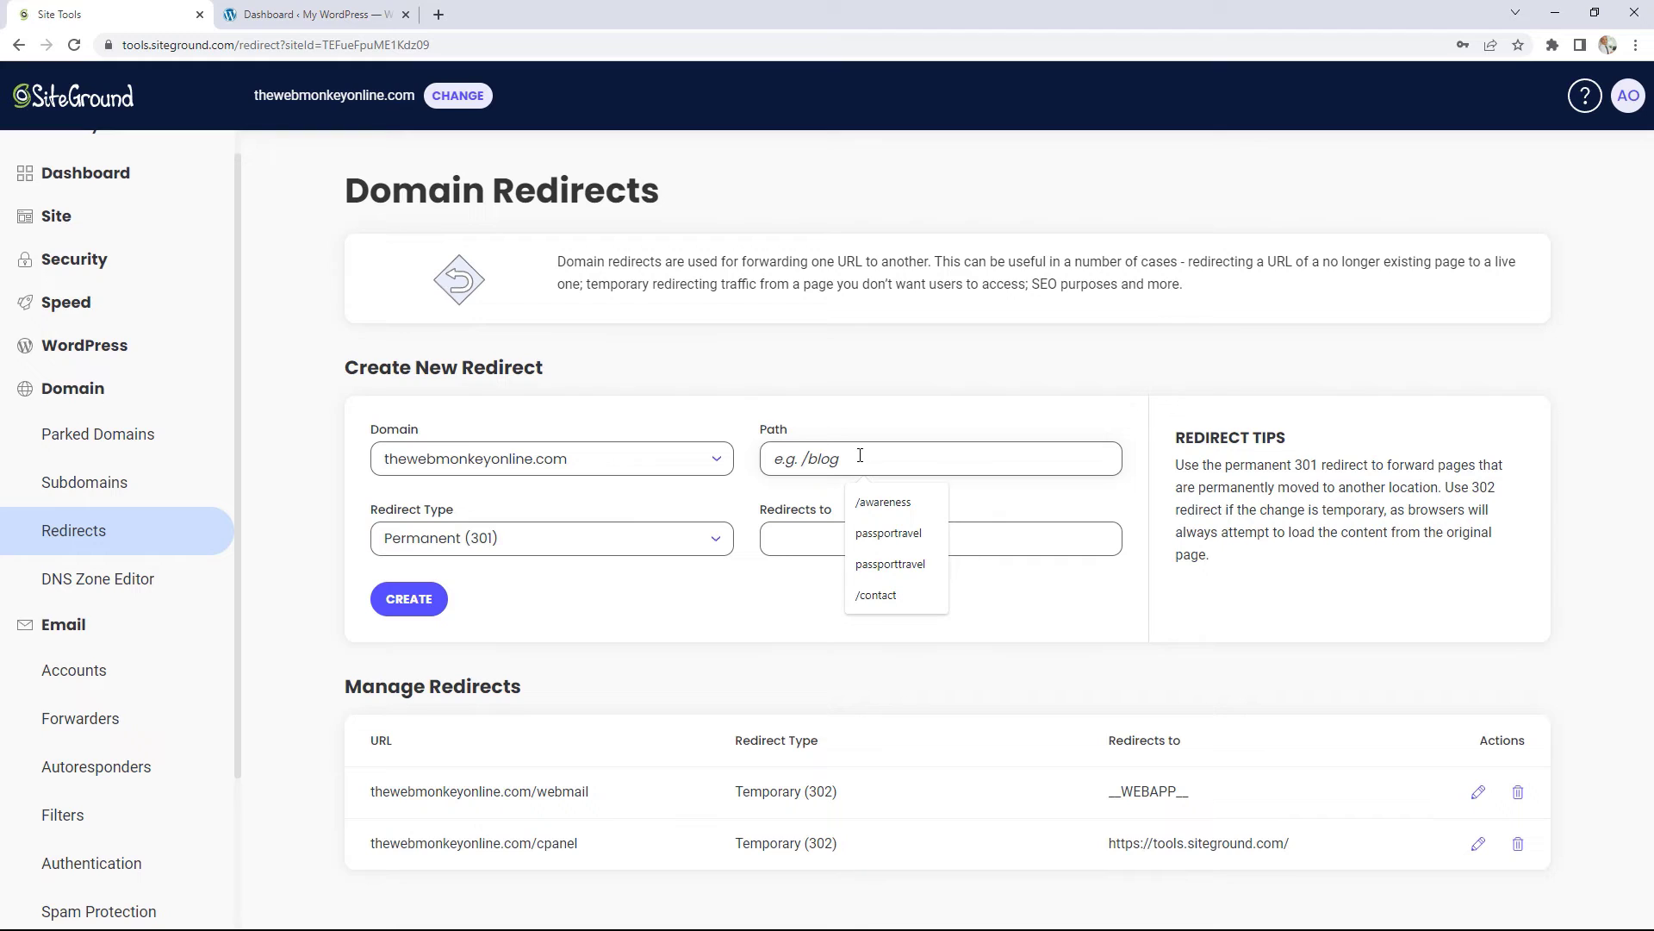
type("/contact")
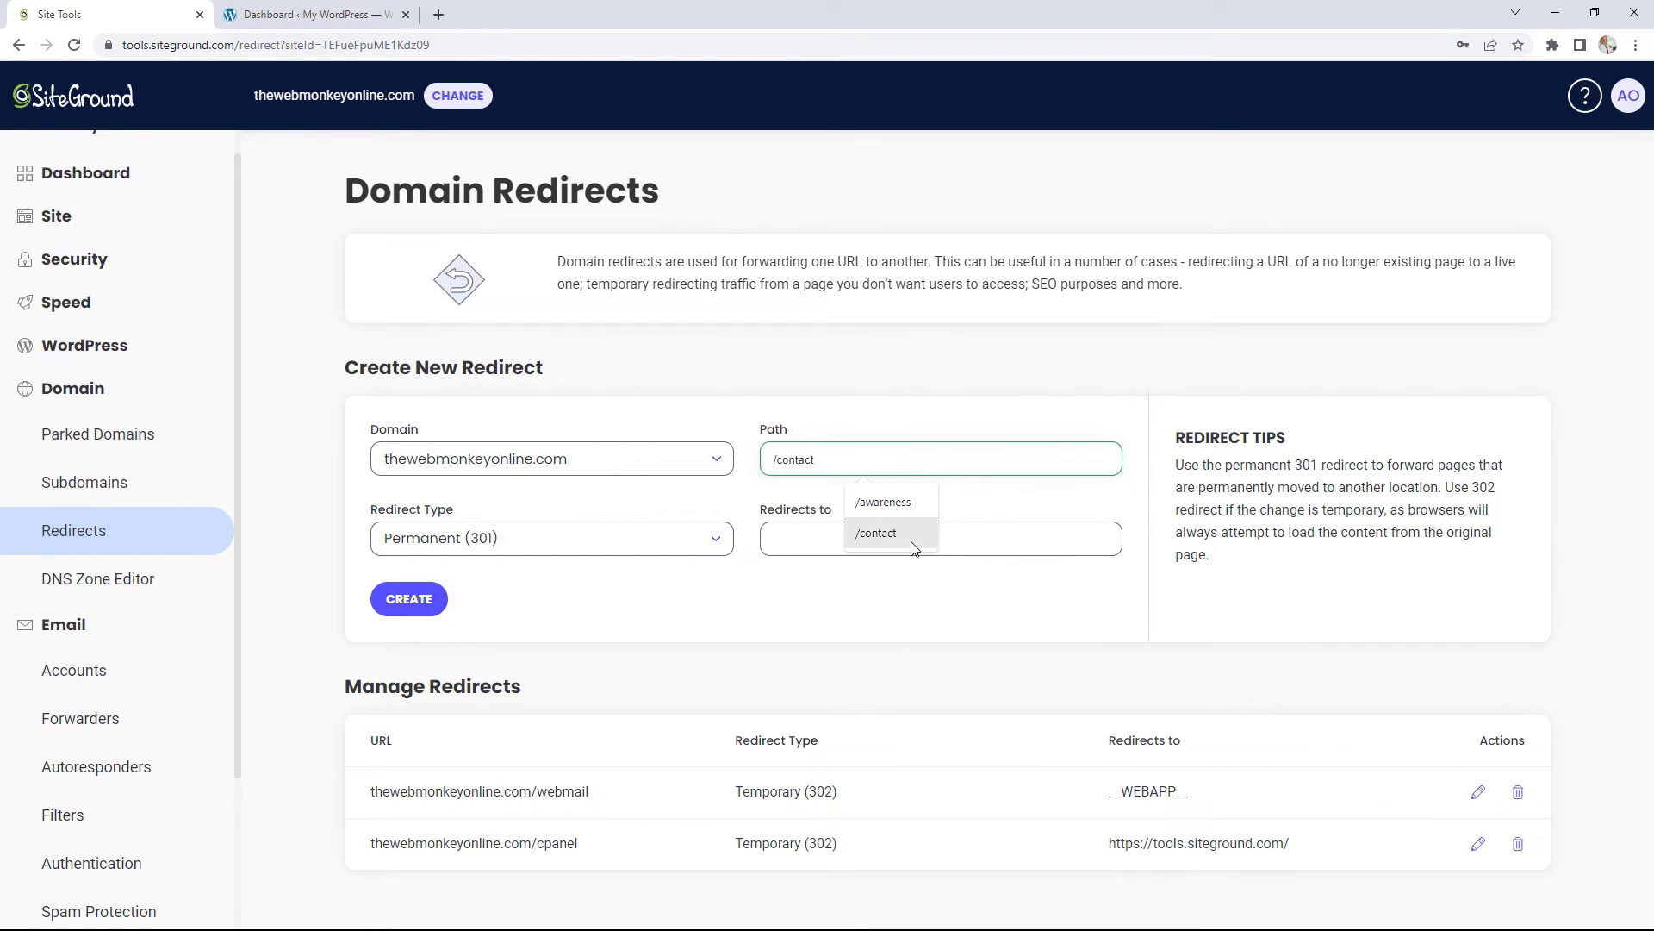
left_click(883, 533)
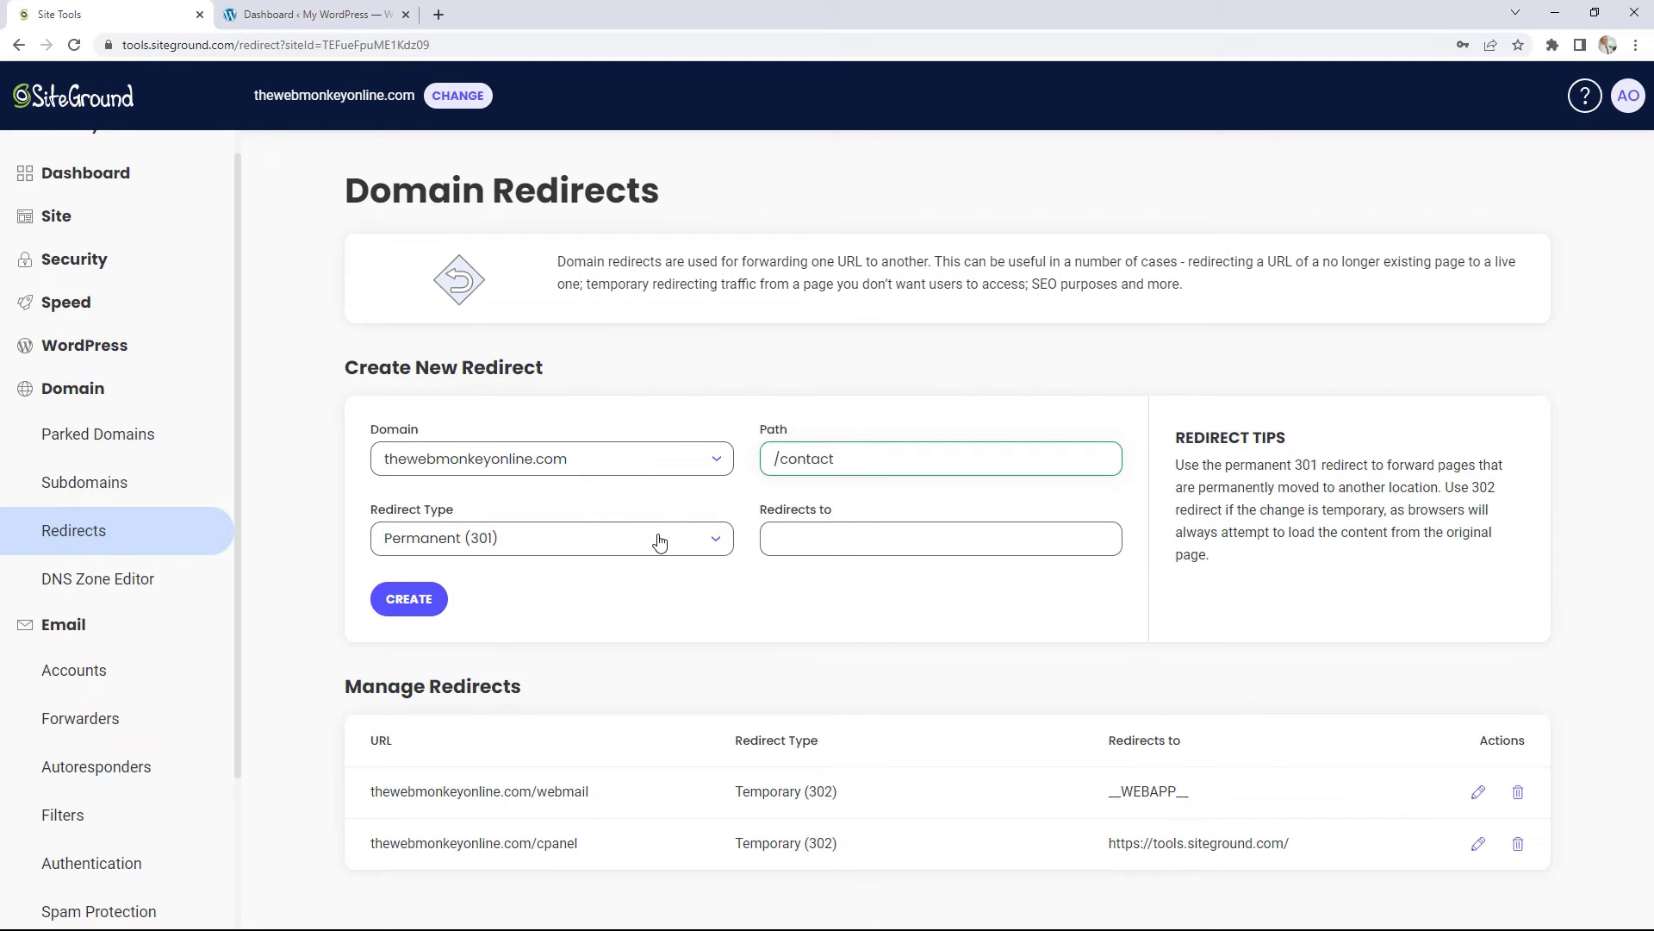
left_click(804, 540)
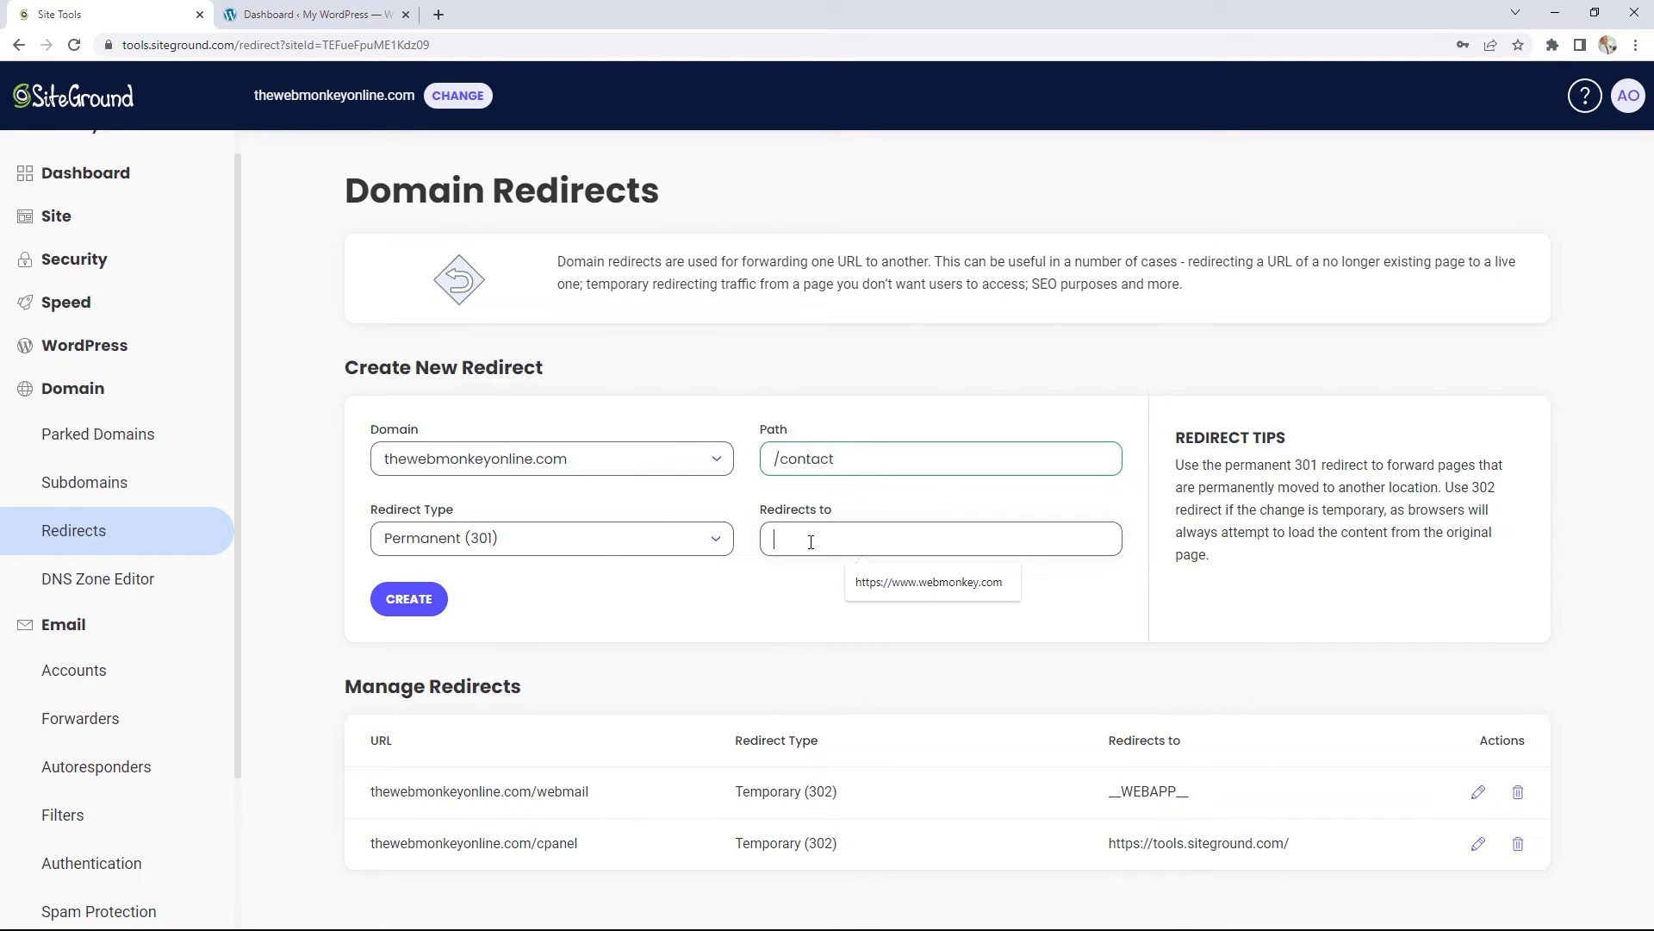
left_click(896, 583)
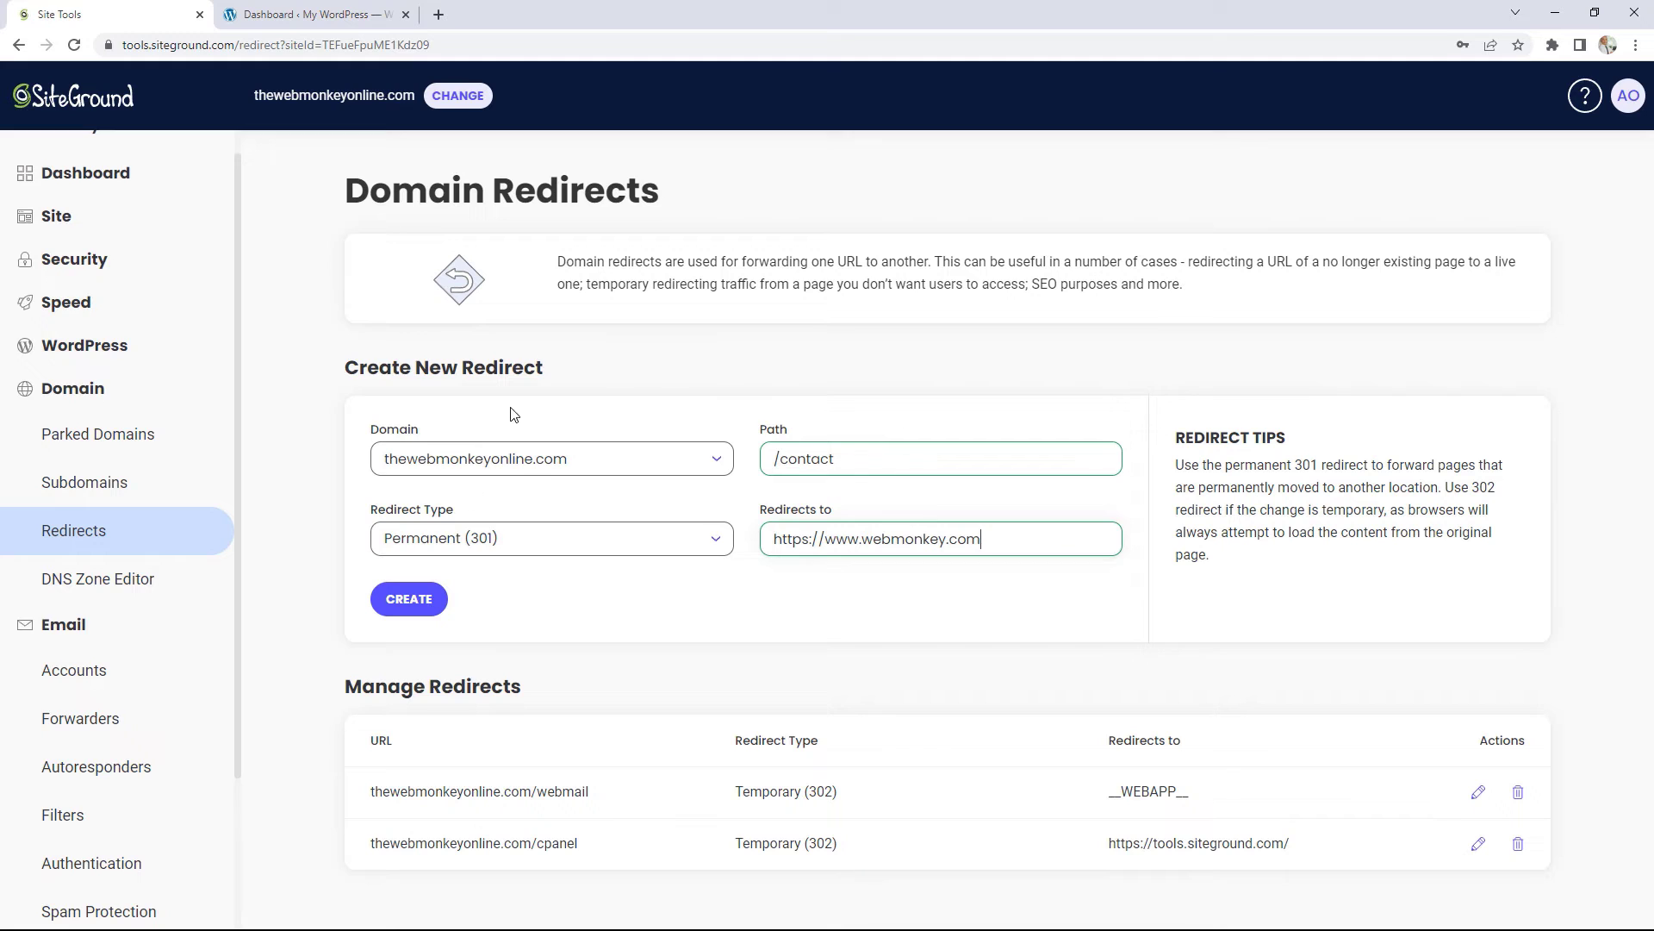
left_click(118, 593)
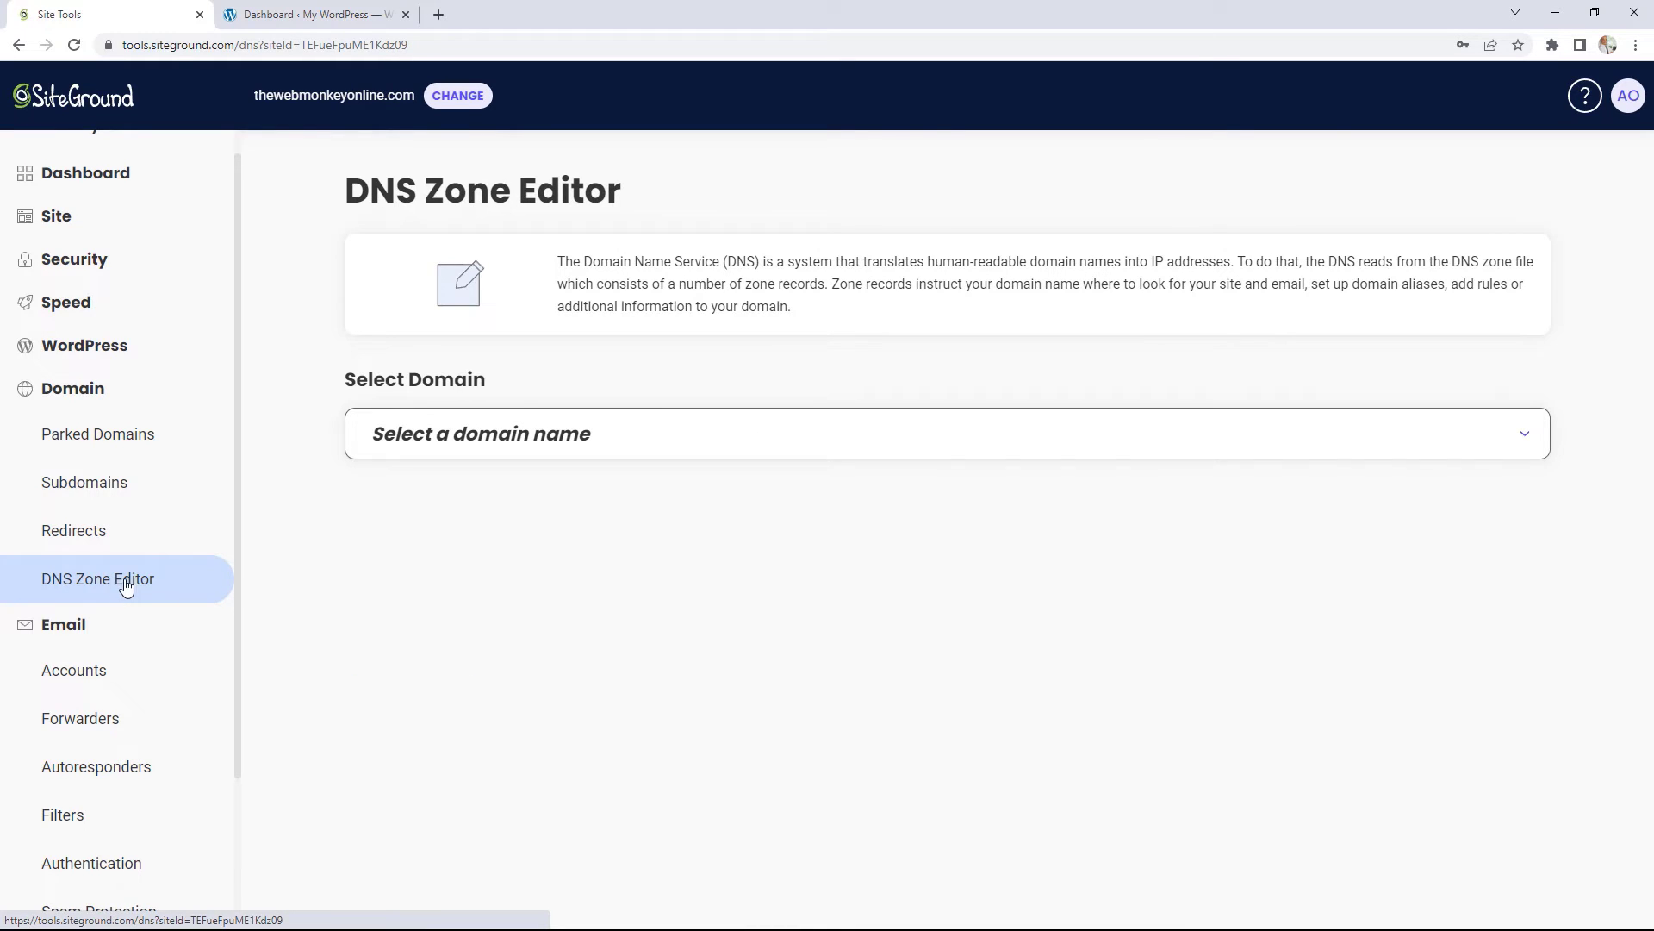
Step: Select thewebmonkeyonline.com in the DNS Zone Editor to list its records
left_click(493, 448)
left_click(504, 483)
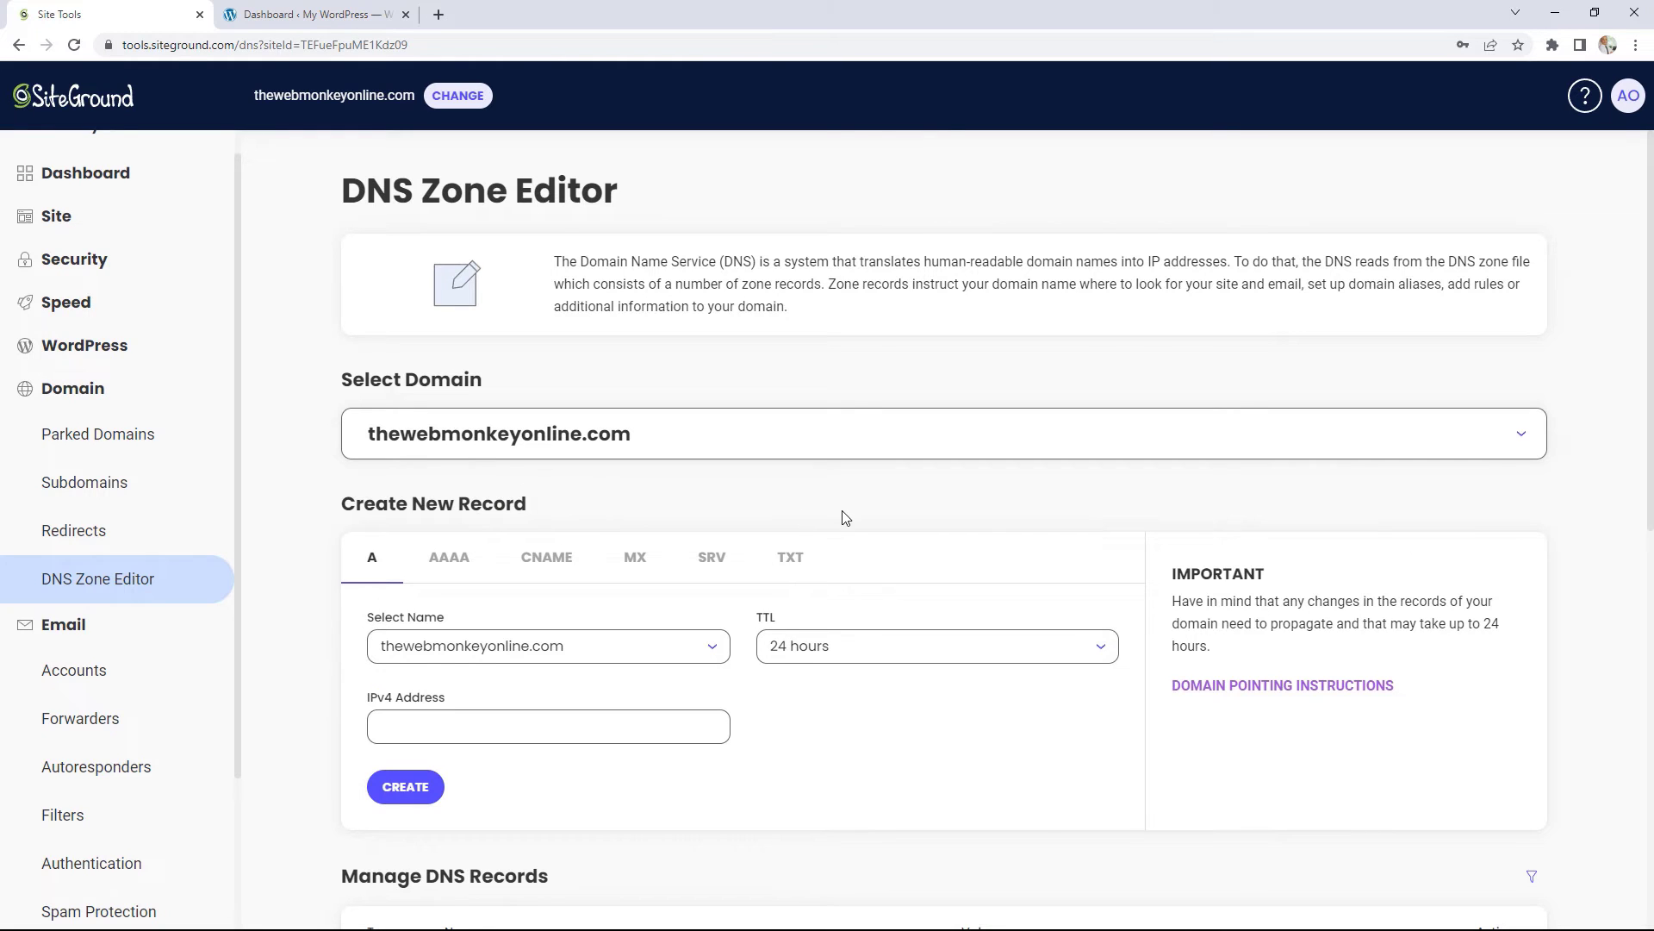
scroll(845, 517, "down", 3)
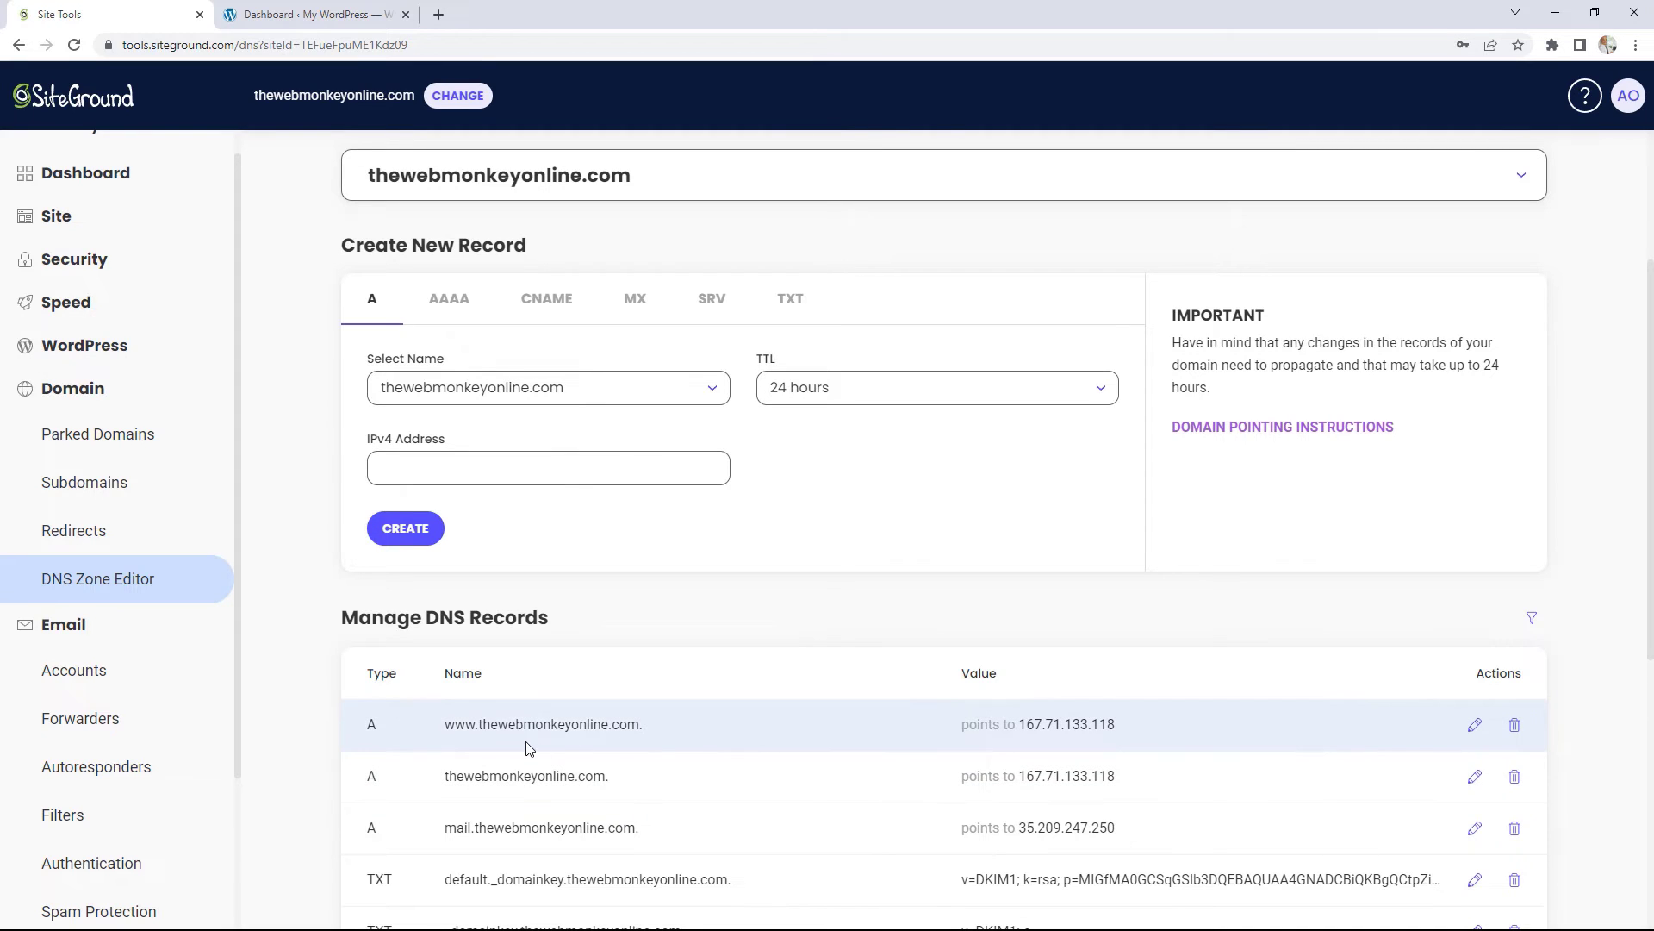
Step: Highlight the A record IPs for www, the root domain (167.71.133.118) and mail
left_click_drag(1019, 724, 1120, 726)
left_click(1022, 776)
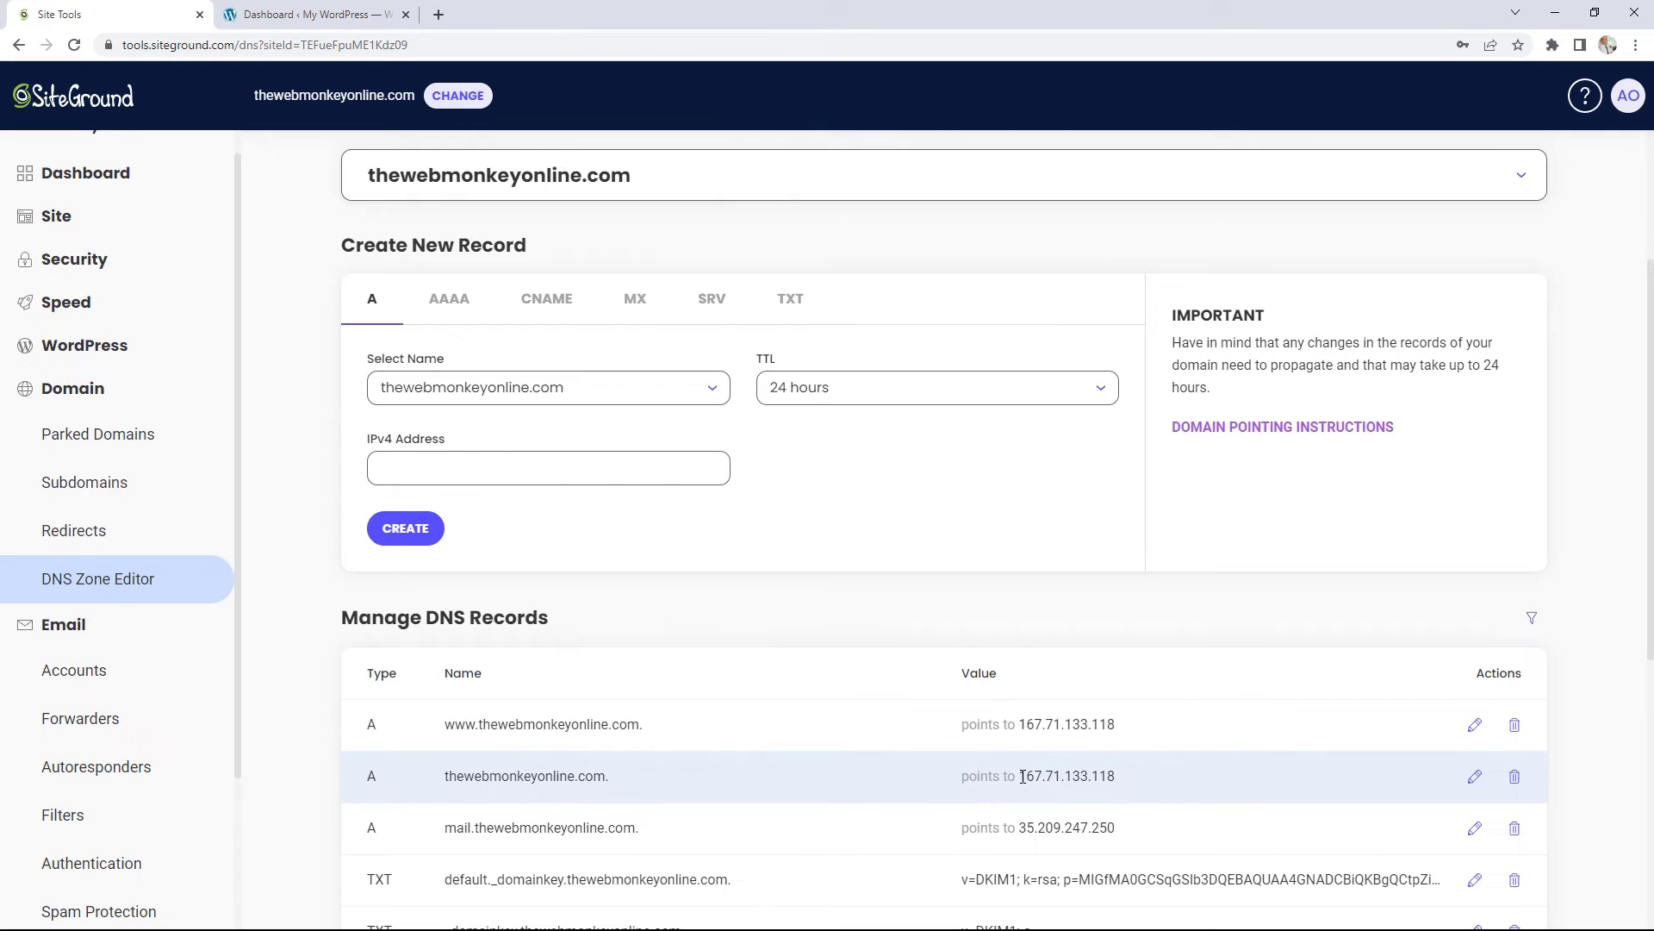
left_click_drag(1023, 777, 1114, 771)
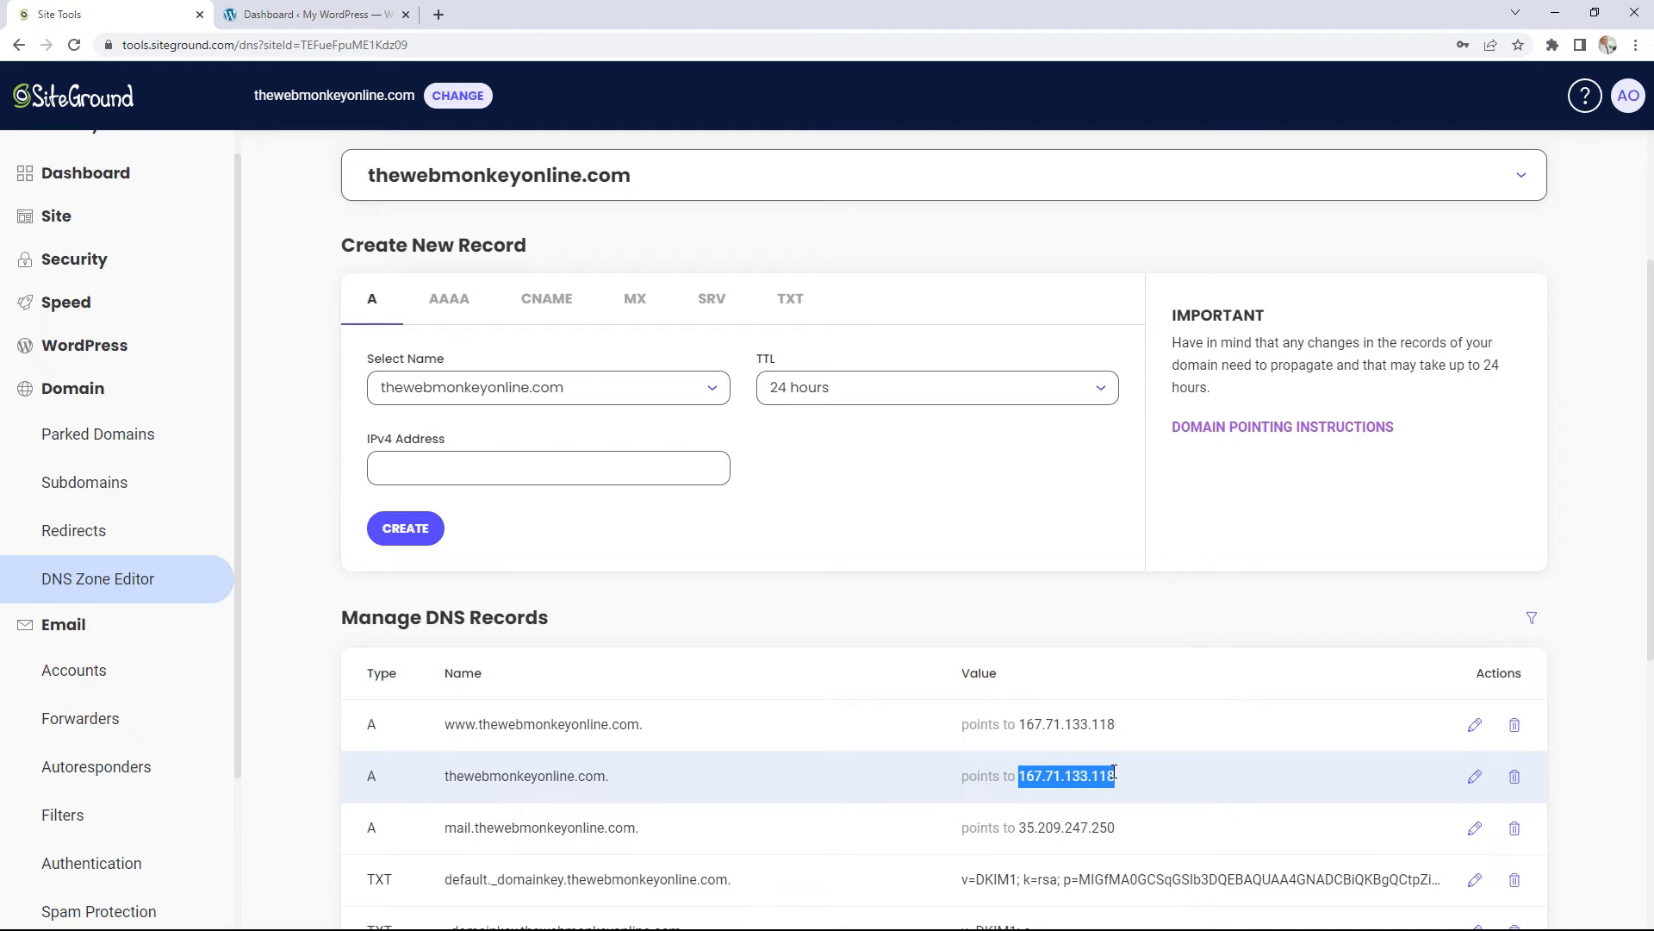
scroll(1040, 639, "down", 1)
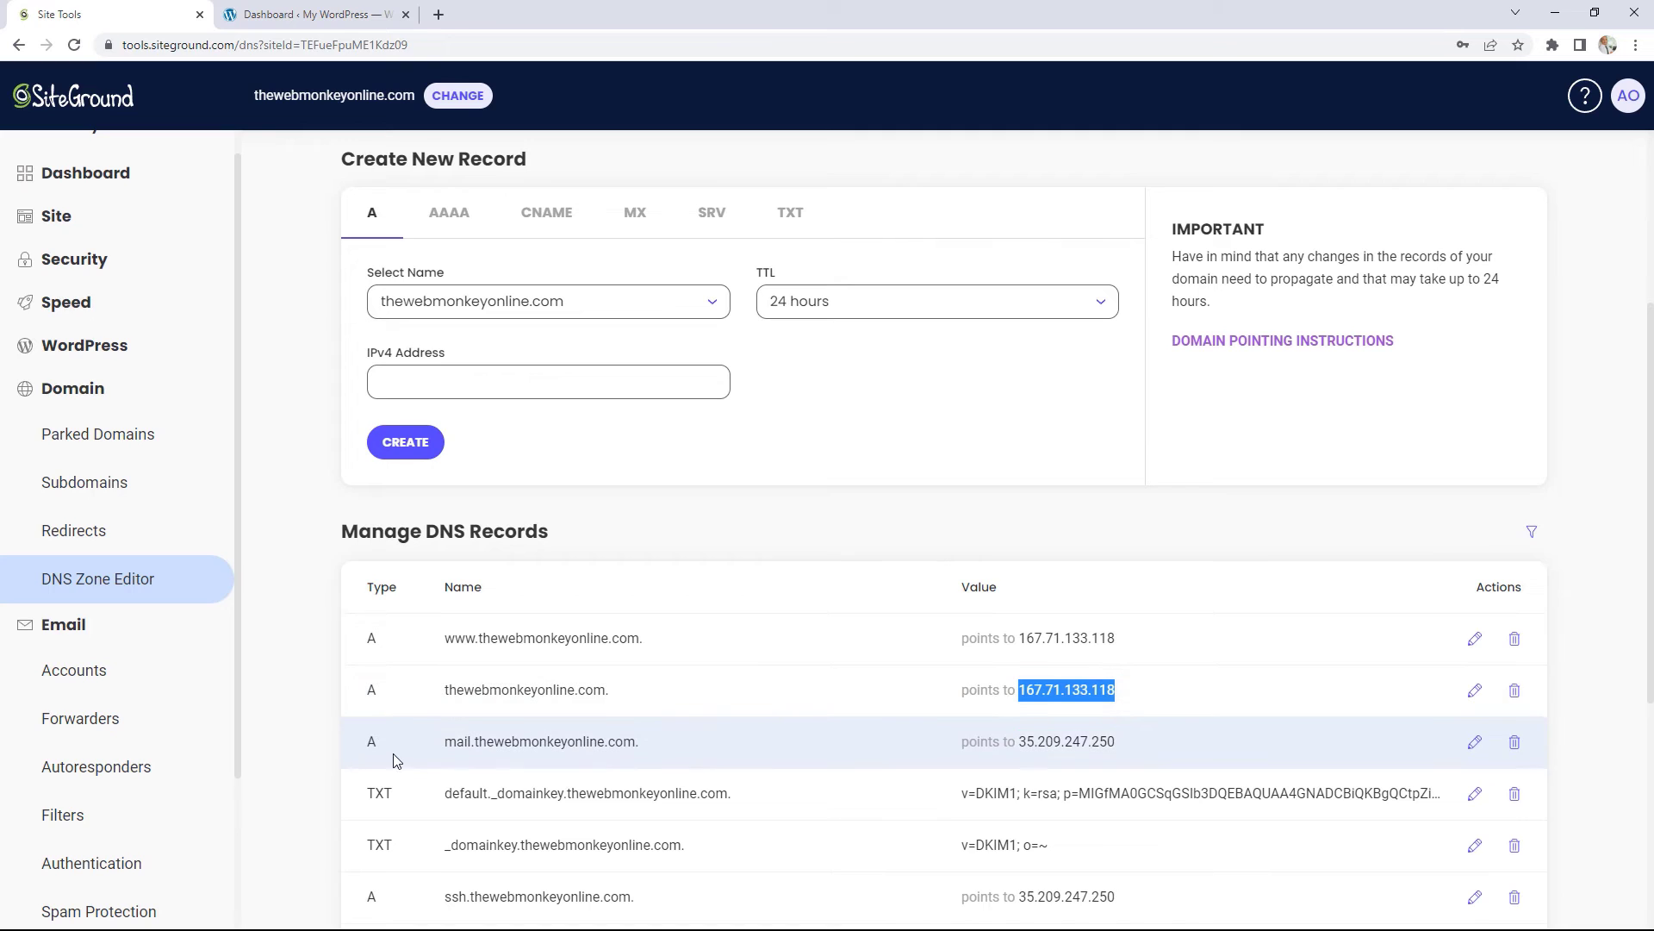
double_click(469, 746)
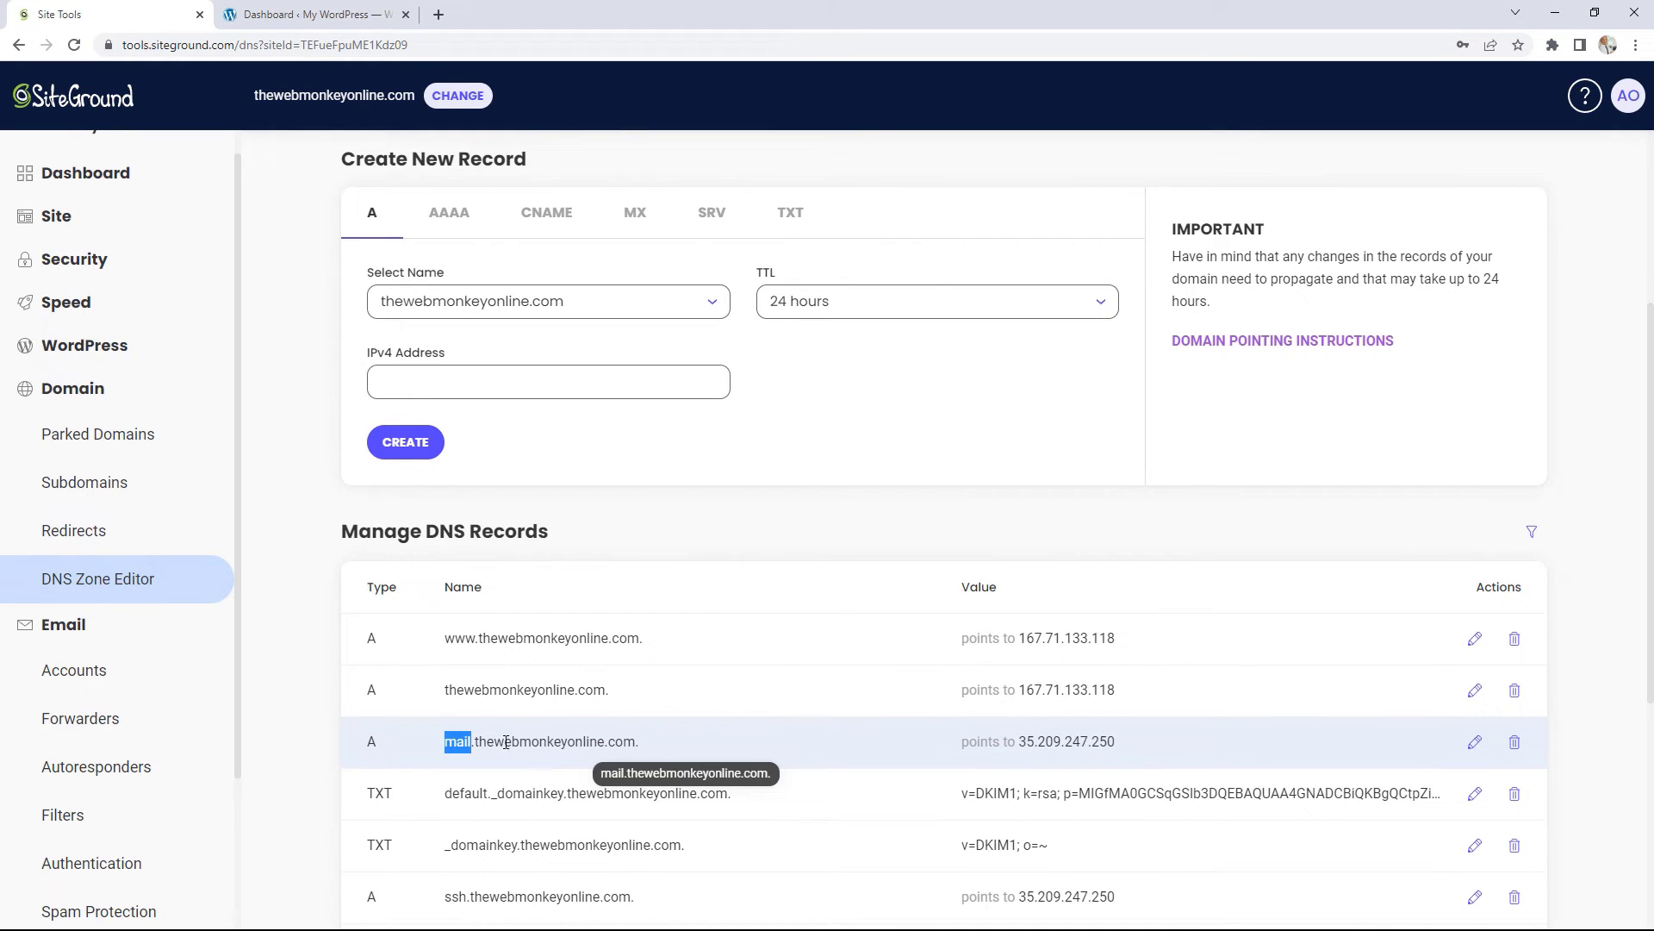
left_click_drag(1018, 741, 1055, 741)
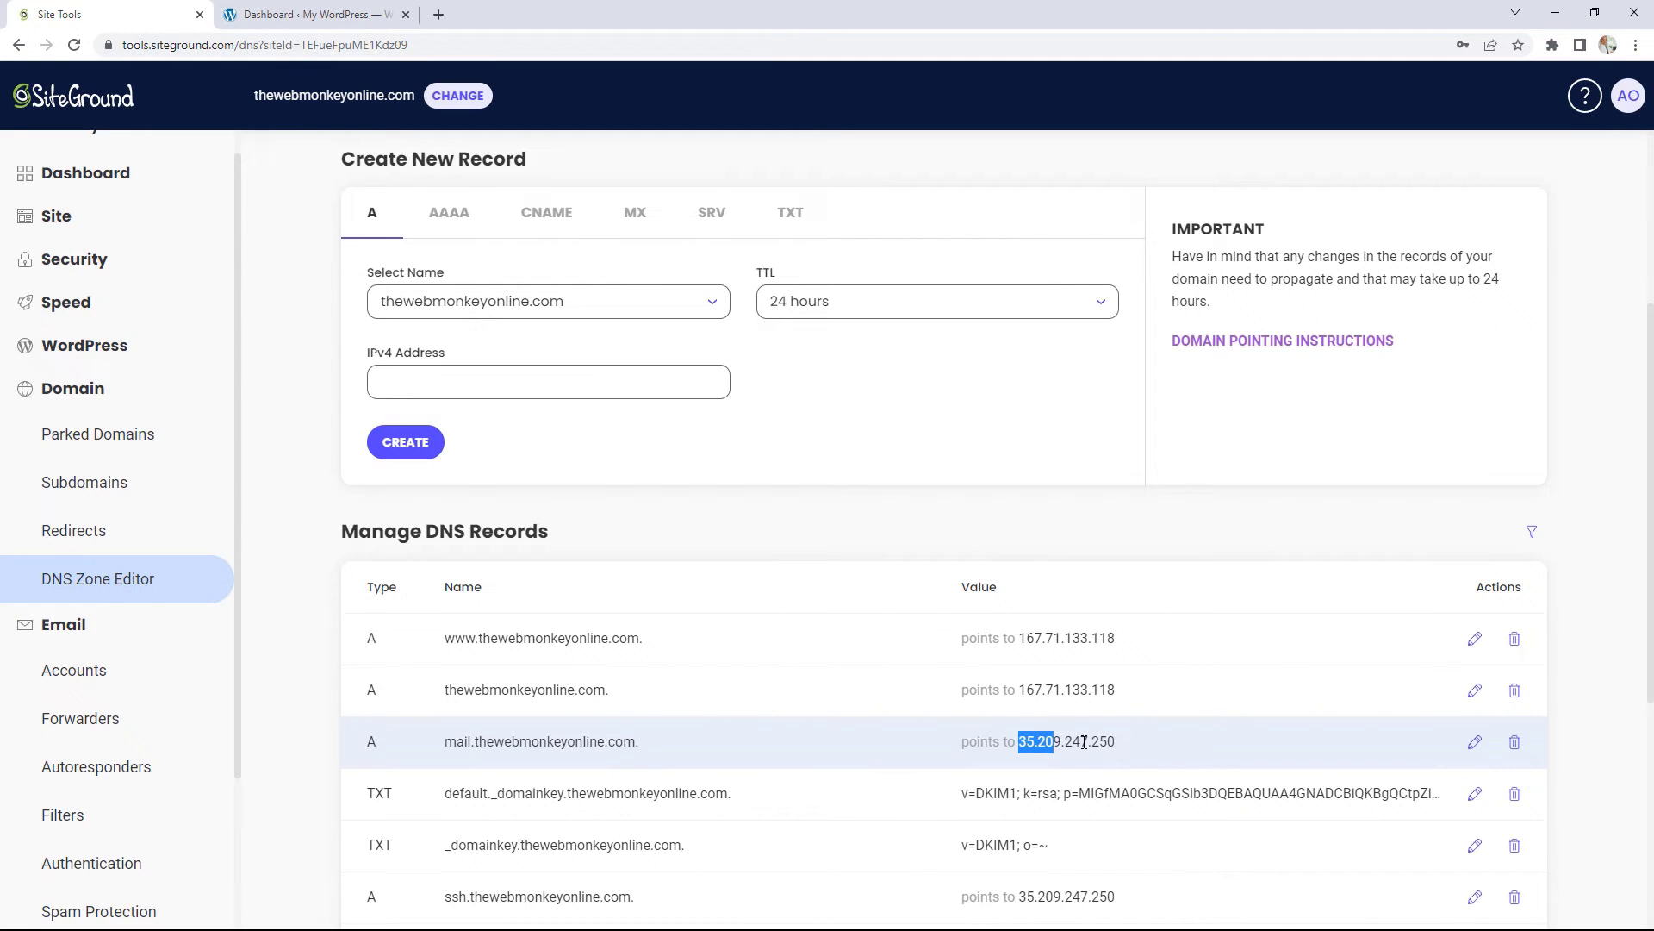
left_click_drag(1116, 743, 1029, 748)
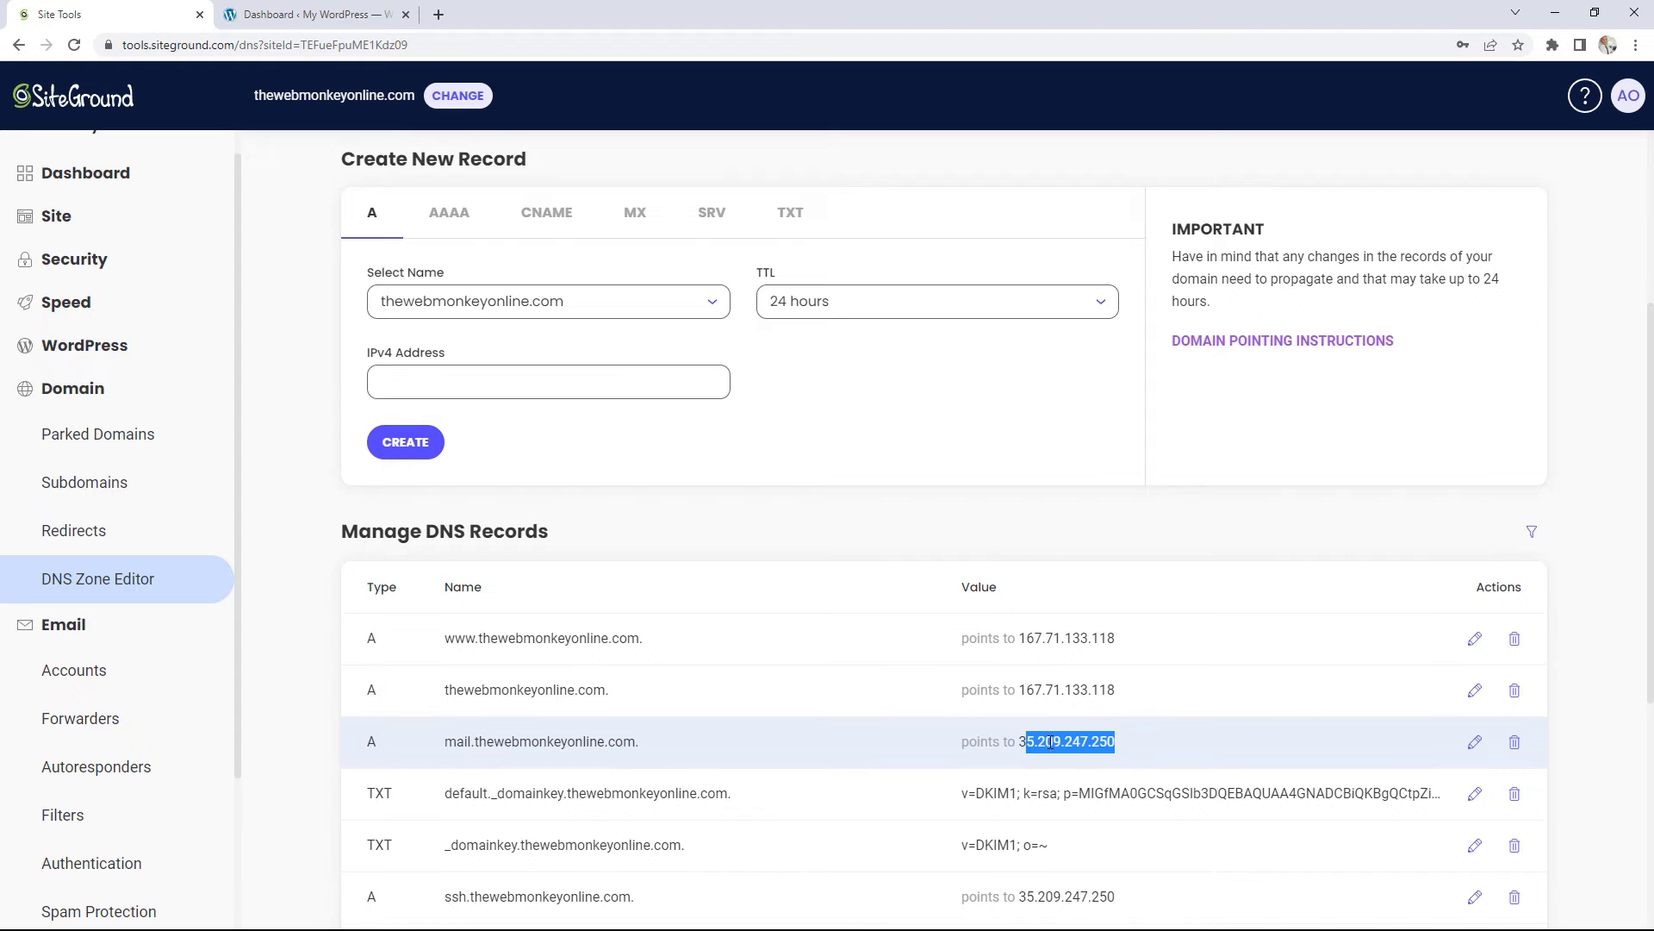
Step: Open the www DNS record for editing, then cancel without saving any change
left_click(1476, 641)
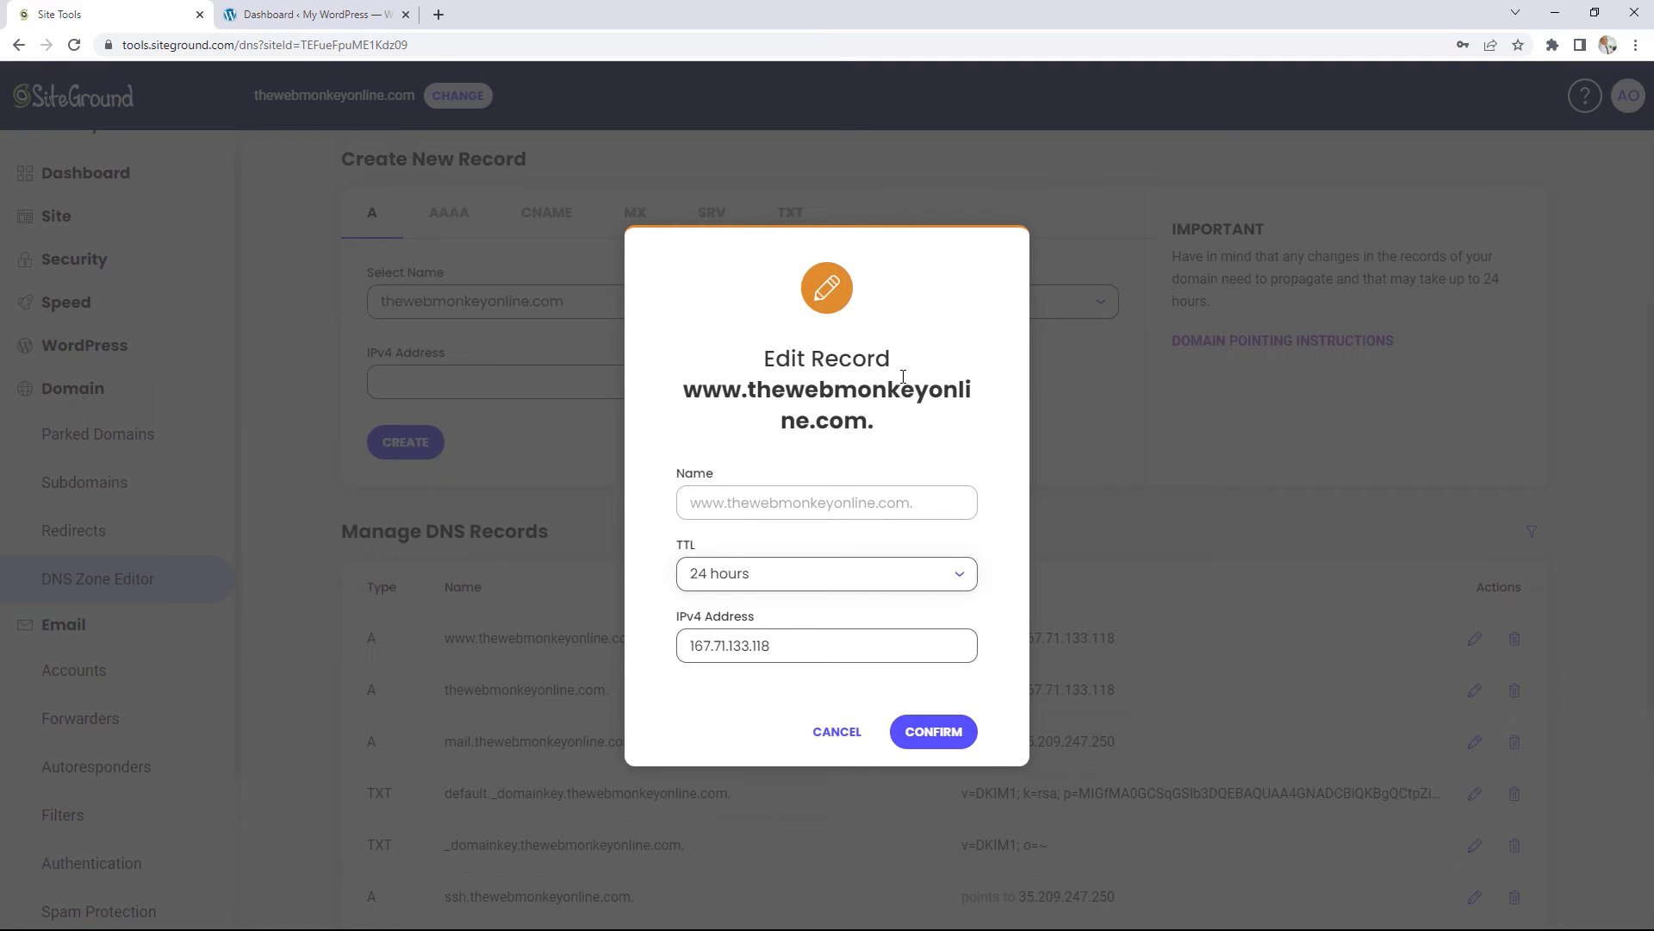
left_click(840, 734)
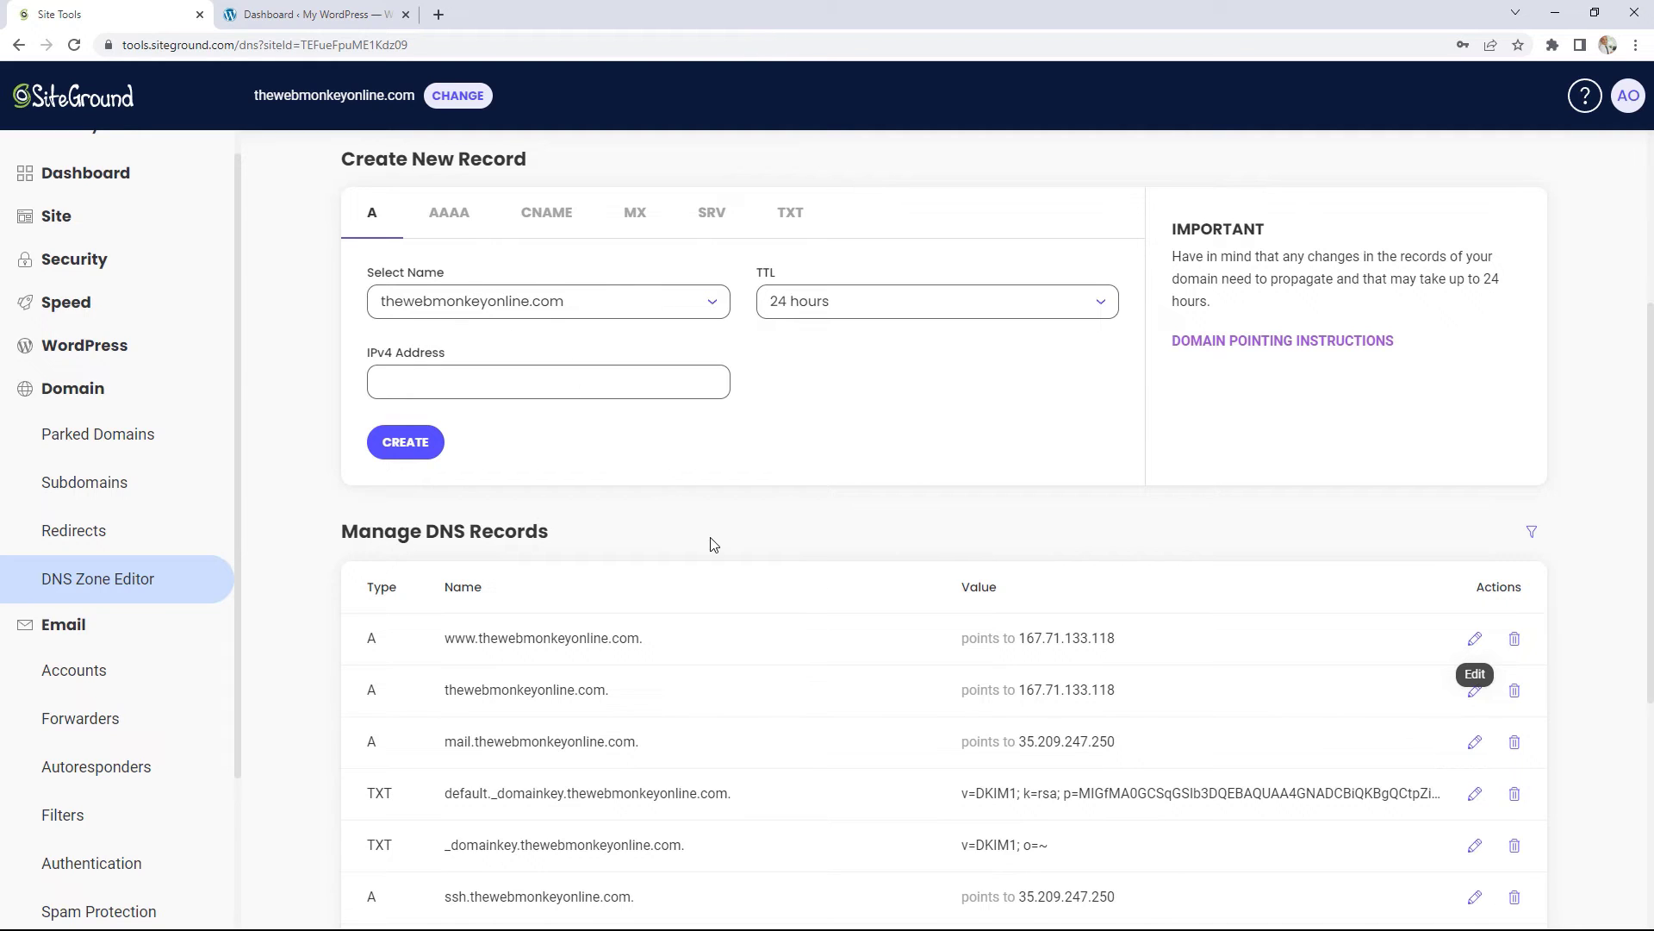
scroll(711, 544, "up", 1)
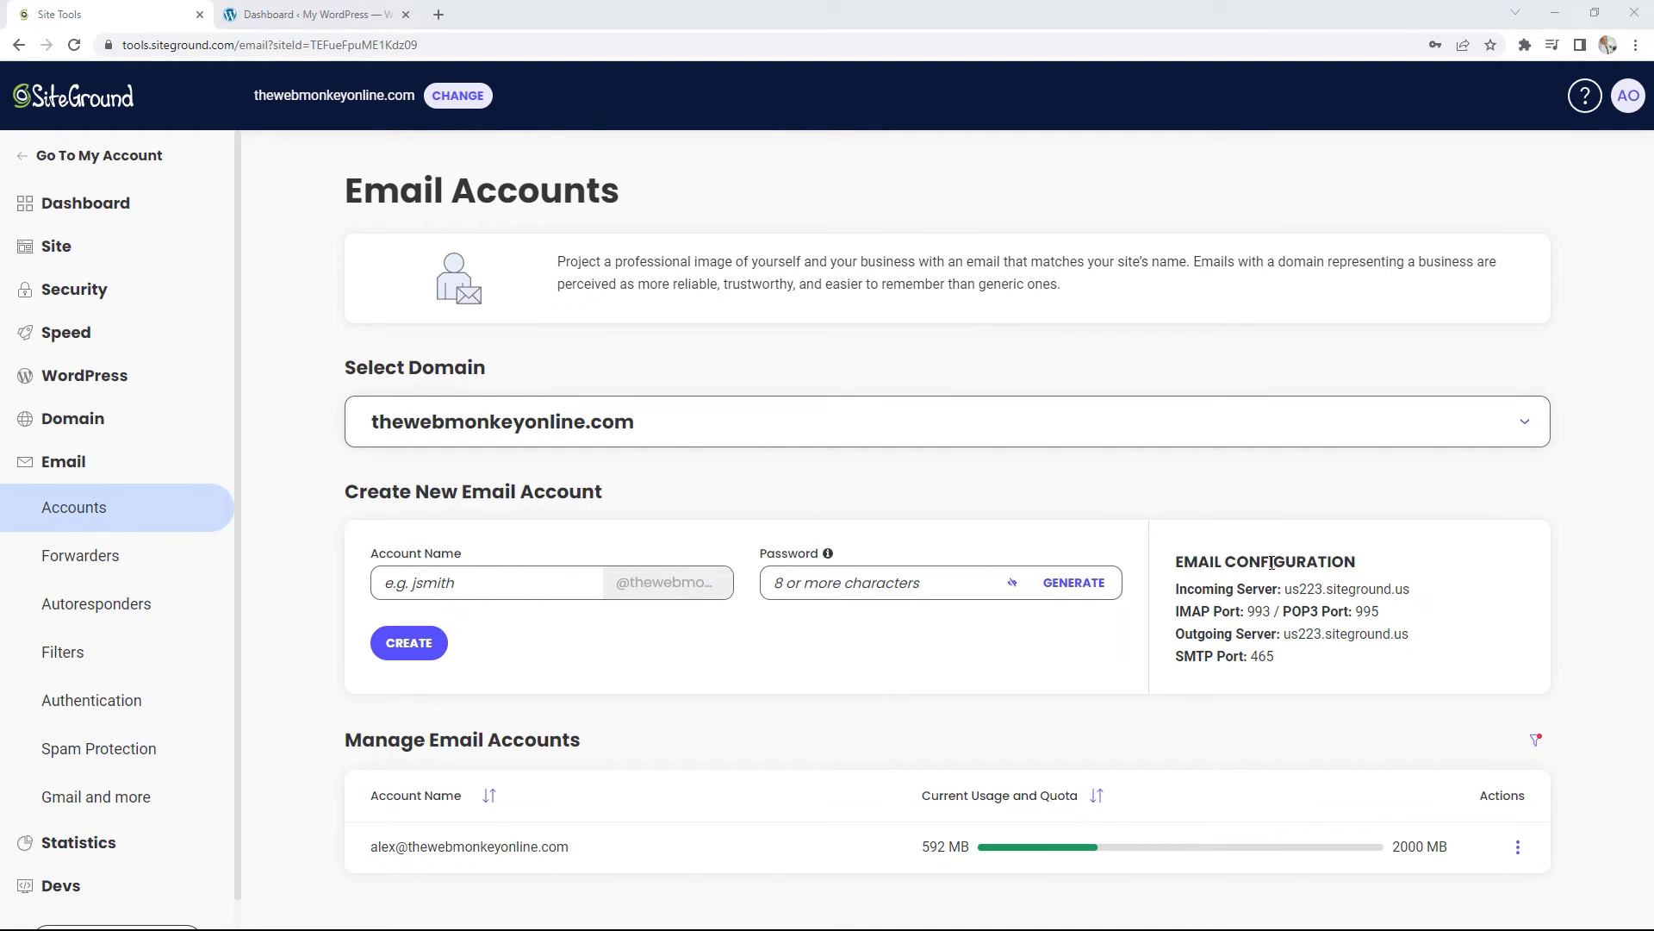
Step: Highlight the mailbox's server settings (IMAP 993, POP3 995, SMTP 465) and open its Actions menu
left_click_drag(1184, 561, 1342, 561)
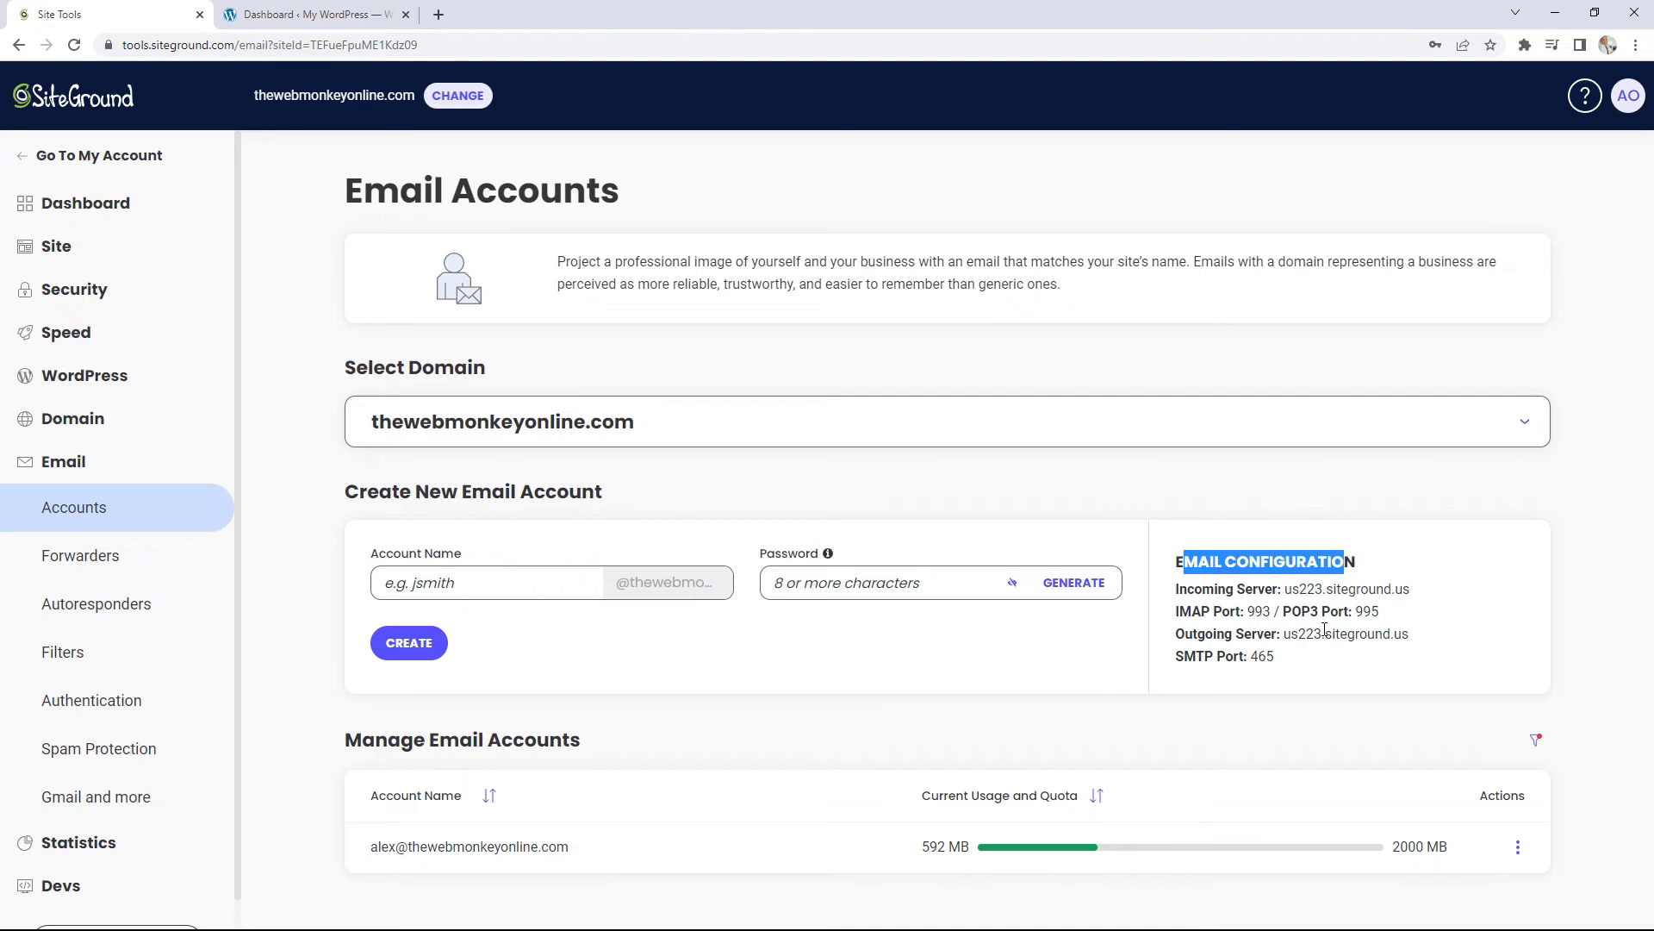
left_click_drag(1276, 659, 1178, 591)
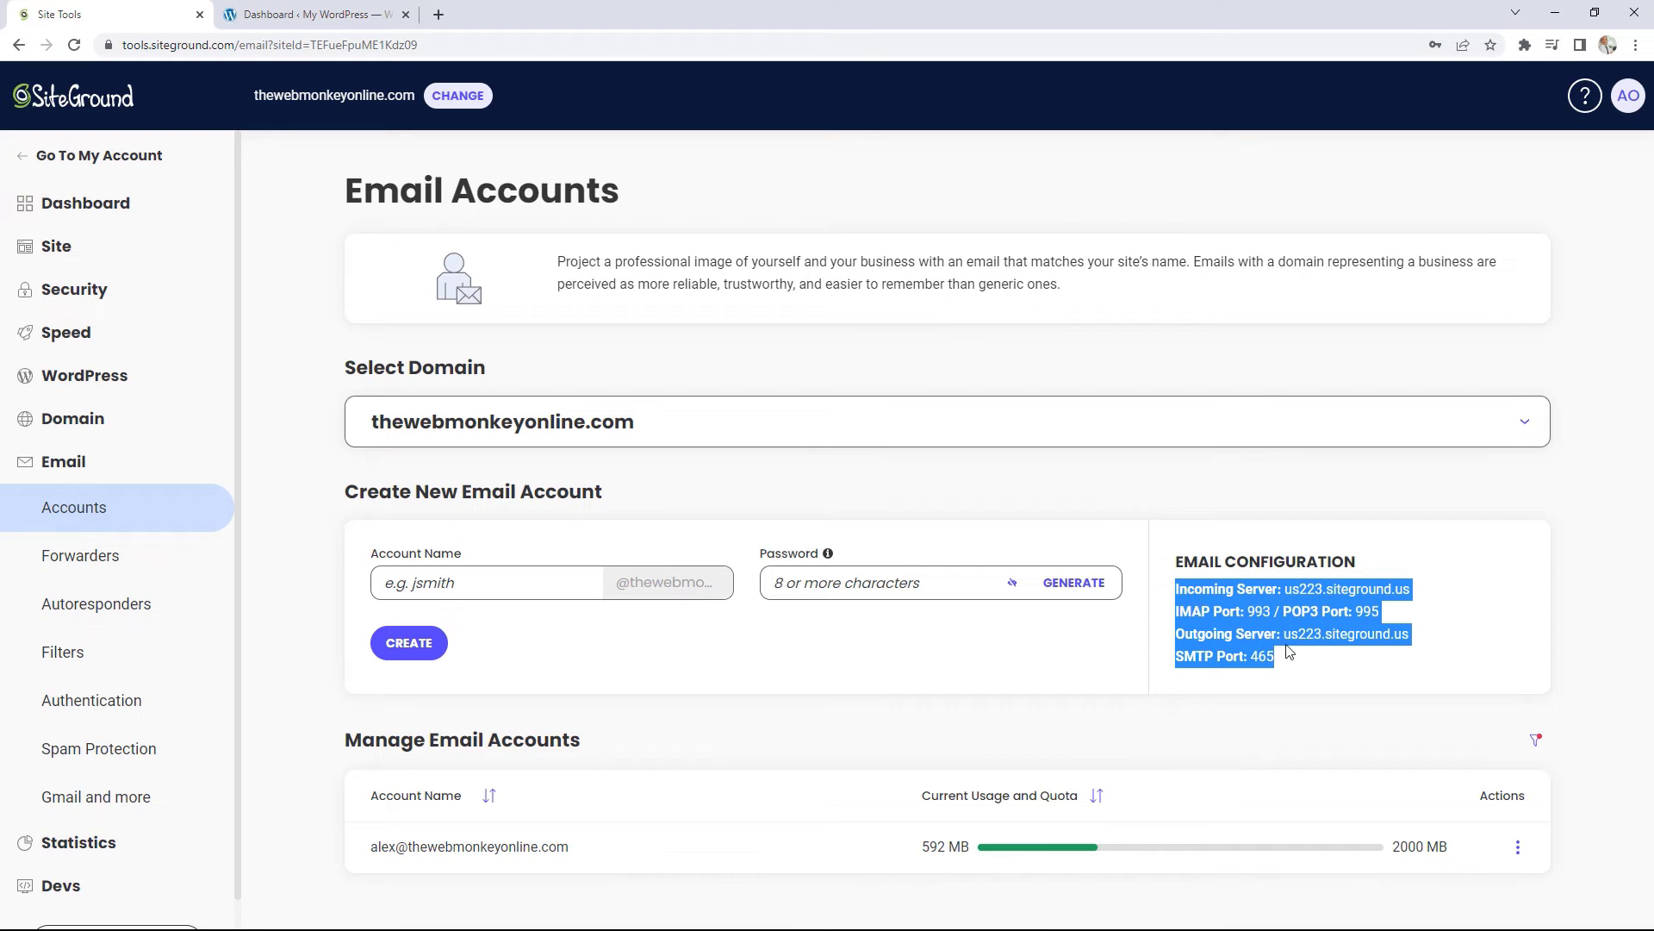
left_click(1324, 670)
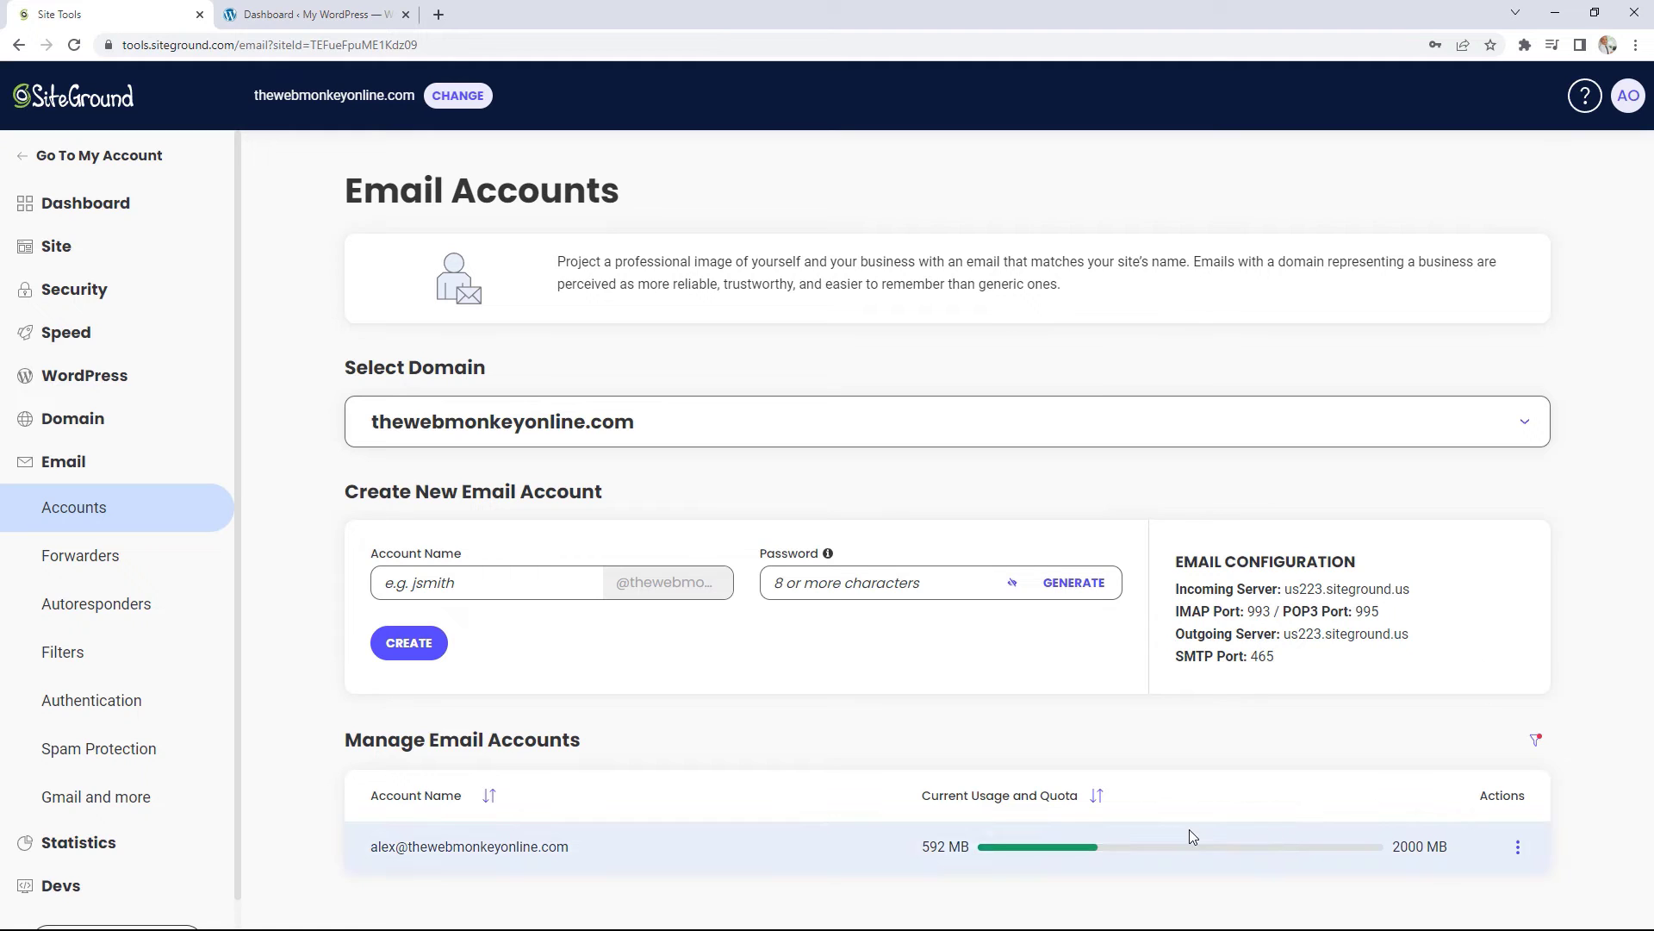
left_click(1519, 848)
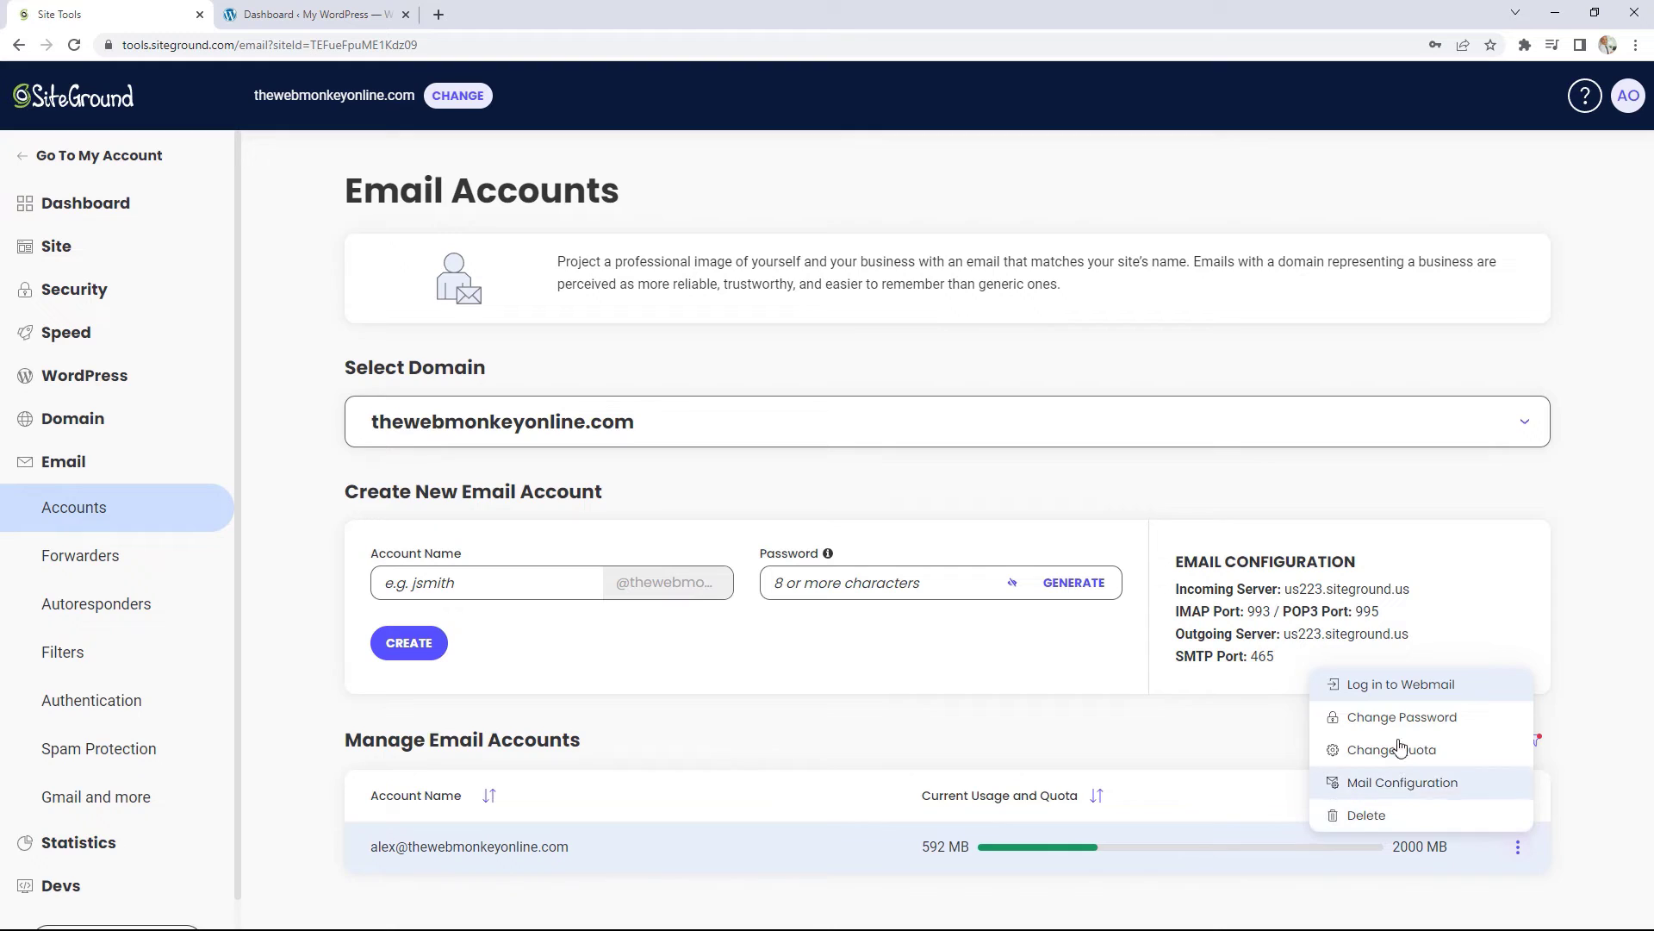
Step: Log in to the mailbox in Roundcube Webmail, note its URL, and return to Site Tools
left_click(1404, 686)
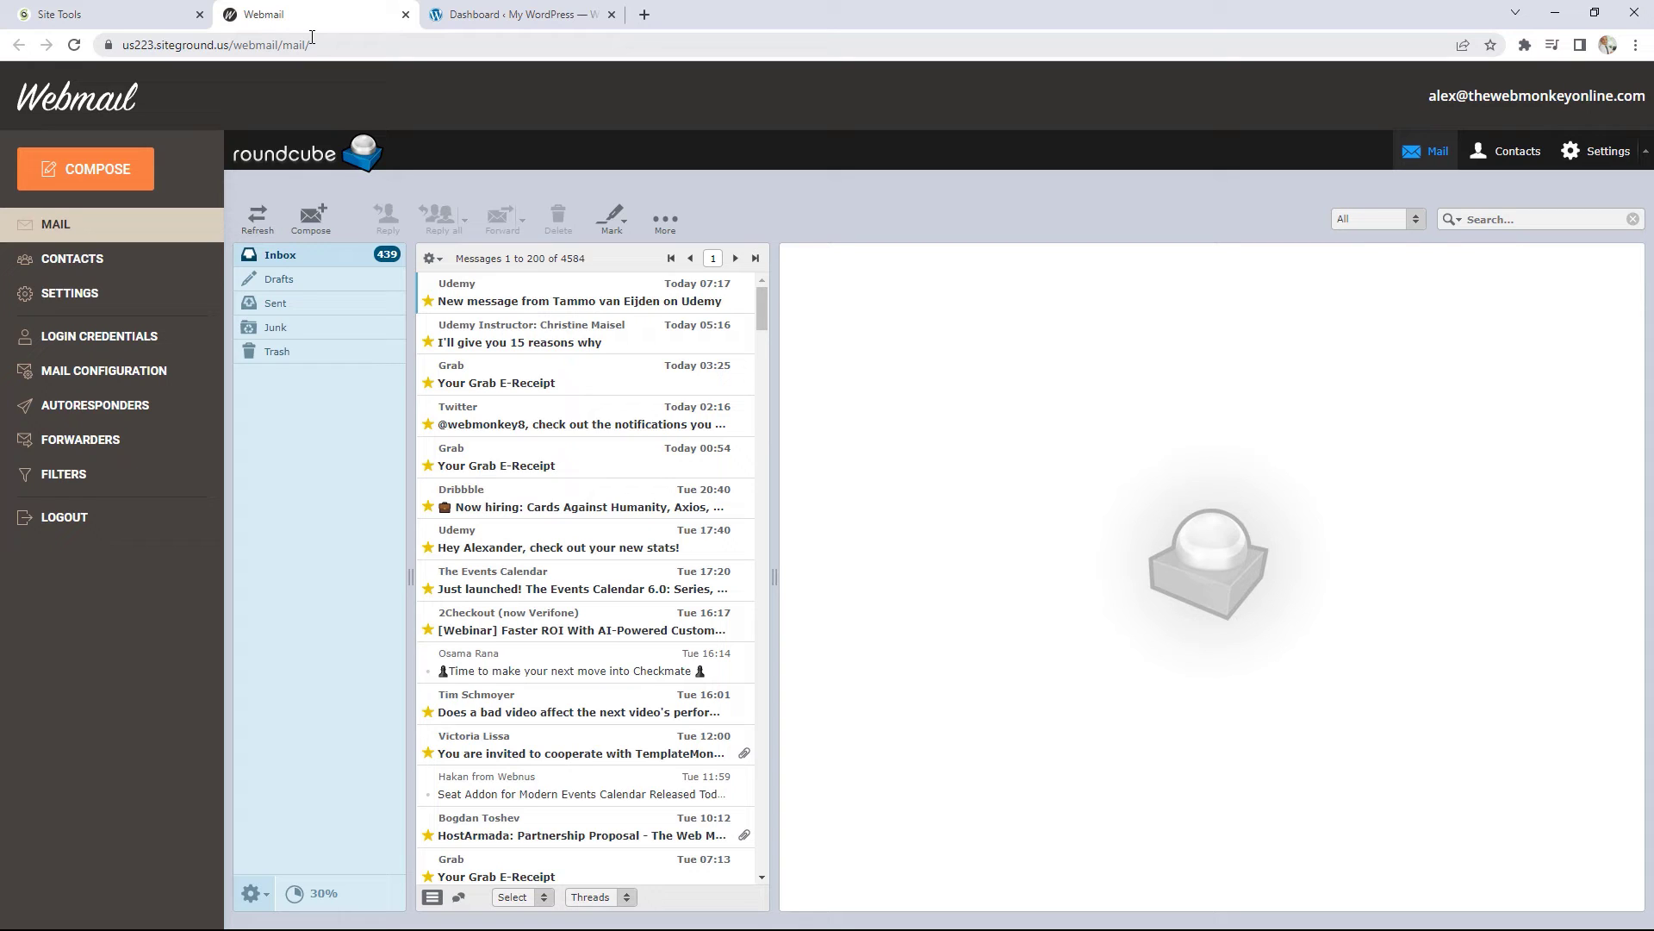
left_click_drag(325, 44, 134, 45)
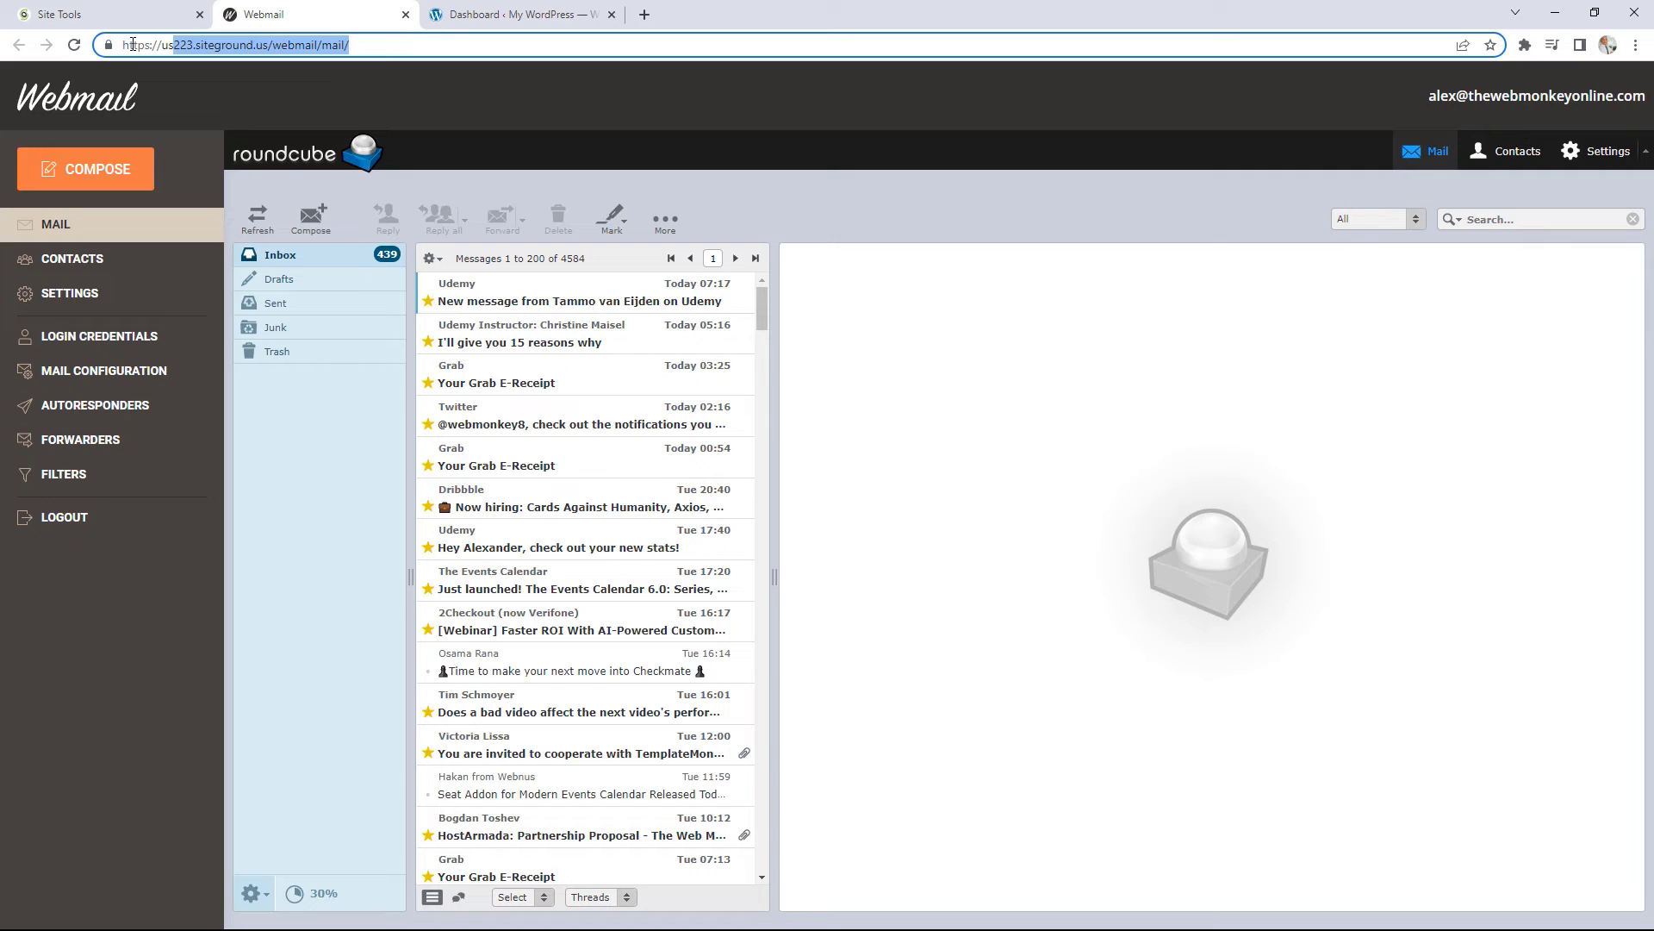
left_click(96, 12)
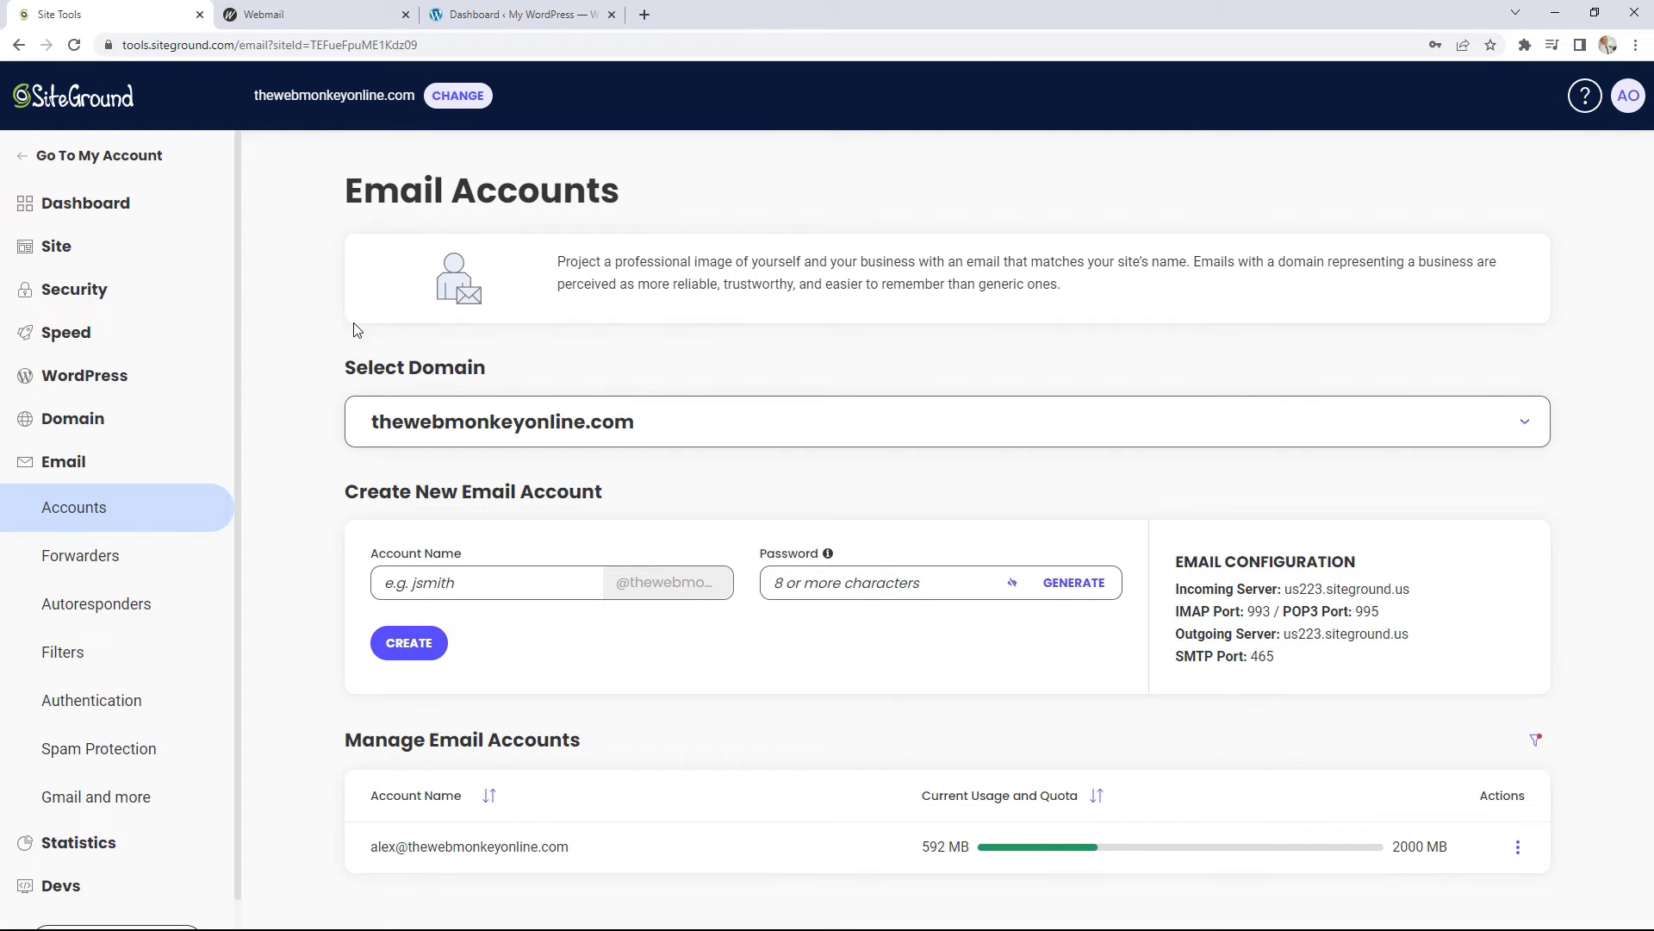
Step: Review the Email Forwarders page, showing only the default catch-all discard rule
left_click(126, 567)
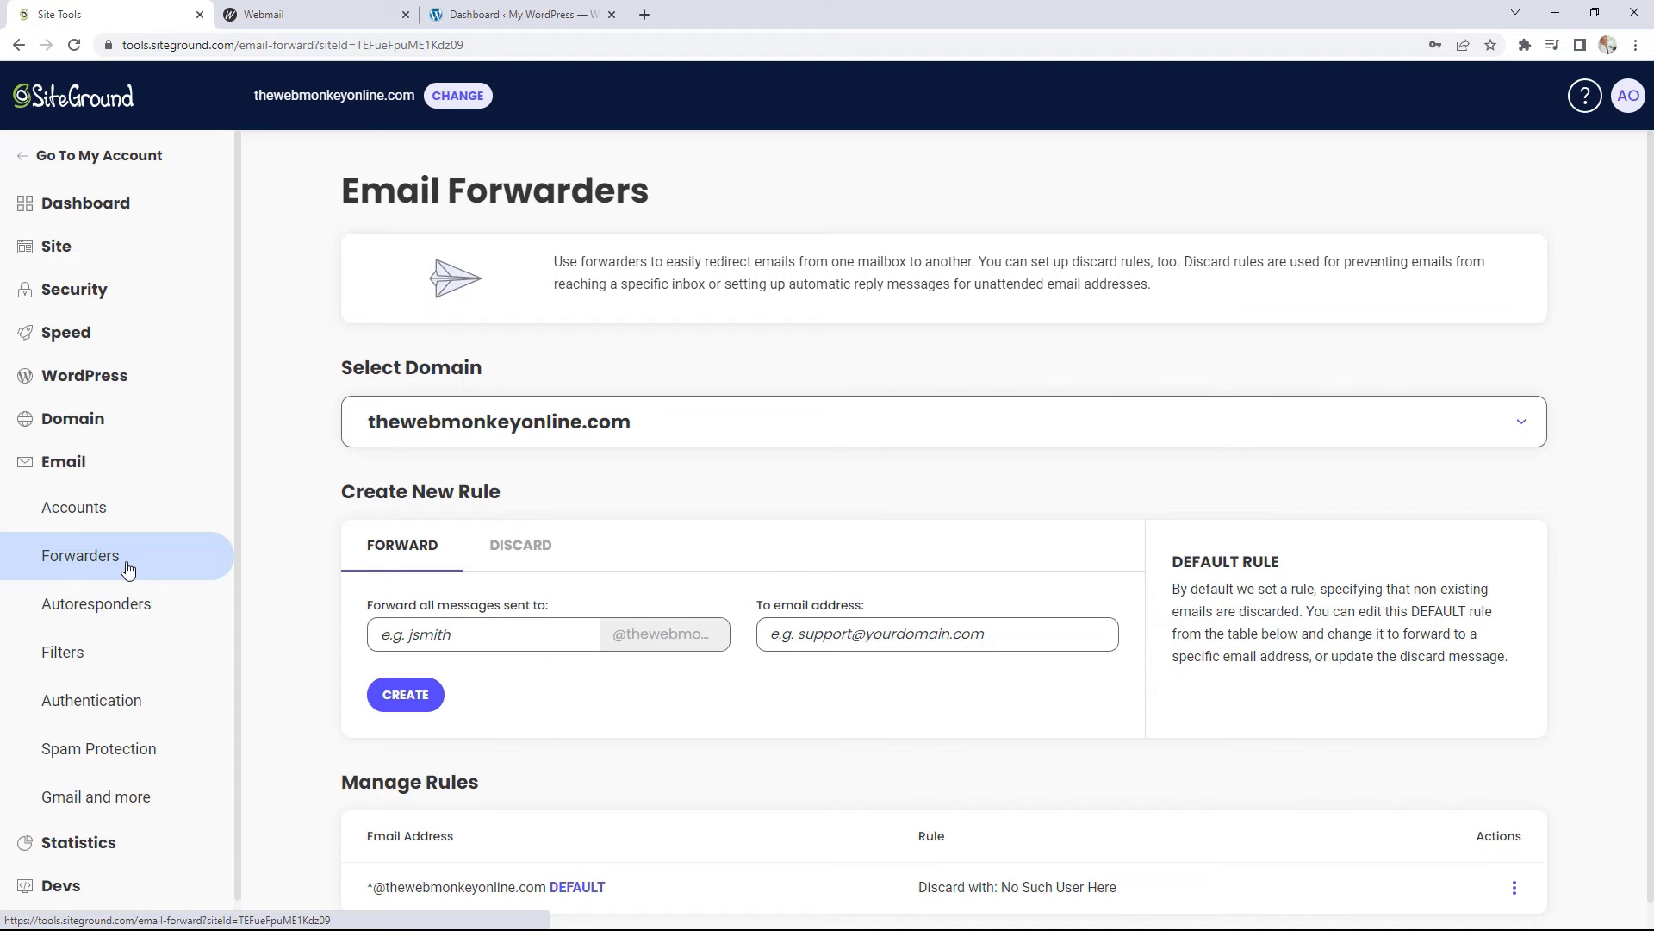
scroll(801, 550, "down", 1)
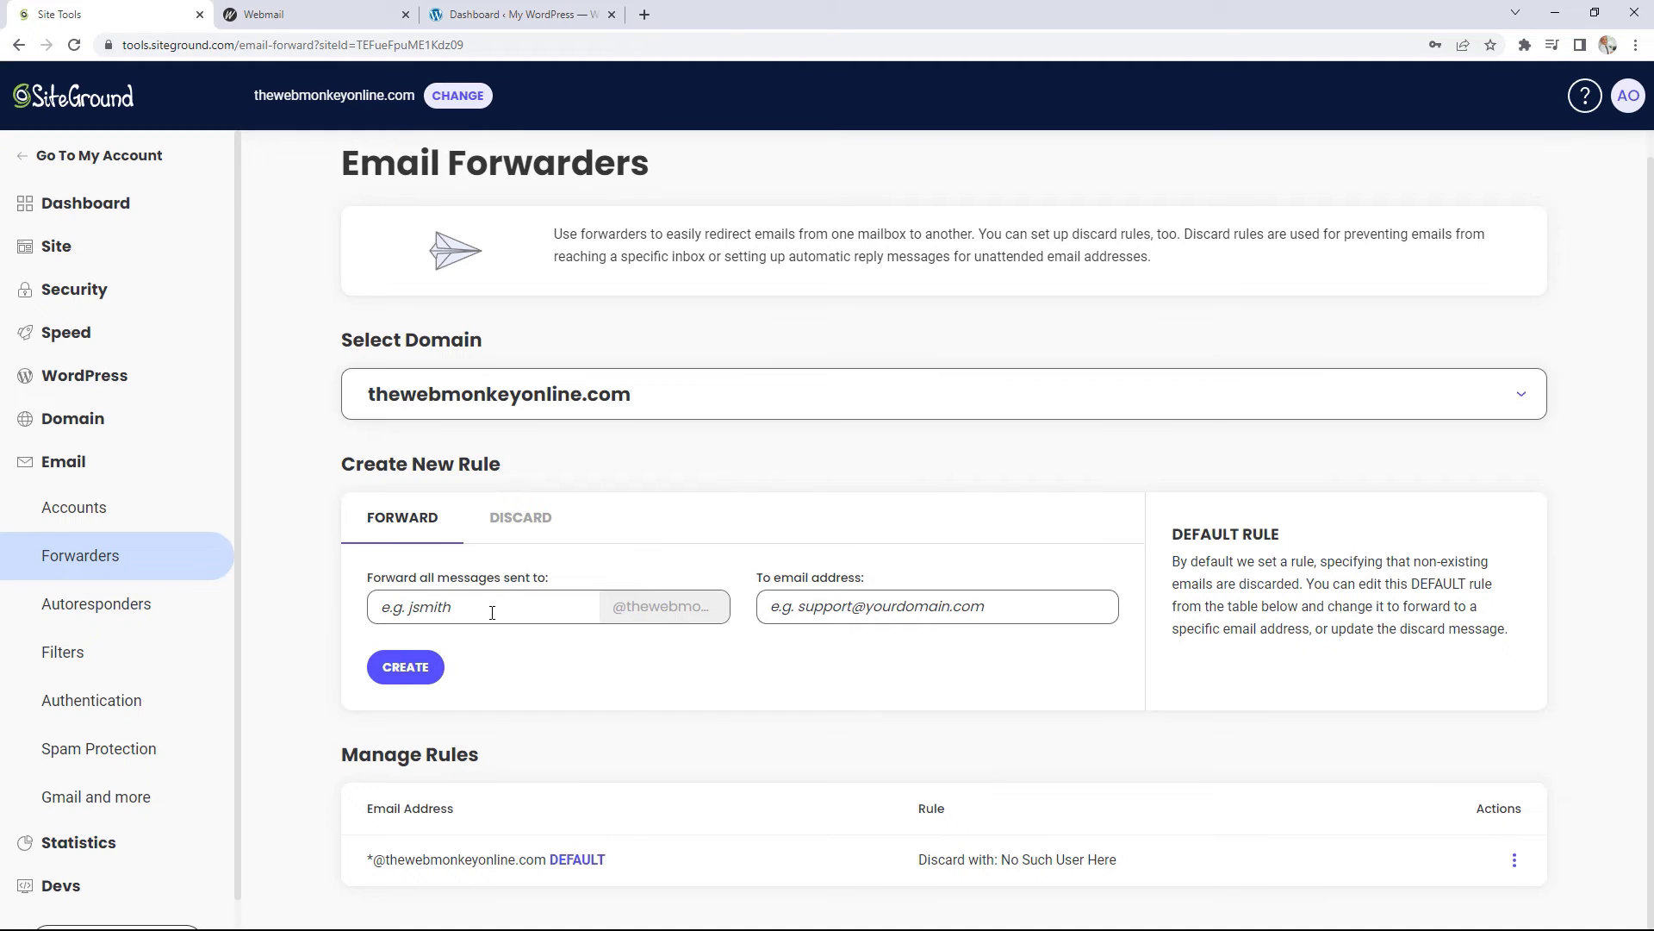
left_click(516, 613)
left_click(703, 667)
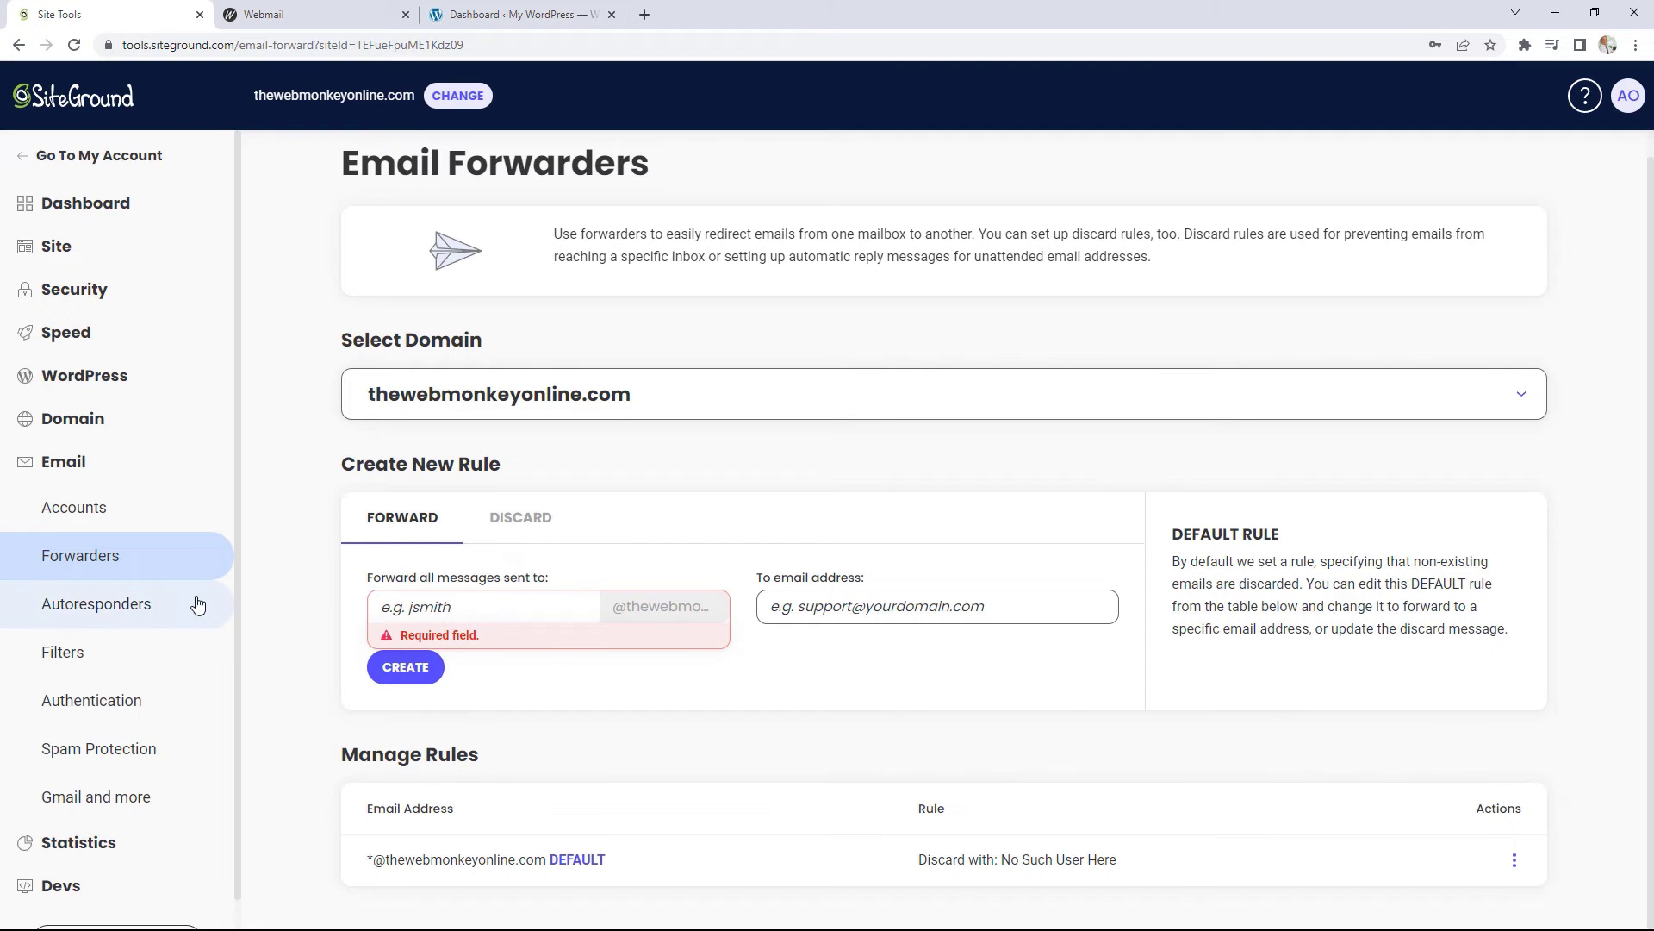
left_click(147, 607)
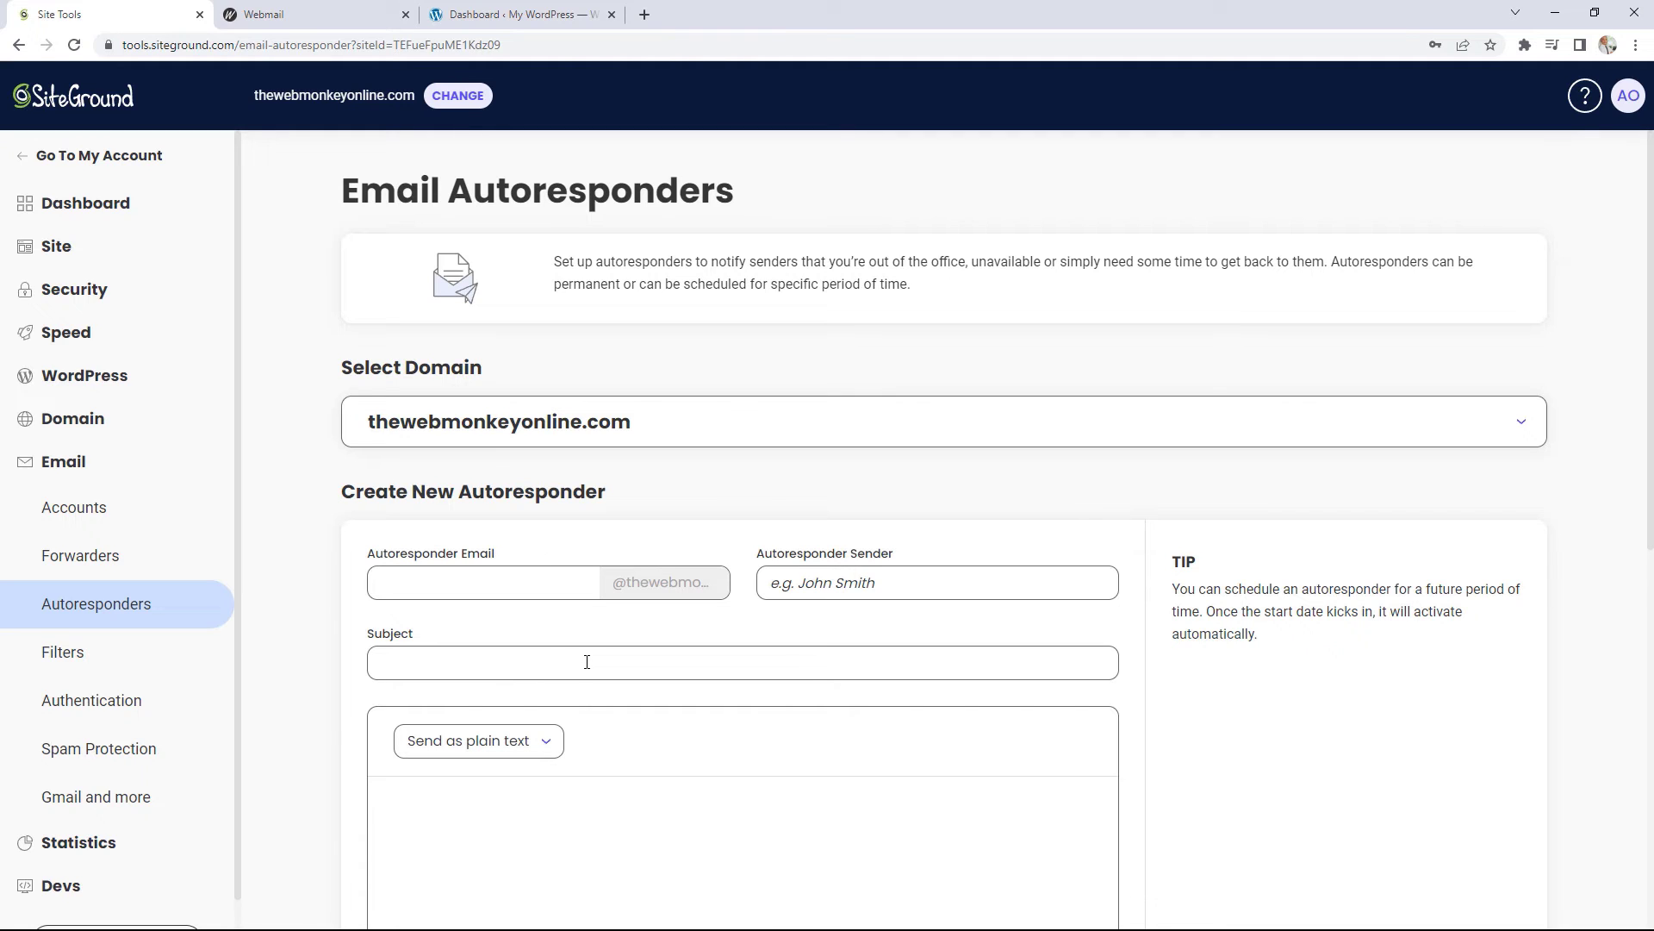
Step: Scroll the empty Autoresponders list, then bring up the Email Filters page
scroll(587, 662, "down", 4)
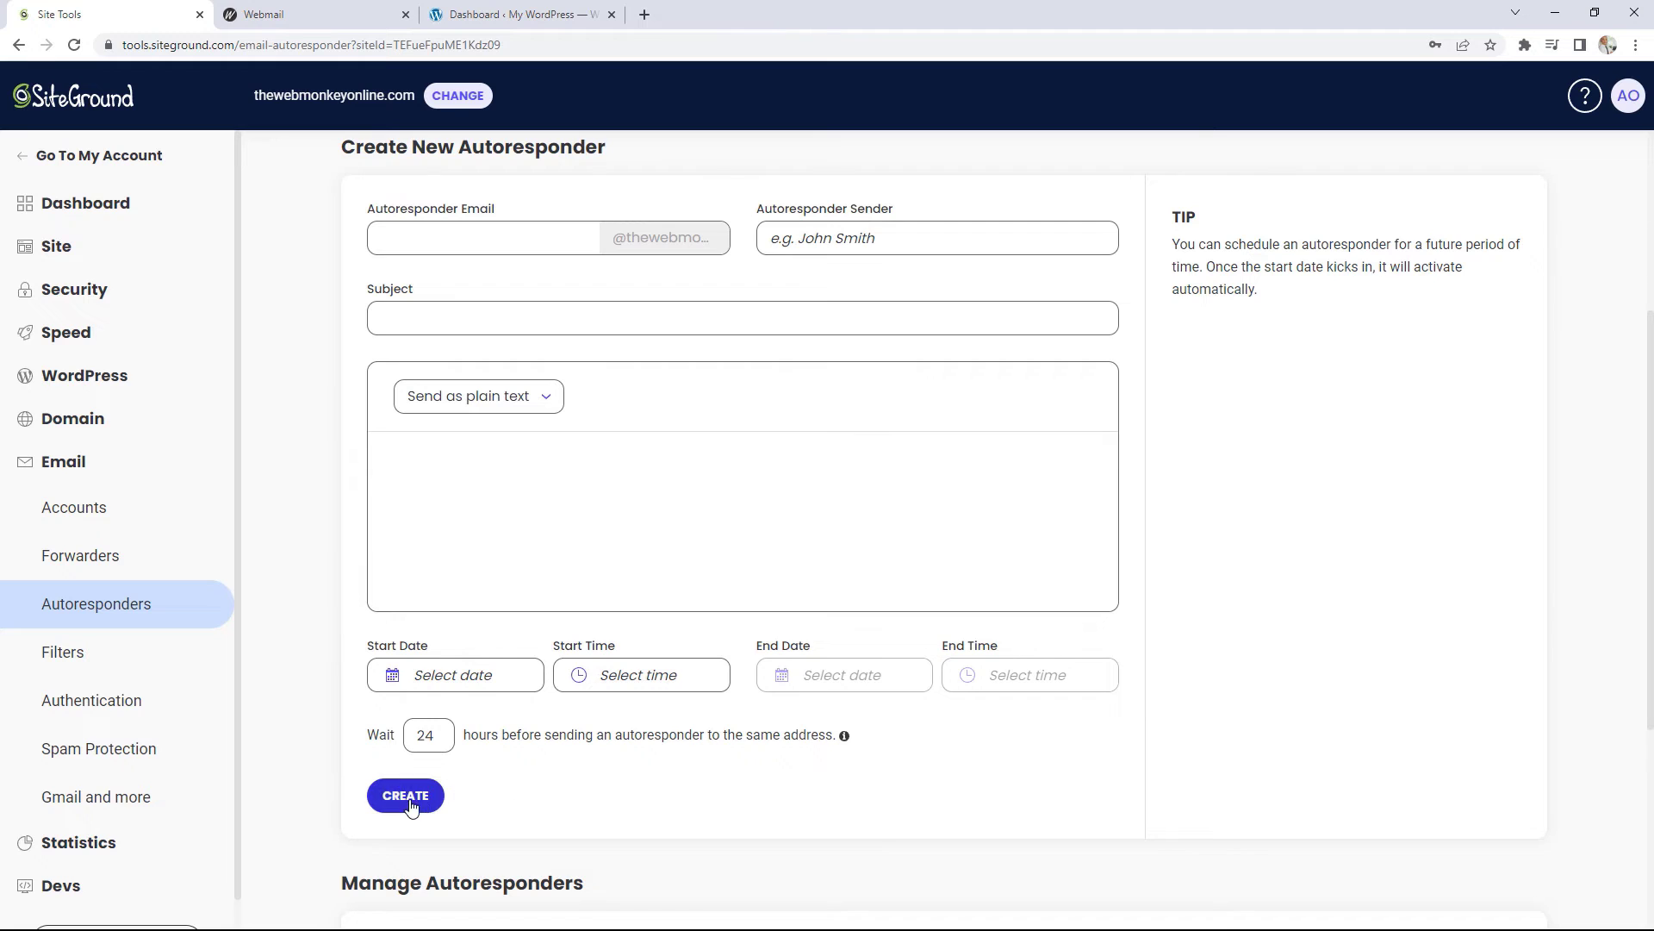
scroll(1126, 627, "down", 2)
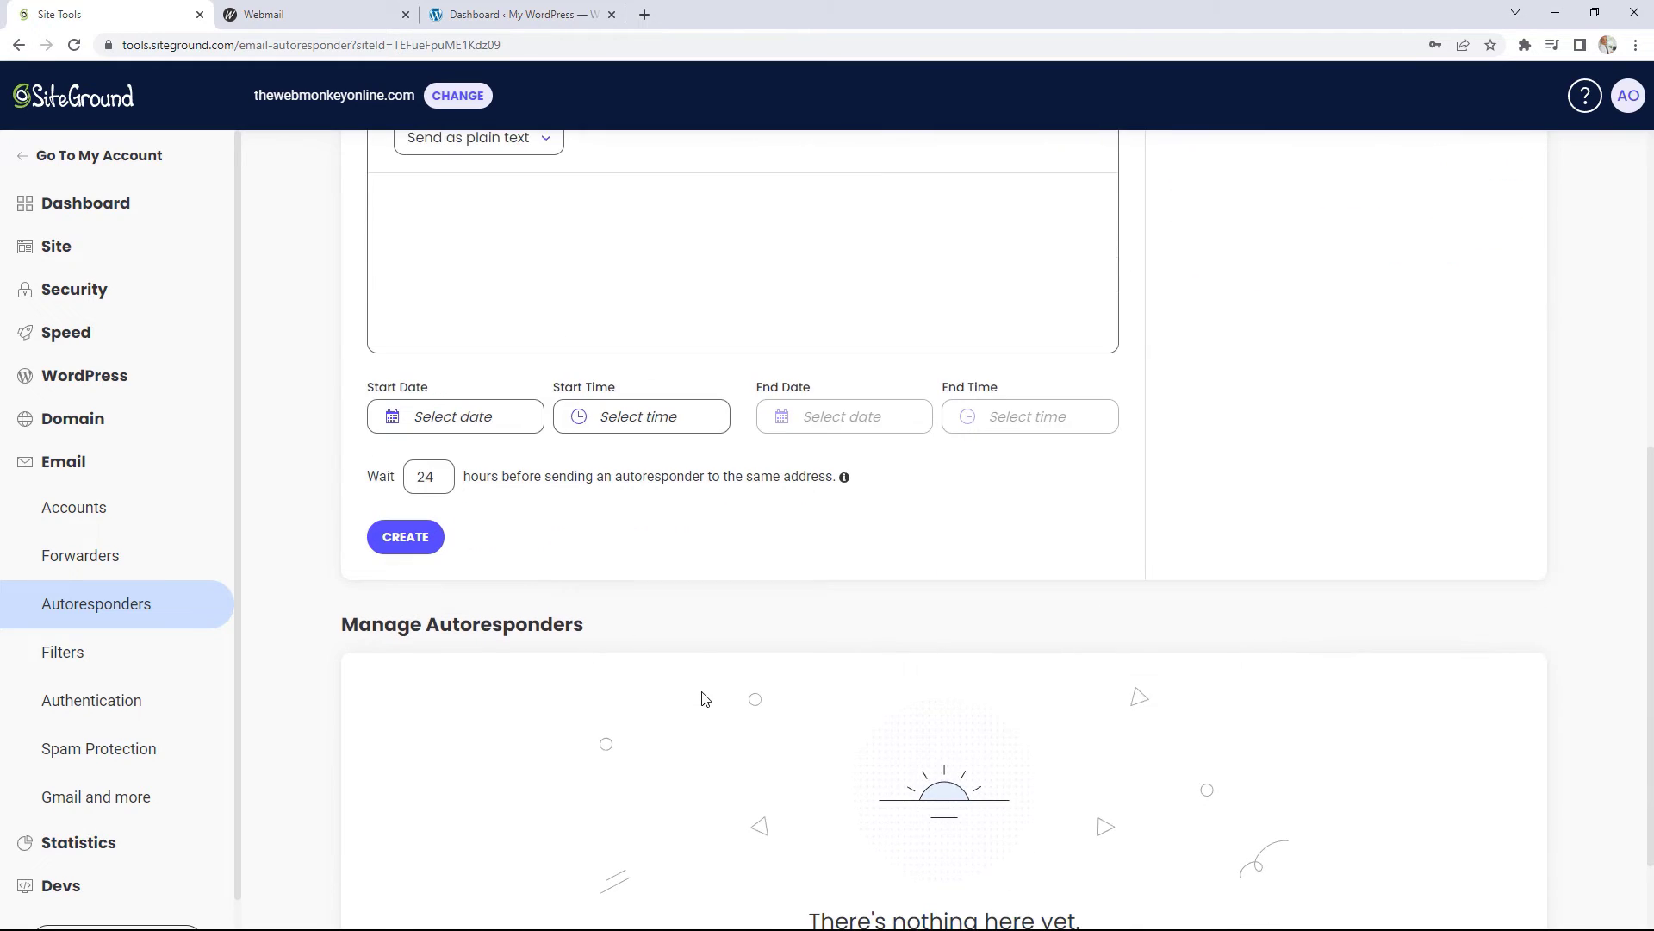
scroll(701, 694, "down", 1)
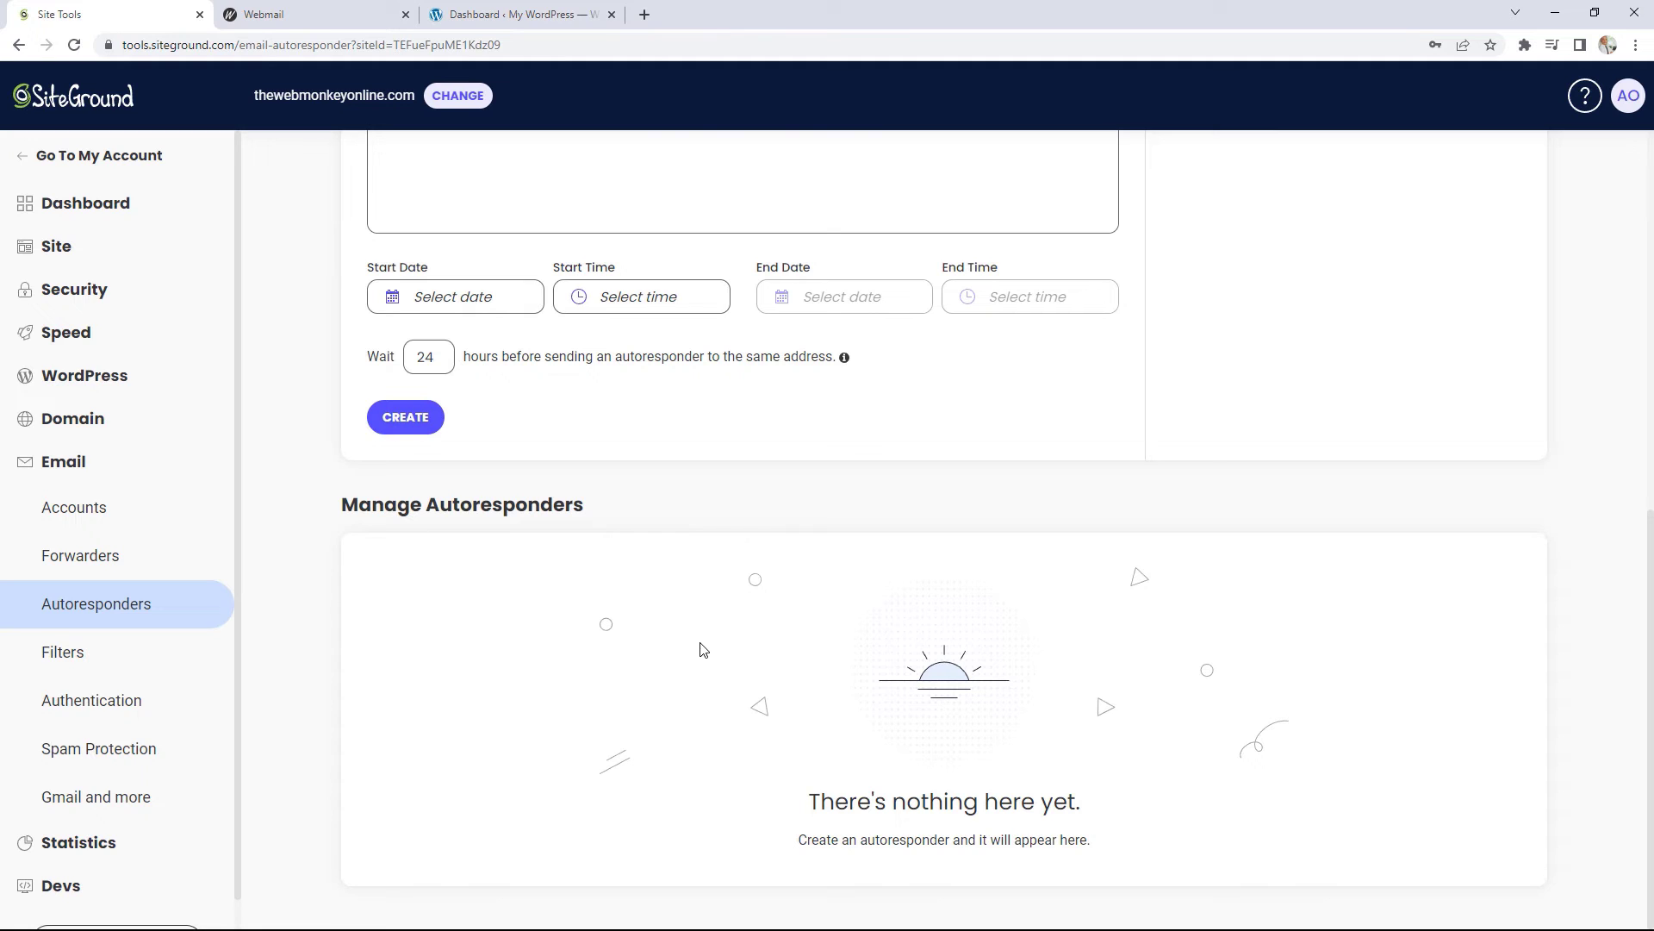
left_click(111, 655)
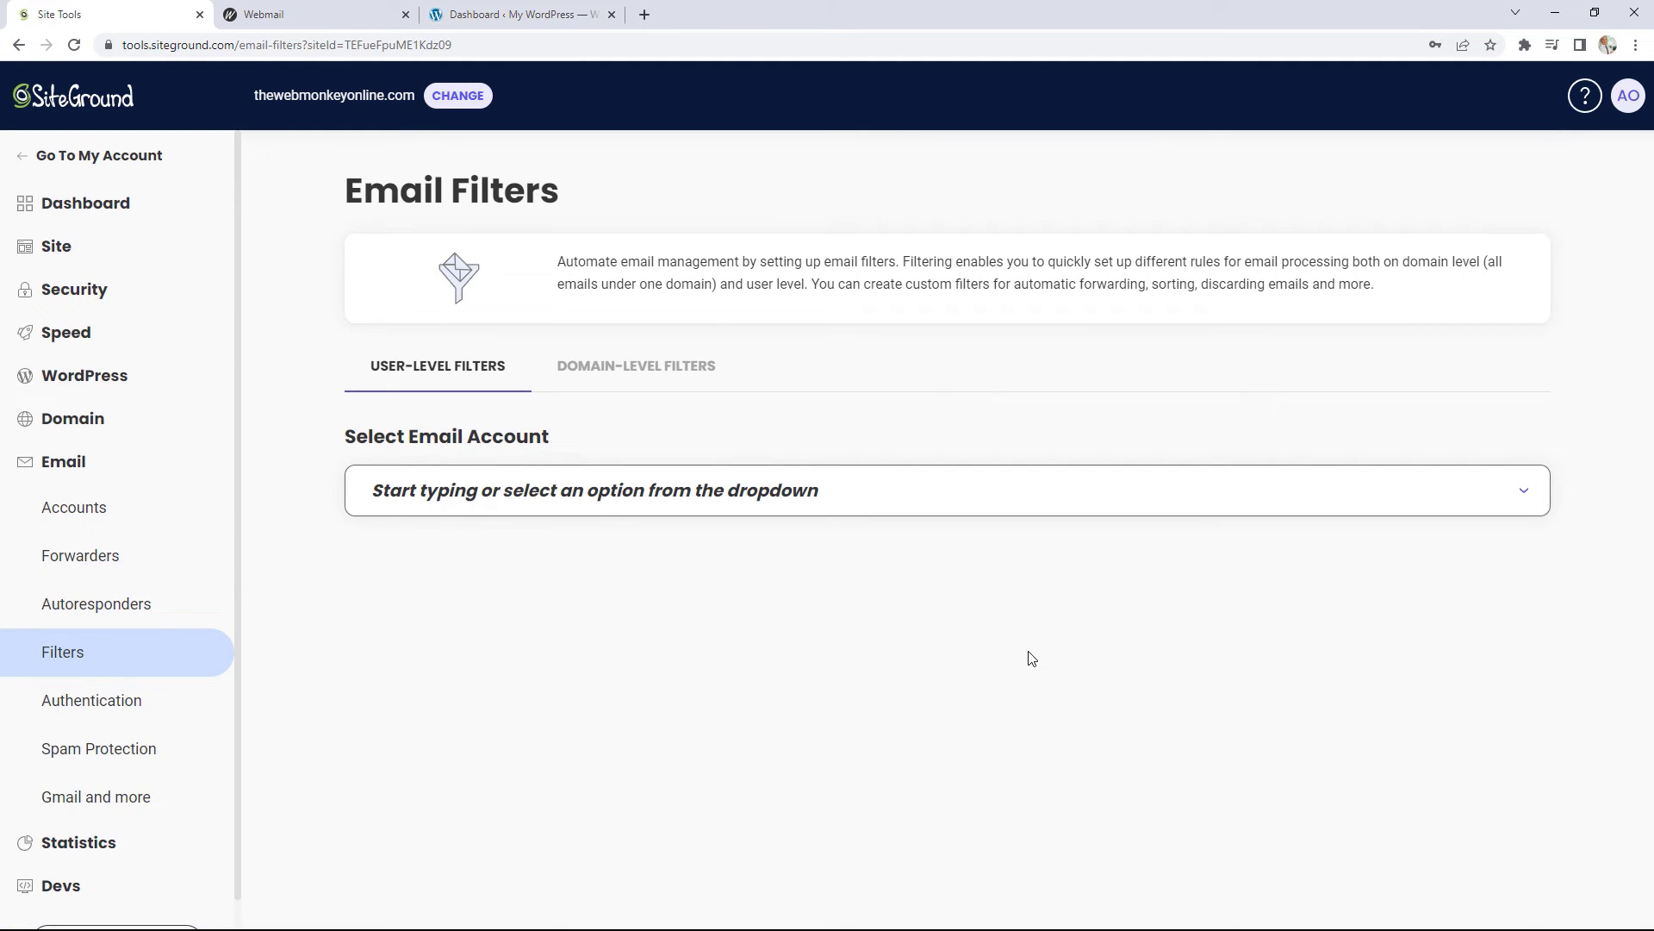
Step: Choose the site's mailbox for a new filter, review the filter actions, then open Email Authentication
left_click(904, 500)
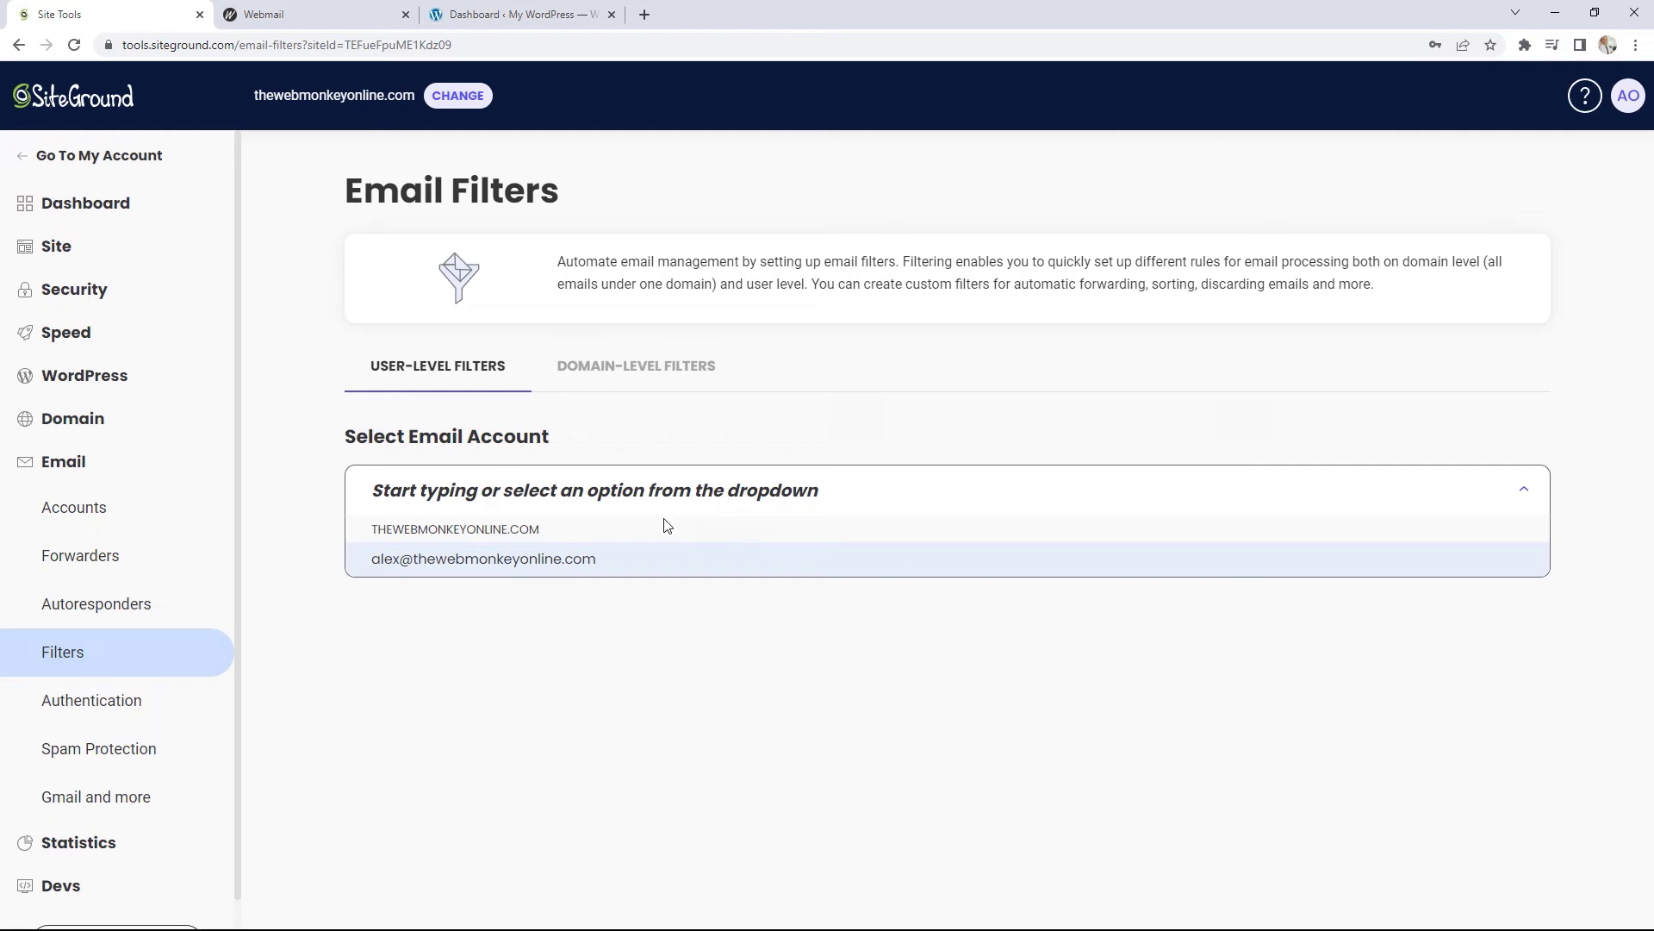
left_click(526, 562)
scroll(1116, 632, "down", 2)
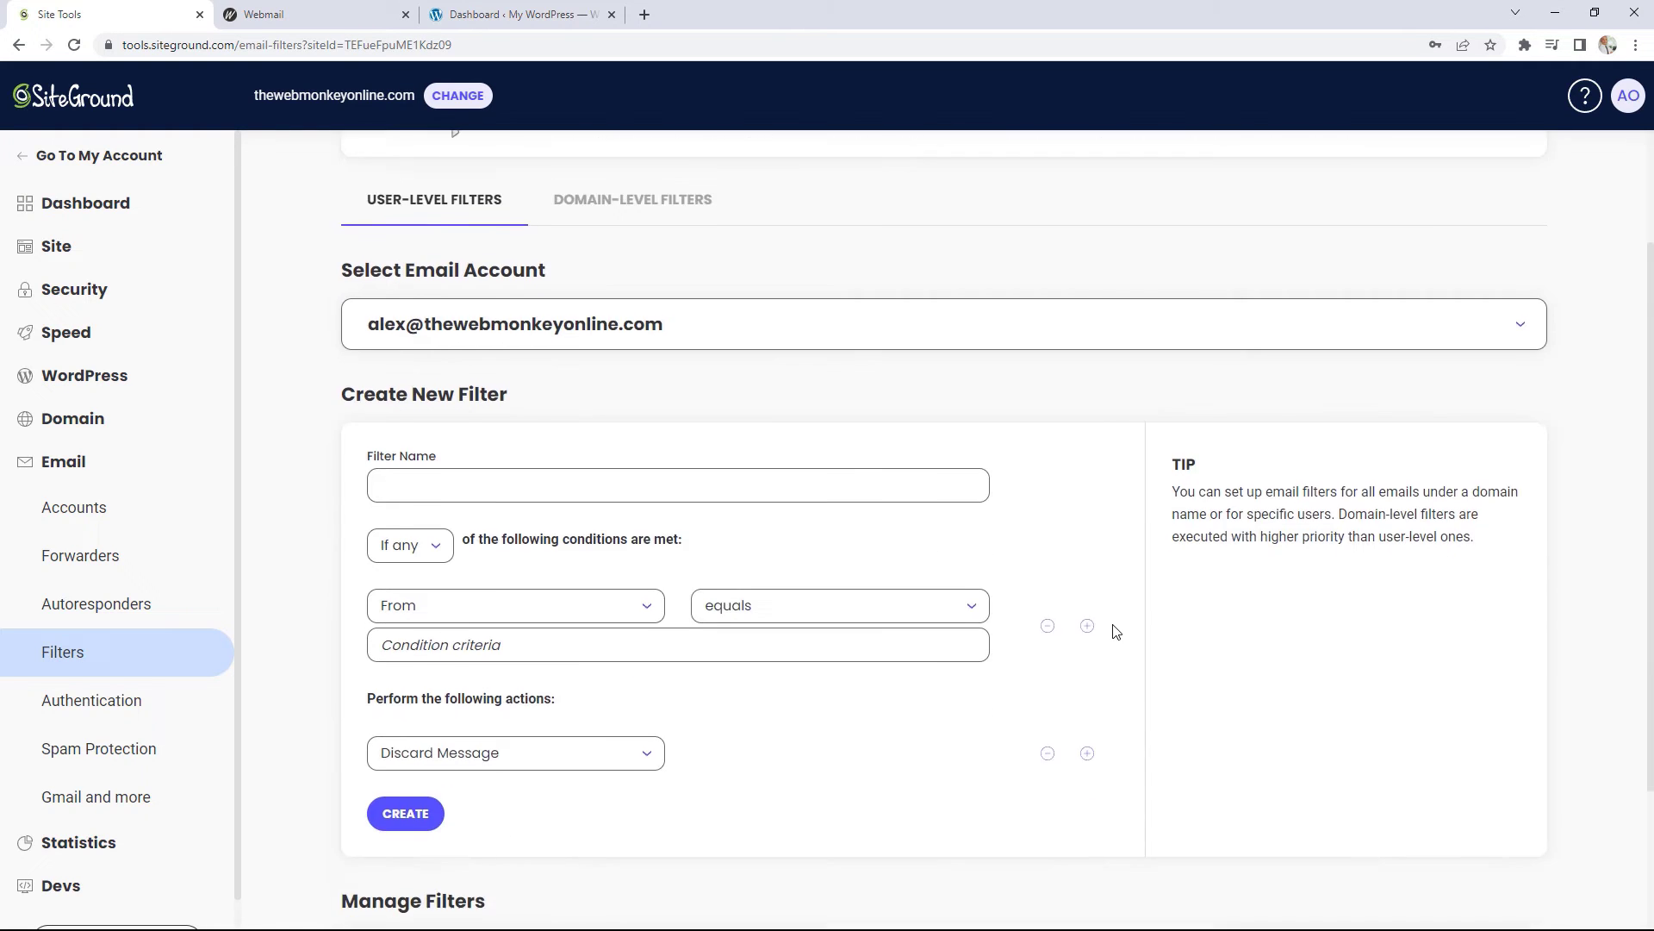
scroll(1116, 631, "down", 1)
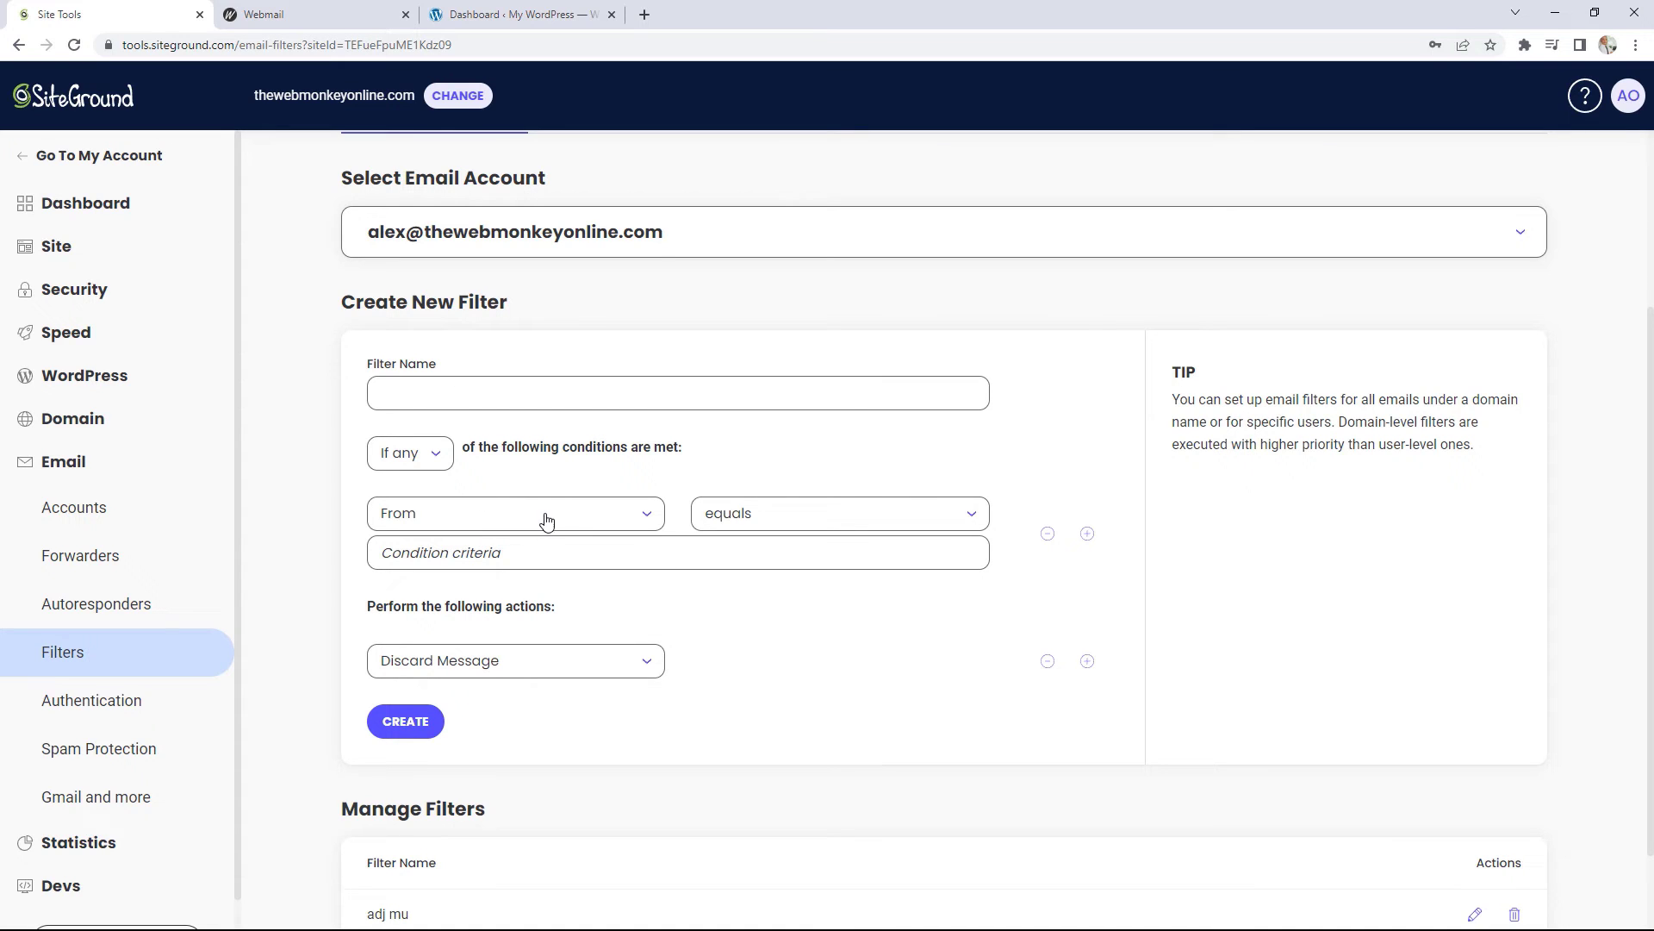
left_click(644, 665)
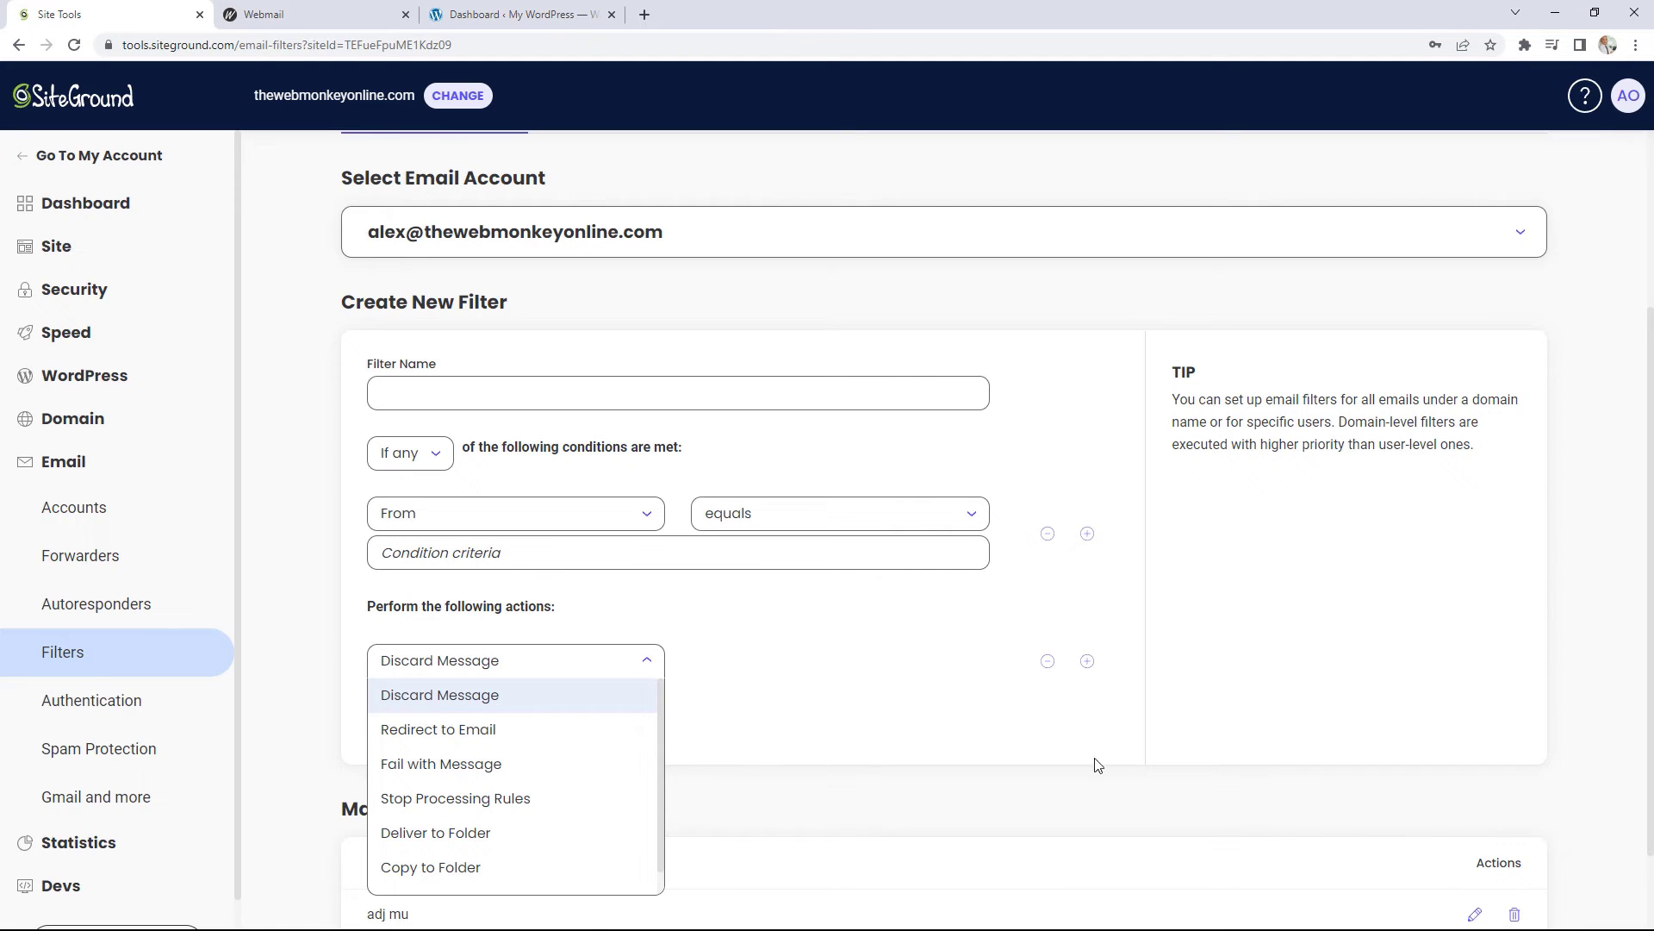
left_click(1299, 685)
scroll(1357, 640, "down", 1)
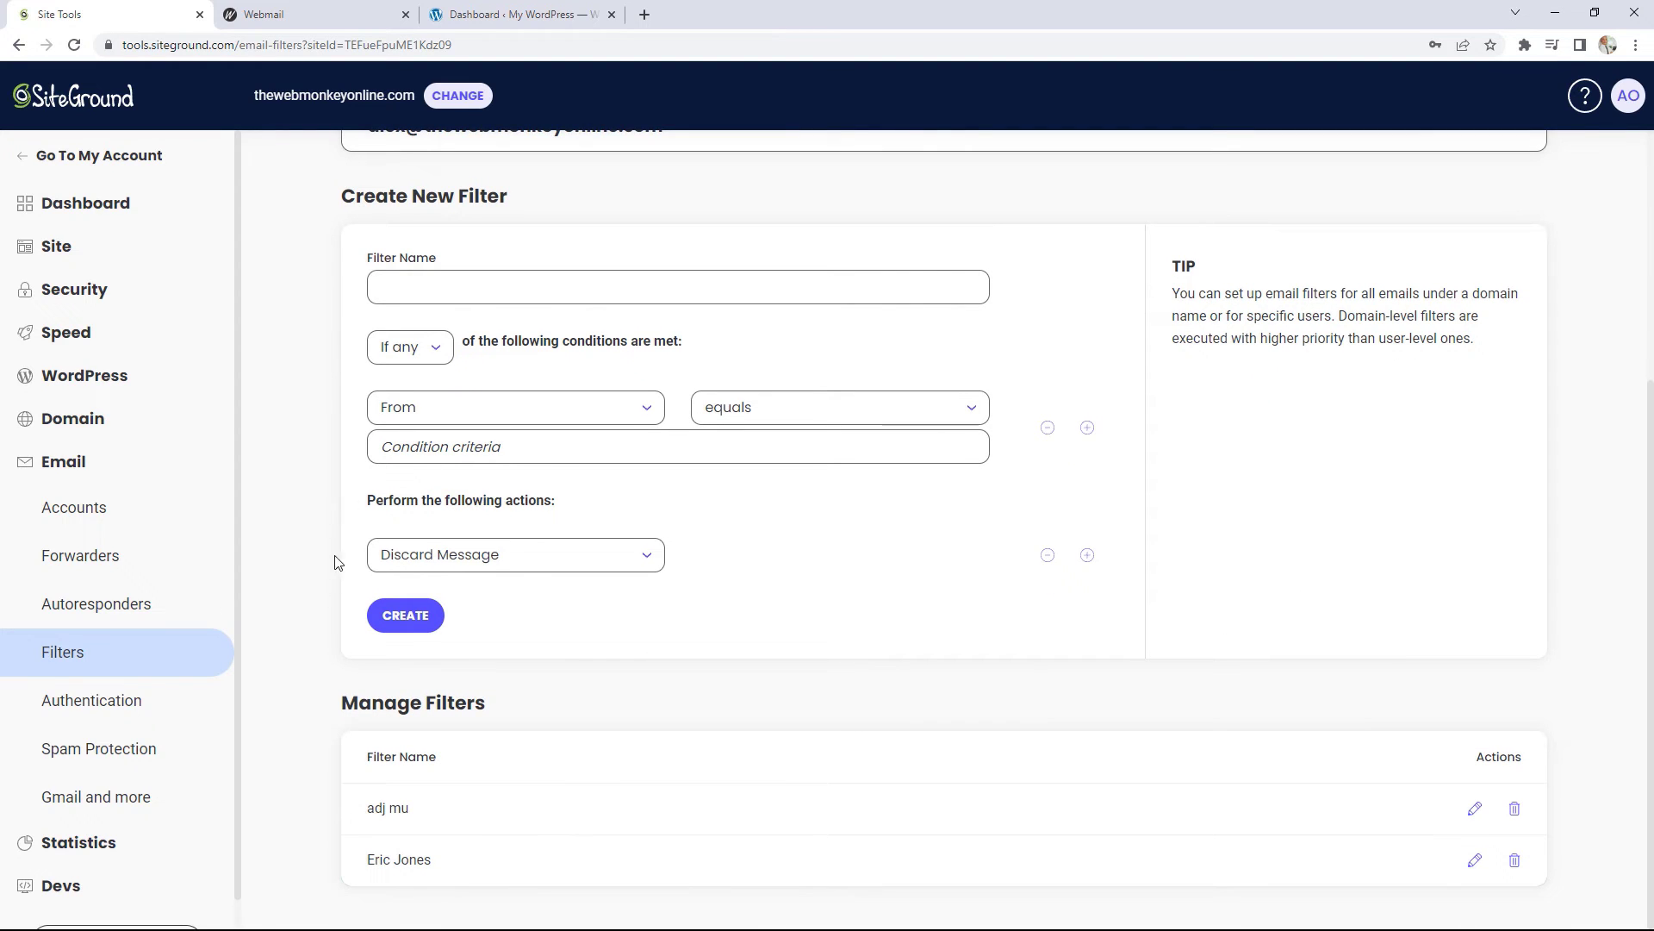
left_click(138, 702)
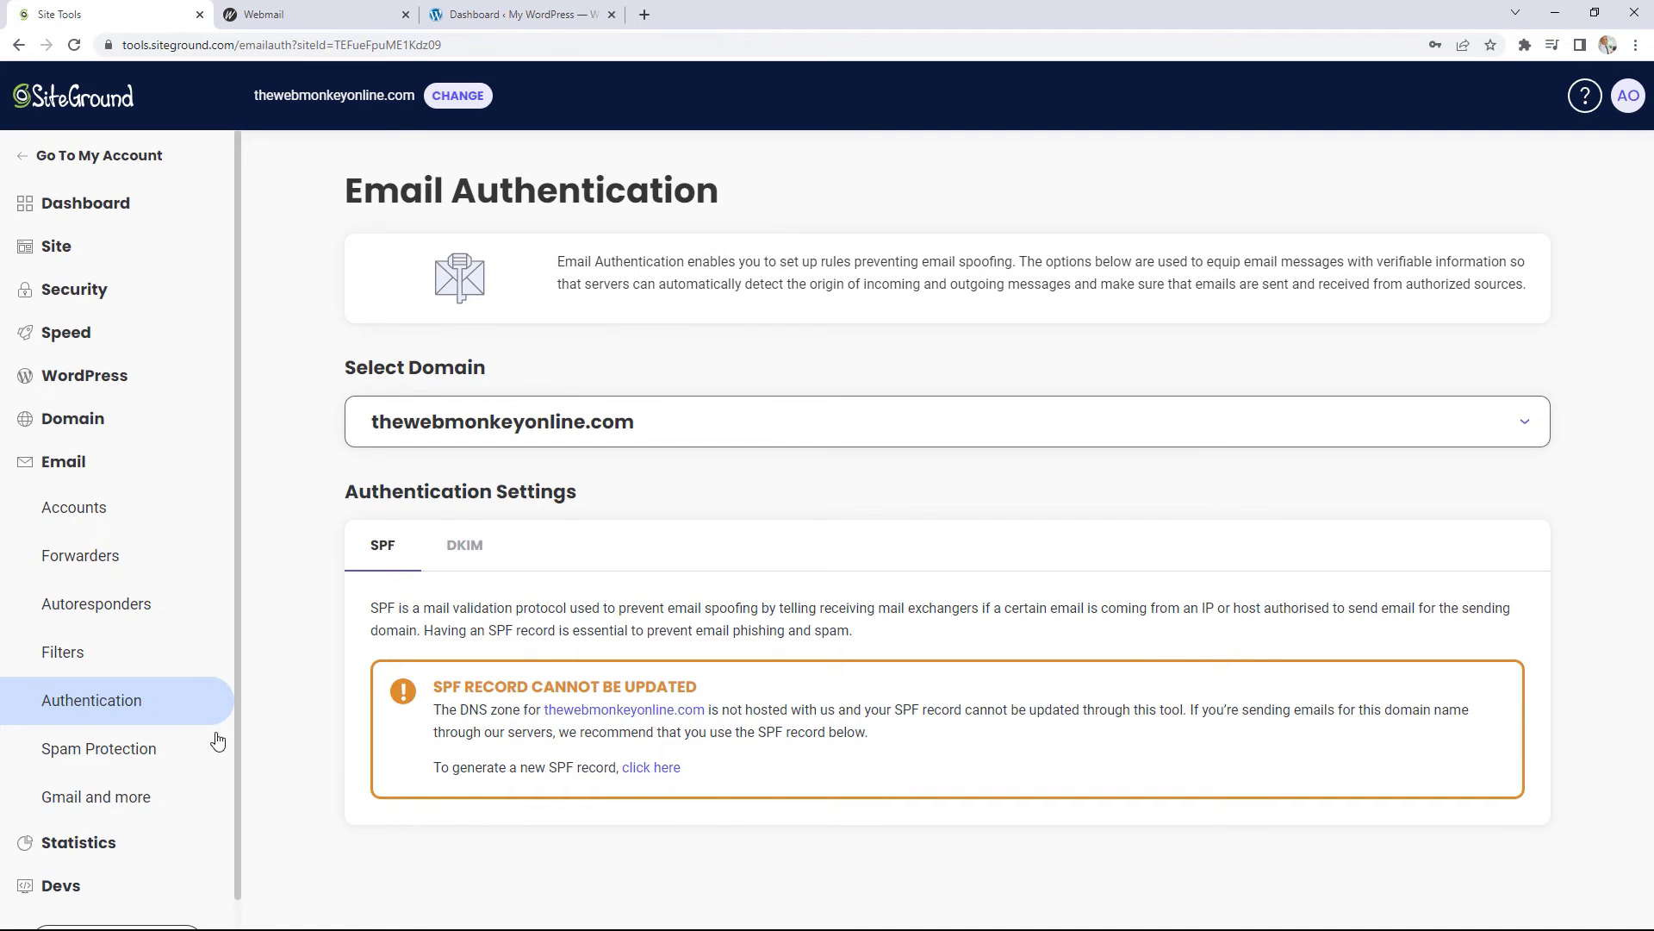
Step: Check the Spam Protection overview, then open the Professional Gmail and more page
left_click(160, 749)
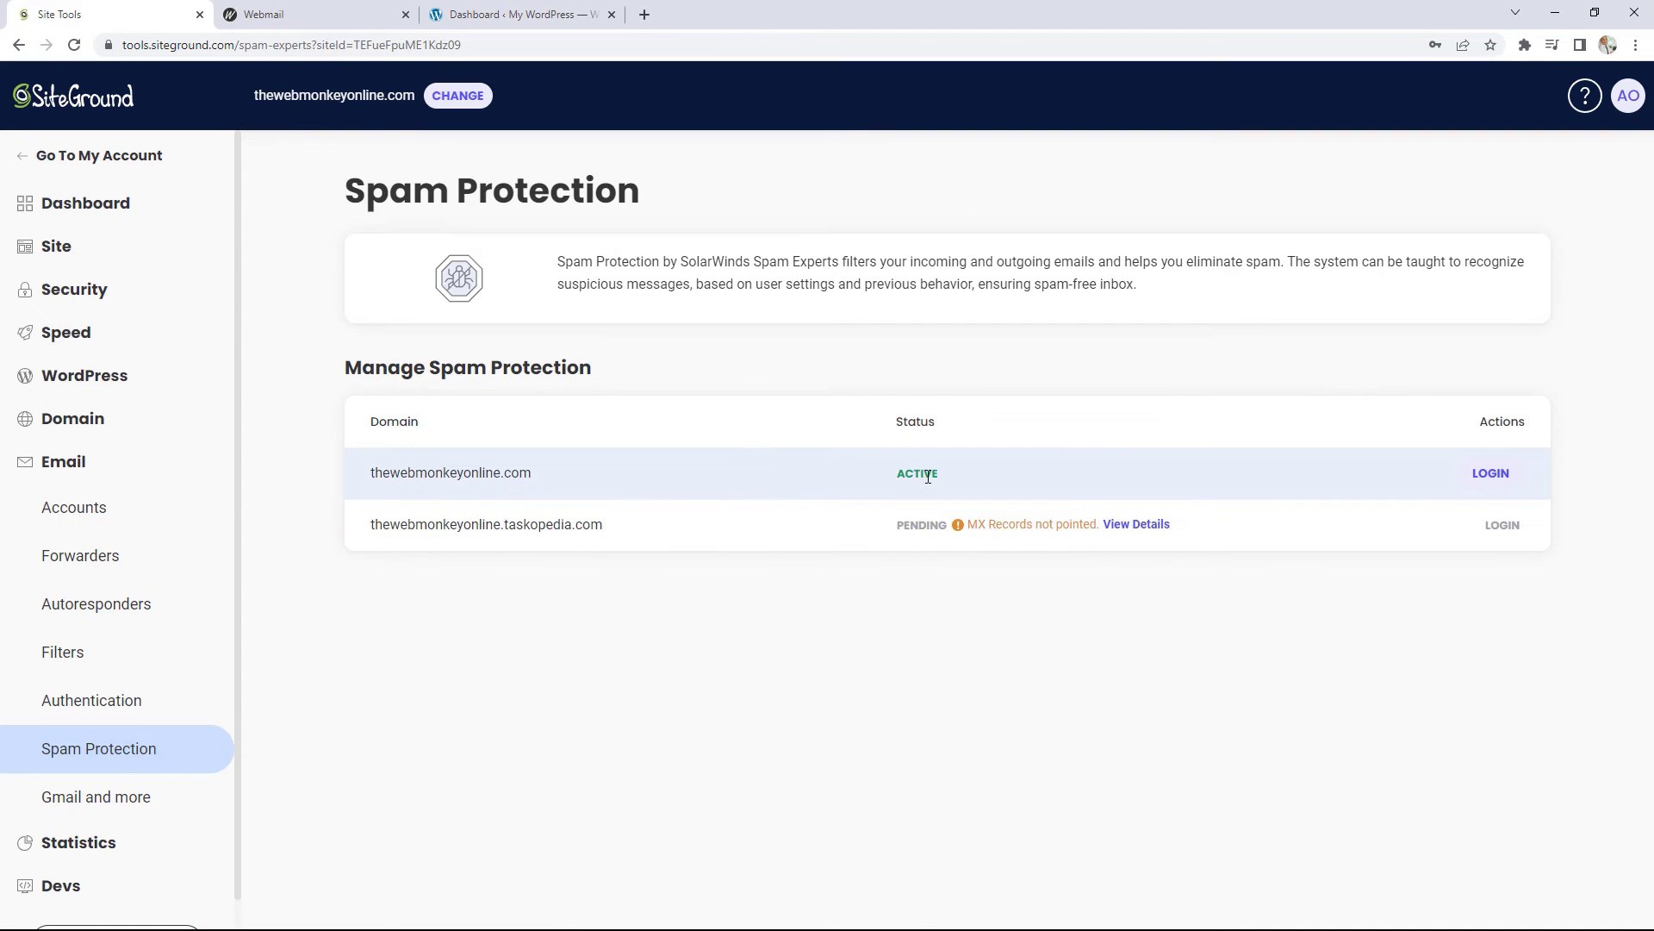
left_click(148, 800)
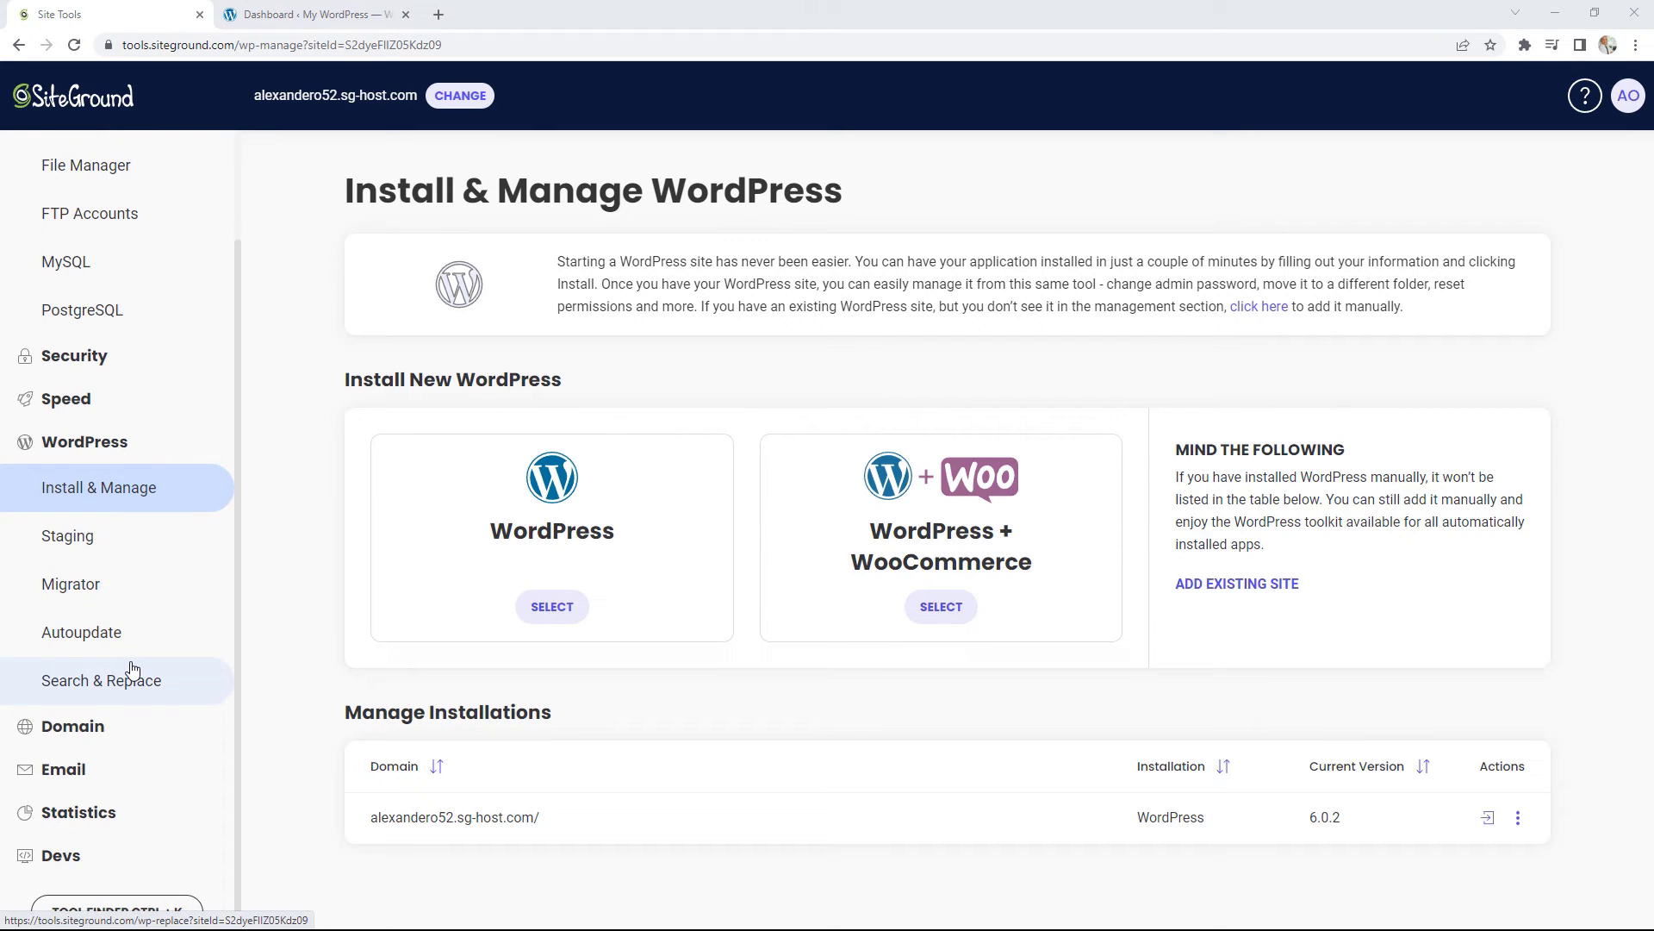
Step: Open WordPress Staging and enter 'Test Copy' as the new staging copy's name
left_click(105, 542)
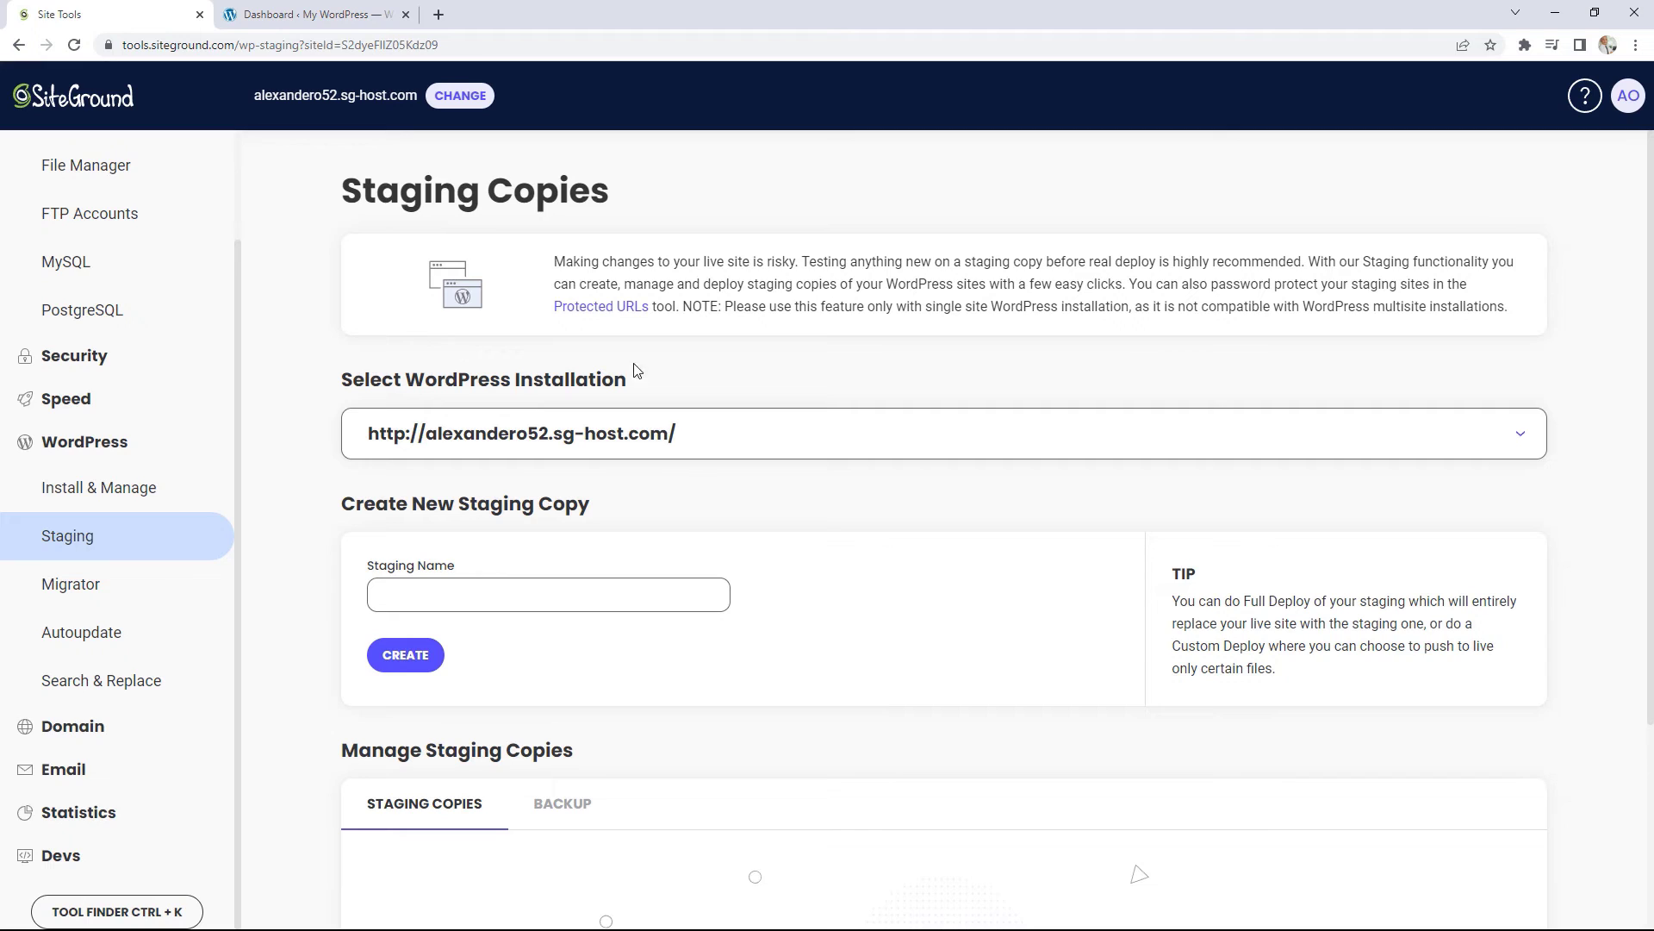
left_click(438, 593)
type("Test Copy")
Step: Create the Test Copy staging copy without the extra non-standard file and find it under Manage Staging Copies
left_click(396, 659)
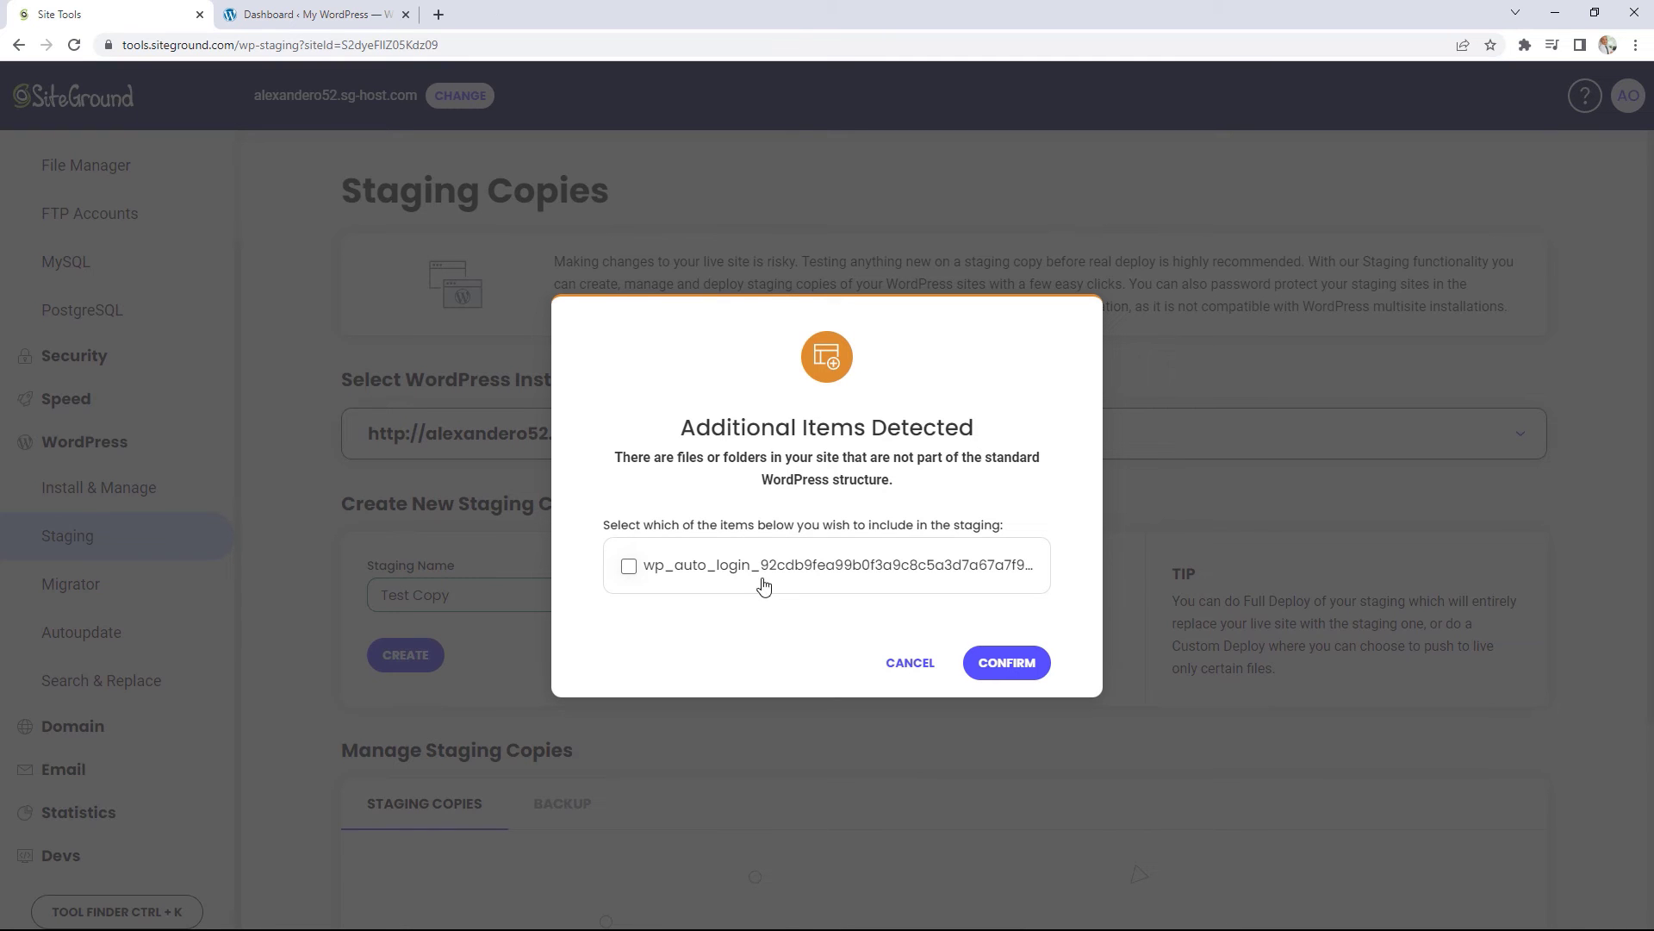
left_click(1011, 667)
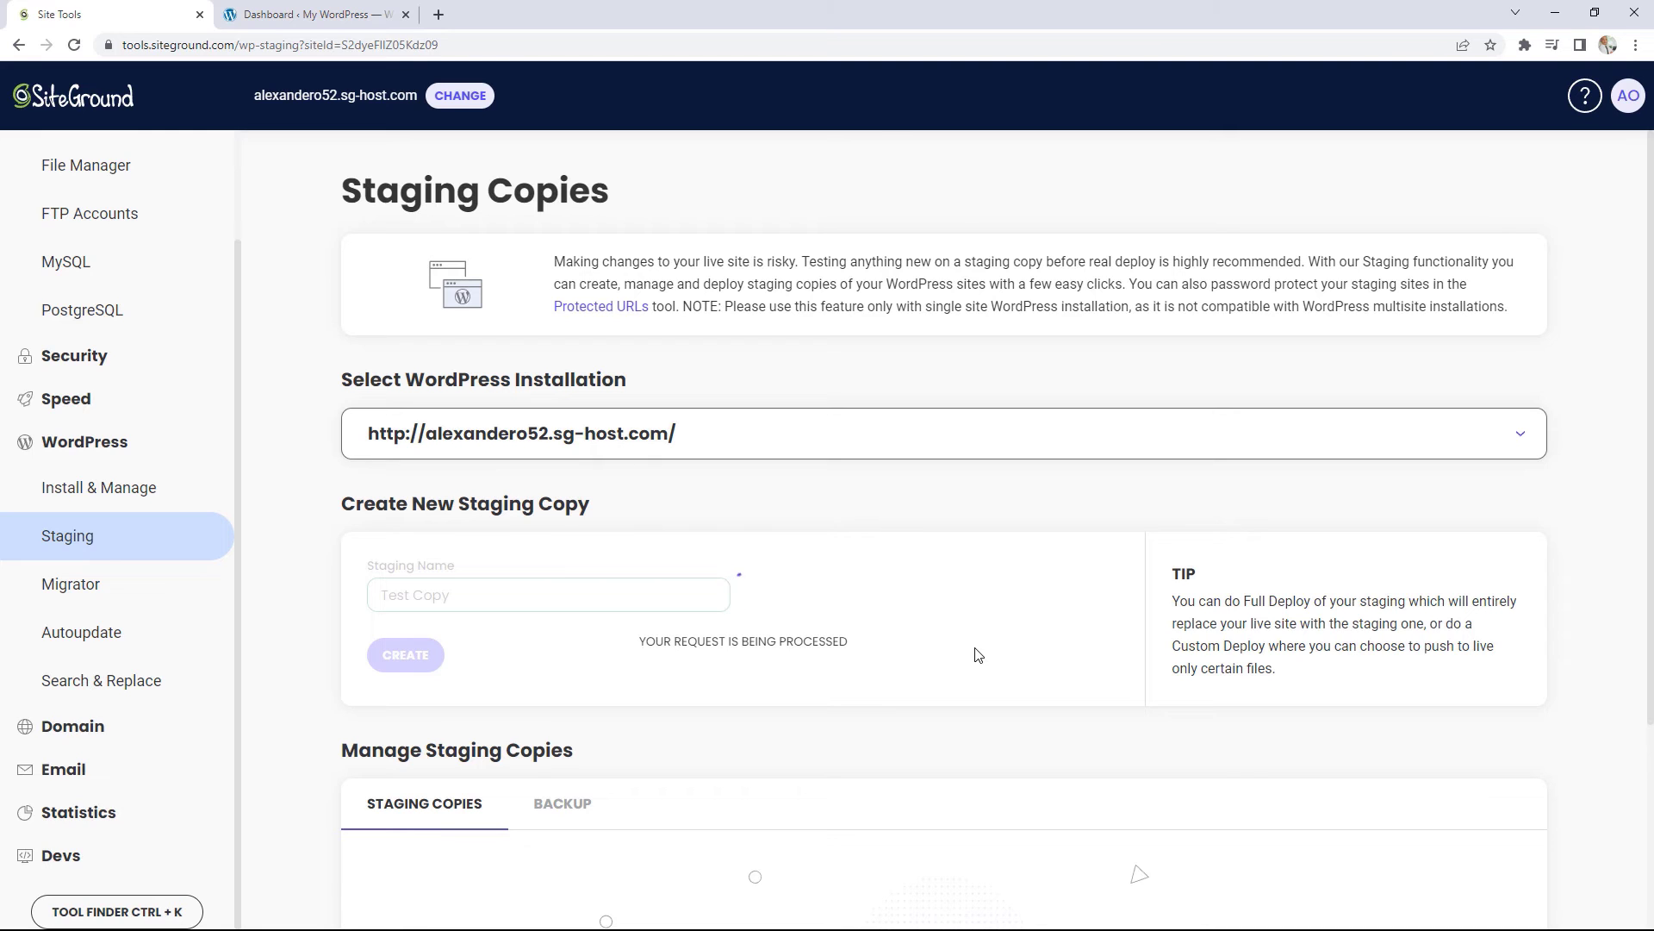
scroll(978, 646, "down", 2)
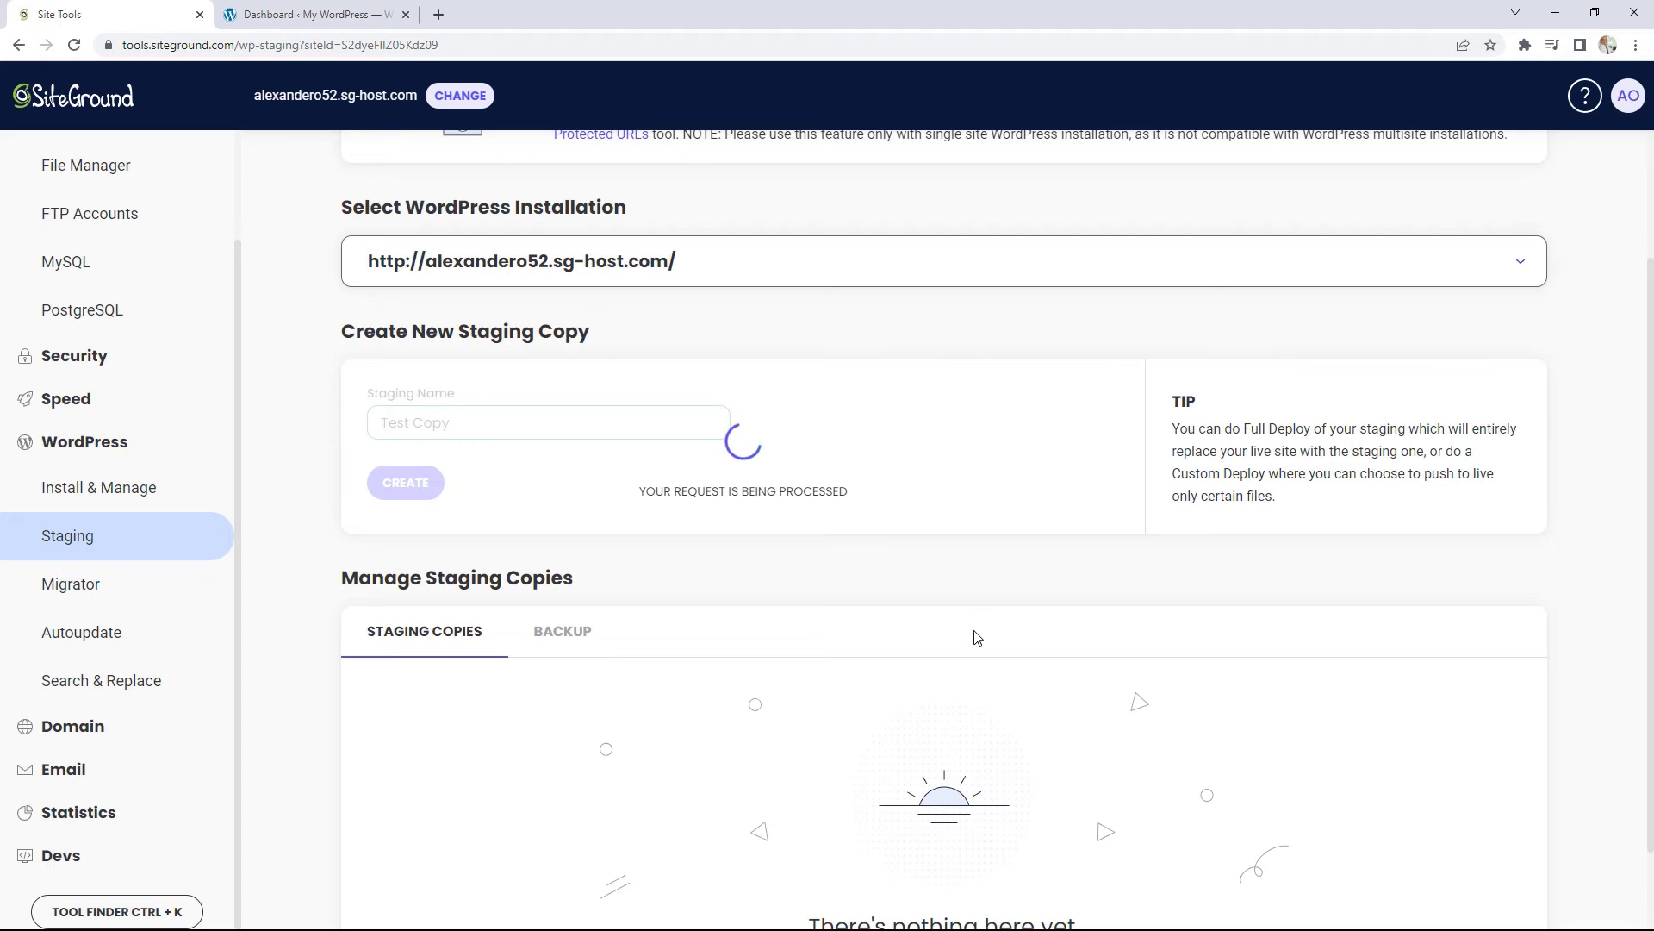
scroll(978, 638, "up", 1)
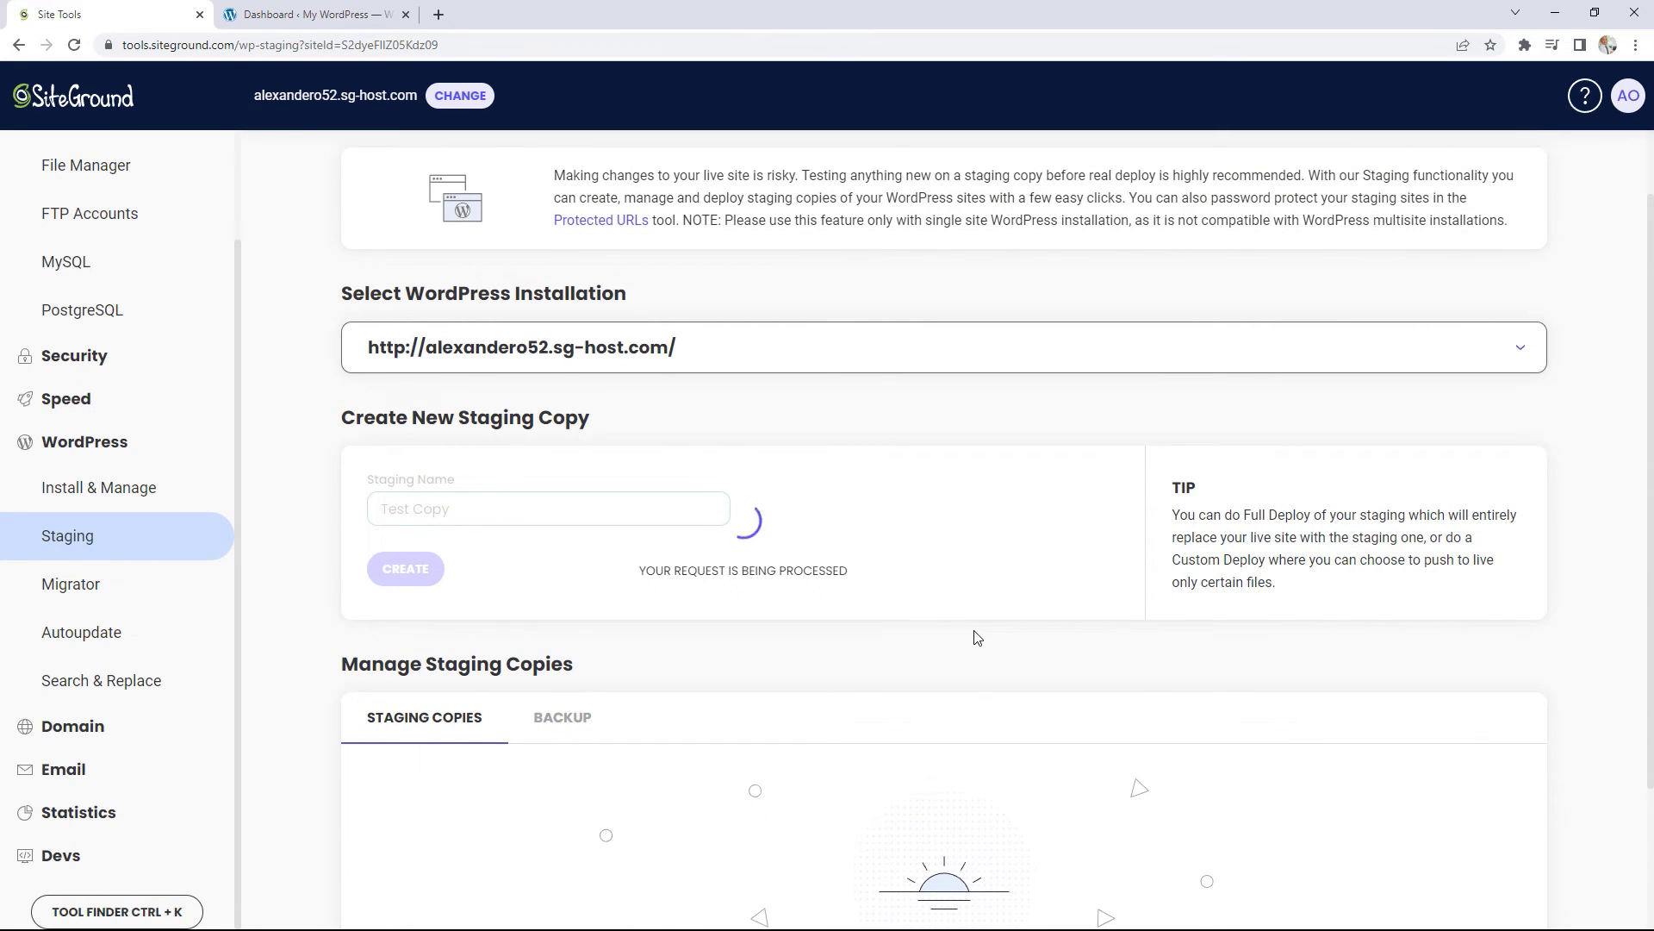
scroll(978, 637, "up", 1)
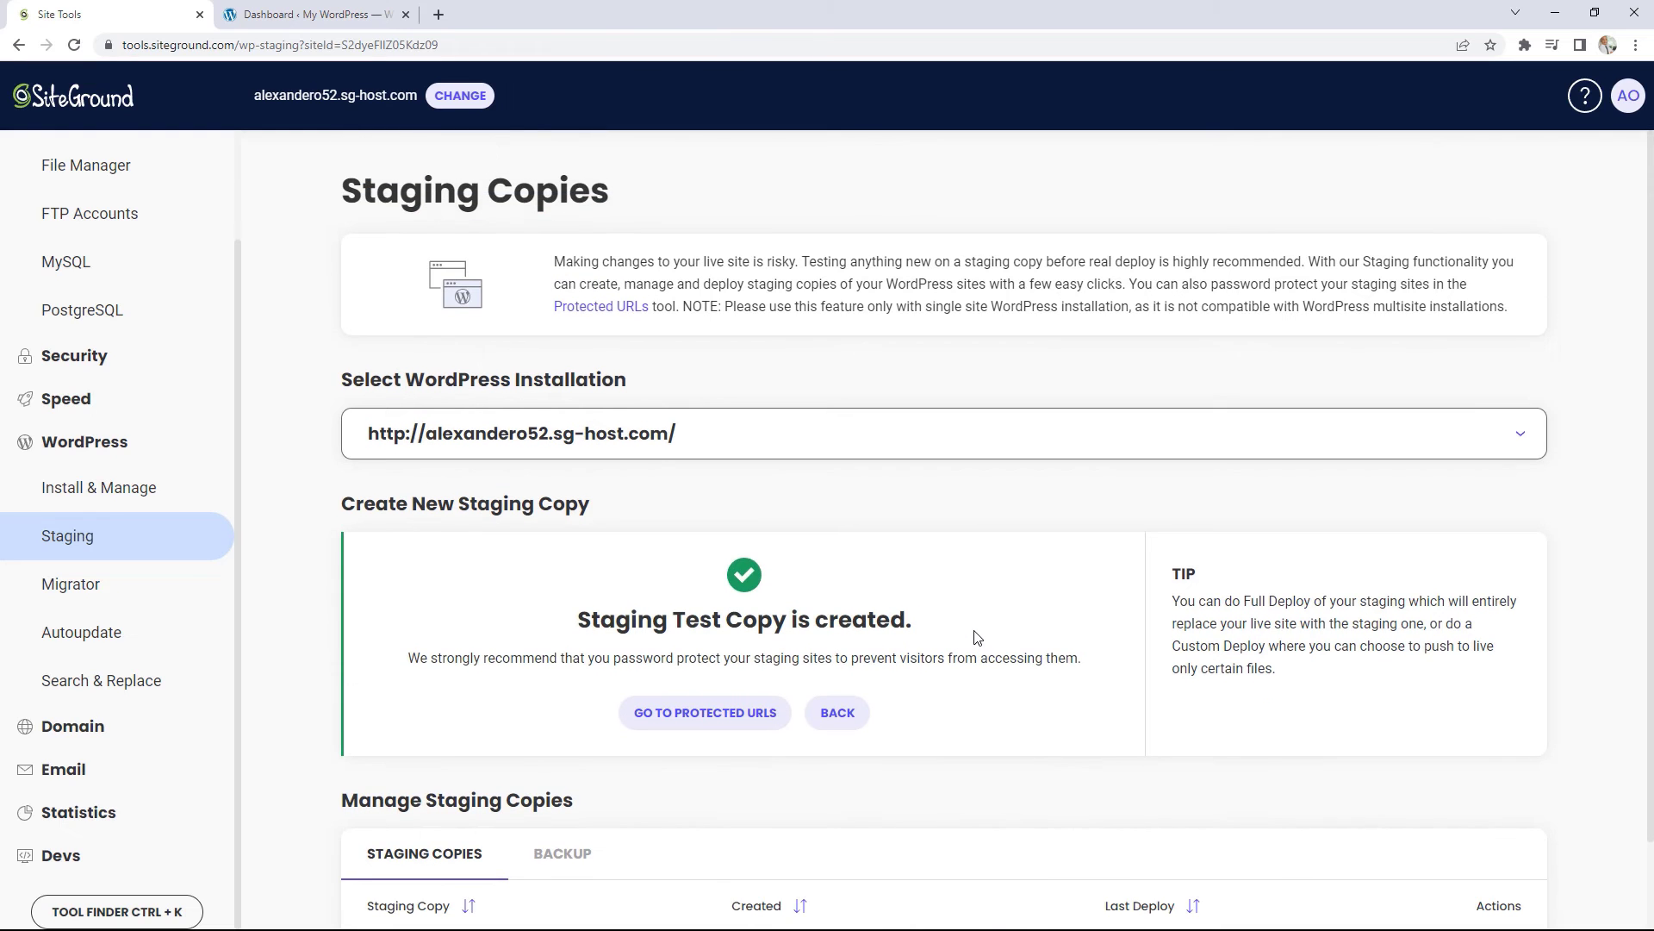
scroll(978, 638, "down", 1)
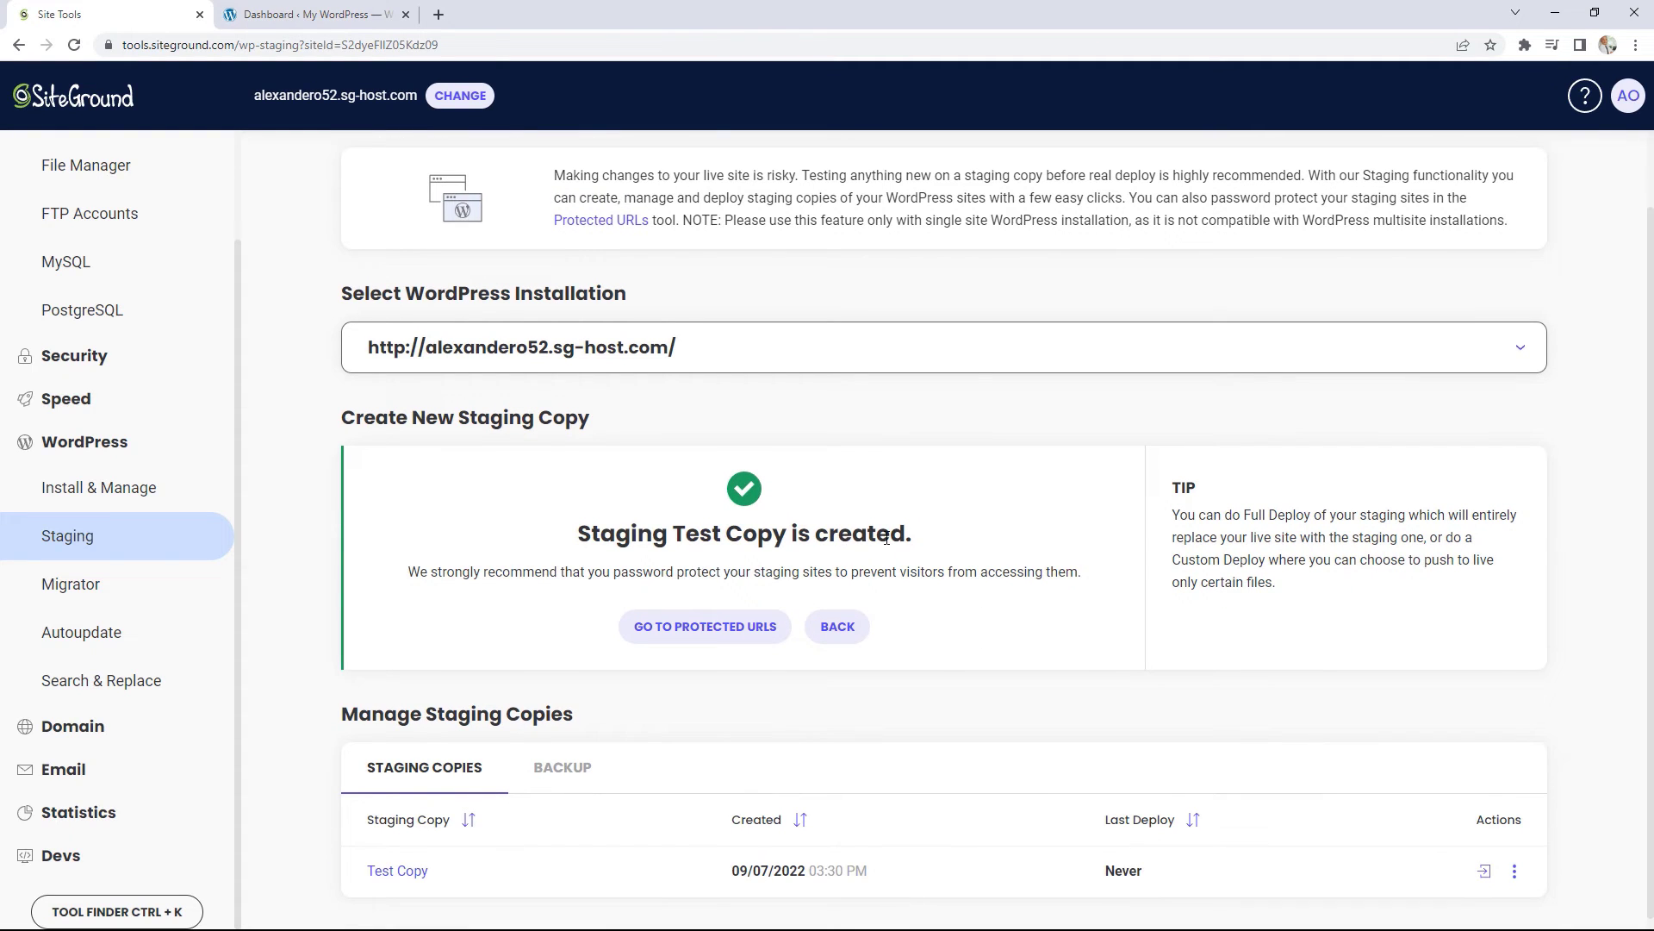
scroll(887, 537, "down", 1)
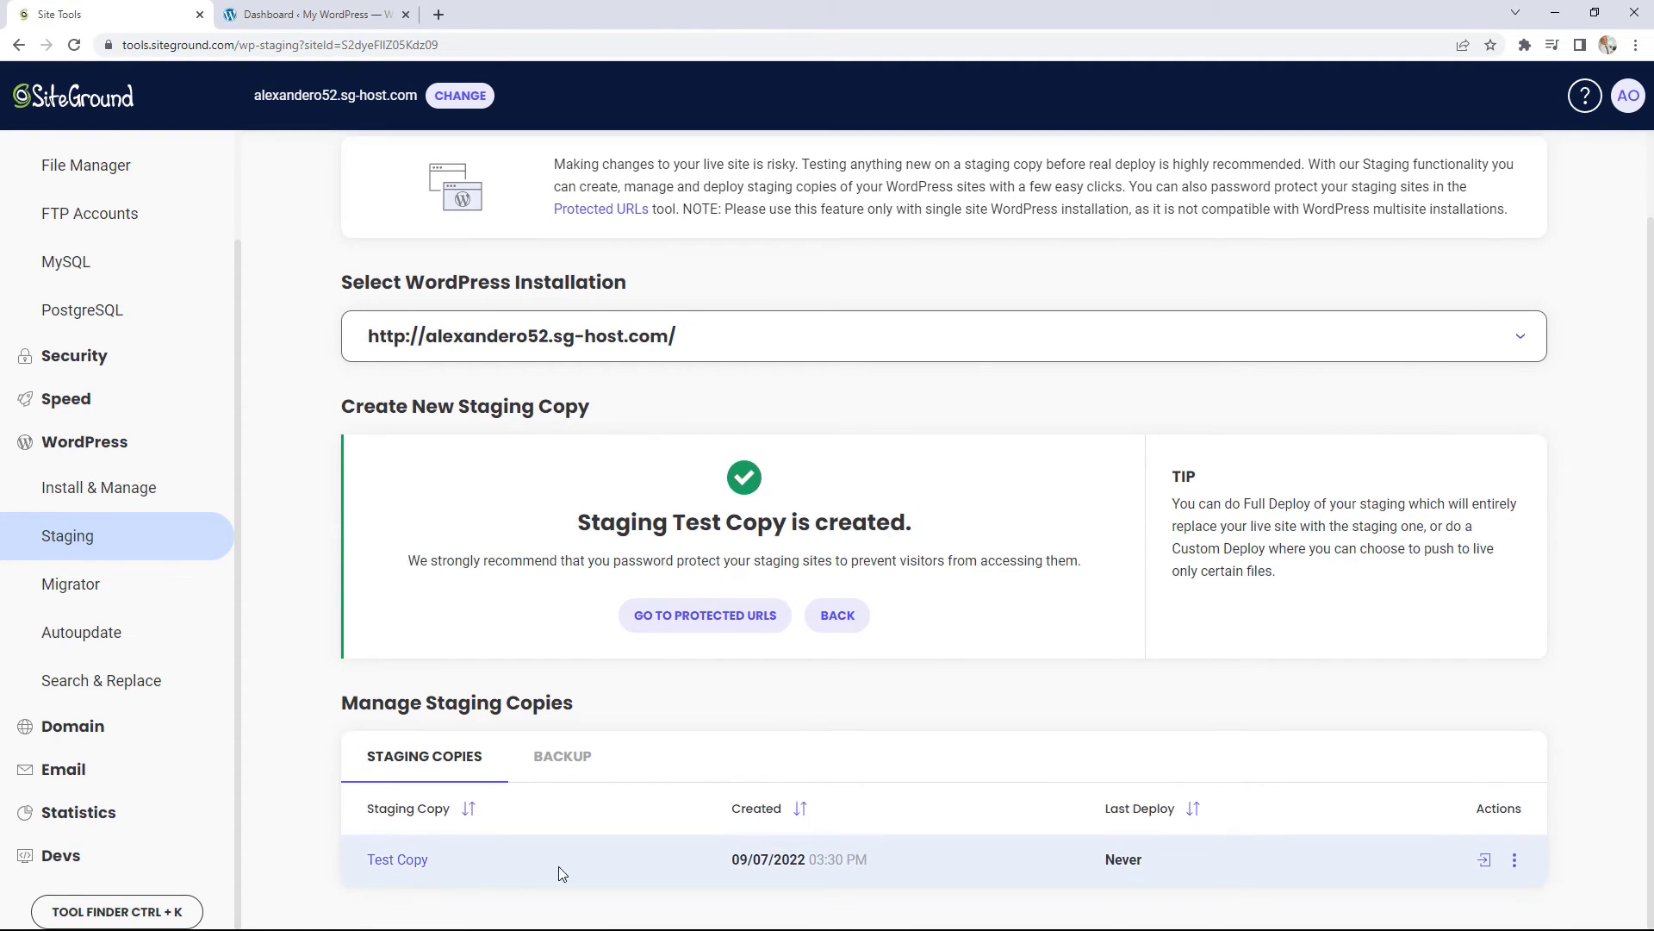
left_click(405, 860)
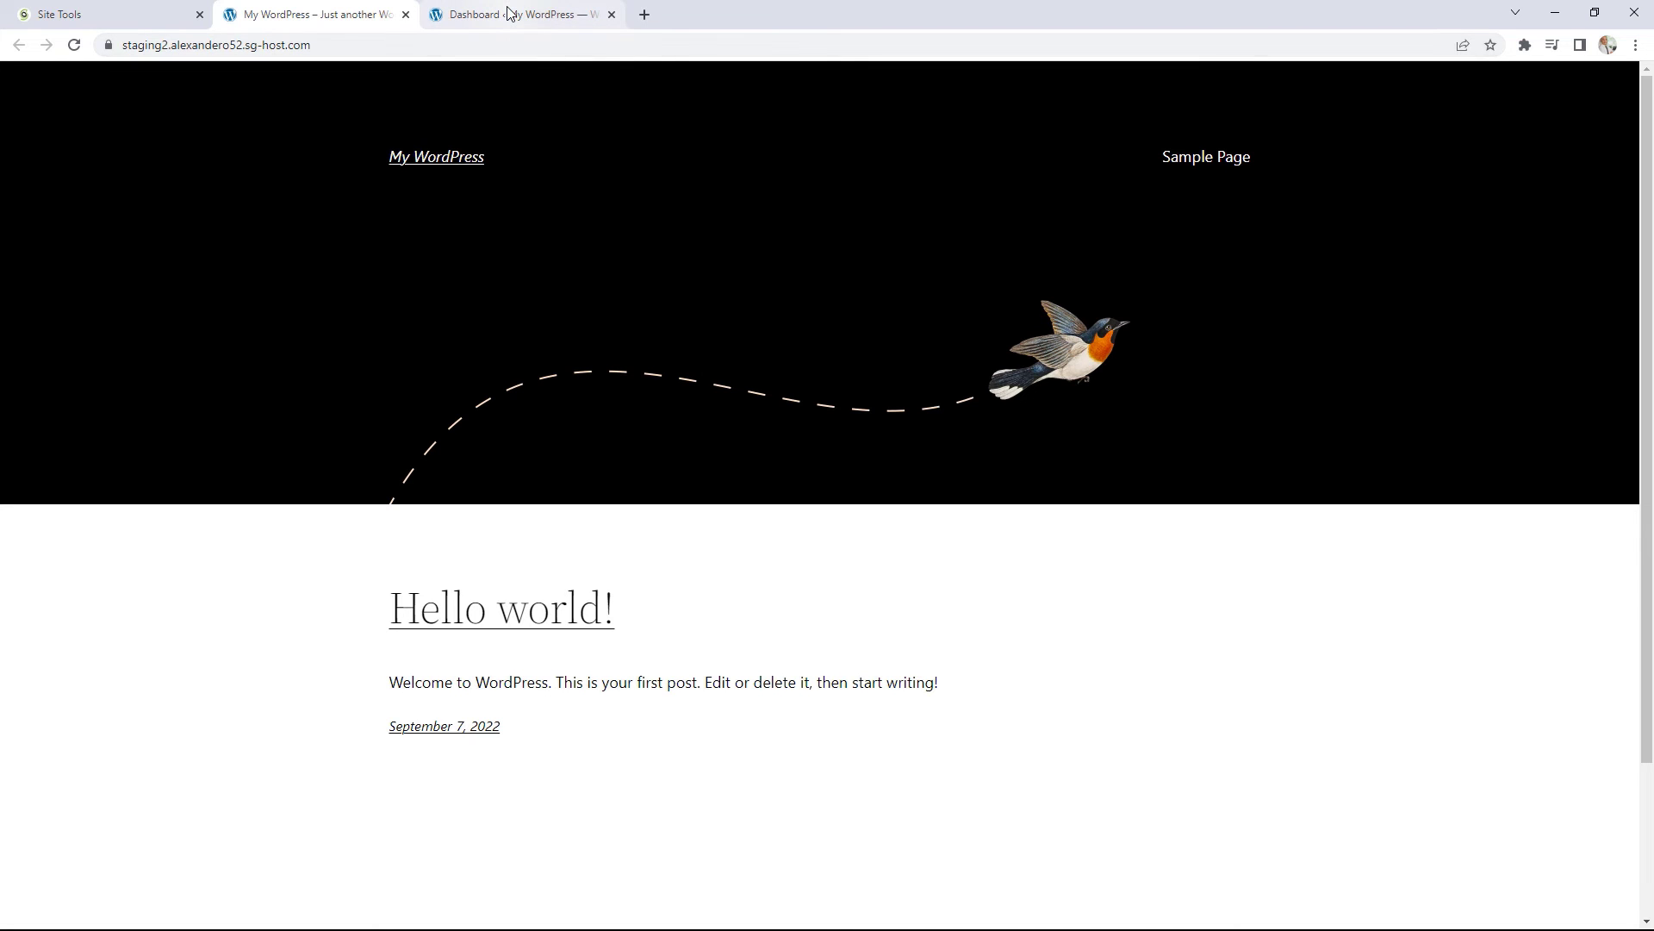
mouse_move(509, 13)
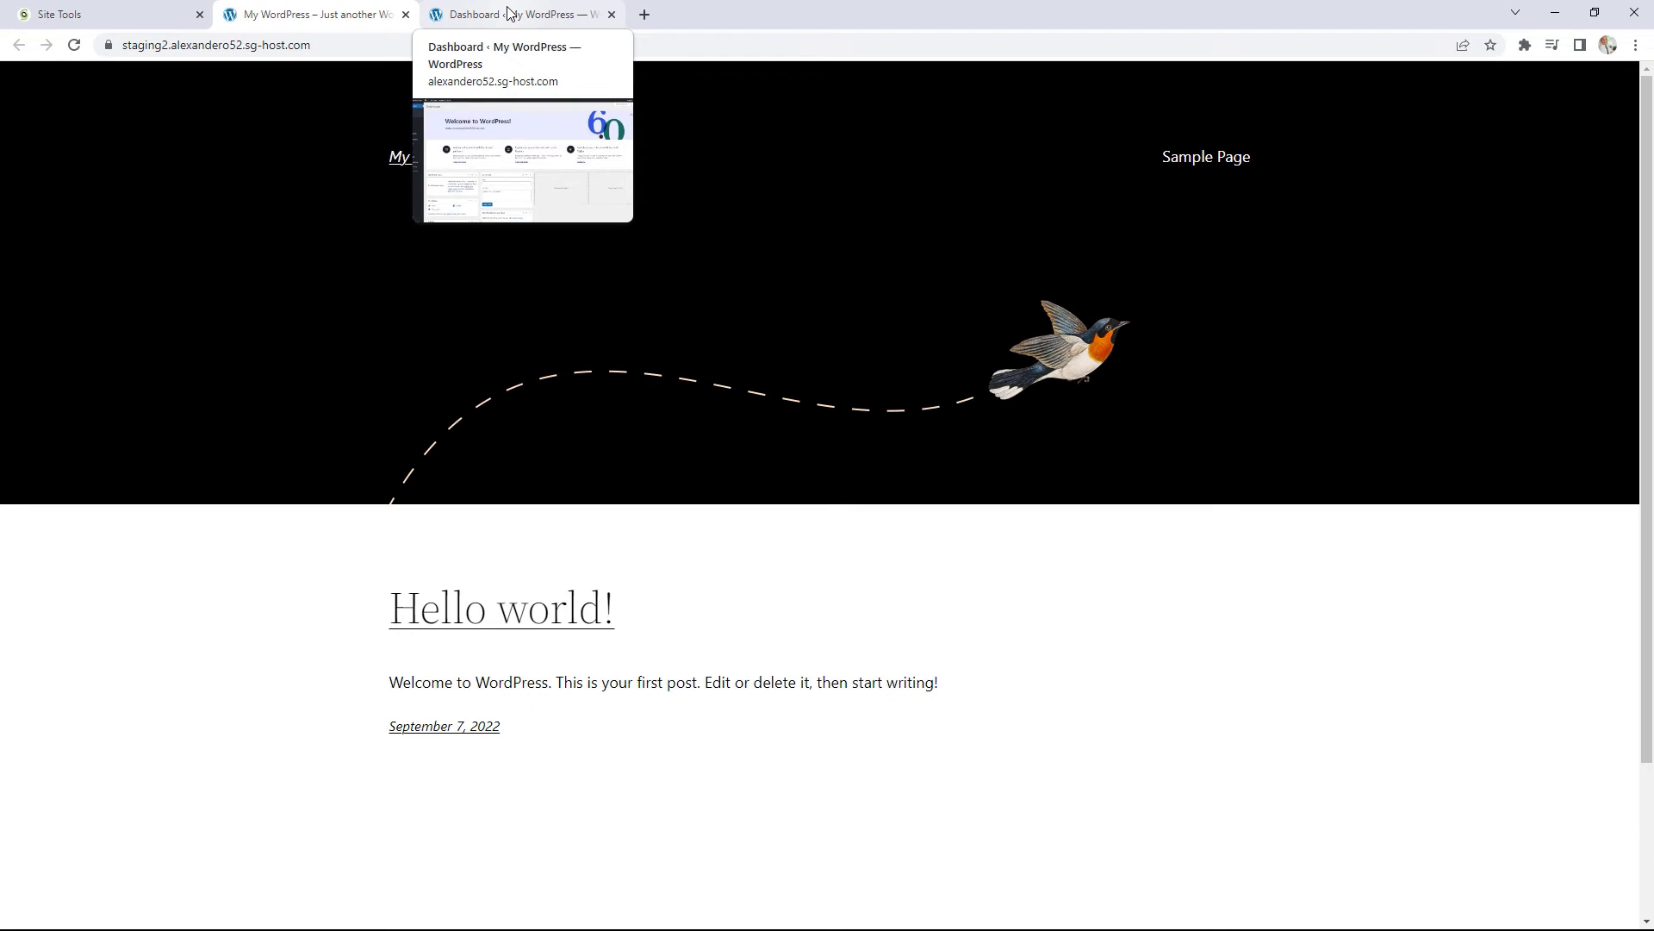
left_click(406, 15)
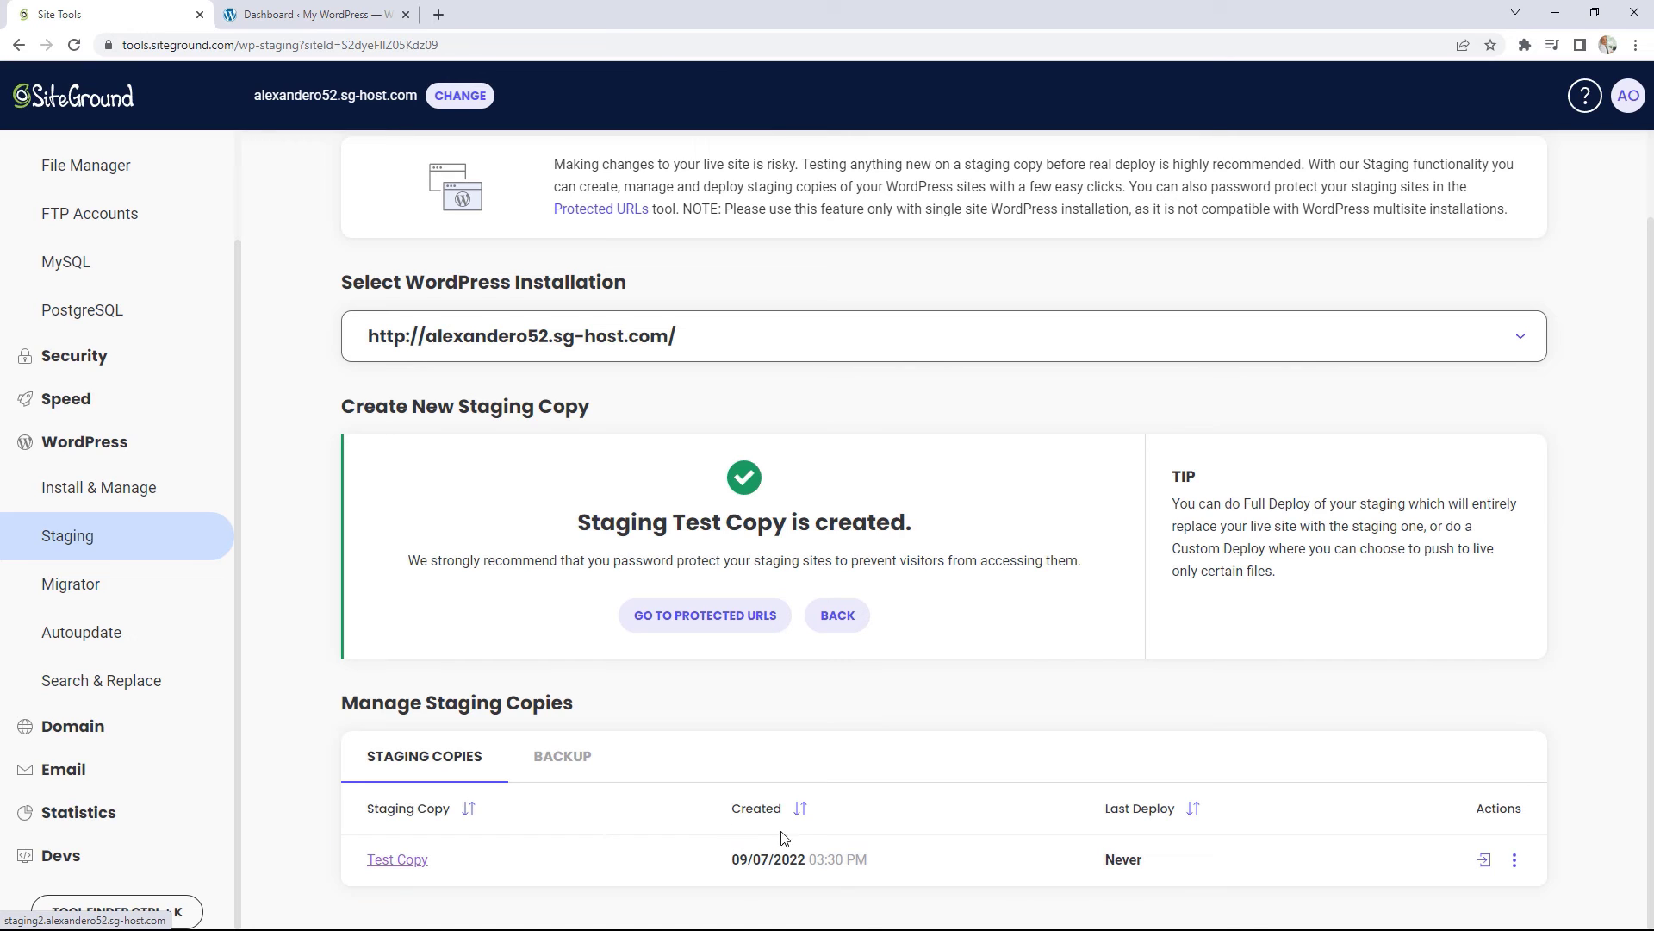
Step: View the Test Copy row's deploy actions, then open the WordPress Migrator tool
left_click(1514, 859)
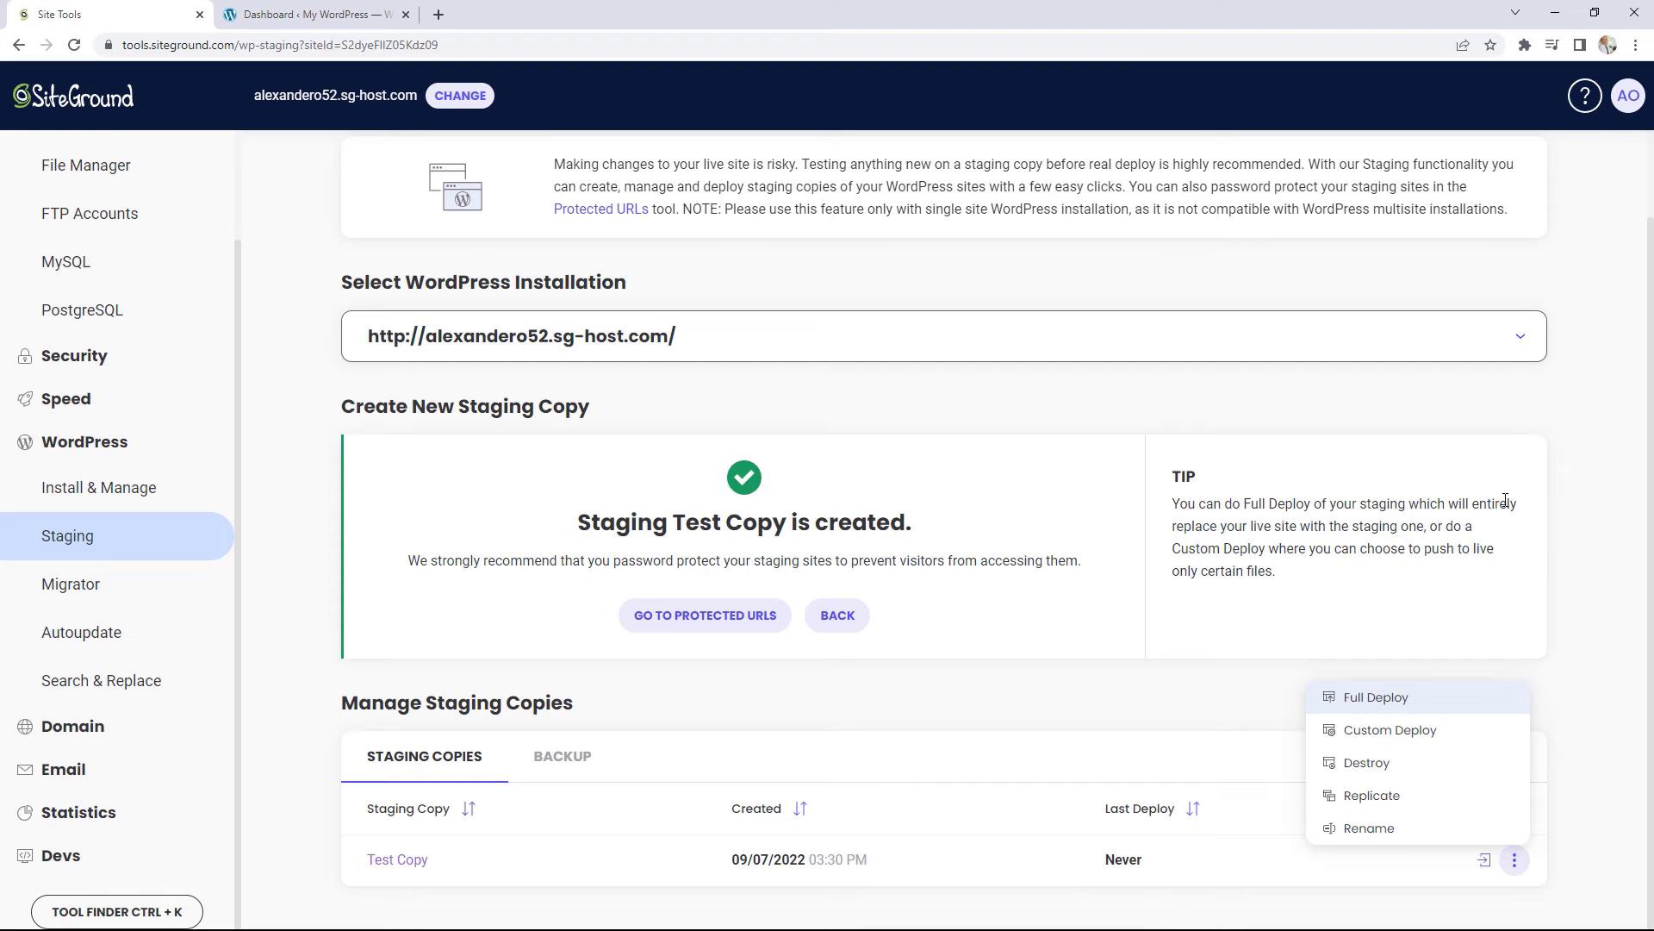
left_click(86, 587)
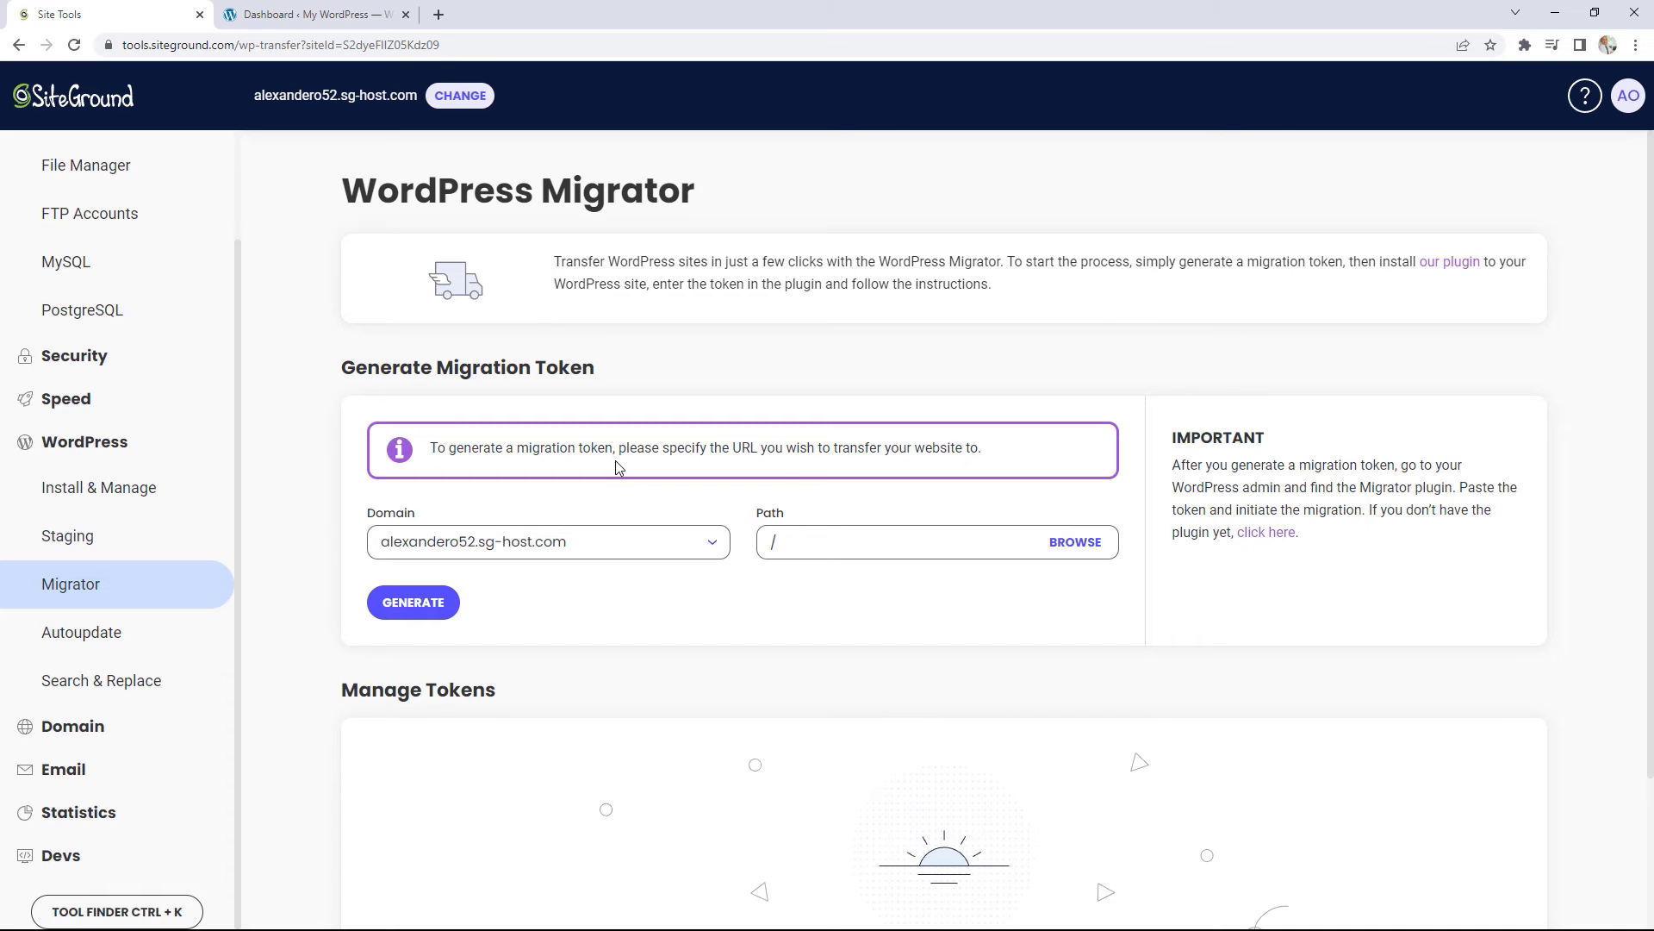
Step: Open the WordPress Autoupdate page showing the site on WordPress 6.0.2
left_click(133, 634)
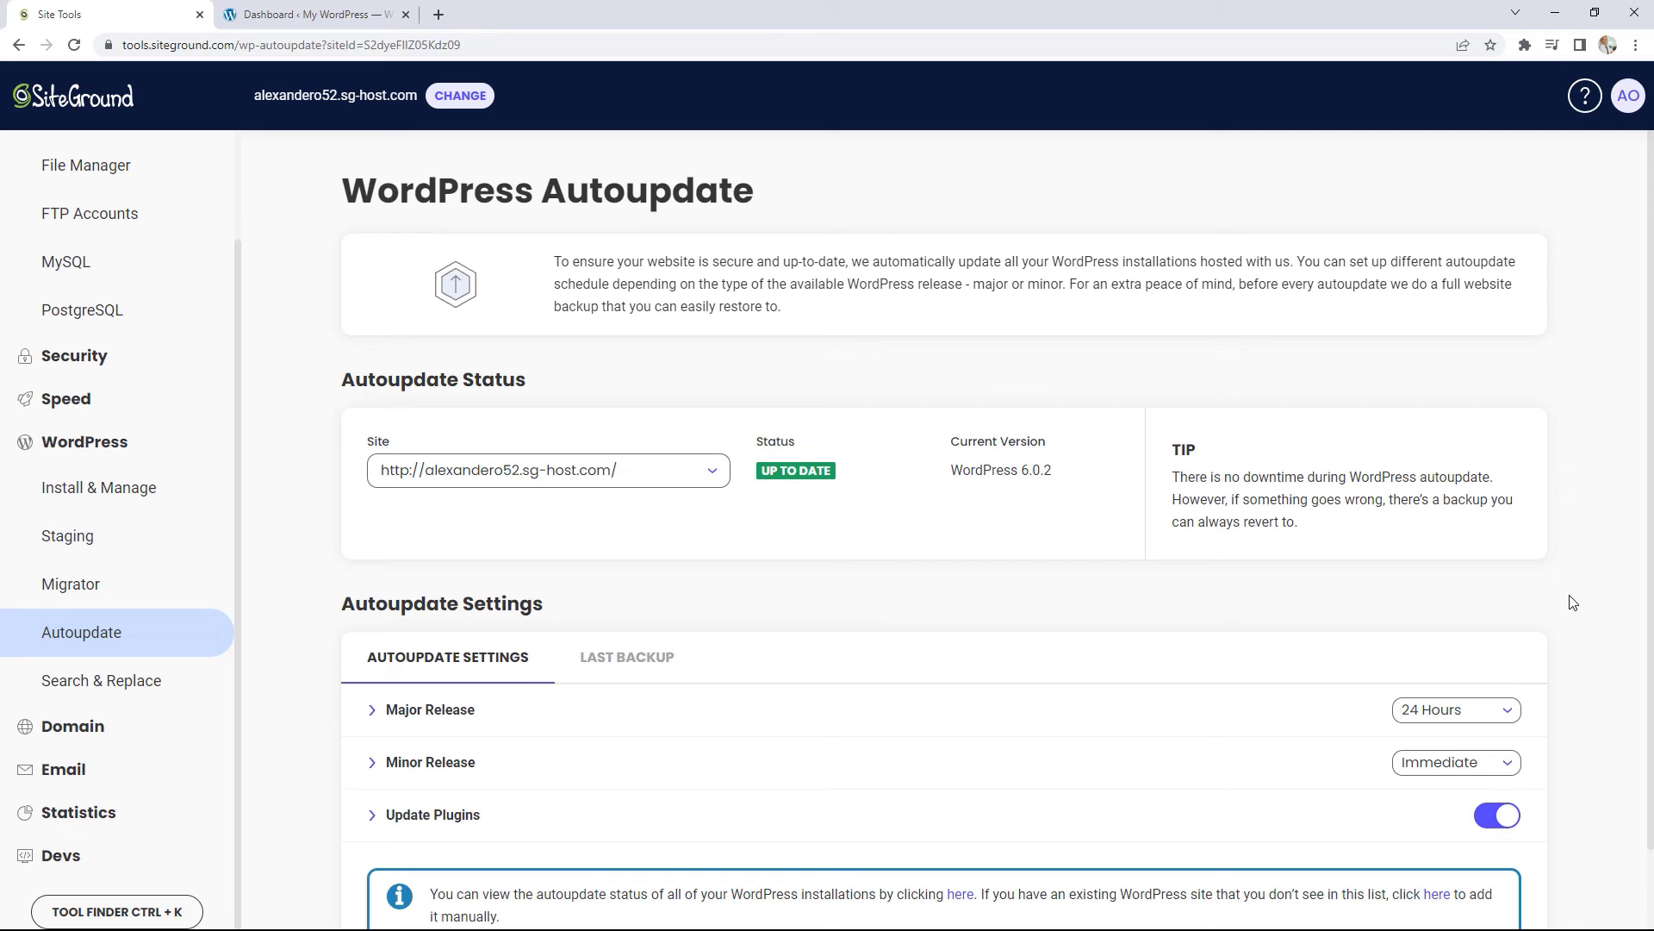
Step: Delay Major and Minor Release autoupdates to 72 Hours and turn off plugin autoupdates
scroll(834, 668, "down", 1)
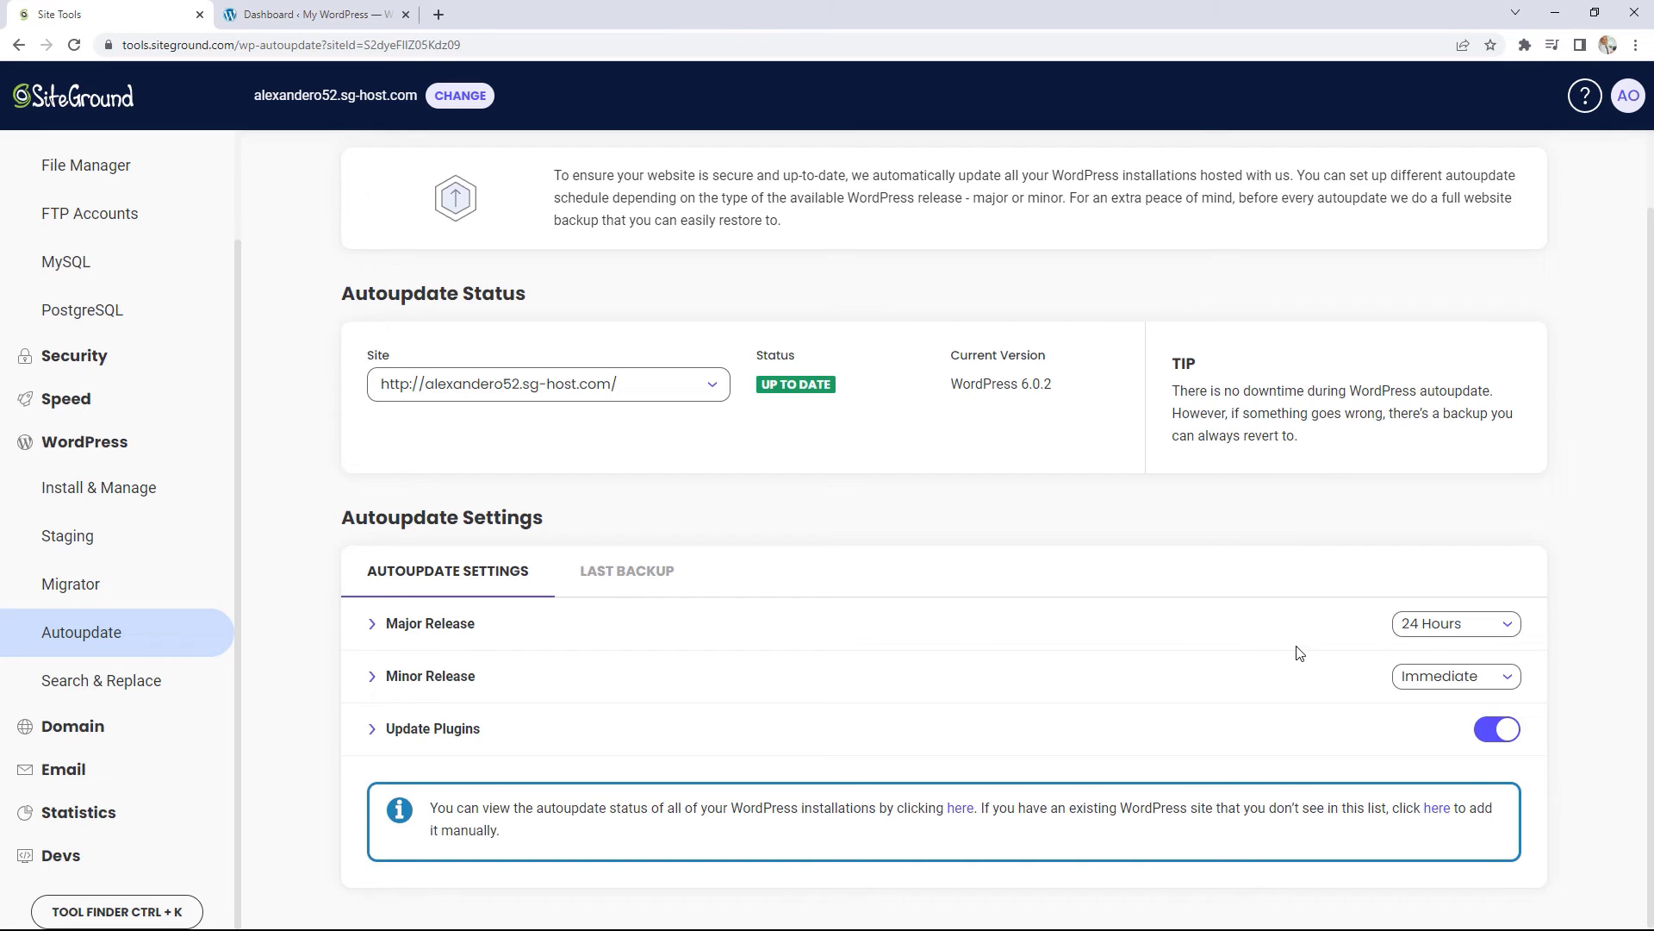
left_click(1426, 636)
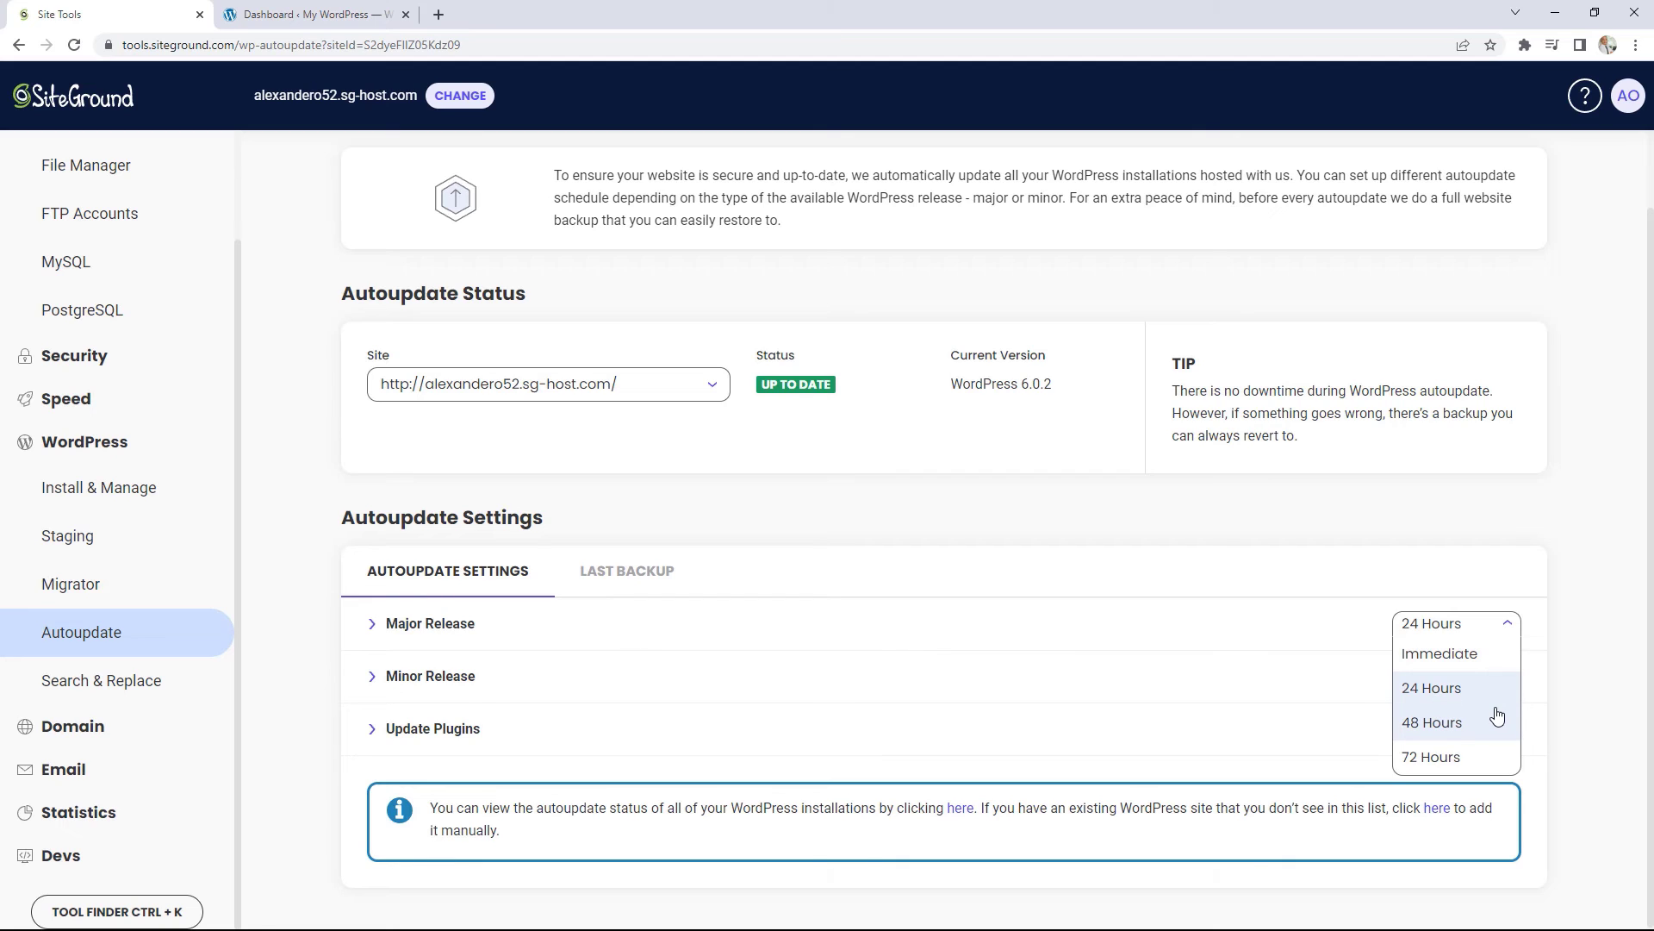
left_click(1448, 757)
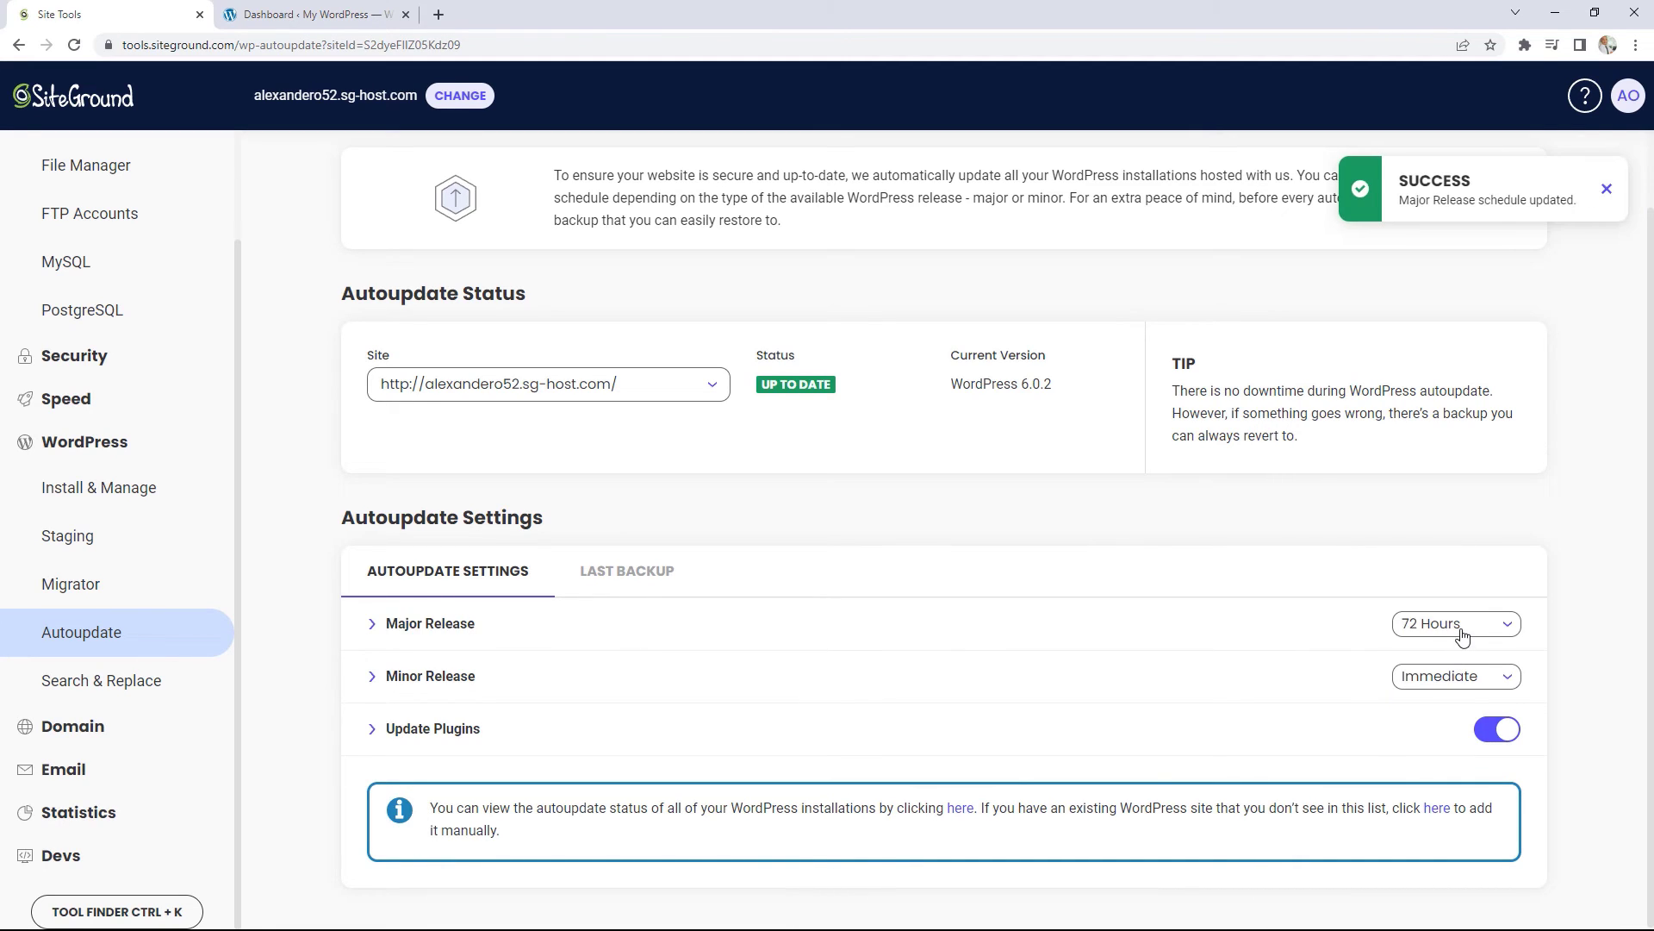
left_click(1462, 636)
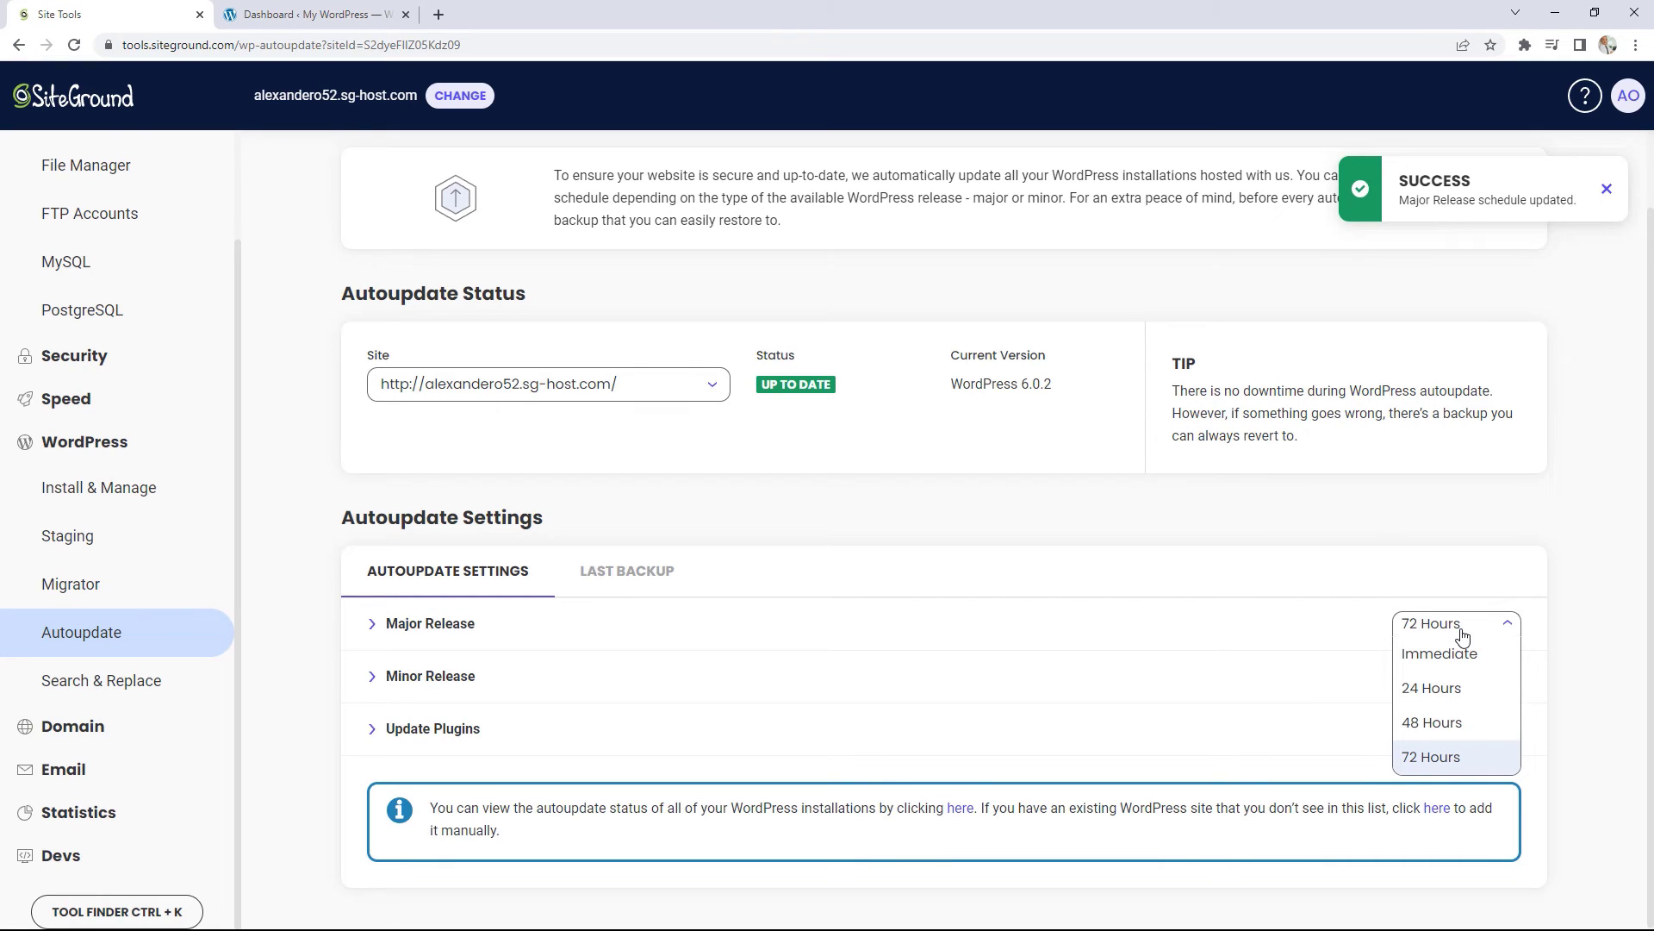
left_click(1543, 627)
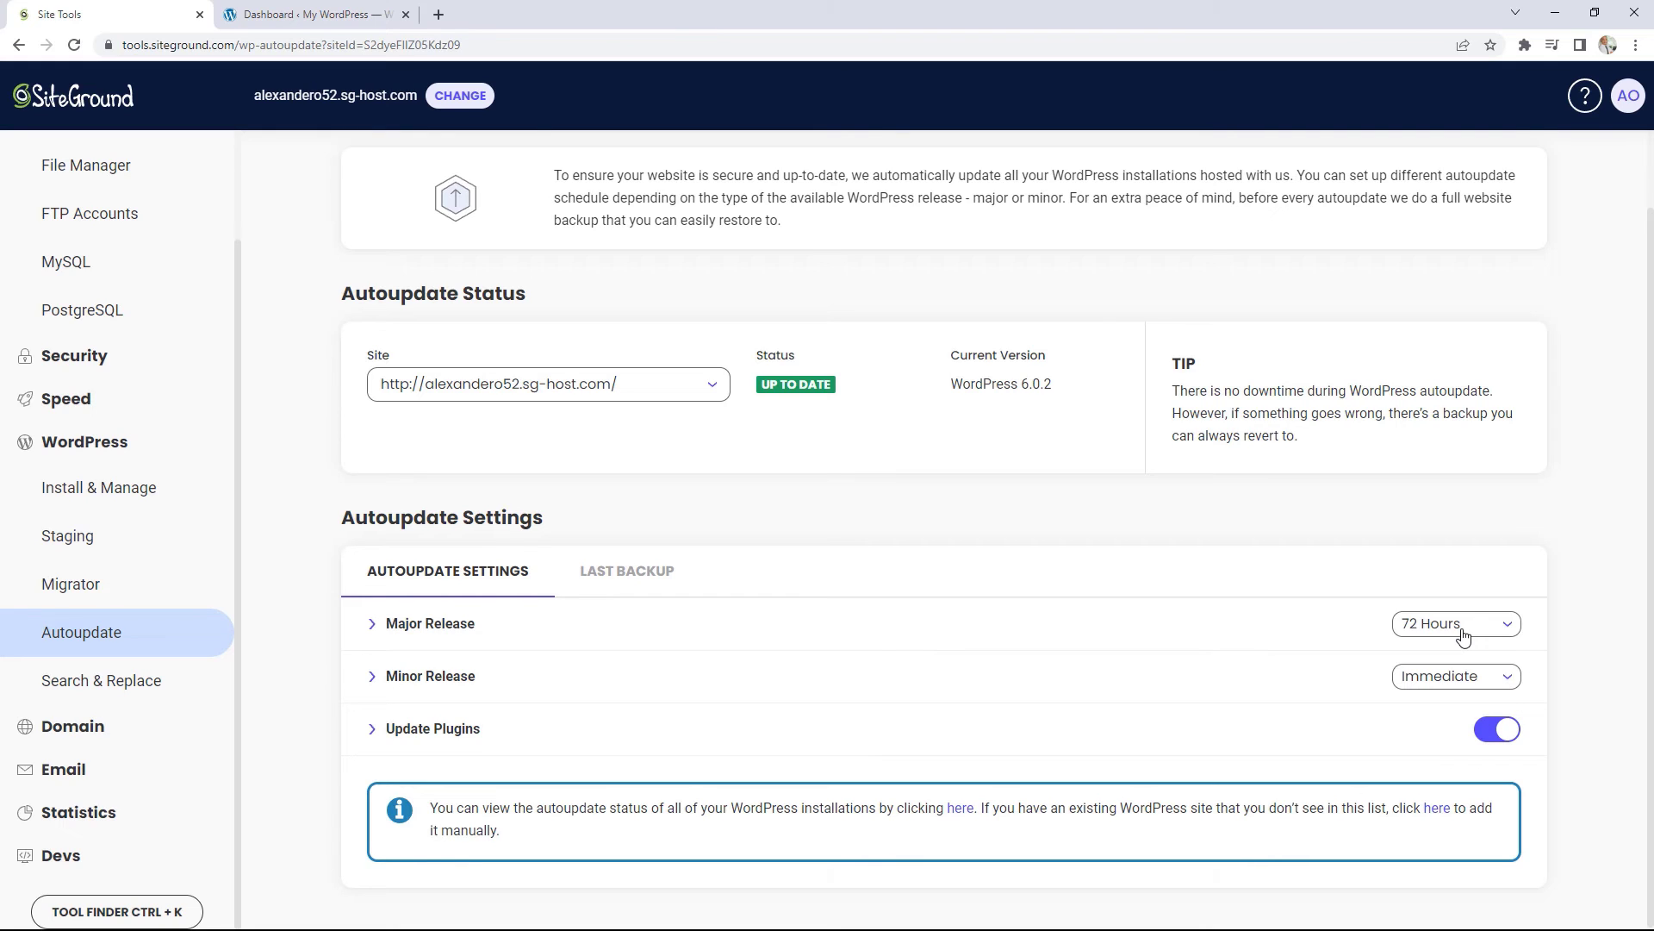
left_click(1464, 687)
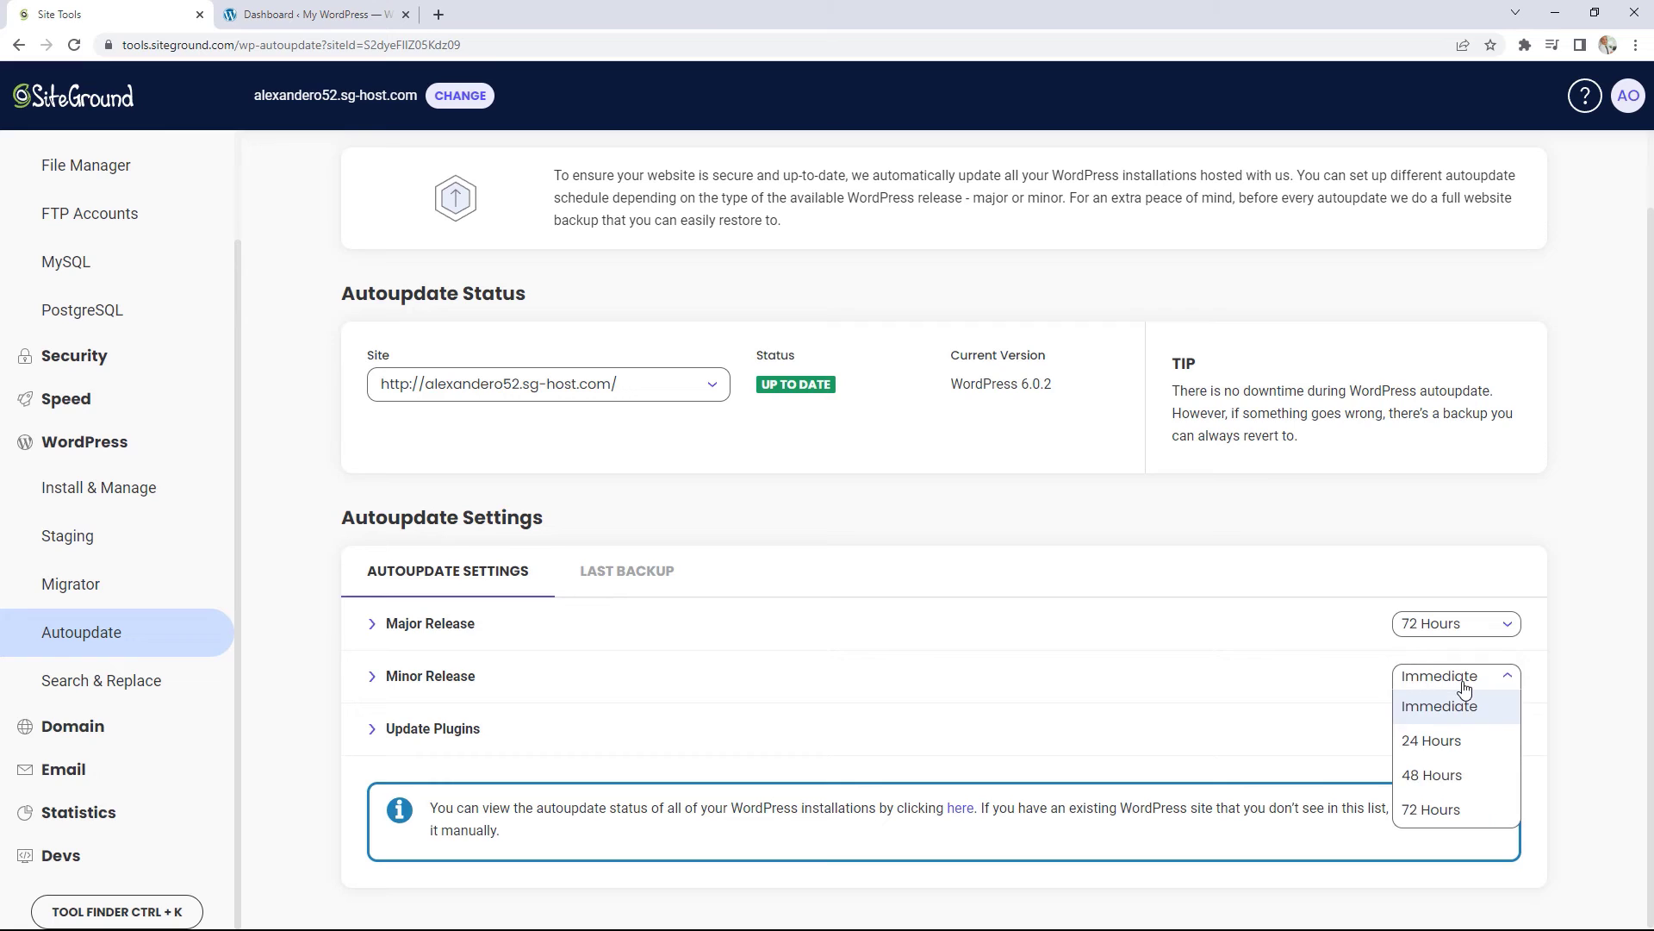
left_click(1443, 810)
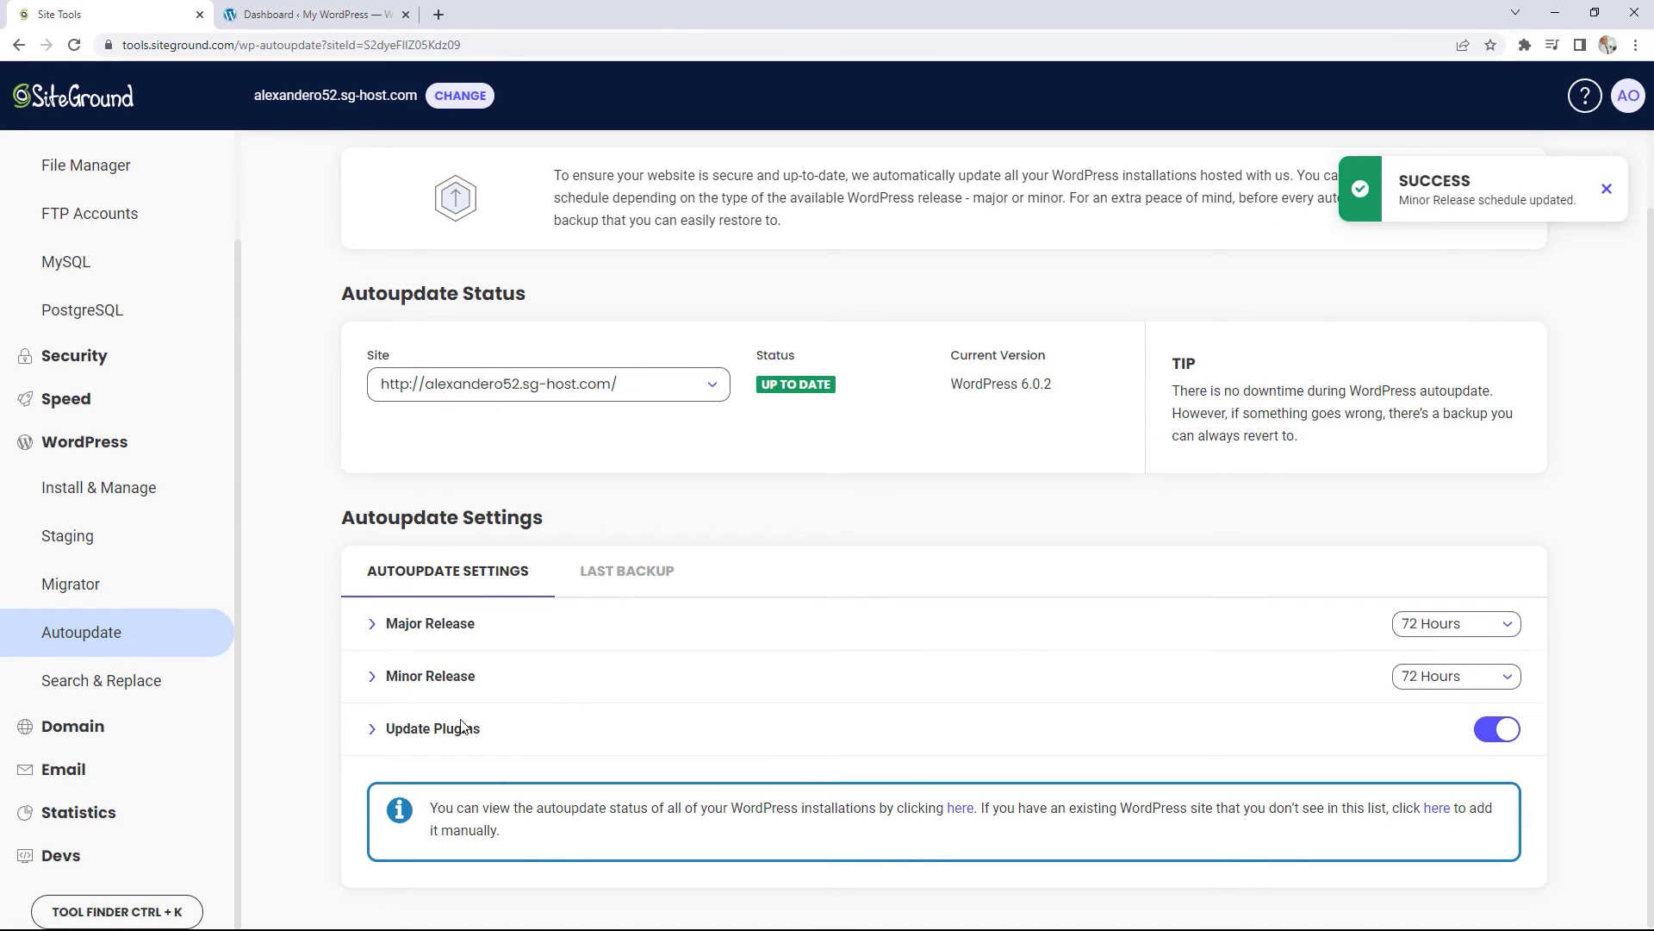
left_click(1493, 741)
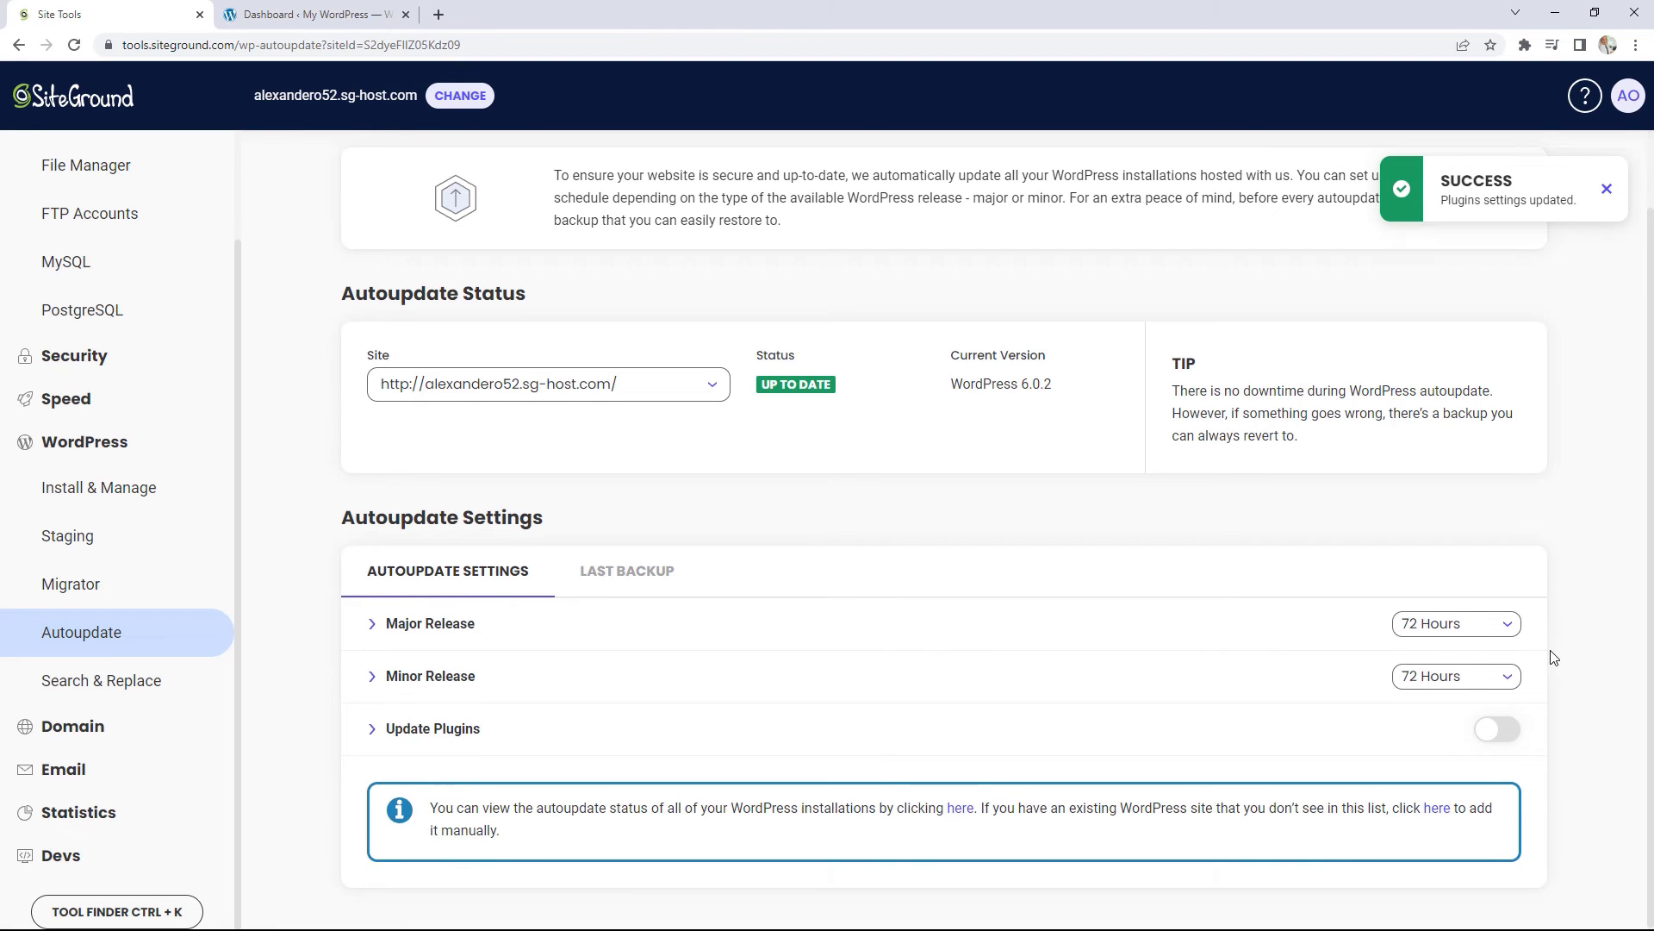
left_click(147, 686)
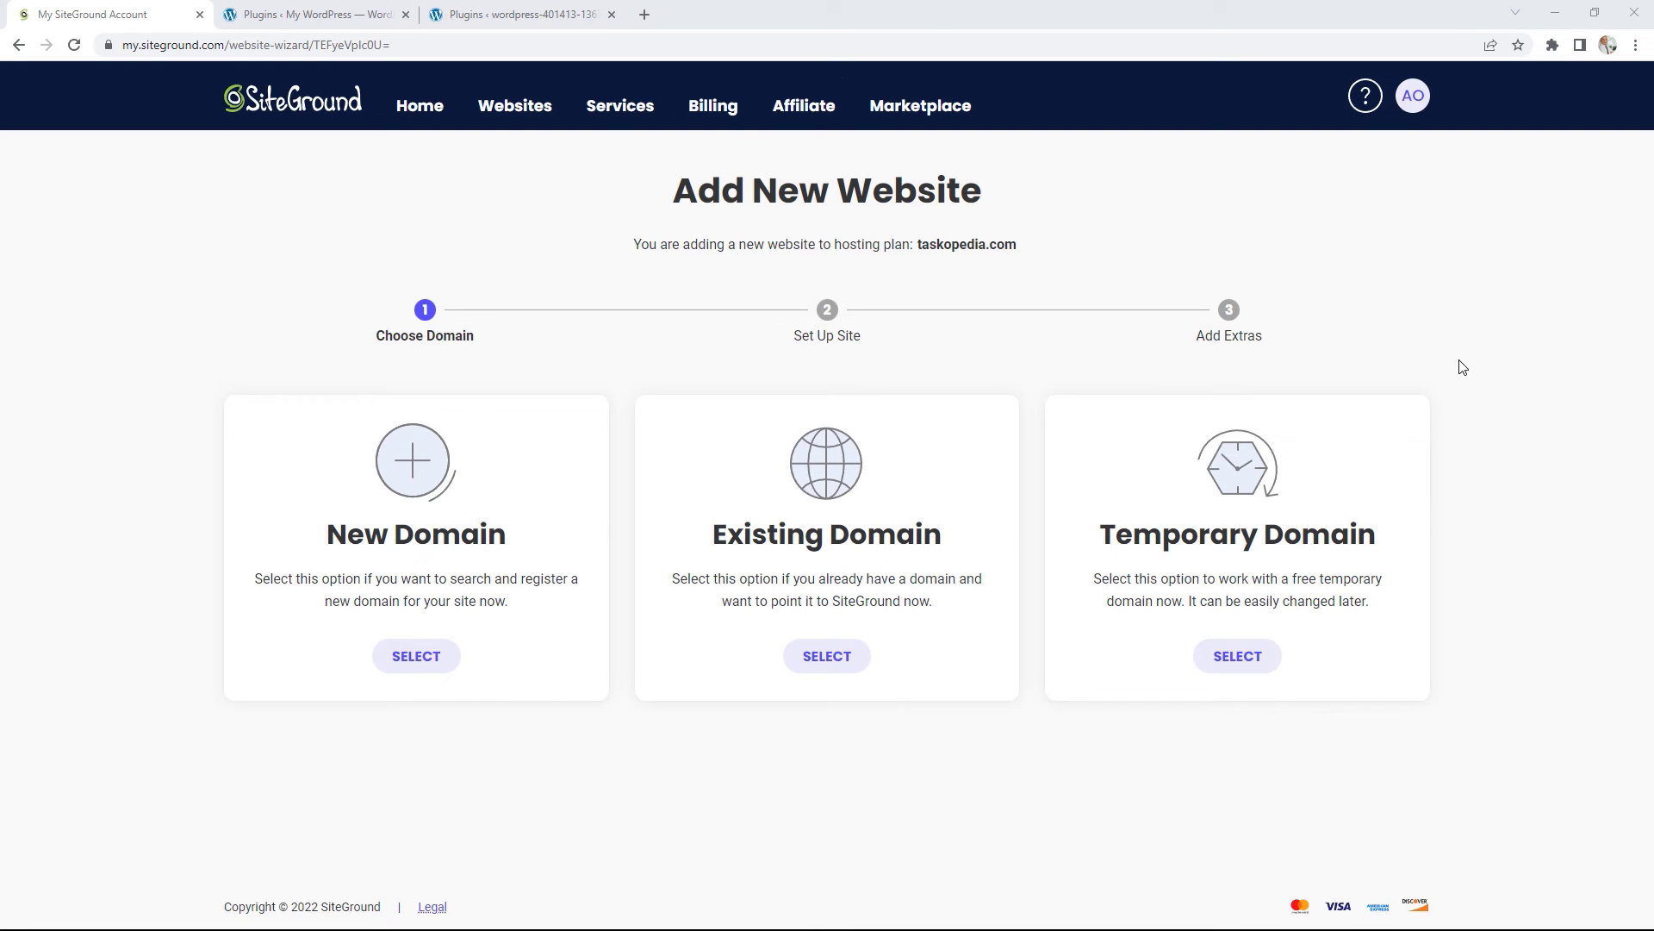
Step: View the Cloudways WordPress site's front page, close the extra Plugins tab, and return to SiteGround
left_click(520, 12)
mouse_move(479, 91)
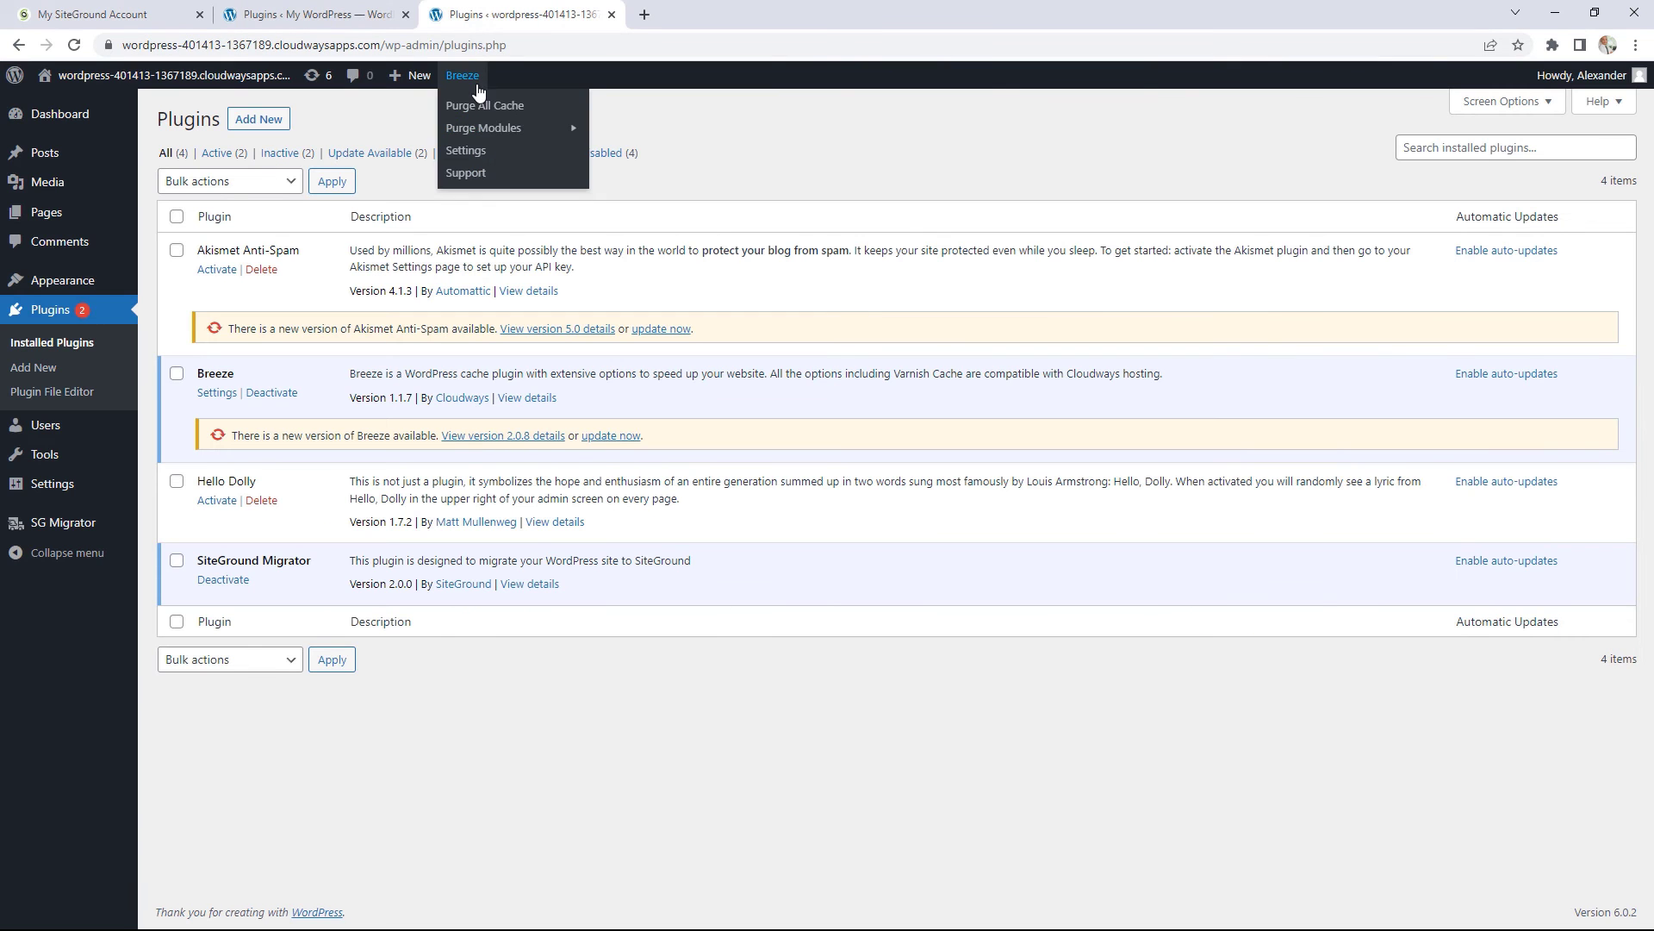
mouse_move(242, 77)
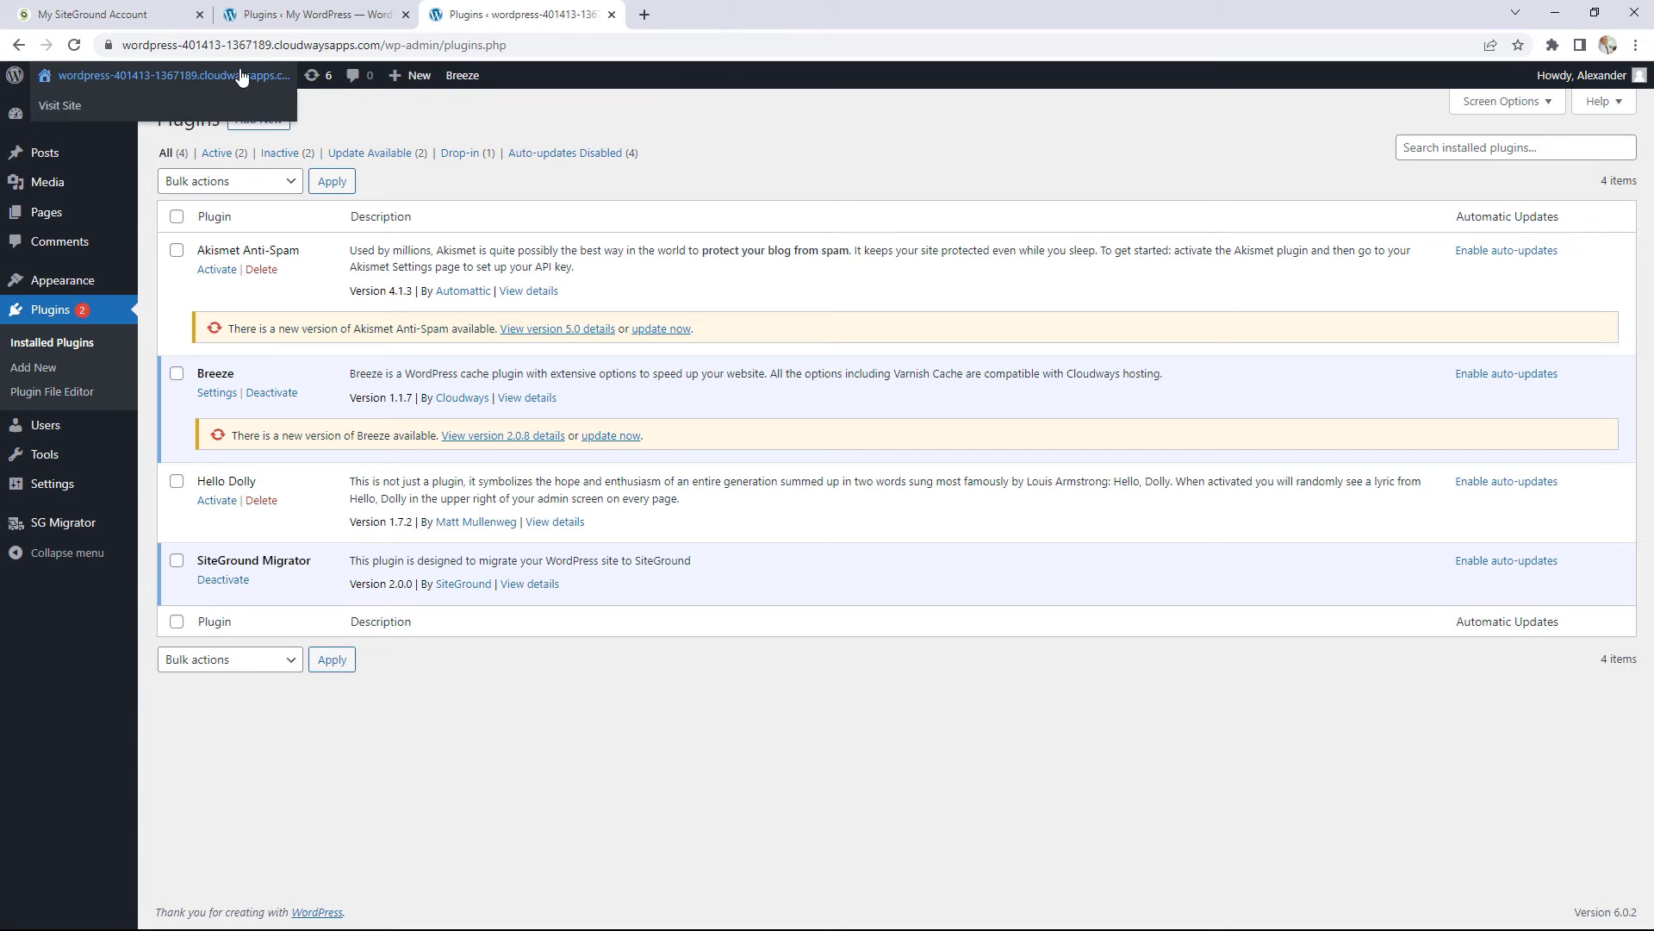
left_click(131, 79)
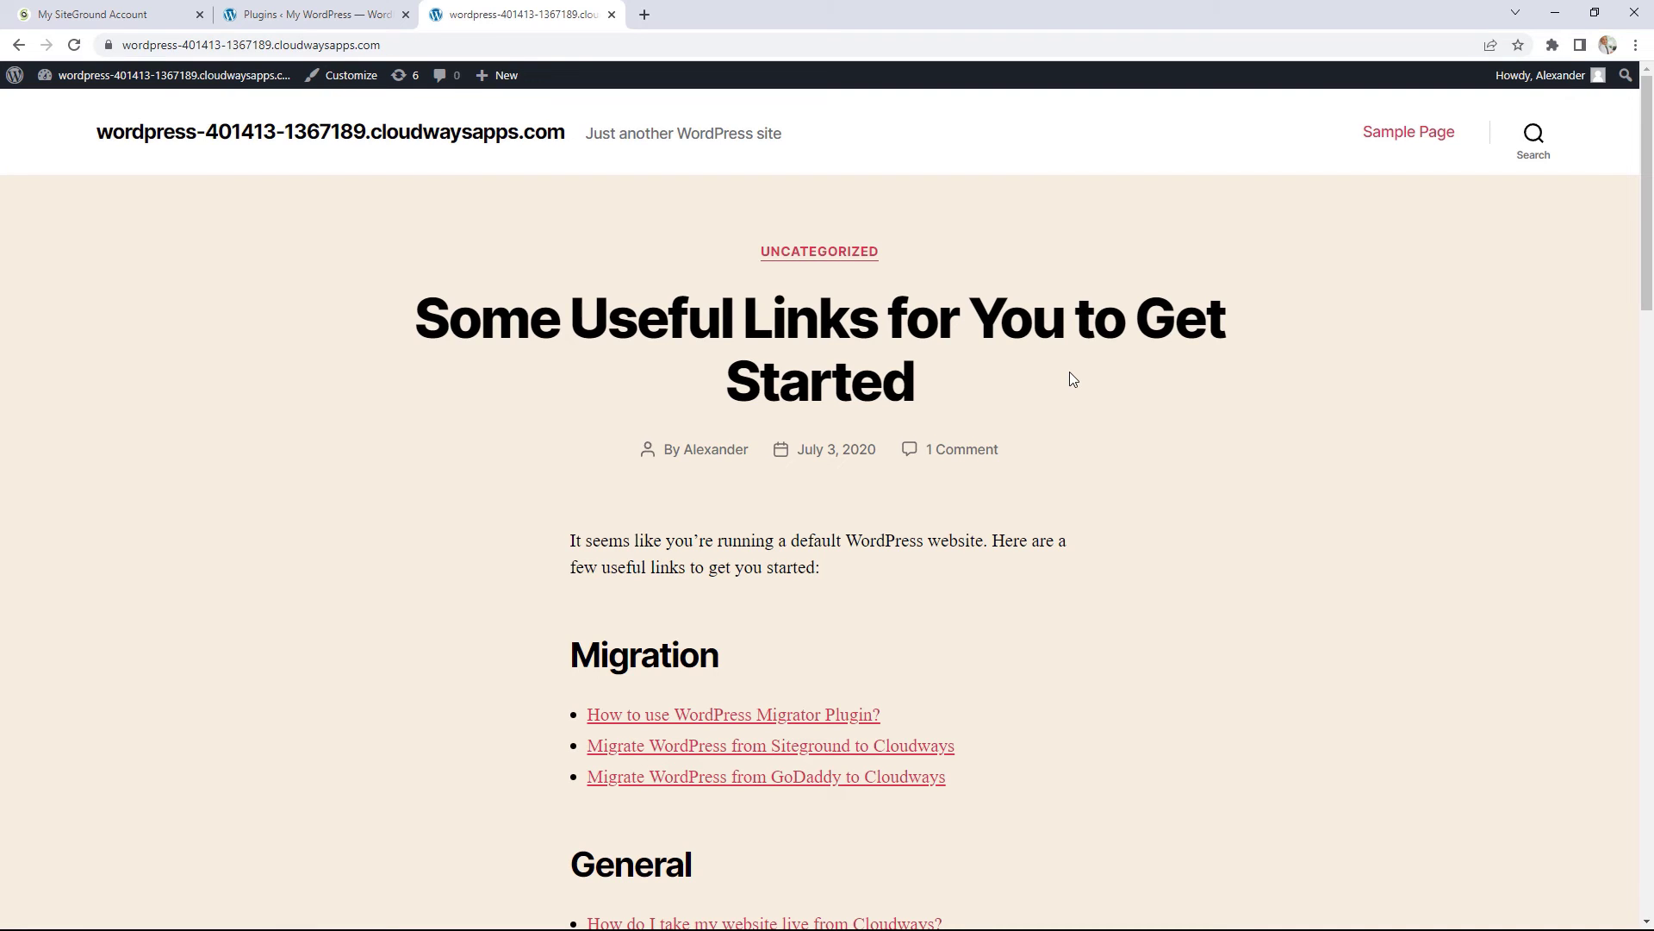
left_click(406, 15)
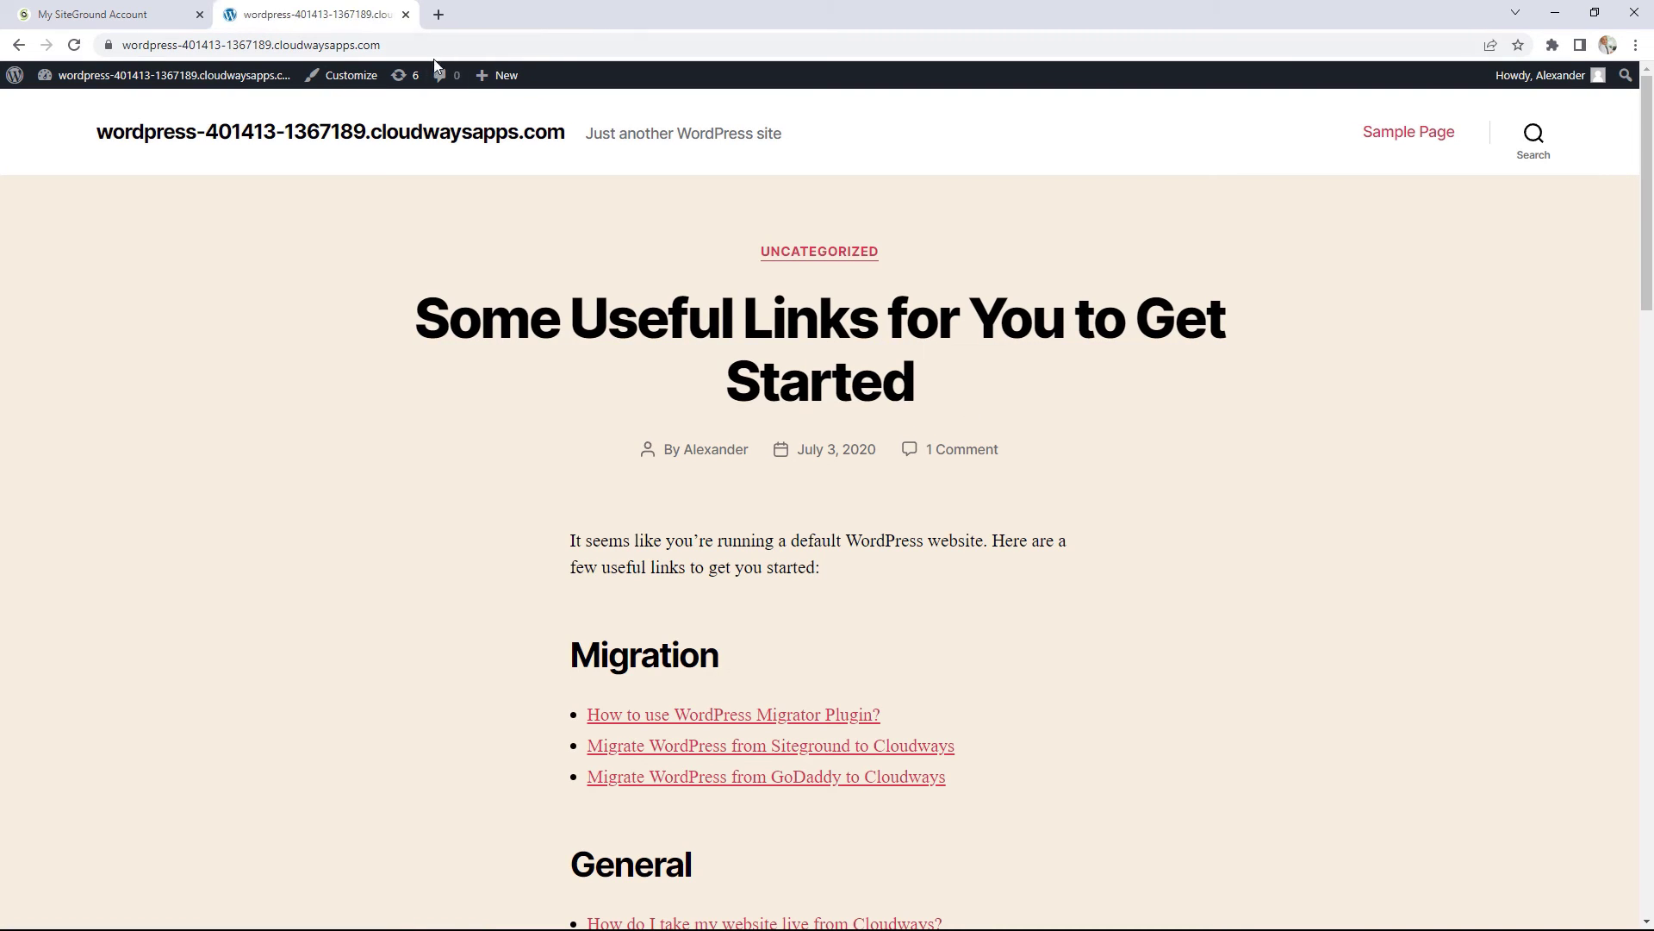
left_click(116, 13)
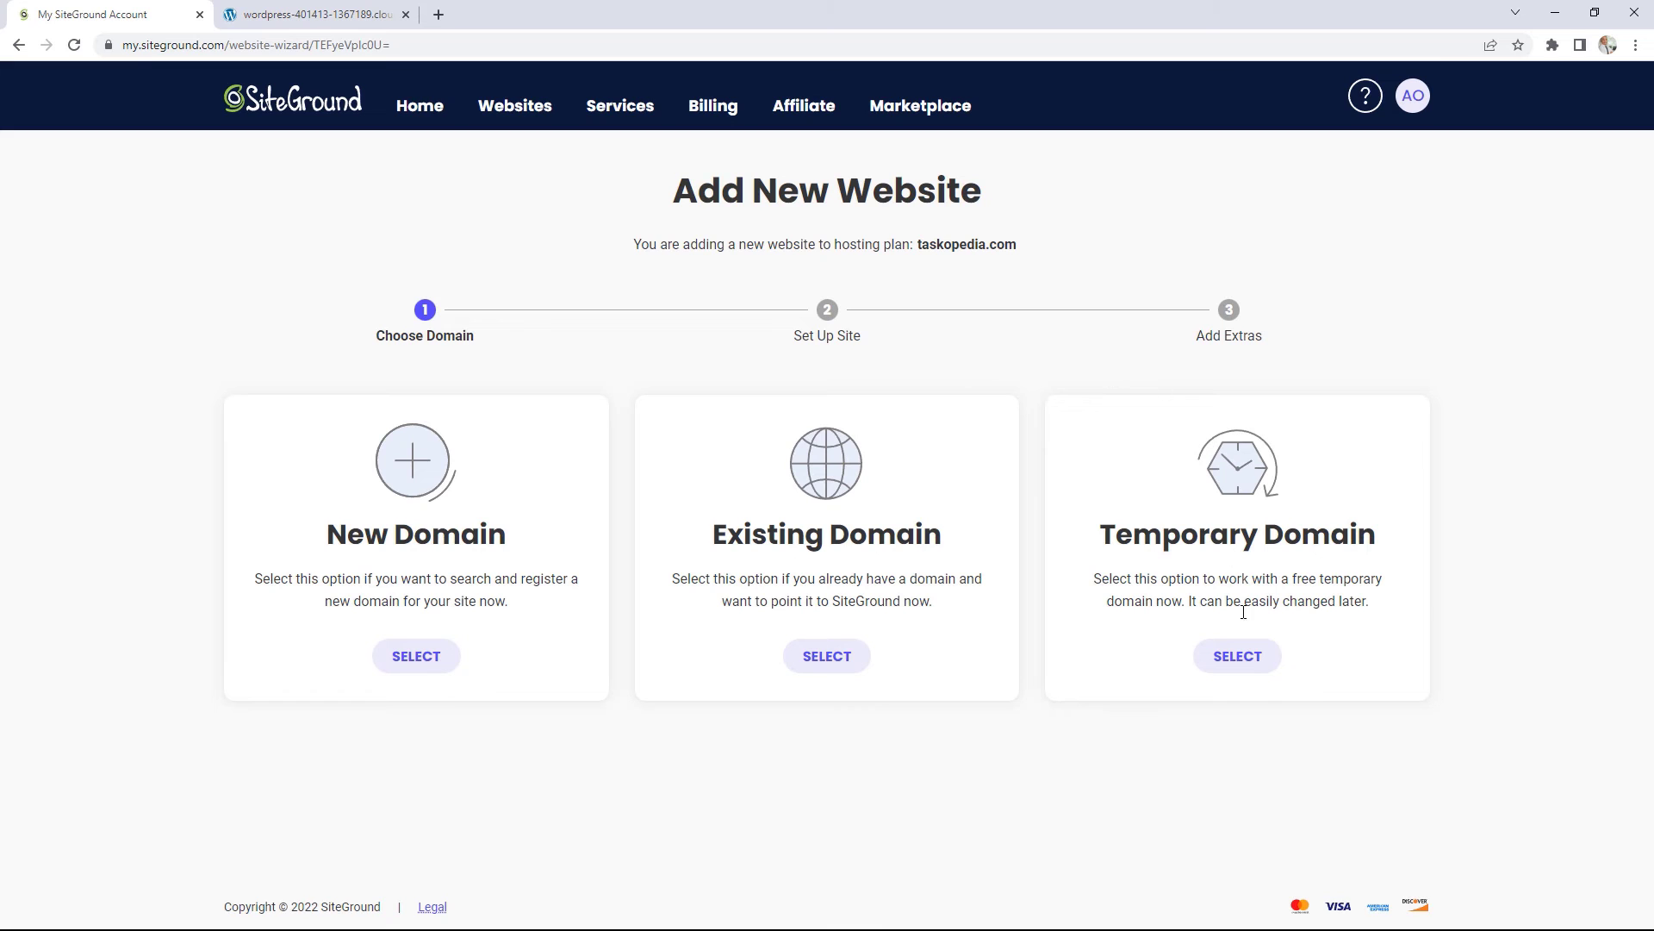
Step: Create an empty website on a free temporary sg-host.com domain and open its Site Tools
left_click(1246, 660)
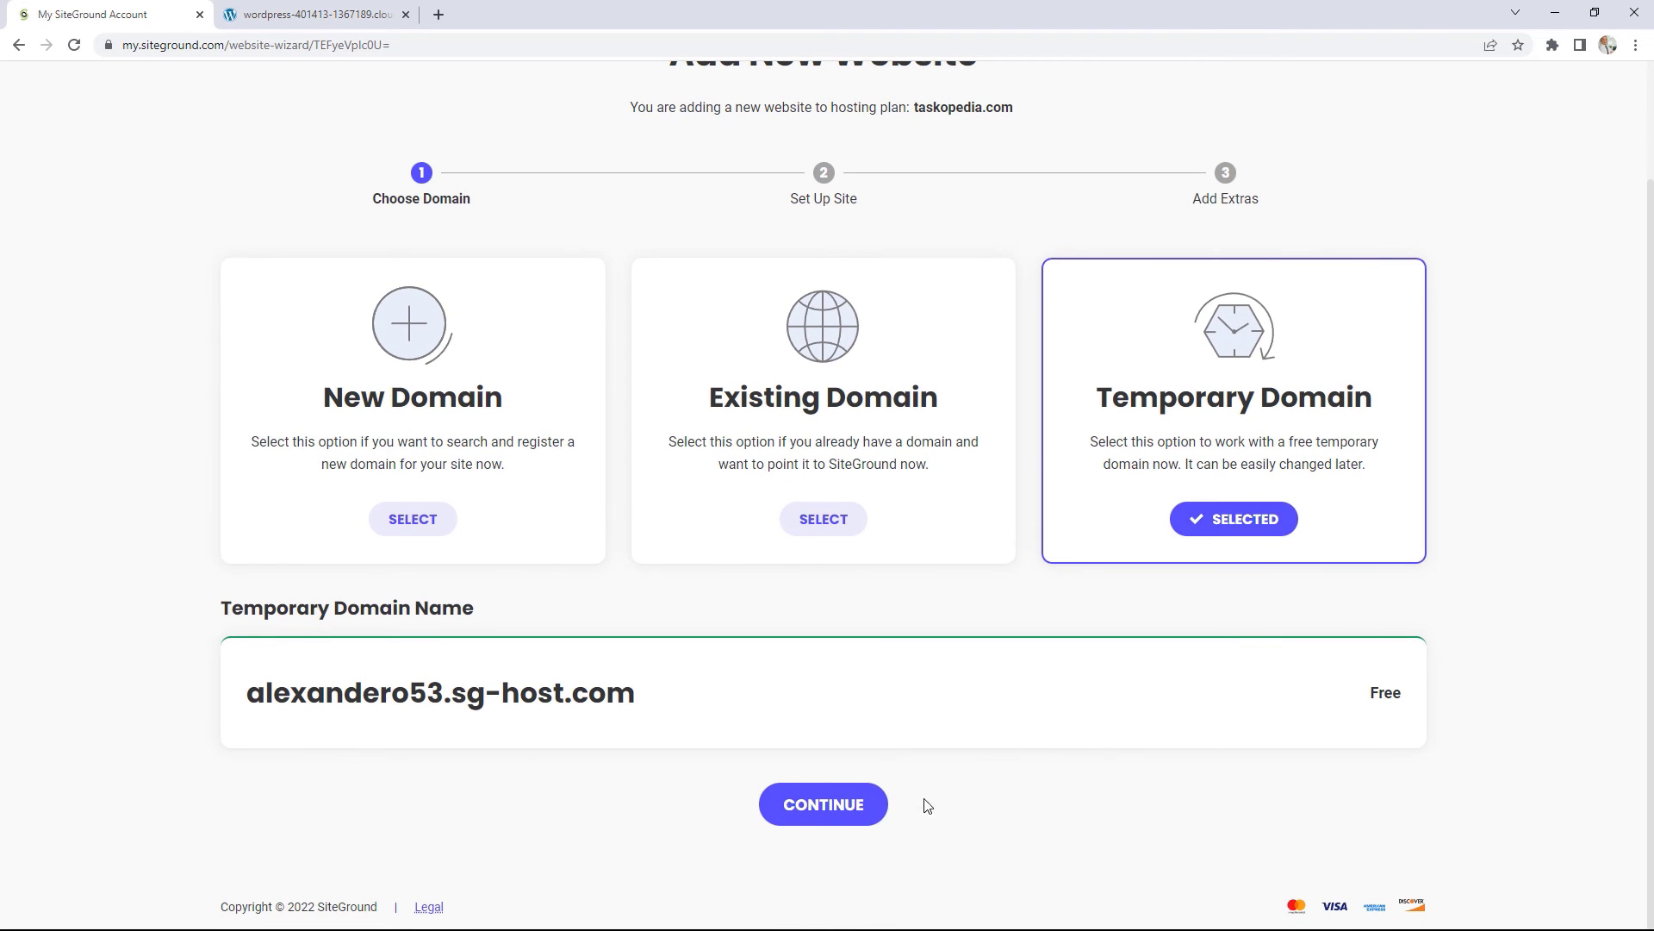
left_click(810, 806)
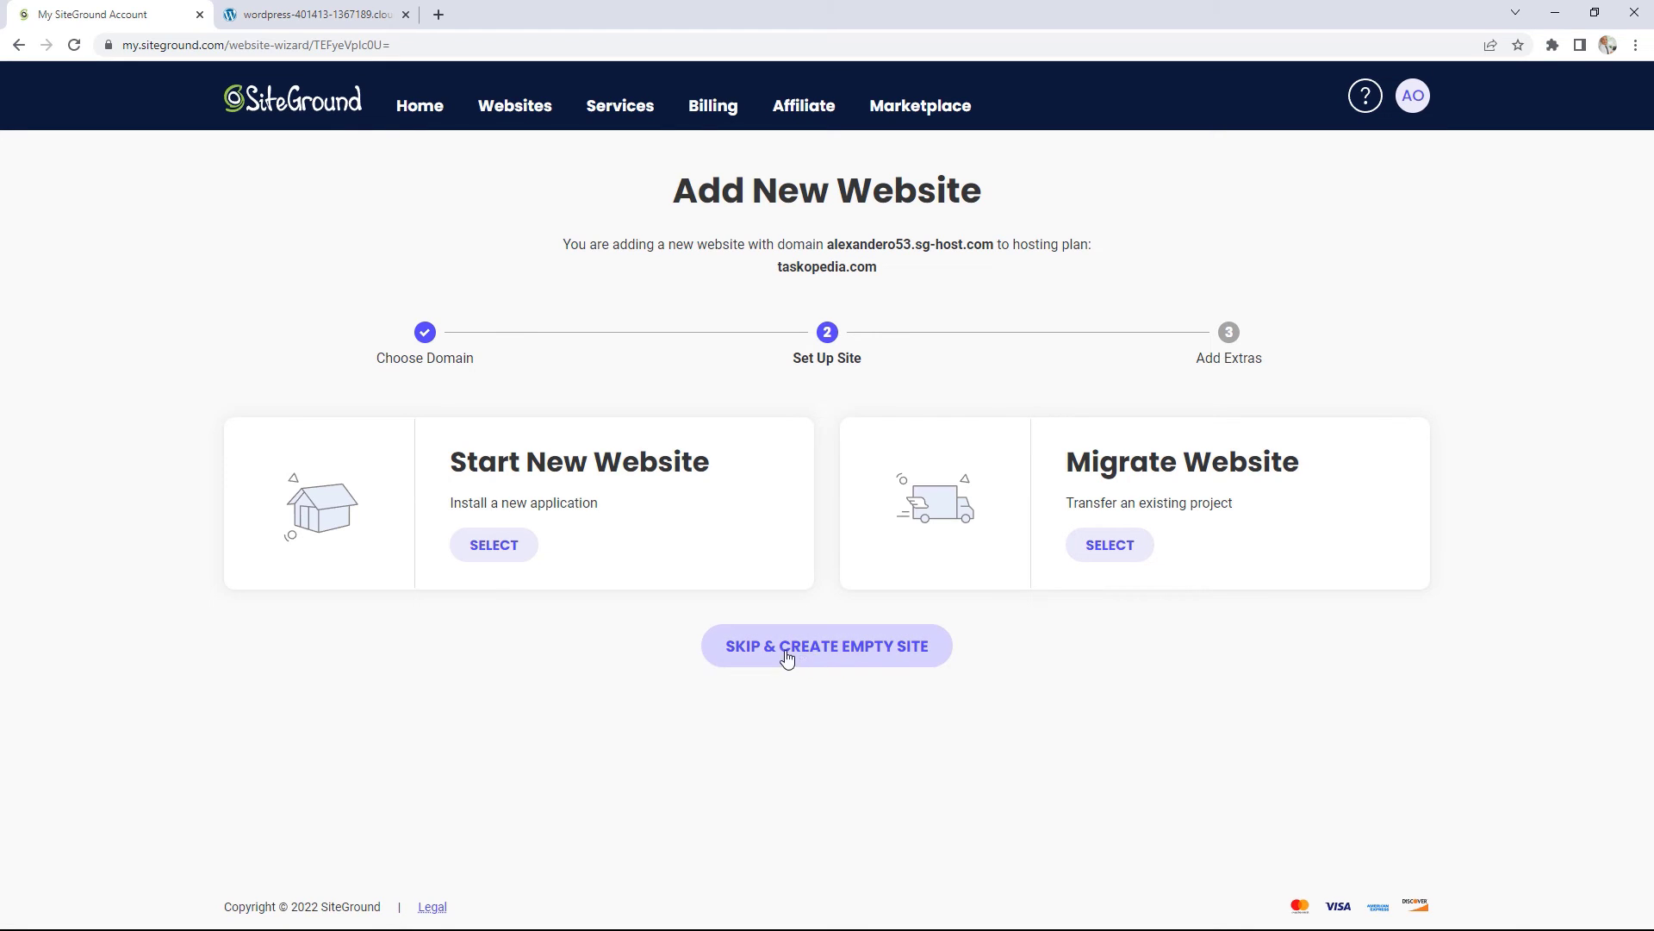
left_click(843, 648)
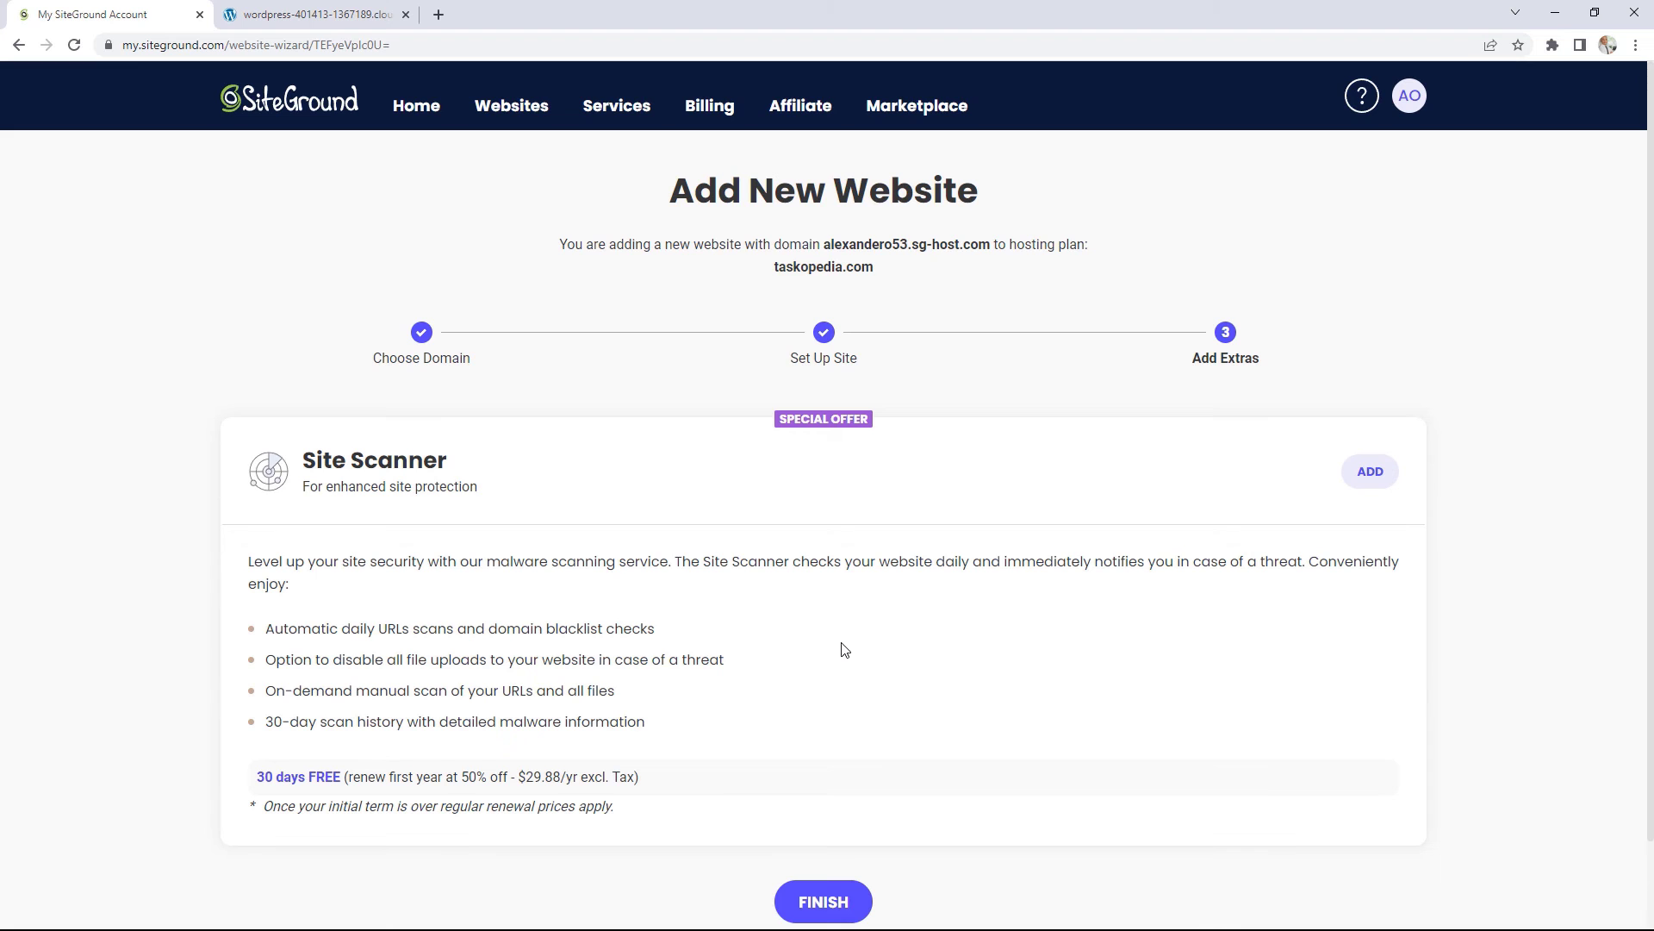
scroll(886, 639, "down", 2)
left_click(835, 808)
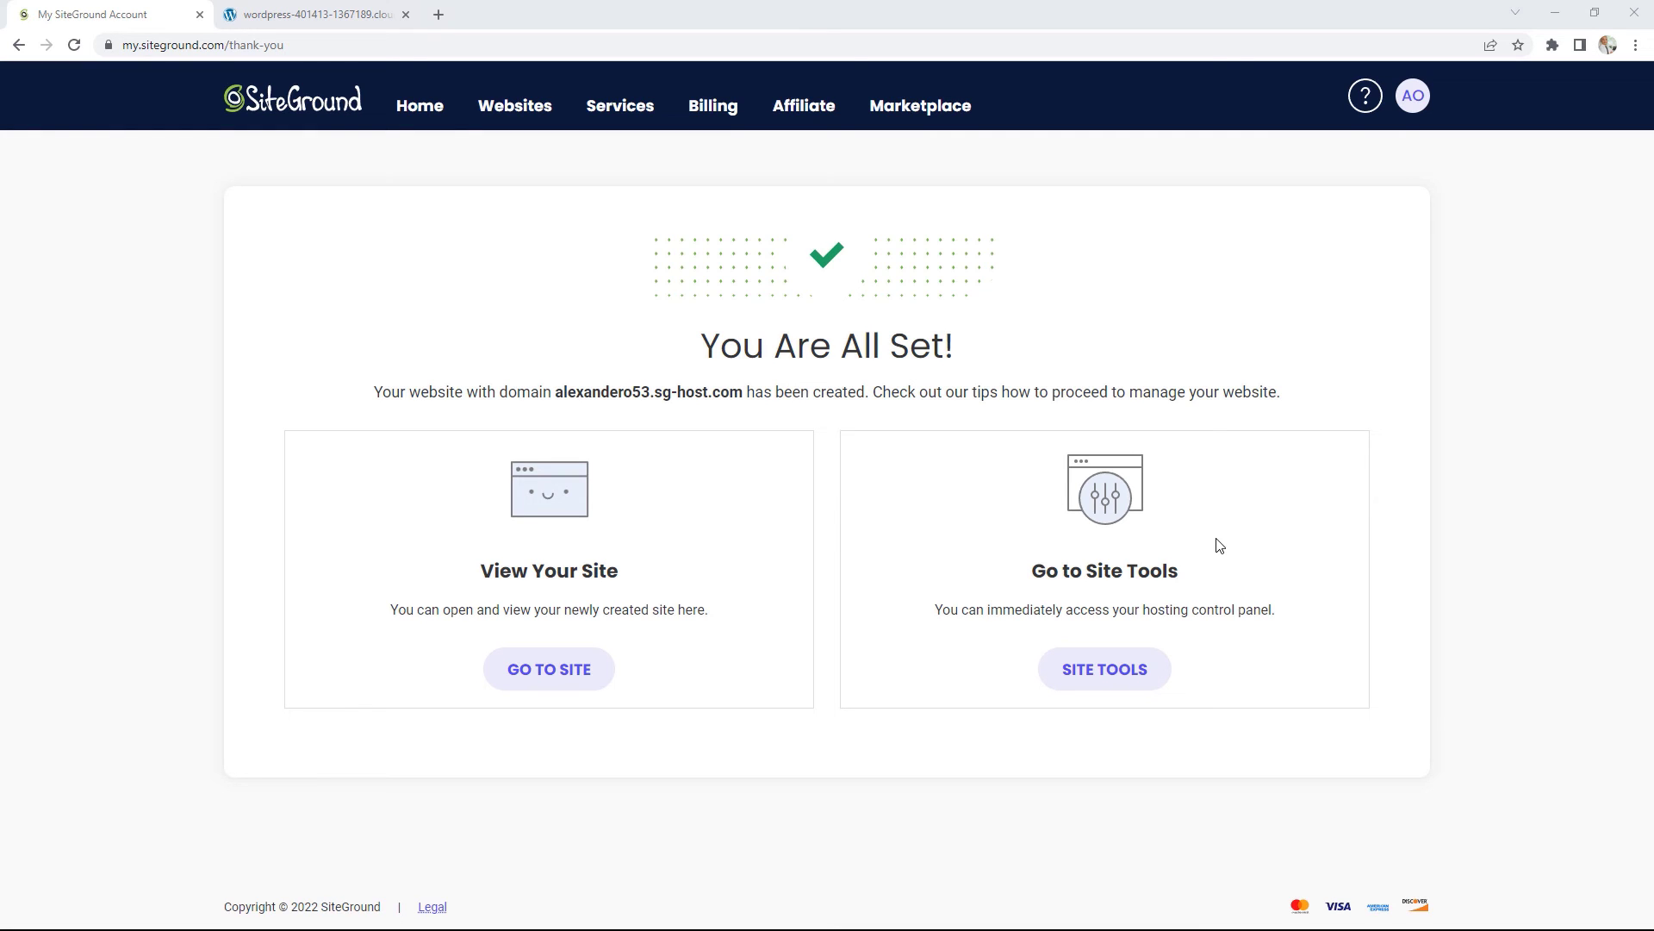
left_click(1100, 673)
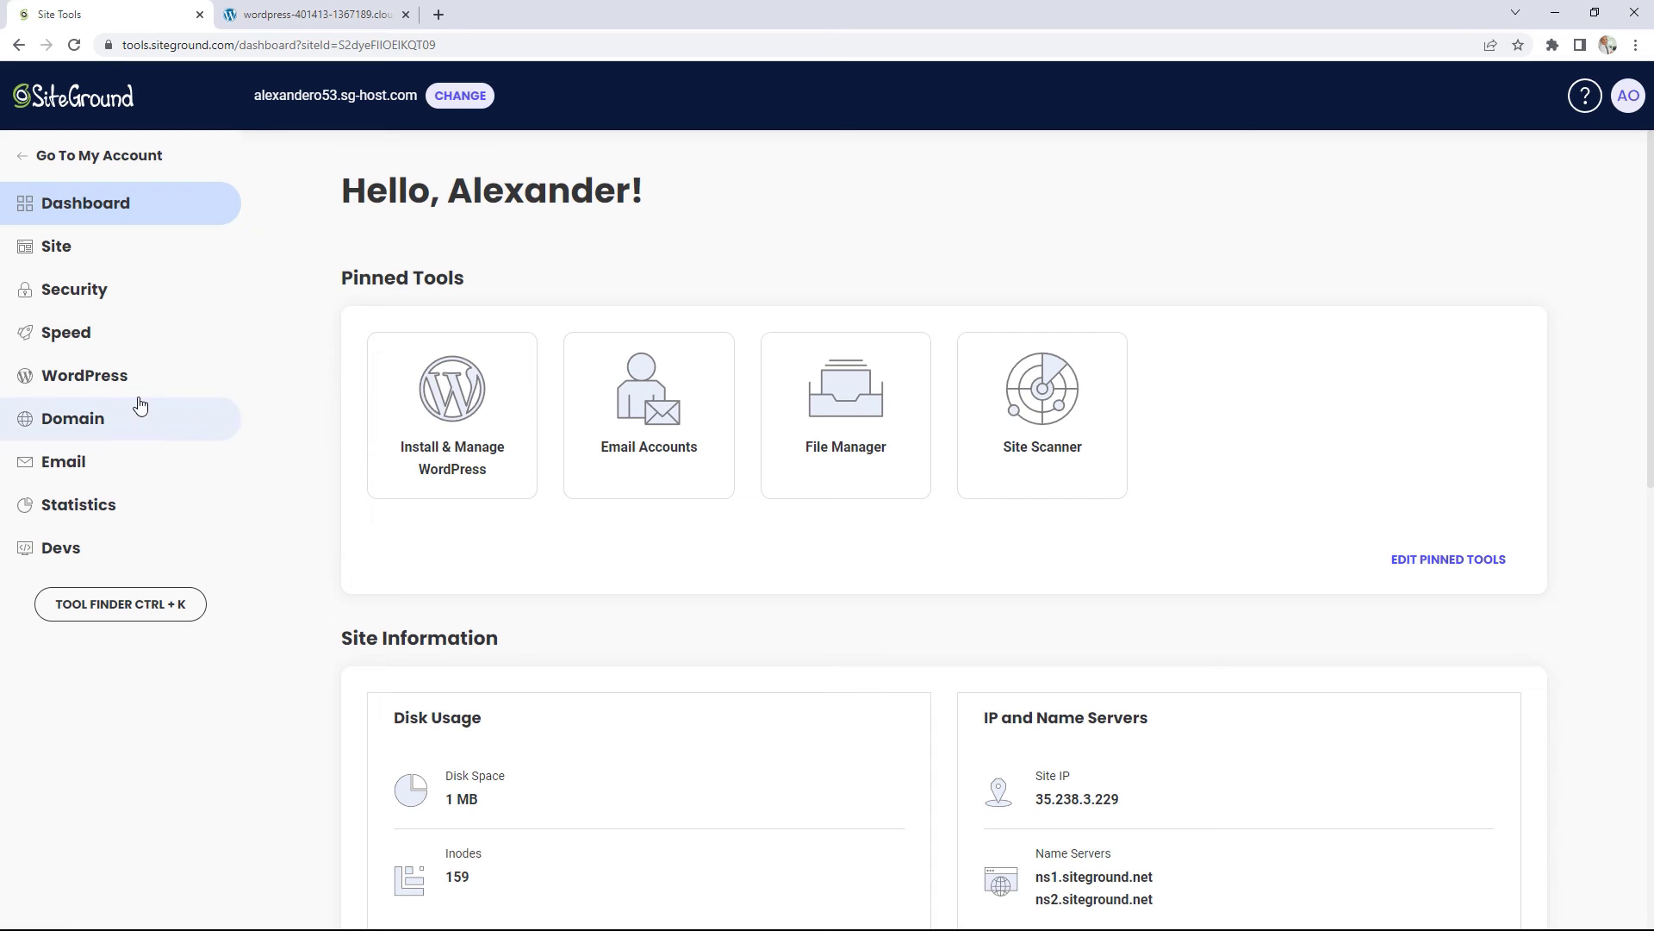
Step: Generate and copy a WordPress Migrator token for alexandero53.sg-host.com
left_click(82, 379)
left_click(82, 520)
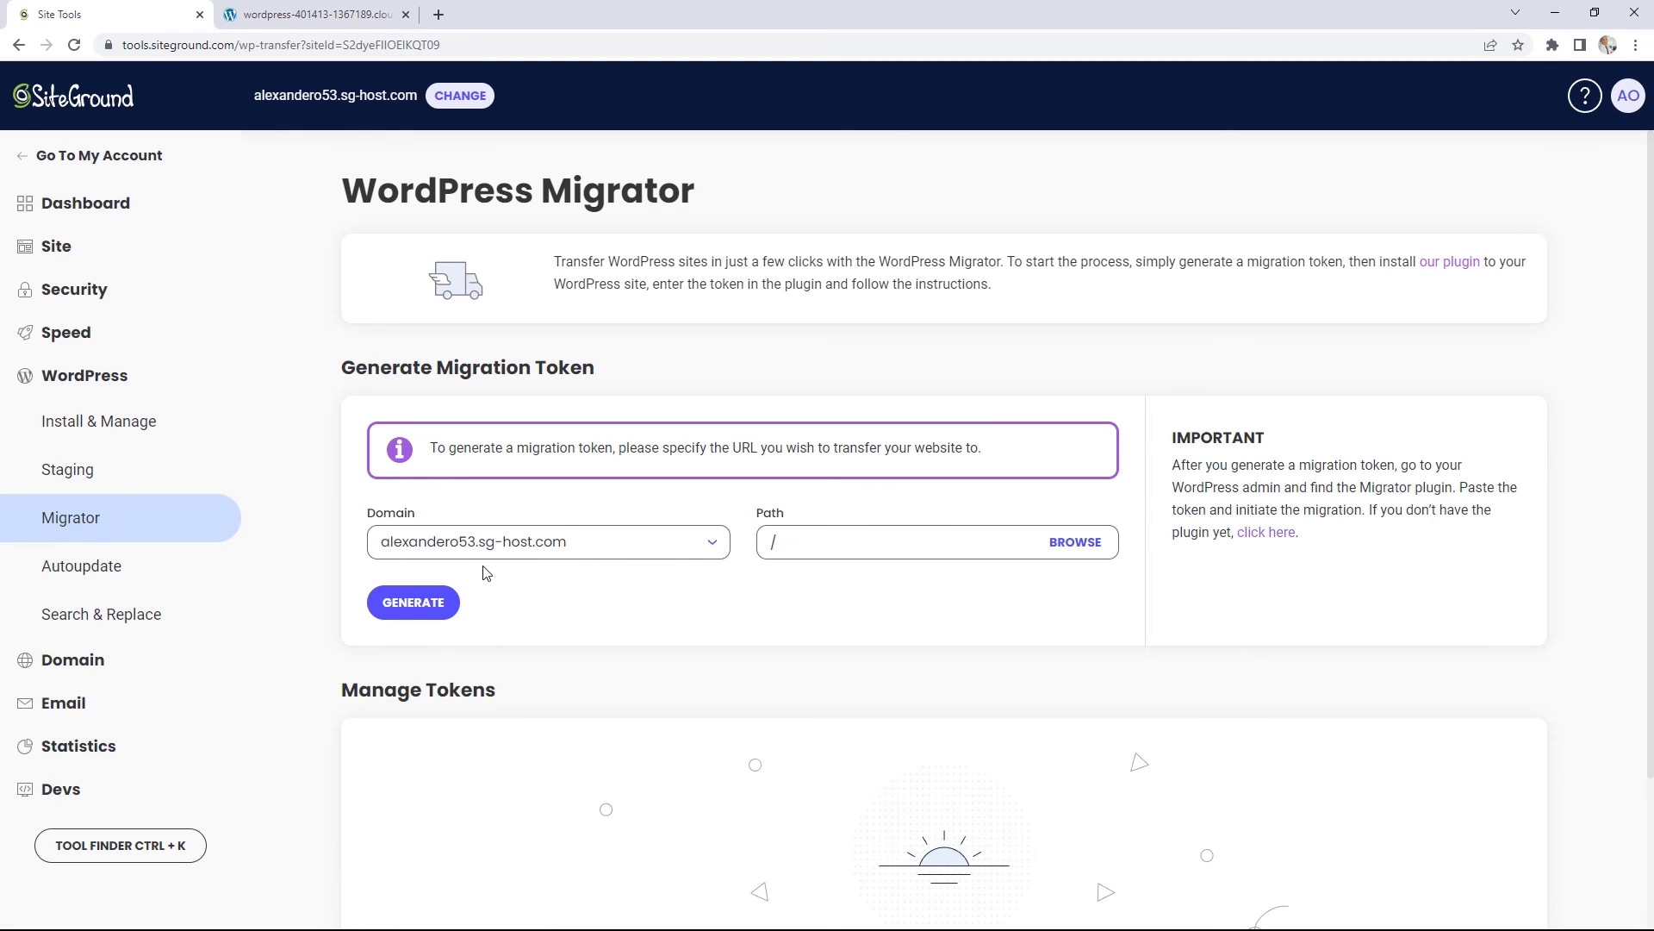
left_click(426, 612)
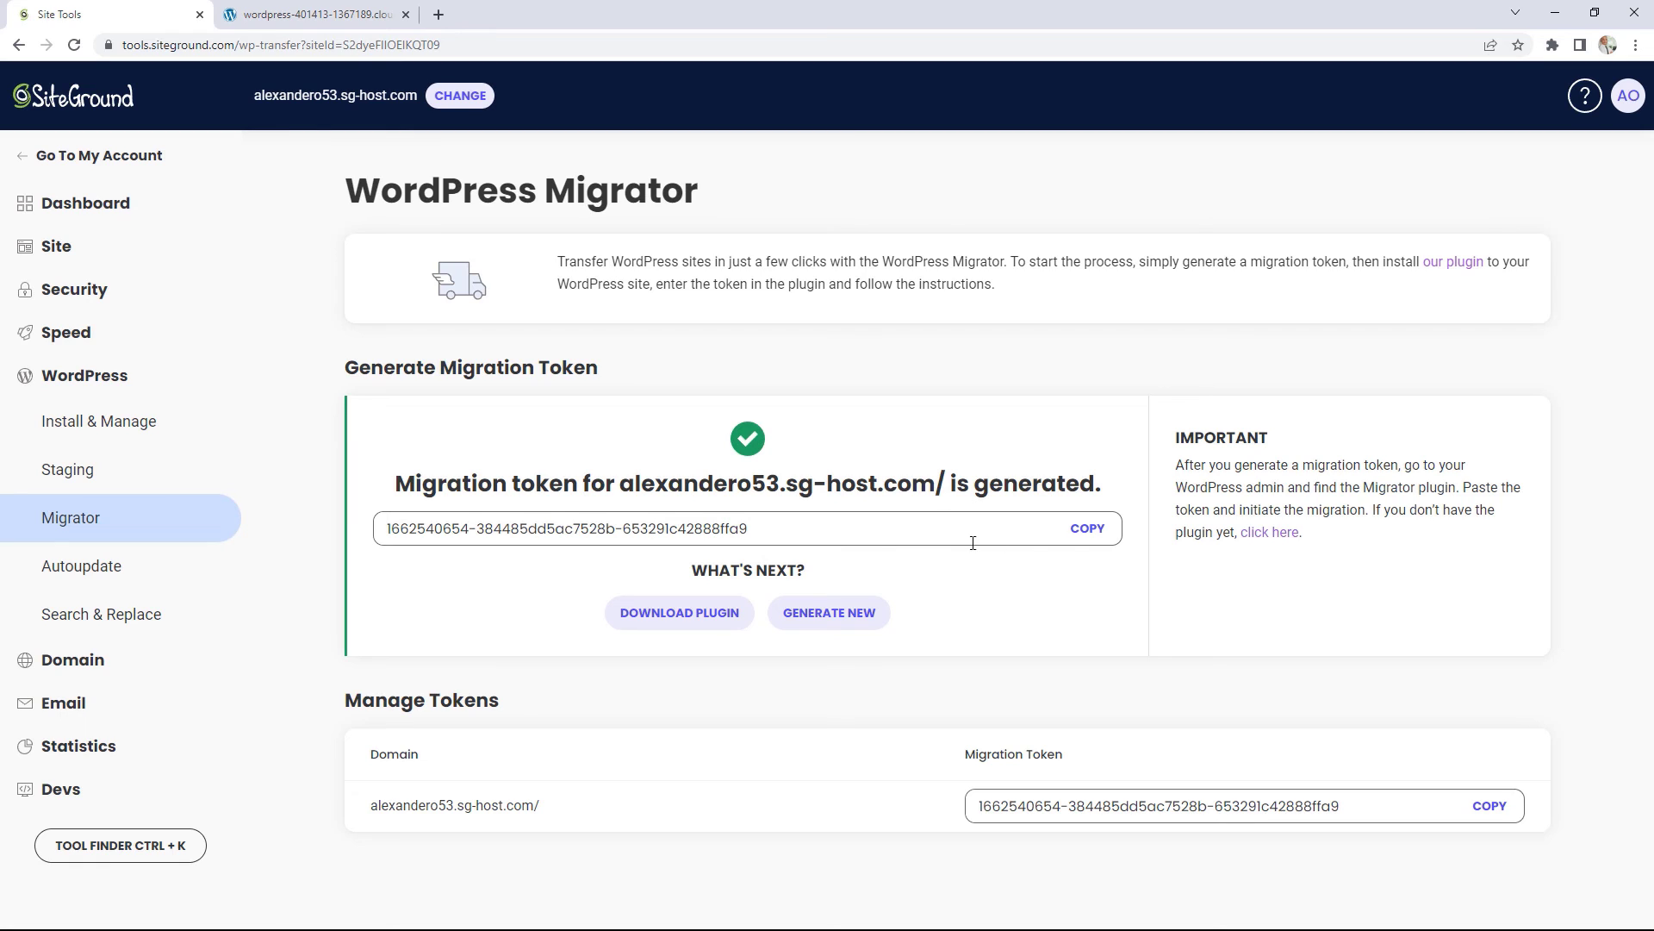
left_click(1087, 529)
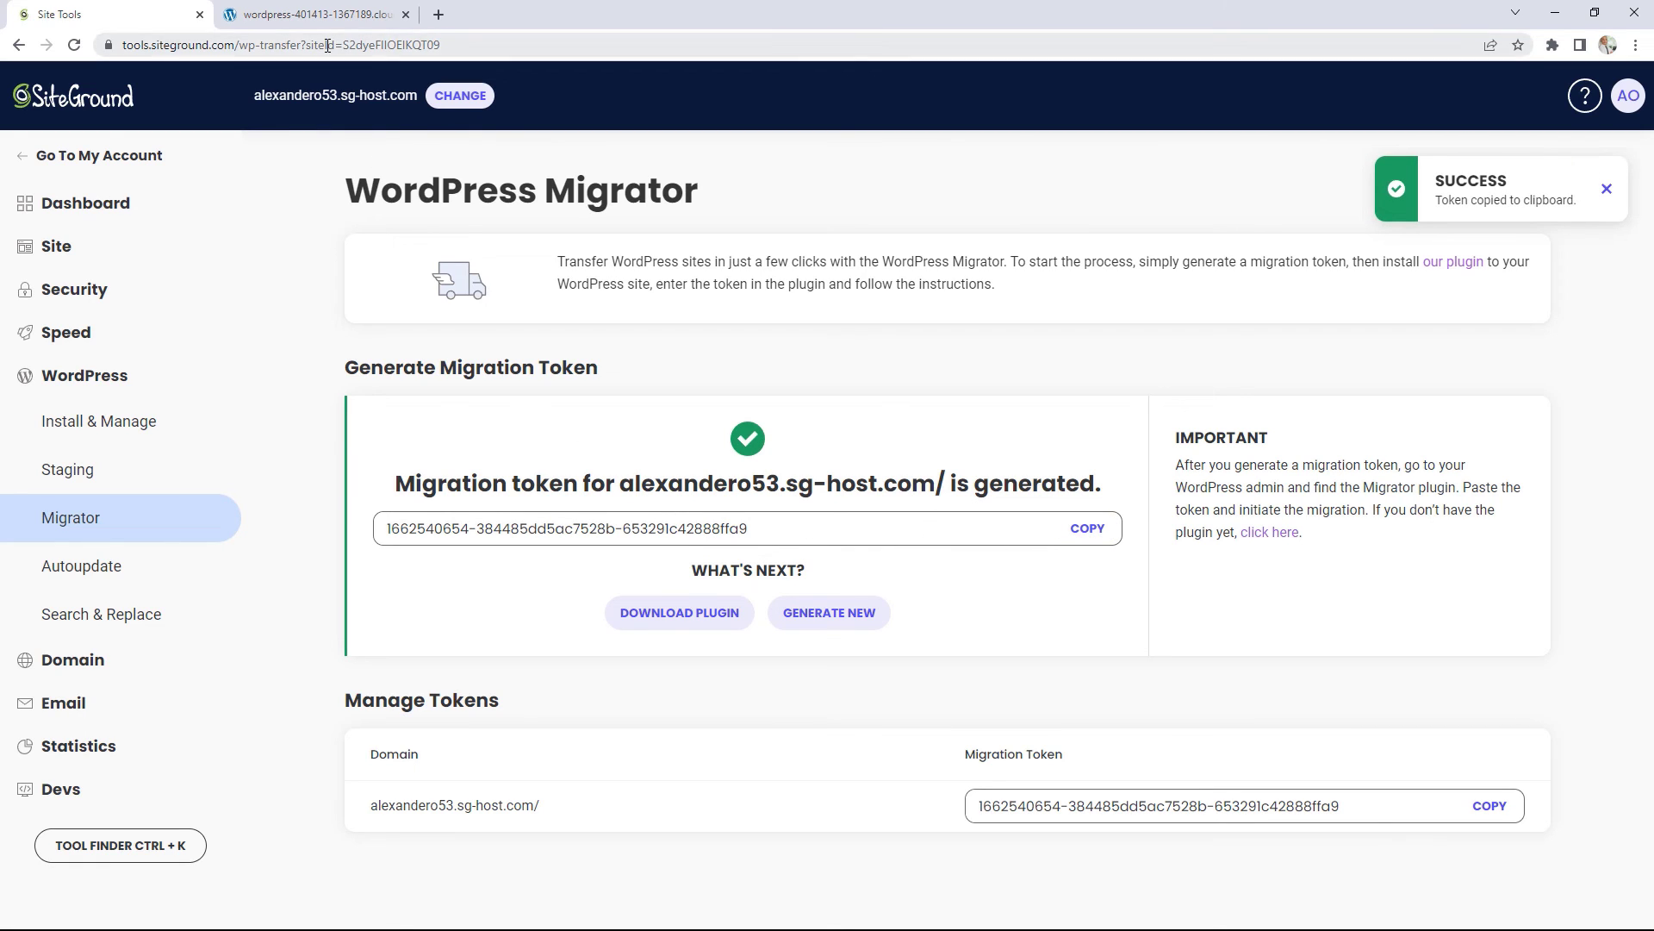
left_click(332, 14)
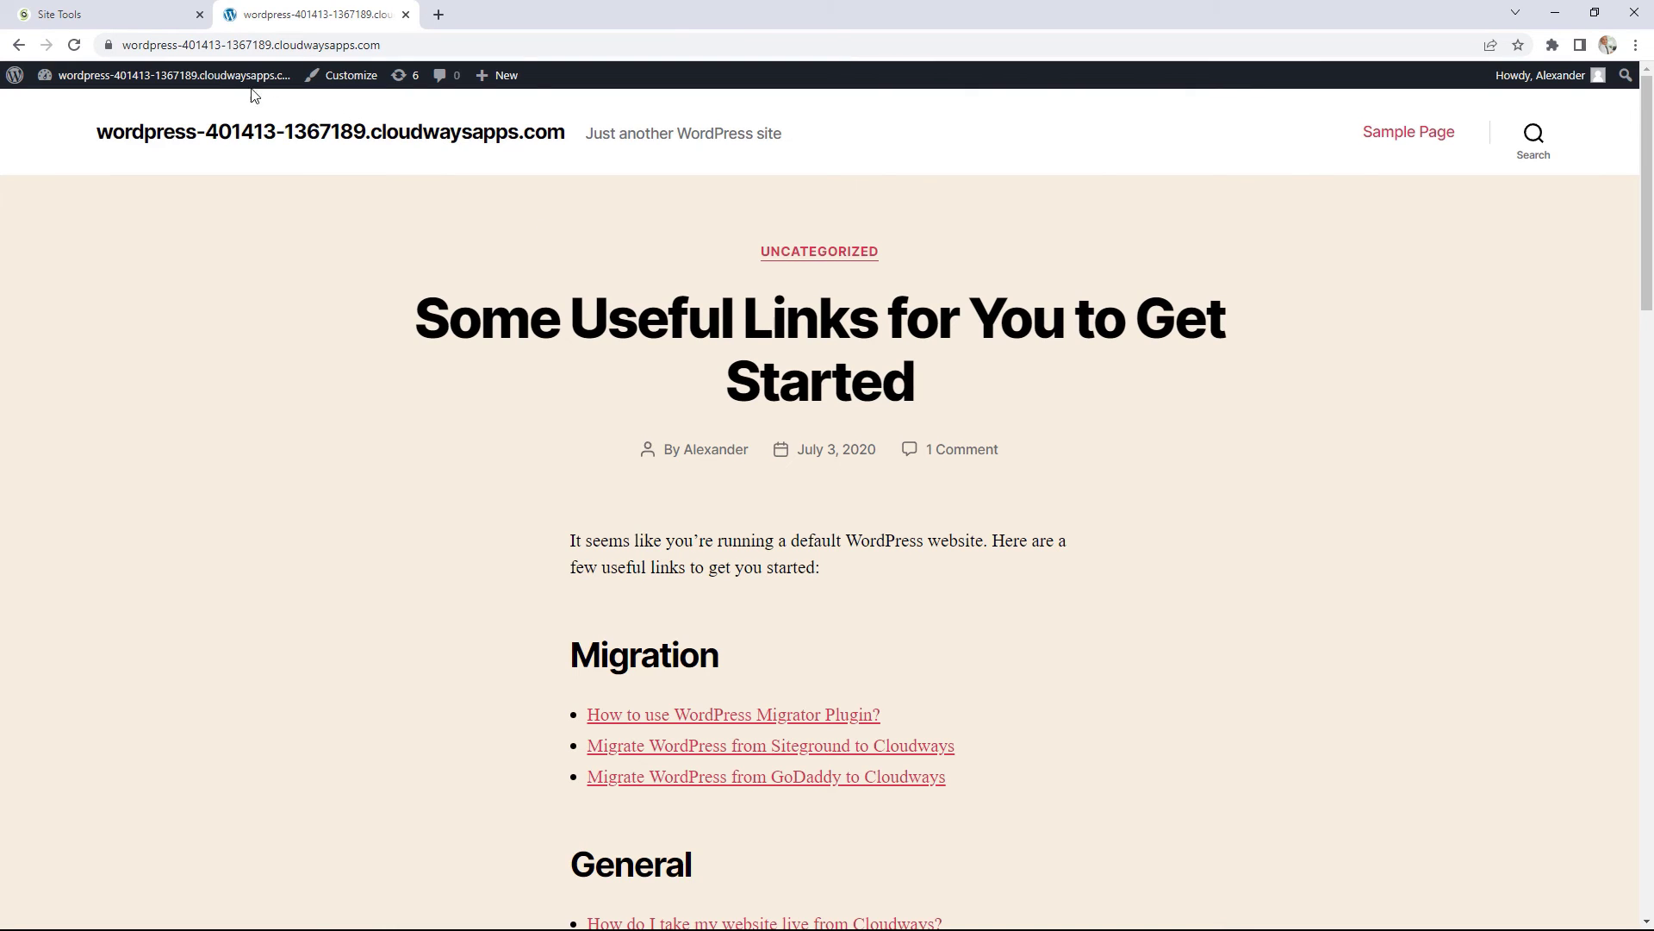
Step: Open SG Migrator from the WordPress dashboard and paste the migration token into Migration Token
left_click(214, 77)
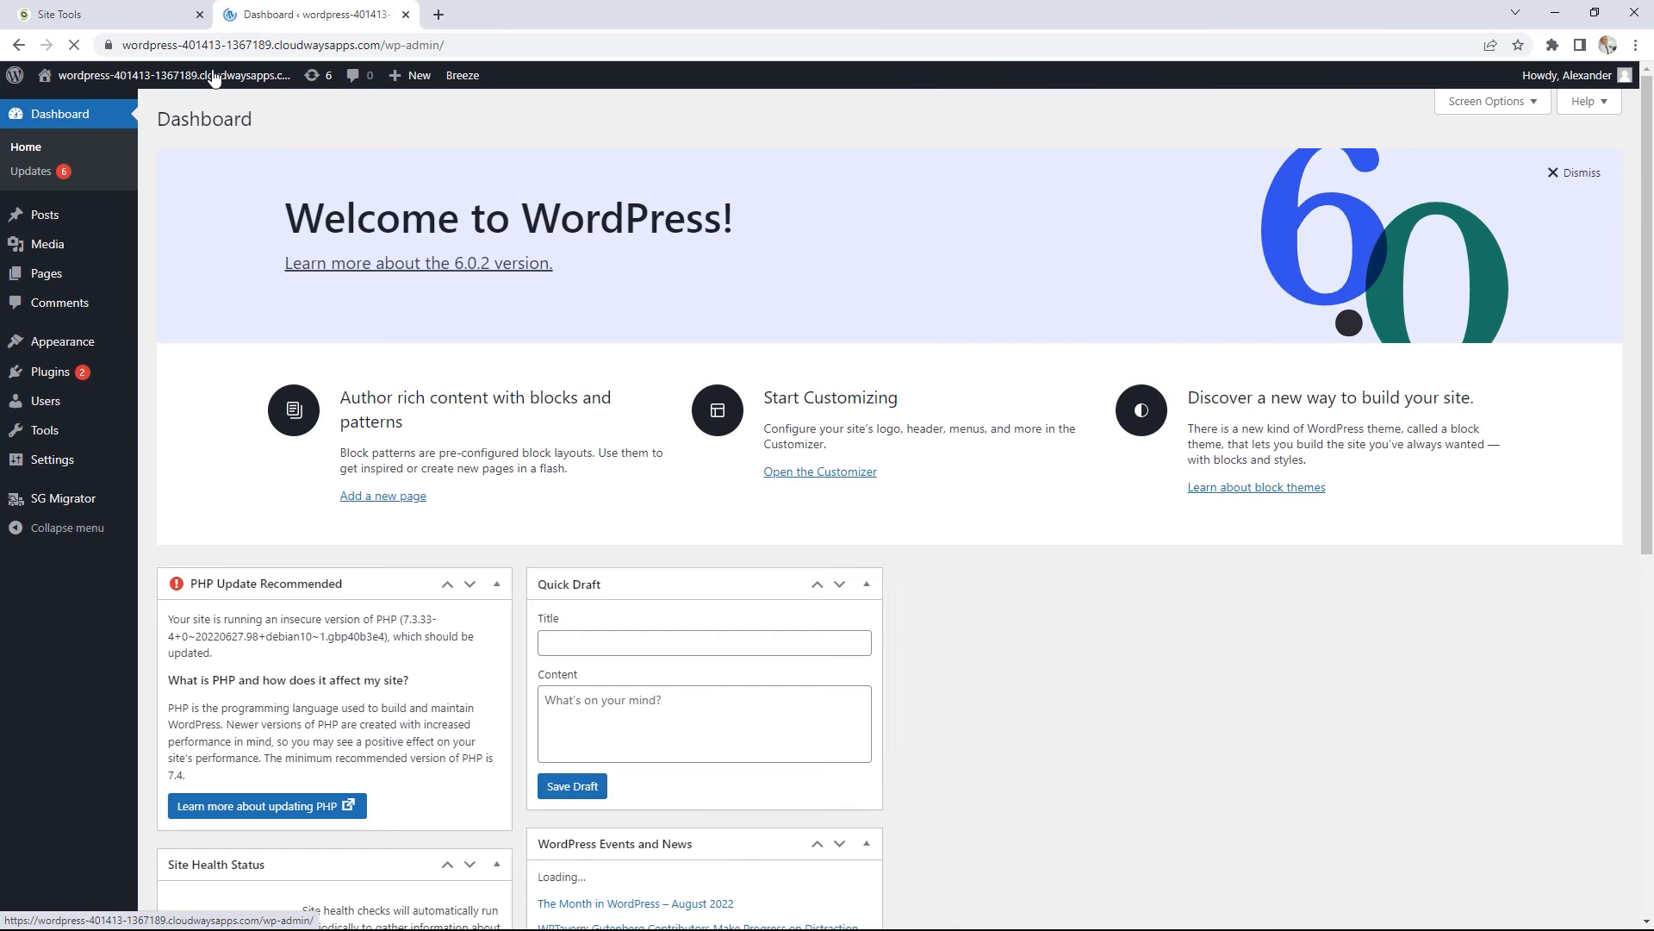
left_click(90, 506)
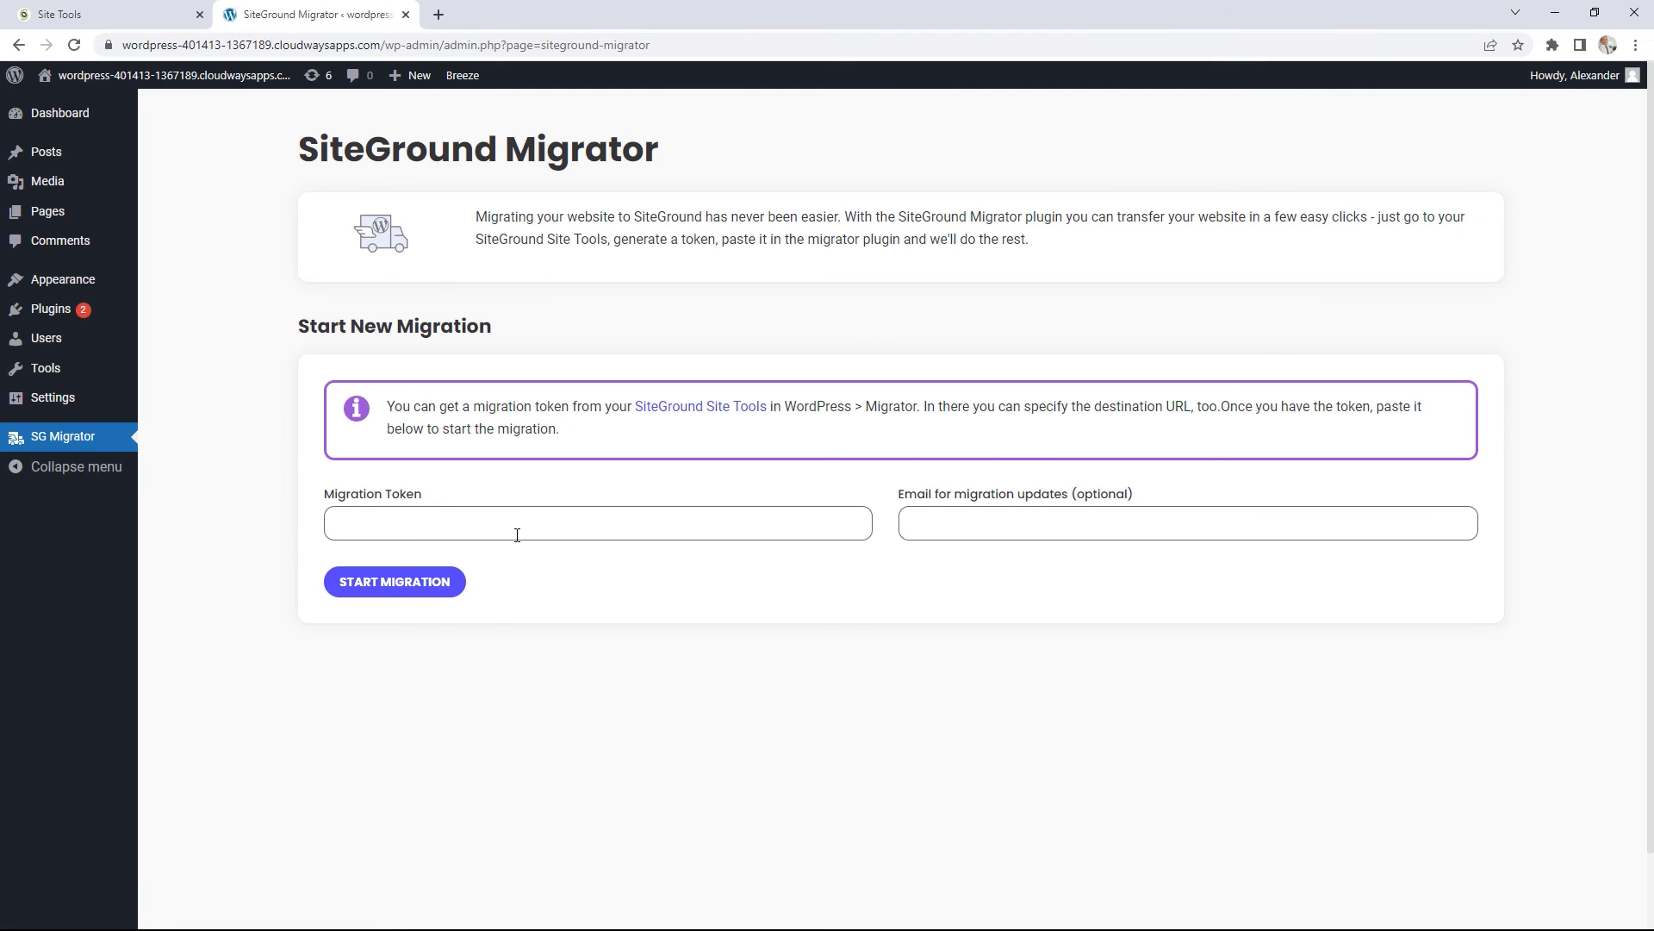
right_click(426, 529)
left_click(483, 665)
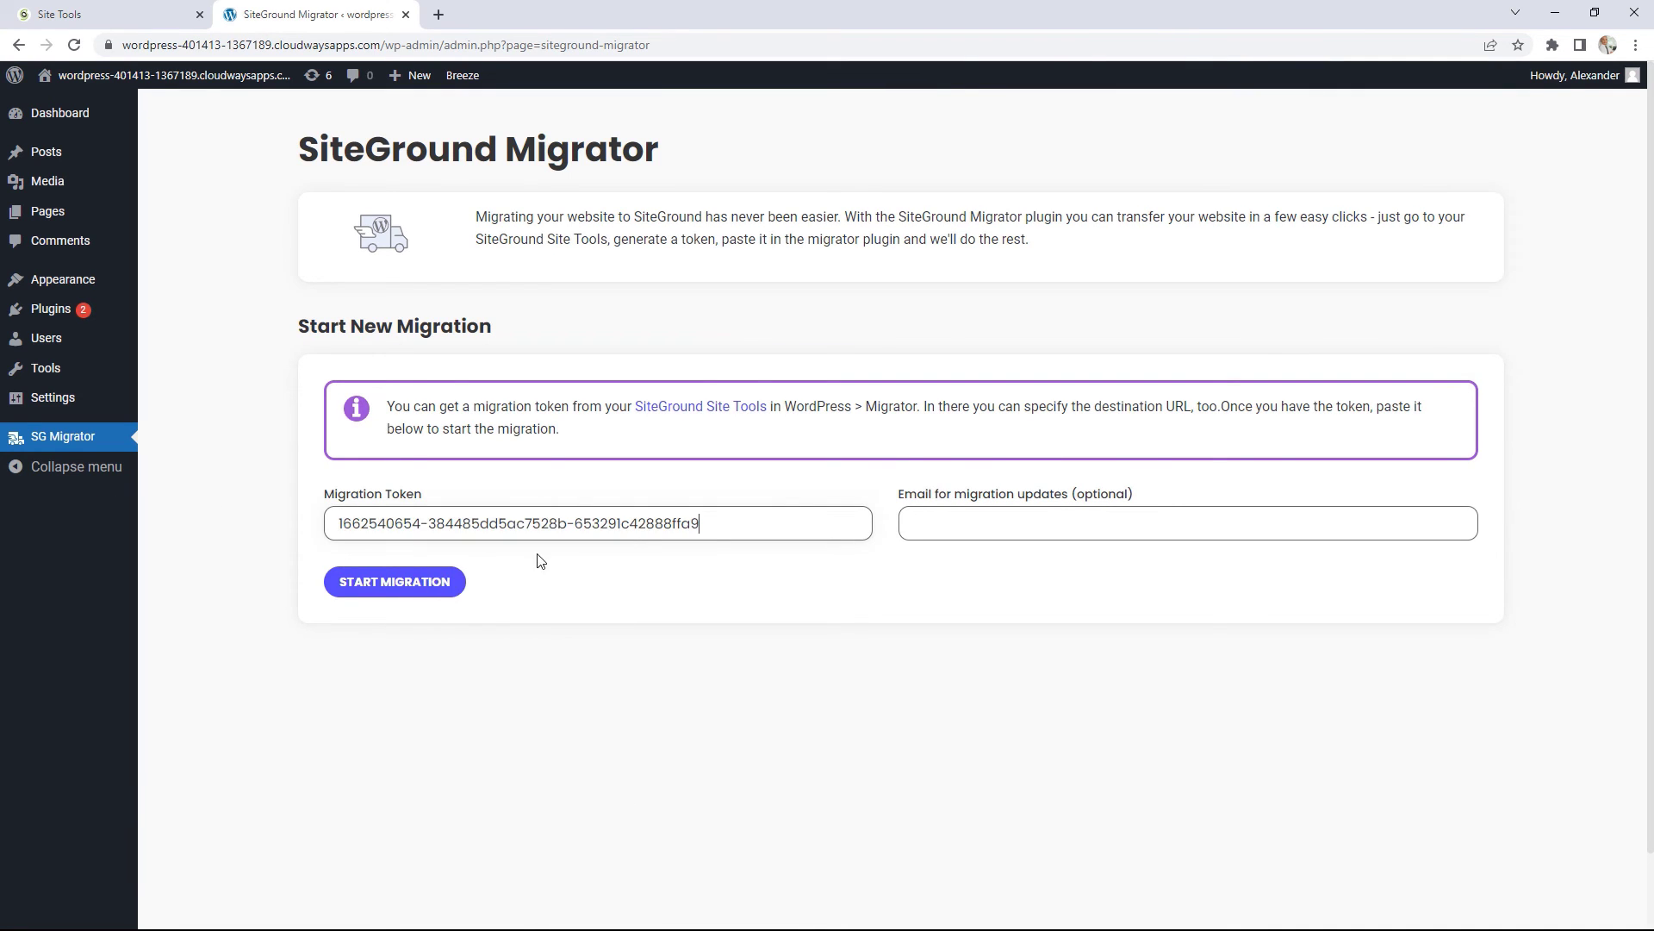
Step: Enter an email address for migration updates and start the migration
left_click(988, 527)
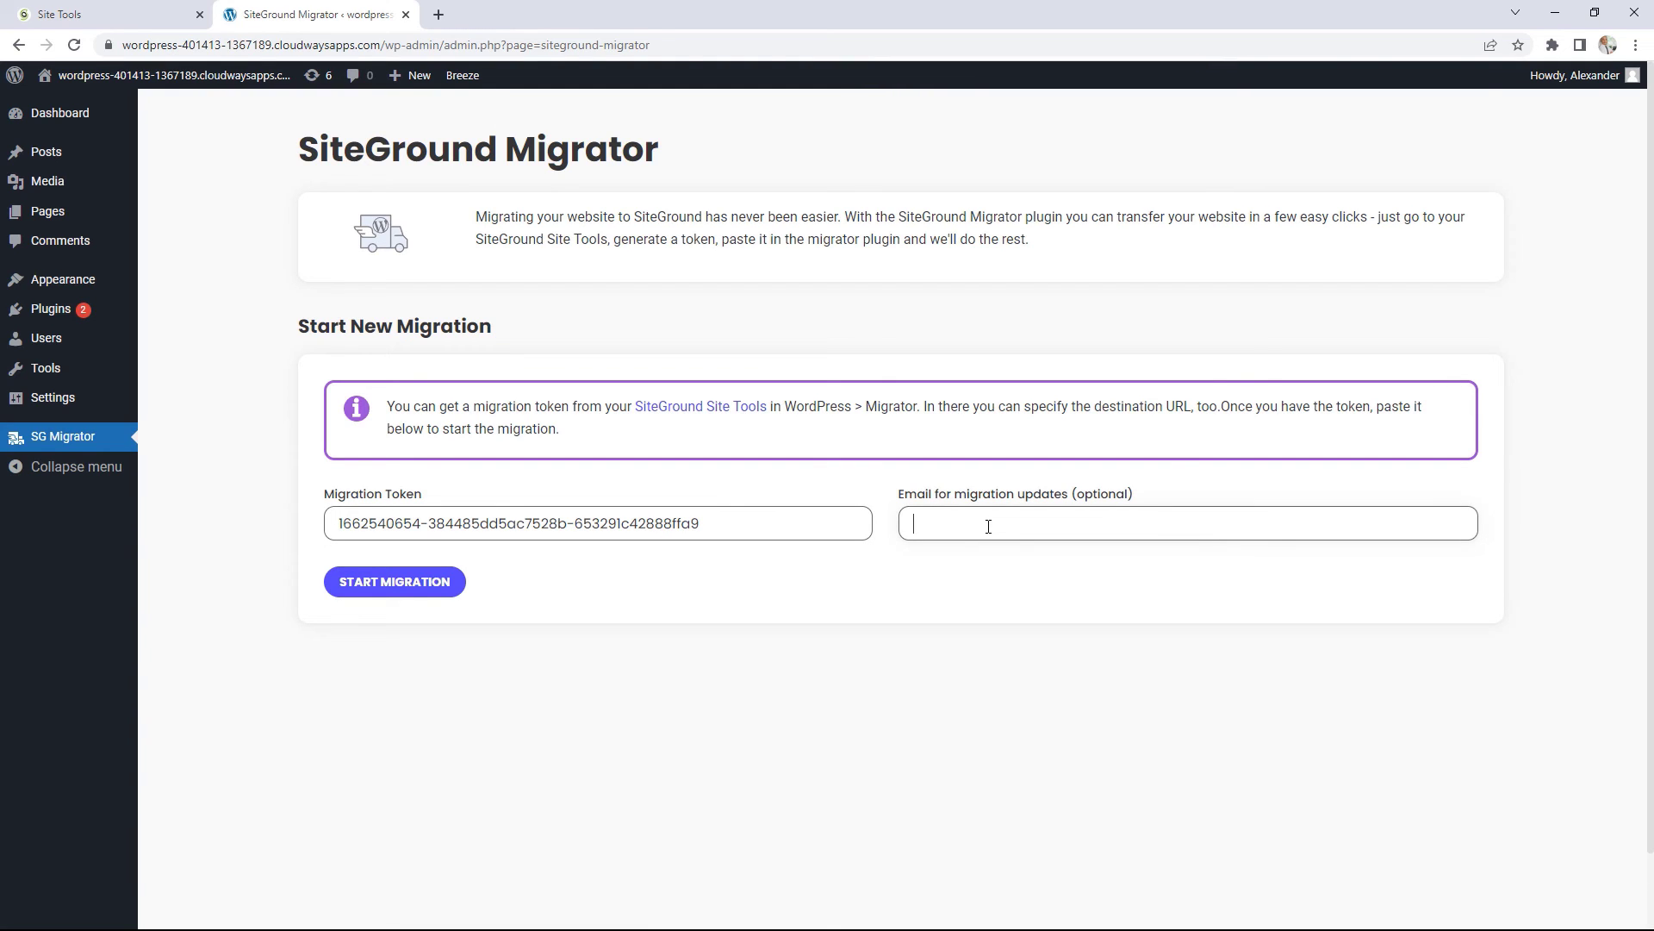
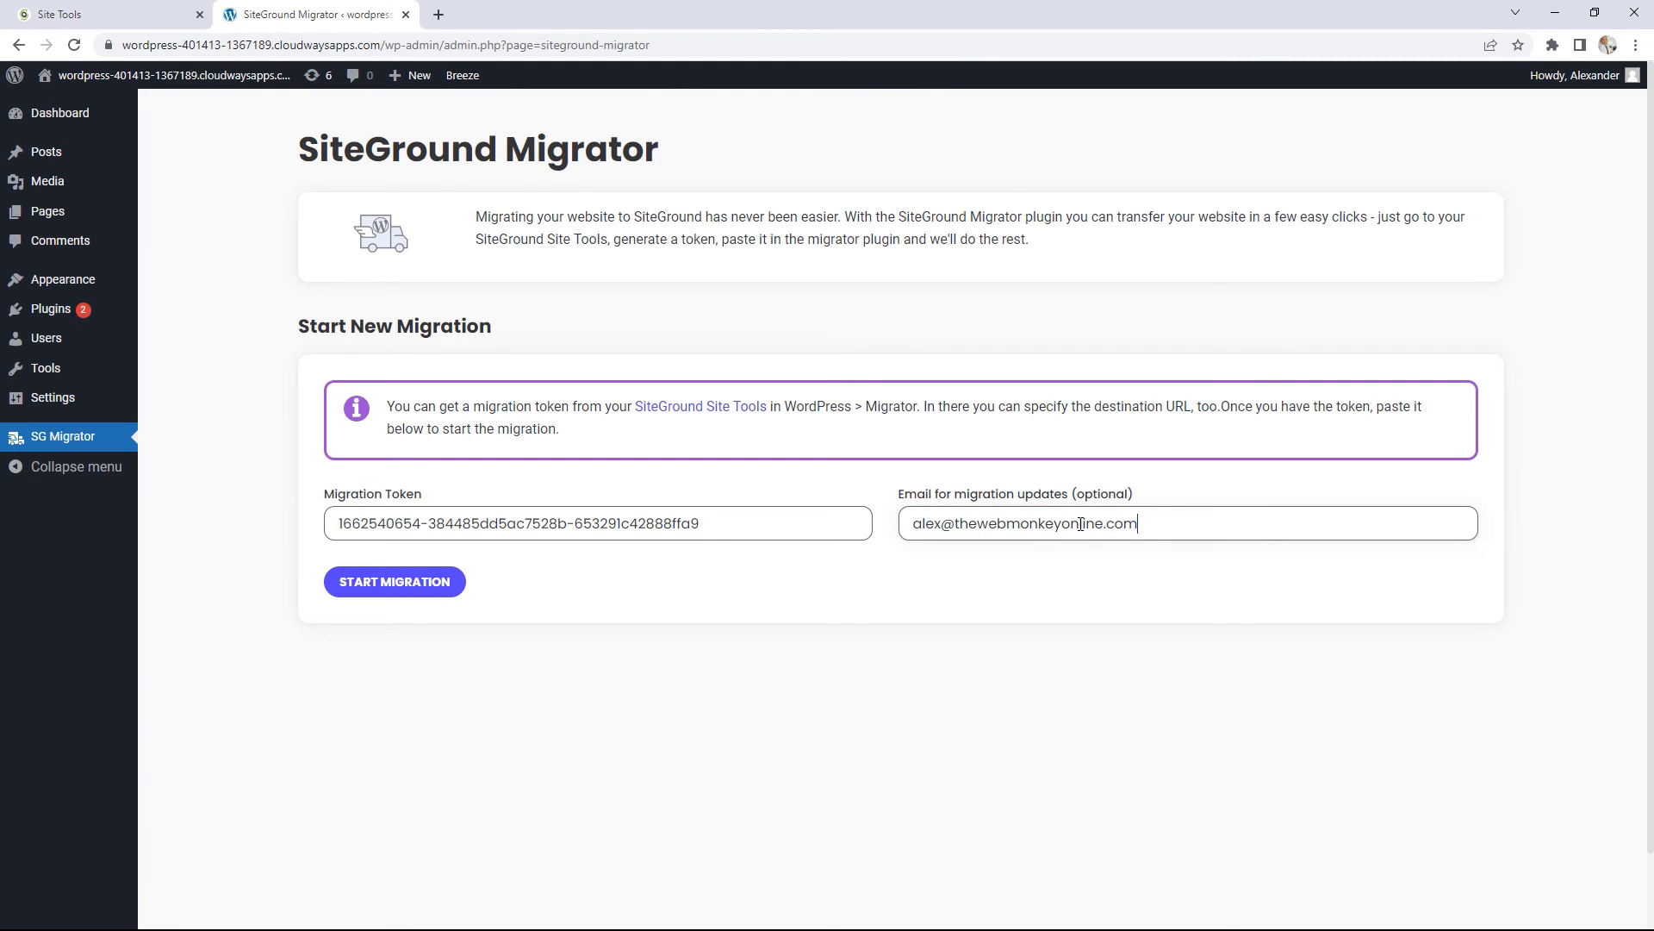
left_click(442, 584)
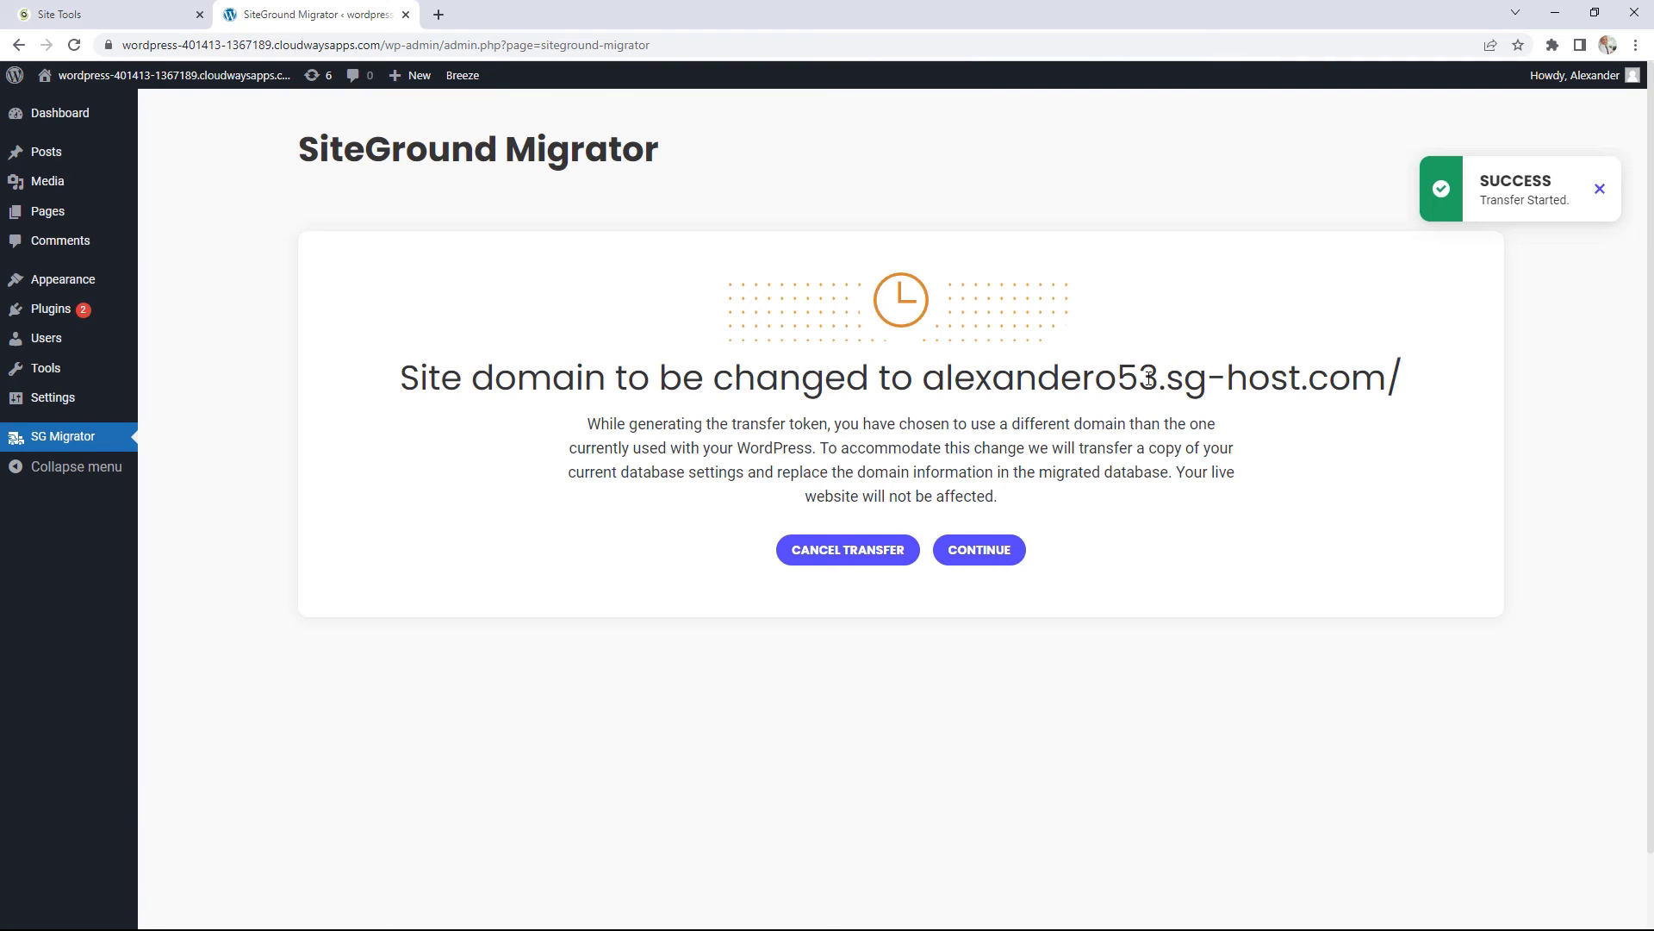
Step: Accept the sg-host domain change, wait for Data Transfer Complete, and select name server ns1.siteground.net
left_click(997, 554)
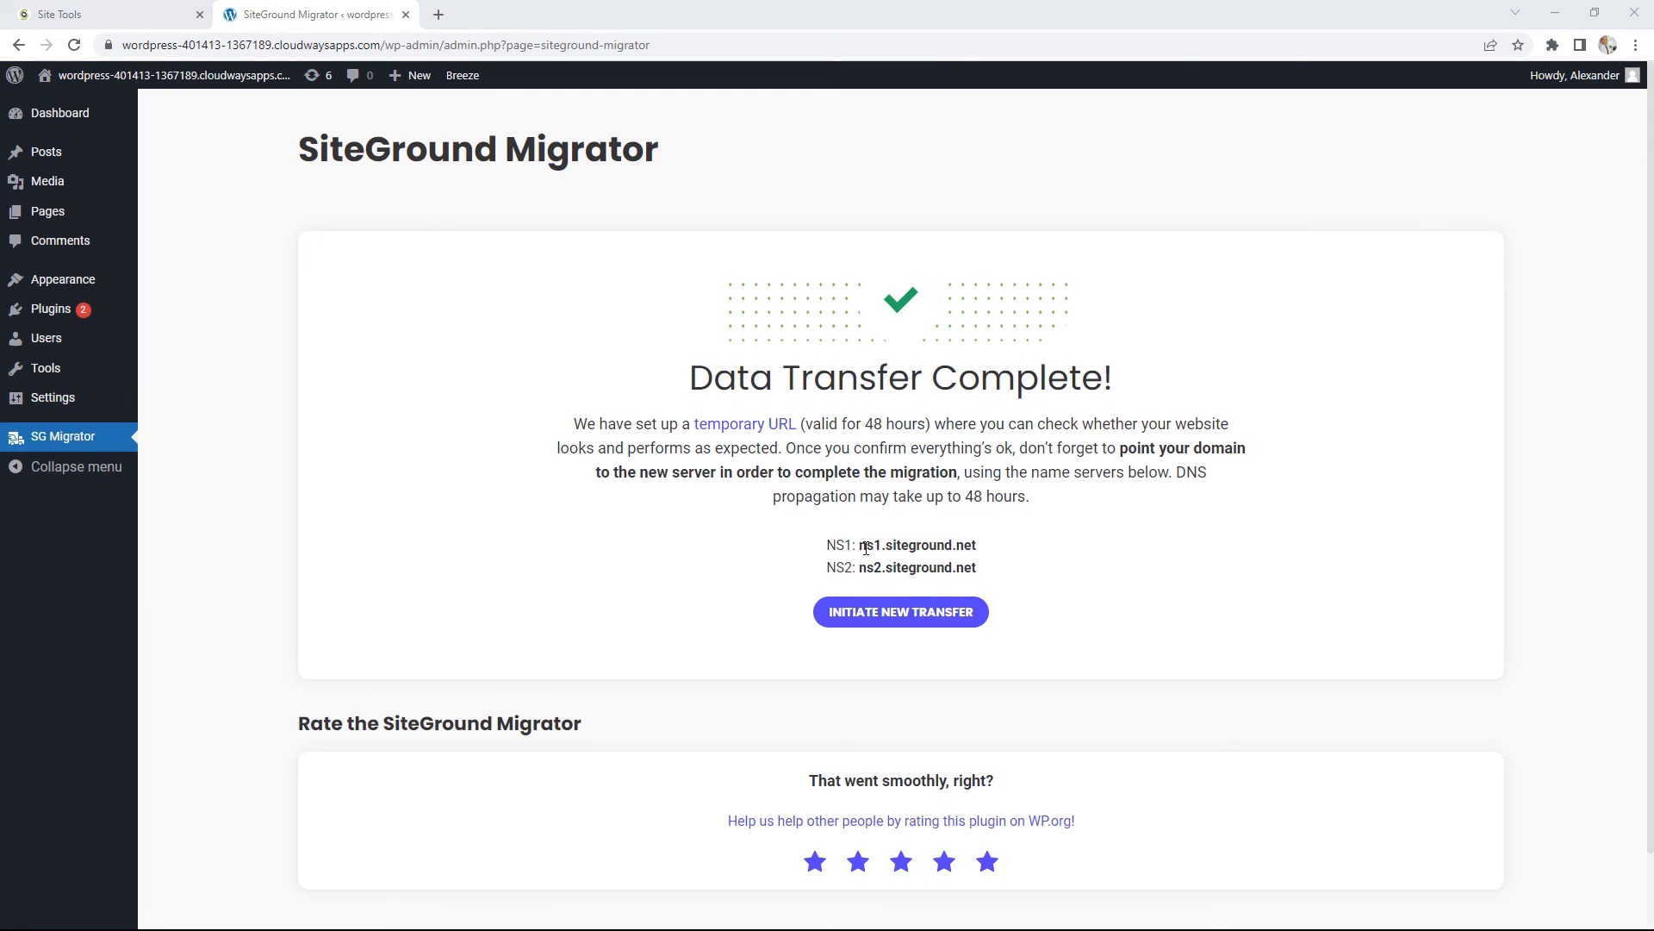
left_click_drag(860, 547, 980, 547)
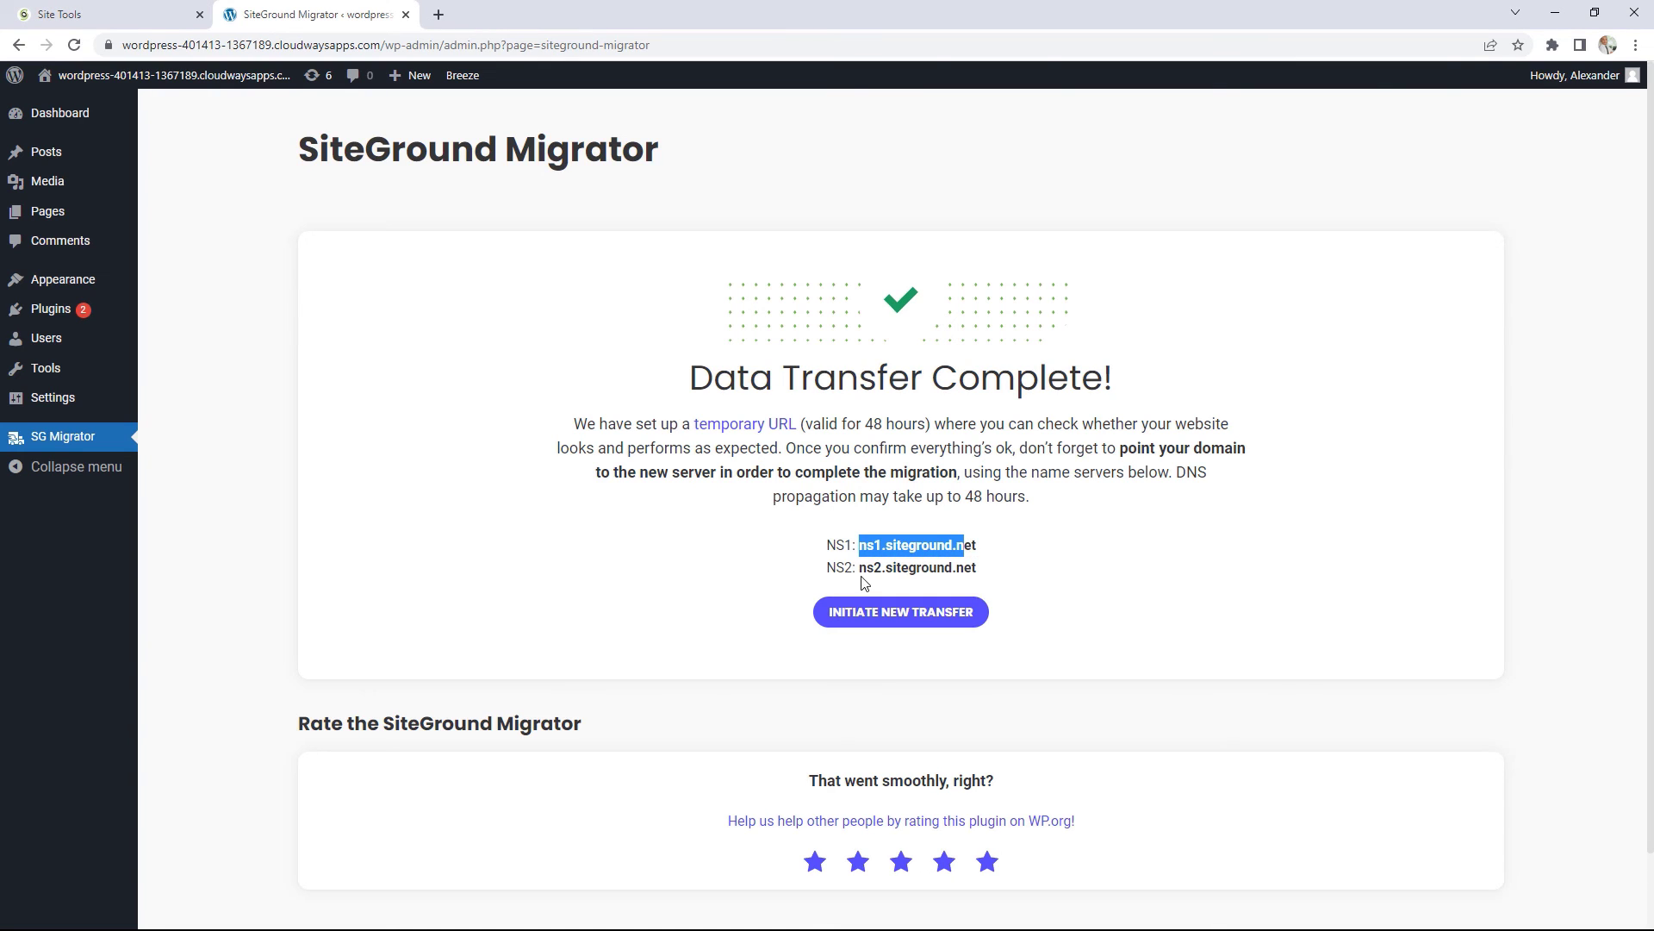
Step: Select name server ns2.siteground.net and open the temporary URL in a new tab
left_click(879, 568)
left_click_drag(860, 568, 978, 568)
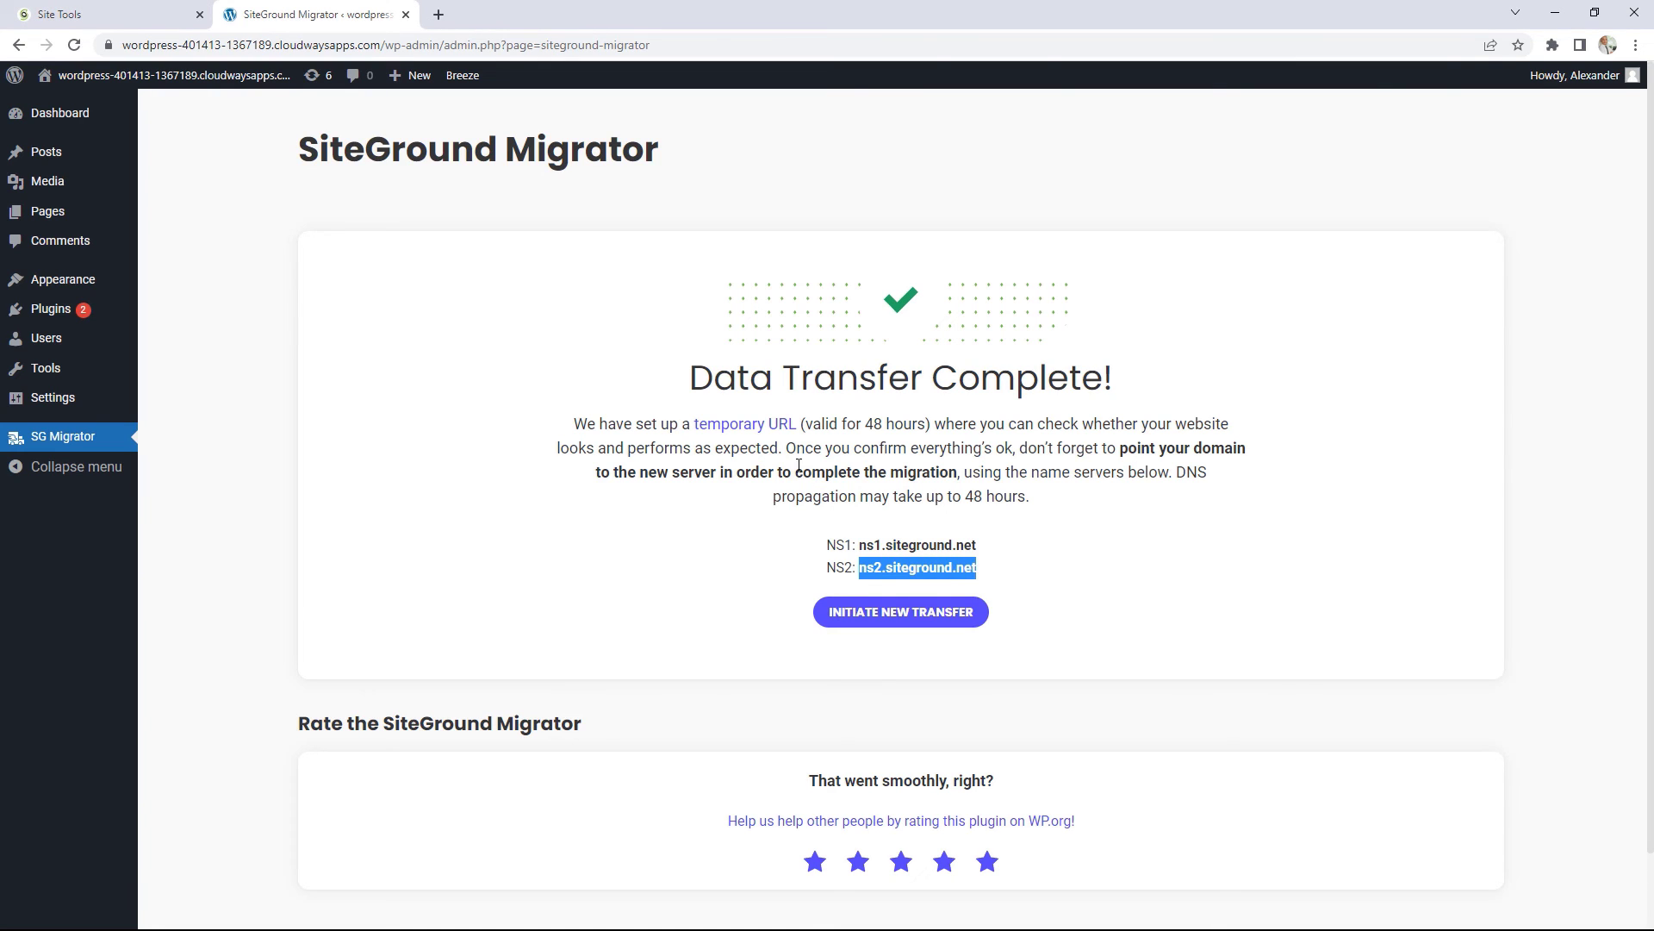
right_click(741, 426)
left_click(762, 436)
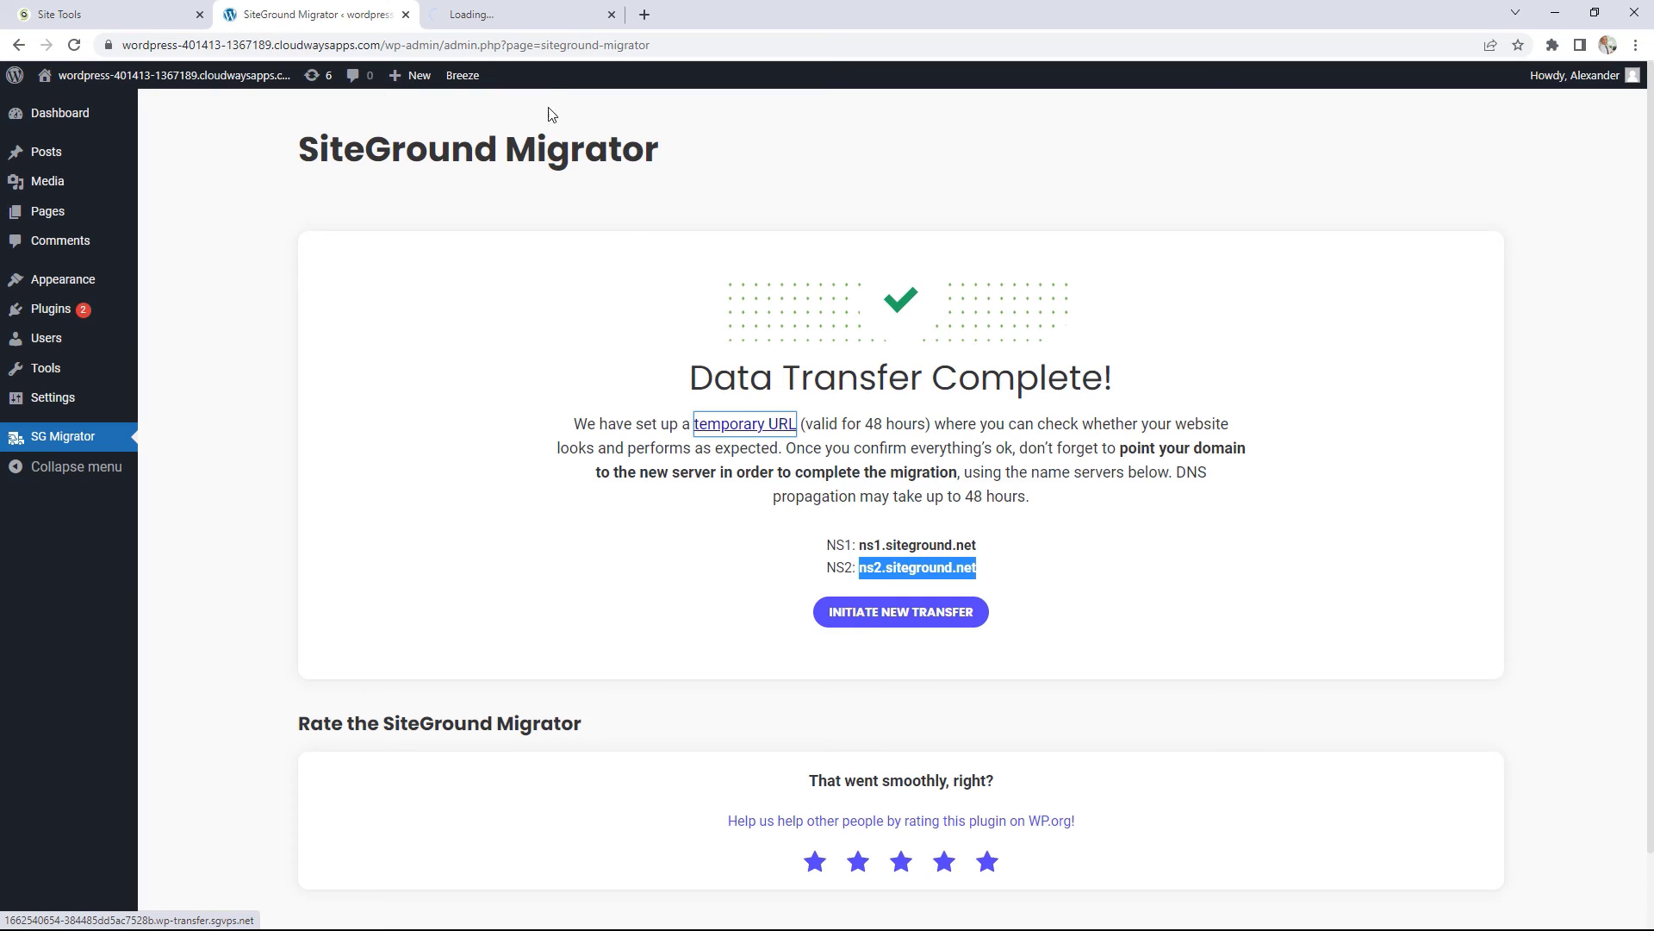
Step: Compare the temporary-URL copy with the original site, then return to the WordPress Migrator tab
left_click(514, 15)
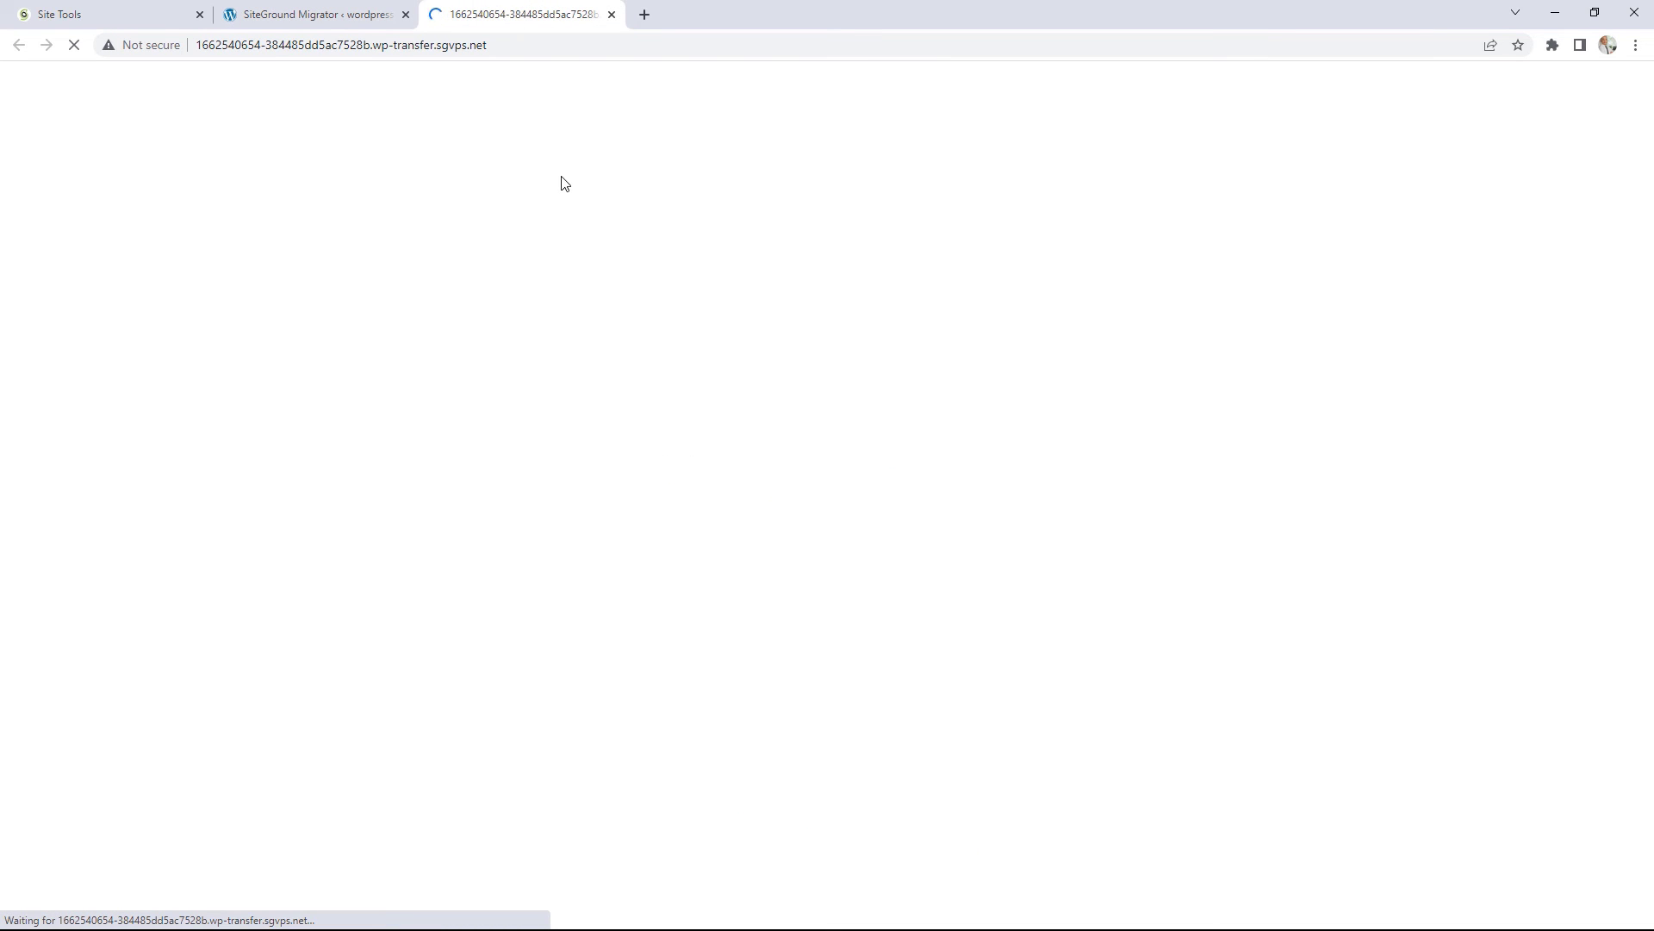
left_click(327, 16)
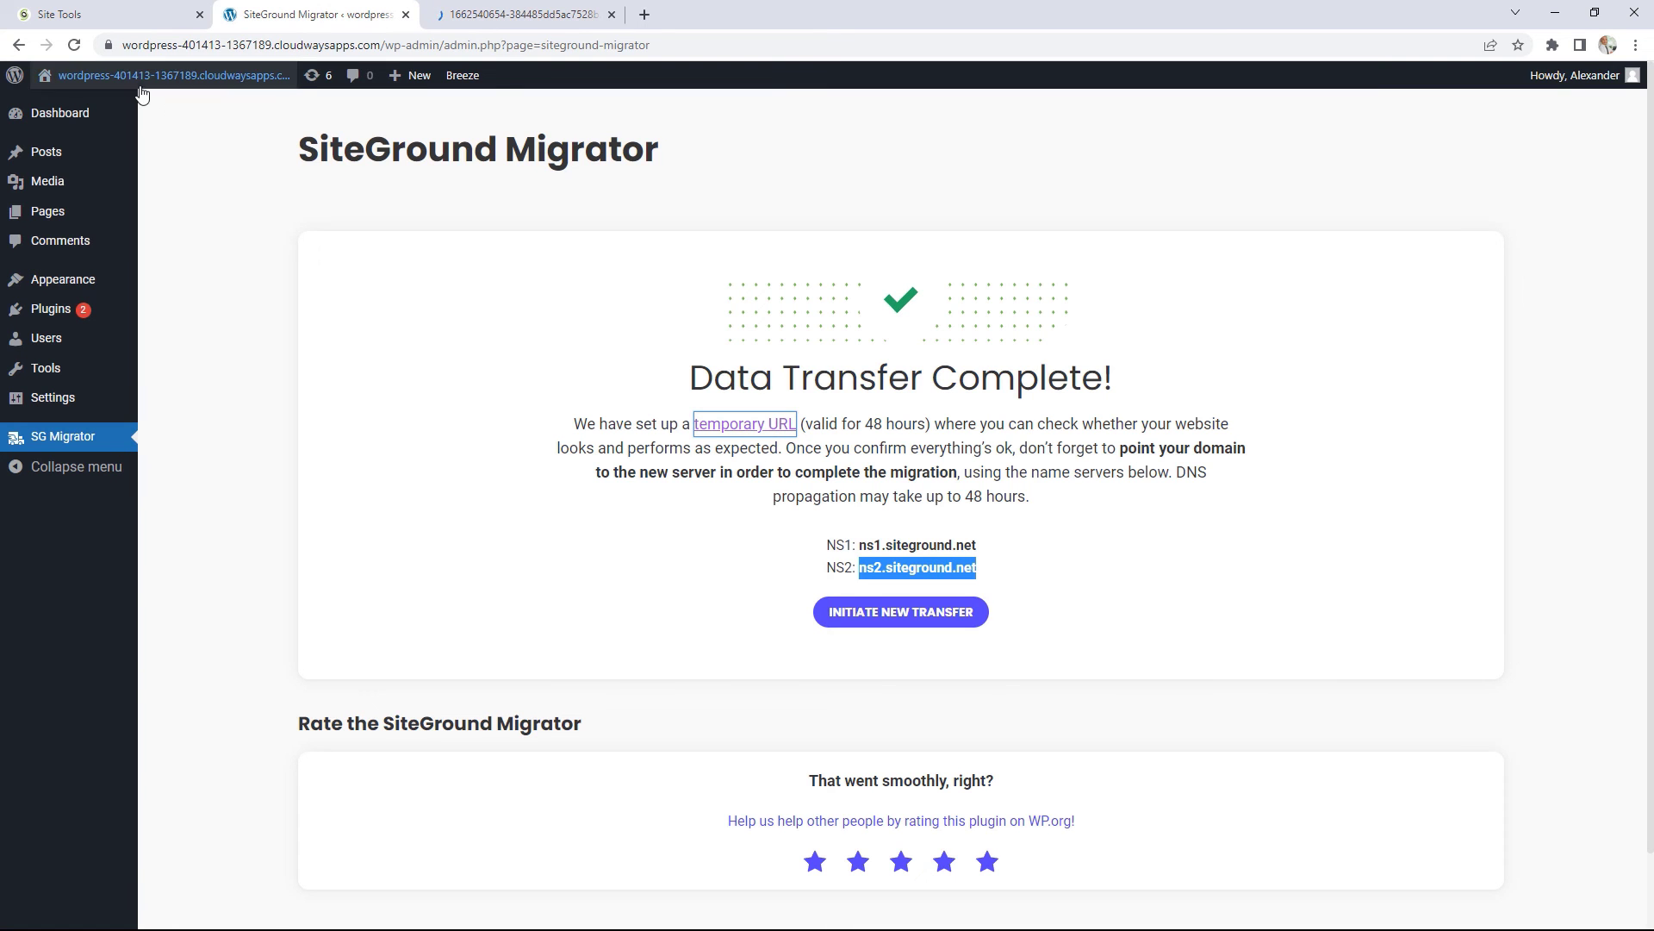
mouse_move(140, 90)
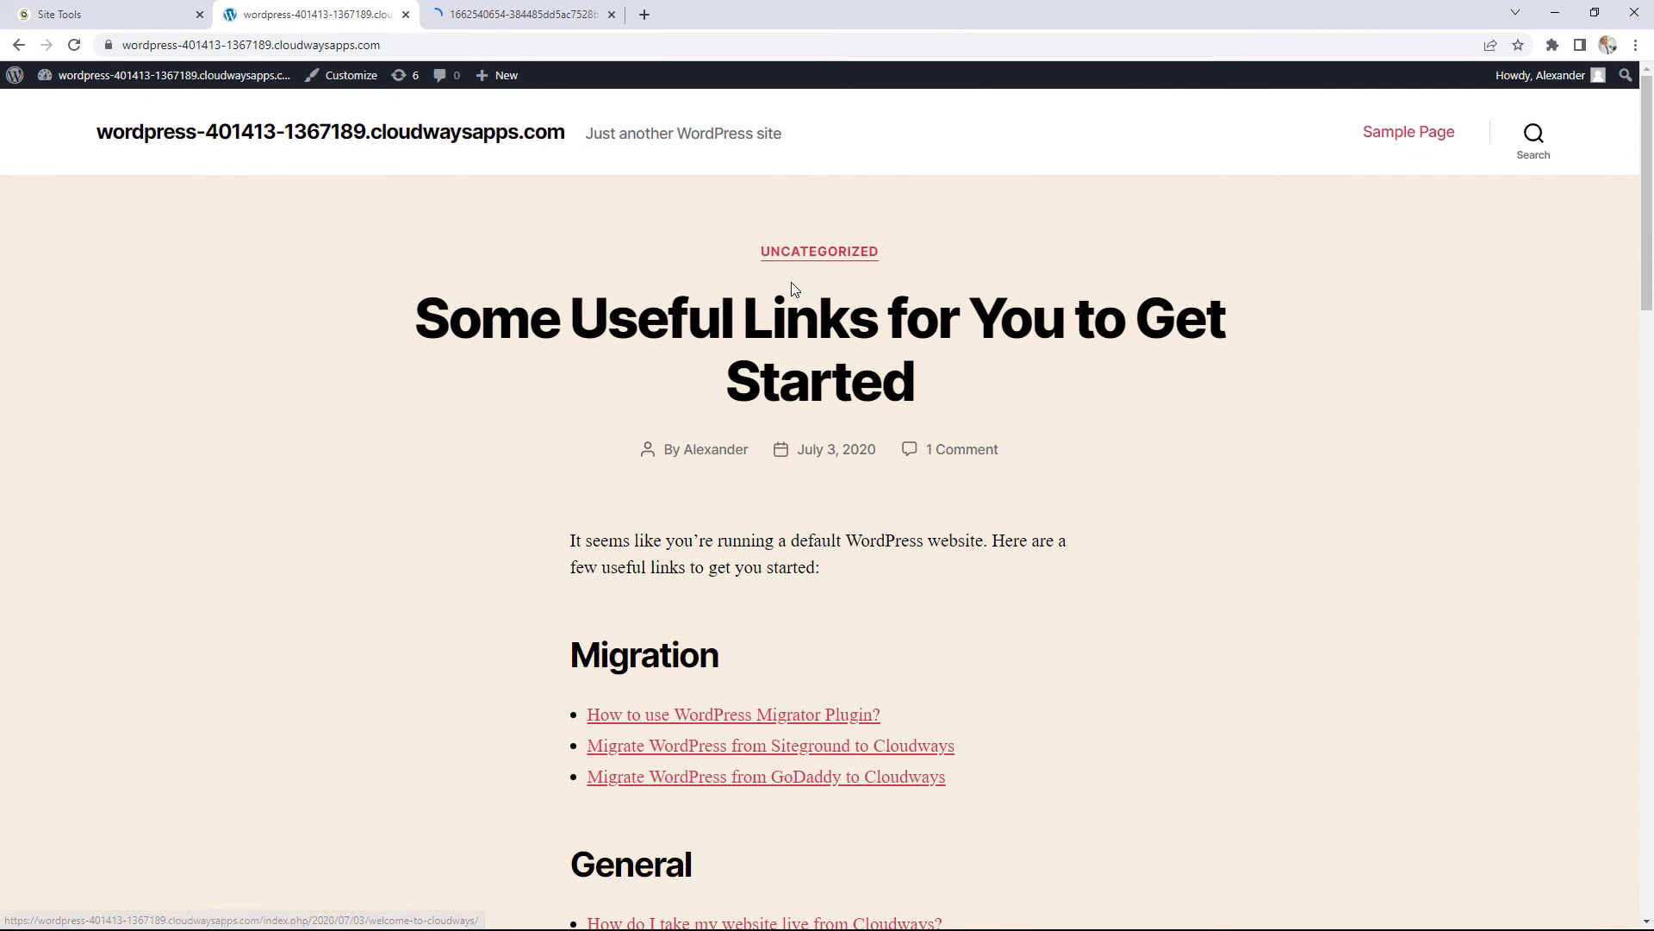
left_click(522, 14)
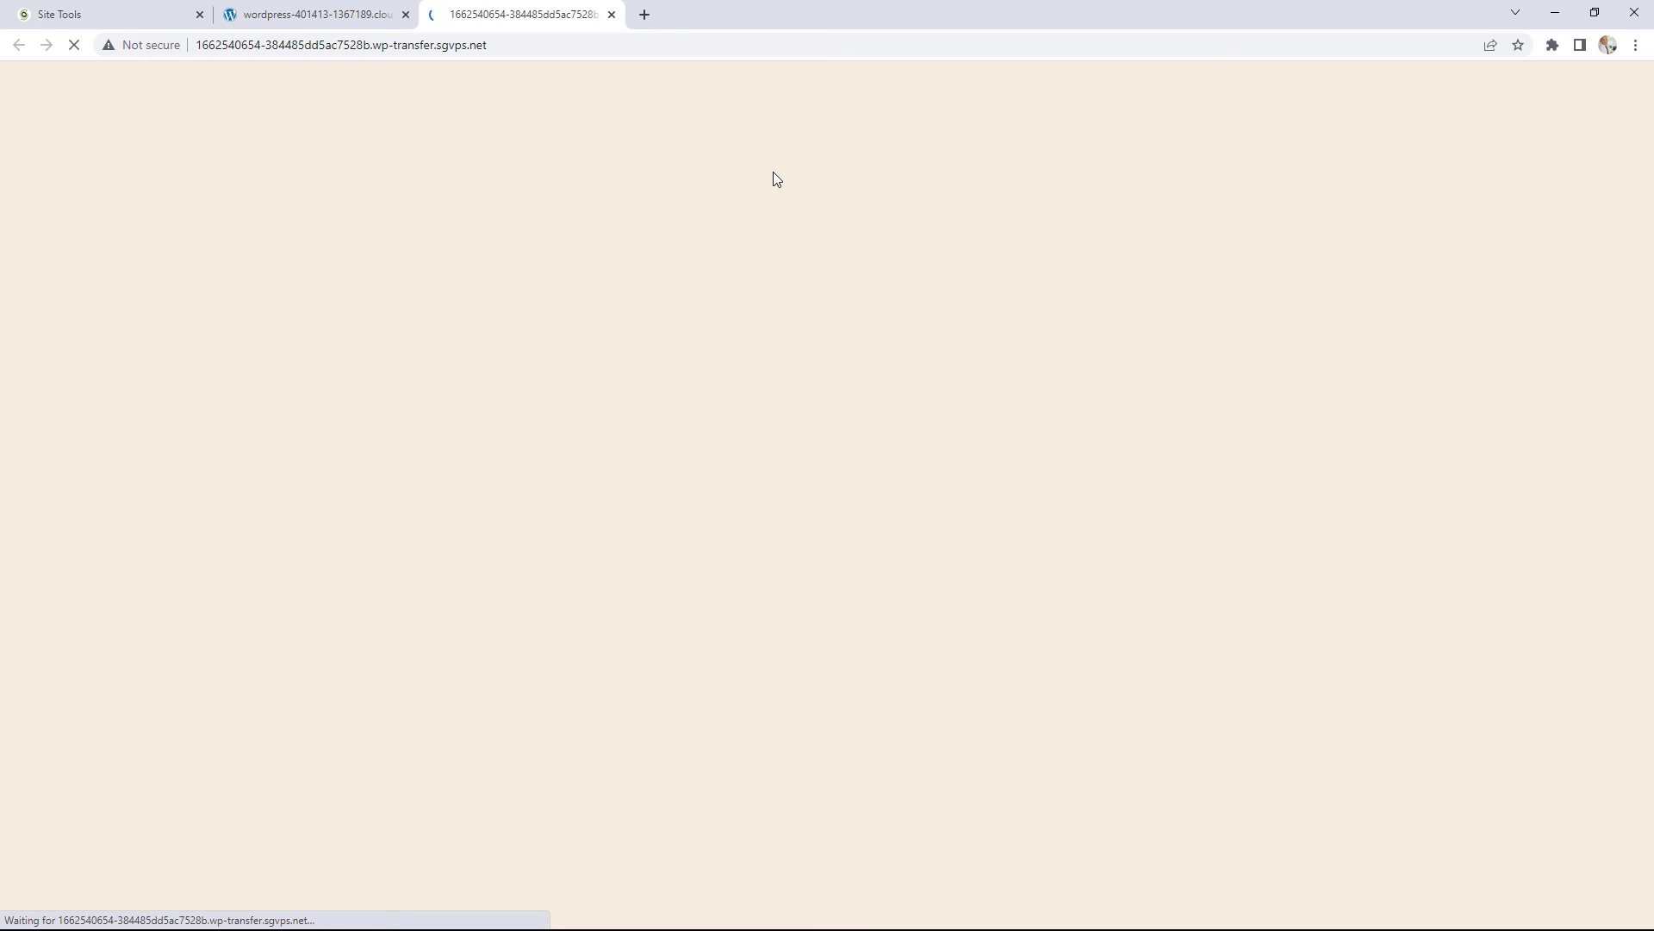
left_click(319, 19)
left_click(554, 15)
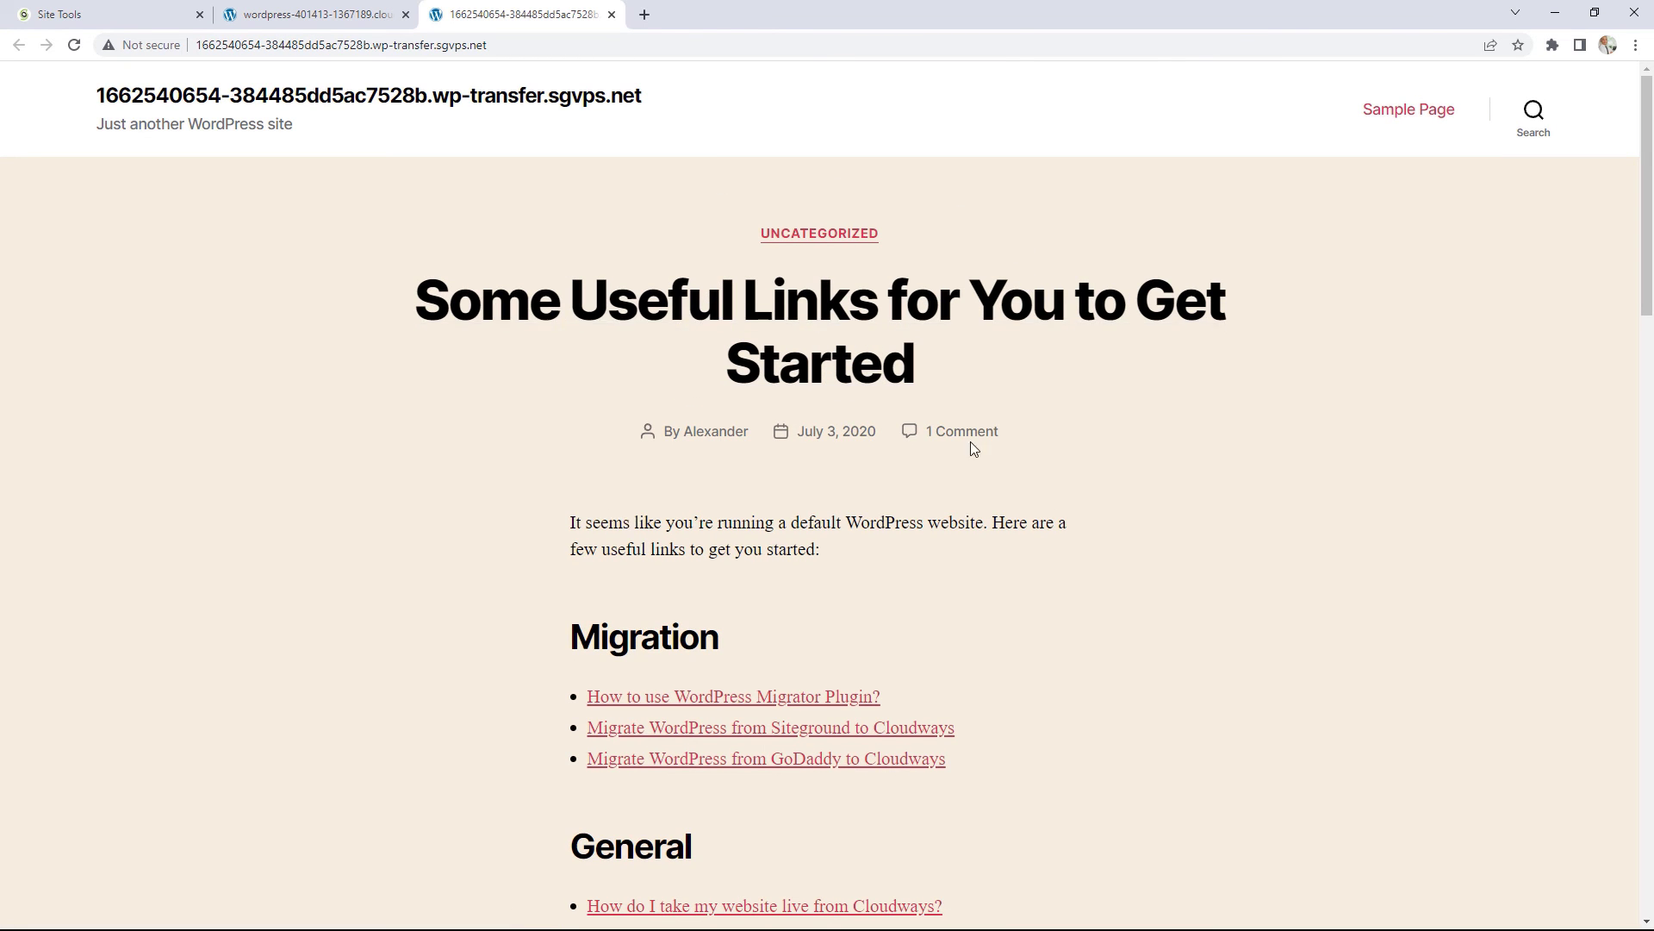
key("ctrl+shift+Tab")
key("ctrl+Tab")
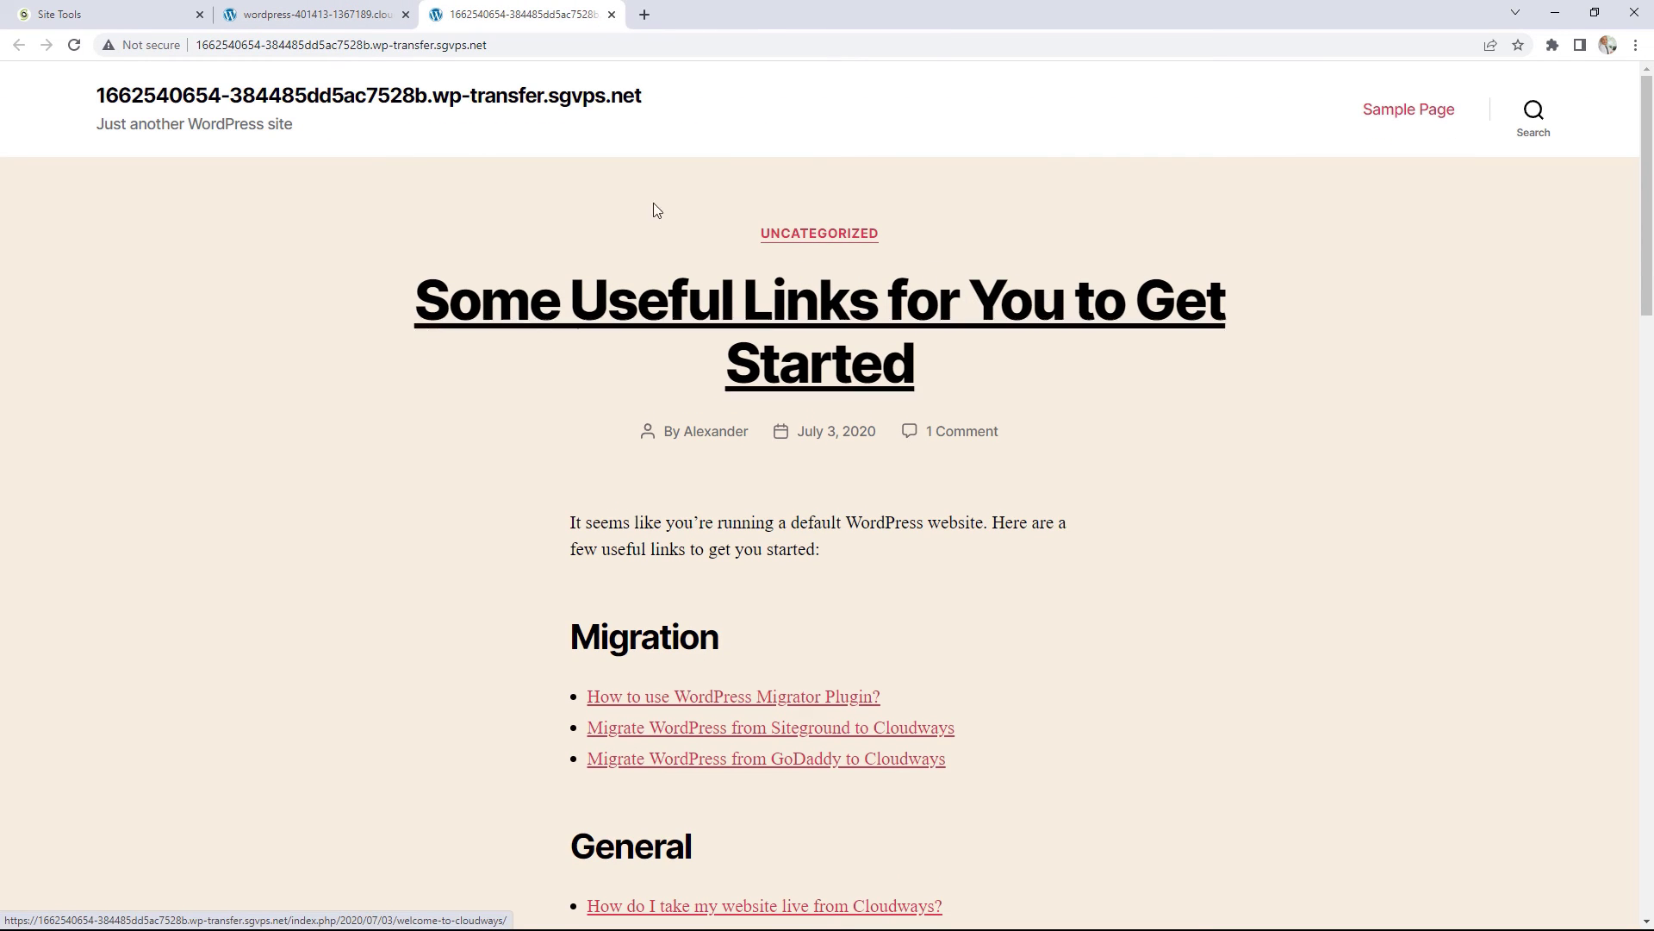
key("ctrl+Tab")
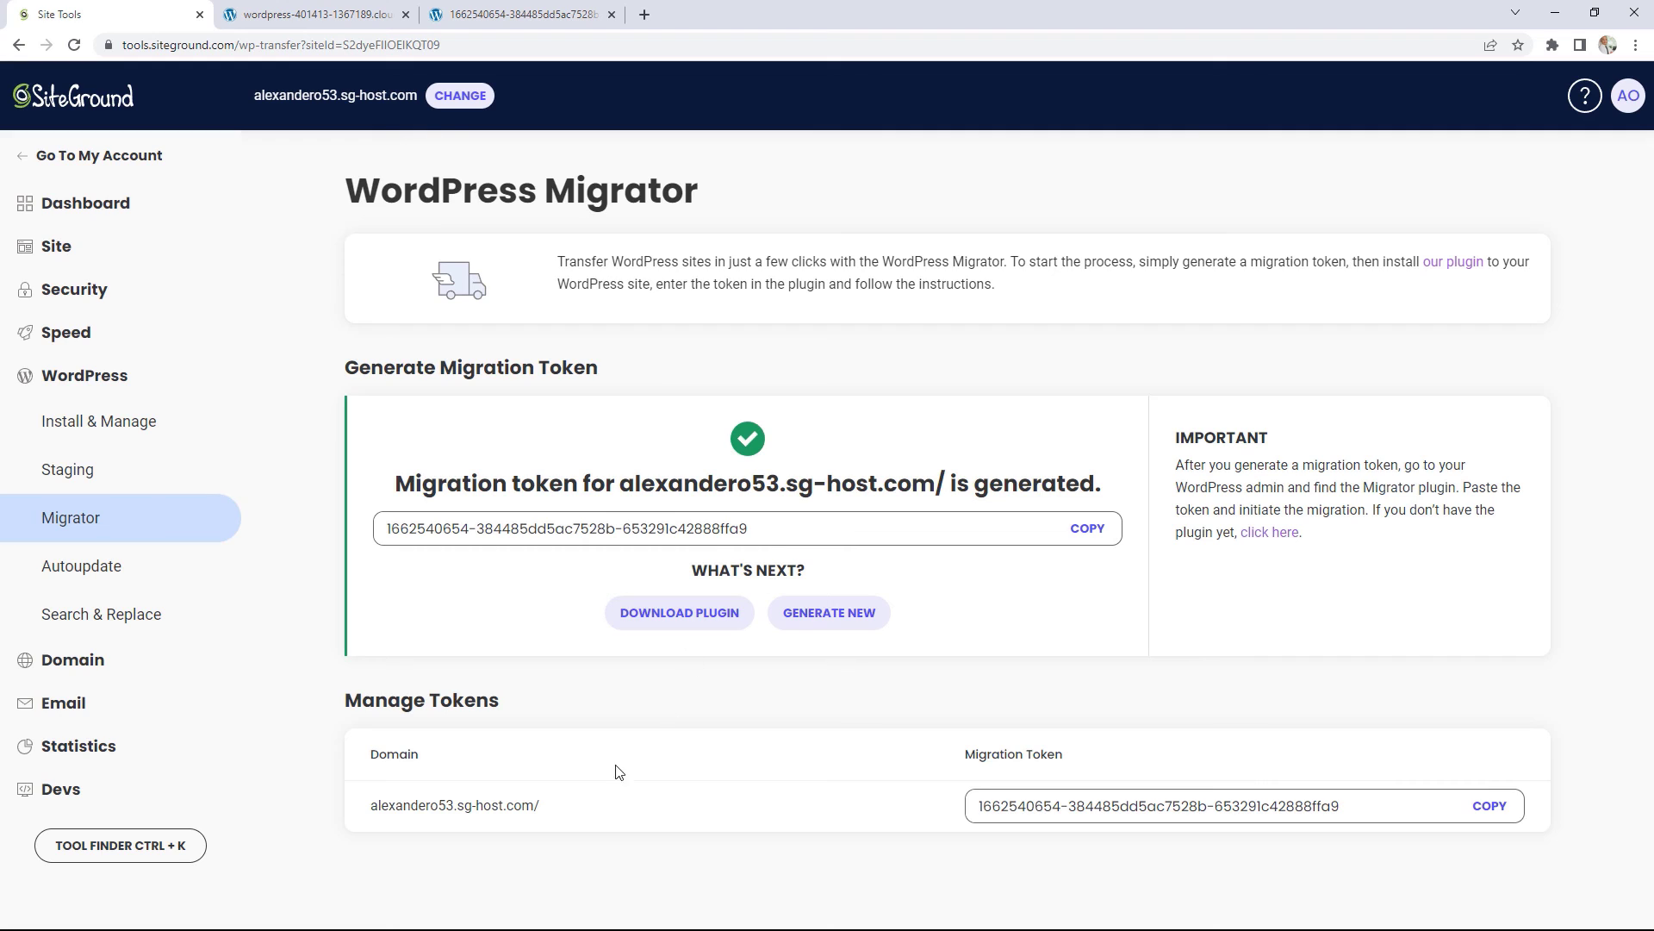
Step: Open the migrated domain from Manage Tokens in a new tab and close the temporary-URL tab
left_click_drag(560, 798, 428, 815)
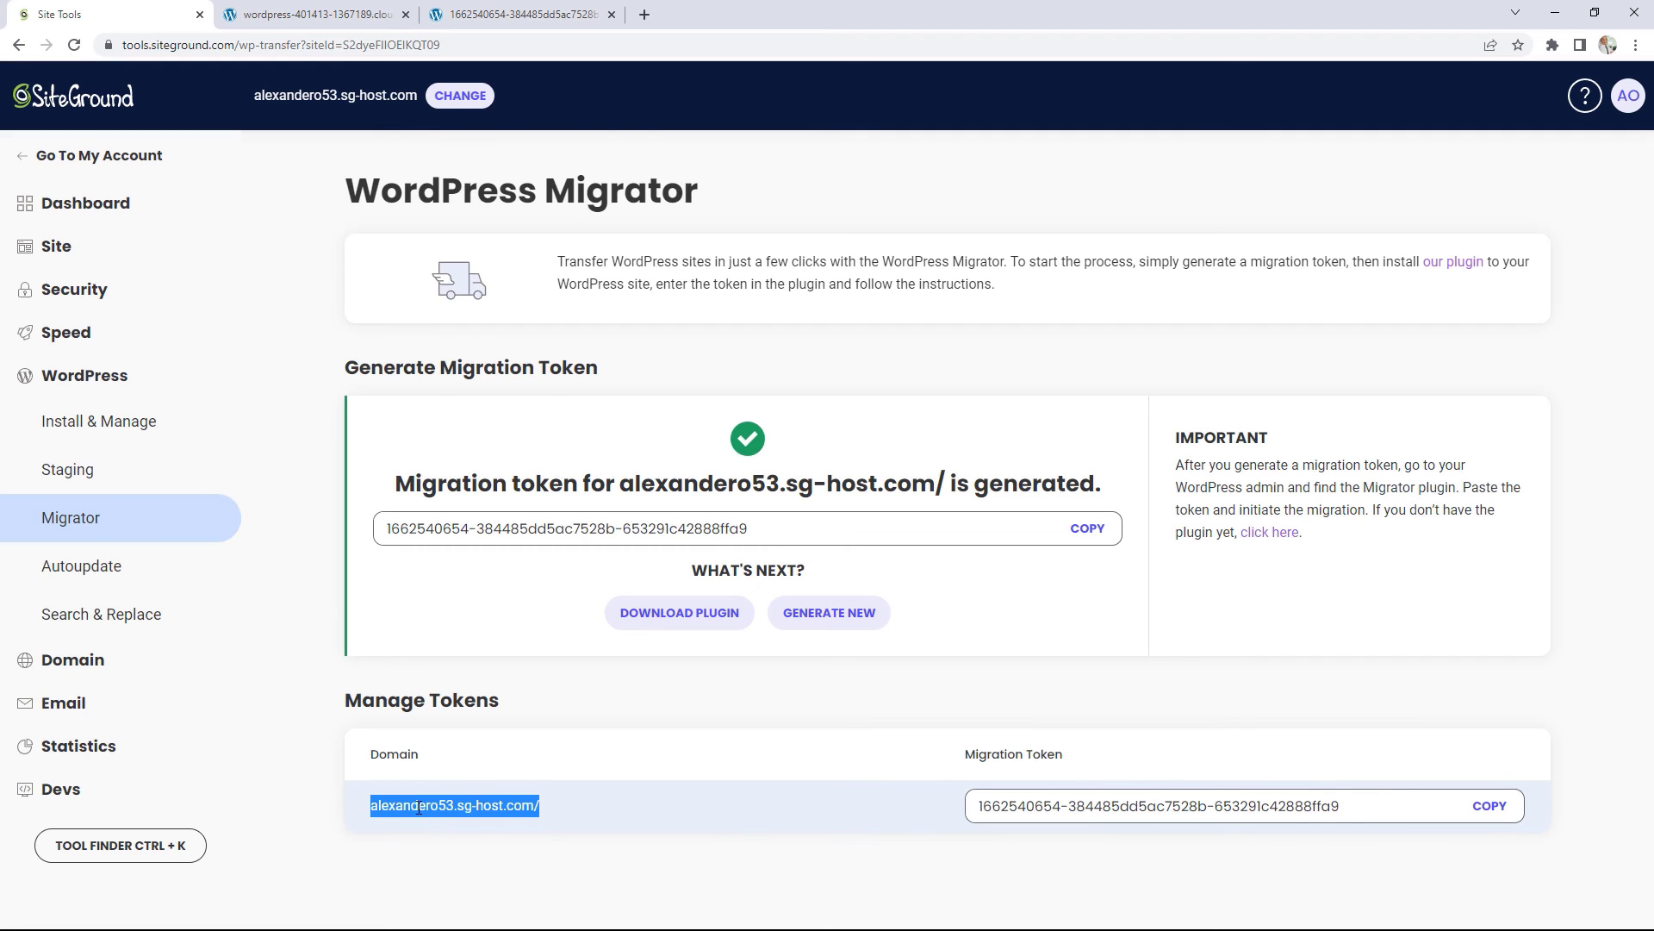
right_click(419, 807)
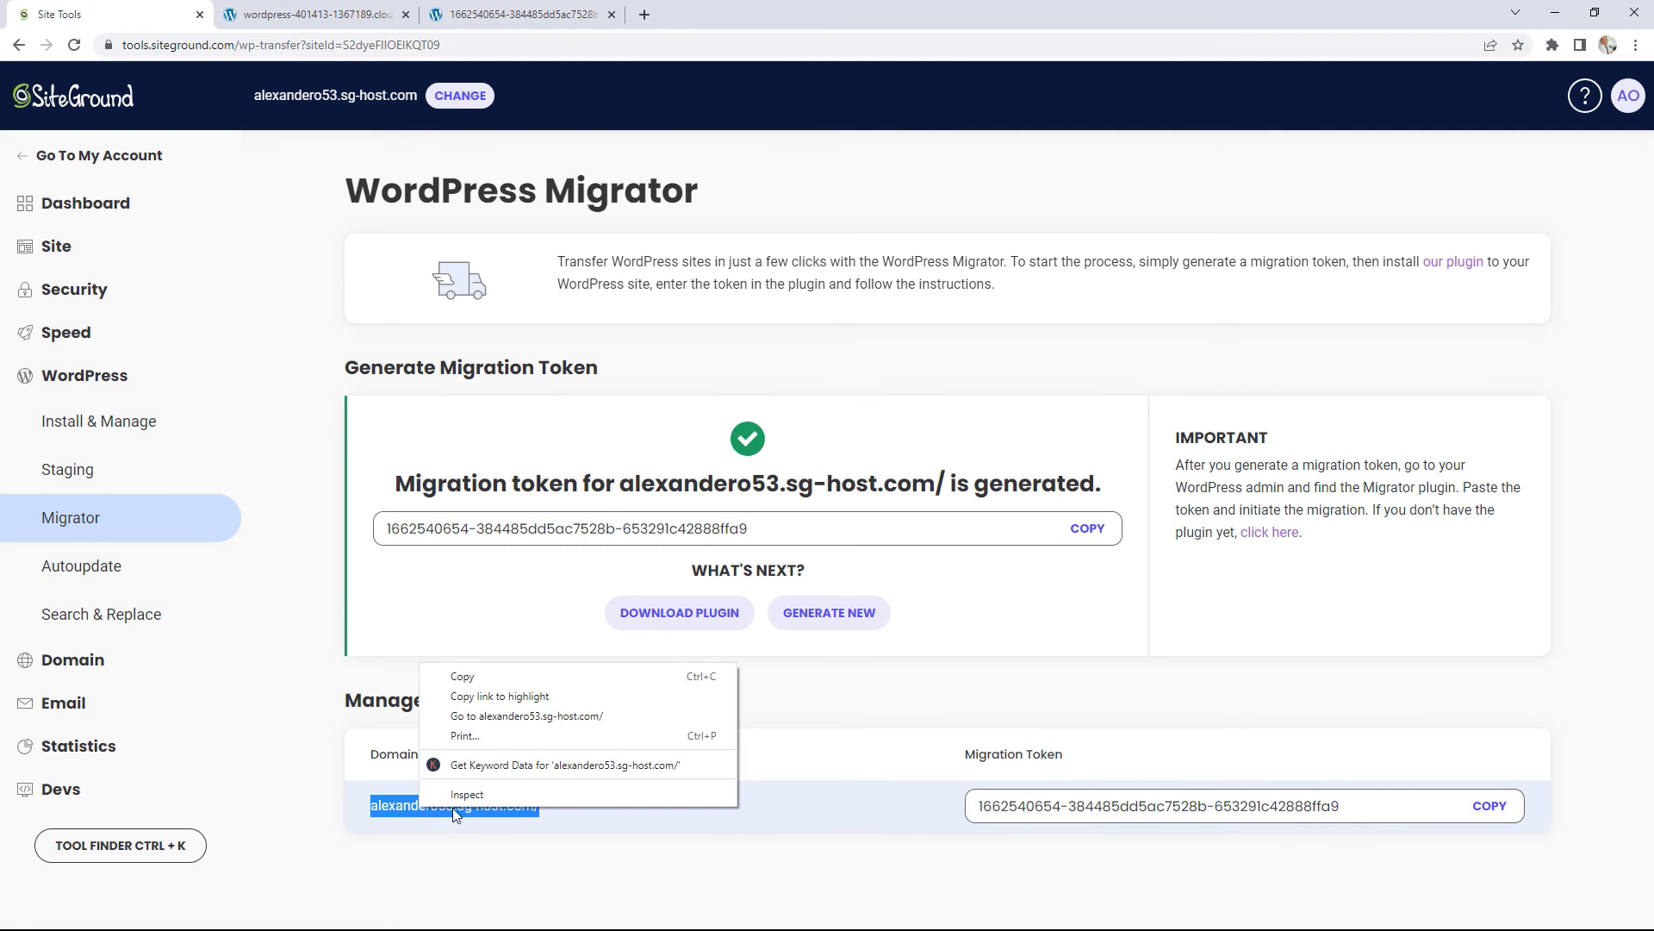
left_click(483, 717)
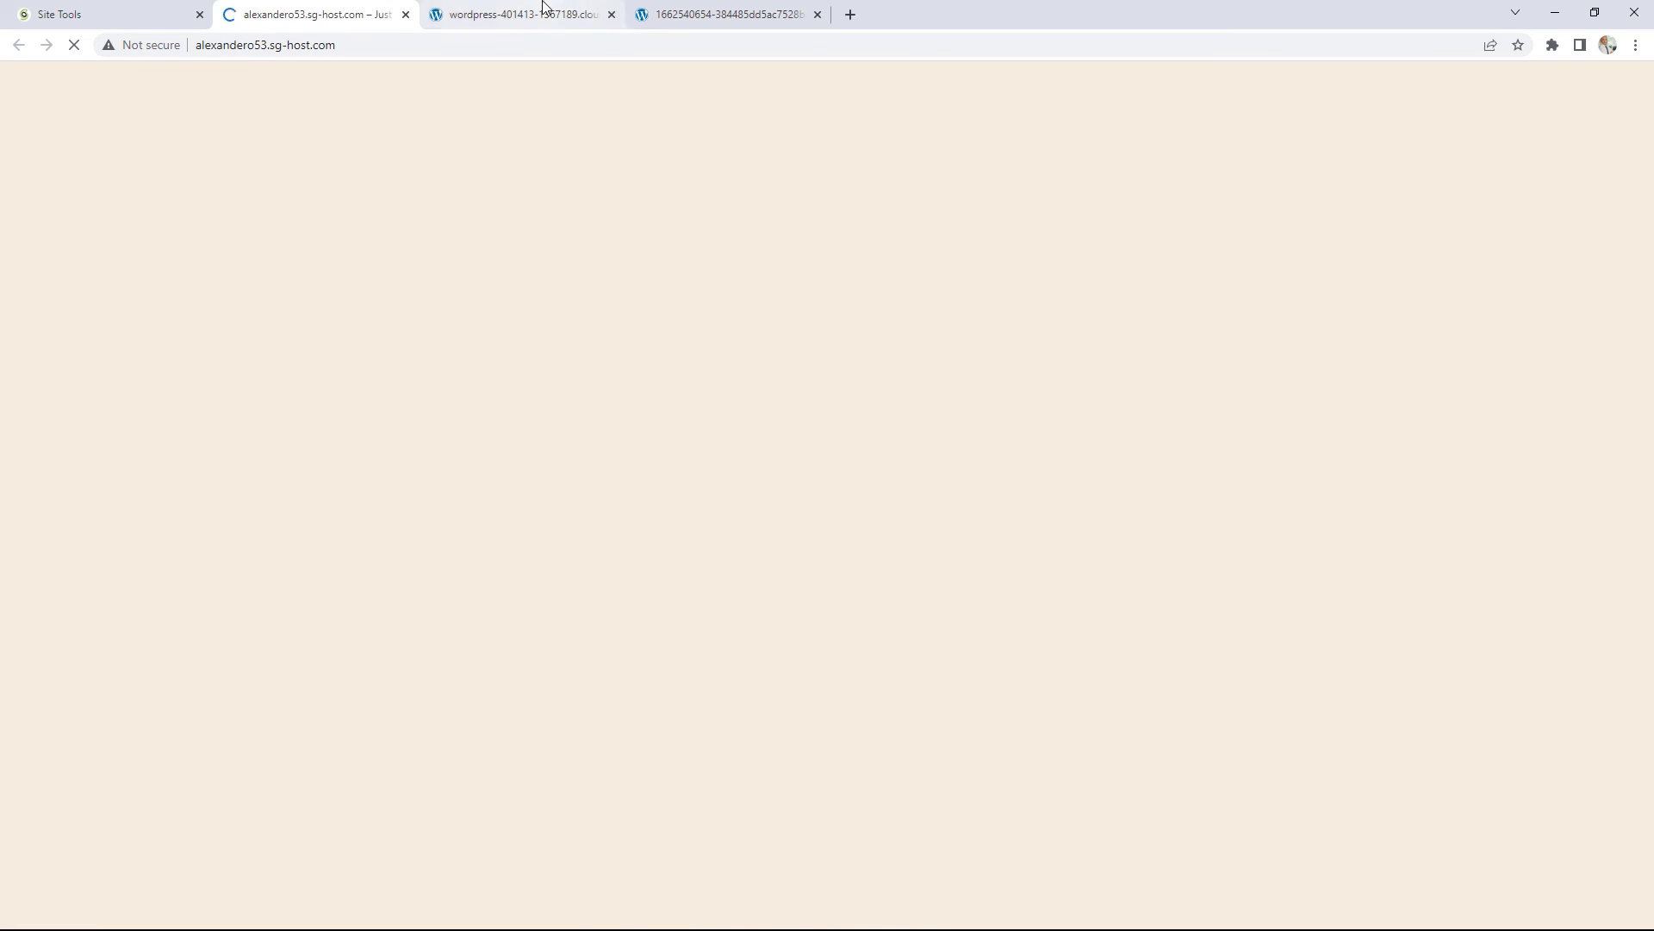
left_click(541, 12)
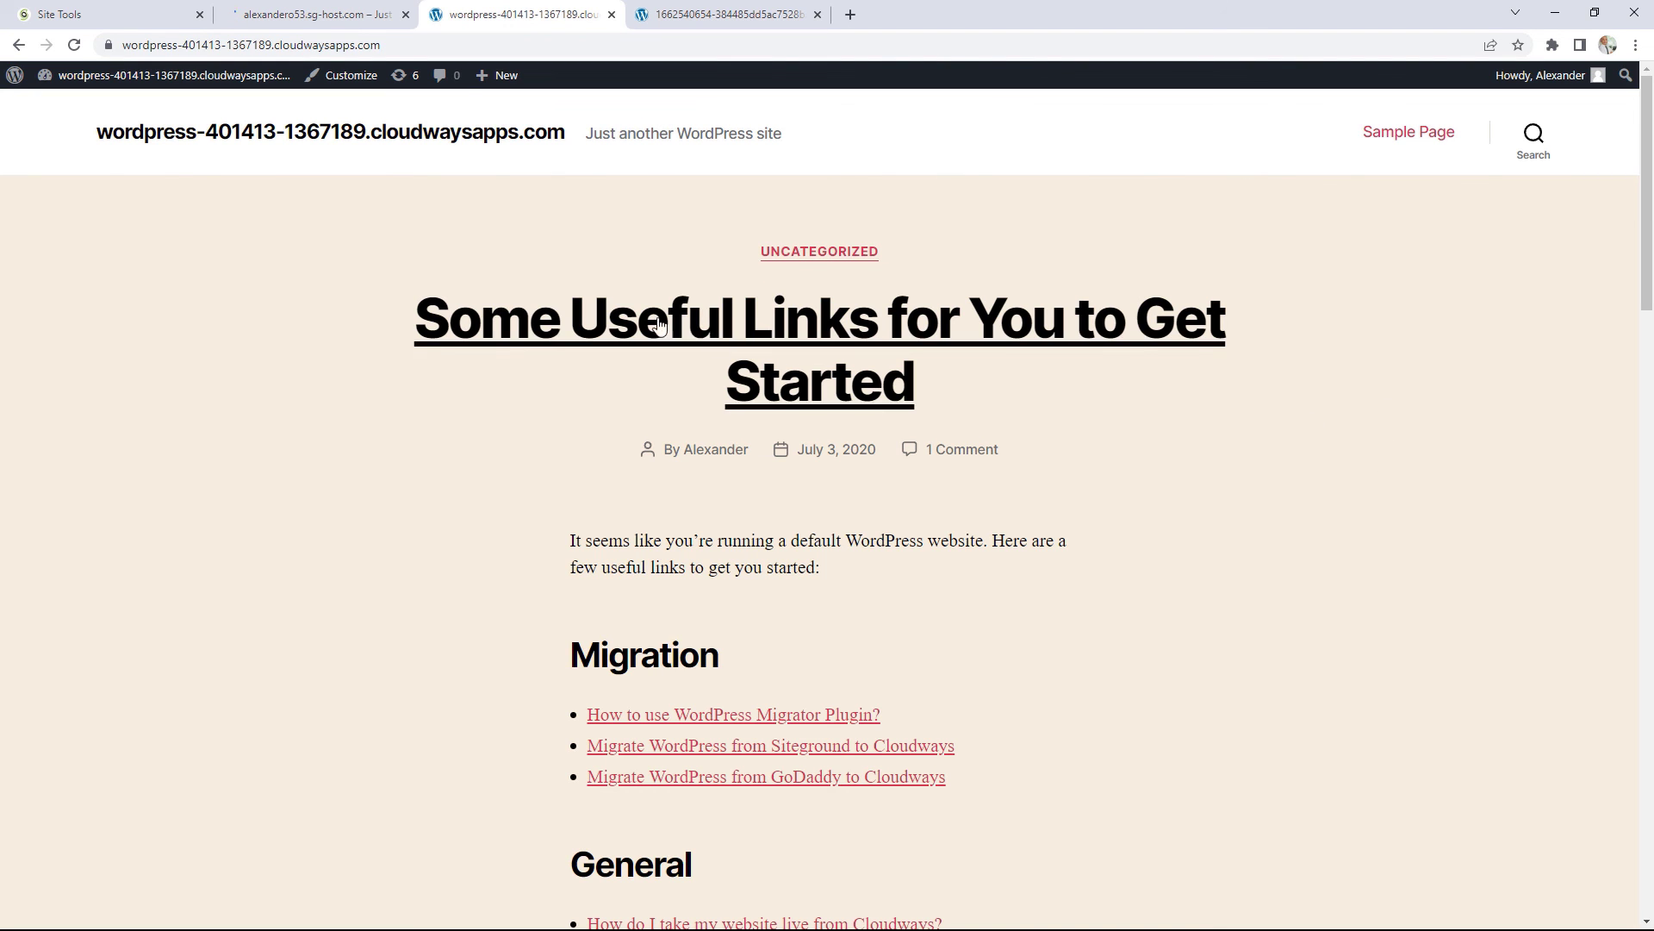
left_click(311, 15)
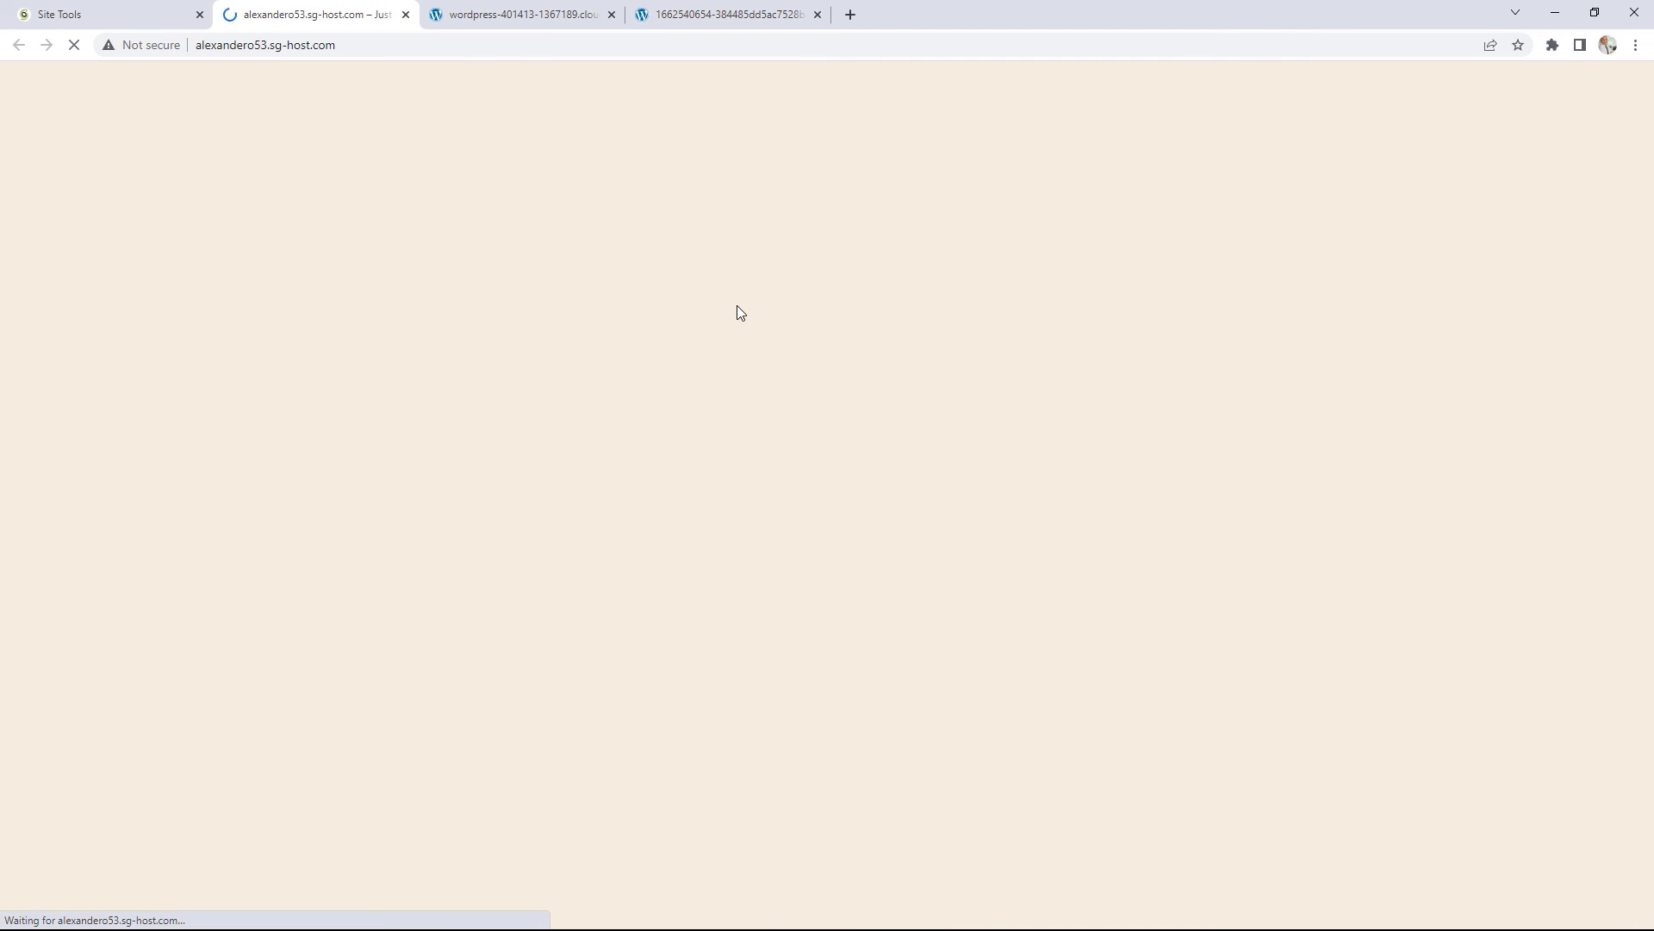
left_click(817, 15)
Step: Compare the migrated site on its sg-host domain against the original site
left_click(524, 17)
left_click(295, 9)
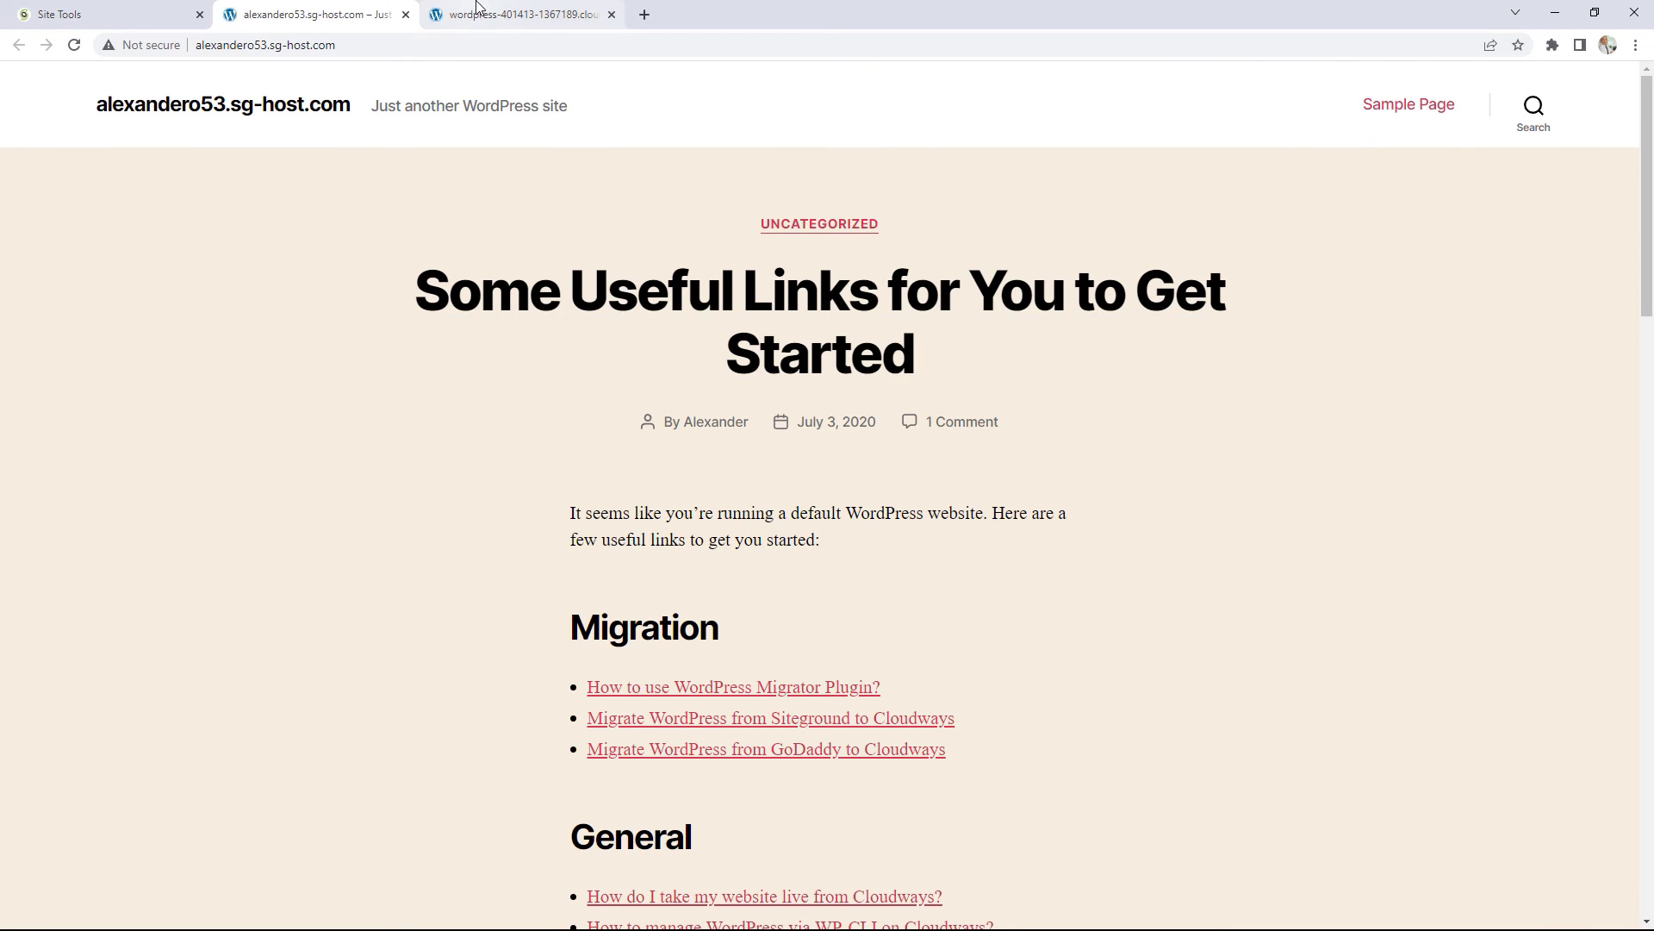
left_click(517, 15)
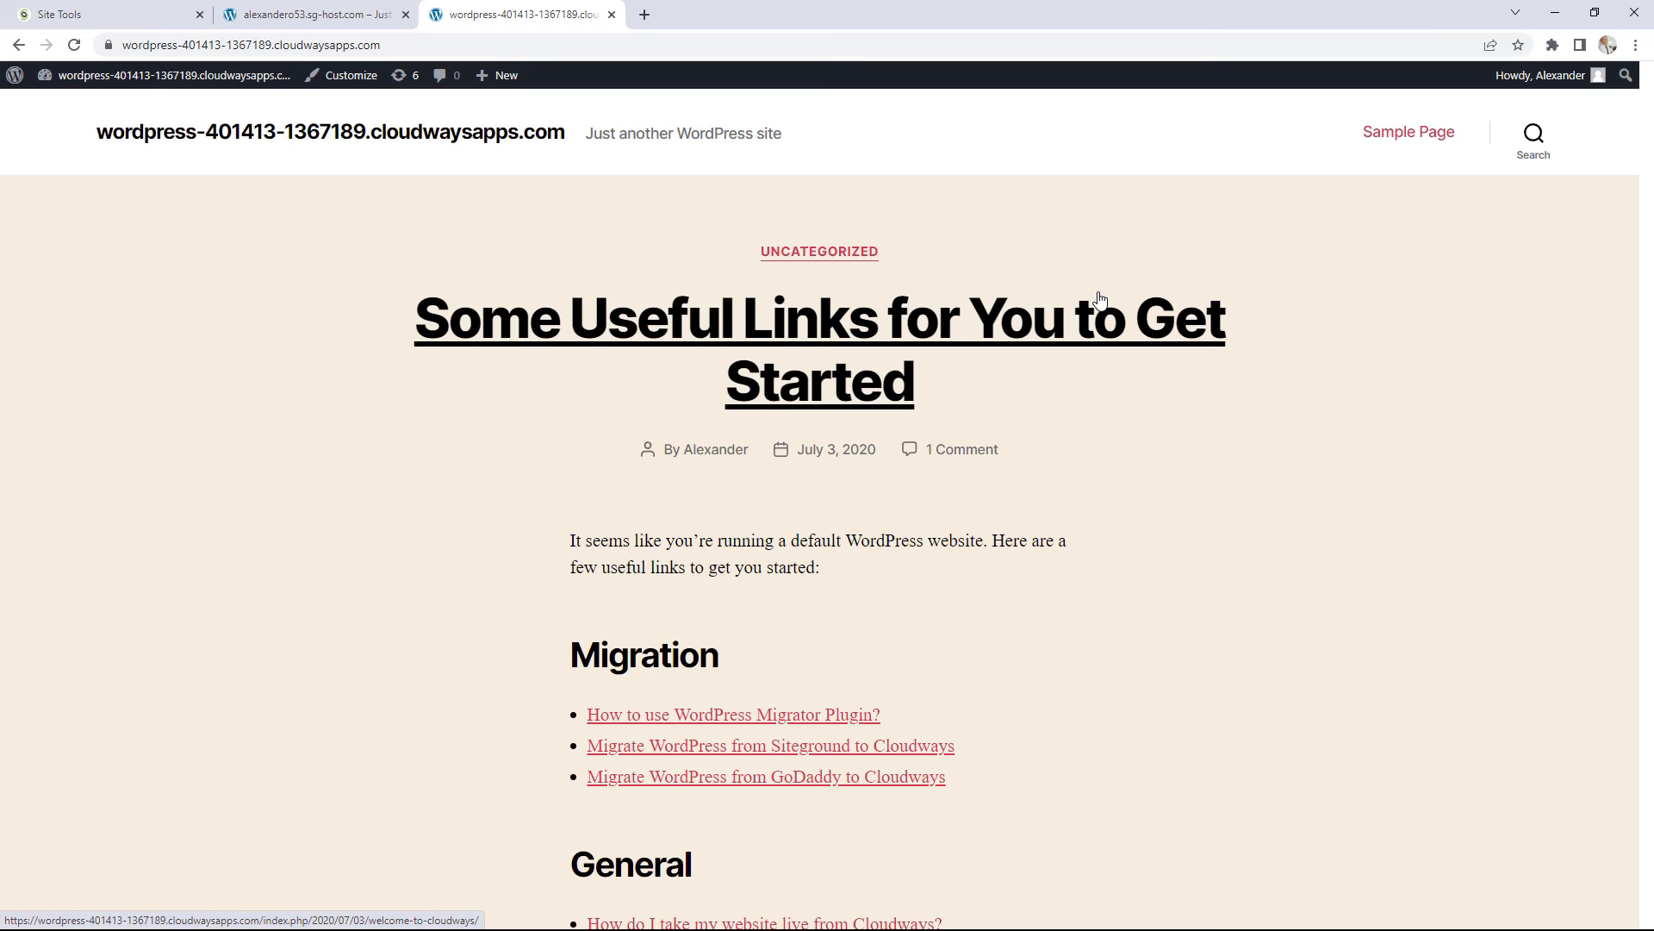
key("ctrl+shift+Tab")
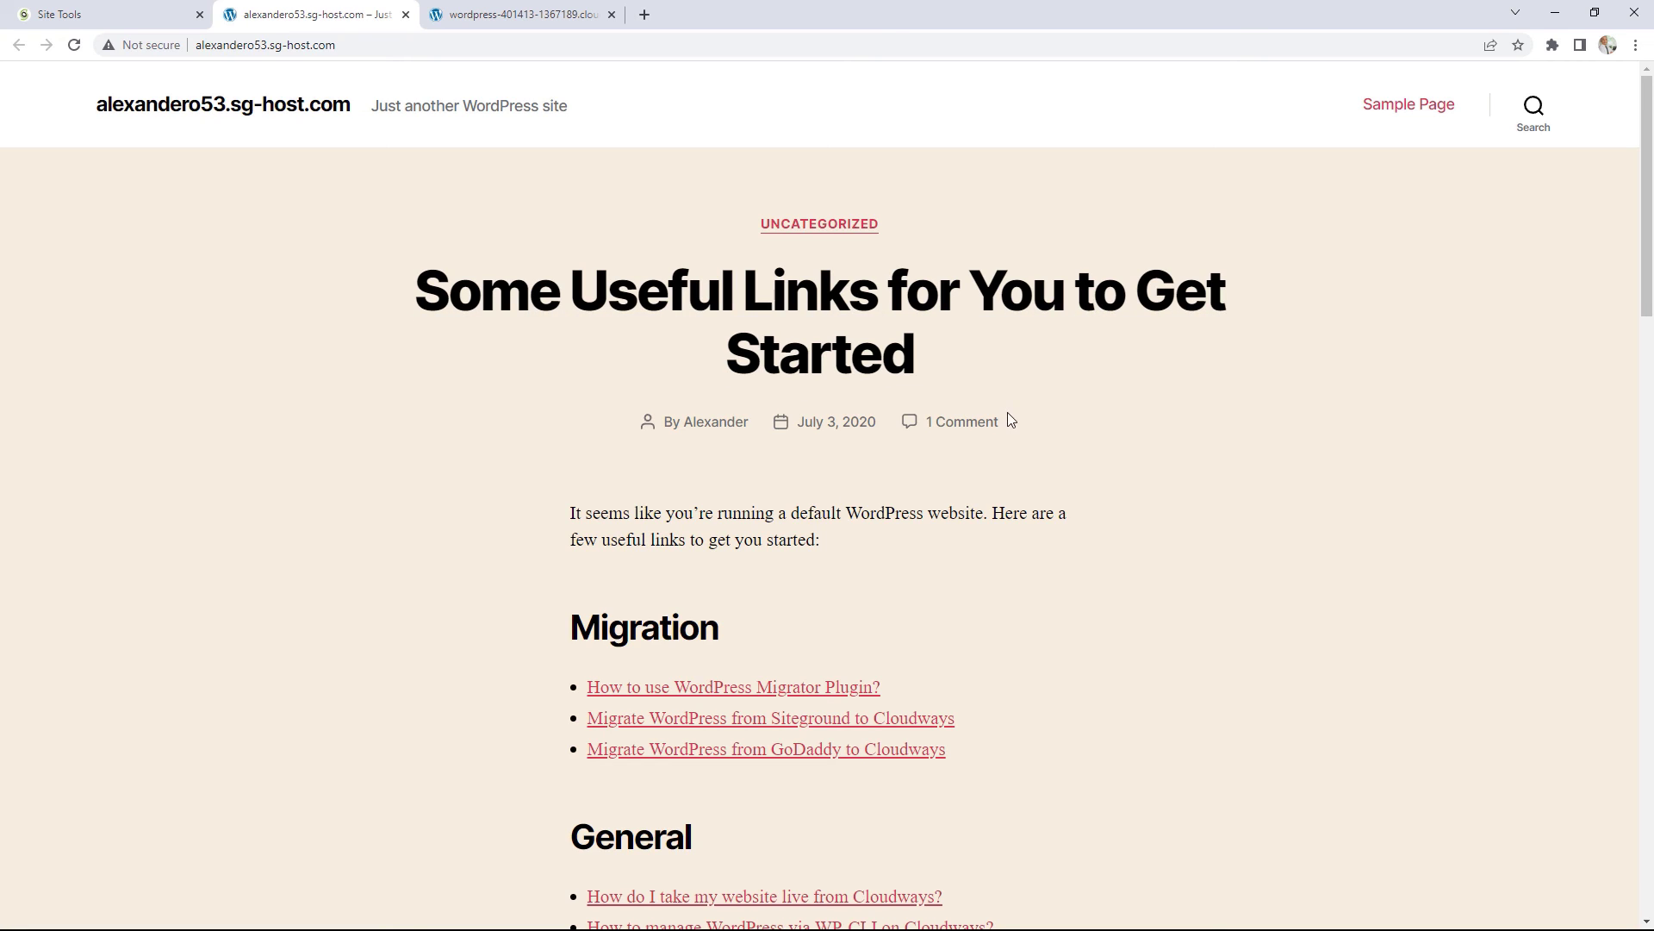
left_click(501, 12)
left_click(362, 10)
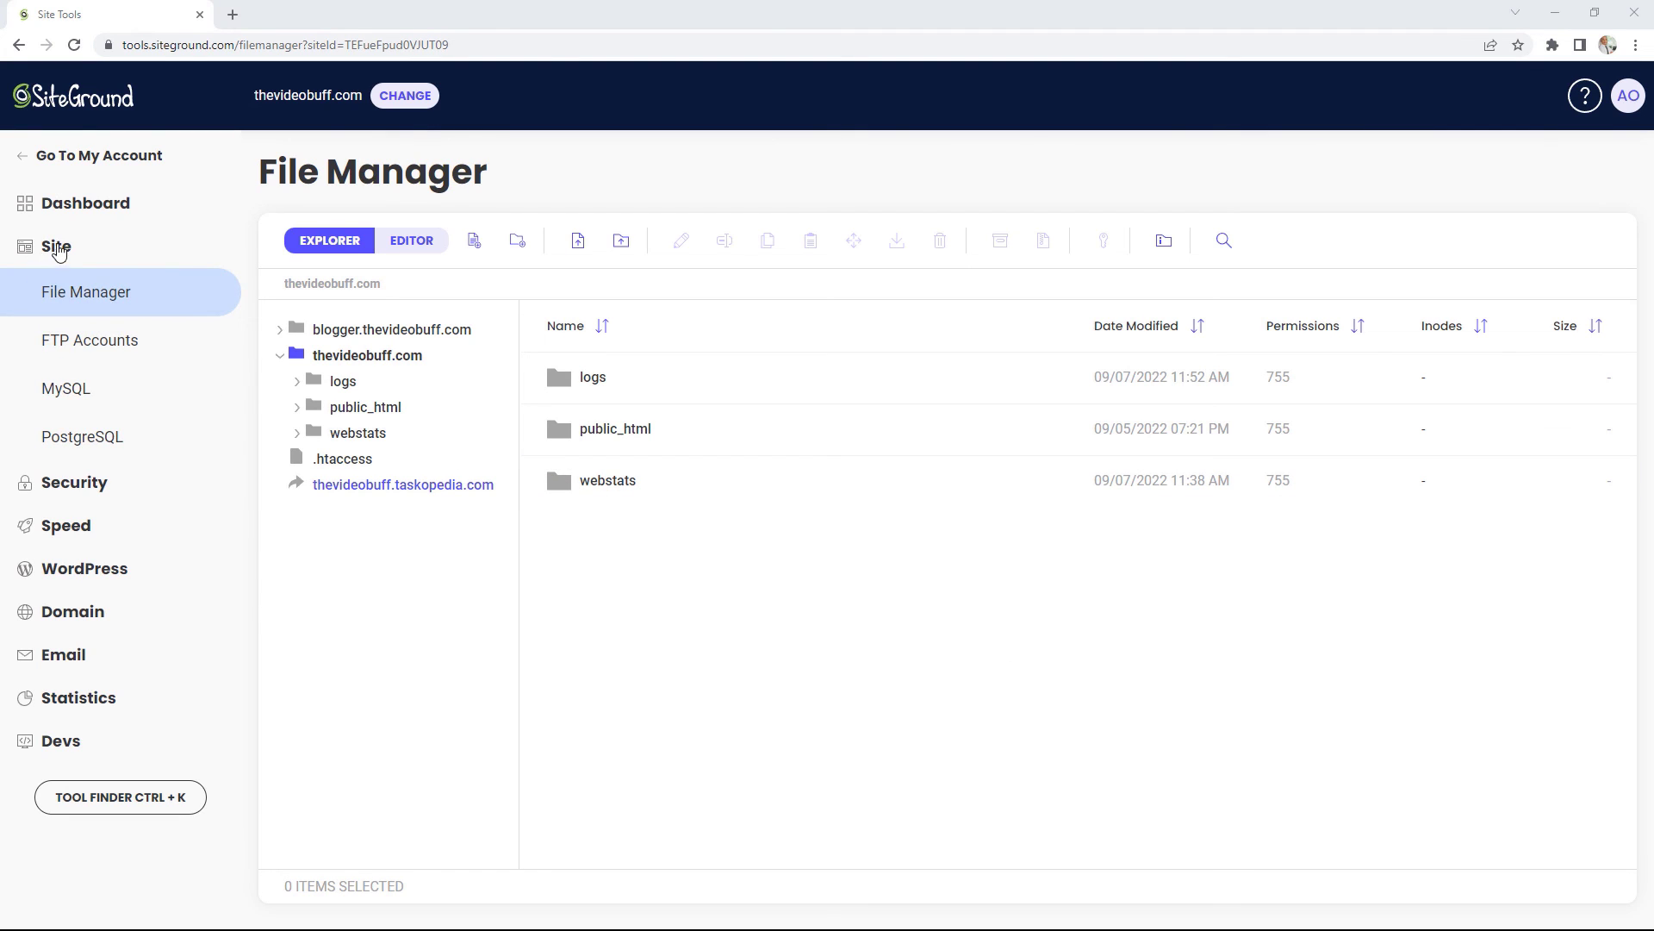
Step: Open MySQL Manager and view its Users, Remote access and phpMyAdmin sections
left_click(96, 394)
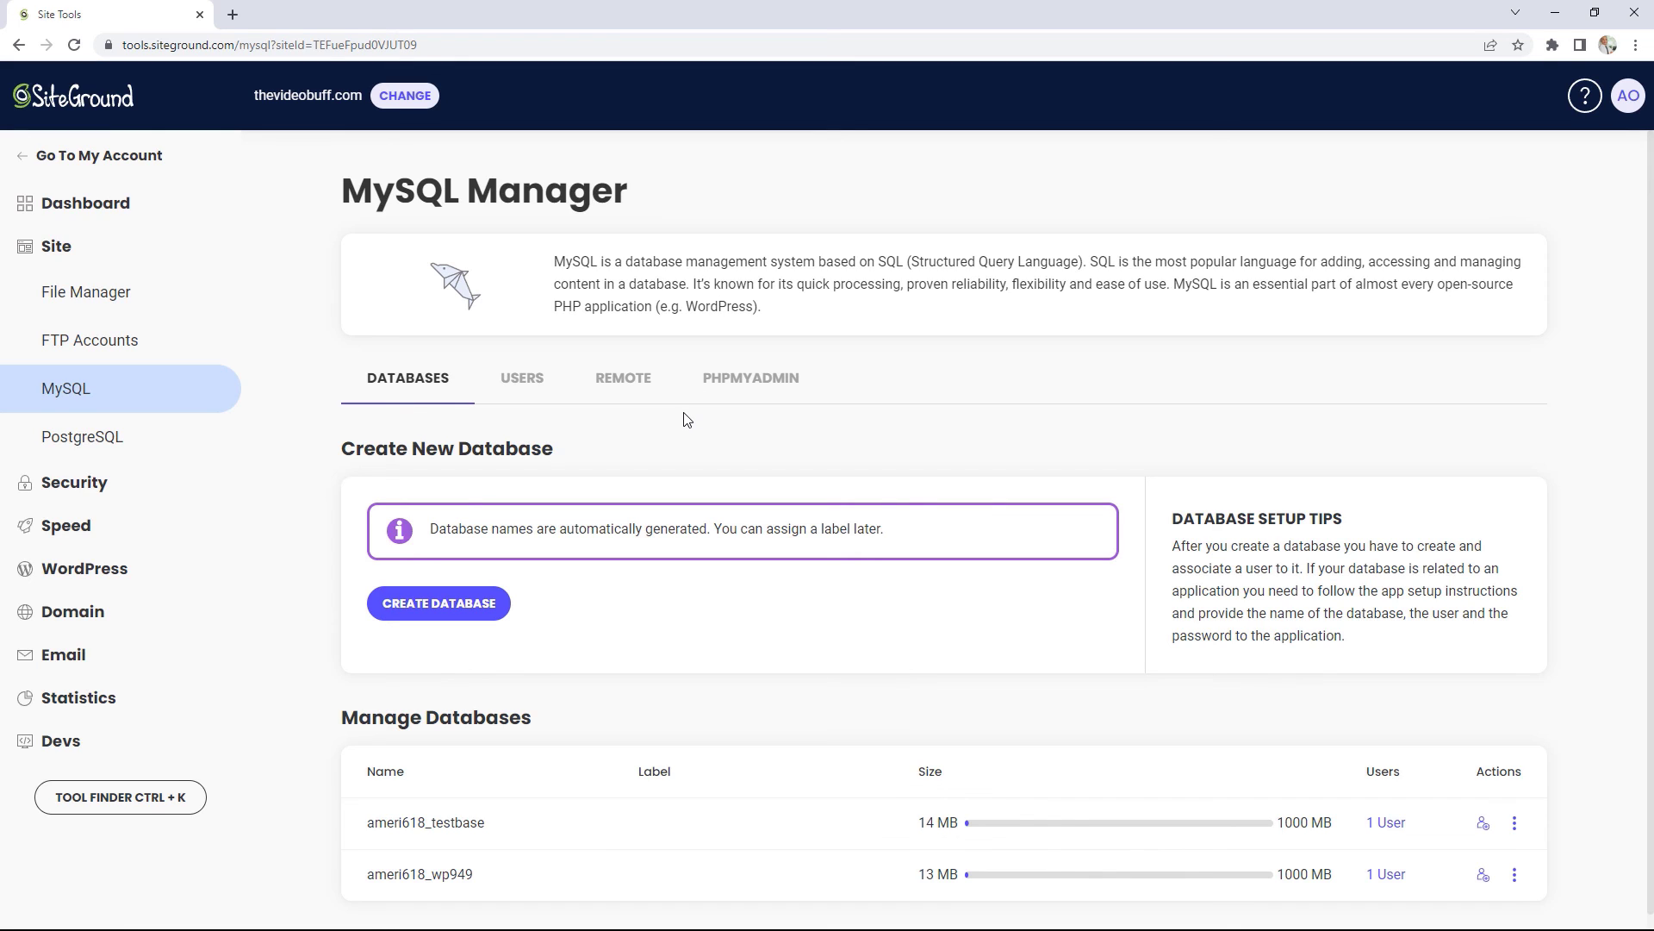
scroll(757, 465, "down", 1)
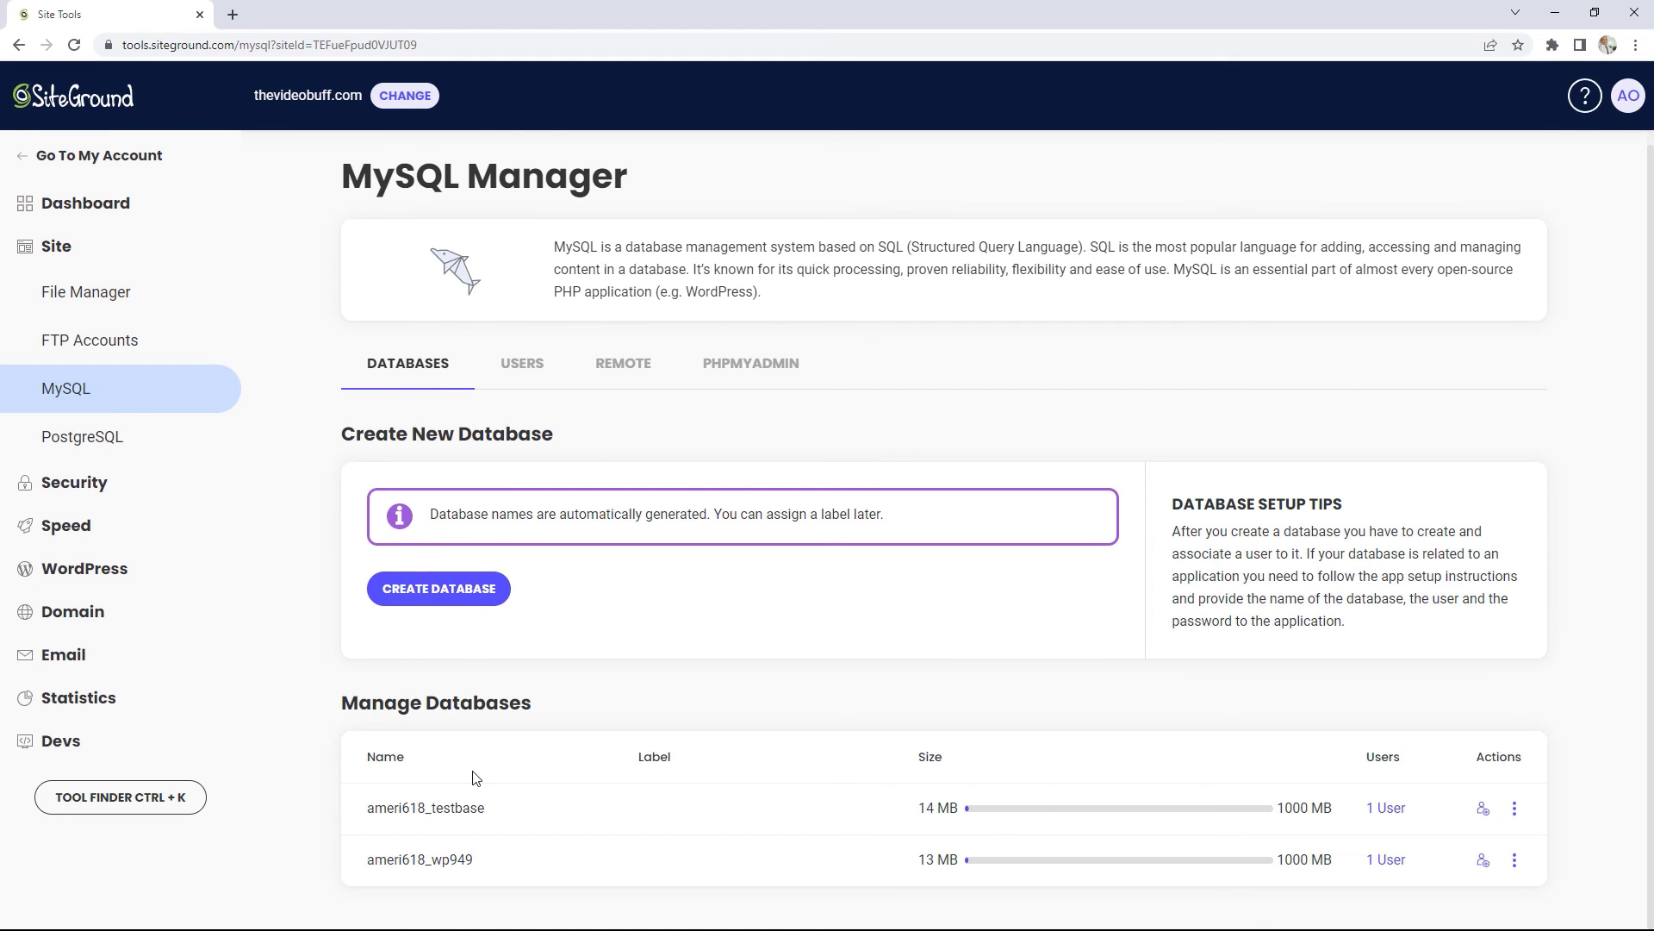
left_click(524, 365)
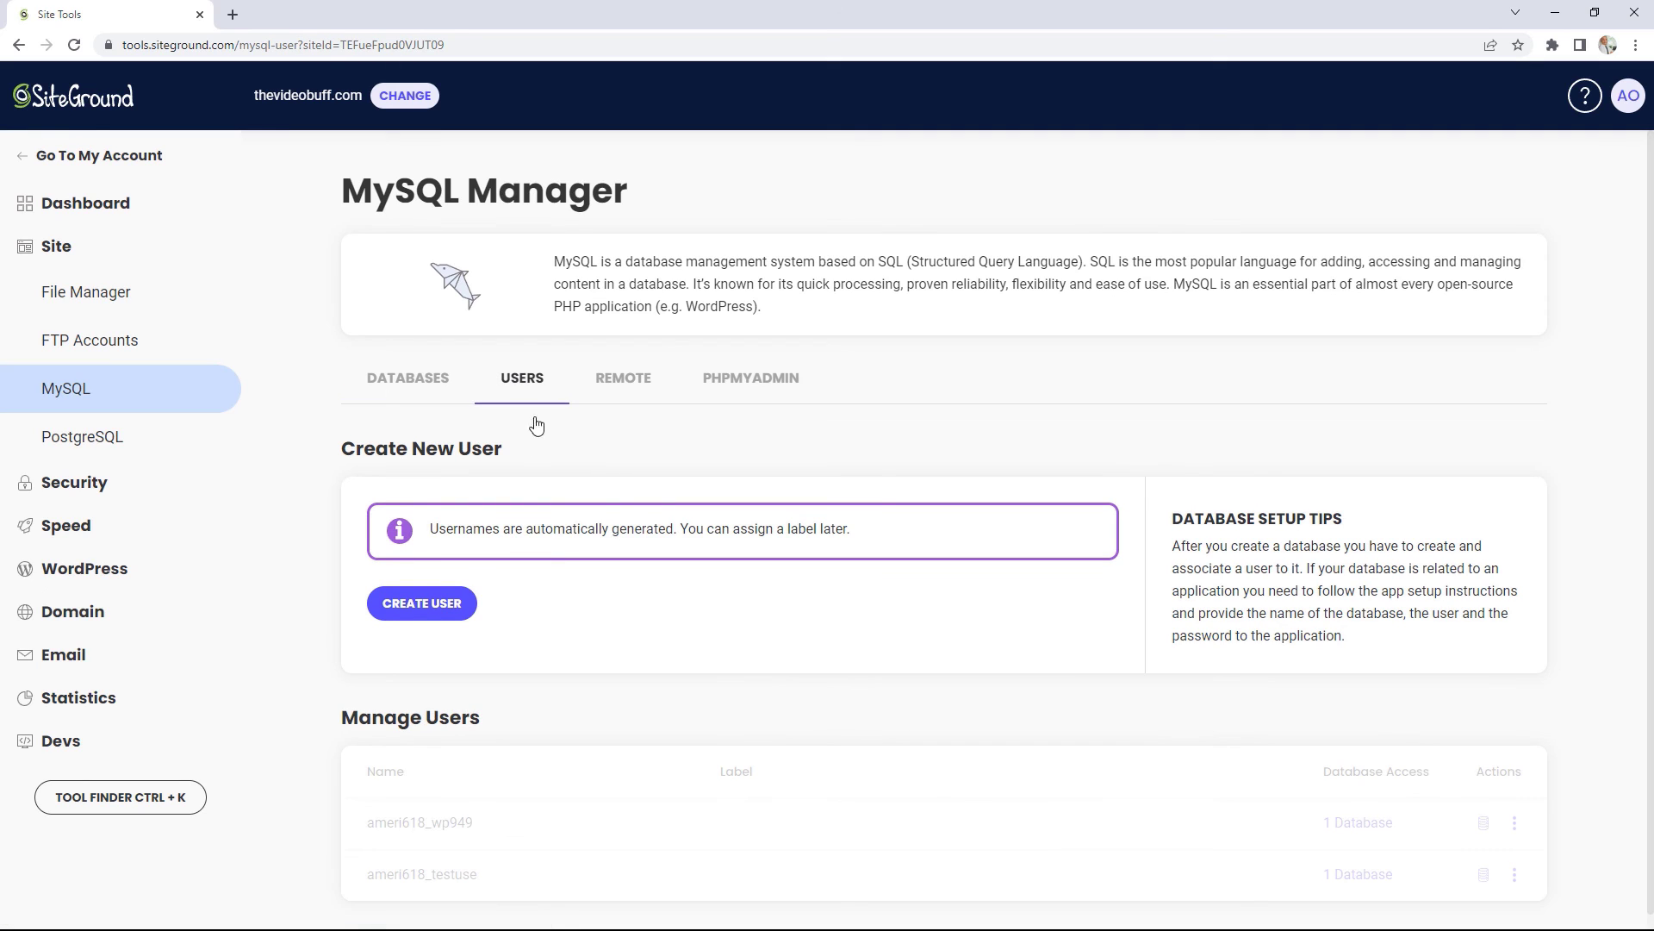
left_click(623, 384)
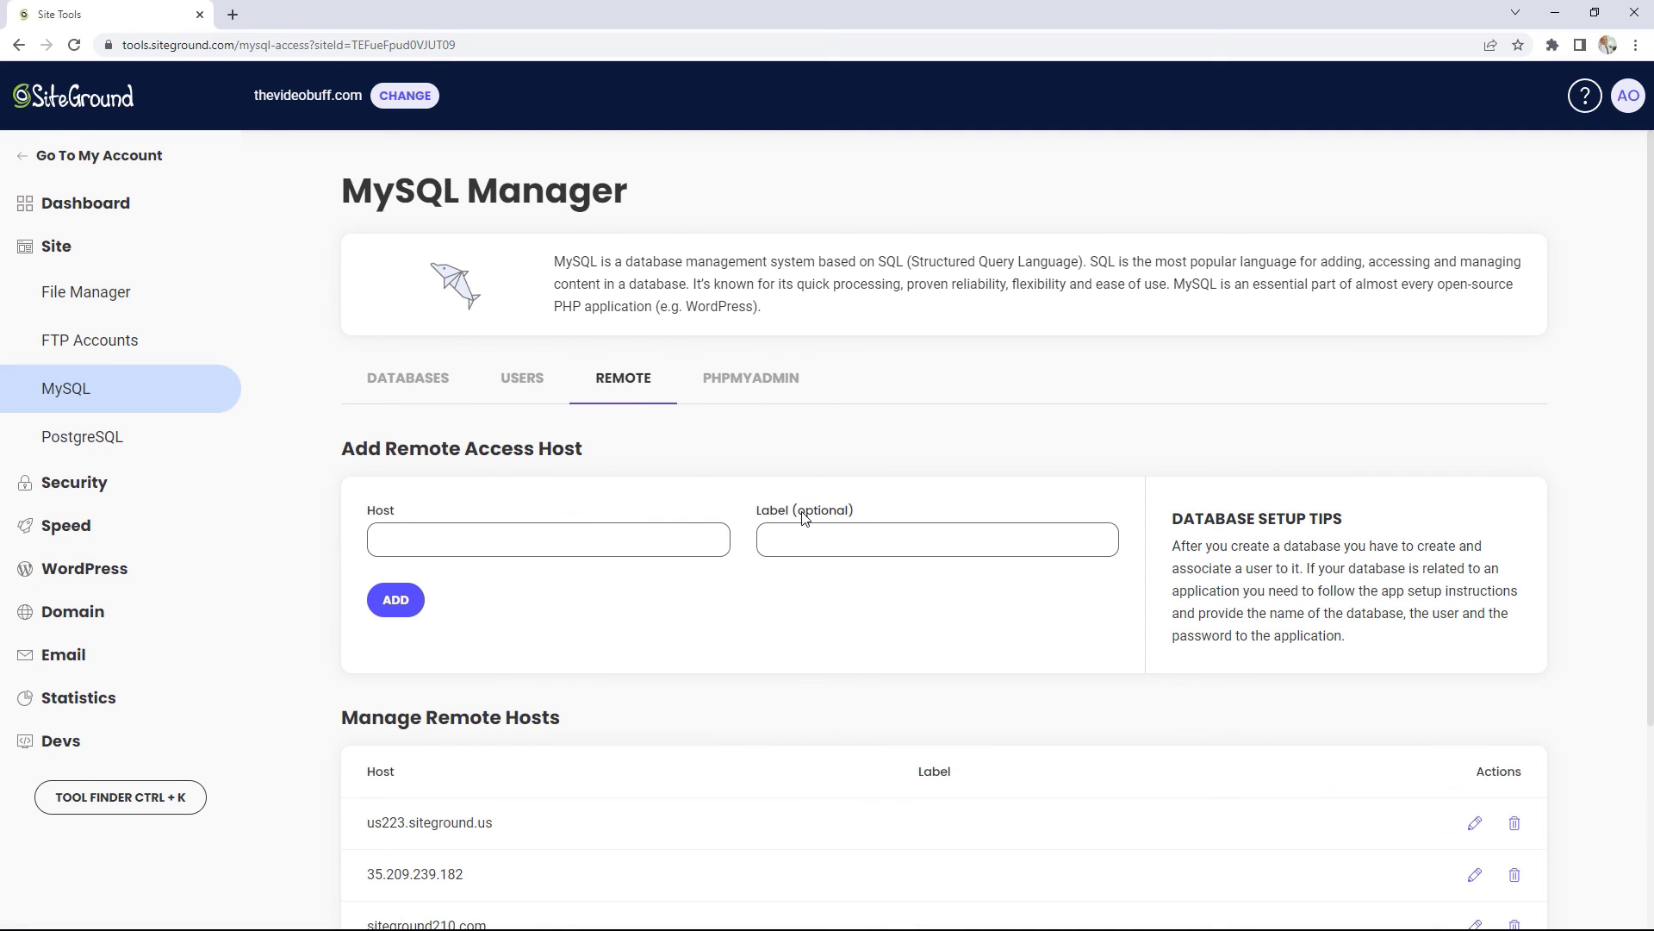
left_click(763, 390)
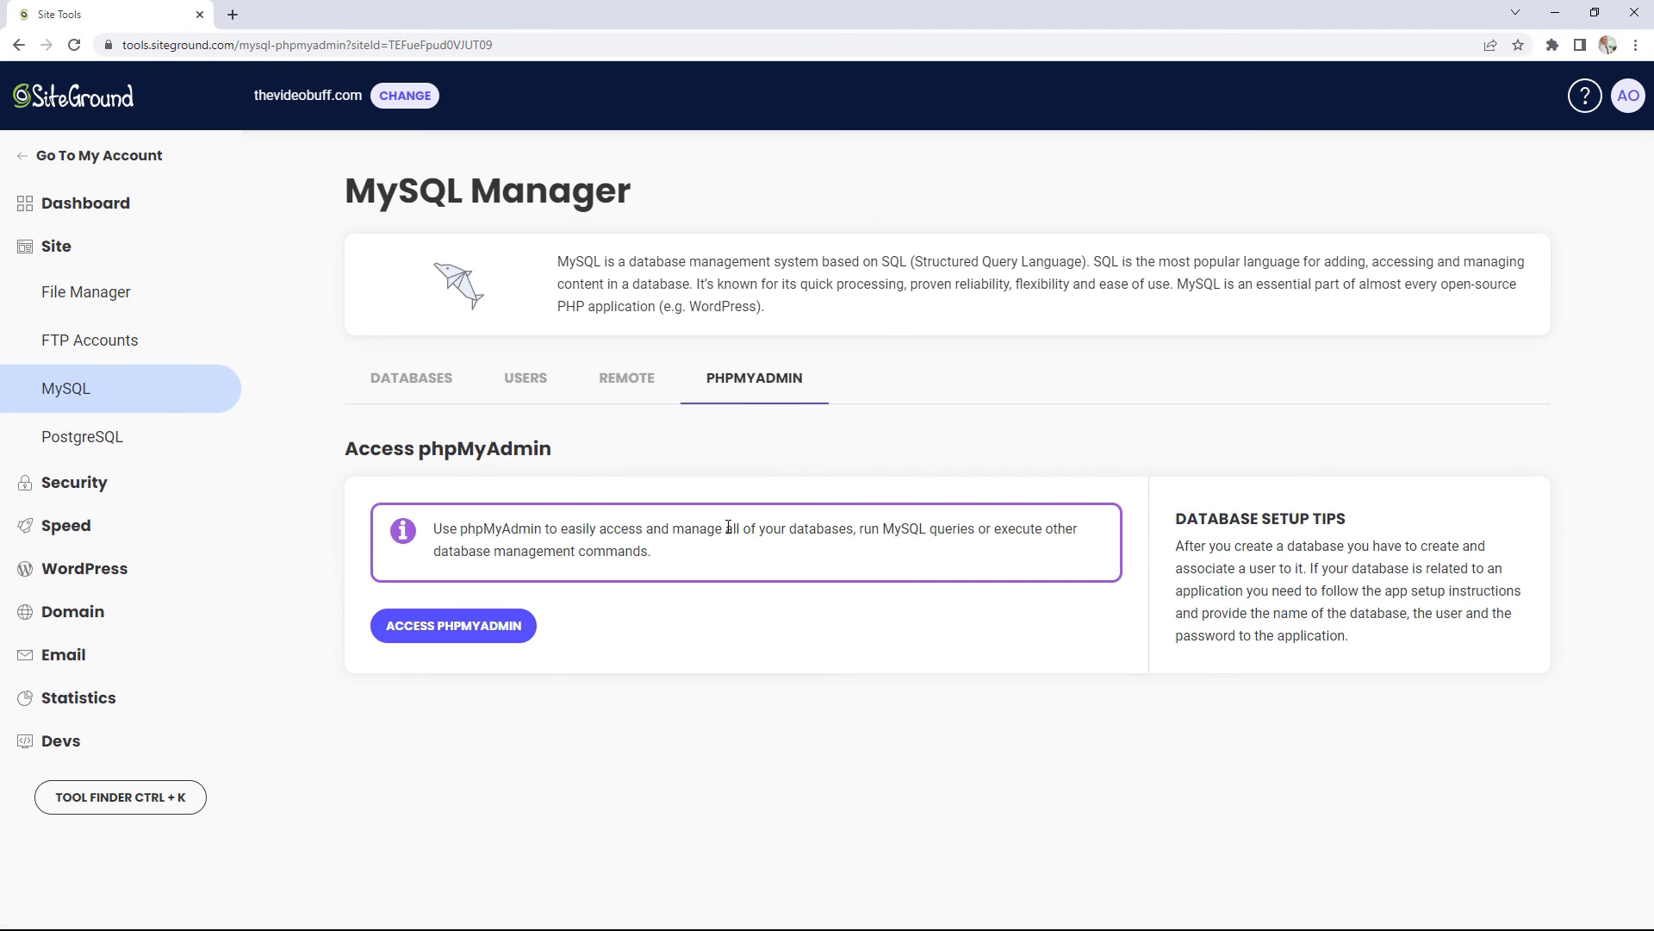
Step: Open phpMyAdmin to check the site's databases, then close it and expand Statistics
left_click(478, 631)
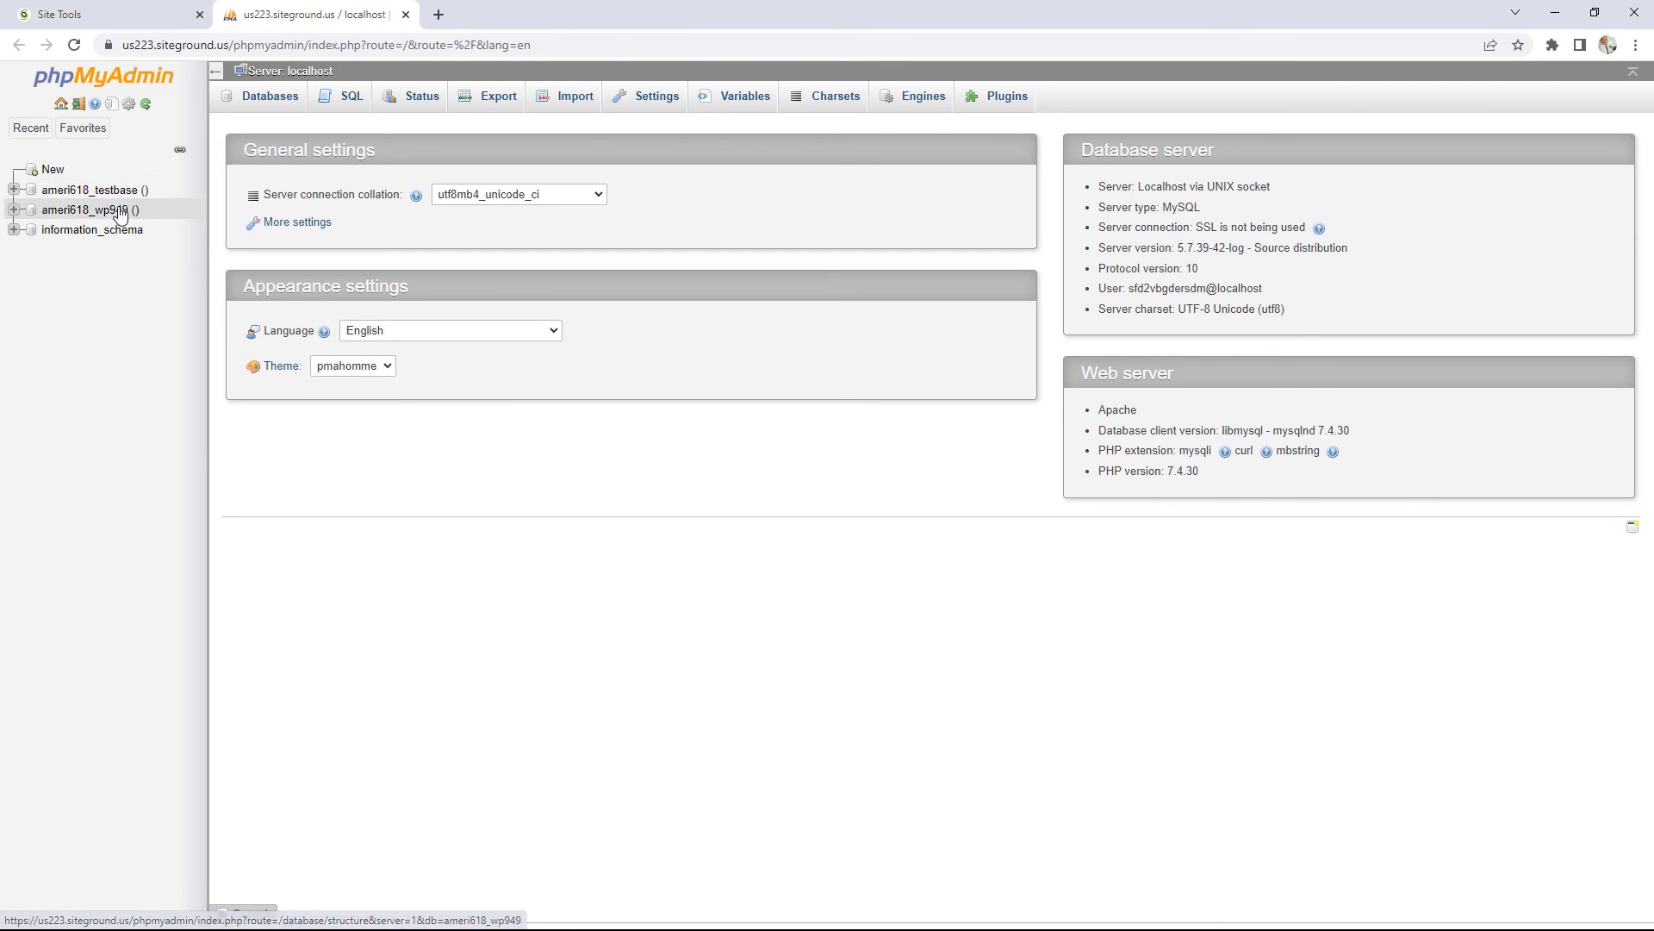
left_click(405, 14)
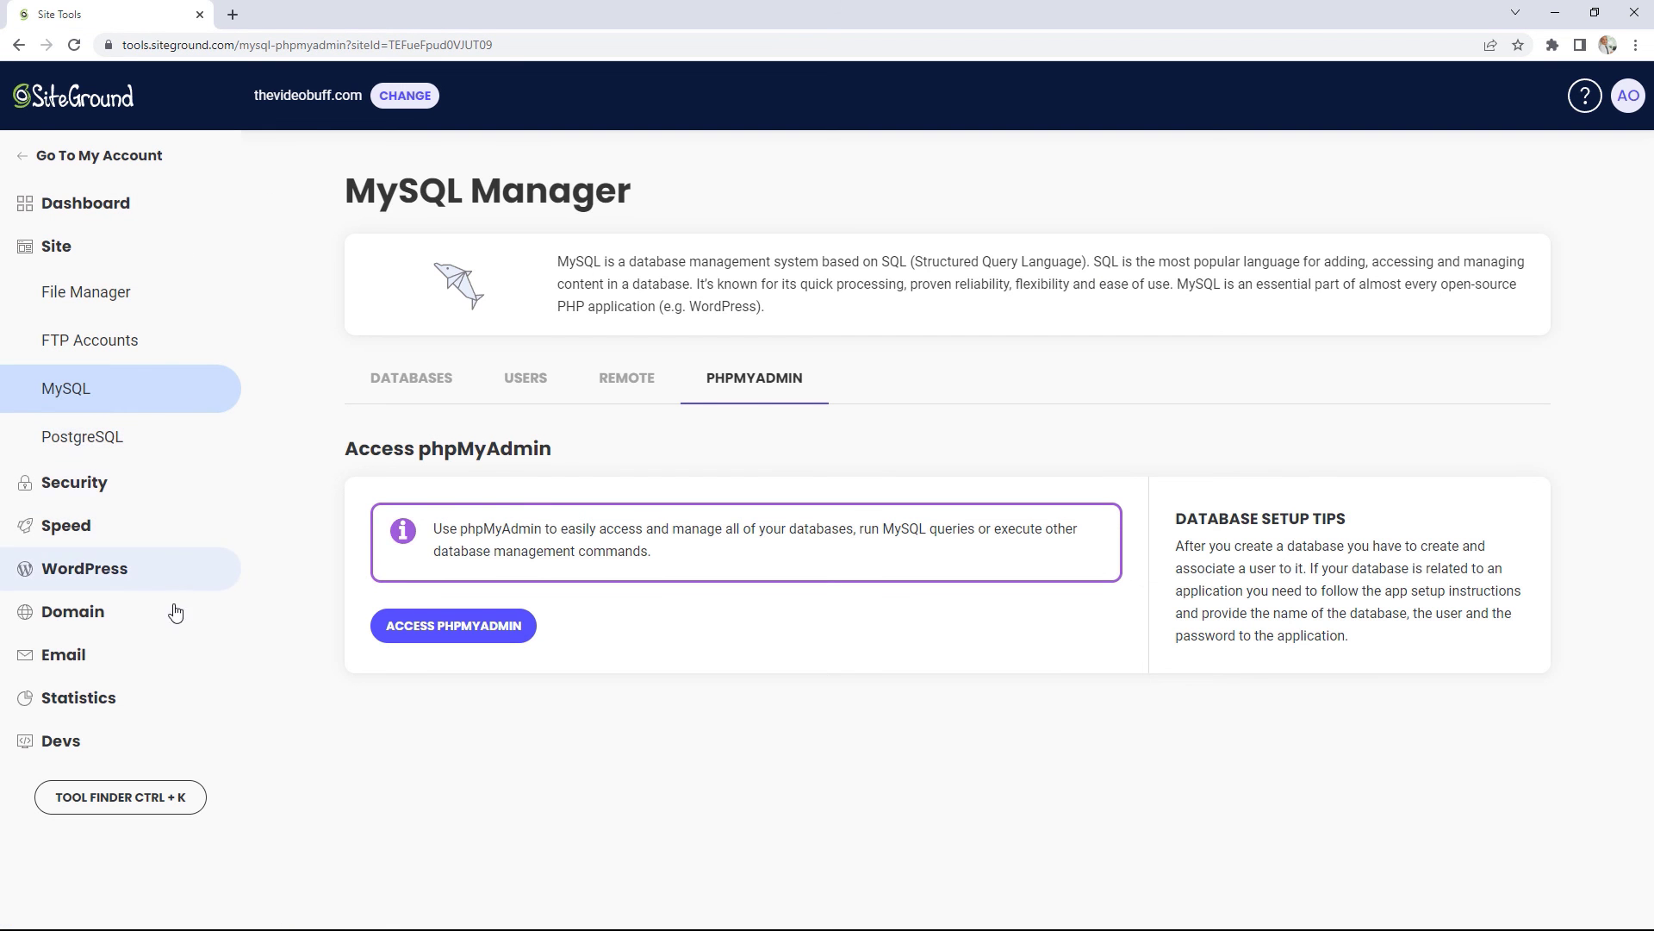
left_click(118, 699)
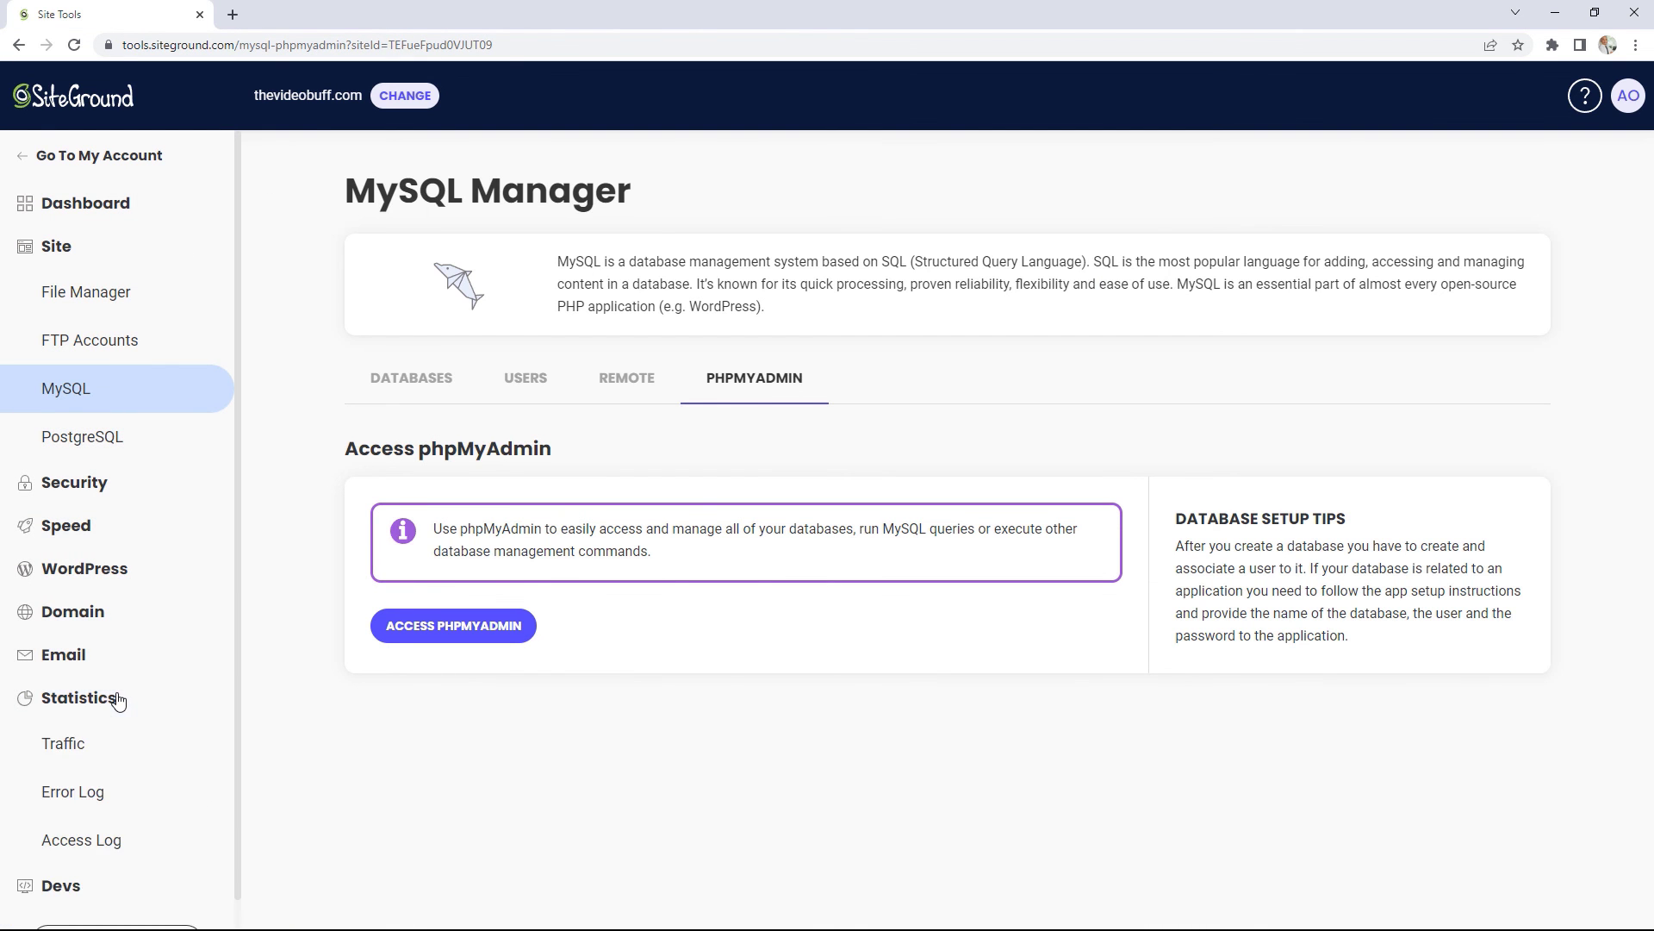
Step: Open Traffic statistics and scroll through Sep 2022 charts: 264 visitors, 715 pageviews, 0.6 MB bandwidth
left_click(134, 744)
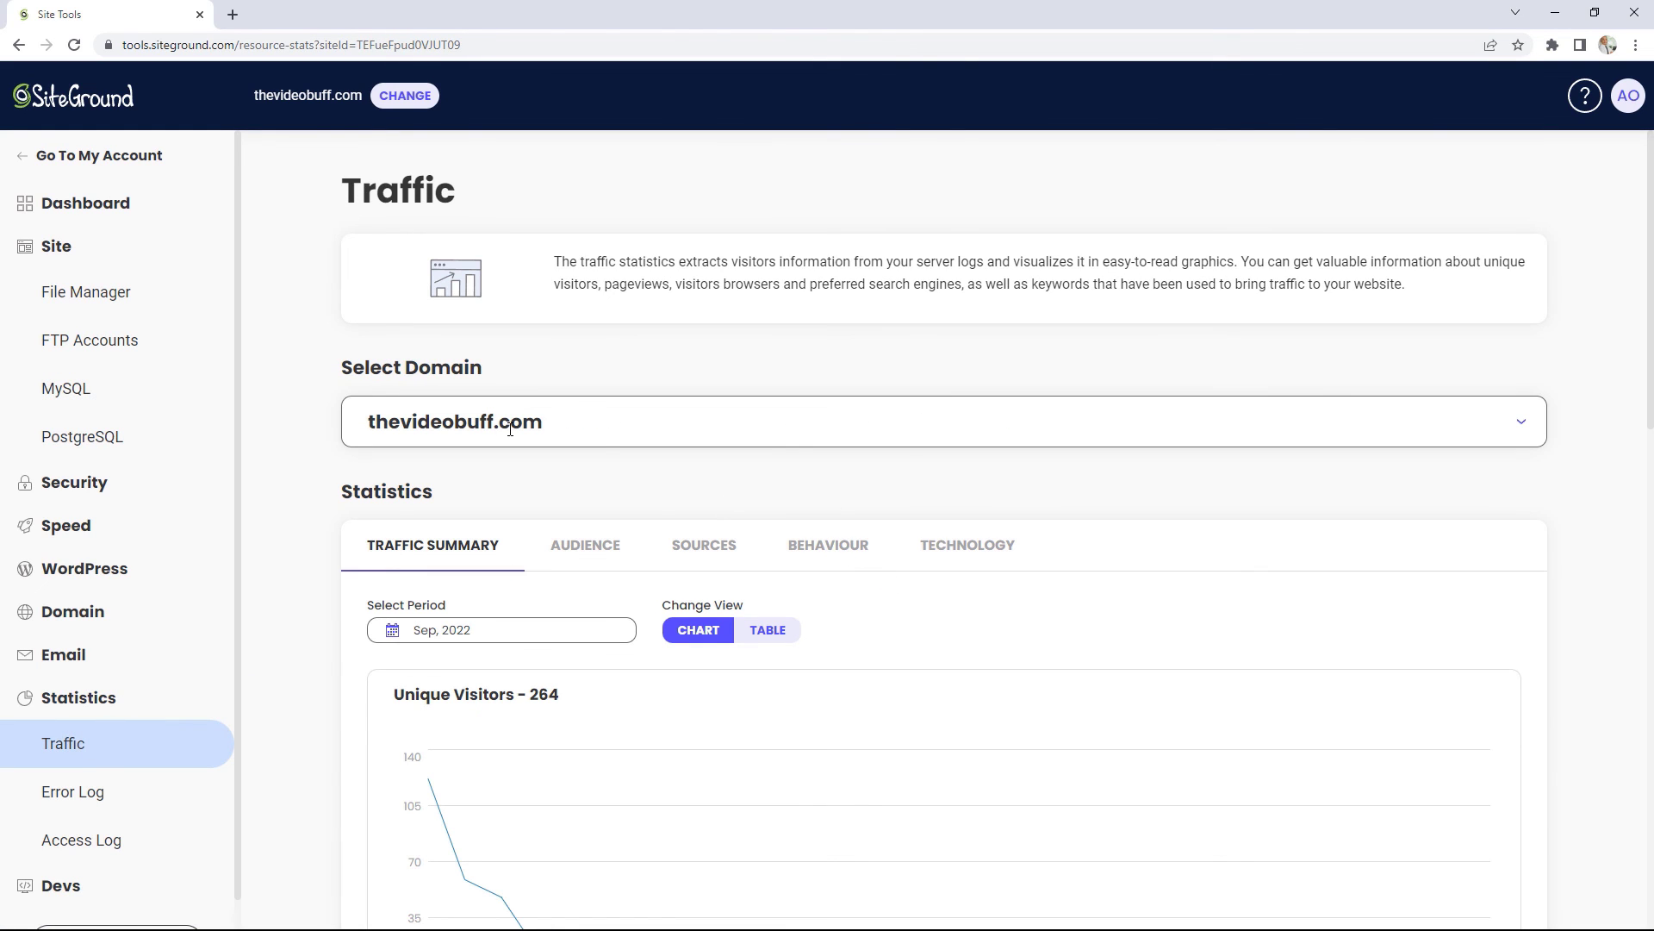
scroll(593, 426, "down", 3)
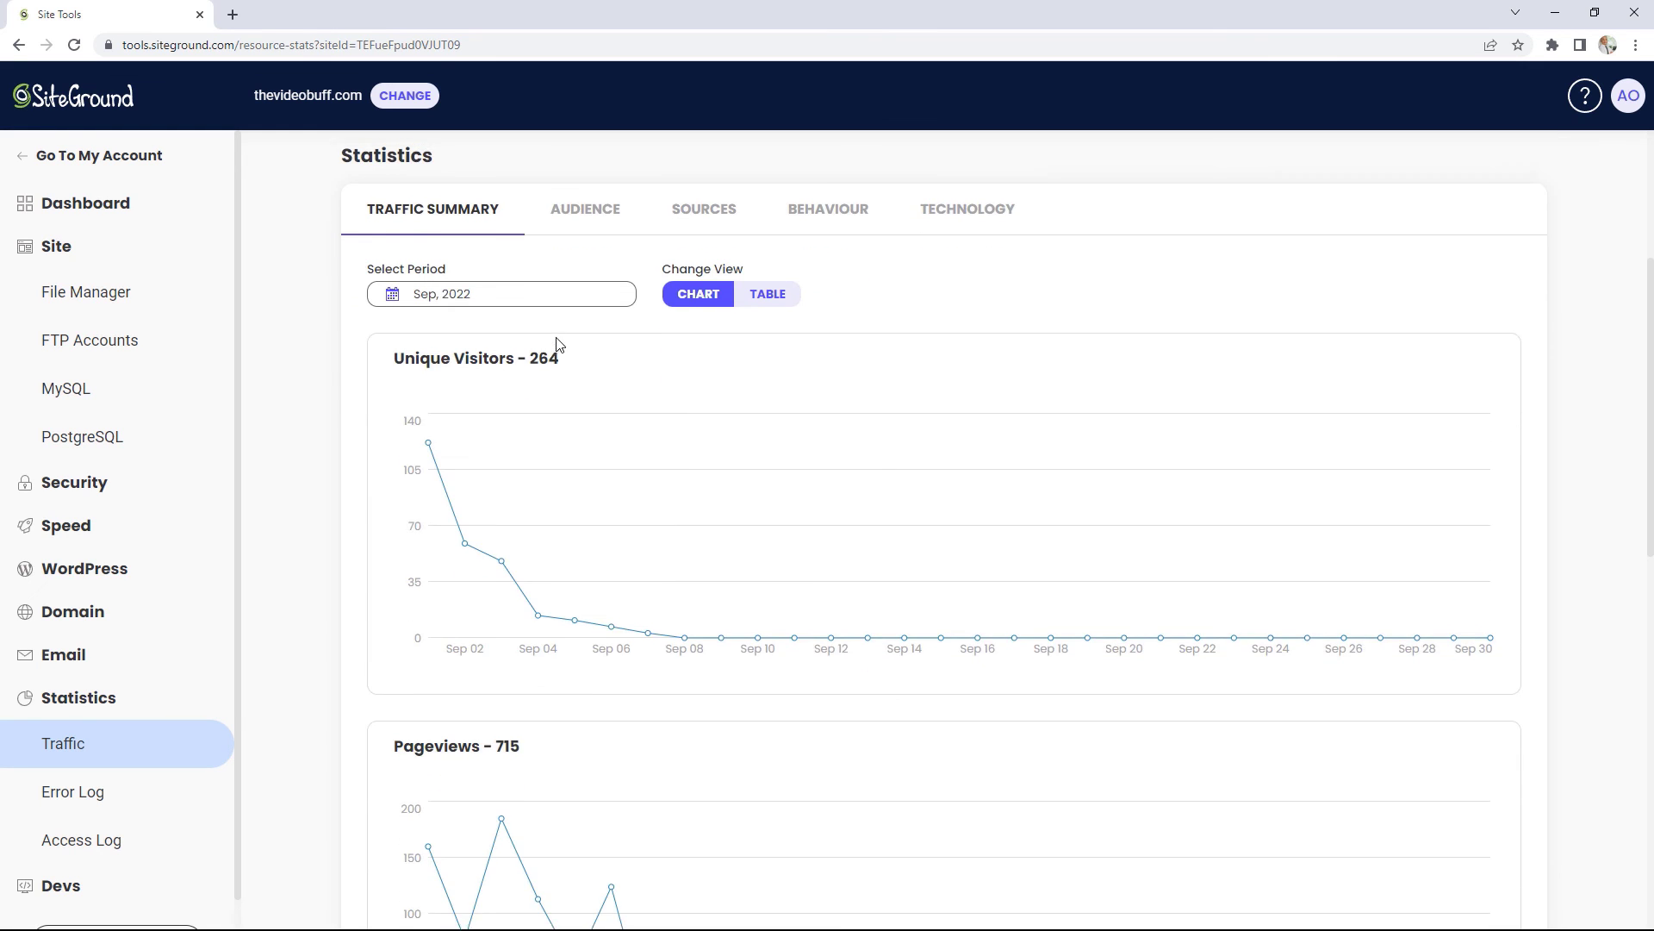
scroll(558, 338, "up", 2)
scroll(555, 336, "down", 5)
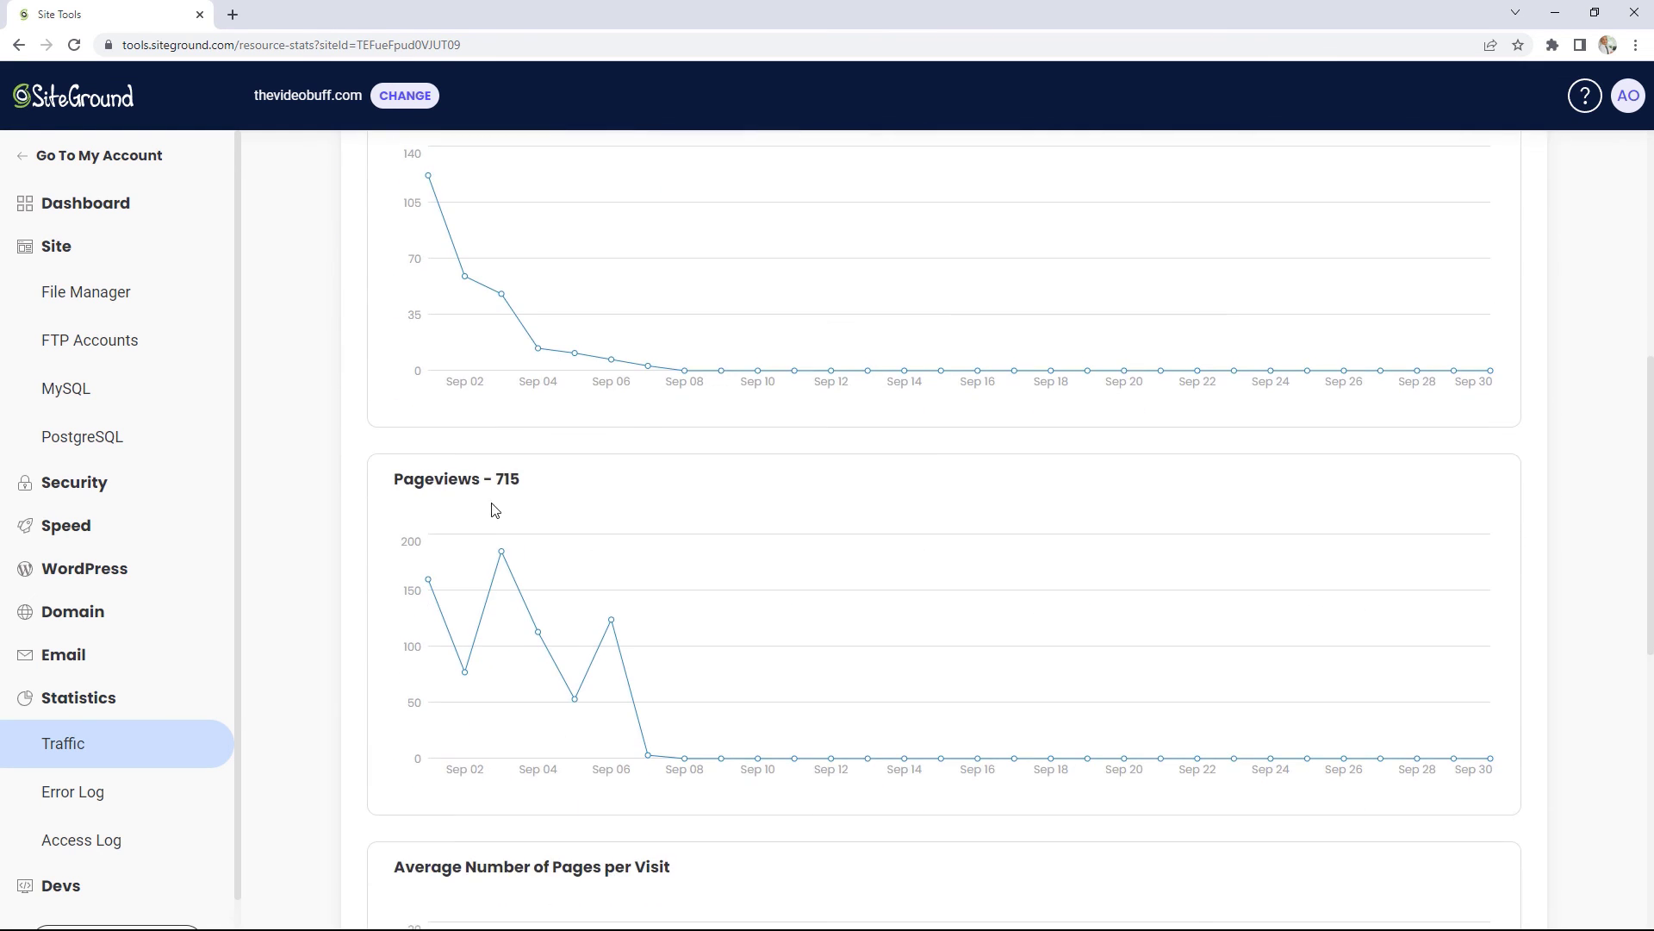
scroll(520, 496, "up", 3)
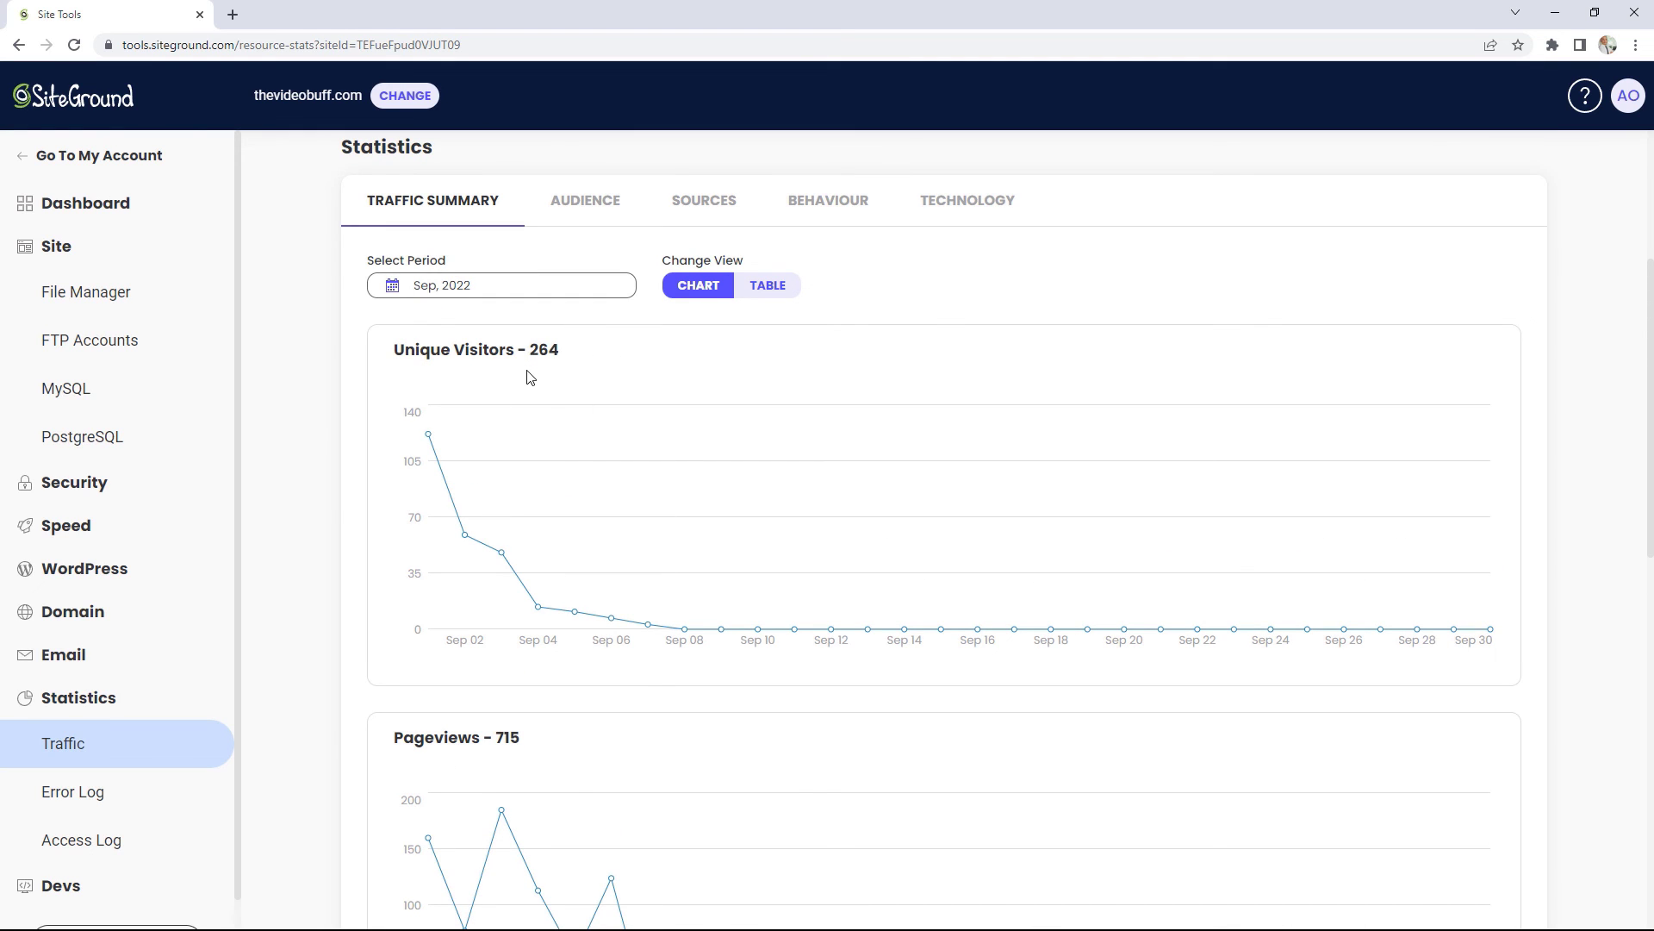
scroll(529, 377, "down", 3)
scroll(487, 503, "down", 3)
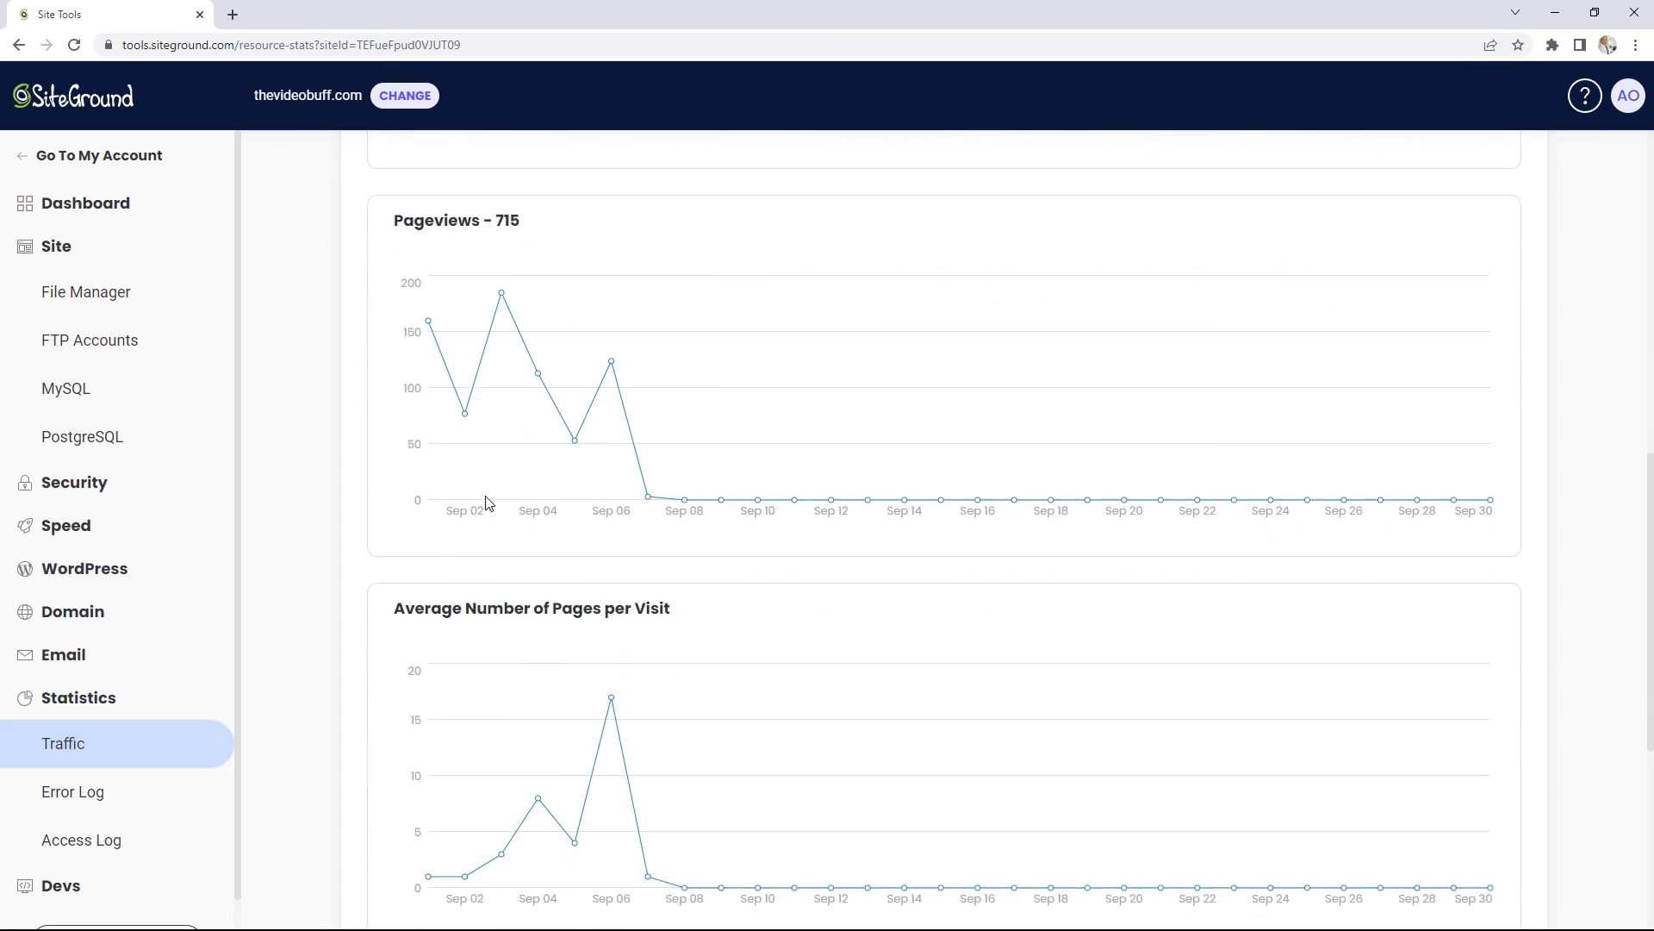
scroll(487, 502, "down", 5)
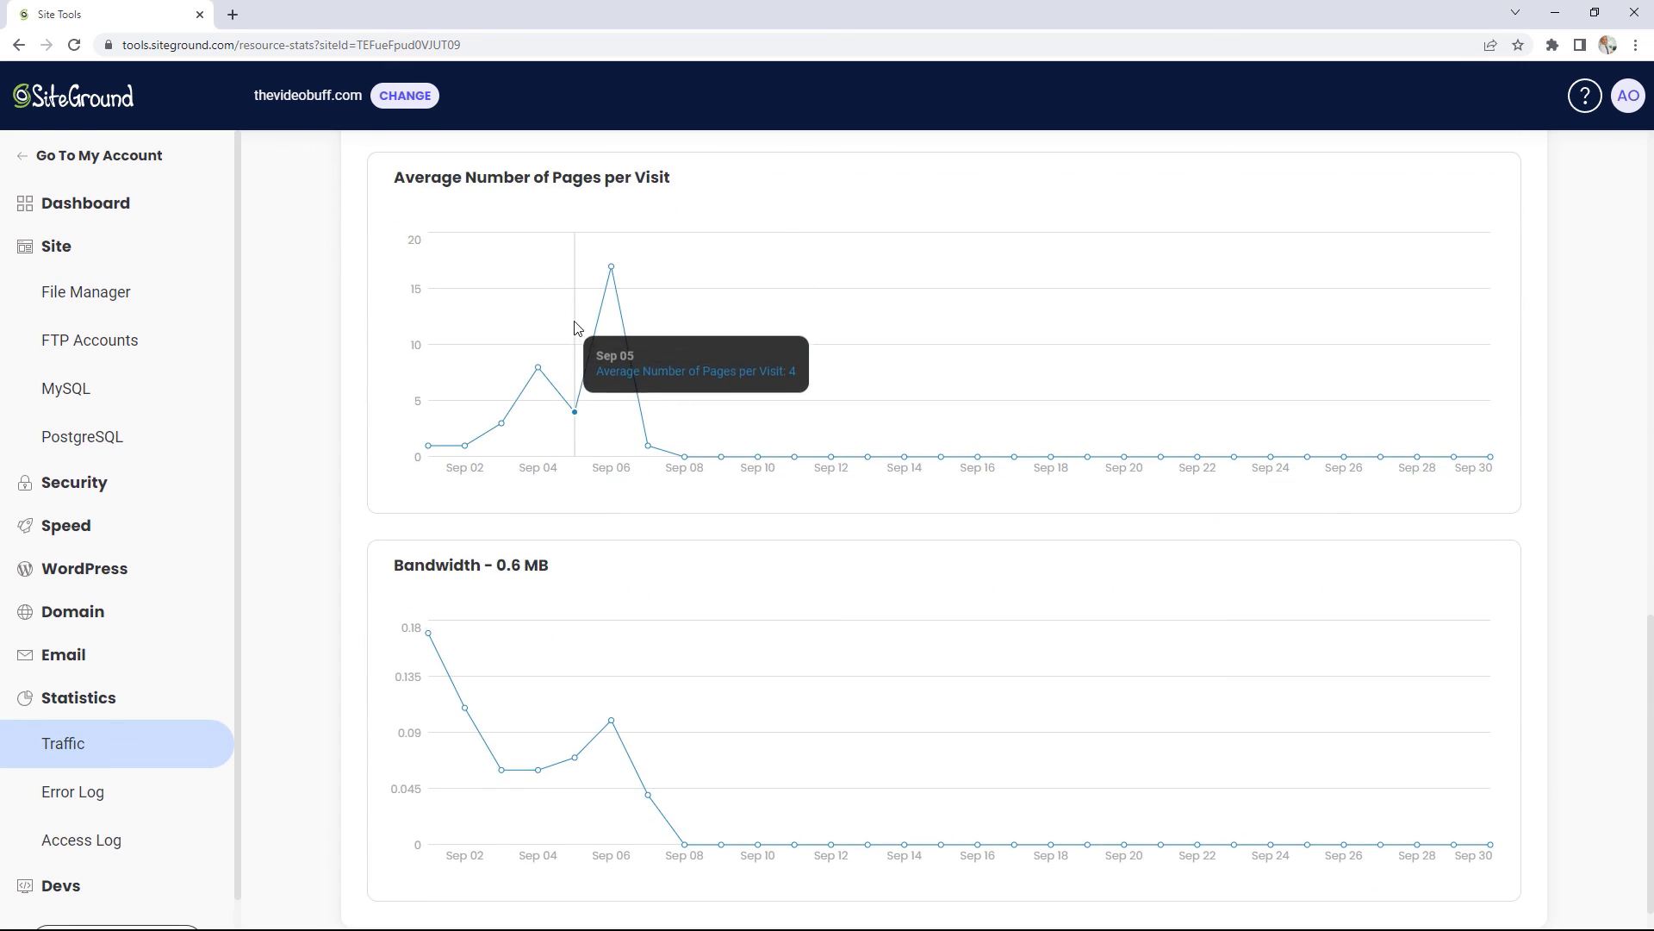
scroll(627, 474, "down", 1)
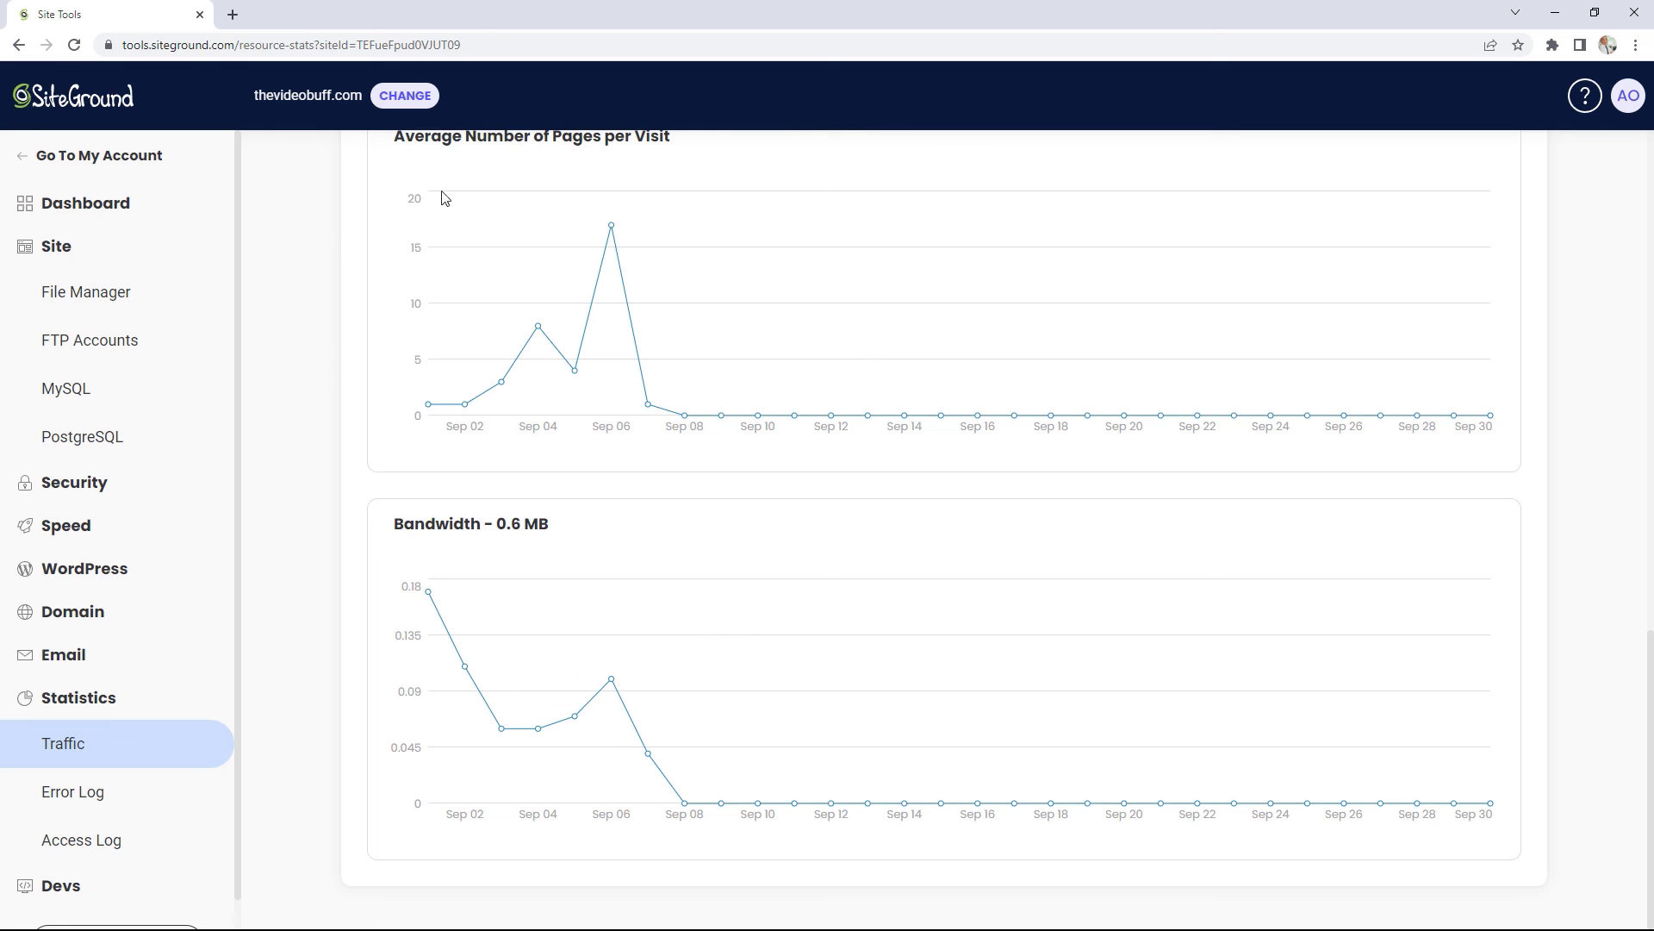
Step: Review the site's Error Log, then scroll through the Access Log entries
left_click(100, 790)
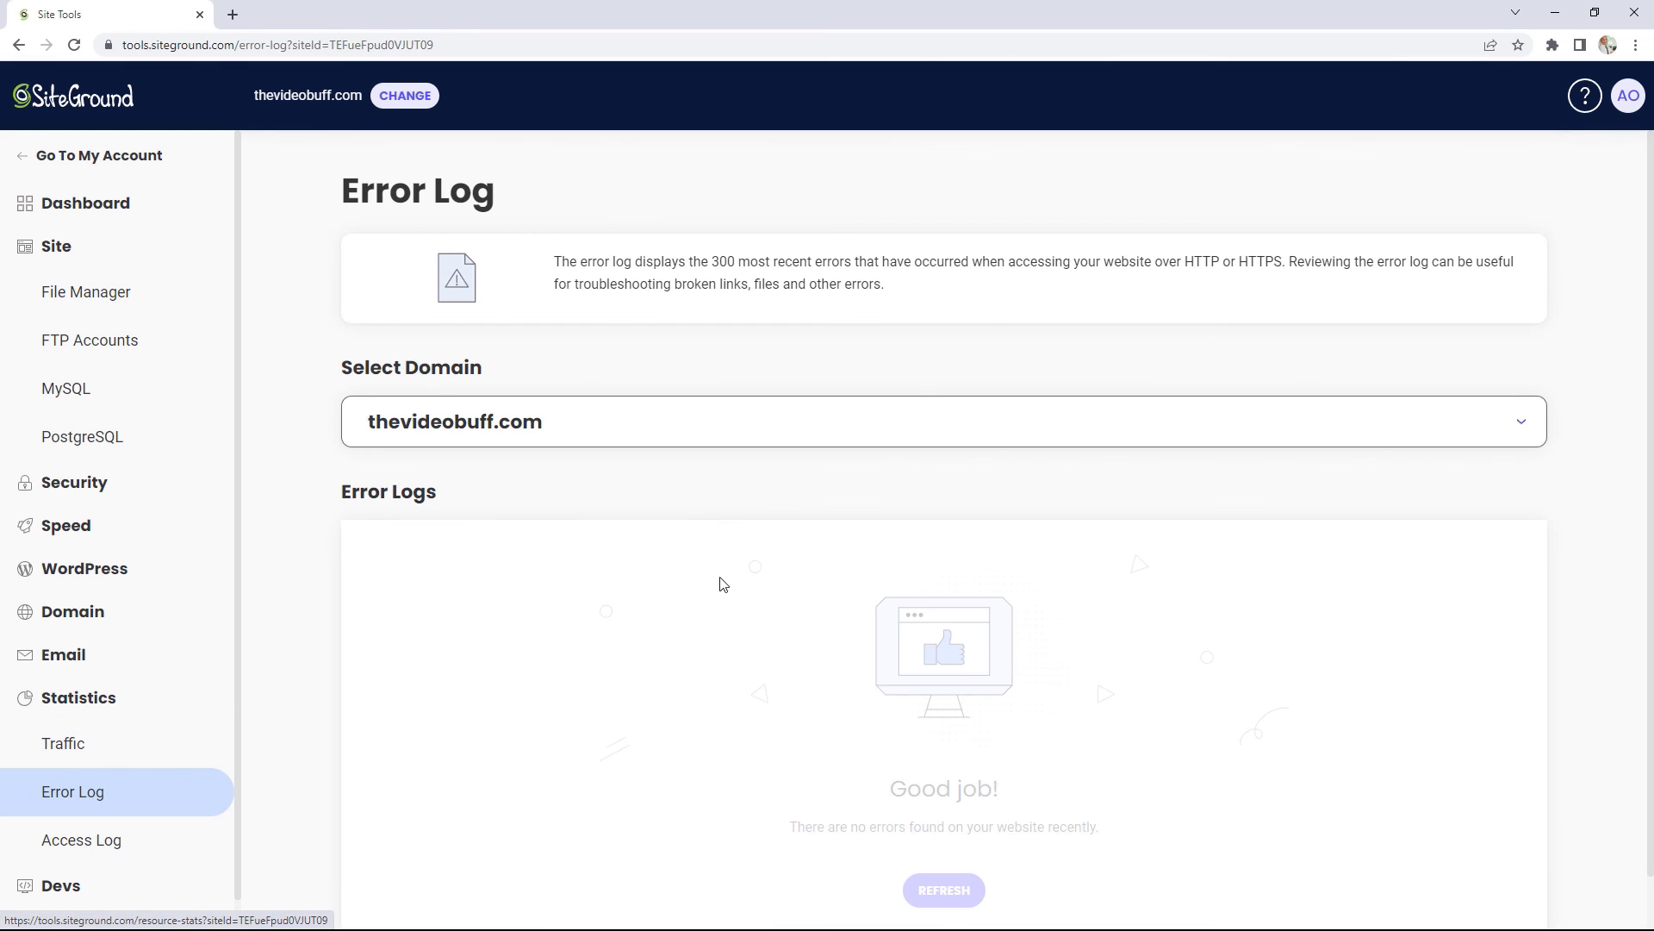
scroll(740, 554, "down", 1)
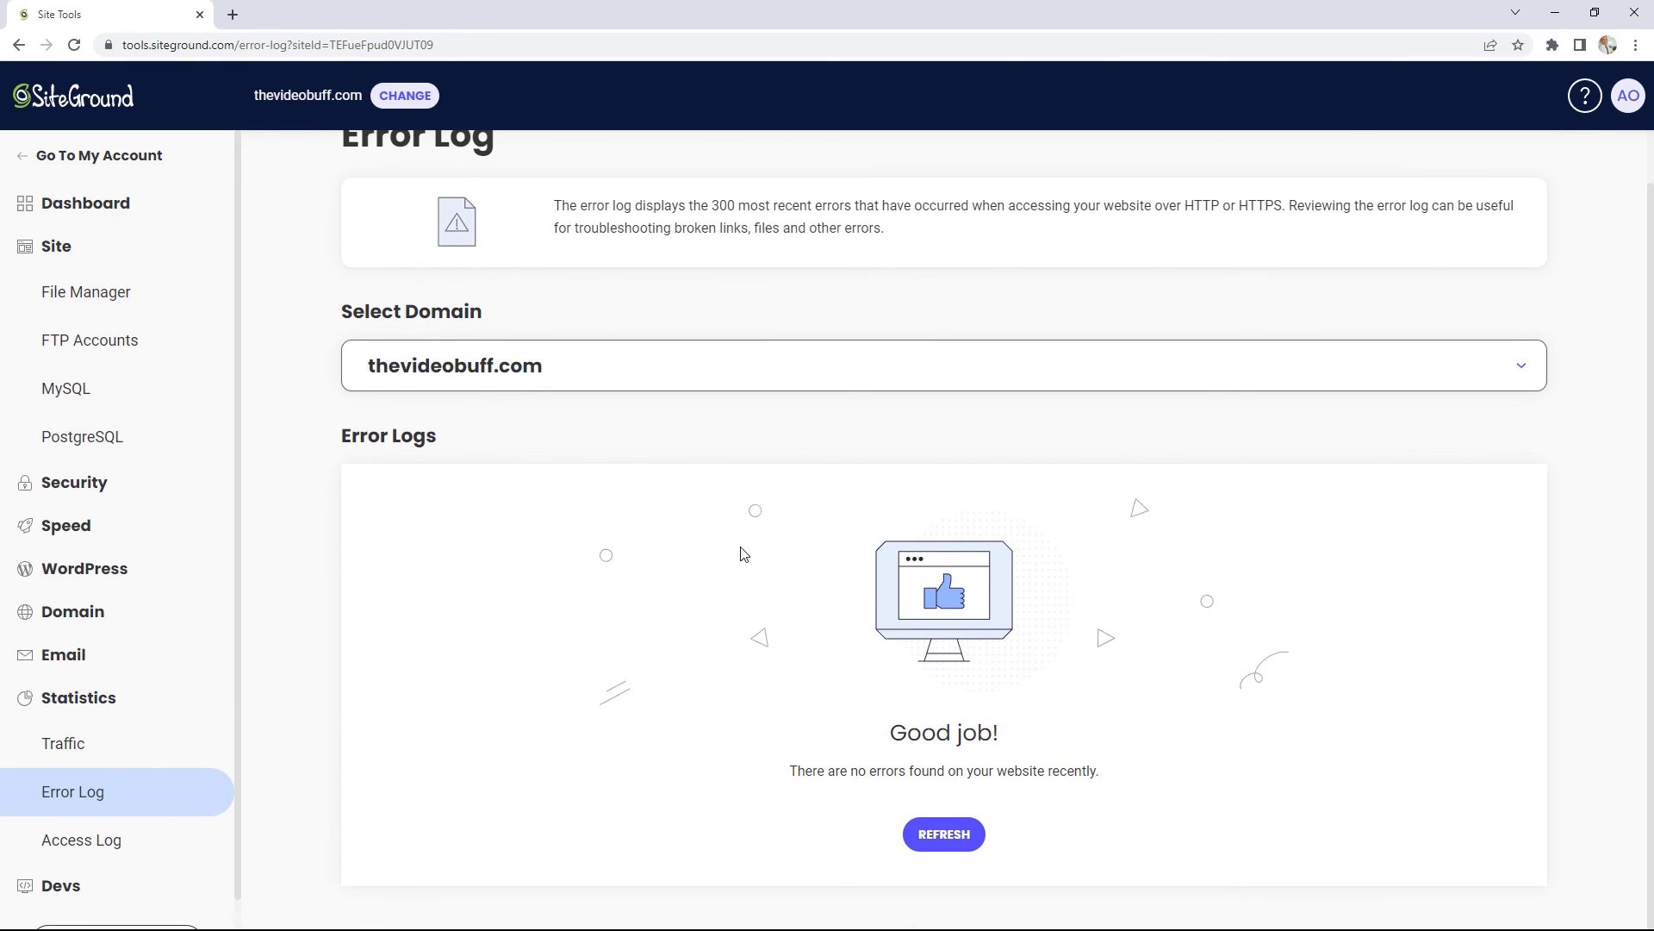
left_click(121, 840)
scroll(1072, 540, "down", 6)
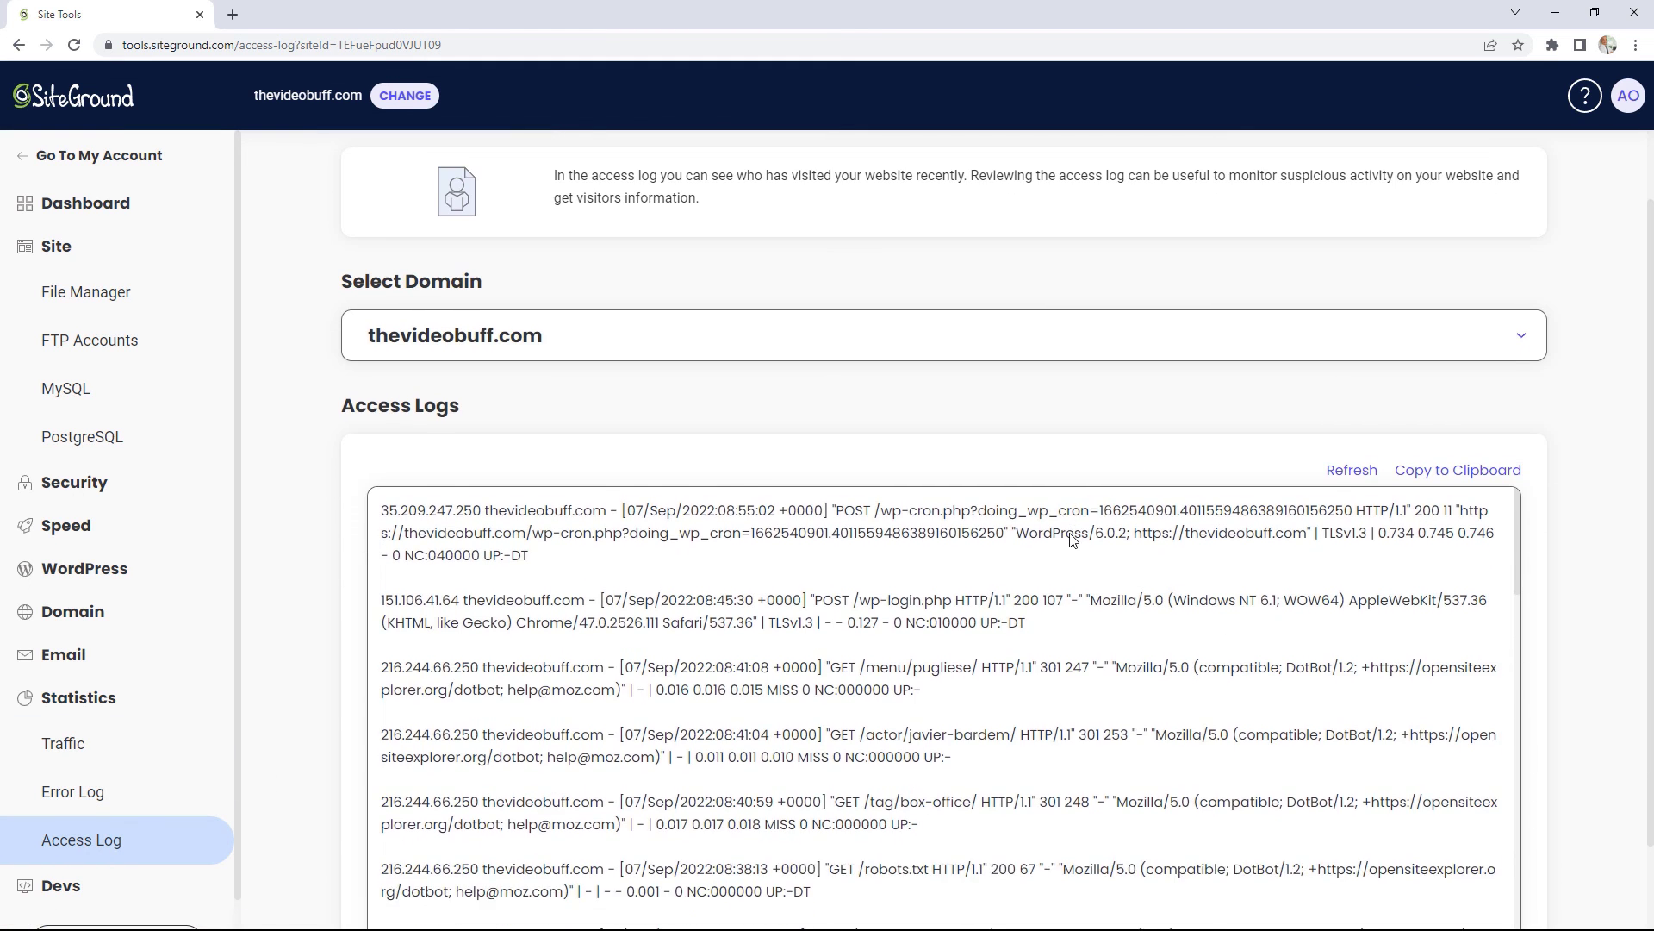
scroll(1114, 613, "down", 7)
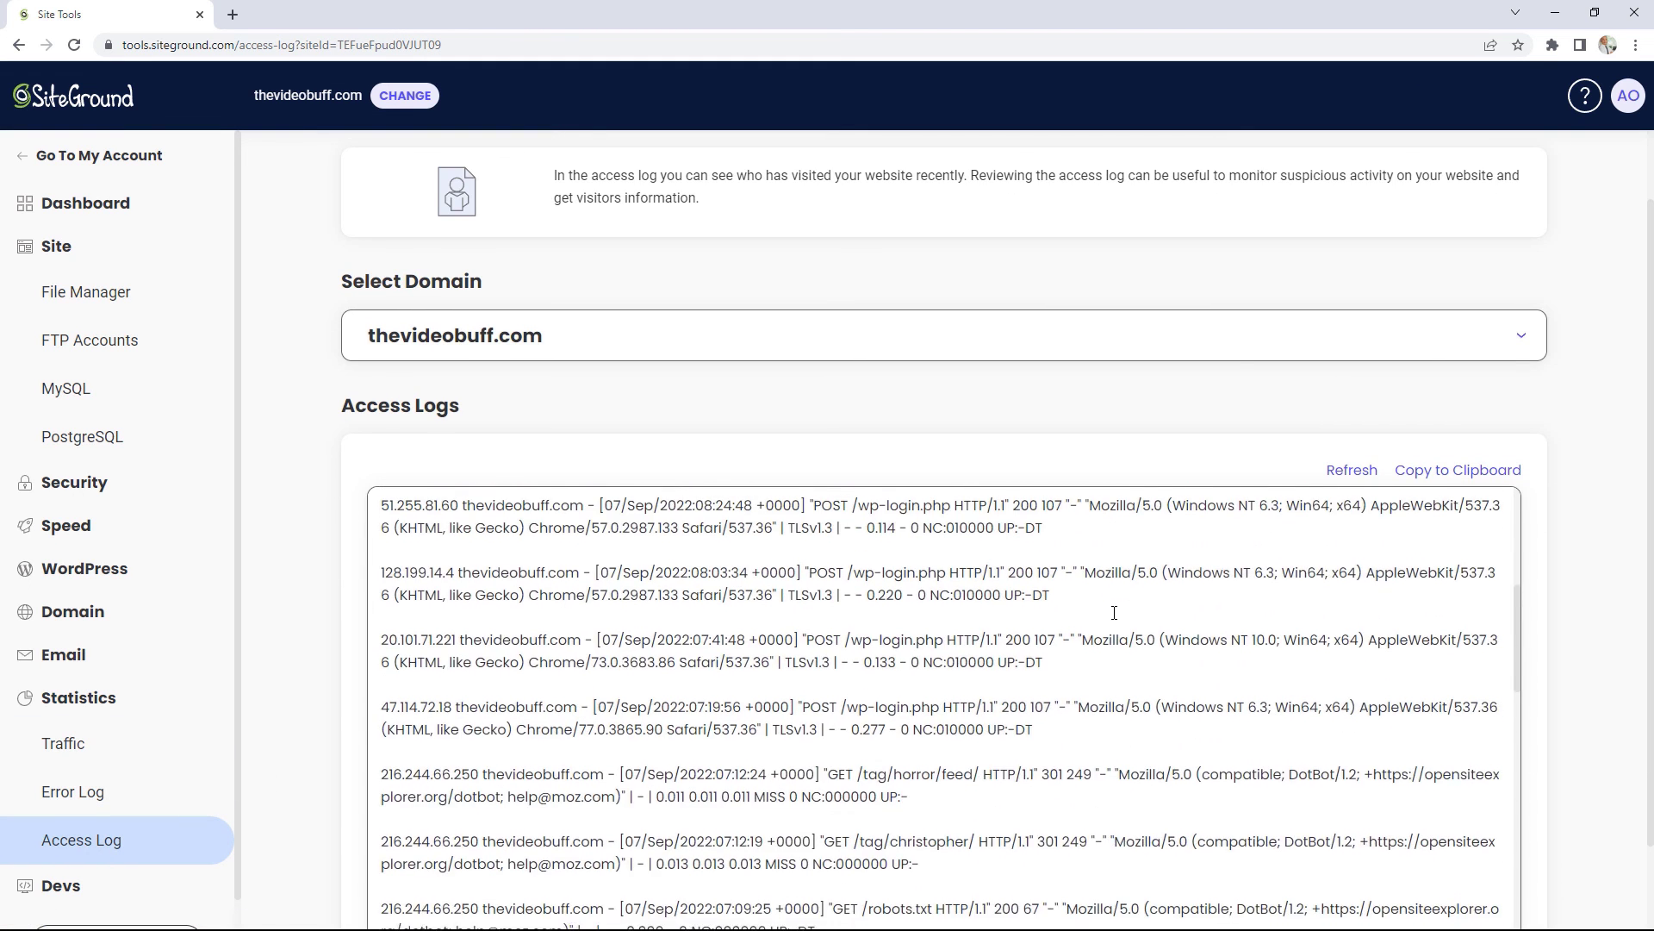
scroll(1114, 613, "down", 1)
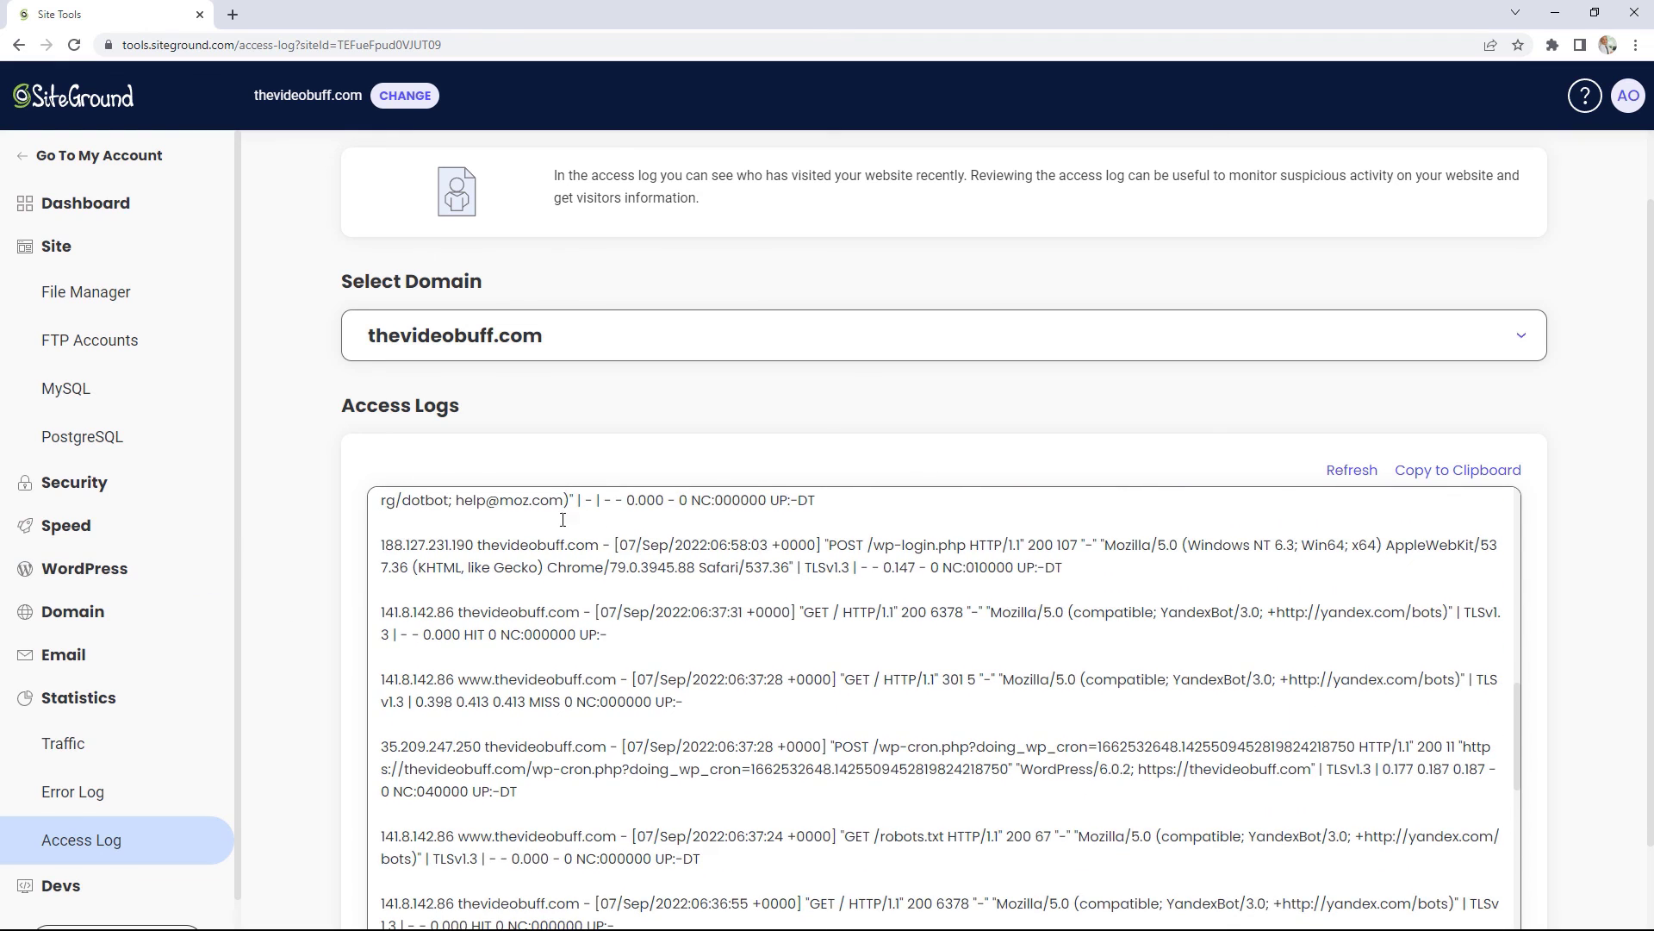
Step: Expand Devs and open the Cron Jobs tool
left_click(98, 884)
scroll(327, 780, "down", 1)
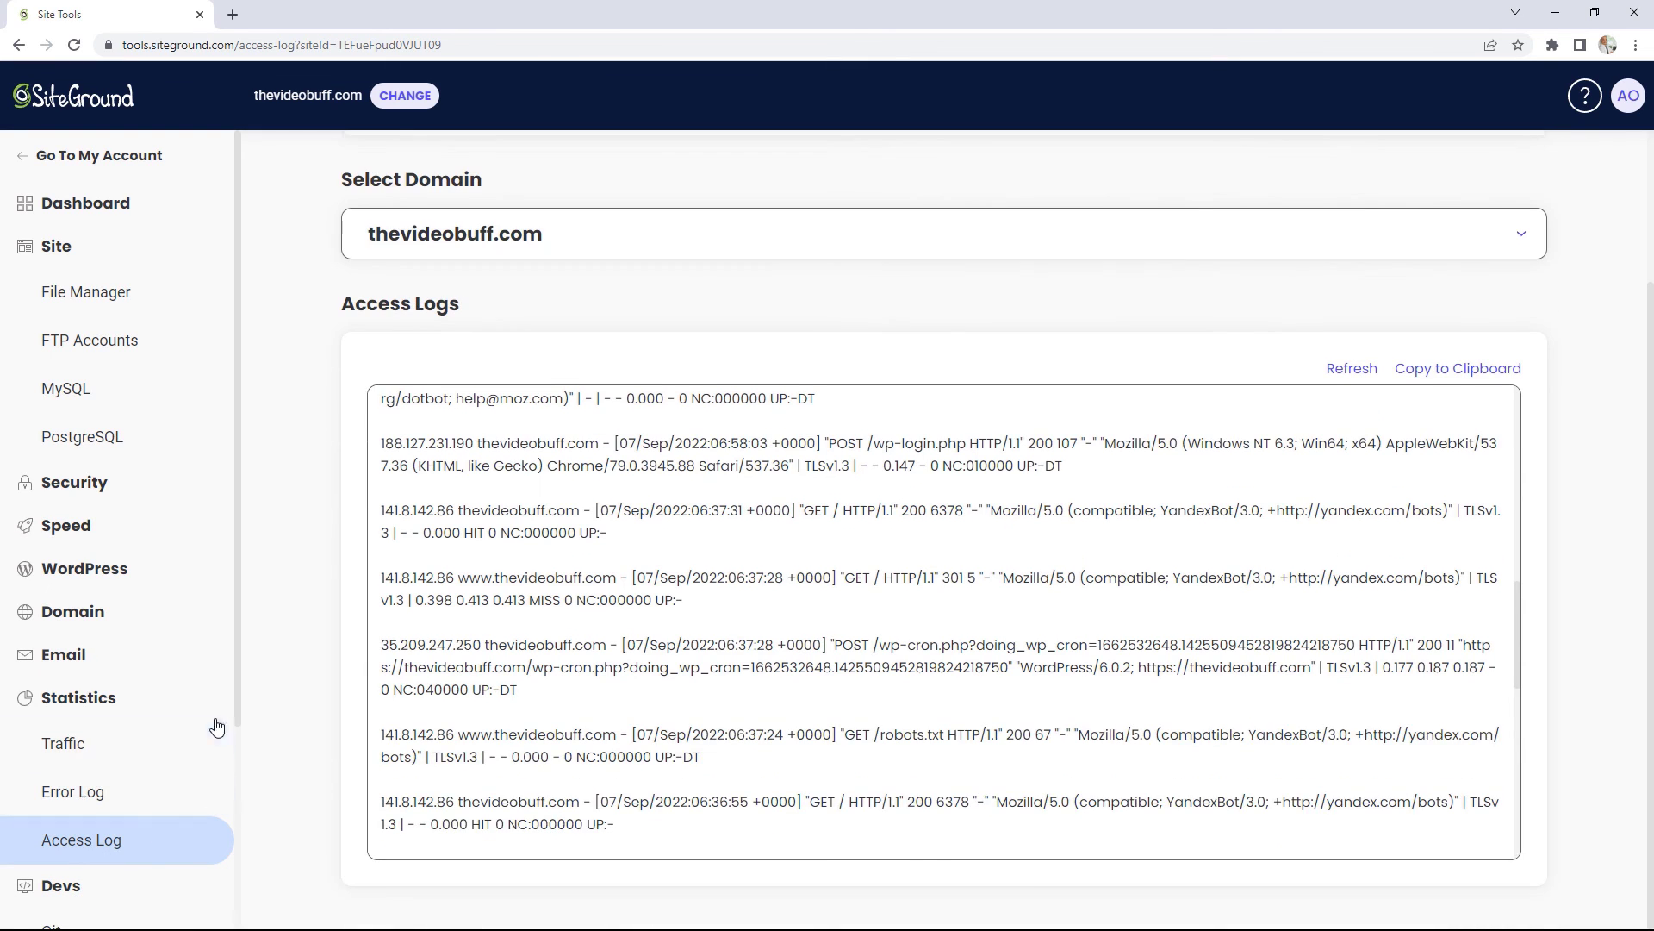
scroll(215, 775, "down", 2)
scroll(215, 807, "down", 1)
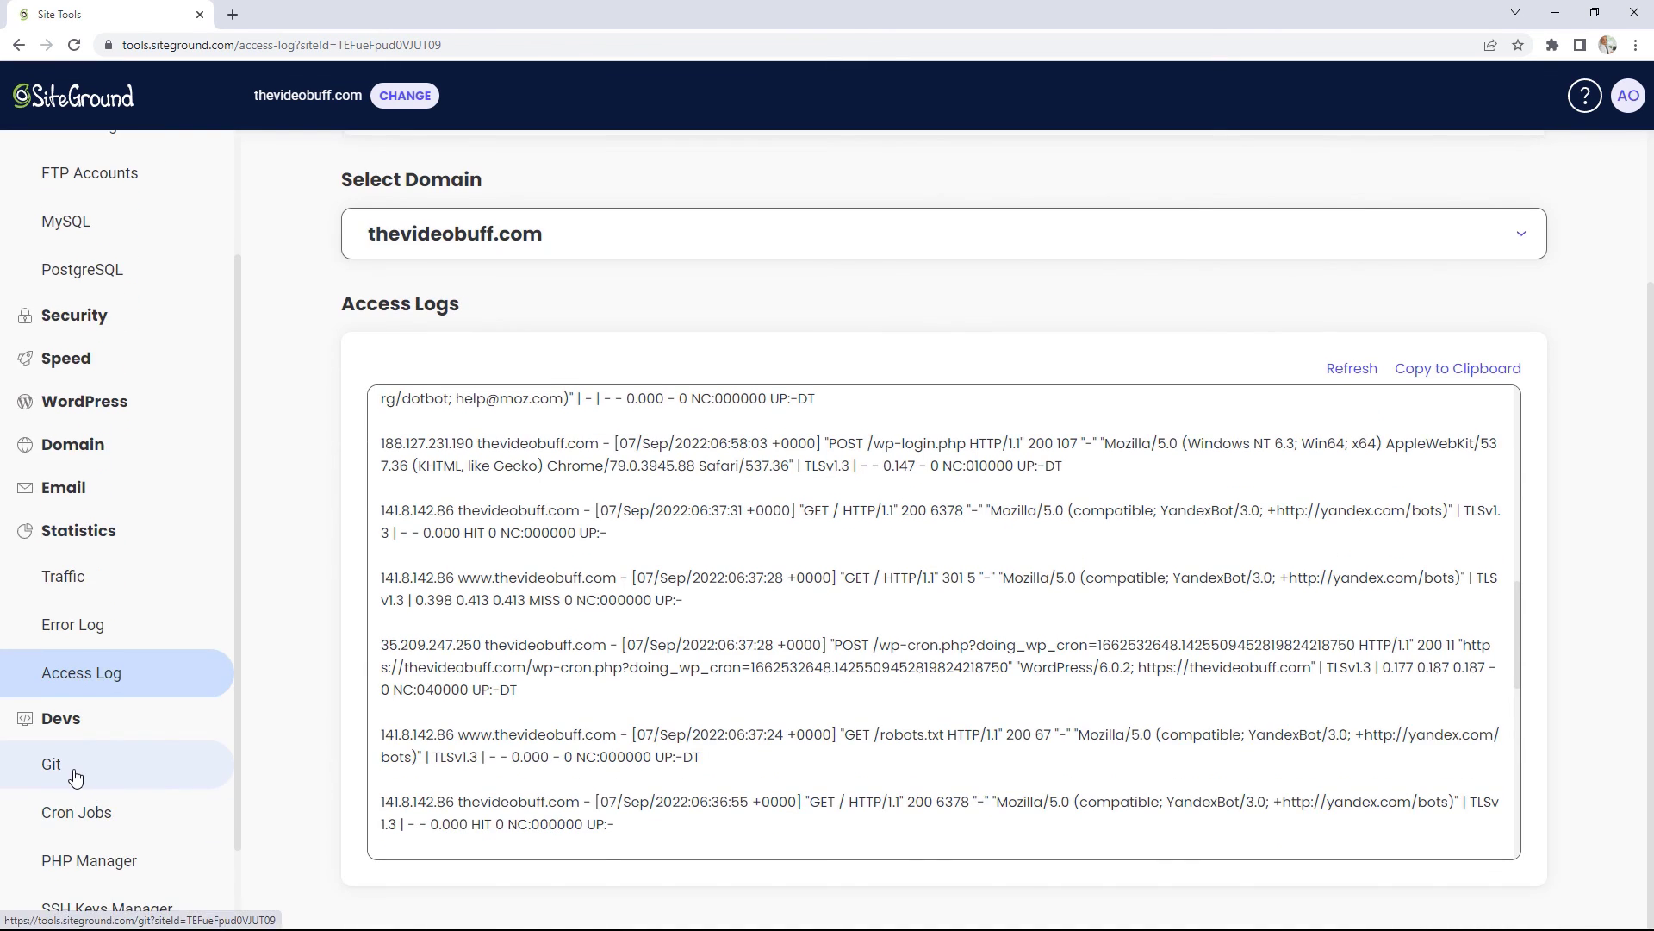
left_click(92, 819)
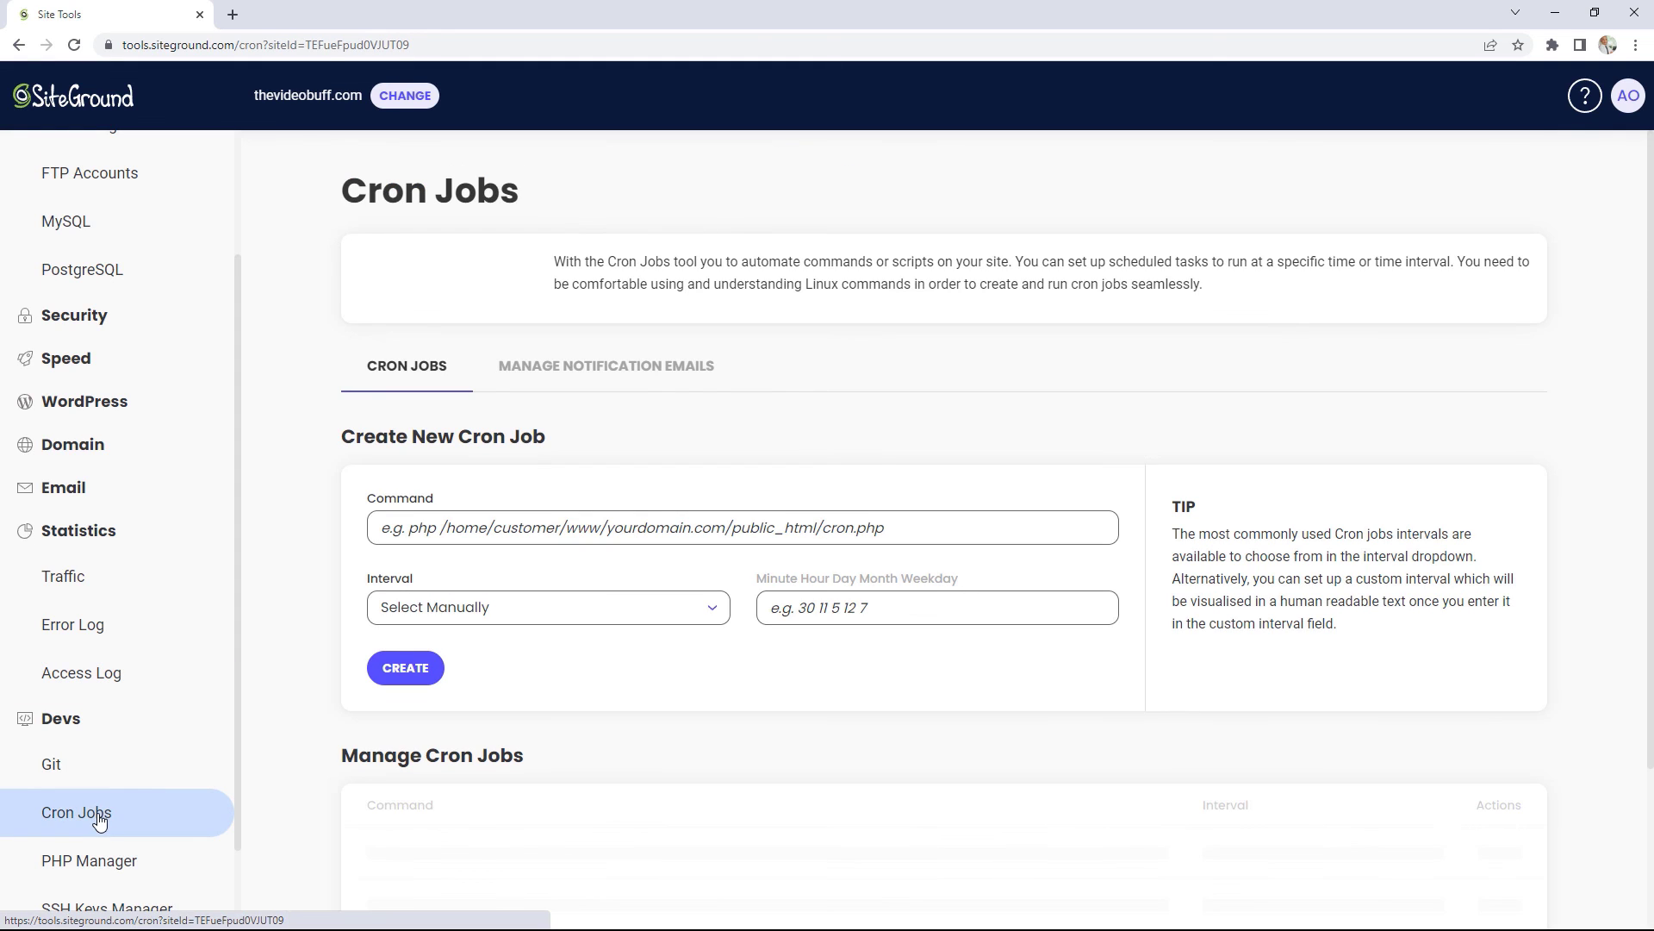
Step: Open Devs > PHP Manager to see thevideobuff.com on Standard PHP 7.4.30
scroll(198, 724, "down", 1)
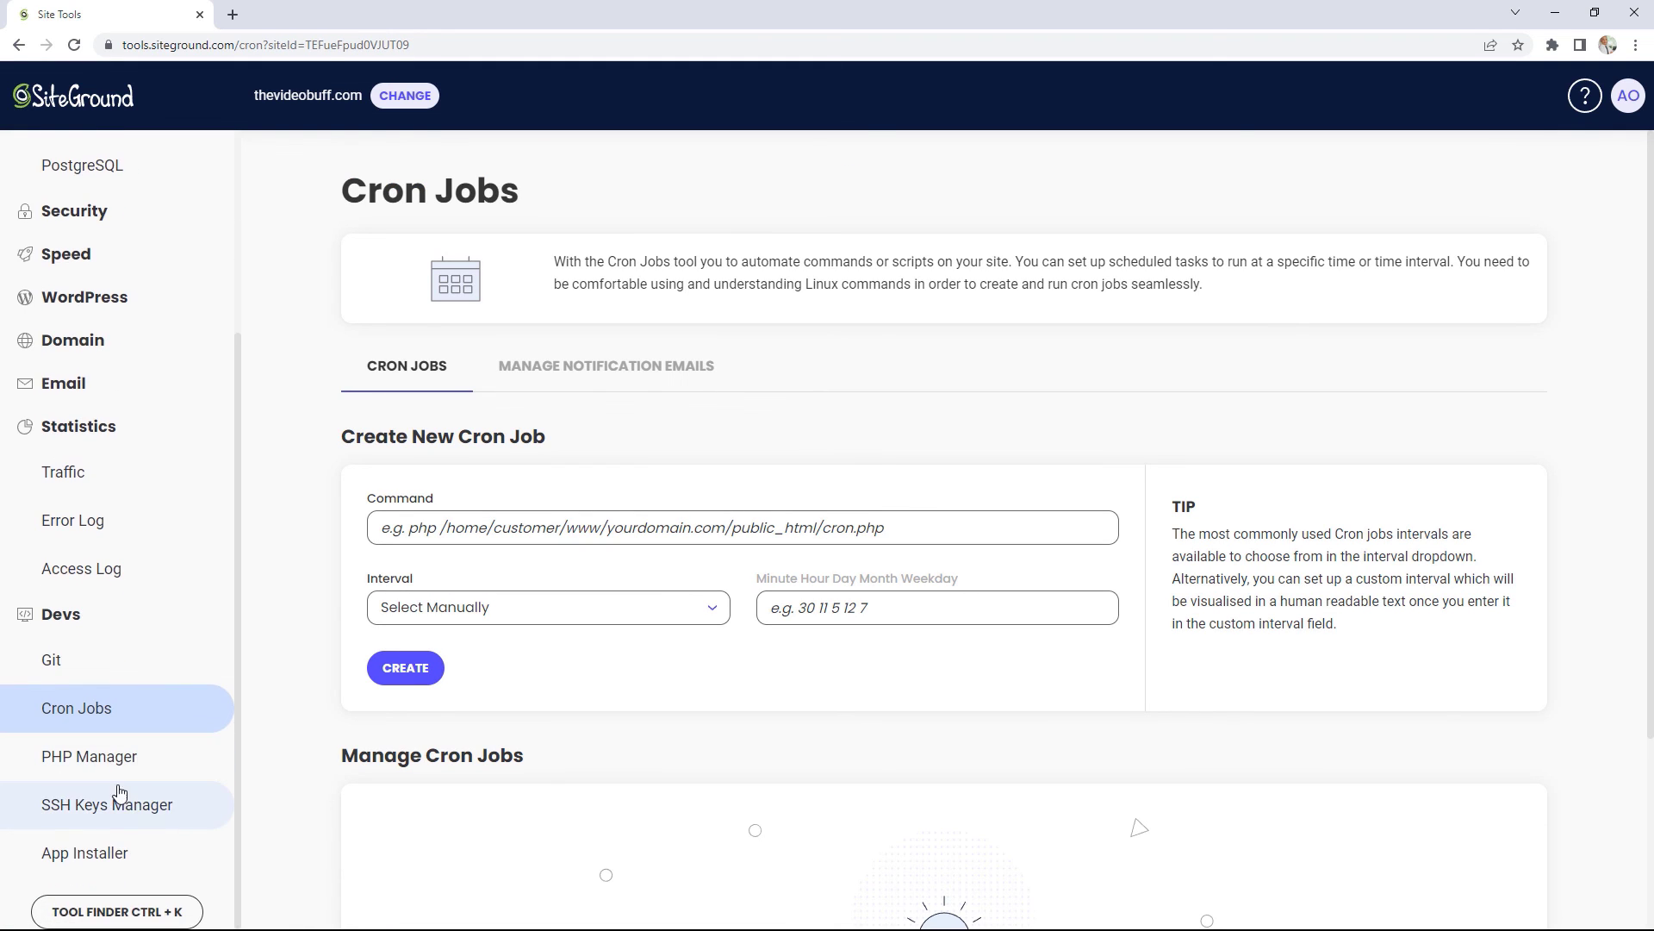
left_click(122, 765)
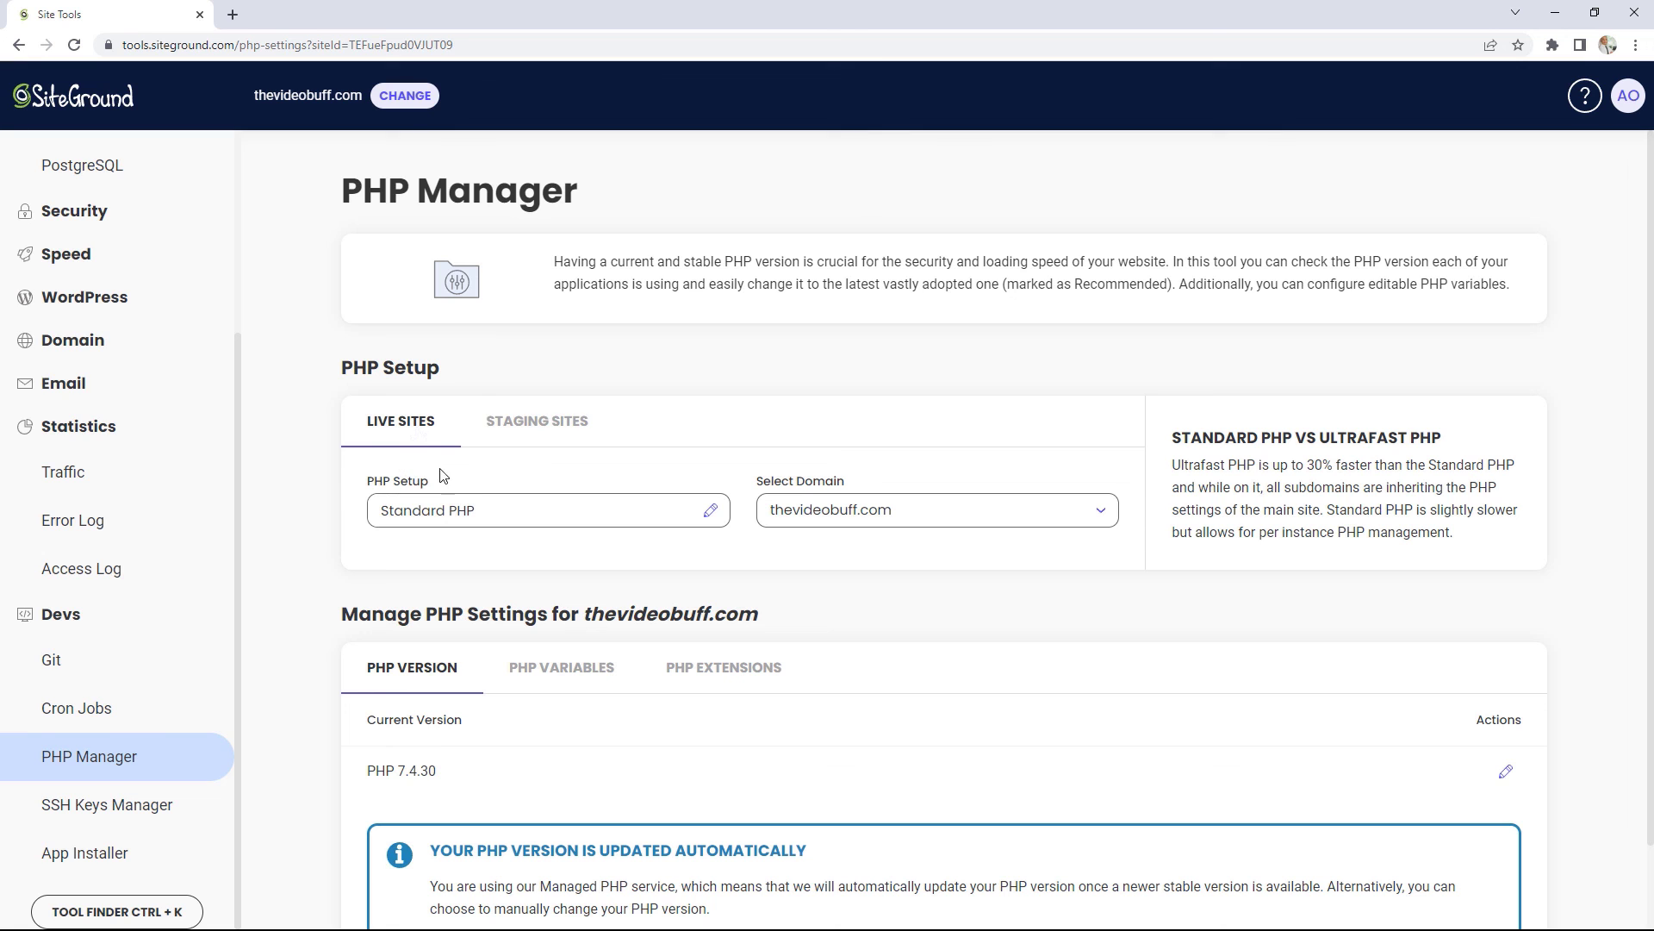
left_click(710, 511)
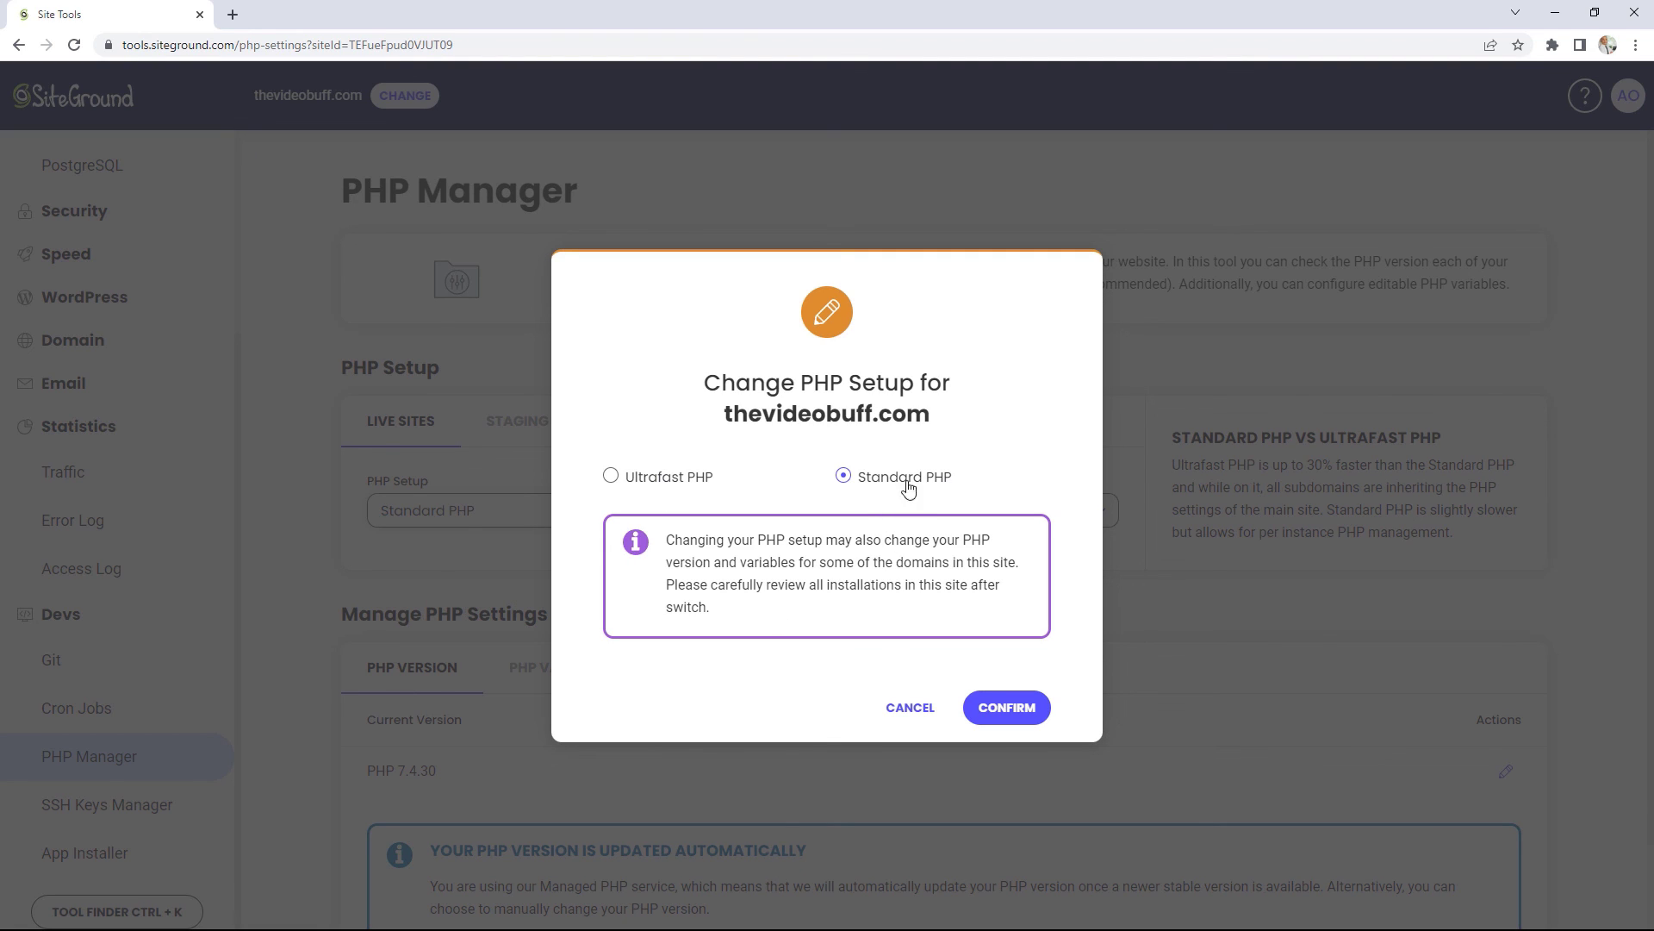
left_click(646, 480)
left_click(1000, 707)
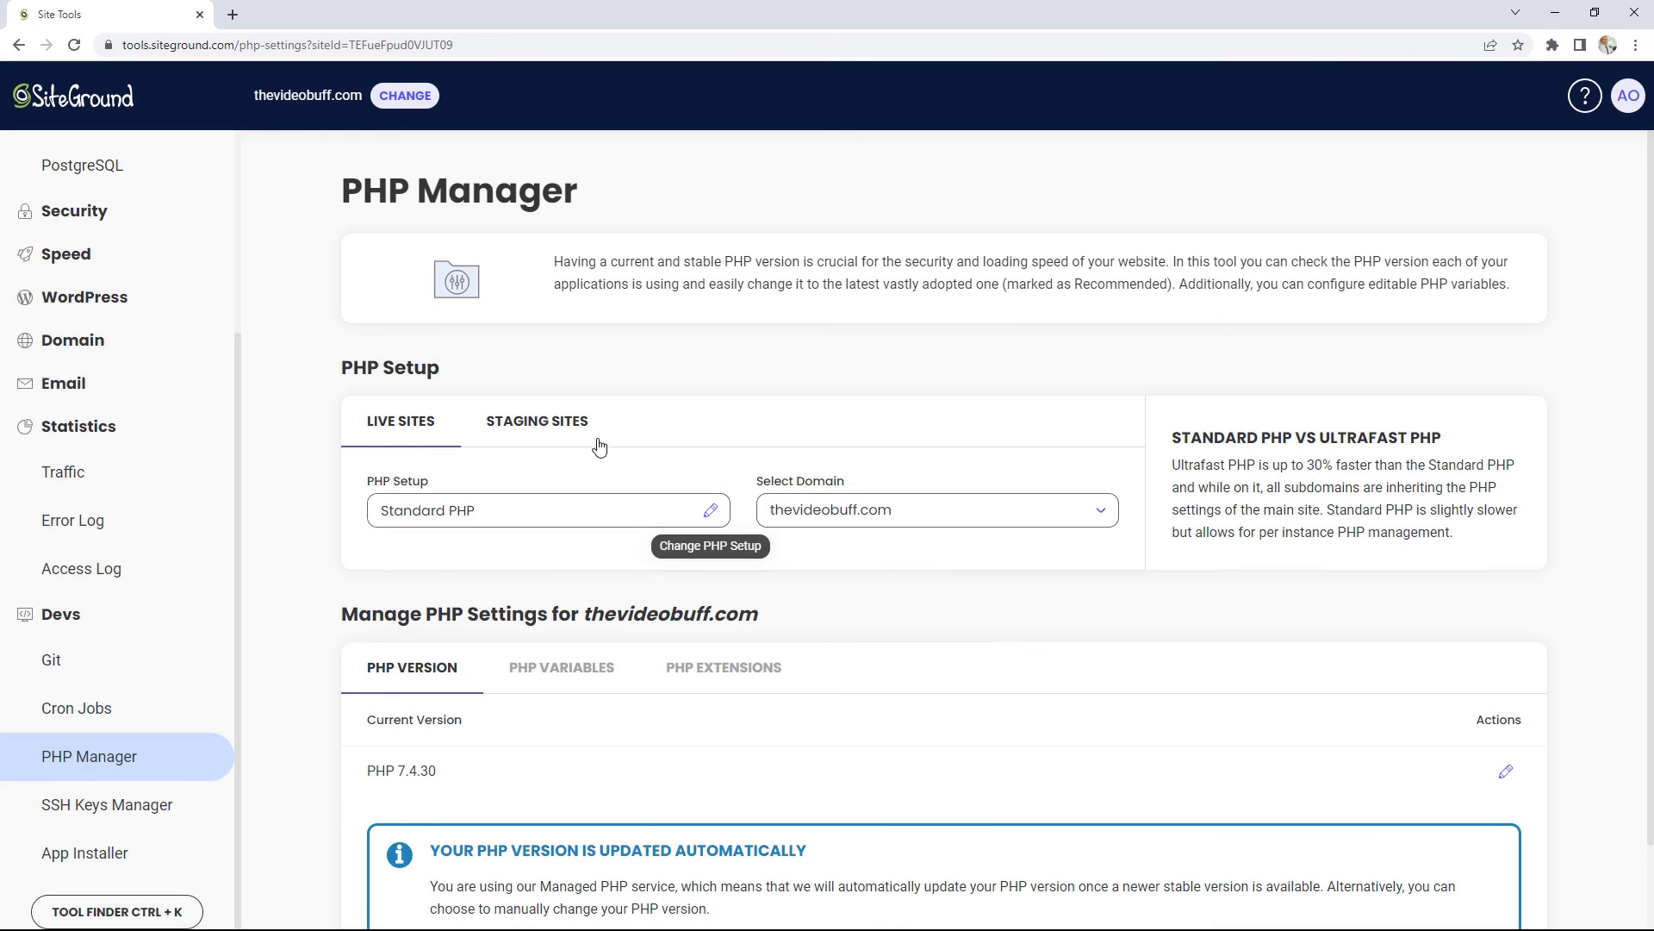
scroll(908, 657, "down", 1)
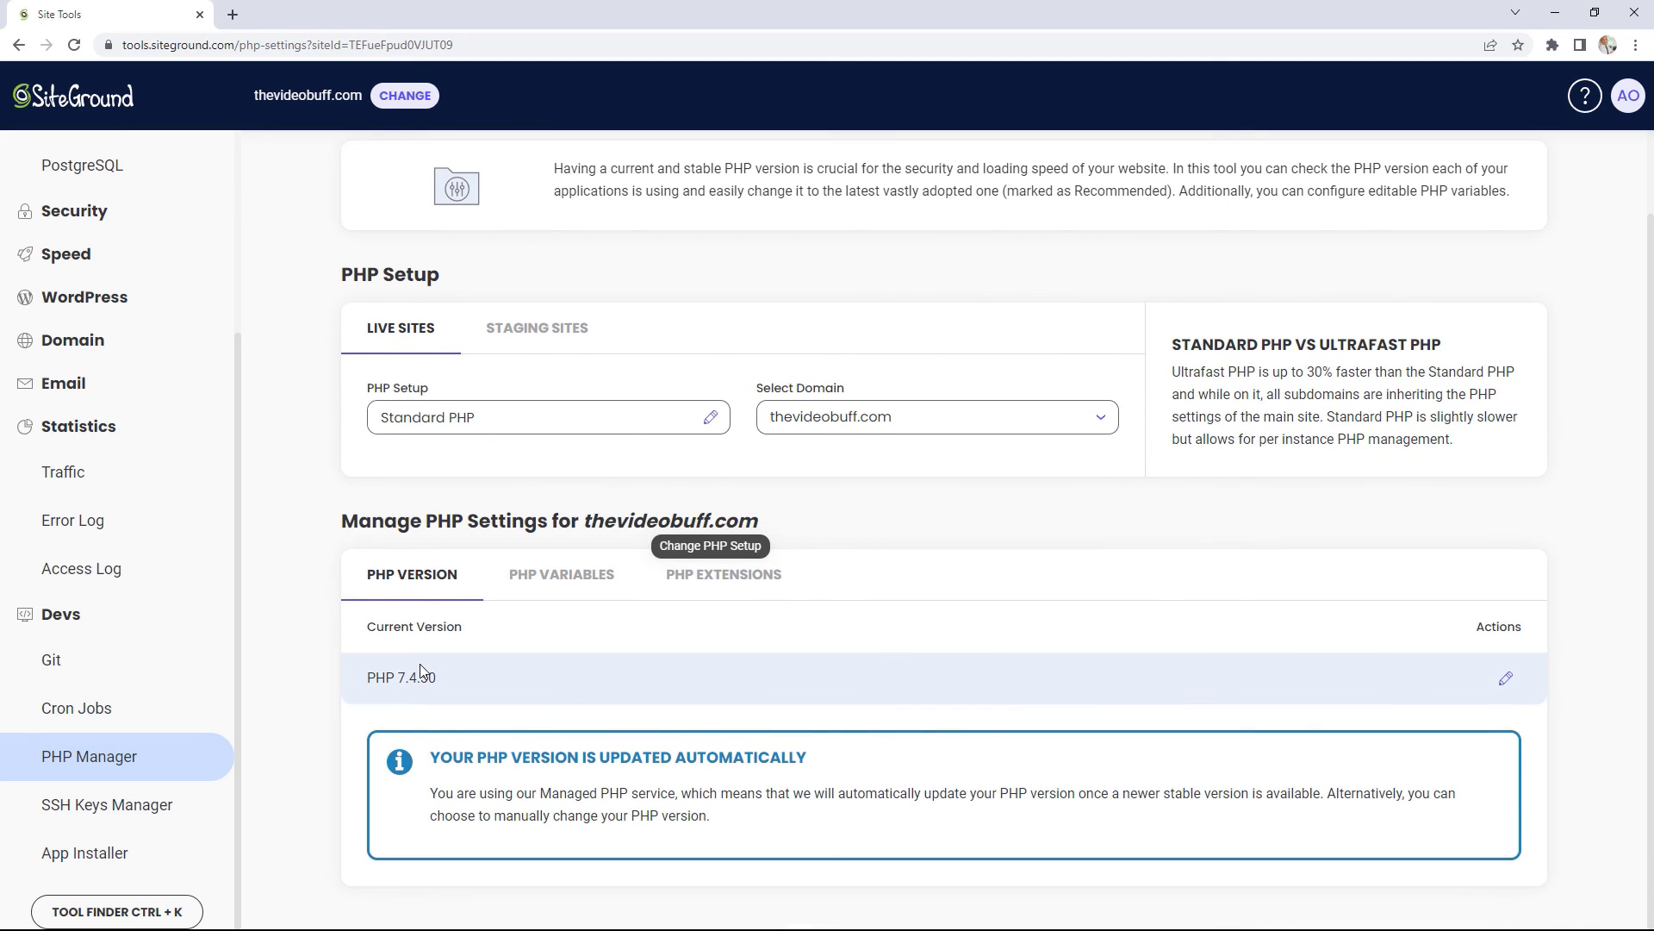
Step: View the manual PHP version list, then cancel, leaving PHP at 7.4.30
left_click(1506, 678)
left_click(845, 575)
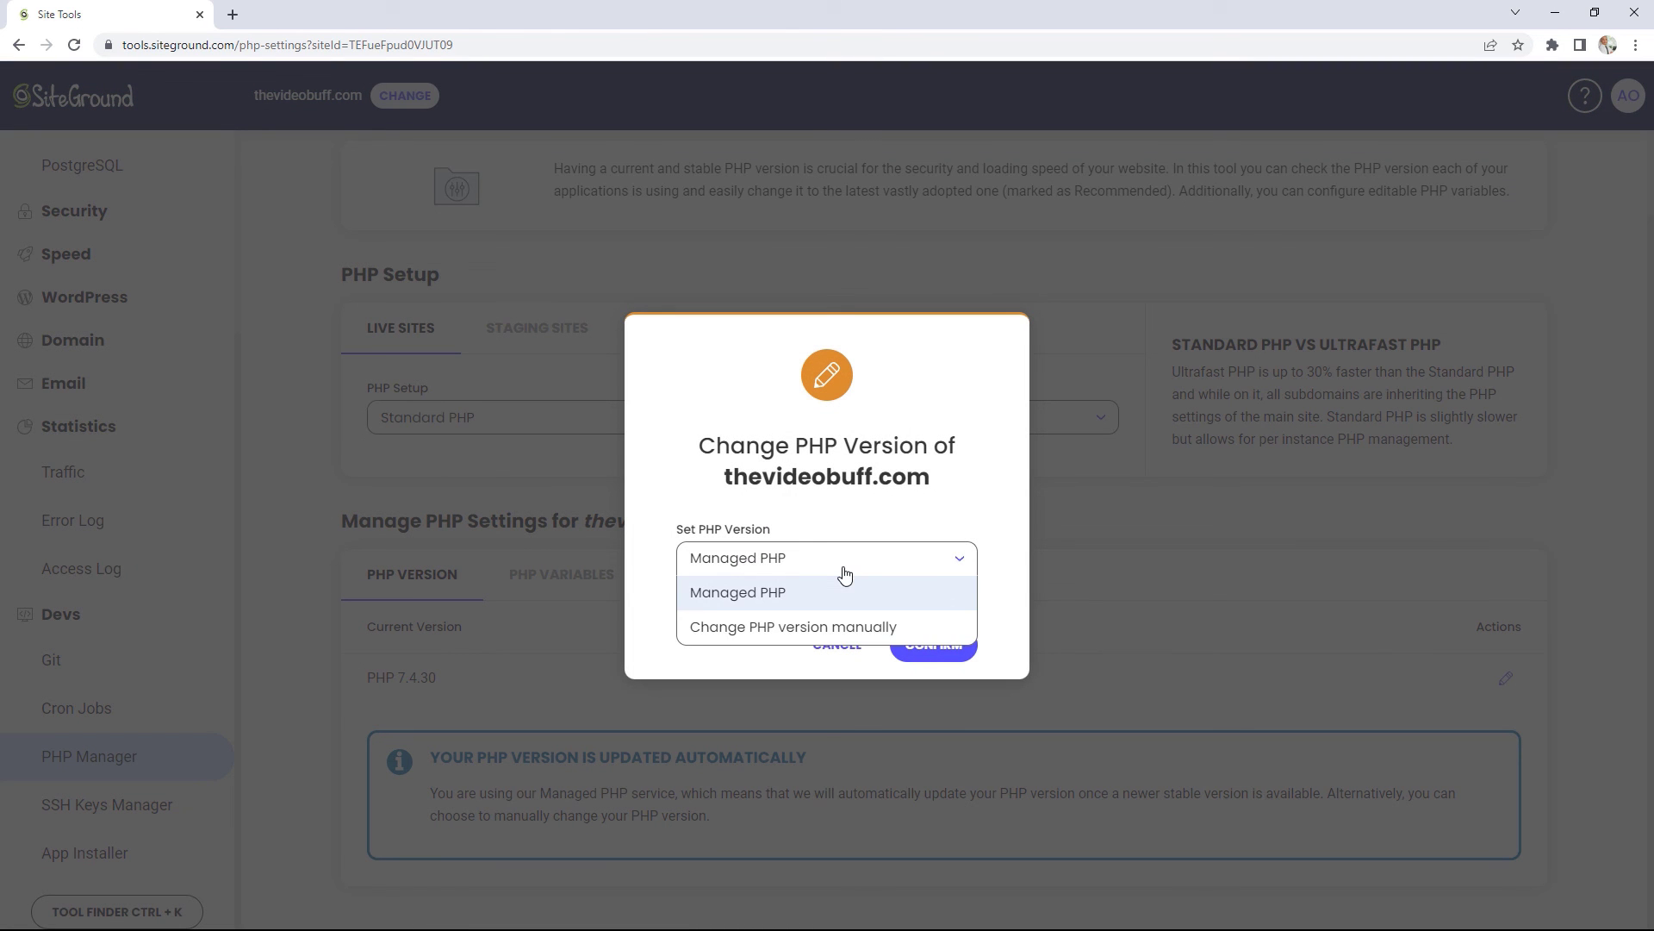
left_click(798, 632)
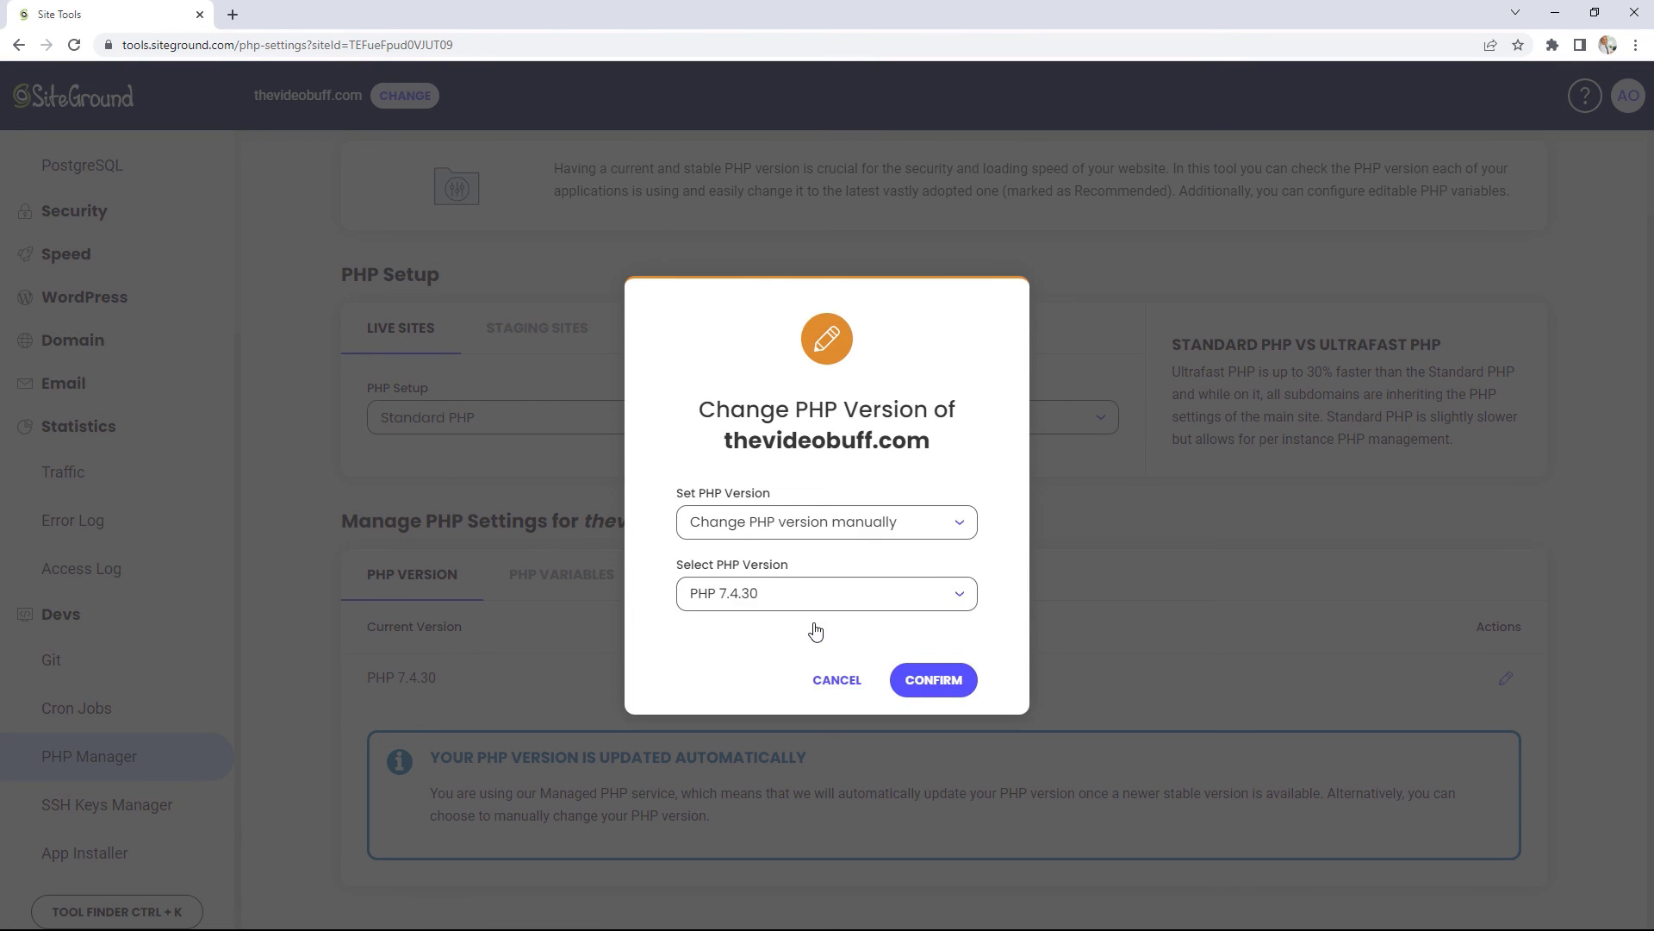
left_click(824, 603)
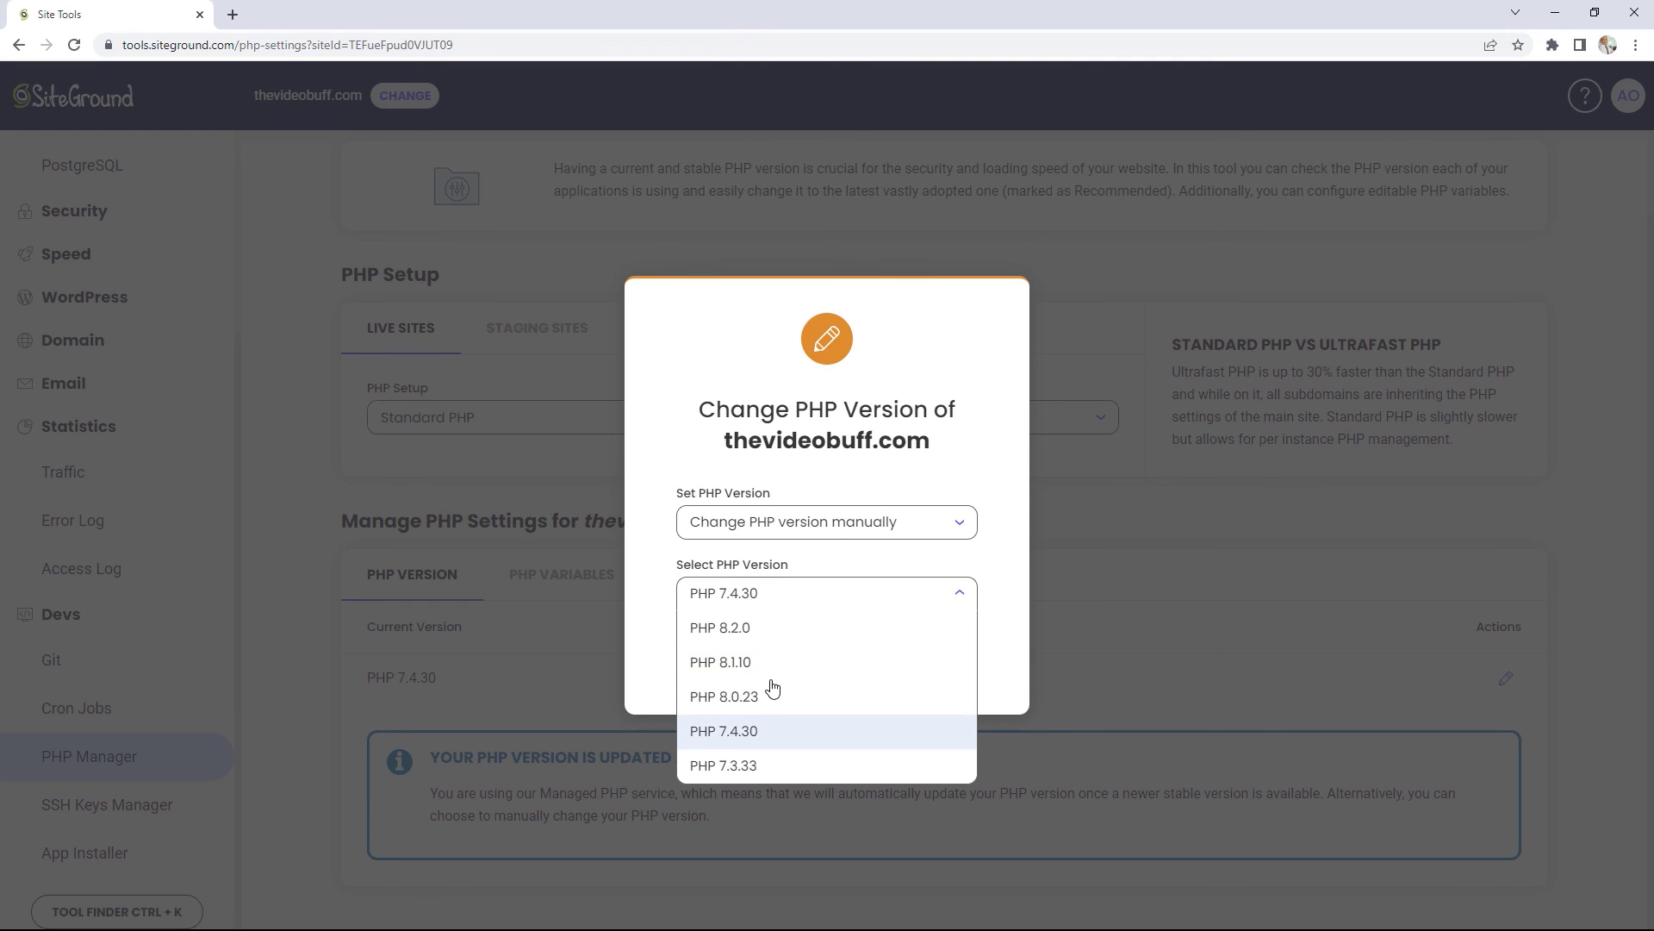
left_click(1575, 586)
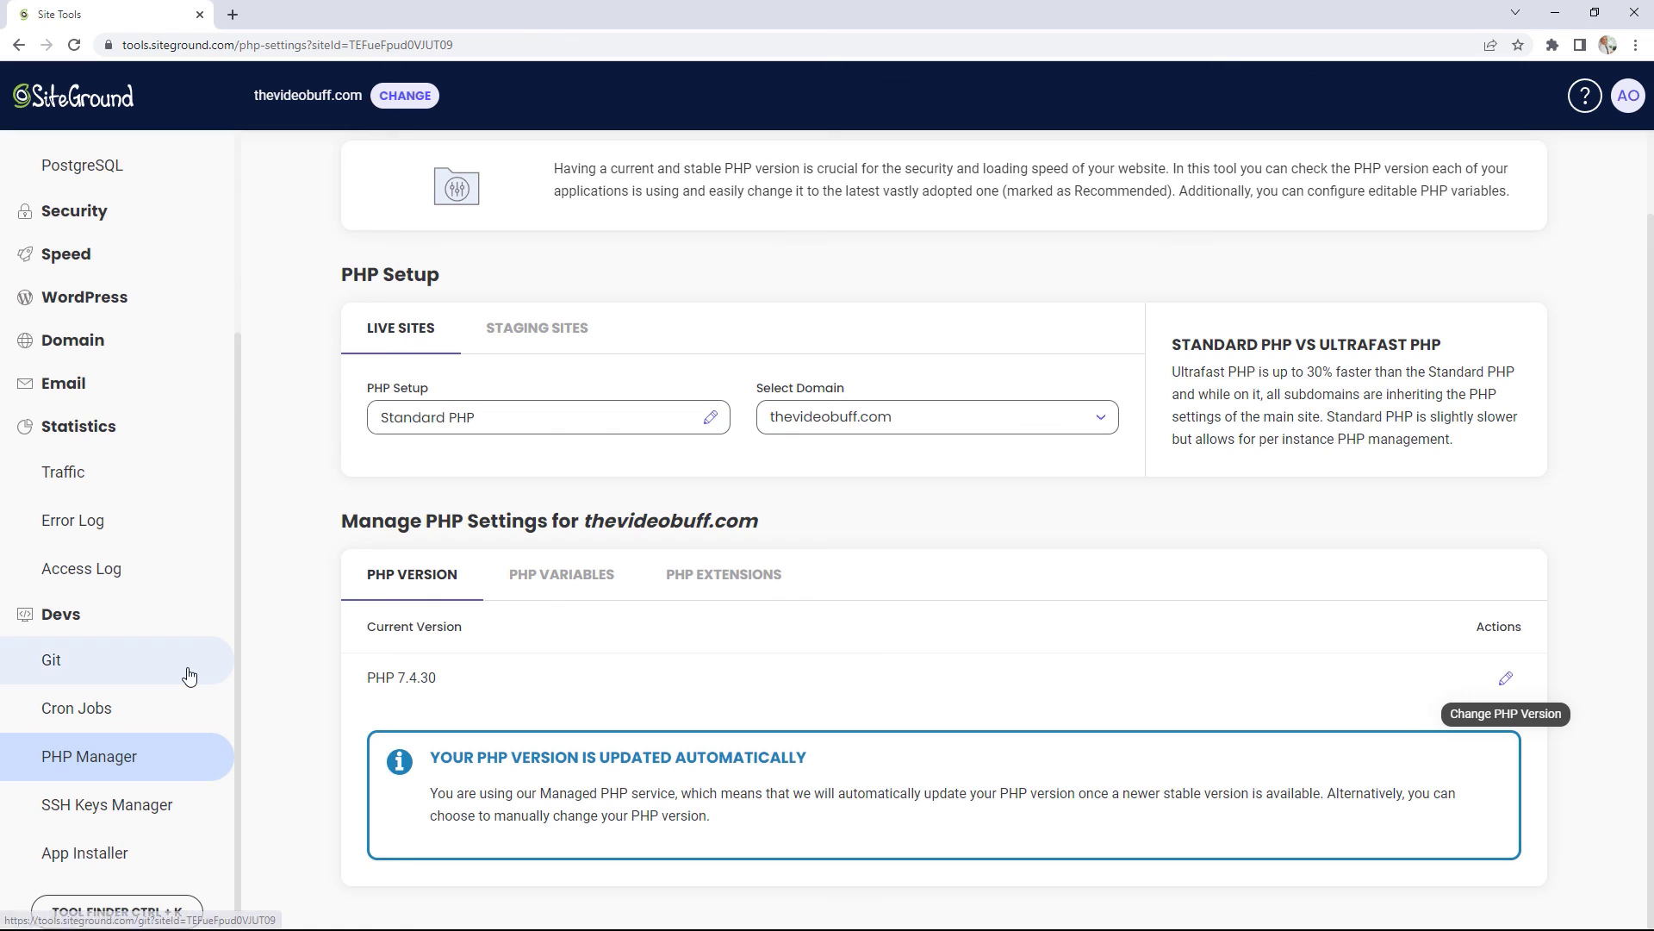
scroll(185, 668, "up", 3)
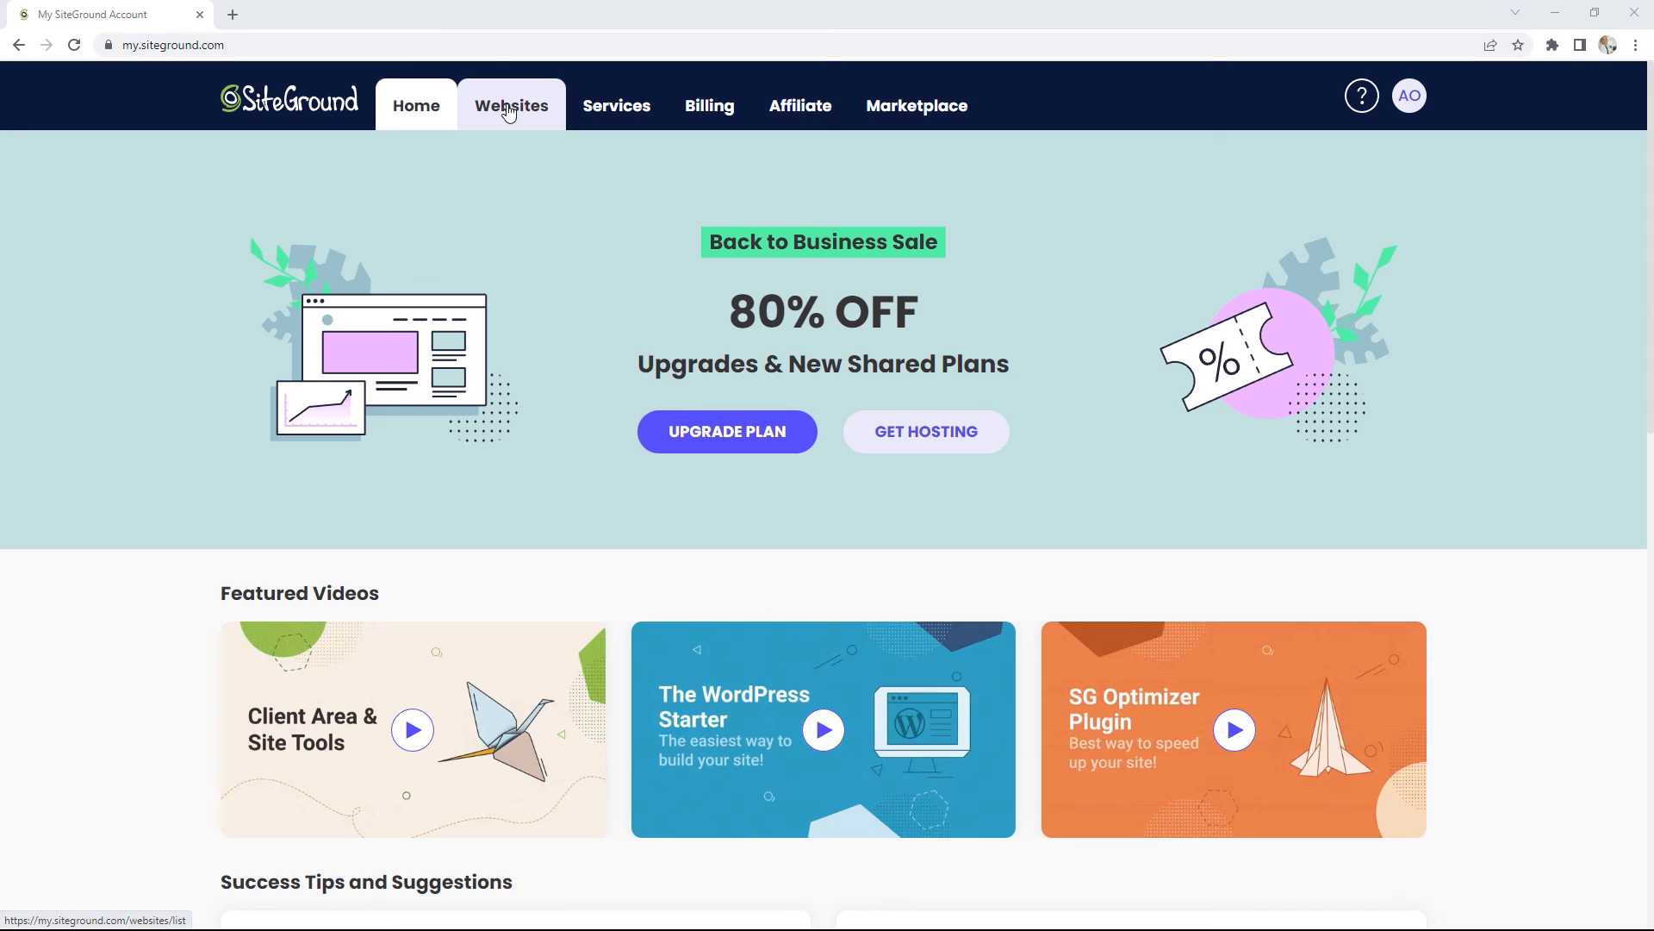
Step: Look over the taskopedia.com hosting plan under Services, then open the My Domains list
left_click(650, 110)
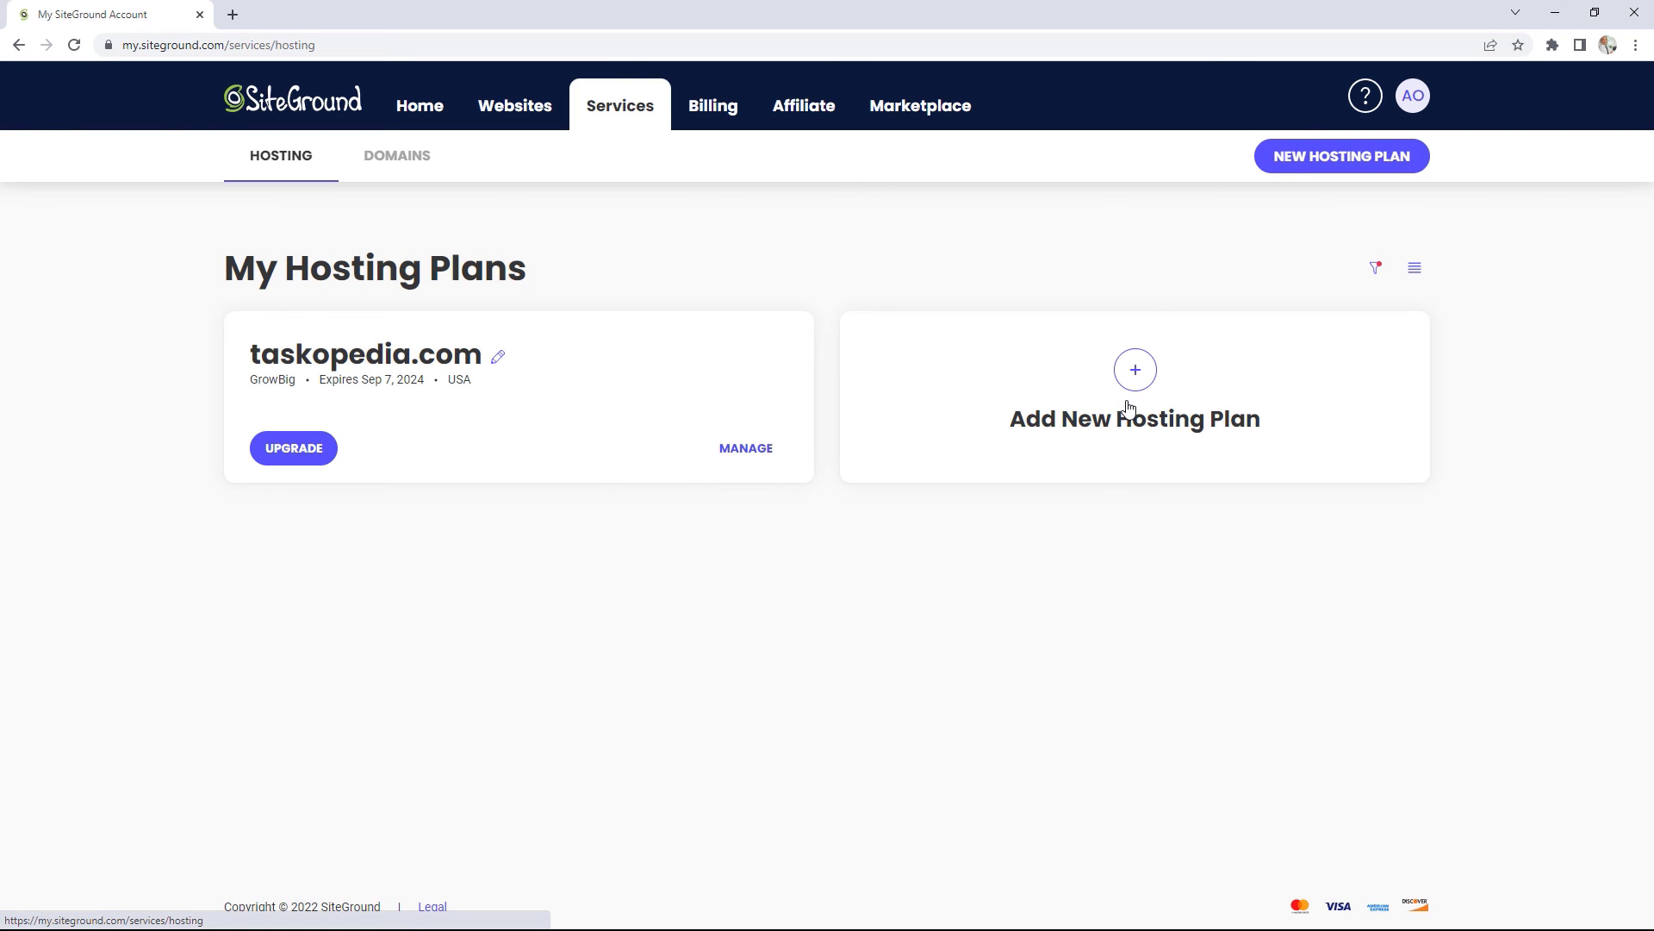
left_click(741, 454)
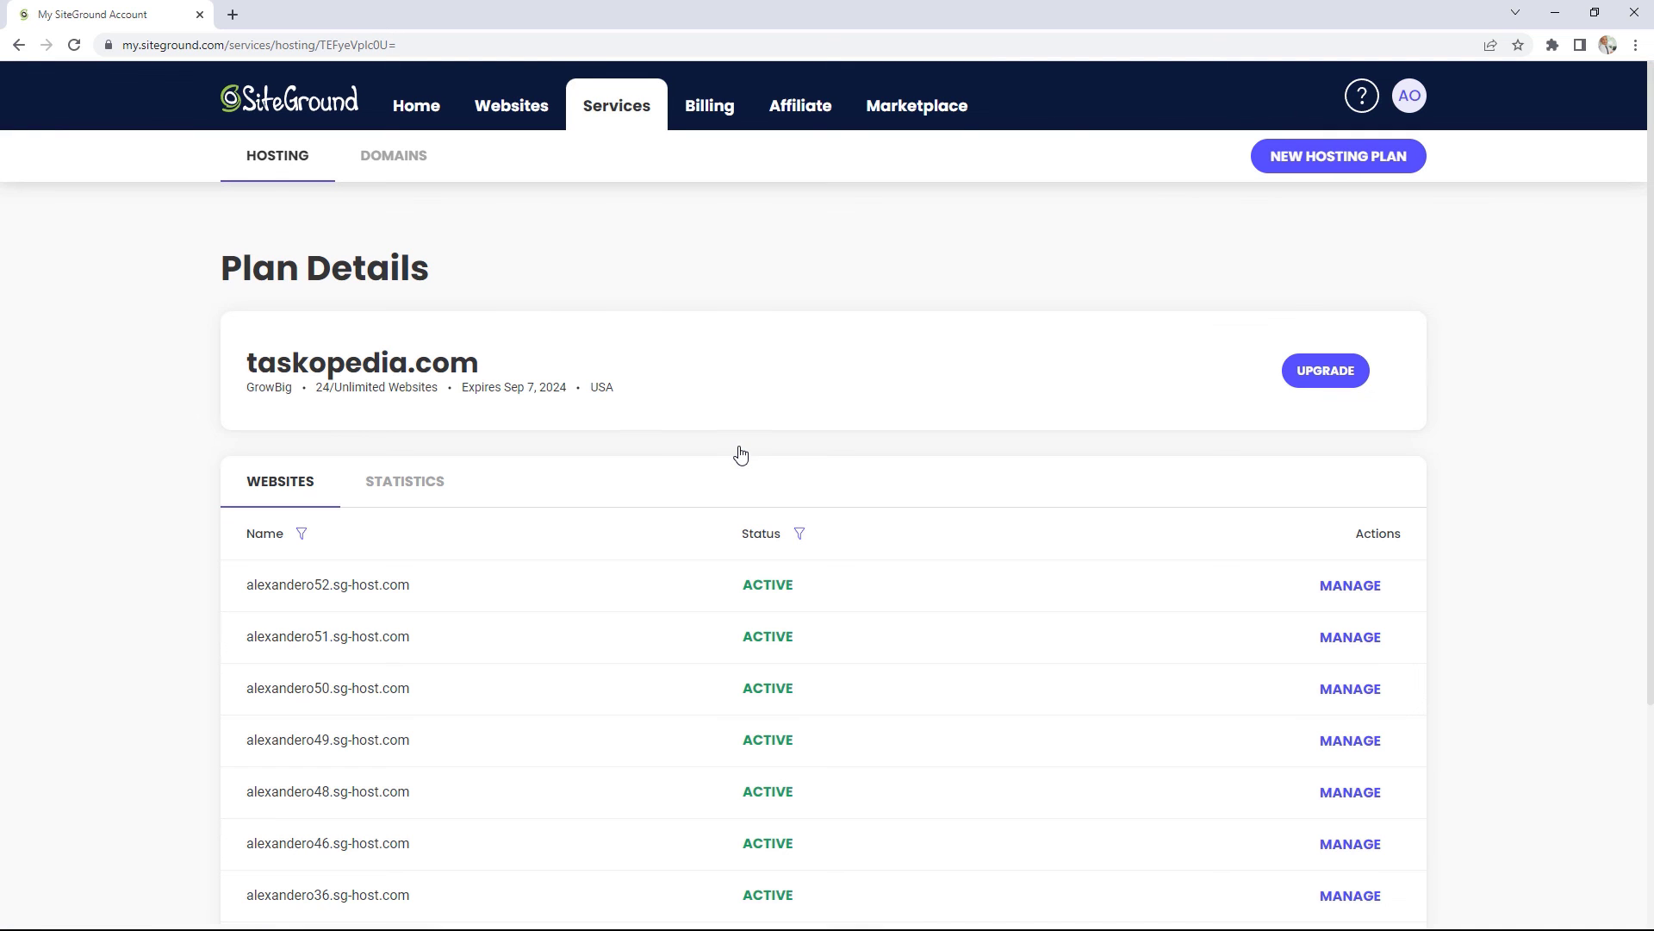
scroll(1398, 534, "down", 1)
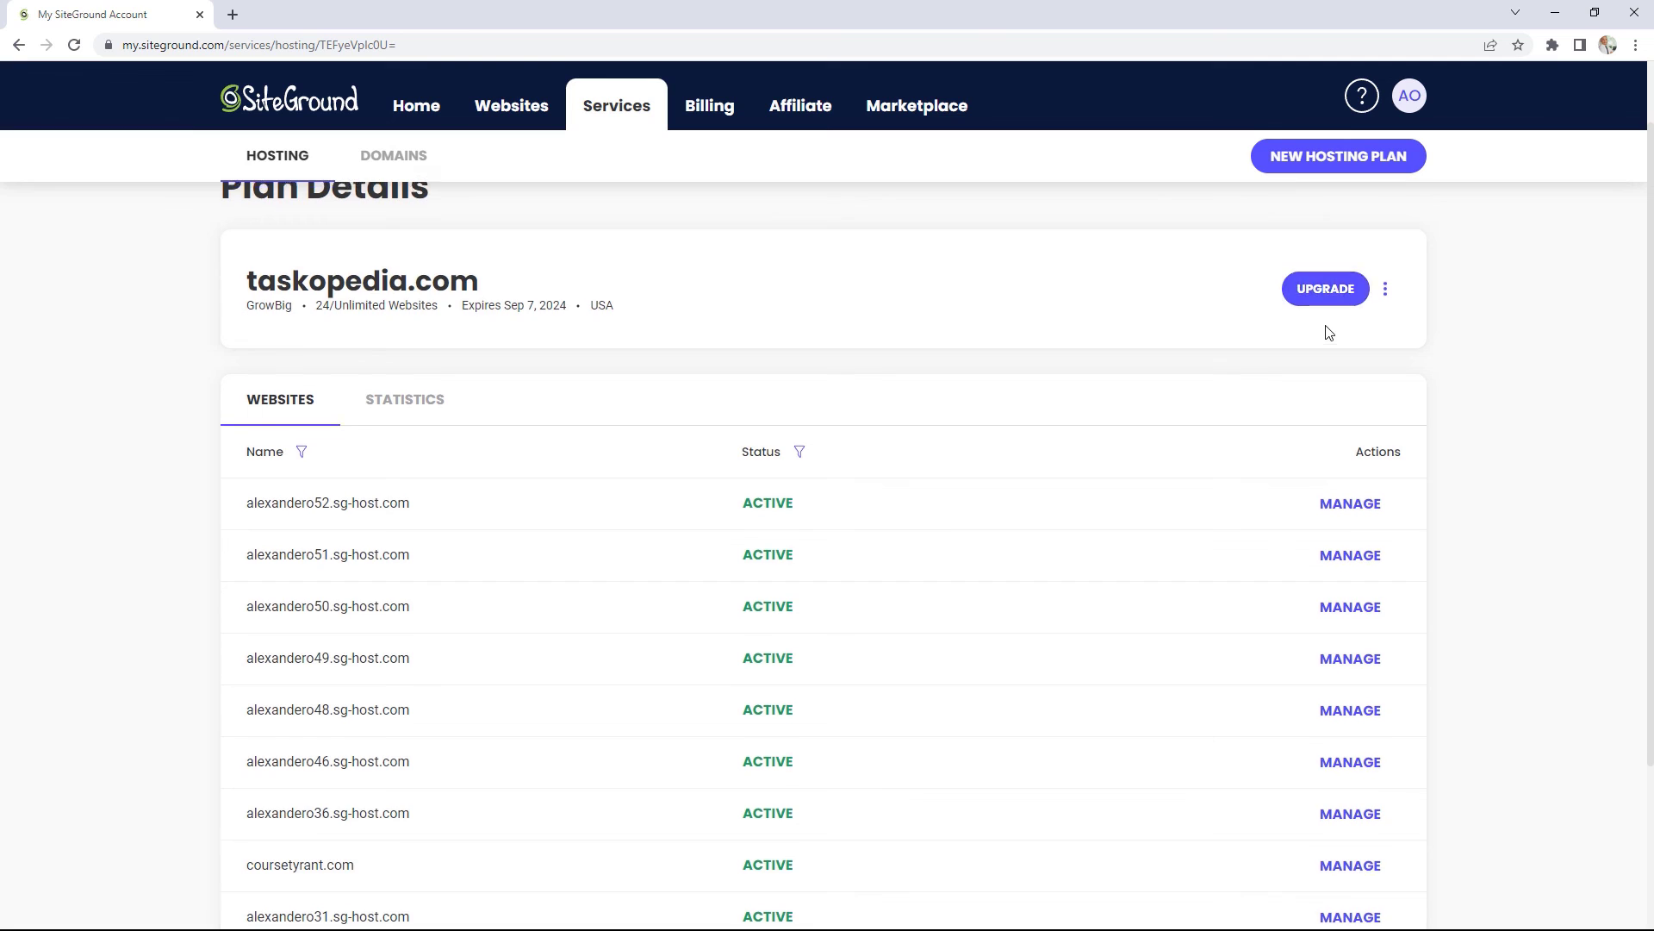
scroll(1325, 336, "up", 1)
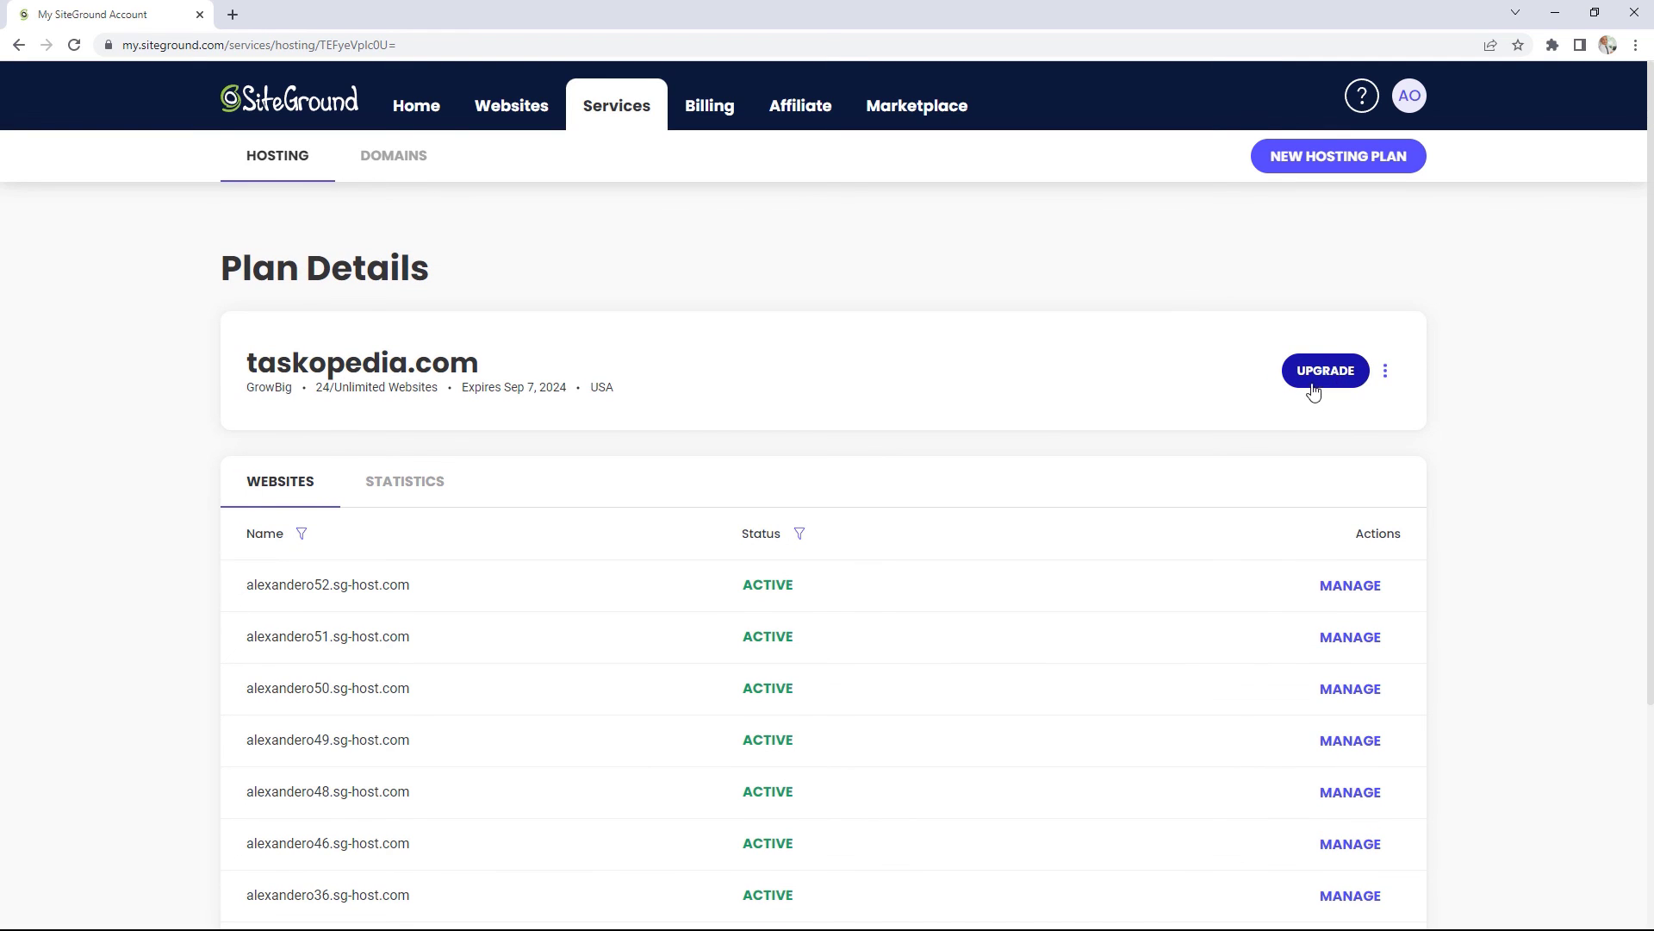
left_click(393, 181)
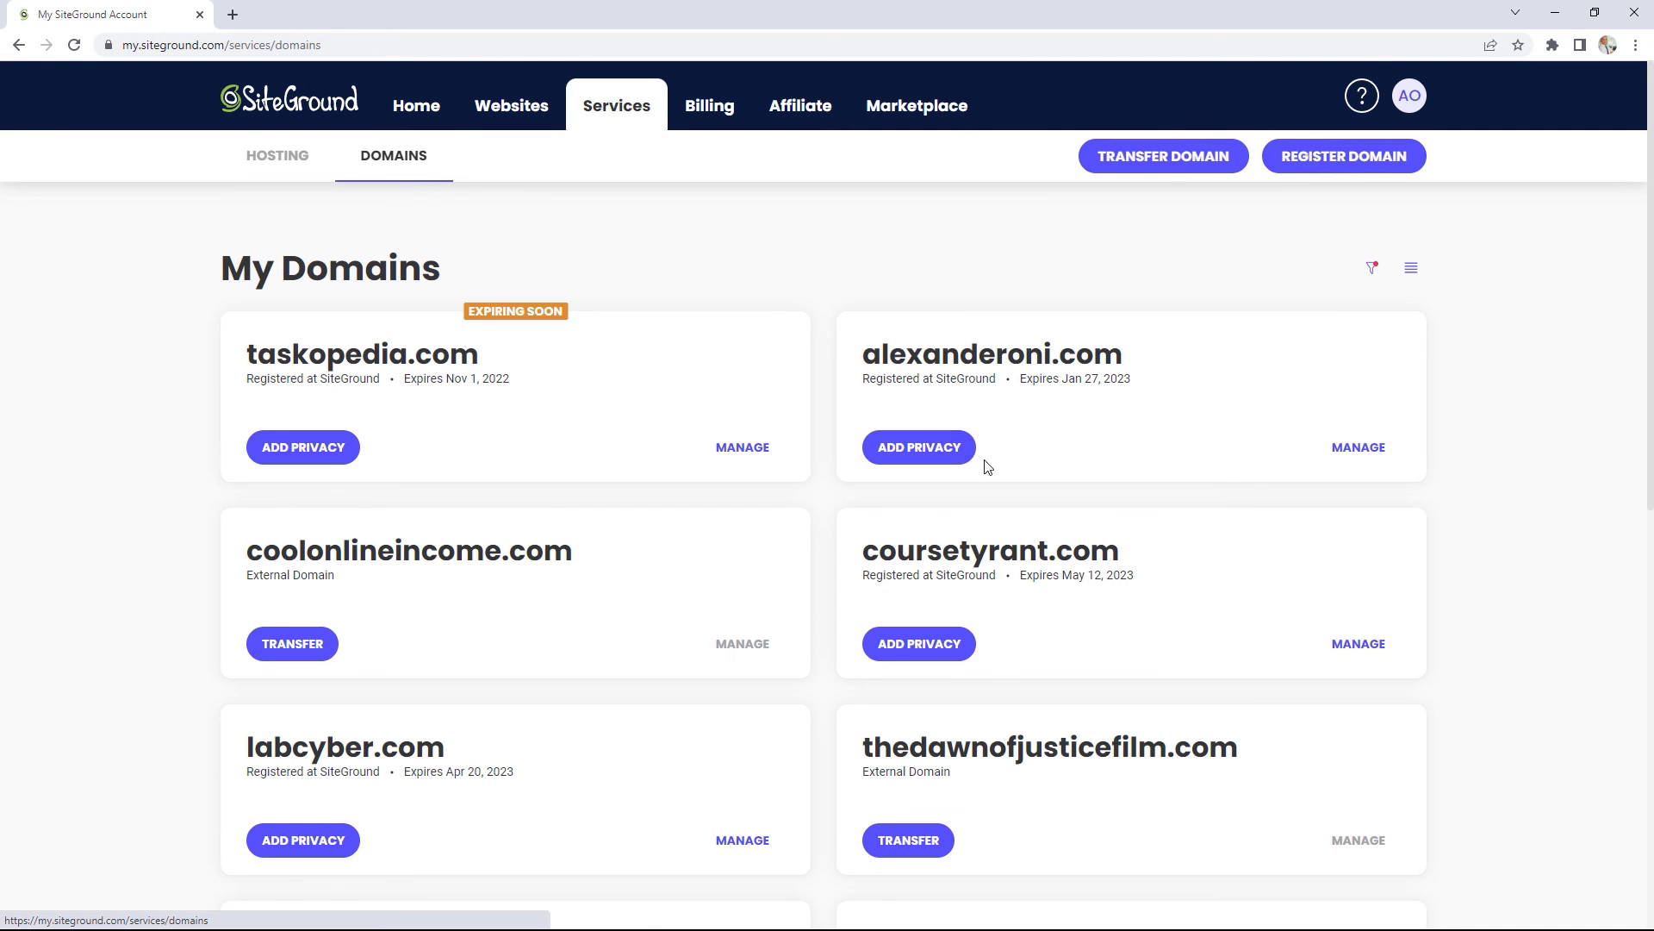
Step: Look through the My Domains list, then open Billing Details showing the saved primary Visa card
scroll(1465, 485, "down", 5)
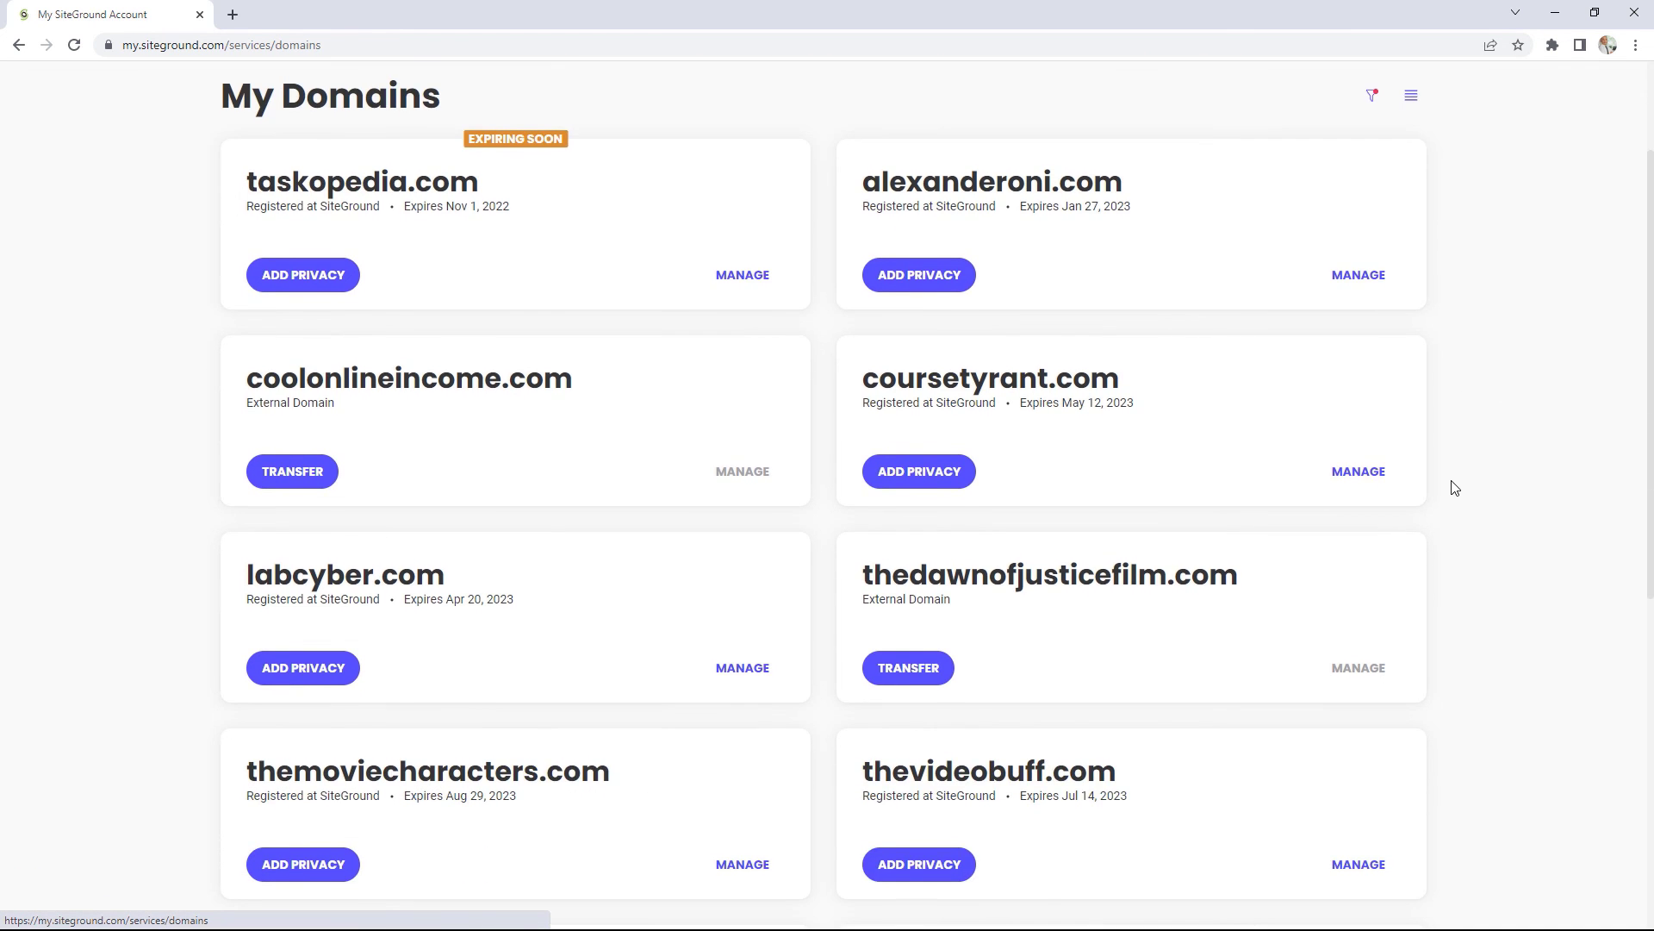
scroll(1454, 487, "down", 5)
scroll(1454, 488, "up", 10)
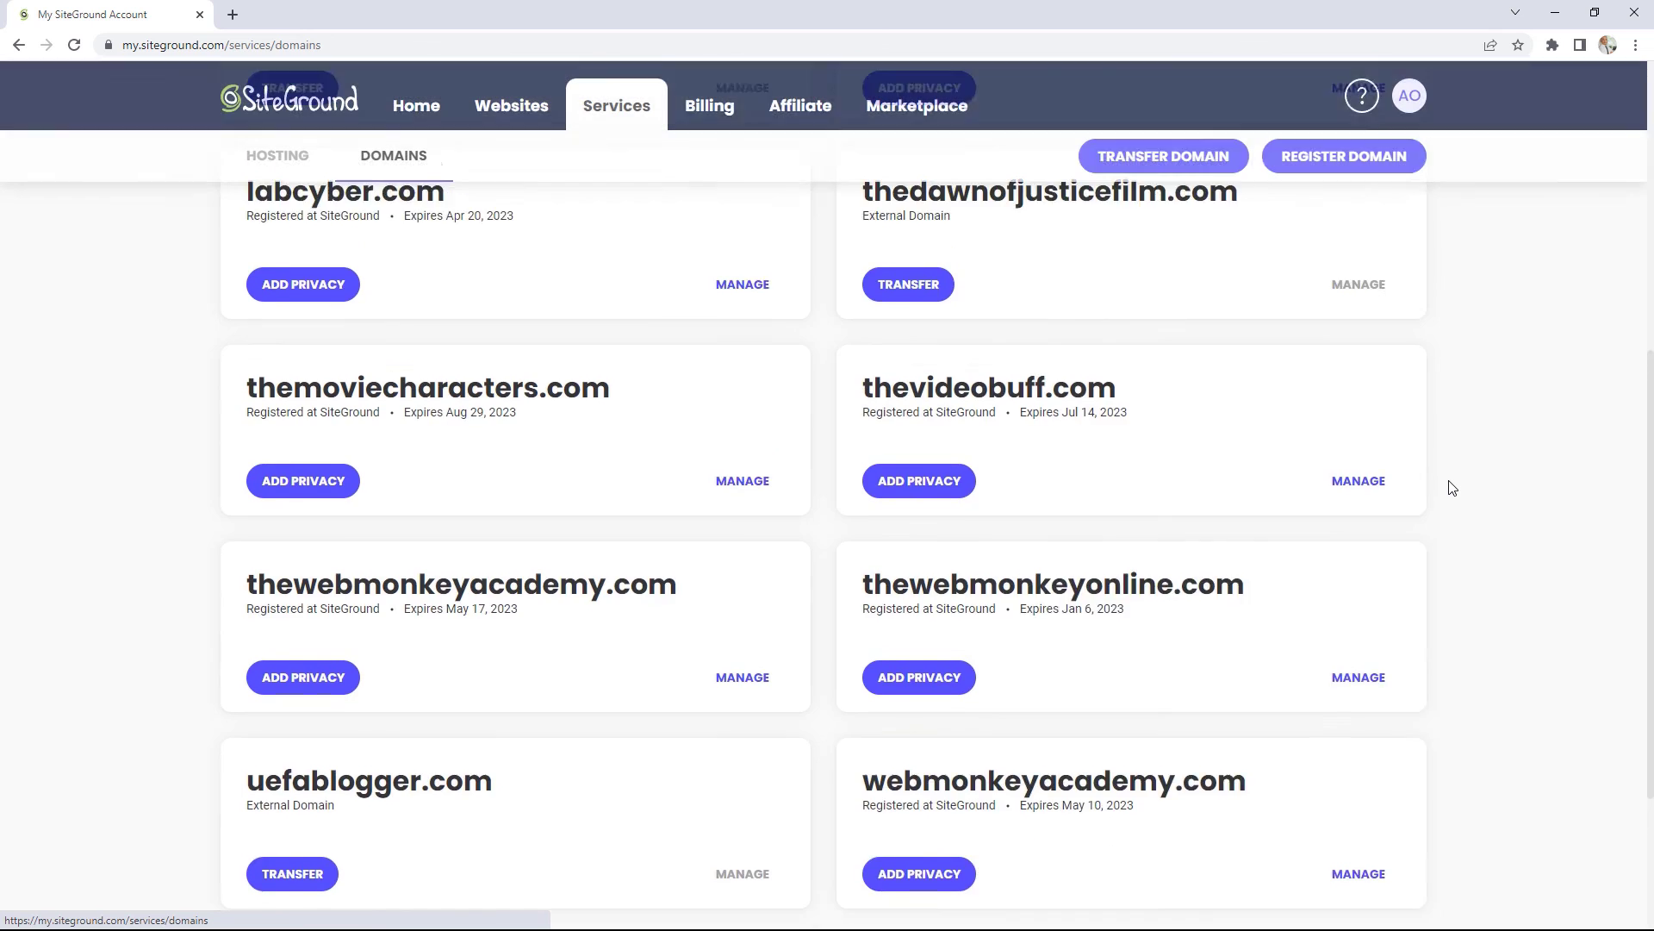
scroll(1453, 488, "up", 1)
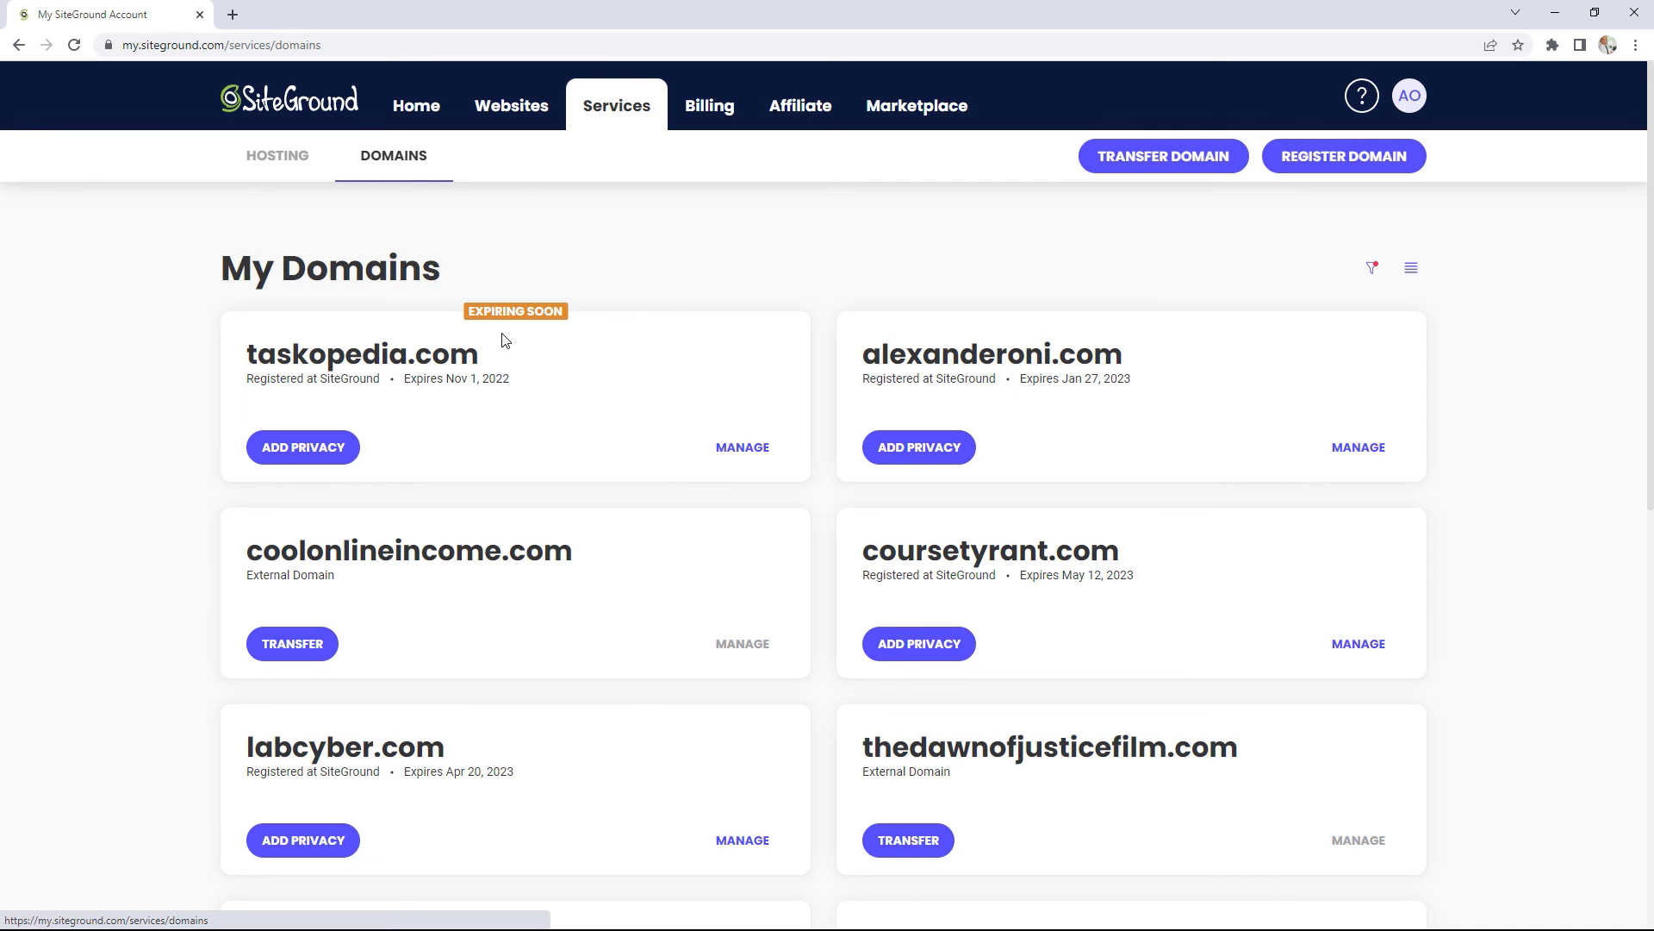
left_click(721, 128)
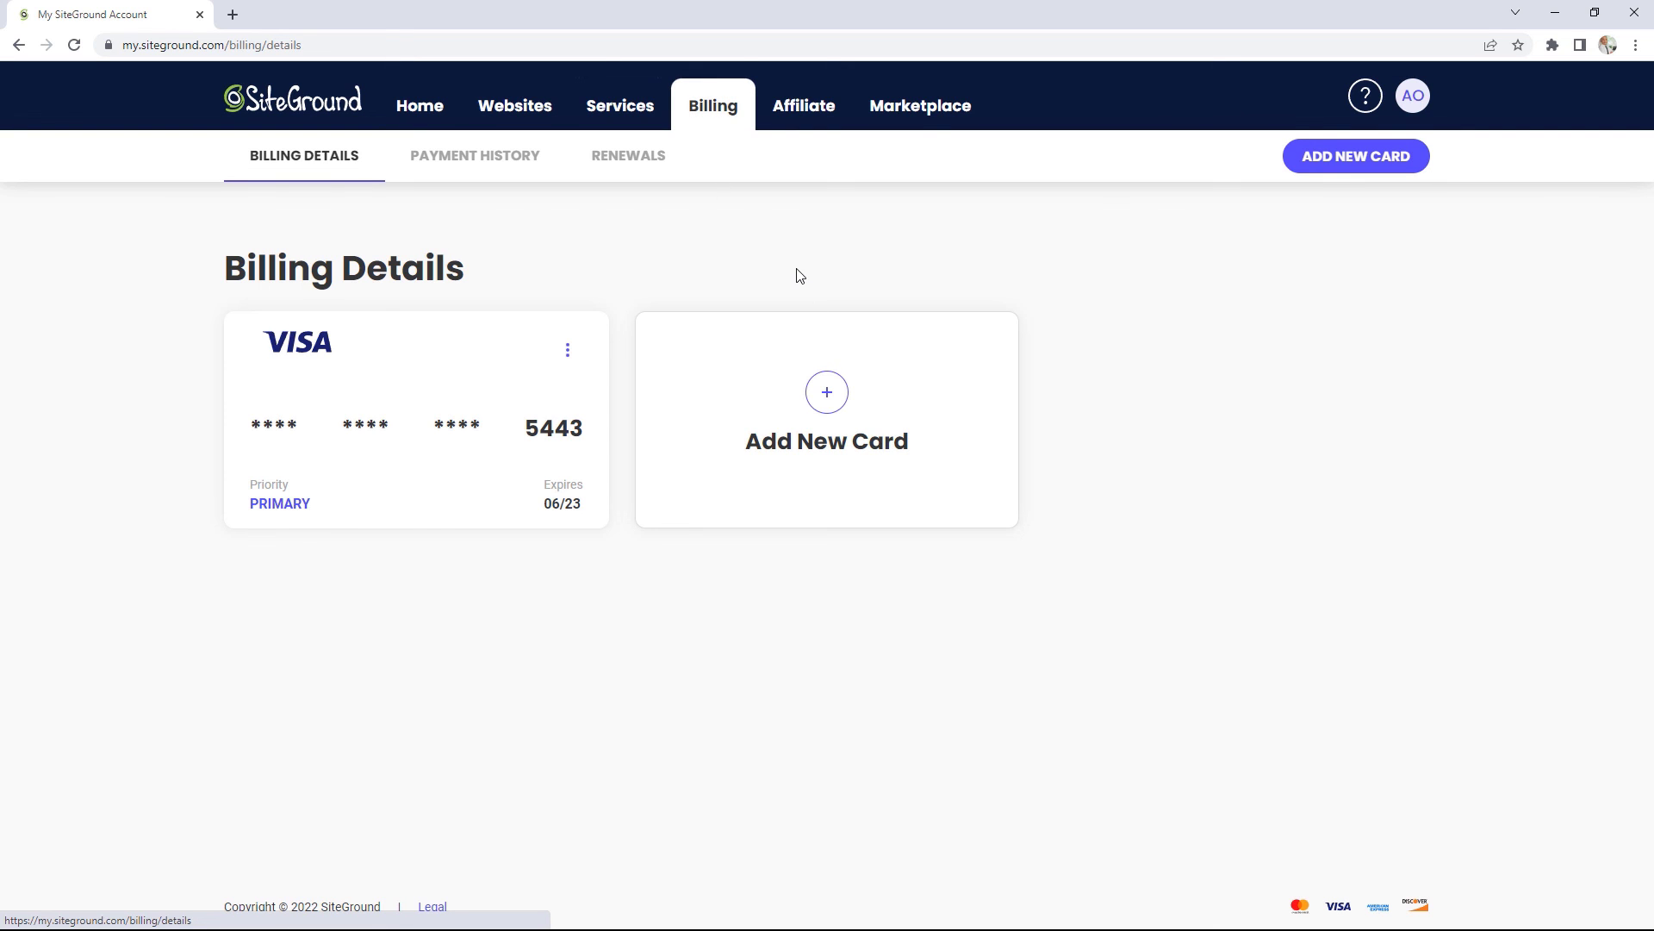
Step: View the Affiliate campaigns, then the Marketplace's Hosting Services offers
left_click(812, 113)
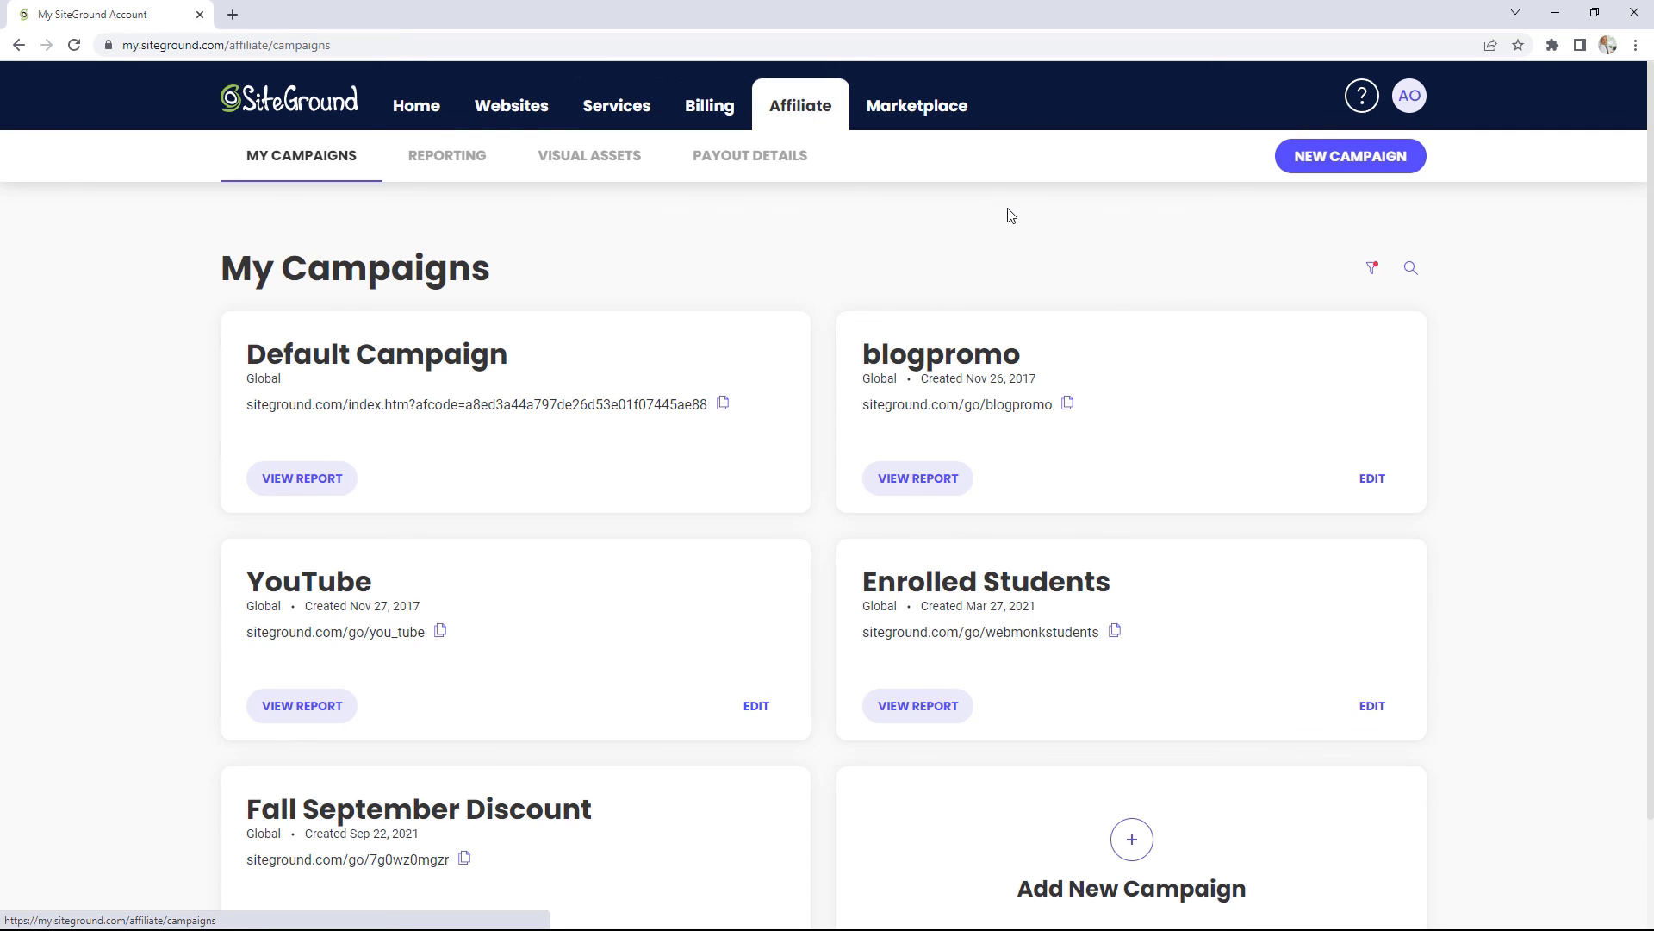
left_click(901, 116)
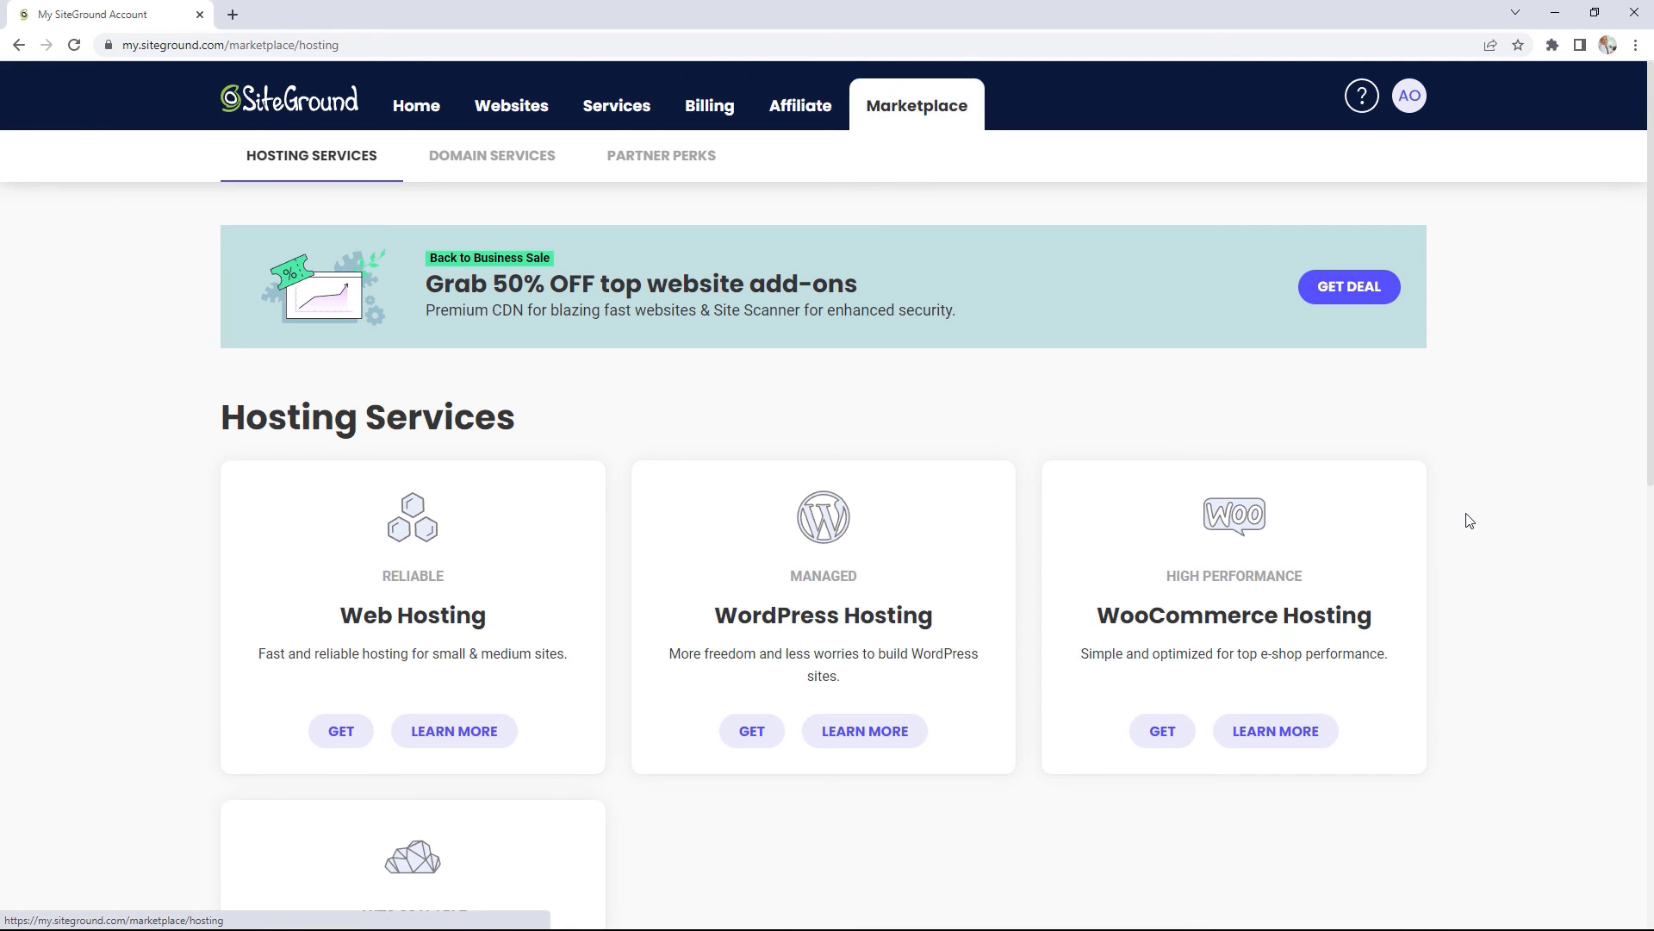
Step: Browse the Hosting Services plans, then switch to the Domain Services and Partner Perks offers
scroll(1469, 517, "down", 4)
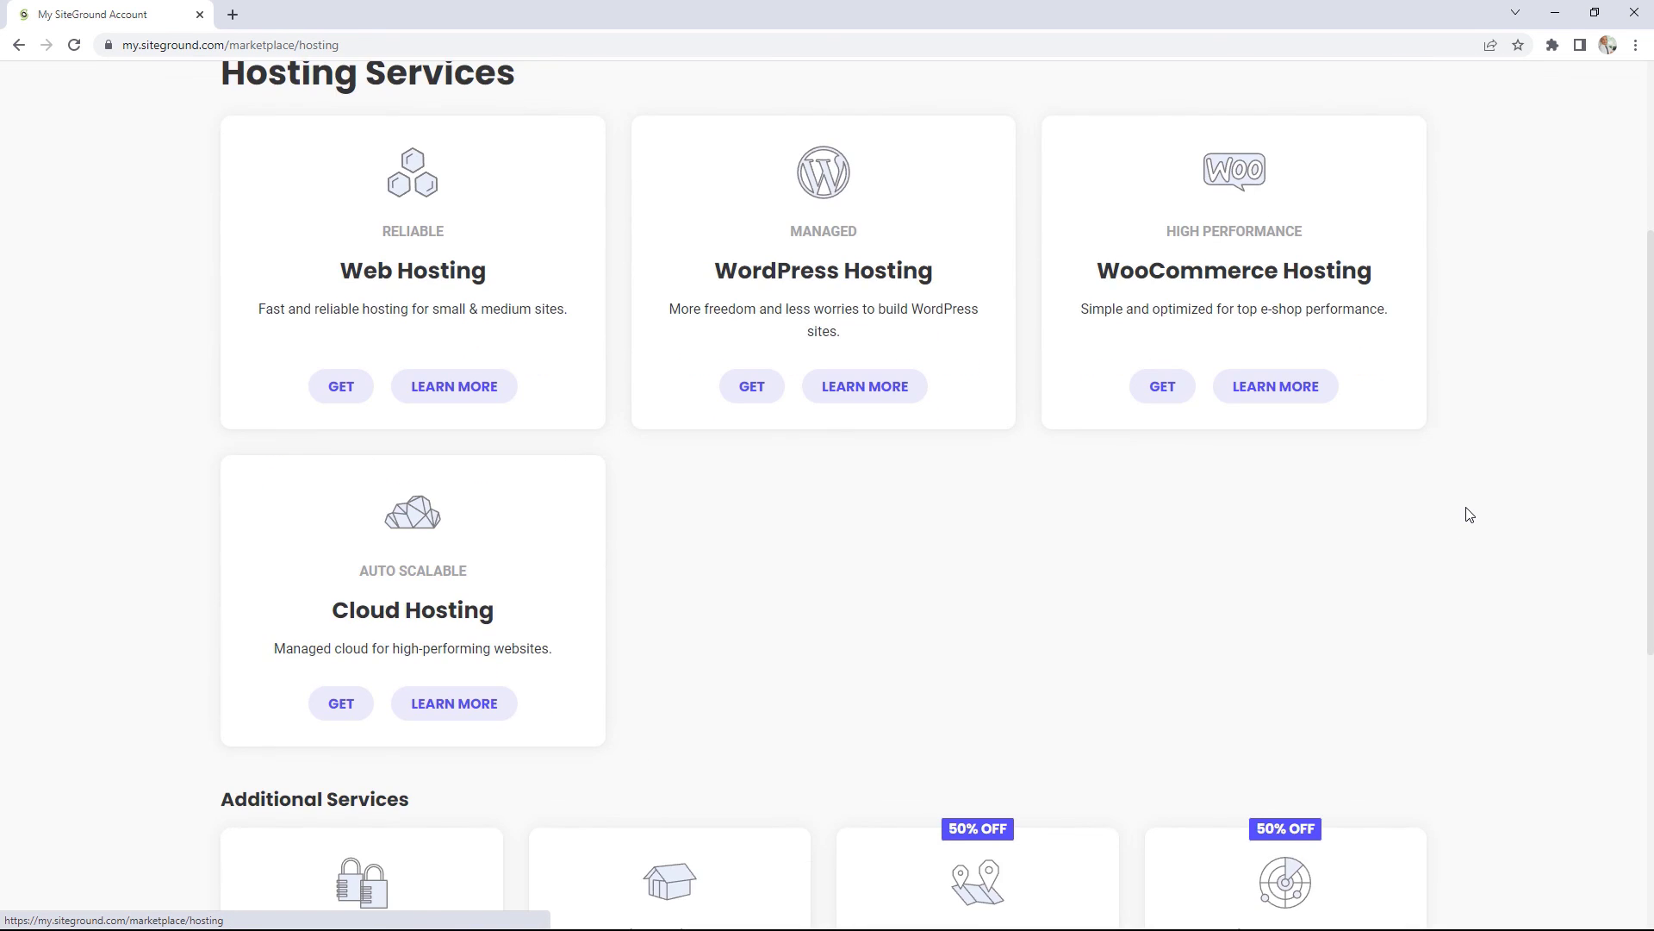
scroll(1467, 503, "down", 1)
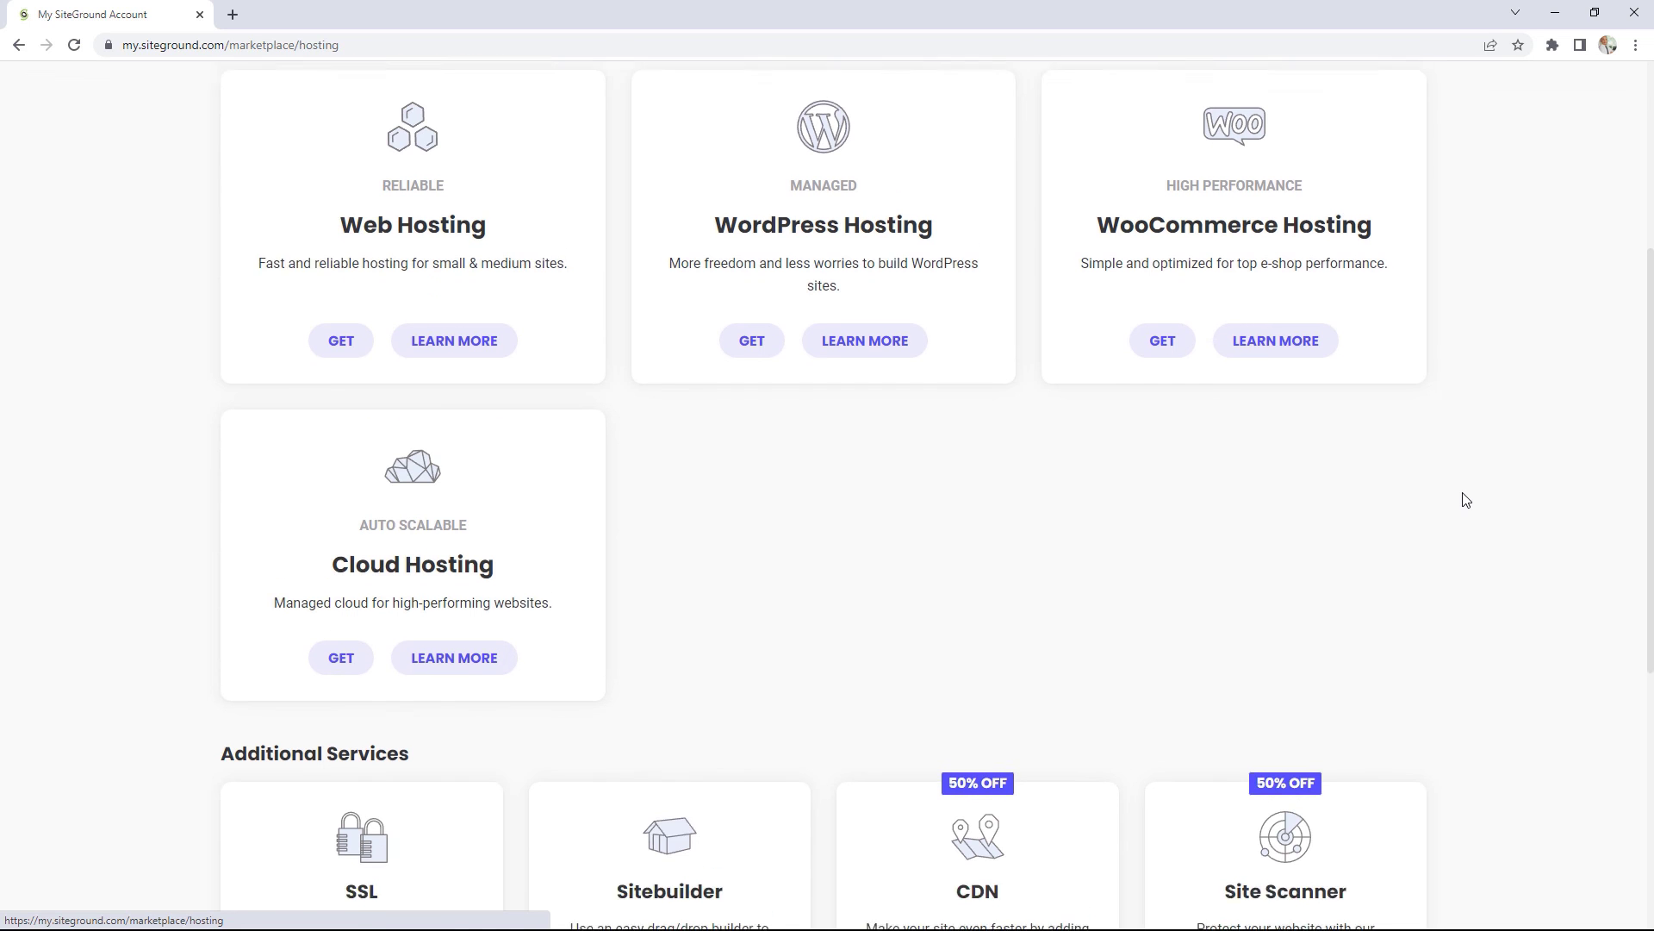
scroll(1465, 499, "down", 4)
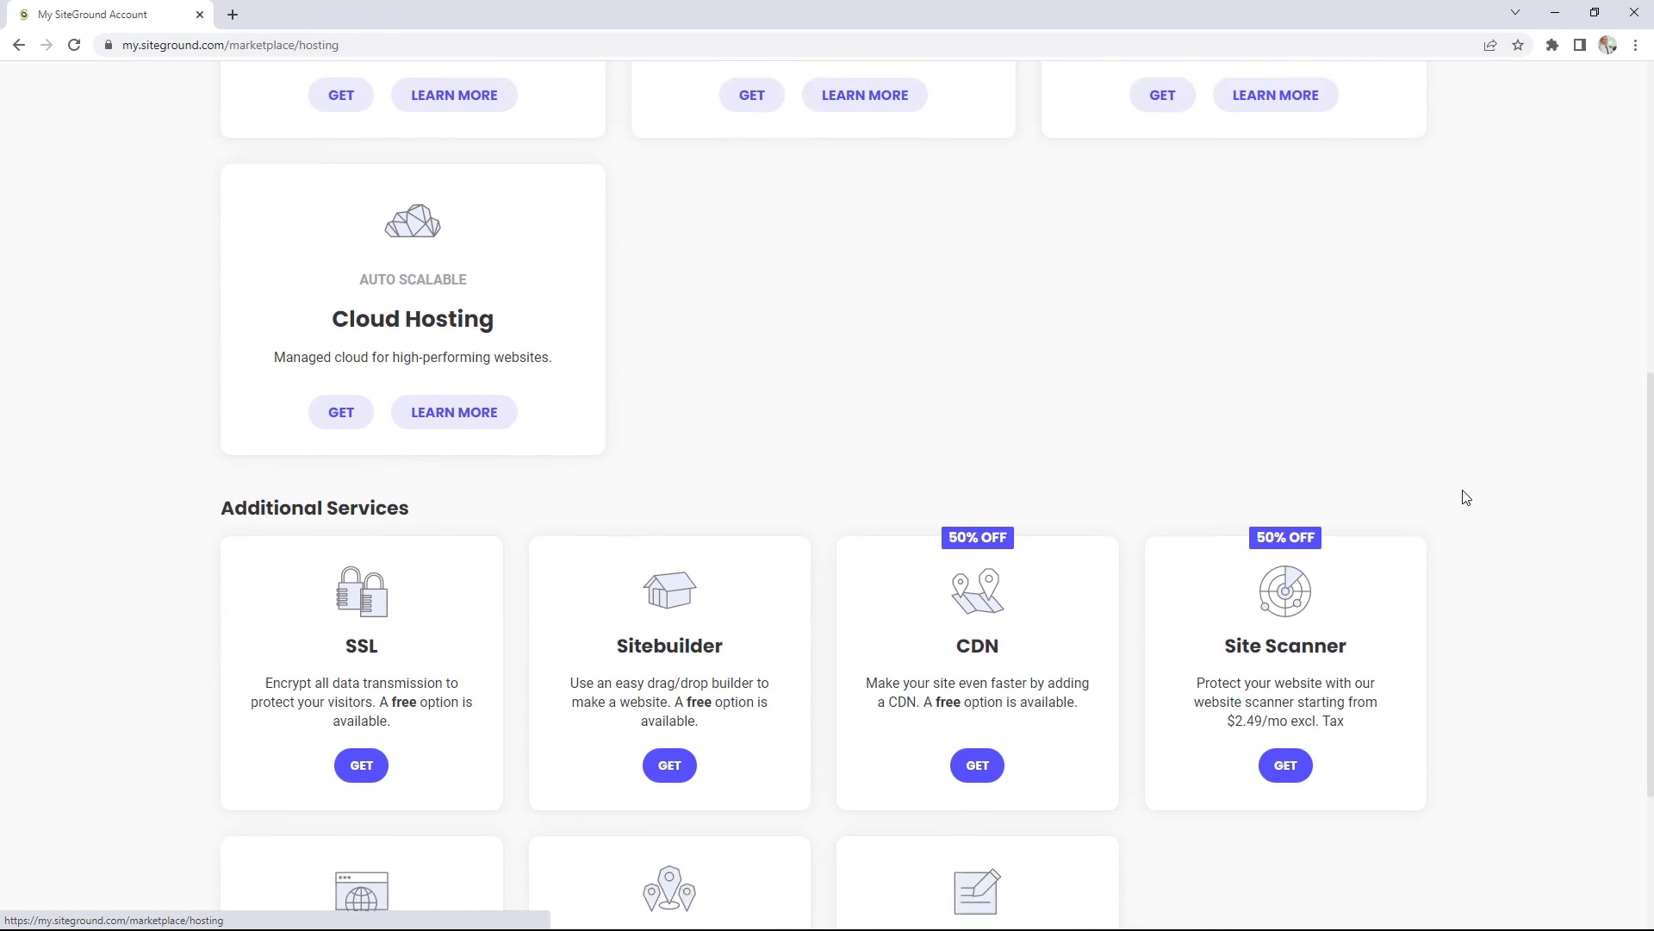
scroll(1465, 497, "up", 8)
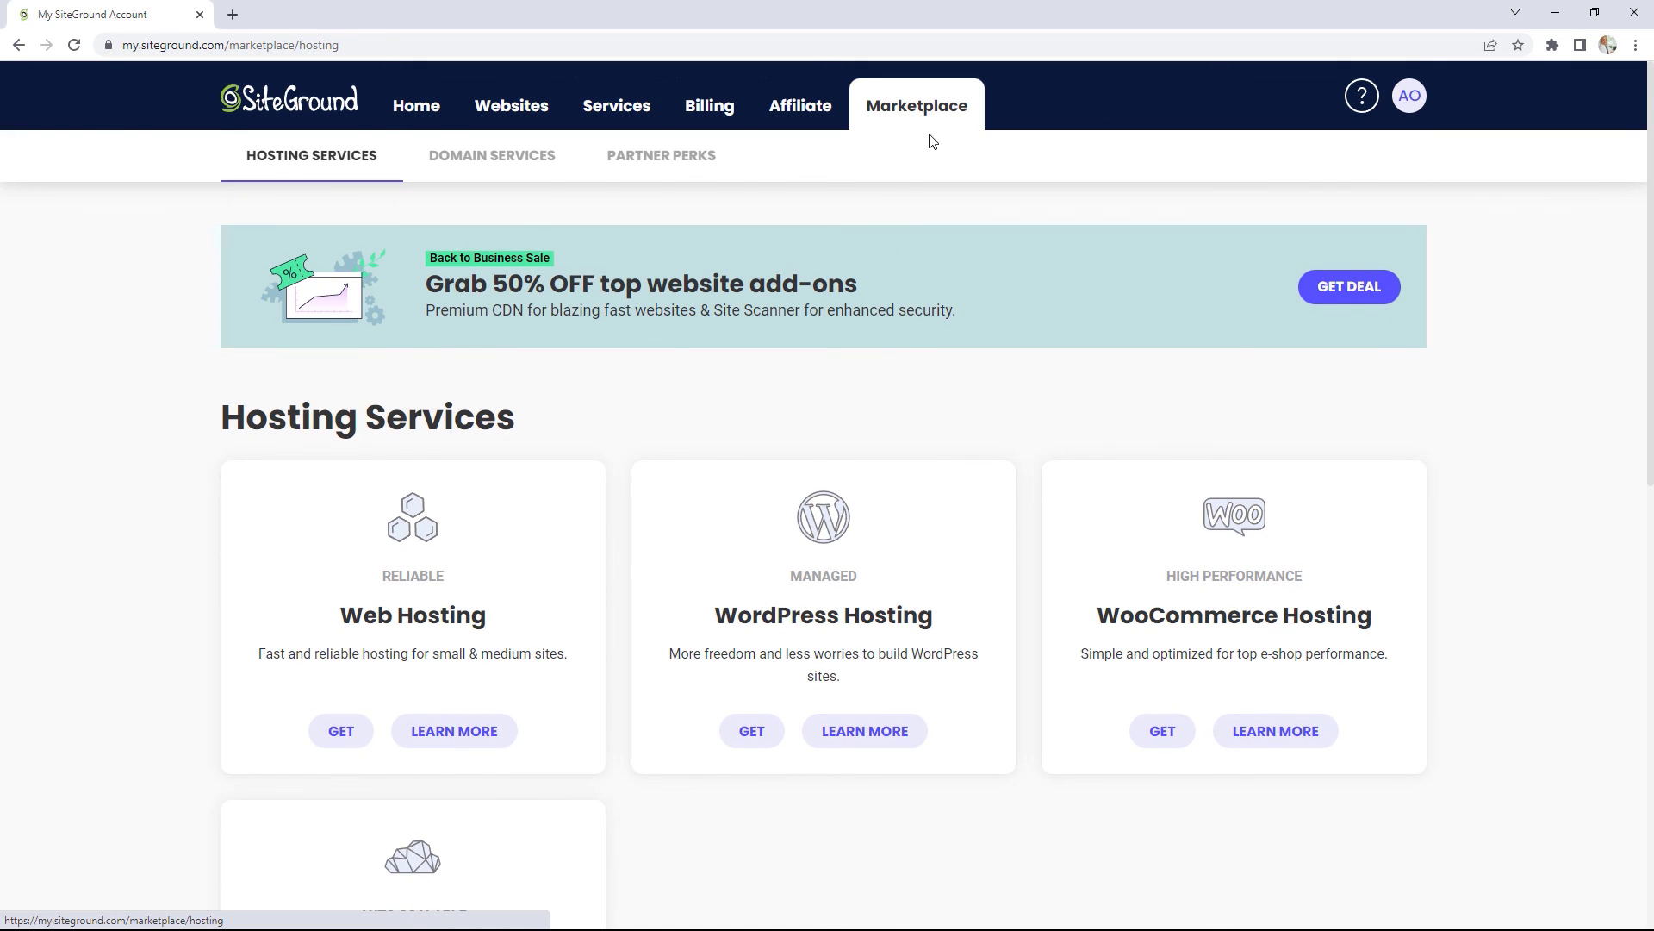
left_click(513, 172)
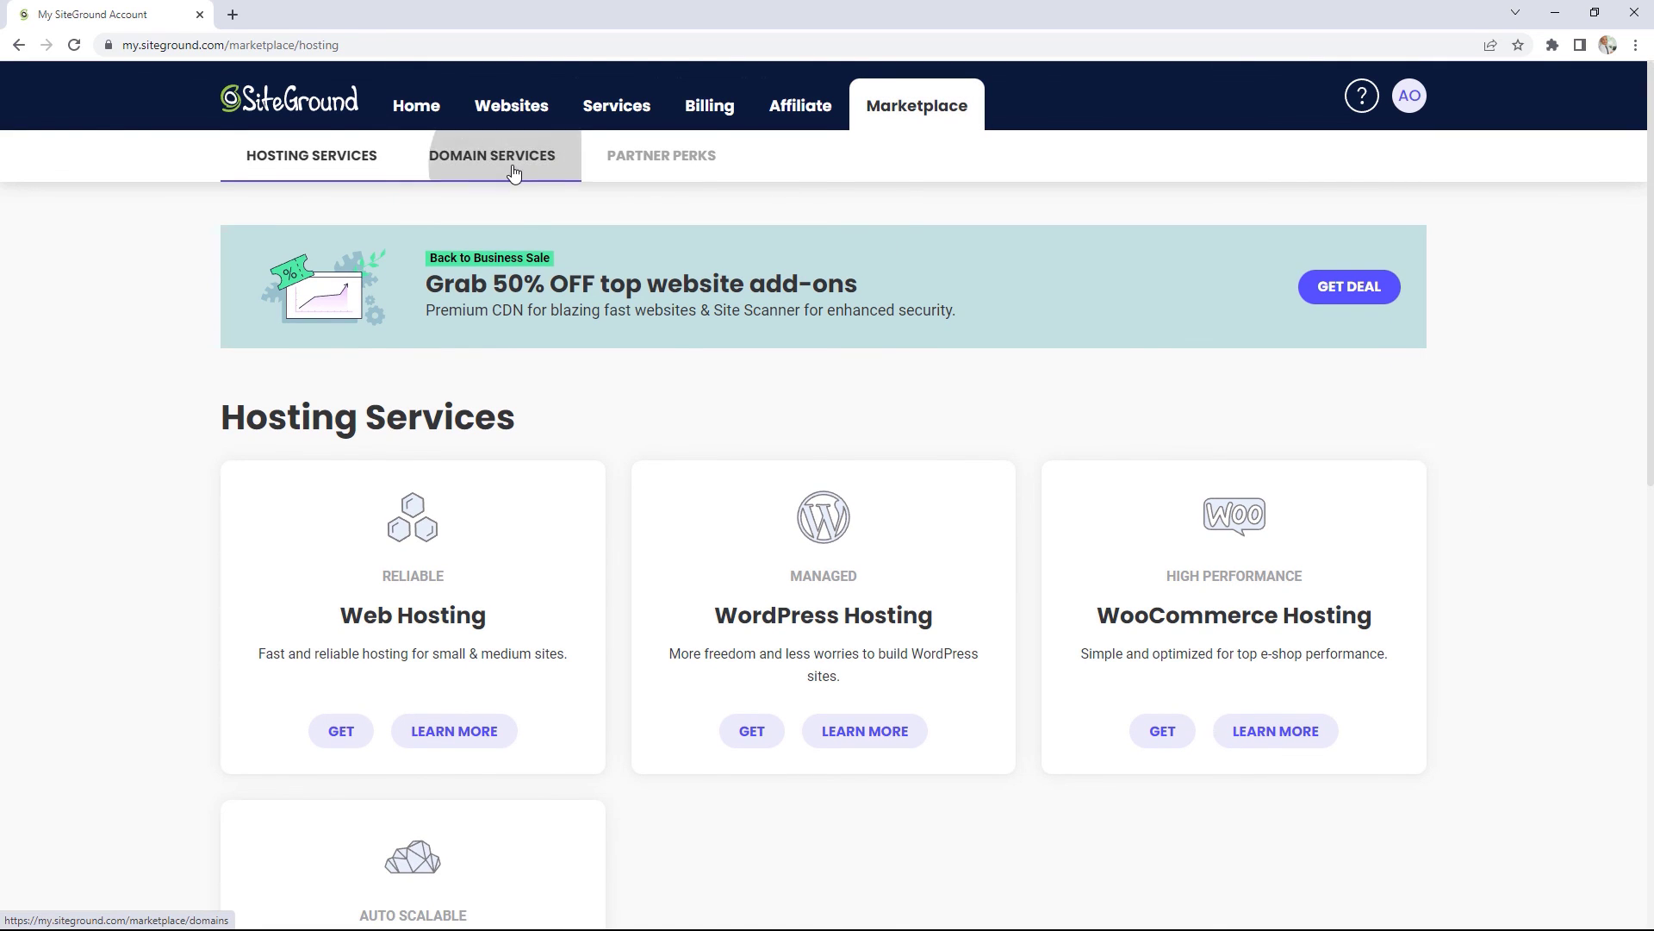
left_click(677, 164)
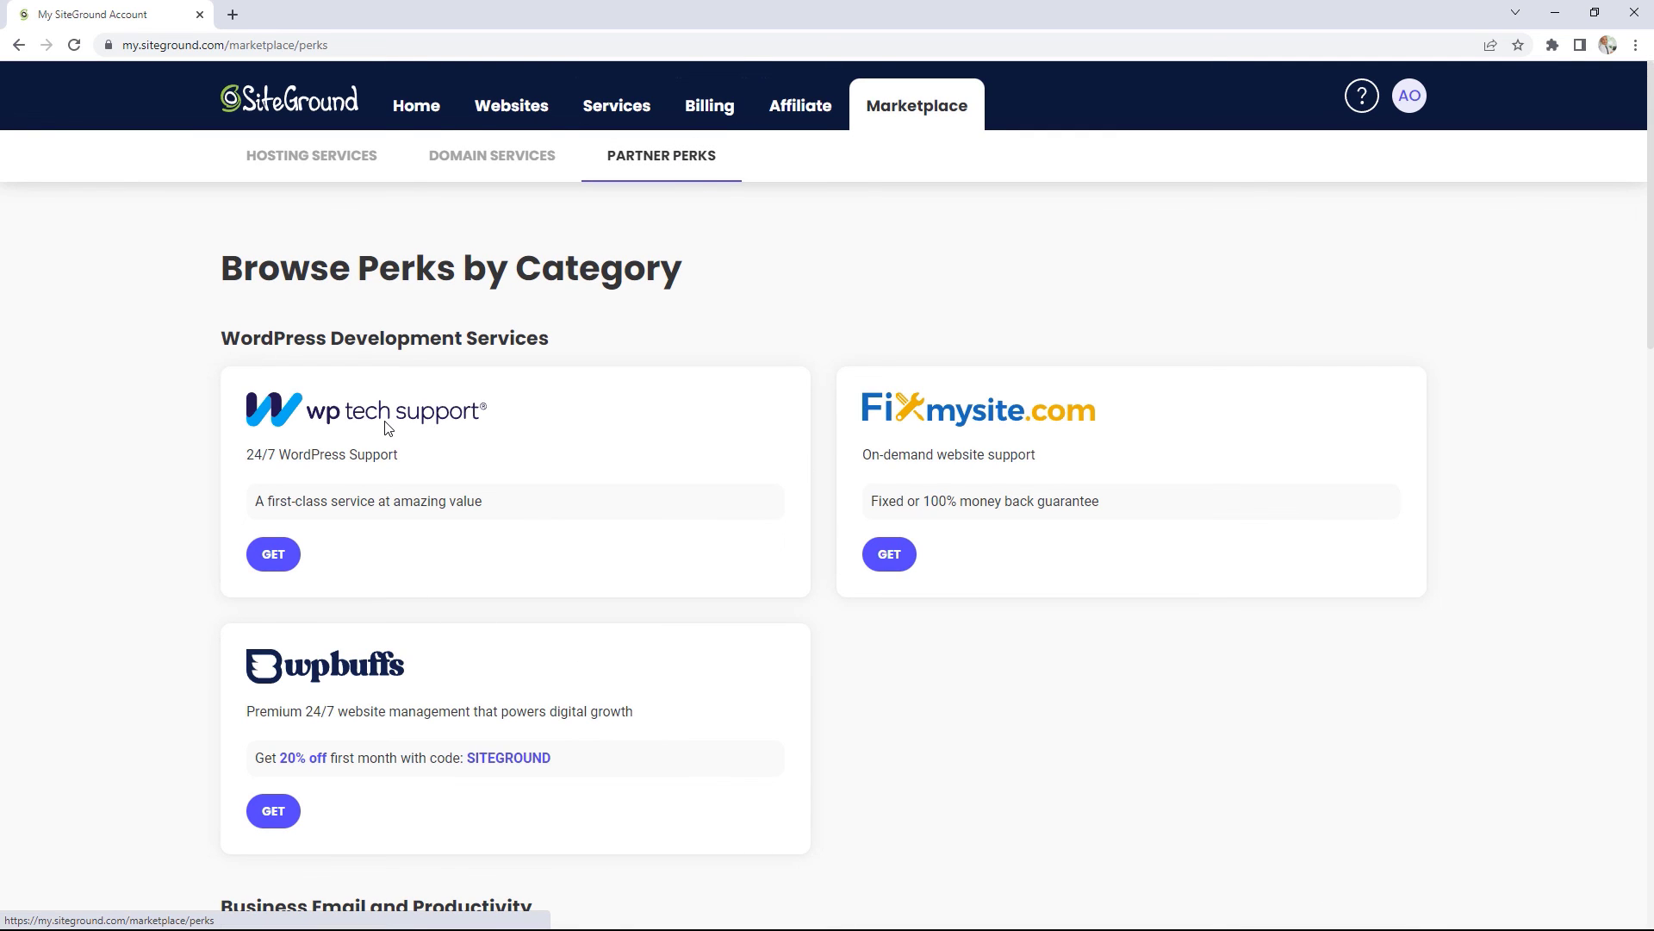
Step: Scroll through the partner perks and bring up the Quick Help panel
scroll(1048, 566, "down", 1)
scroll(1048, 566, "down", 6)
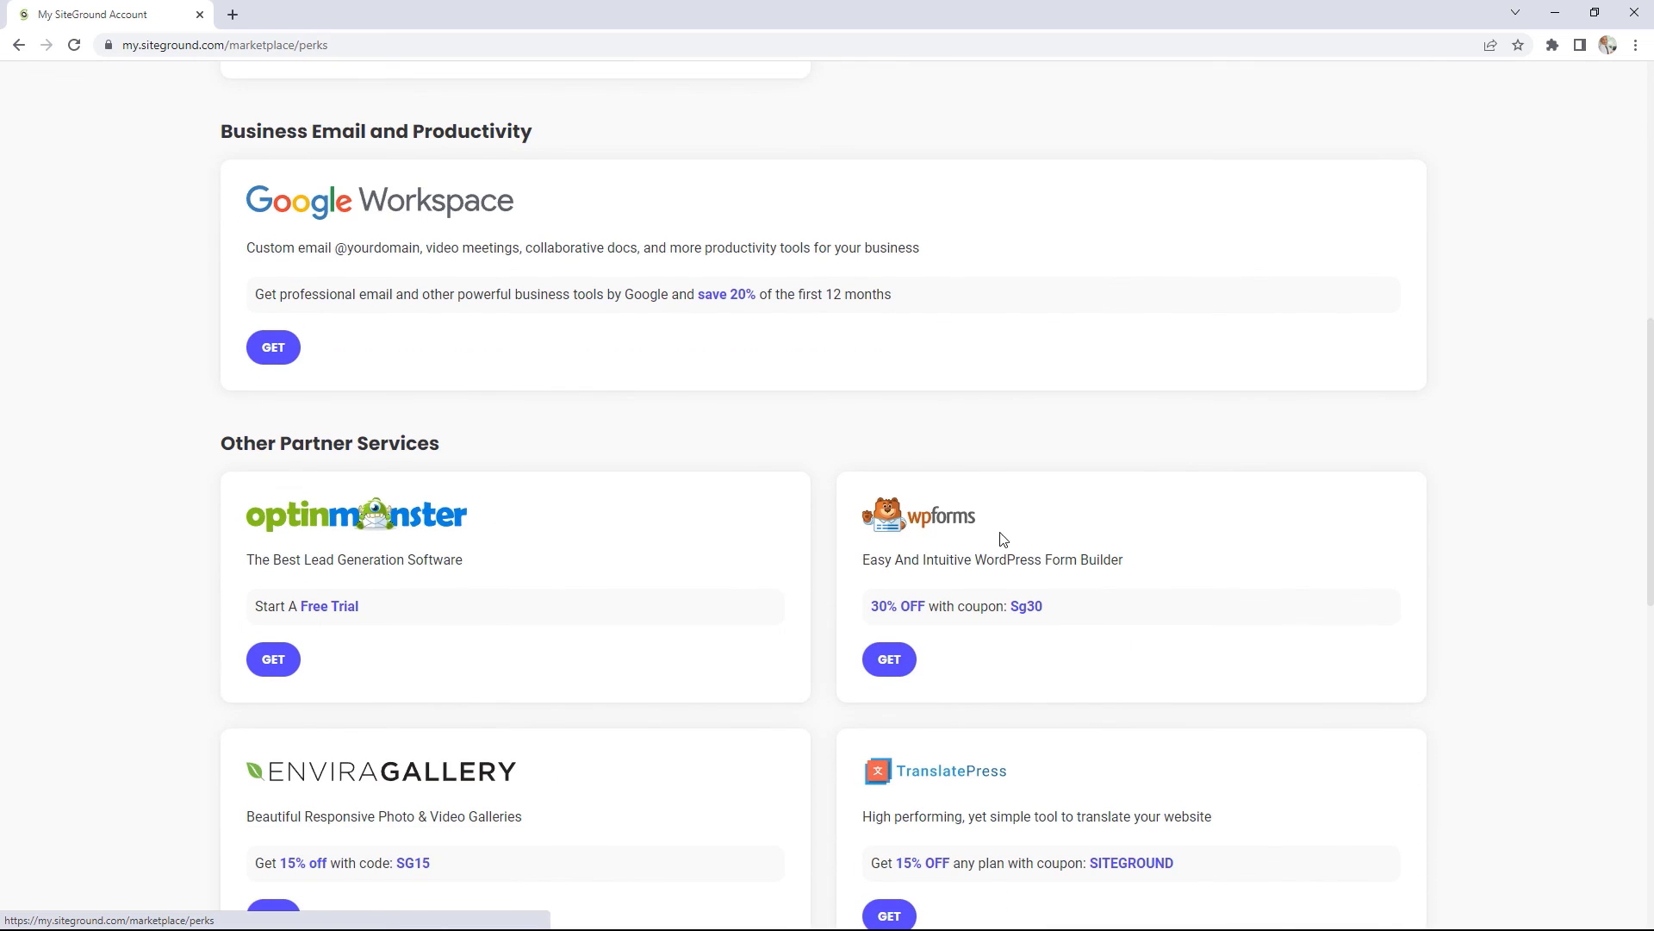
scroll(1040, 602, "down", 8)
scroll(1041, 602, "up", 12)
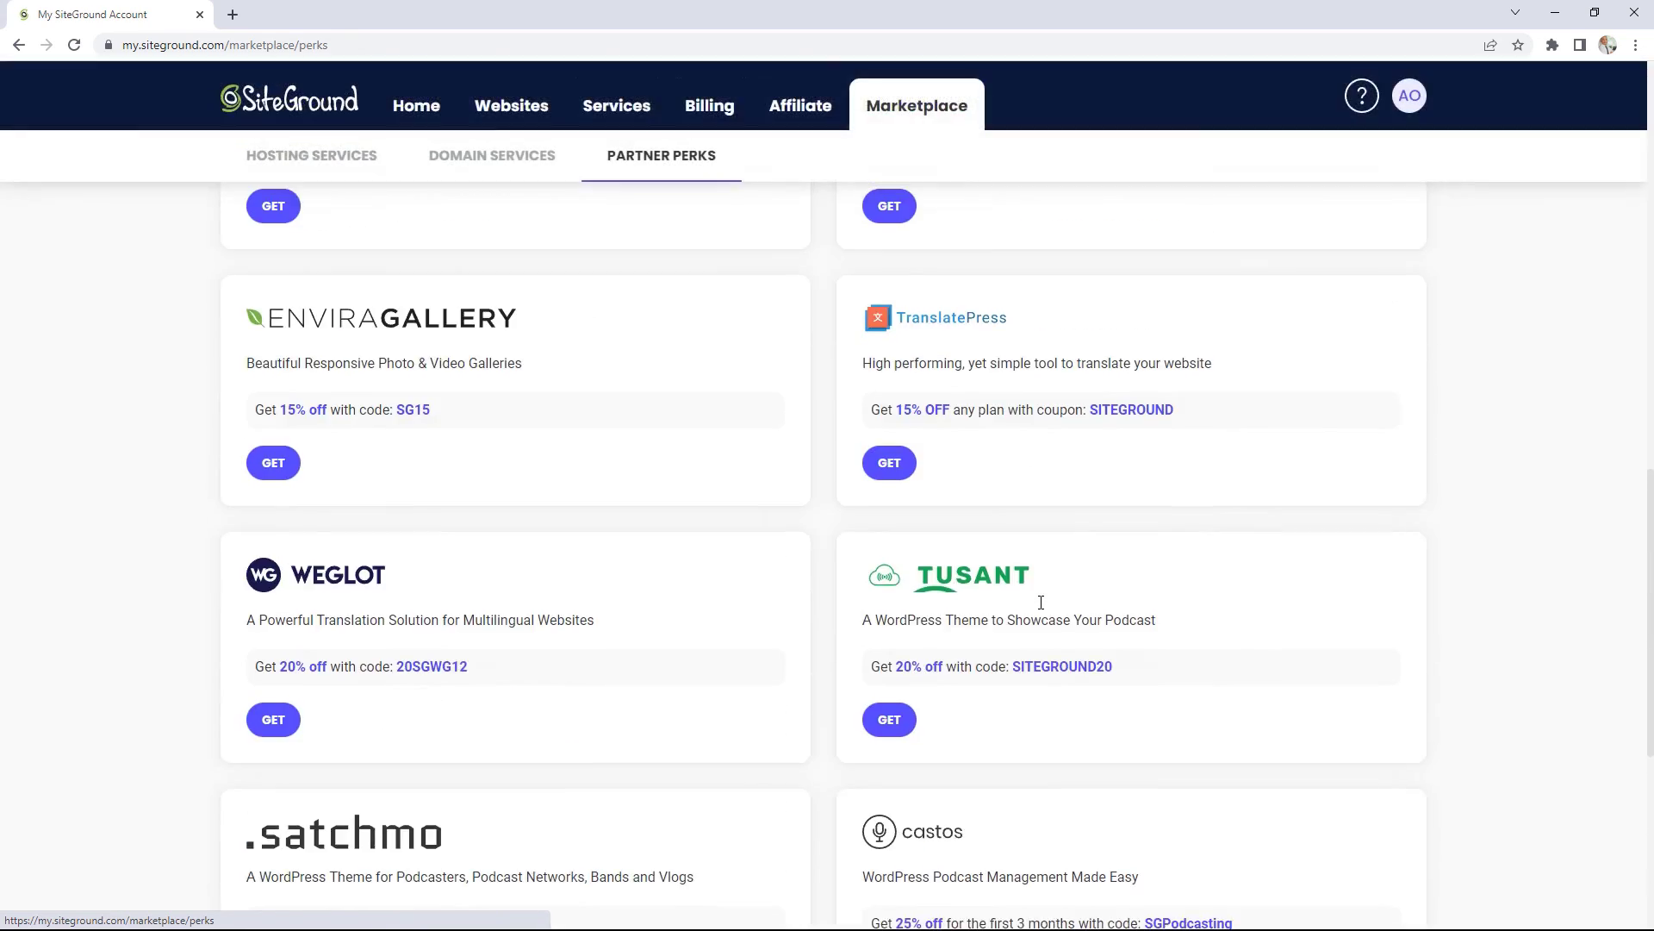
scroll(1041, 603, "up", 4)
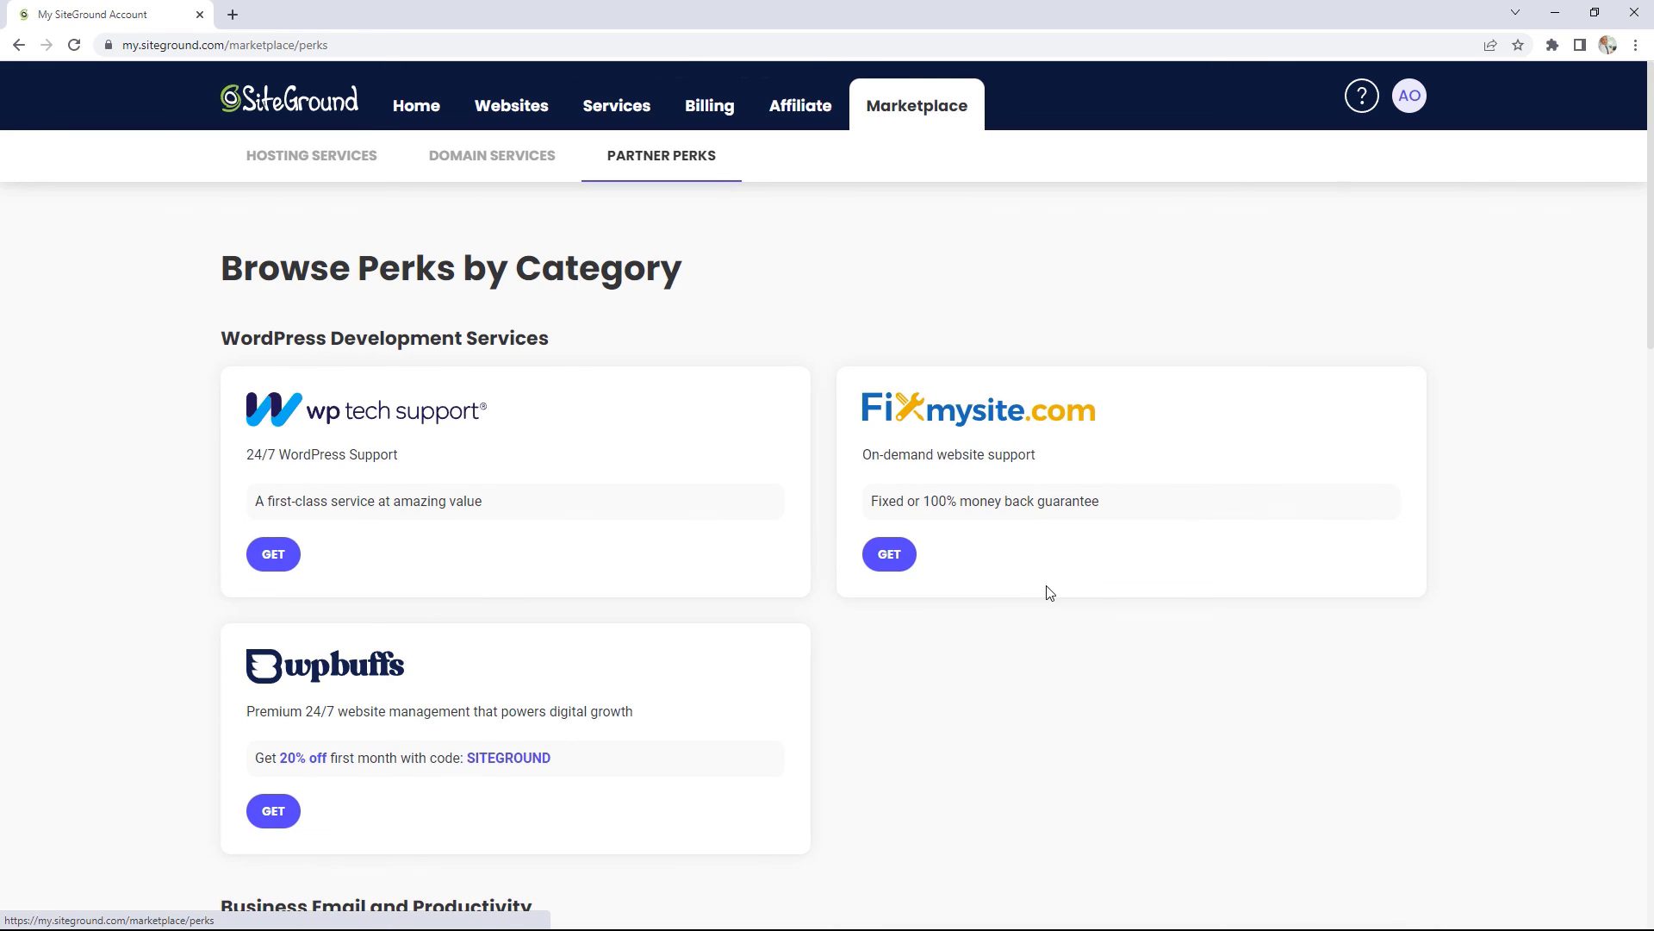
left_click(1362, 99)
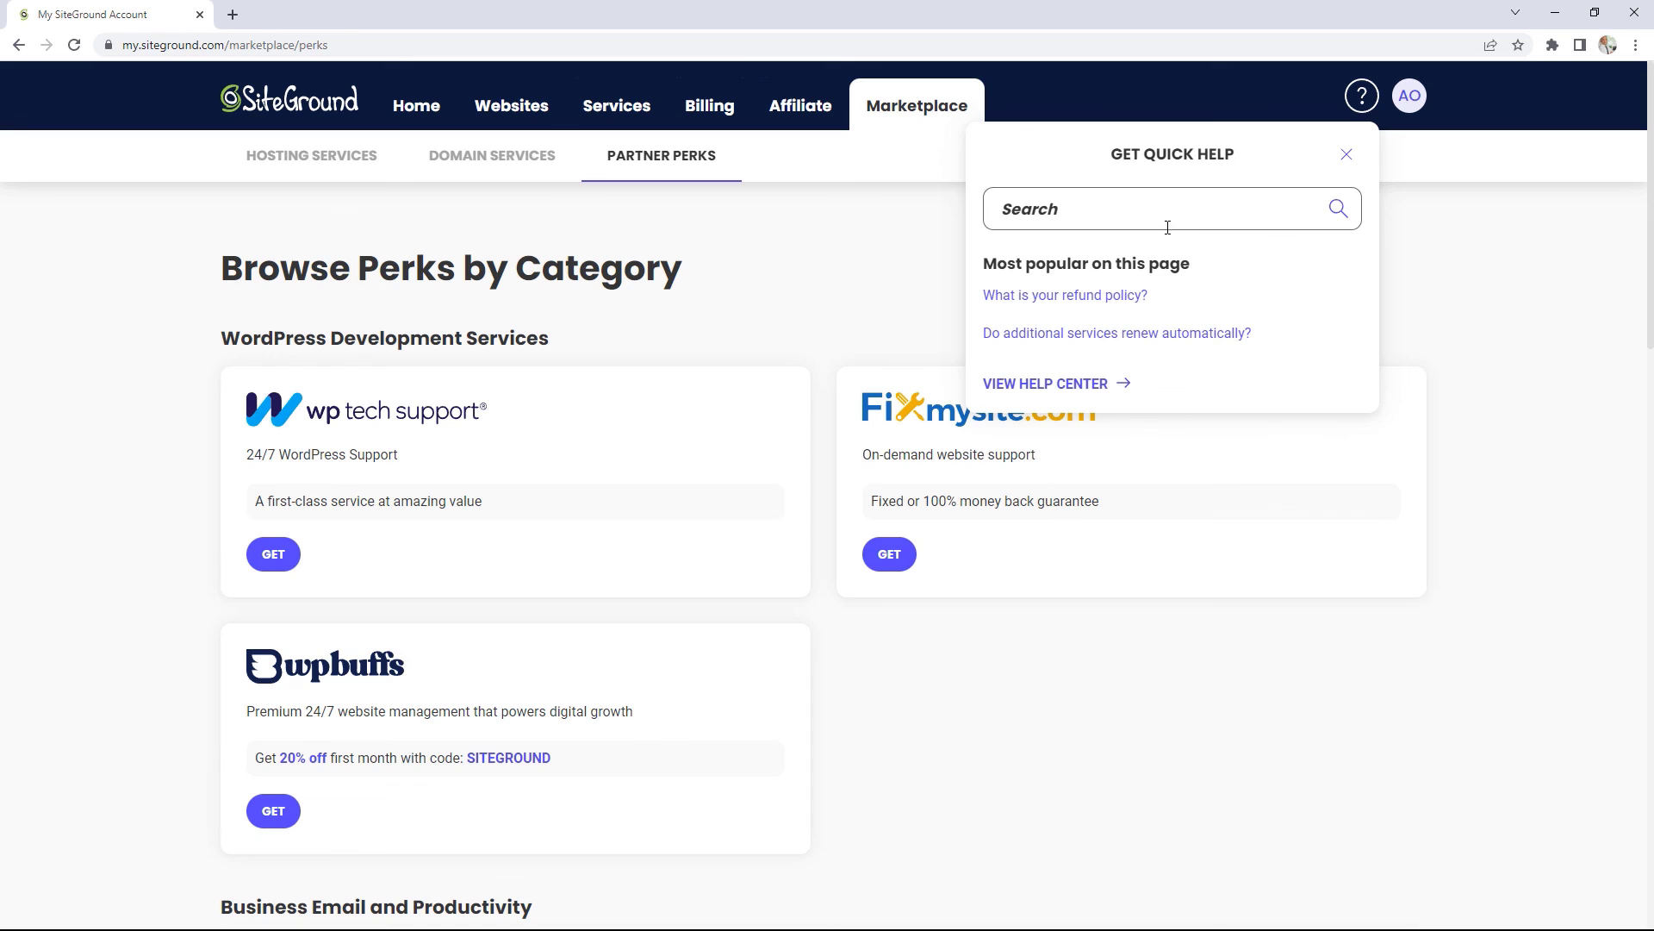
Step: Go from the full Help Center to Contact Us and choose the WordPress category
left_click(1021, 388)
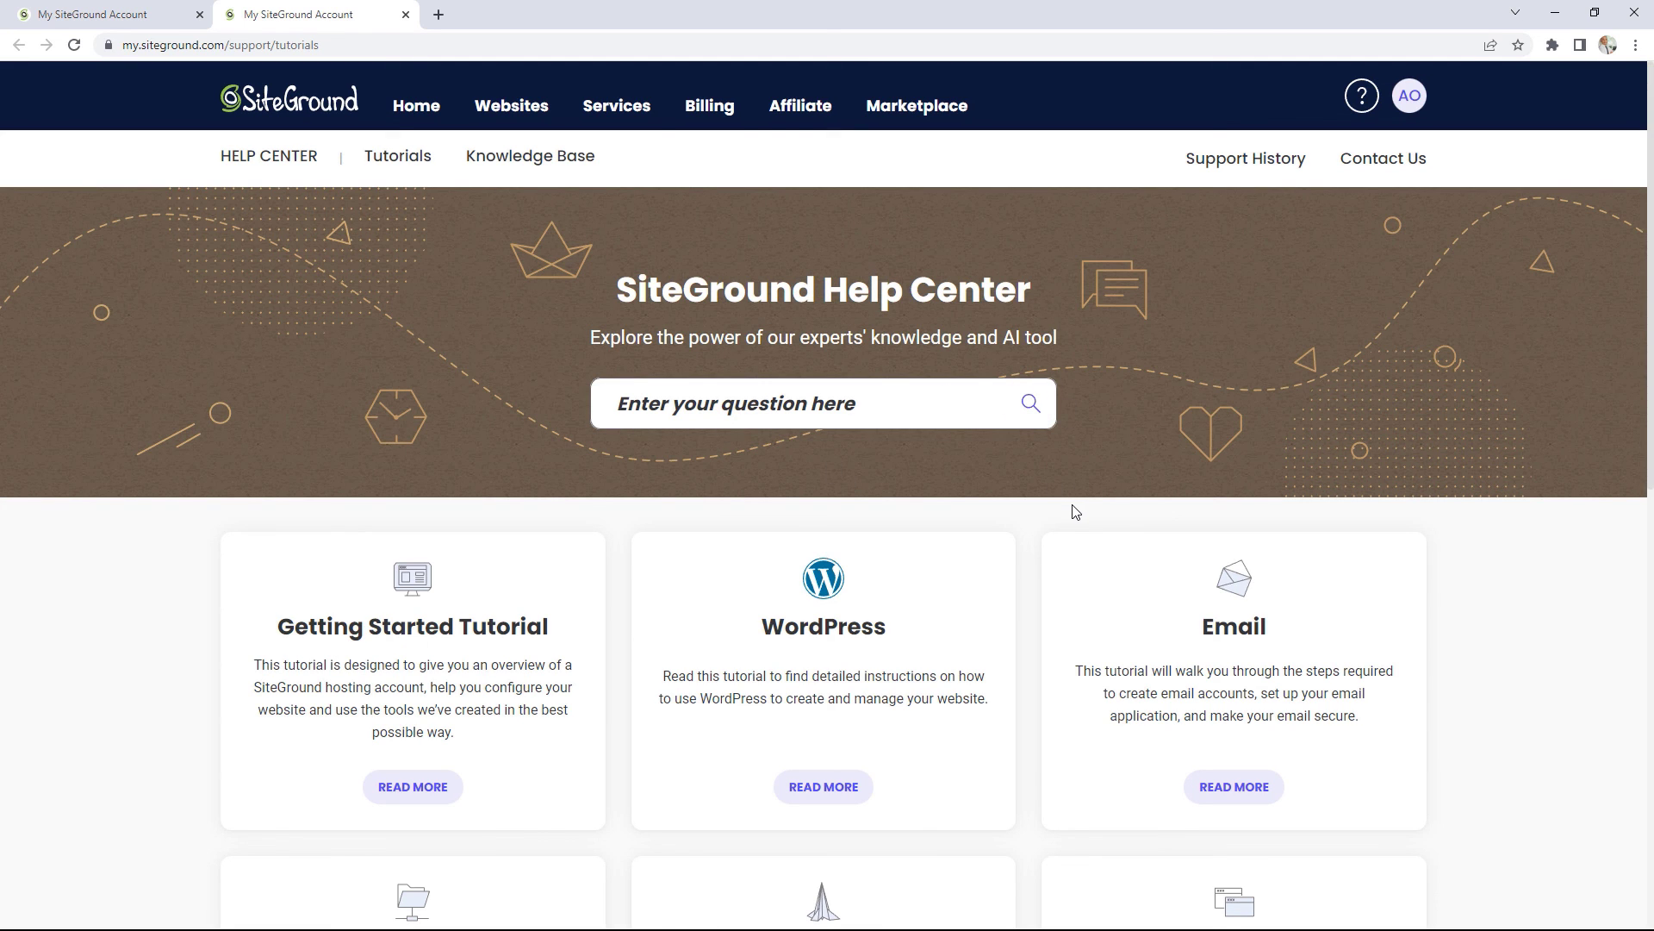
left_click(1403, 163)
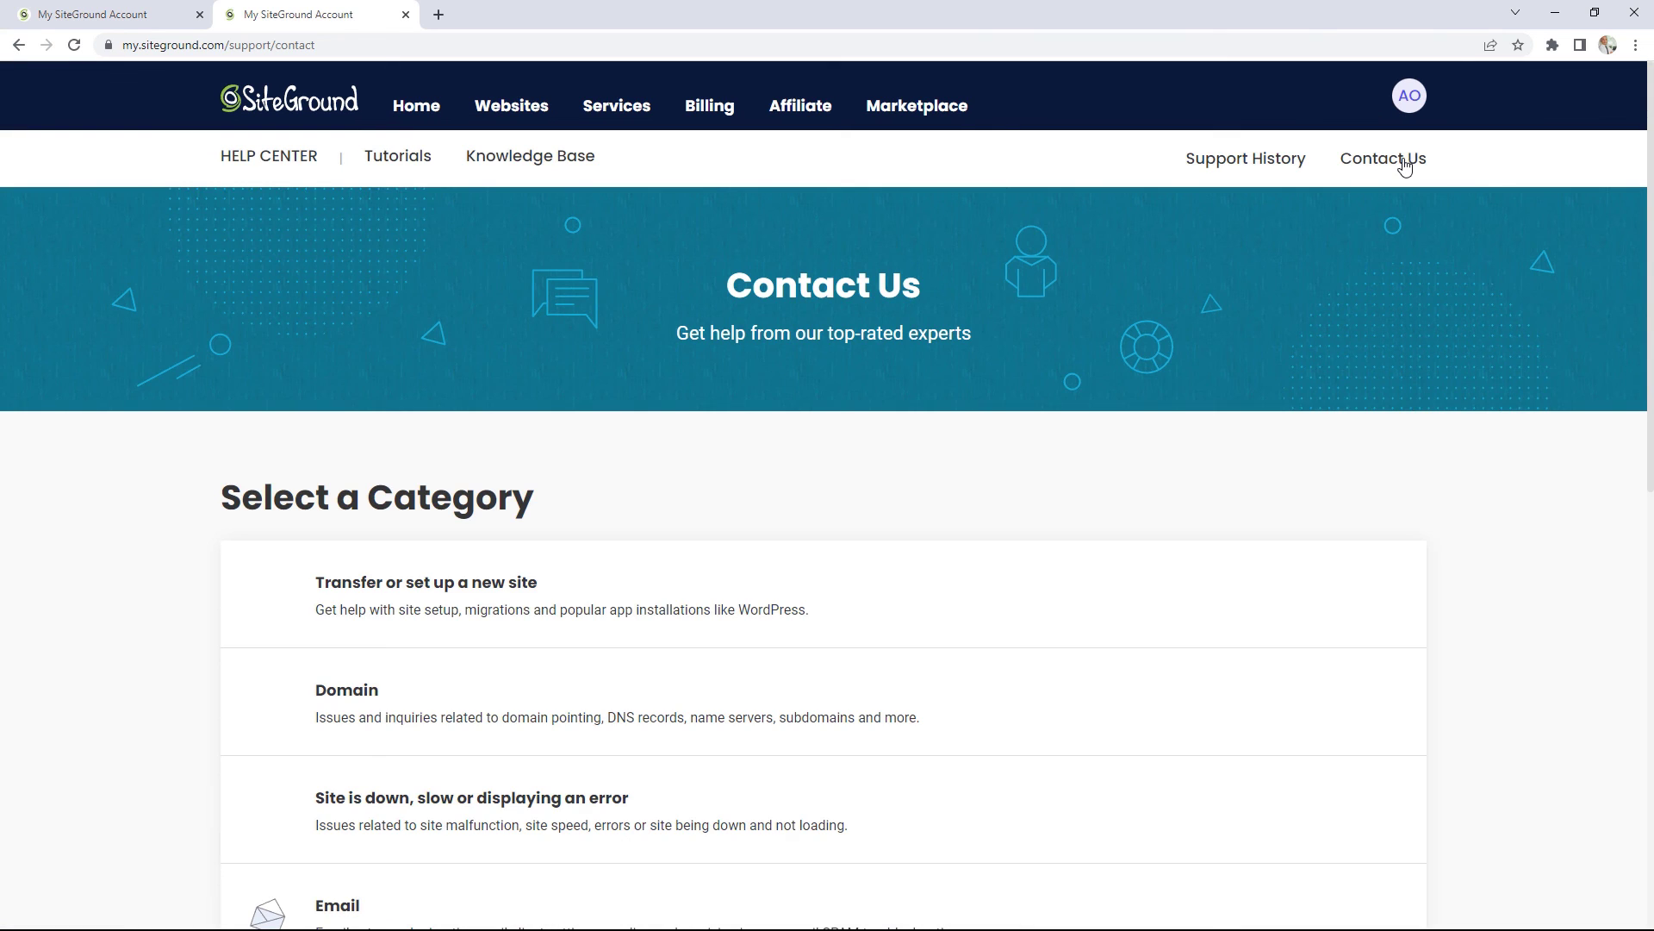
scroll(967, 584, "down", 2)
scroll(693, 622, "down", 8)
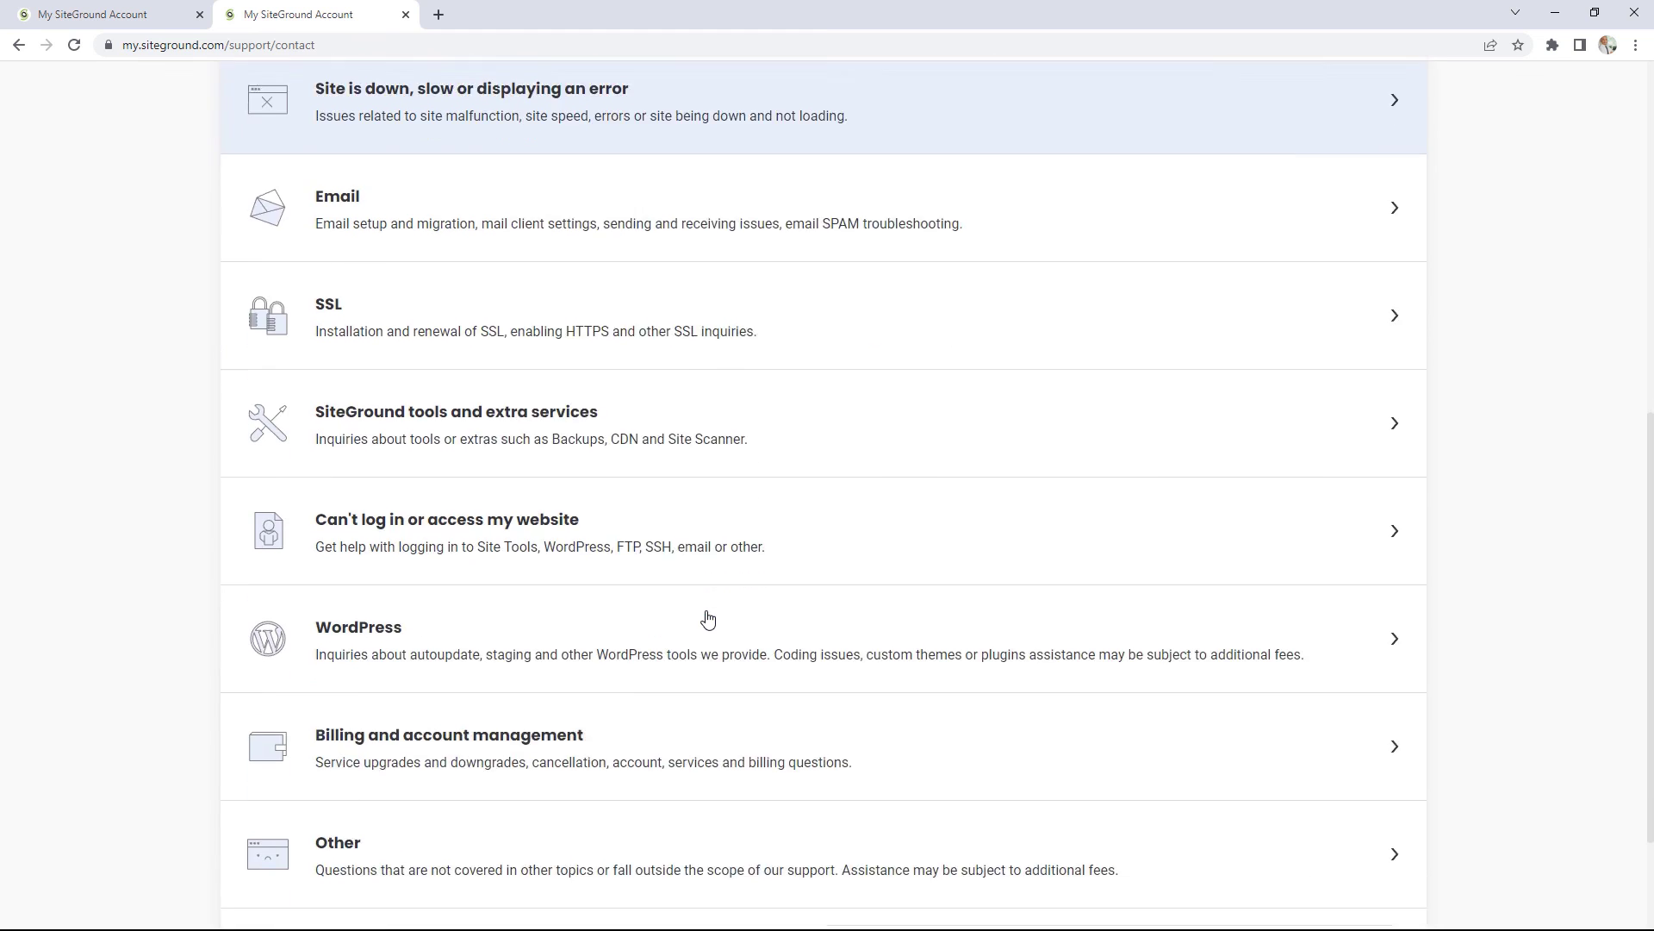
left_click(468, 495)
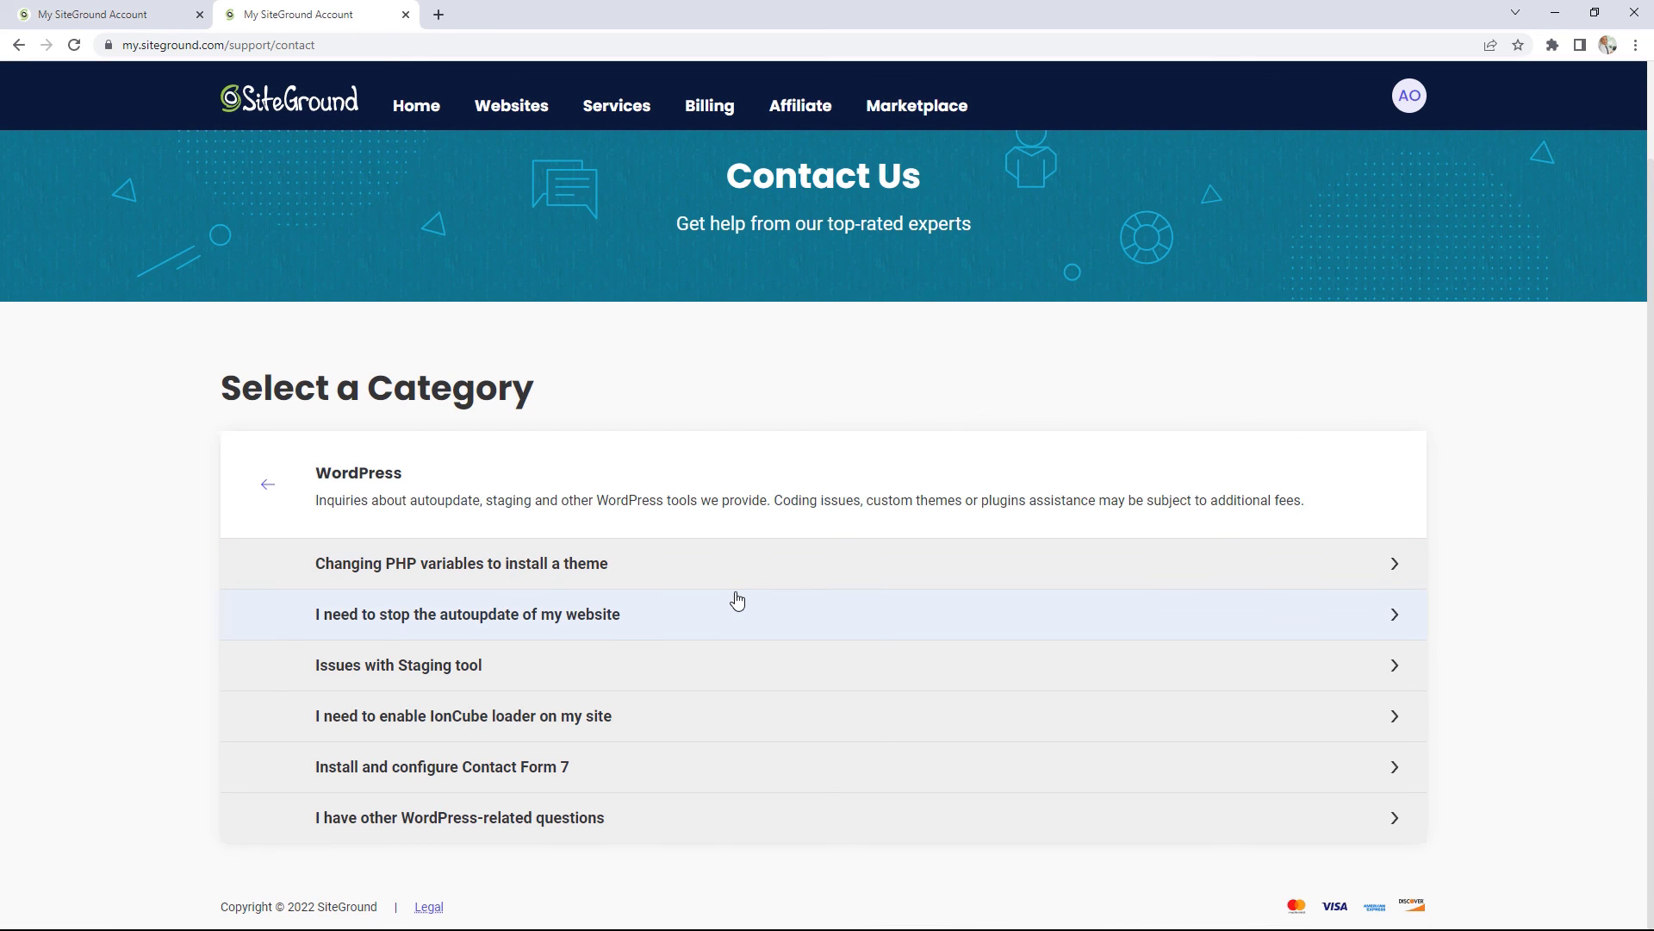
Step: Start an Issues with Staging tool request for the sg-host.com website with topic Not listed
left_click(484, 667)
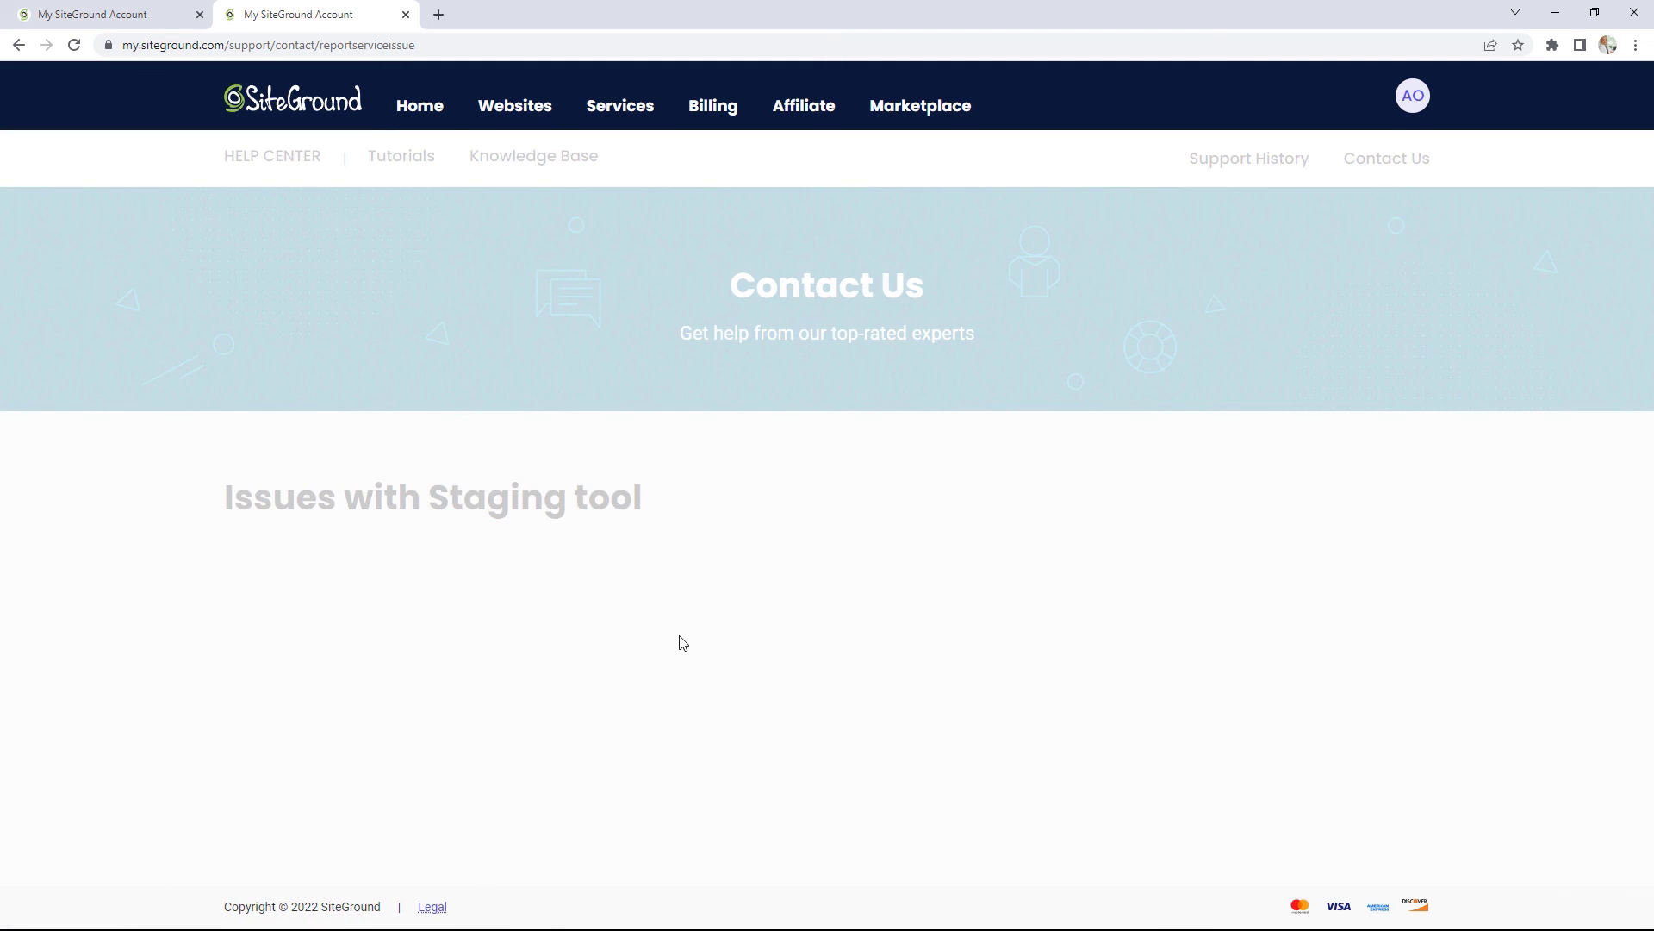
left_click(734, 620)
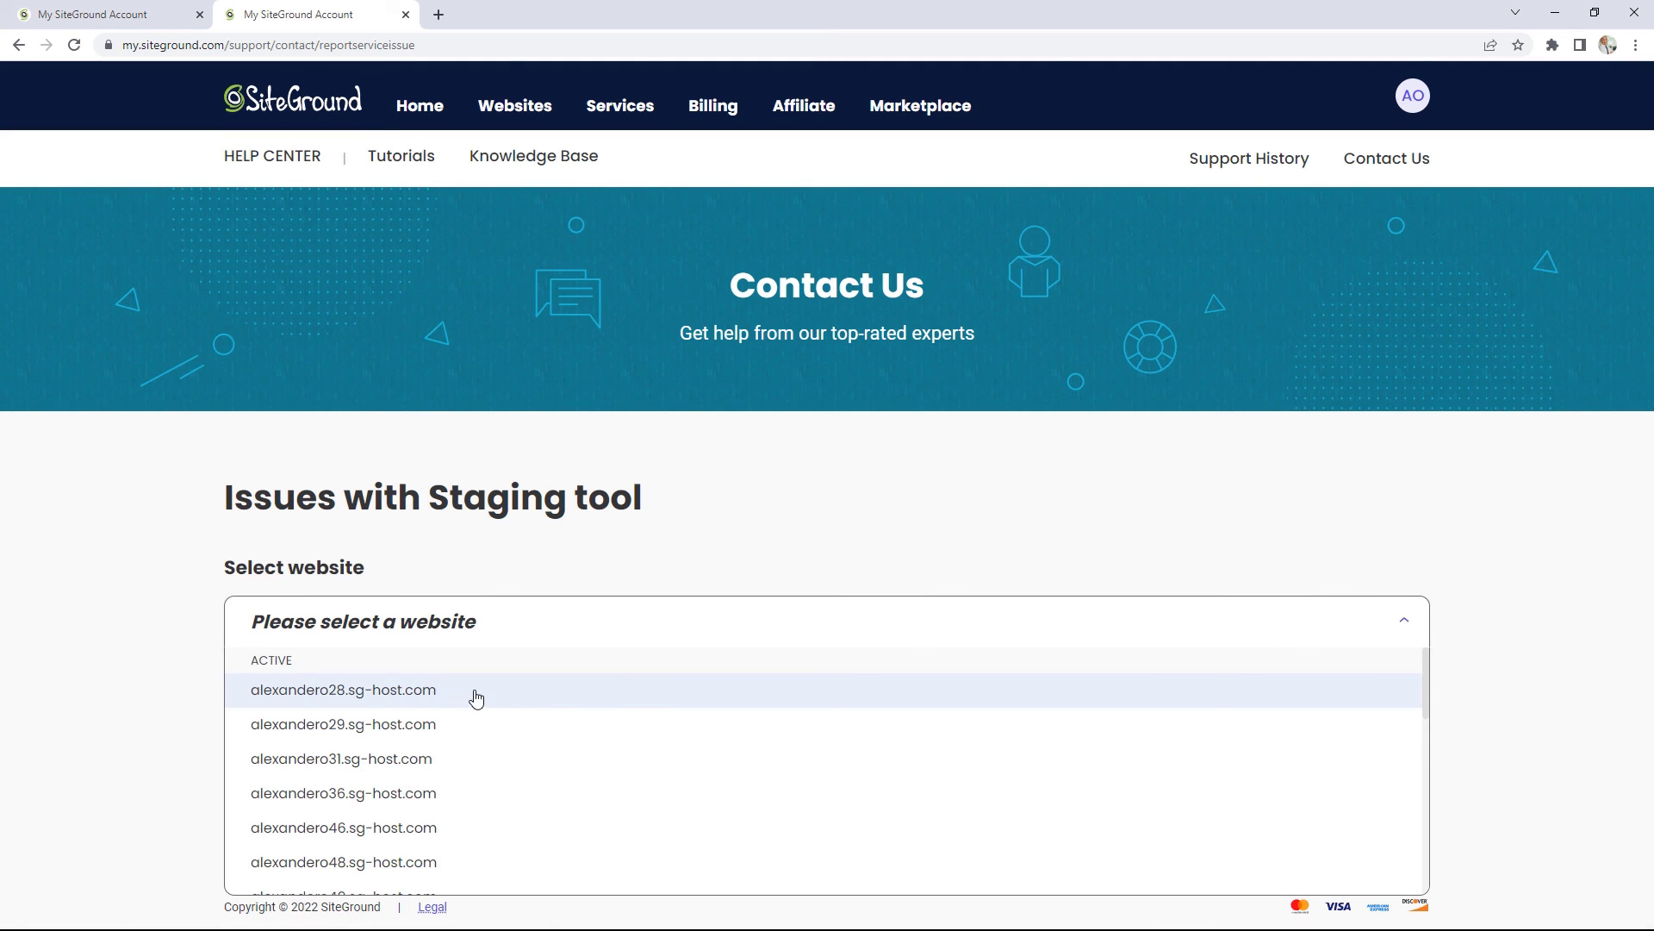
left_click(474, 689)
left_click(295, 805)
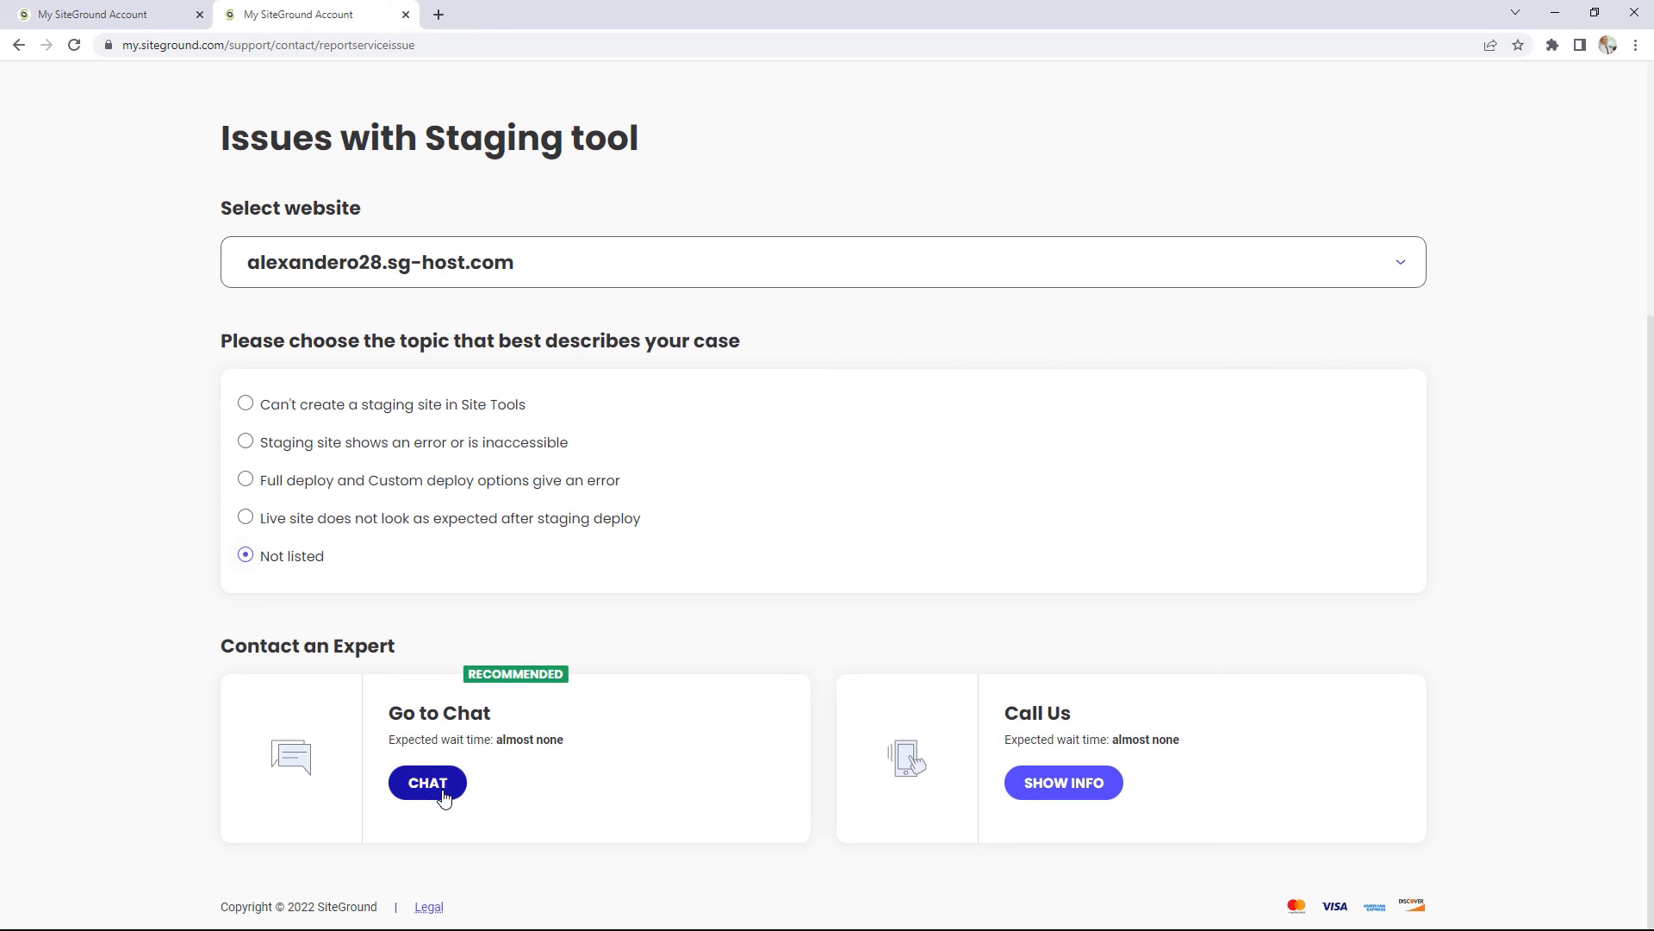
Step: Open the account options menu and close it again
scroll(764, 737, "up", 5)
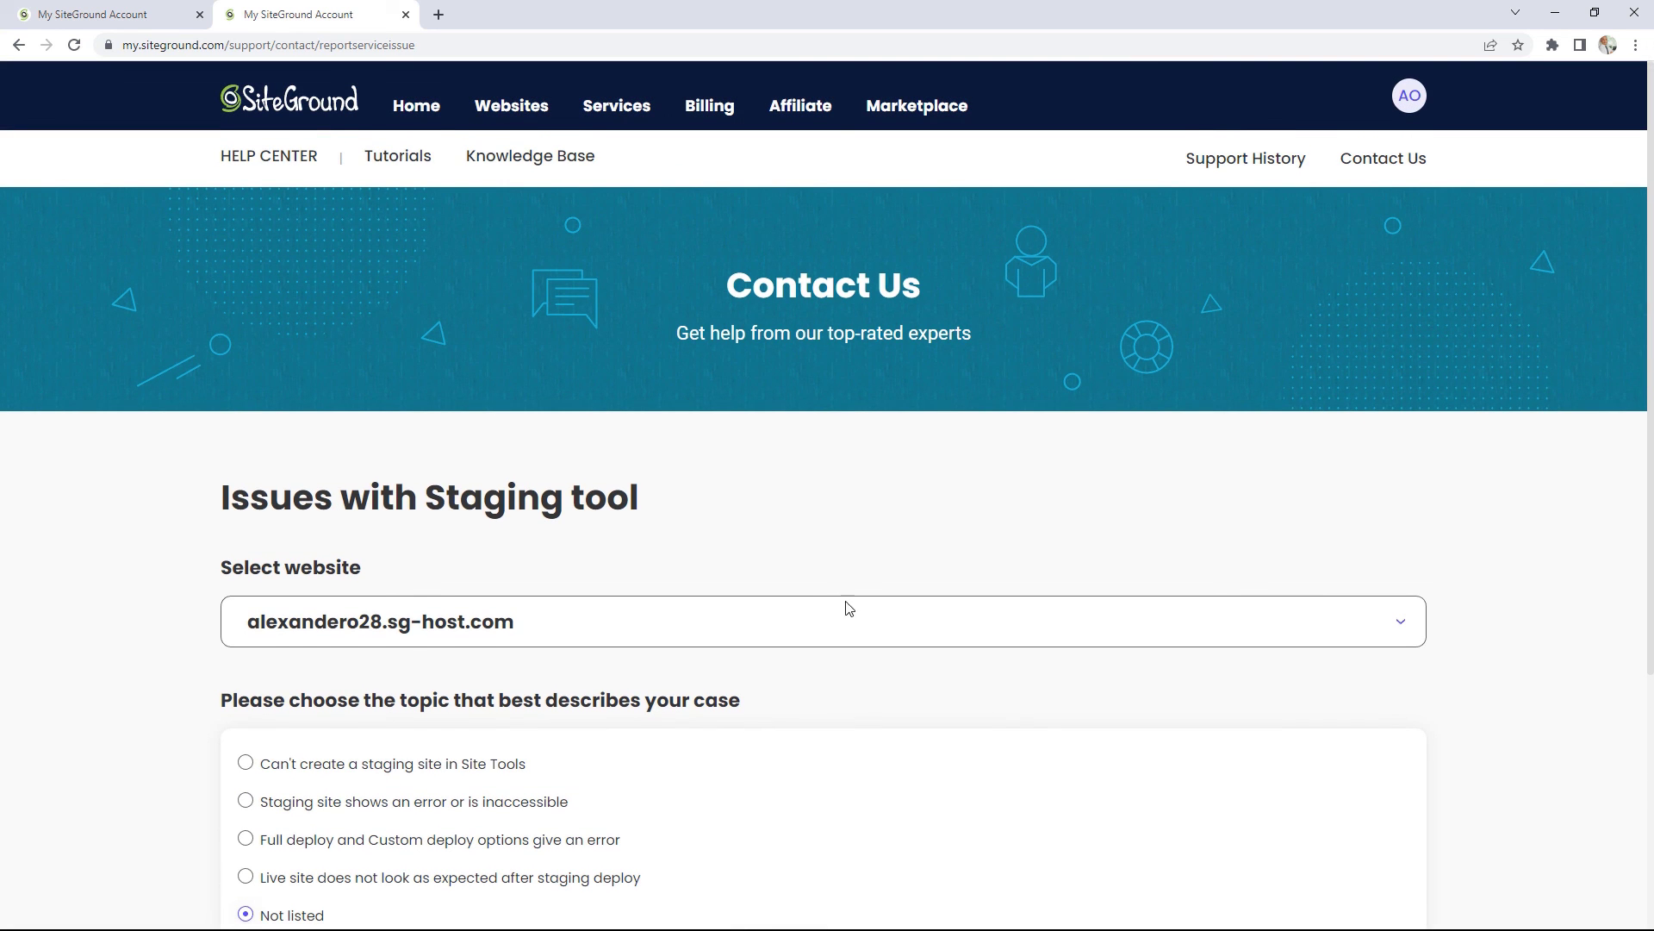
left_click(1407, 95)
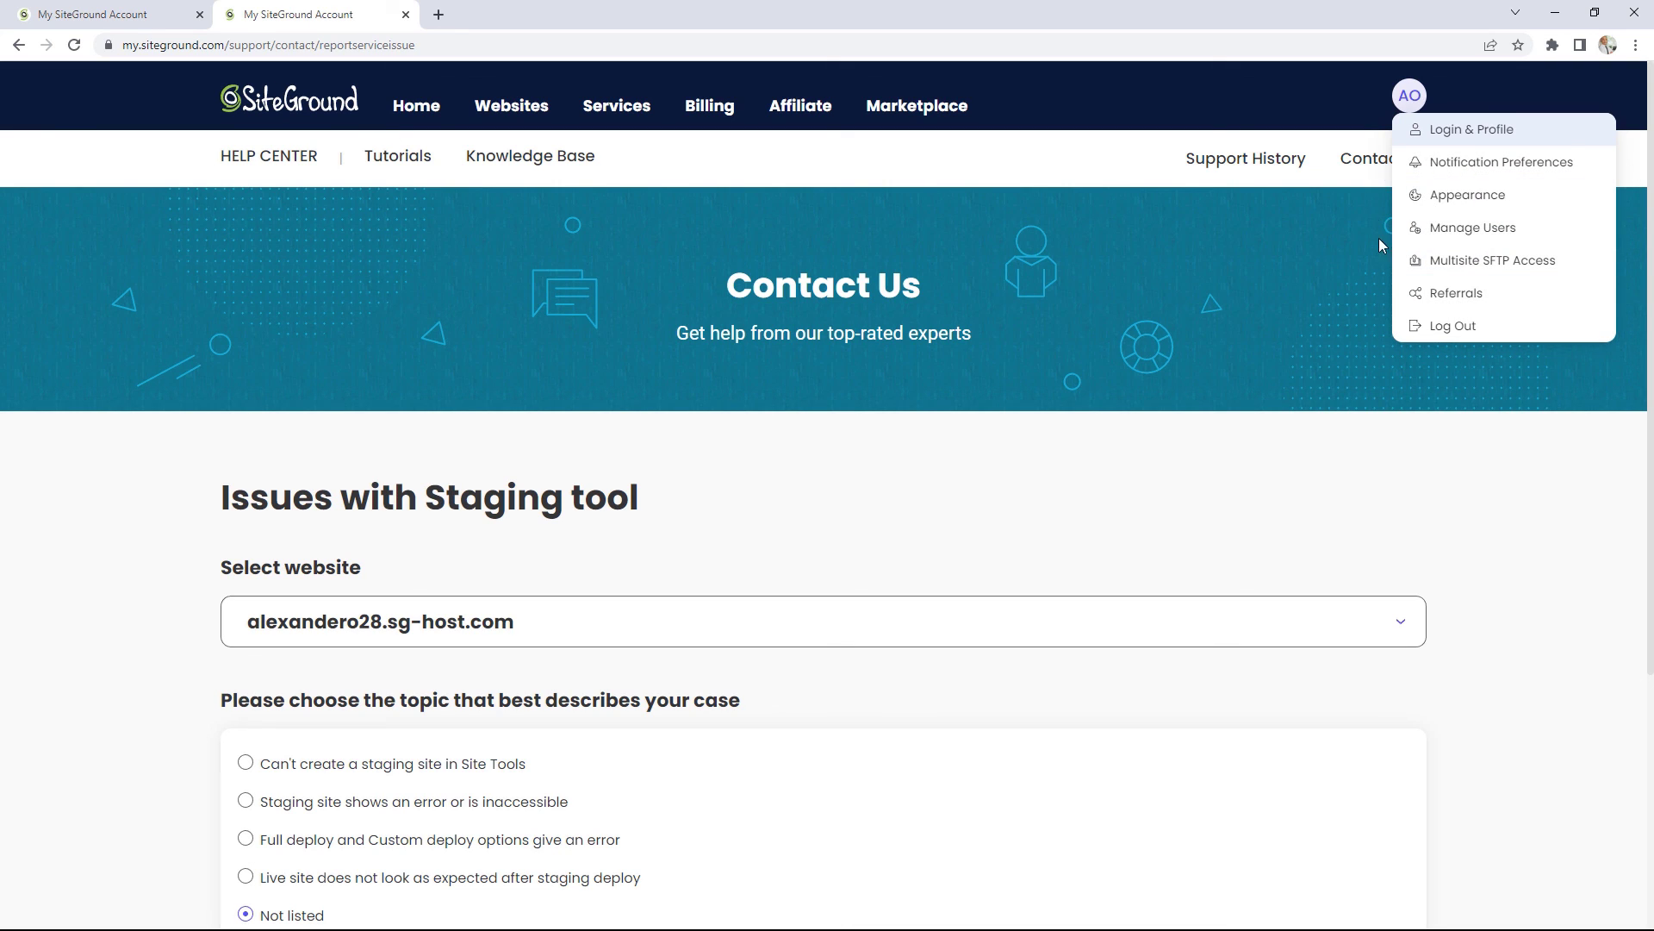
left_click(1471, 508)
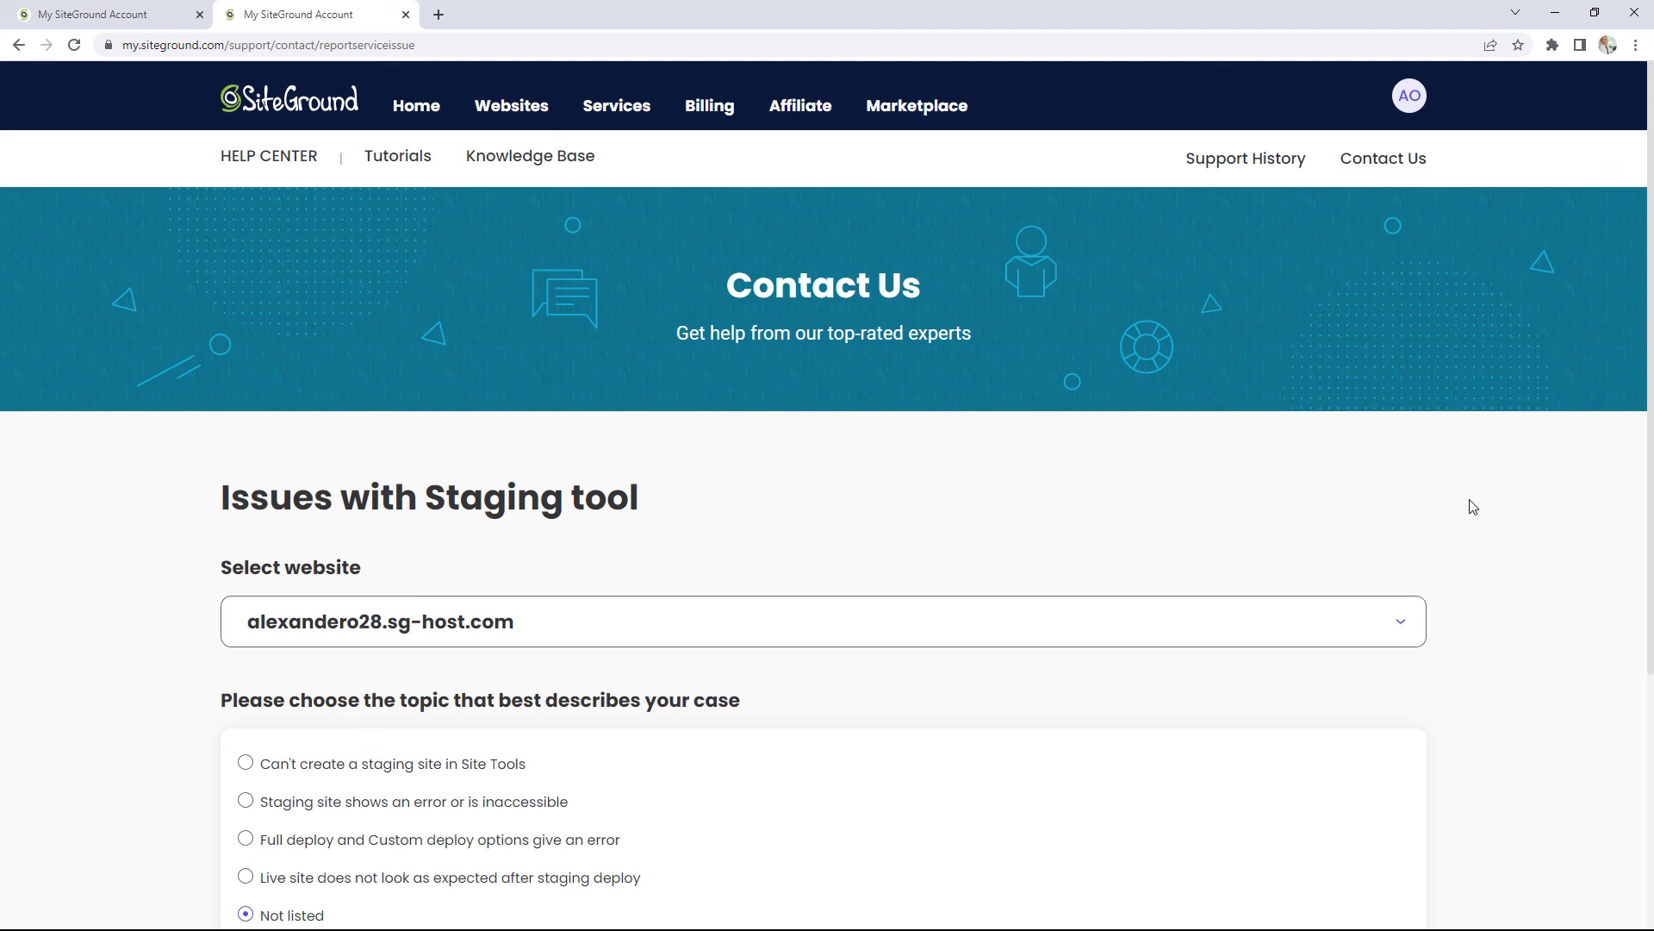